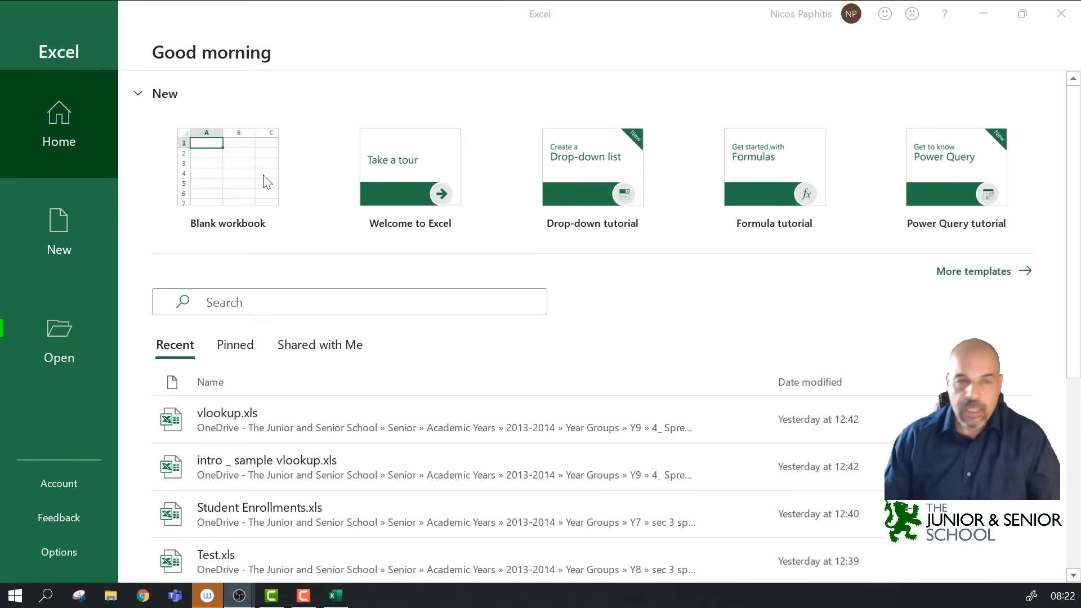
Step: Create a new blank workbook, Book1, from the Excel start screen and zoom into the grid
click(243, 180)
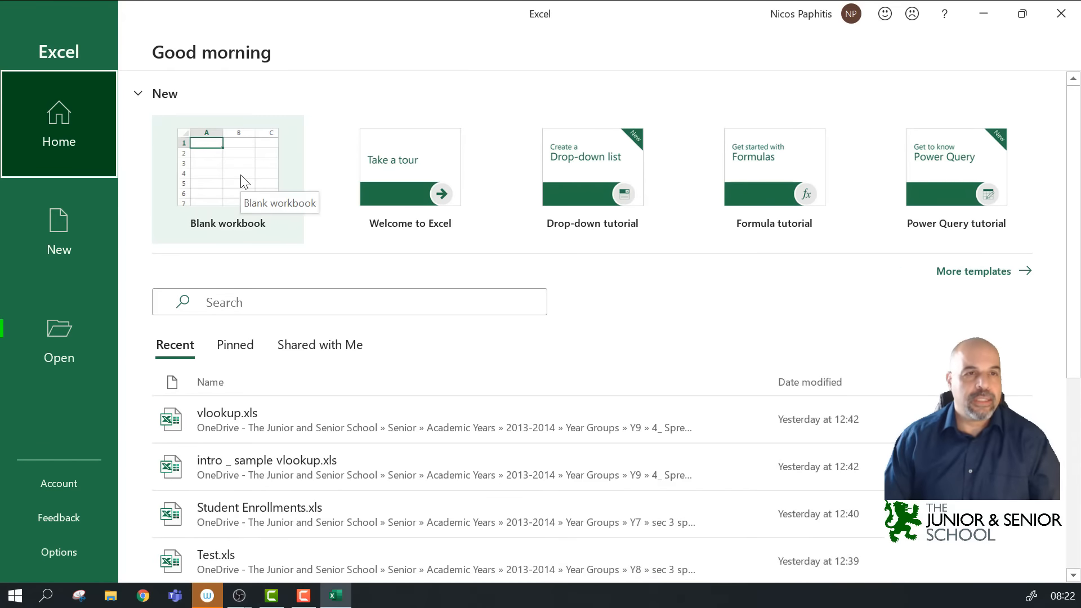
click(244, 180)
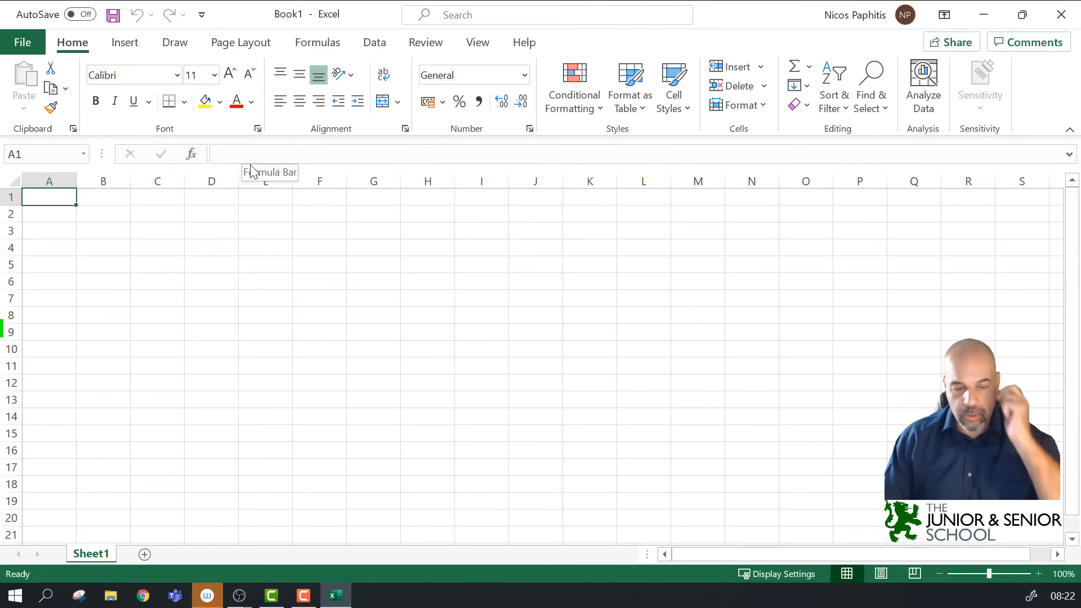
ctrl+scroll(295, 218, up, 5)
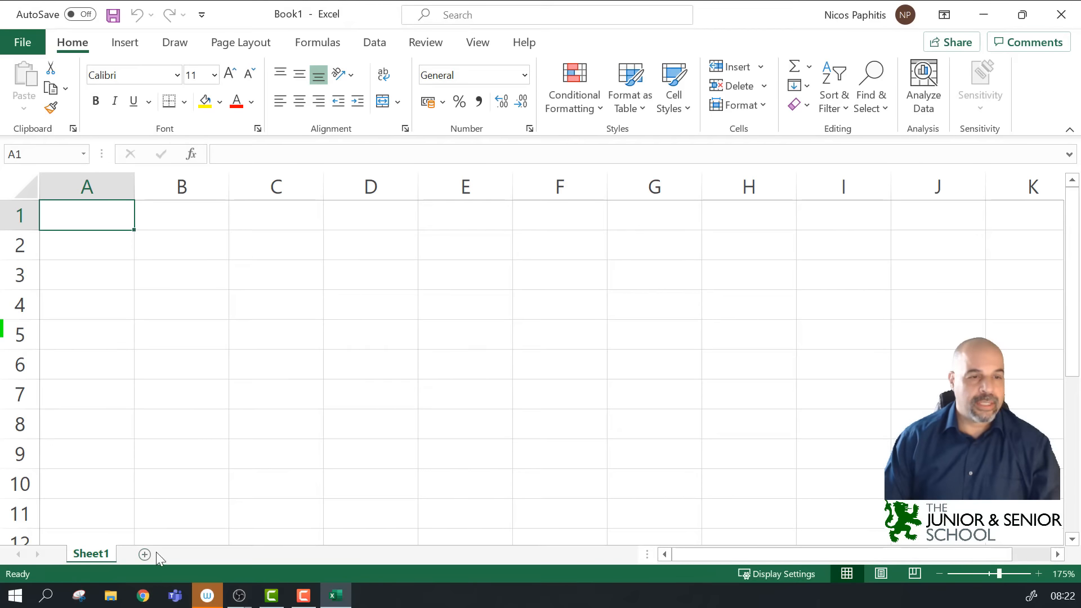
Step: Add Sheet2 beside Sheet1 and rename its tab to 'My work', correcting the leading M
click(141, 555)
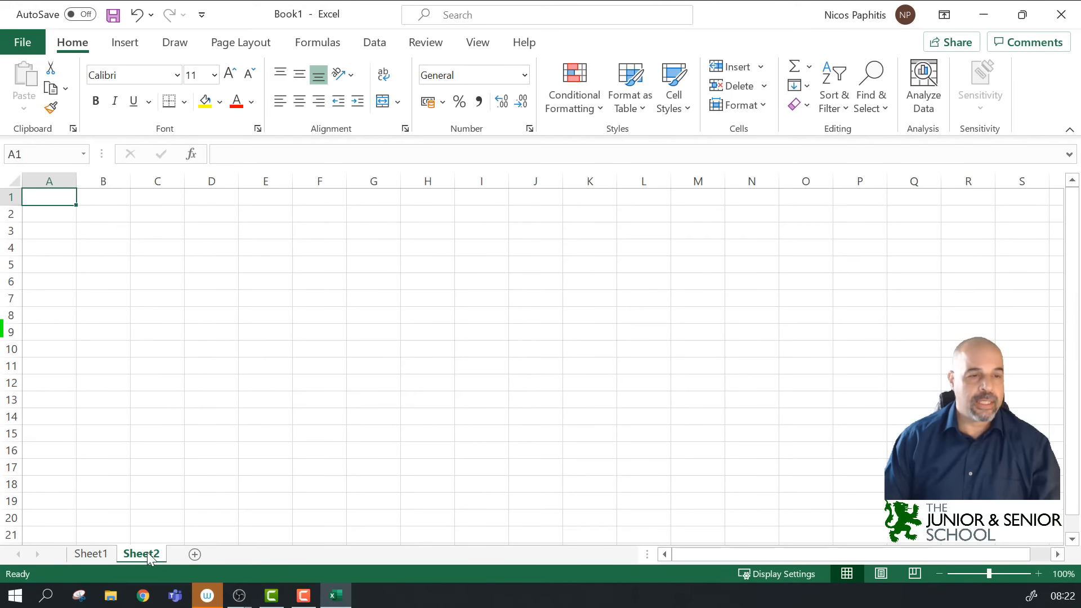
double_click(144, 555)
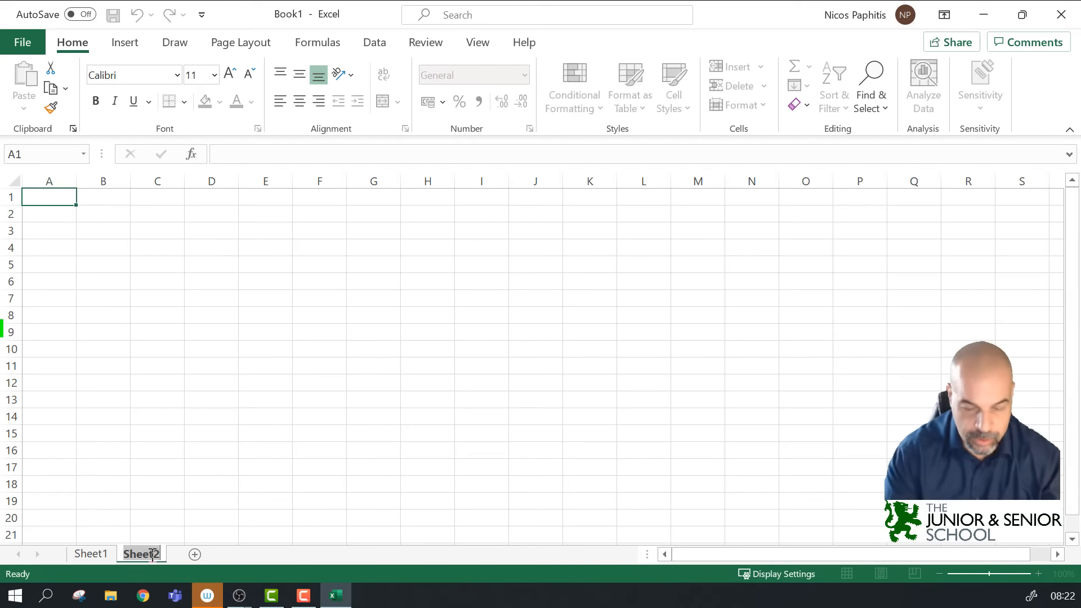
text(My work)
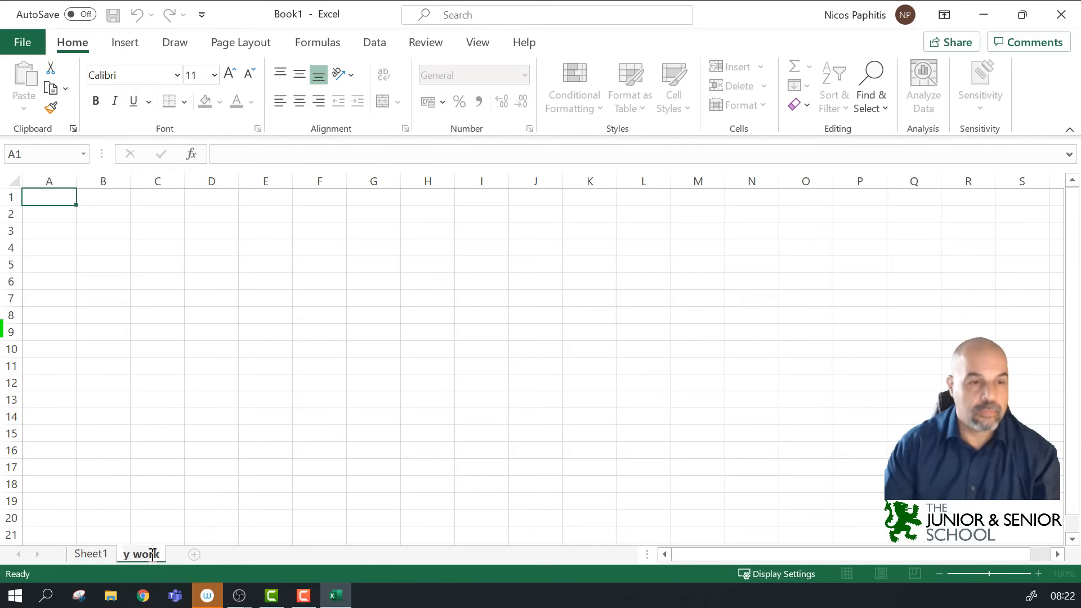
key(Return)
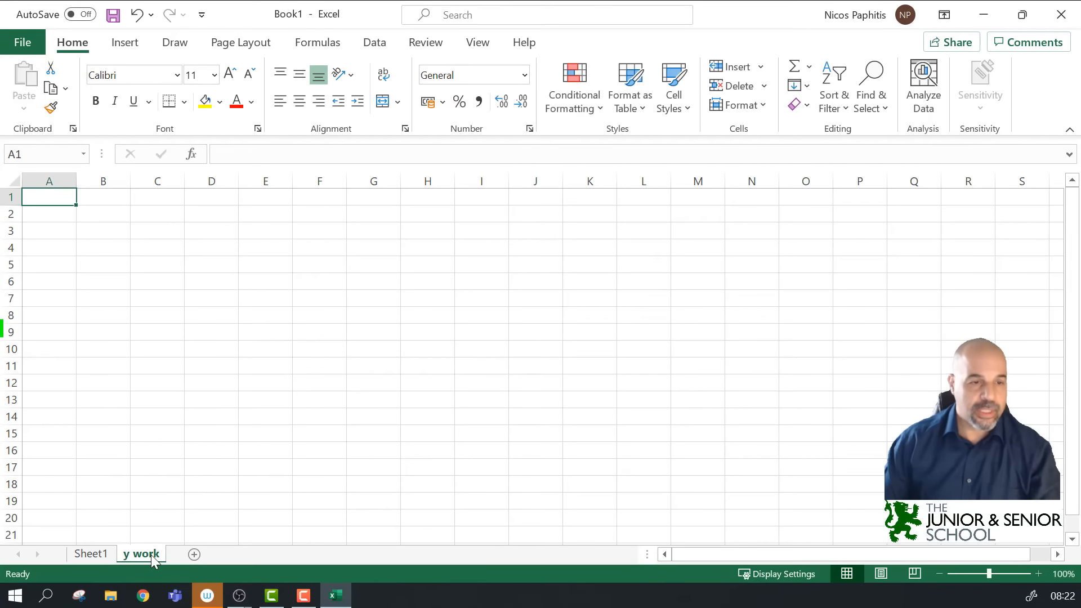
double_click(142, 555)
key(Home)
text(M)
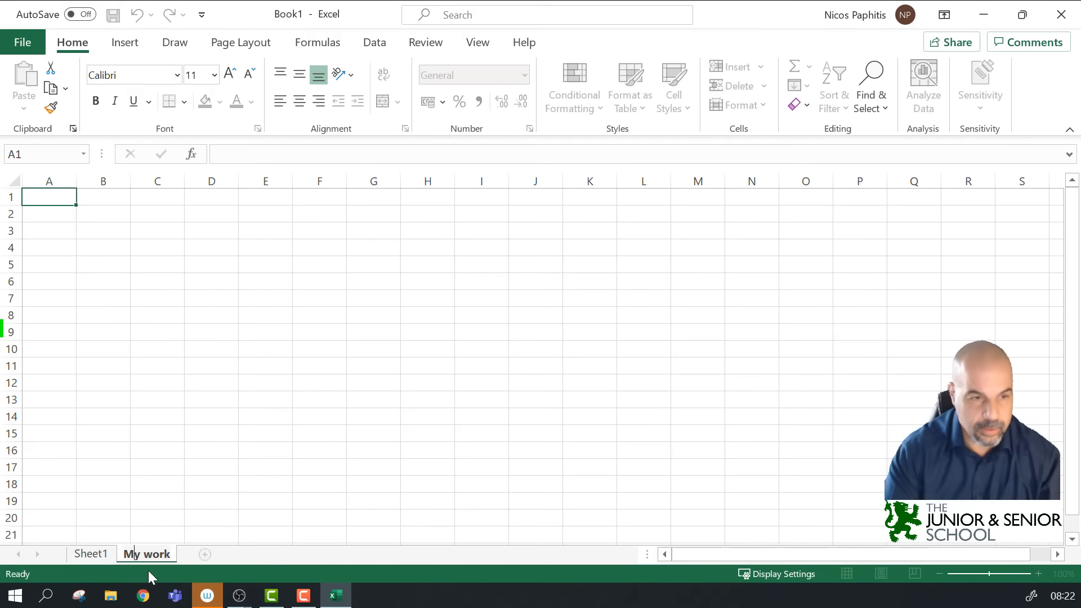
key(Return)
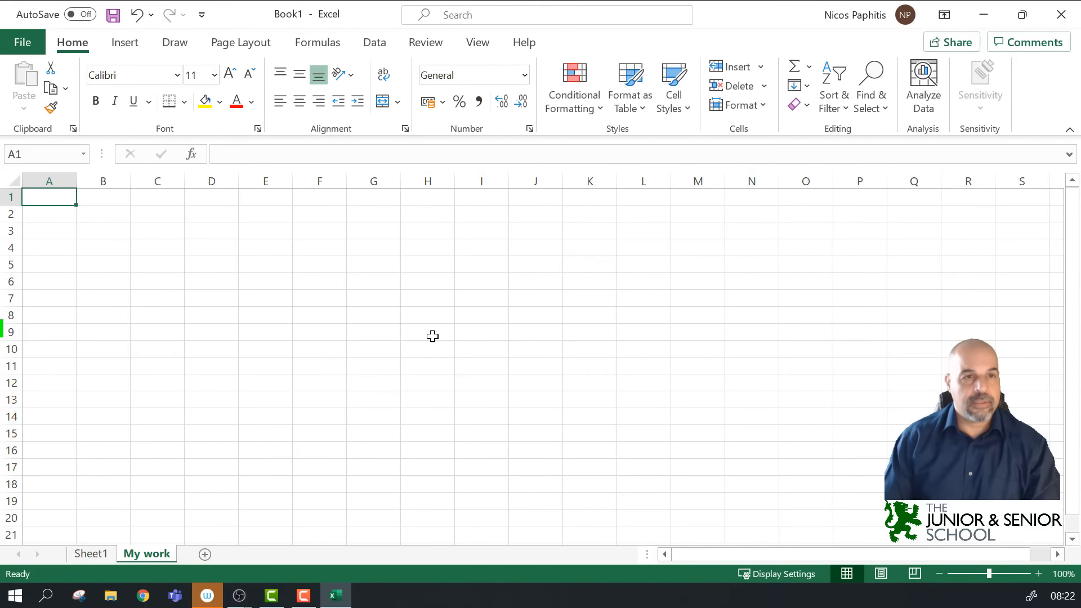
Step: Demonstrate selections by selecting column C, row 5, column D and then cell D5
scroll(433, 336, up, 4)
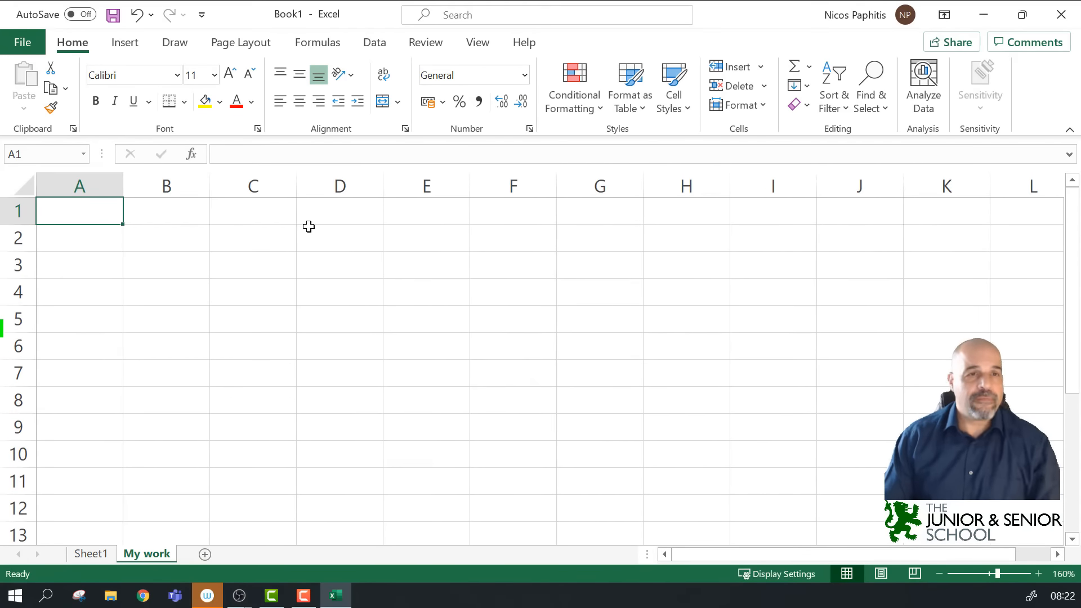
click(253, 186)
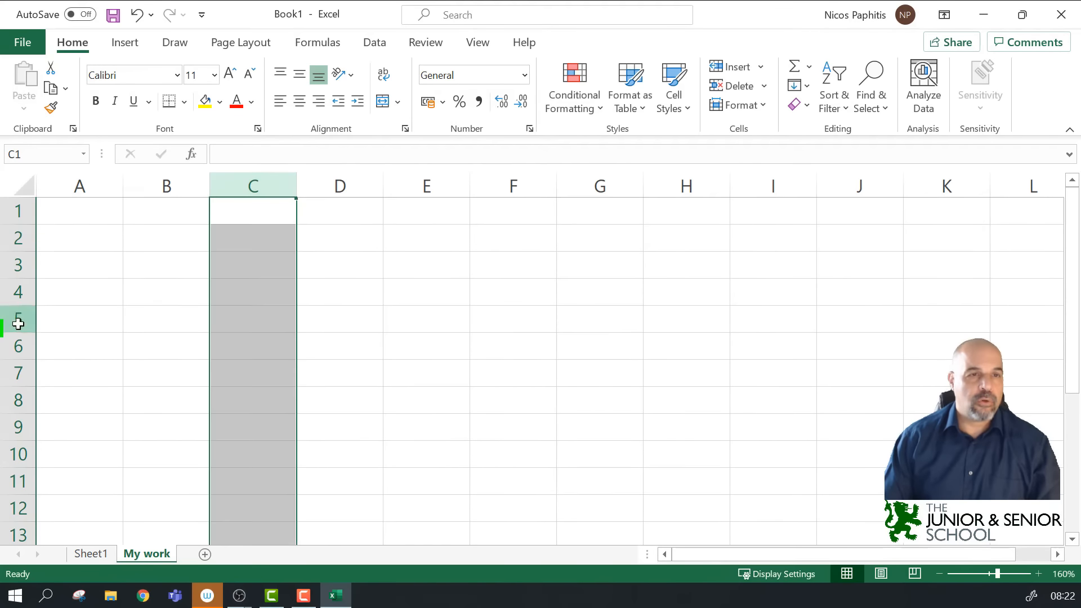
click(19, 321)
click(329, 178)
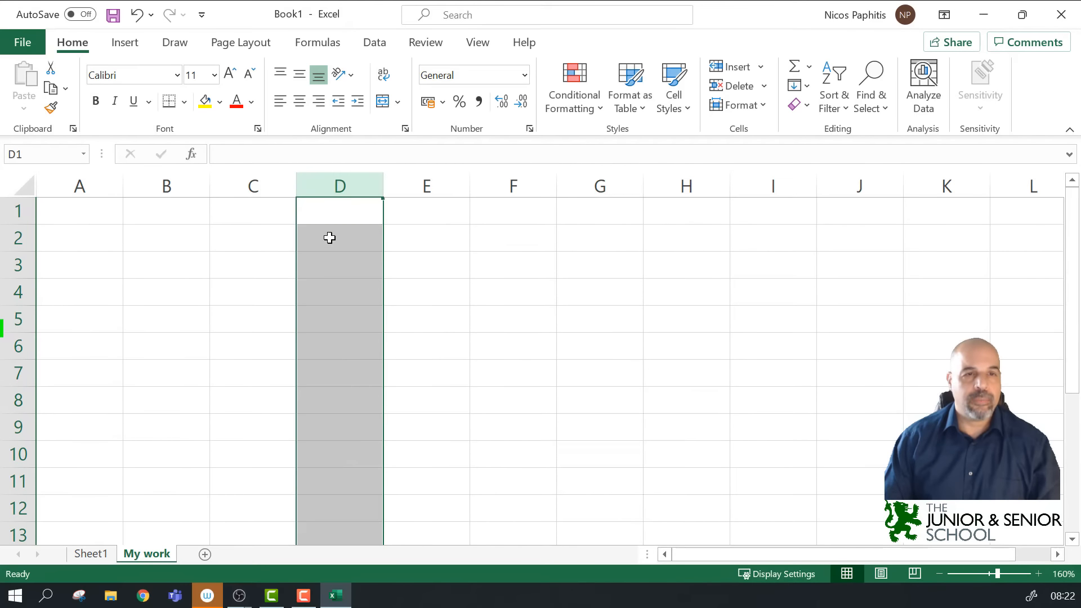
click(18, 318)
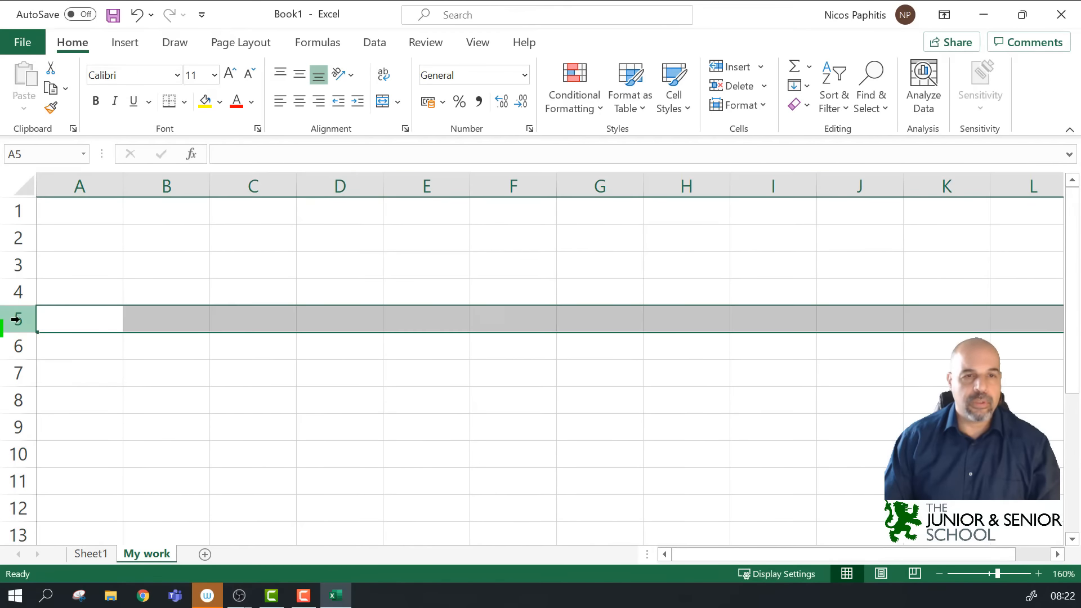
click(358, 177)
click(345, 313)
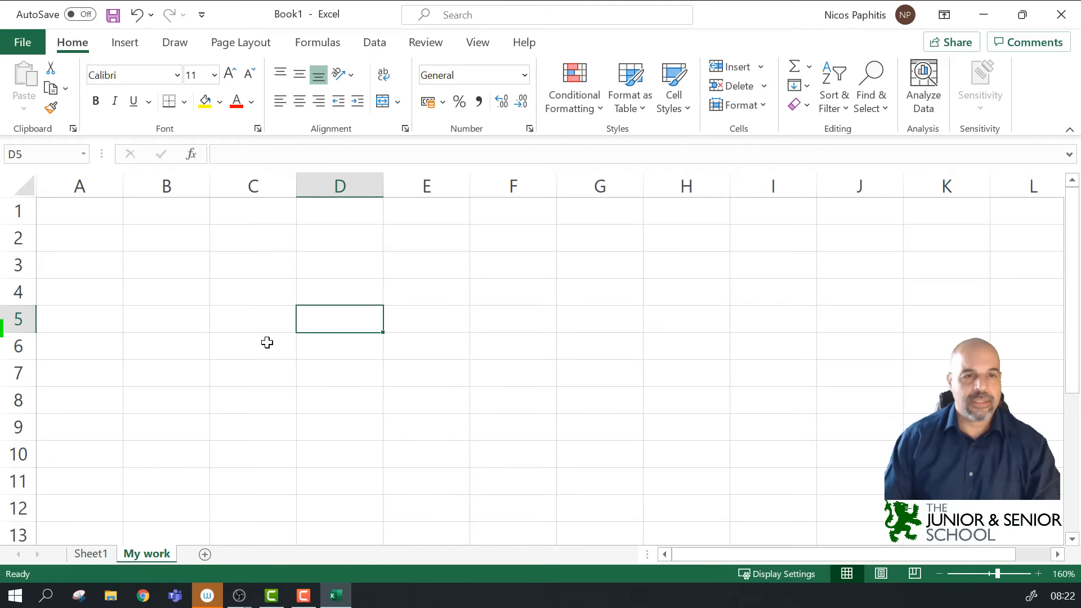
Step: Zoom in, select cell D3 and switch to the Draw tab's ink tools
ctrl+scroll(405, 371, up, 6)
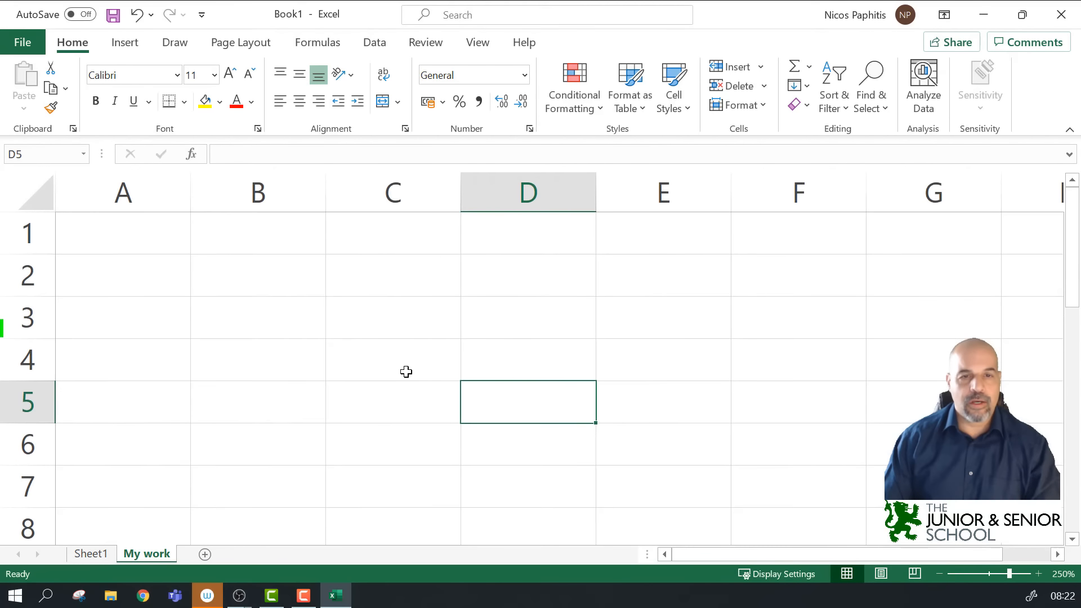
click(385, 311)
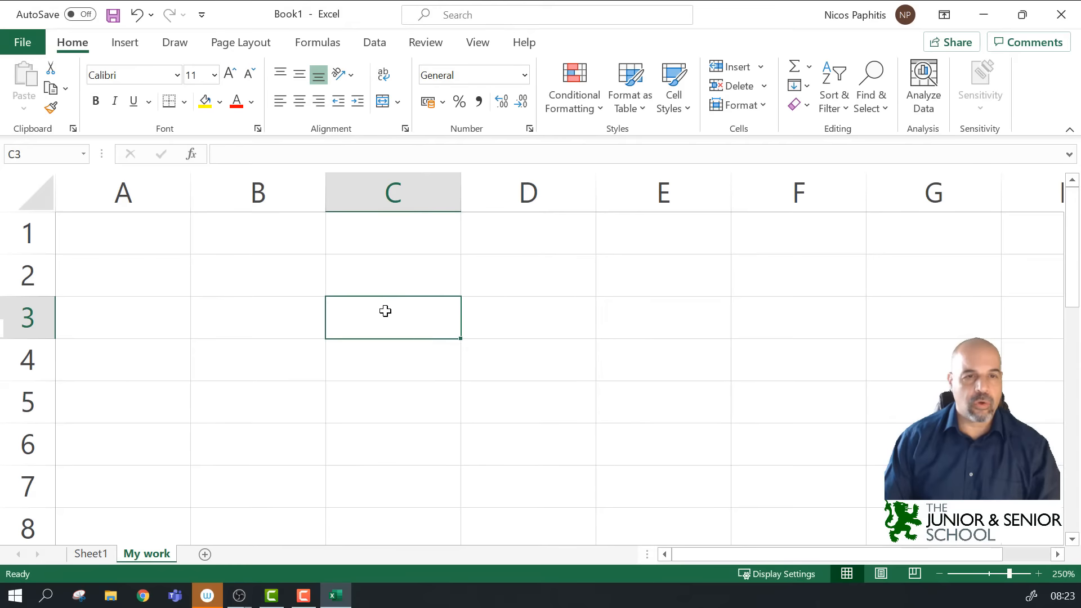
click(481, 334)
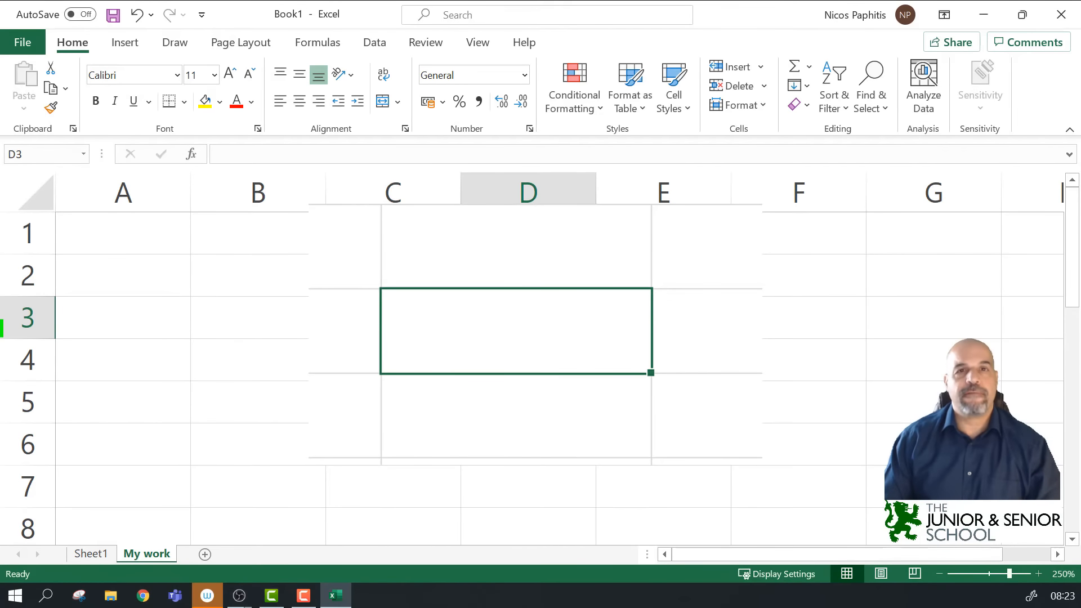
click(180, 49)
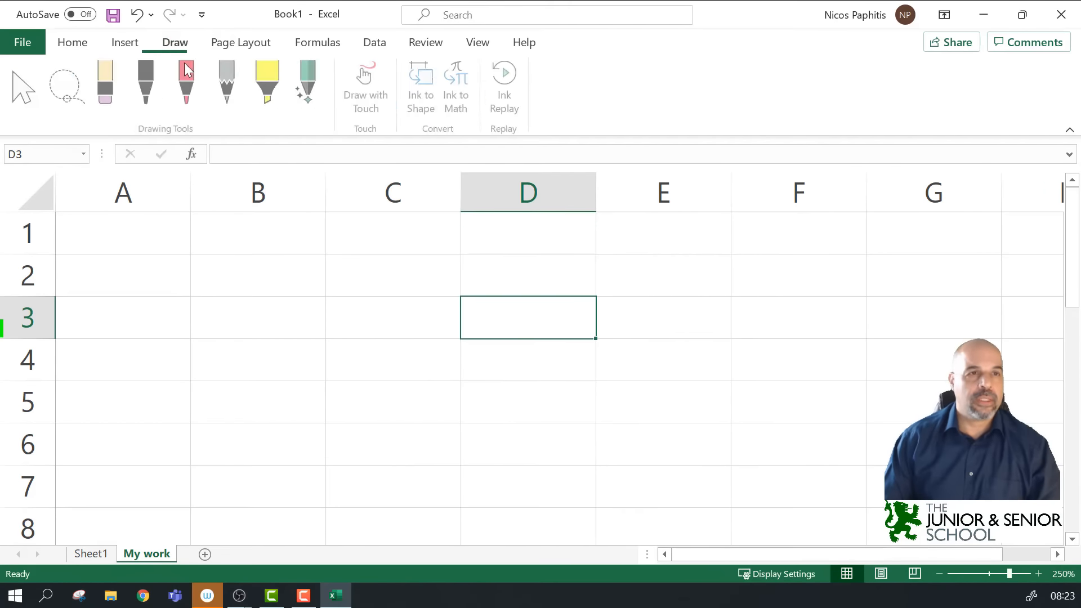
click(148, 85)
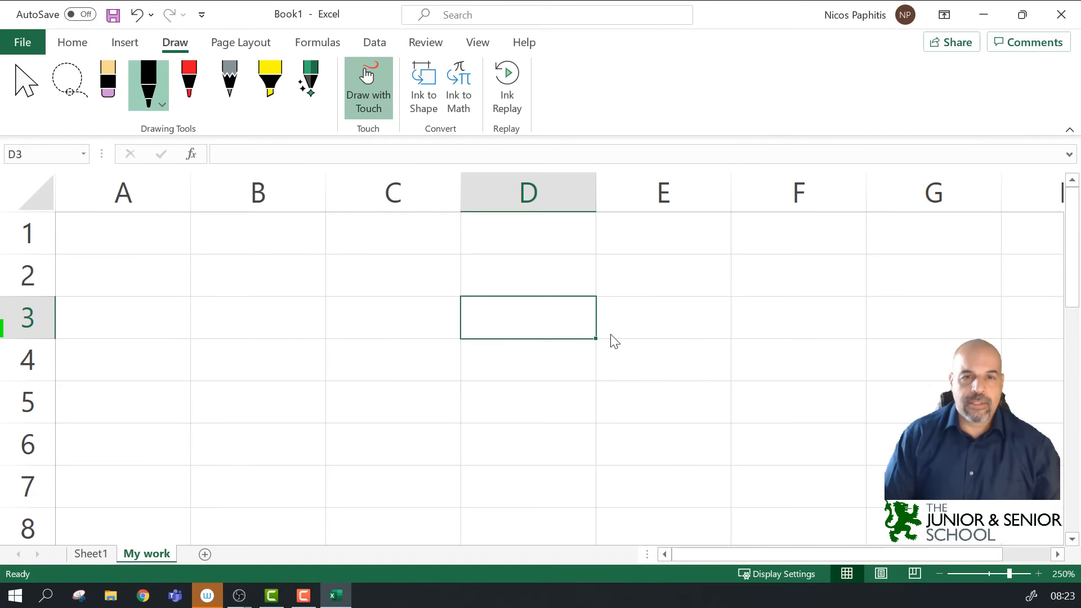
mouse_move(607, 341)
mouse_down()
mouse_move(639, 304)
mouse_move(674, 297)
mouse_move(675, 322)
mouse_move(738, 287)
mouse_up()
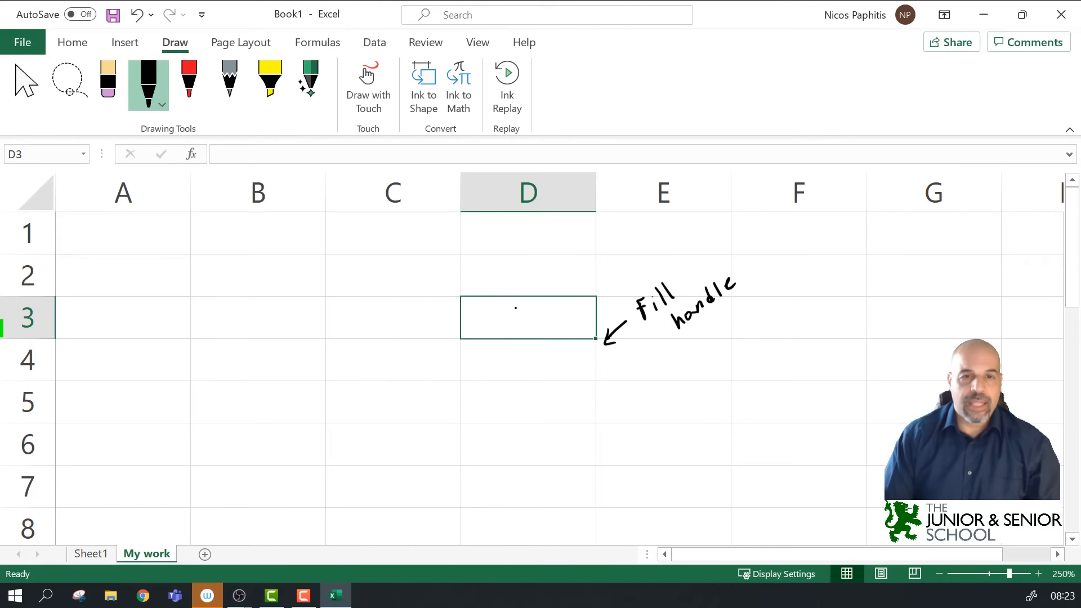
drag(510, 344, 489, 410)
mouse_move(488, 389)
mouse_down()
mouse_move(491, 410)
mouse_move(533, 403)
mouse_move(522, 408)
mouse_up()
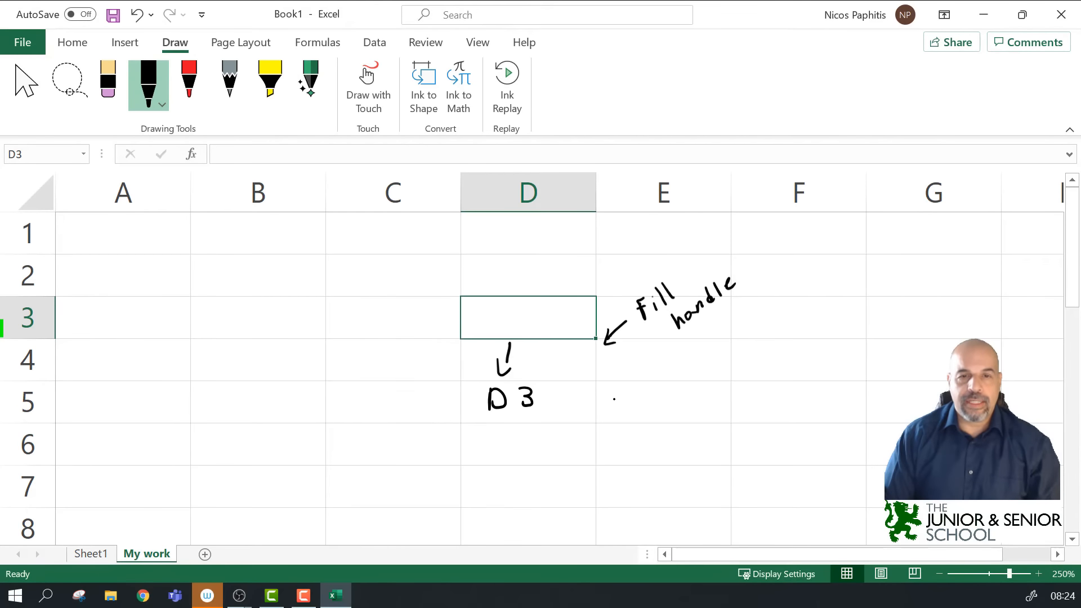
mouse_move(615, 392)
mouse_down()
mouse_move(626, 401)
mouse_move(619, 412)
mouse_move(643, 413)
mouse_up()
mouse_move(644, 393)
mouse_down()
mouse_move(653, 401)
mouse_move(644, 413)
mouse_move(686, 407)
mouse_up()
drag(686, 393, 671, 408)
drag(545, 396, 578, 383)
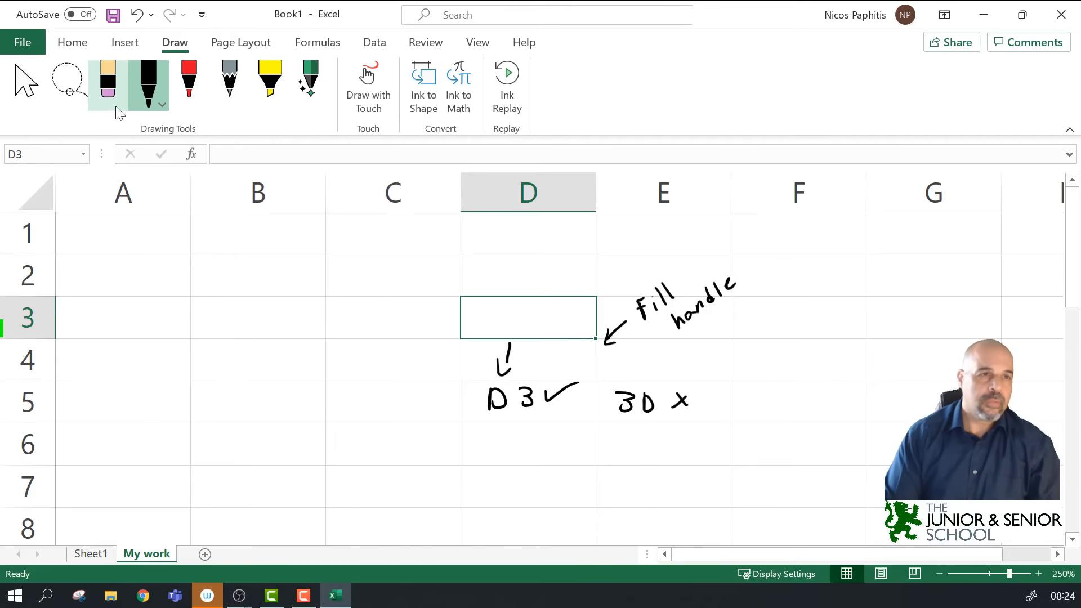
click(67, 81)
mouse_move(465, 355)
mouse_down()
mouse_move(861, 405)
mouse_move(454, 333)
mouse_up()
key(Delete)
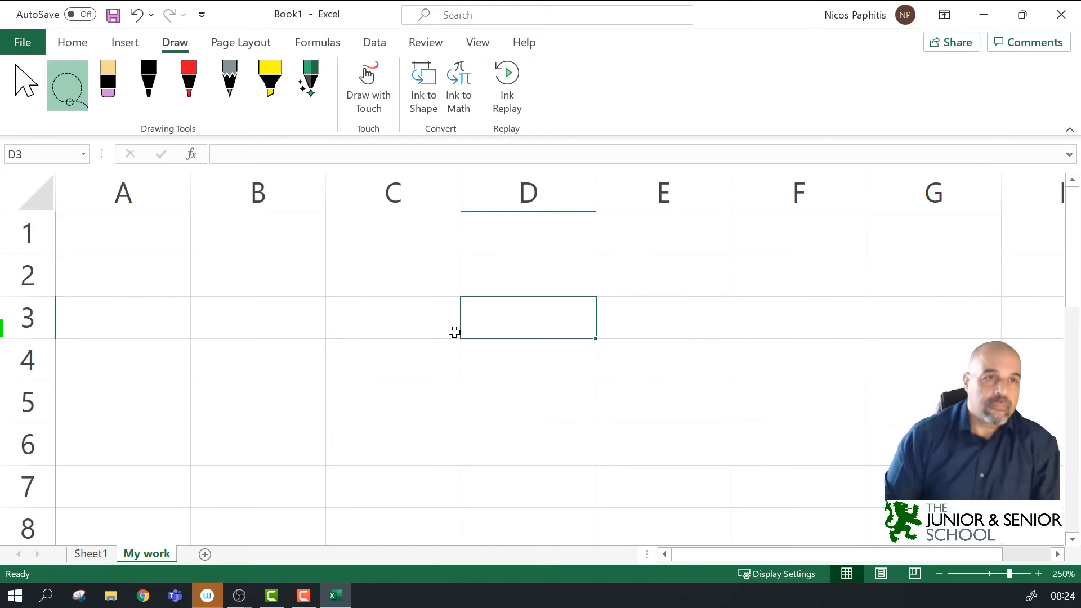
click(279, 160)
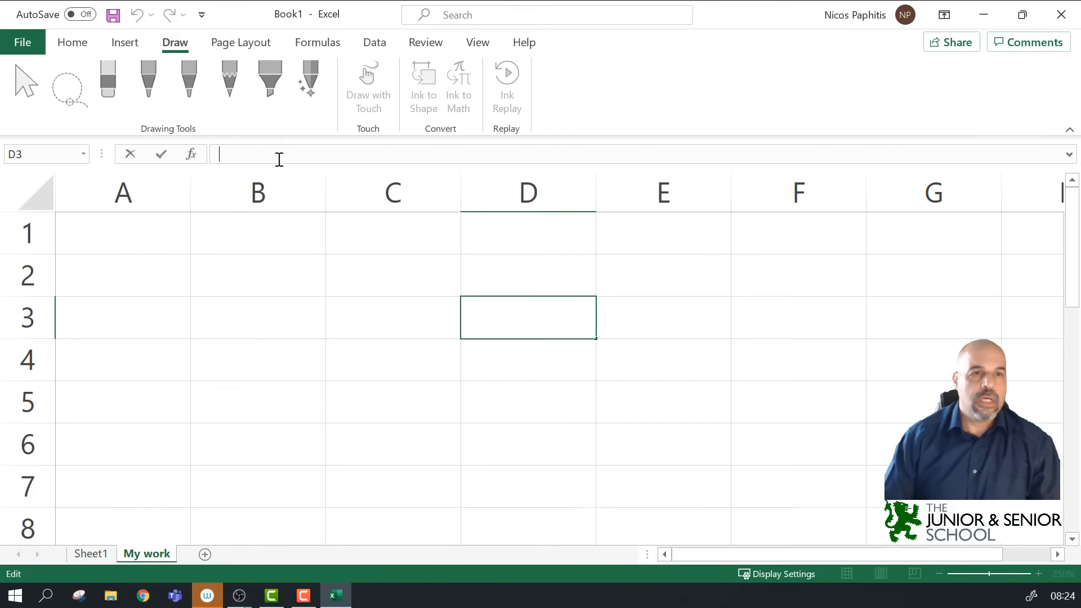
click(248, 265)
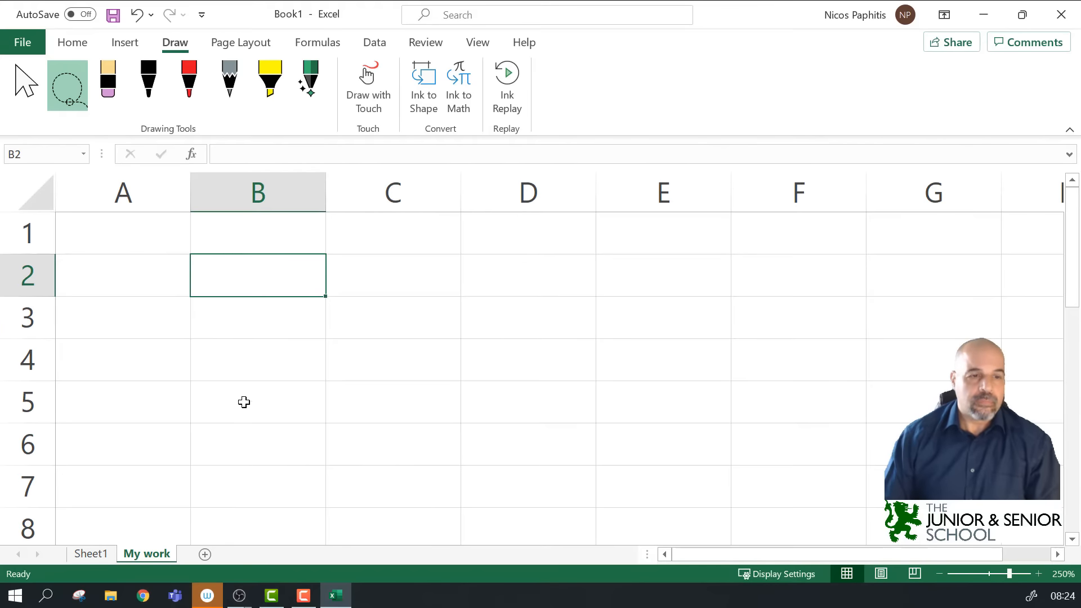
drag(1009, 574, 999, 574)
drag(921, 541, 1022, 568)
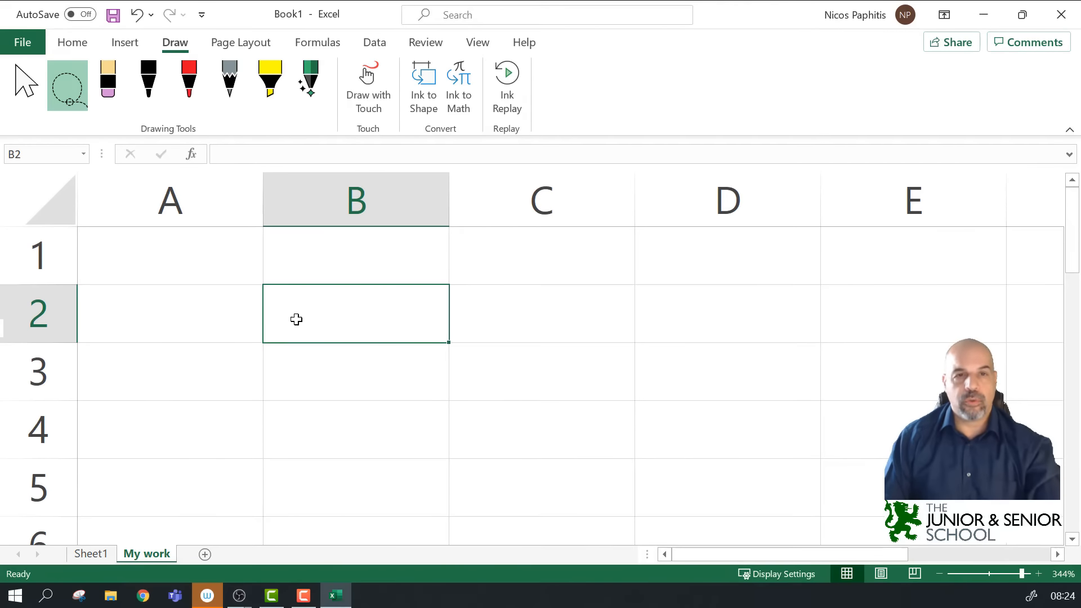
ctrl+scroll(452, 329, down, 8)
ctrl+scroll(445, 324, down, 5)
ctrl+scroll(445, 323, up, 10)
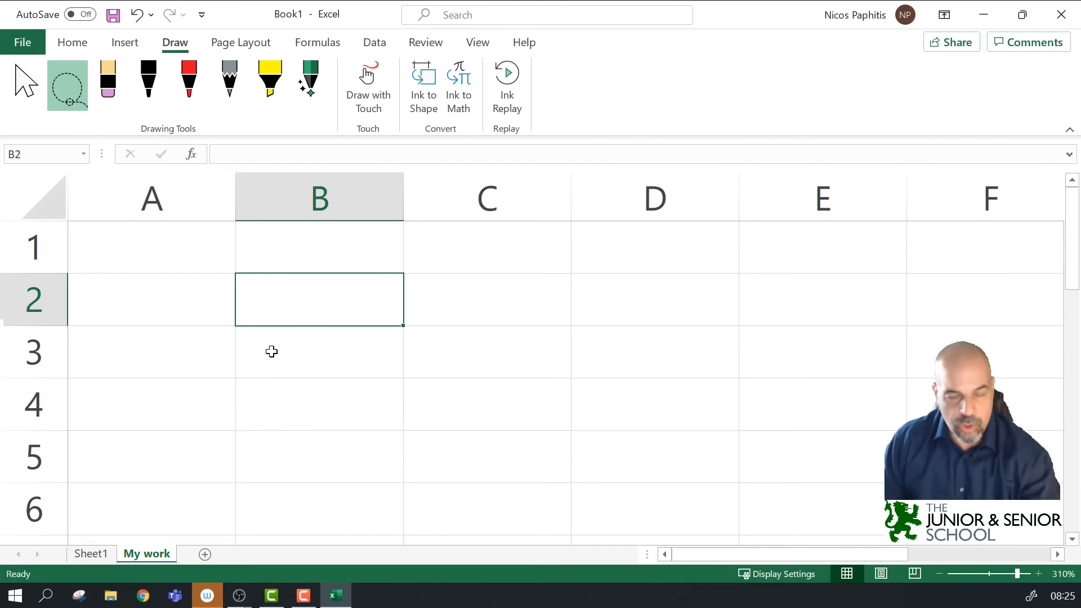
Step: Type 'wetwet' in A1 and fill it across A1:D6, overwriting B2's 'werfwer'
text(werfwer)
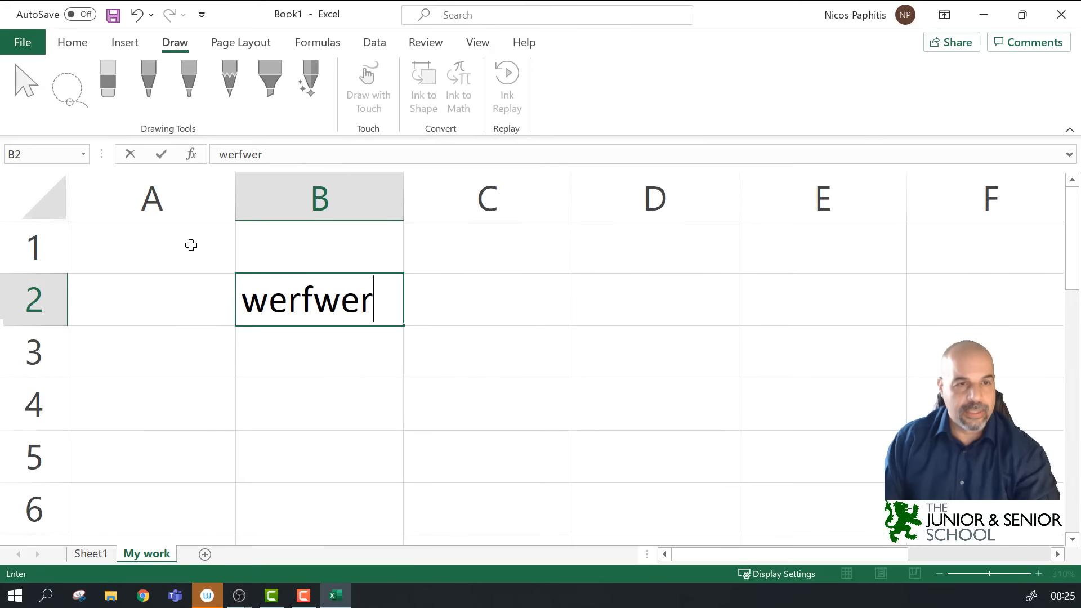
click(190, 244)
text(wetwet)
drag(235, 274, 743, 520)
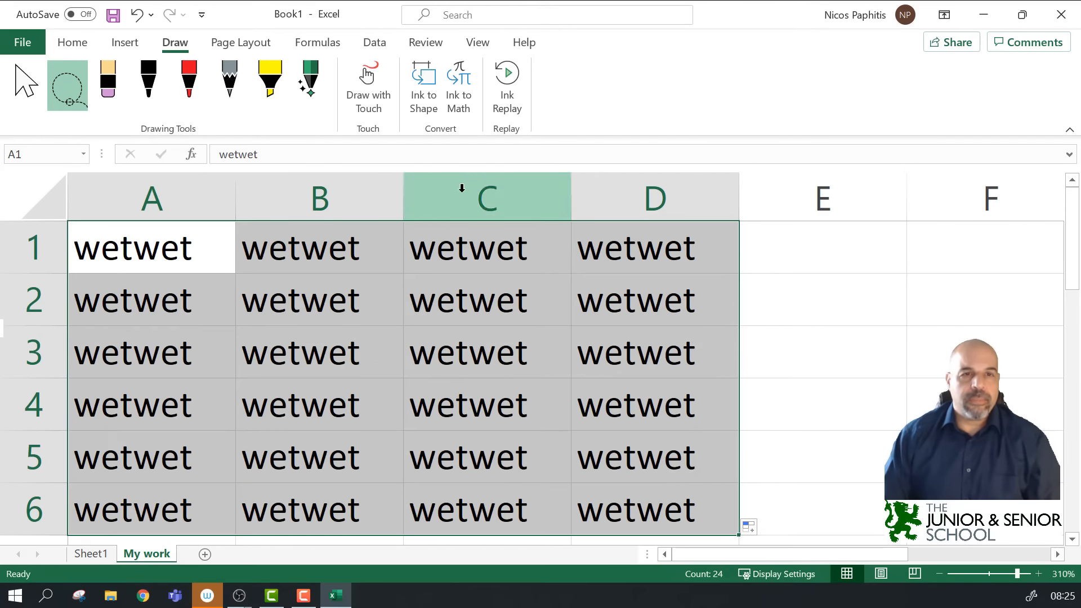
click(72, 44)
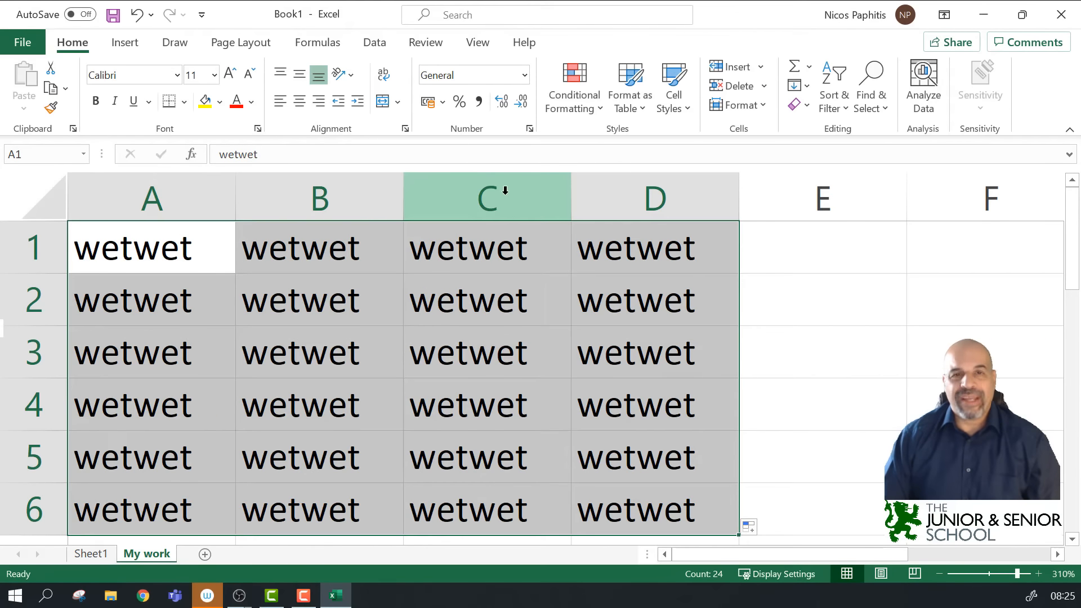
right_click(463, 188)
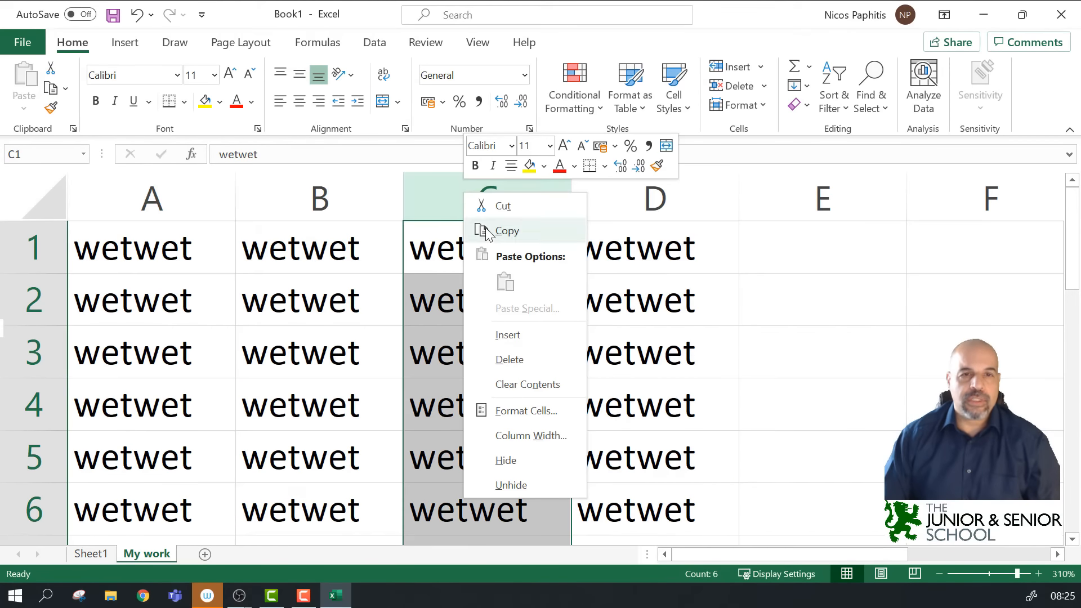
click(544, 332)
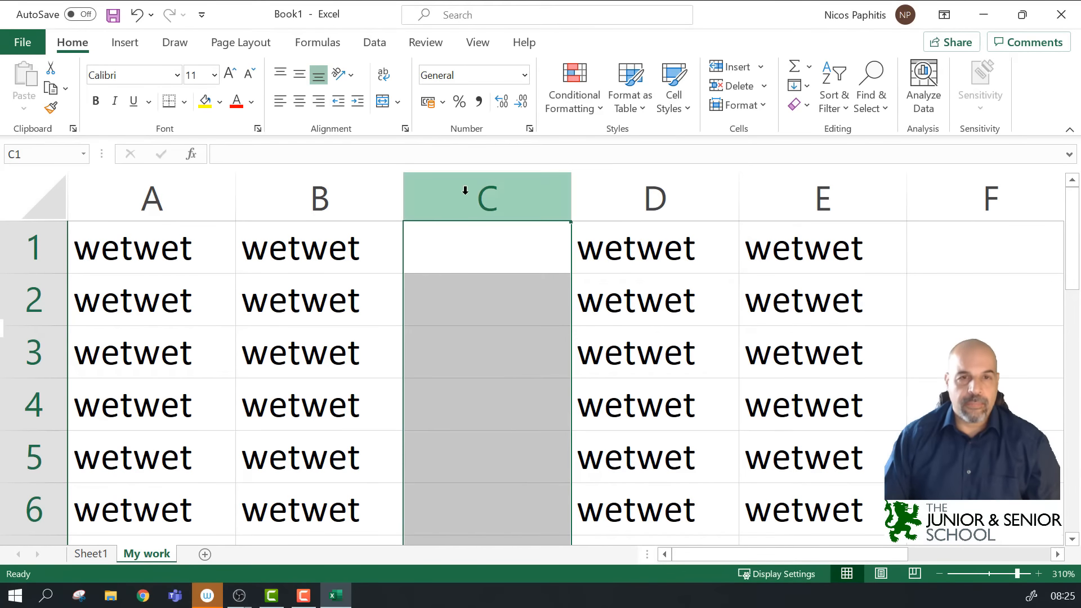
right_click(484, 195)
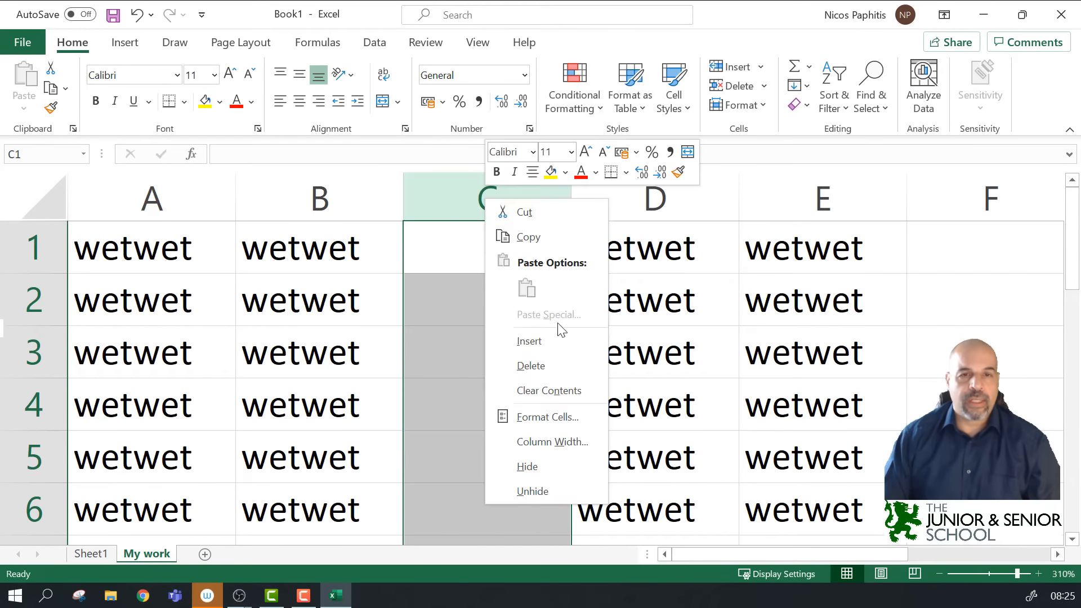
click(549, 363)
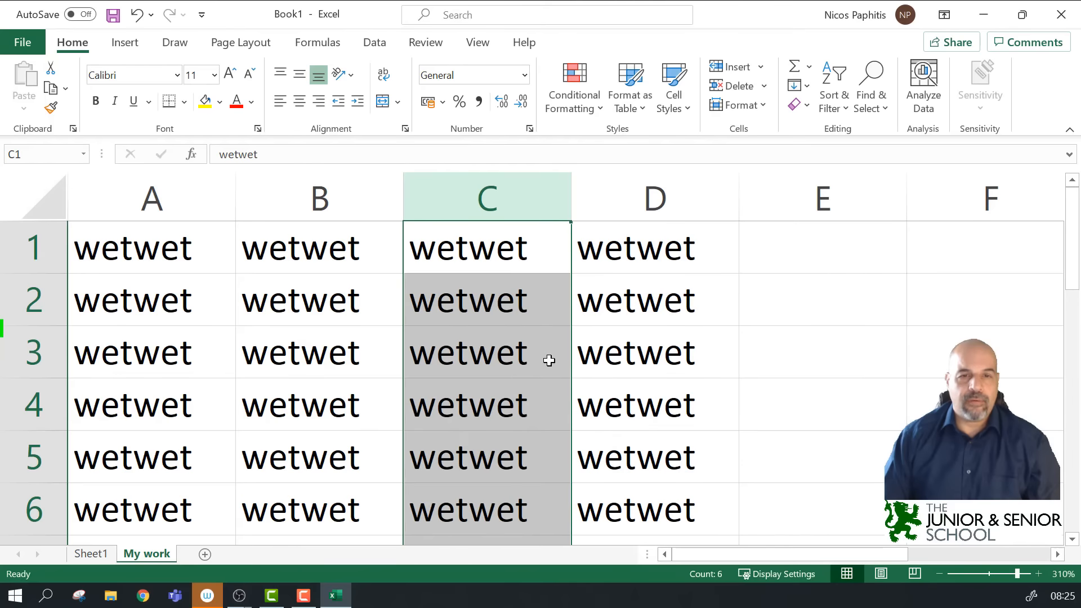
right_click(33, 350)
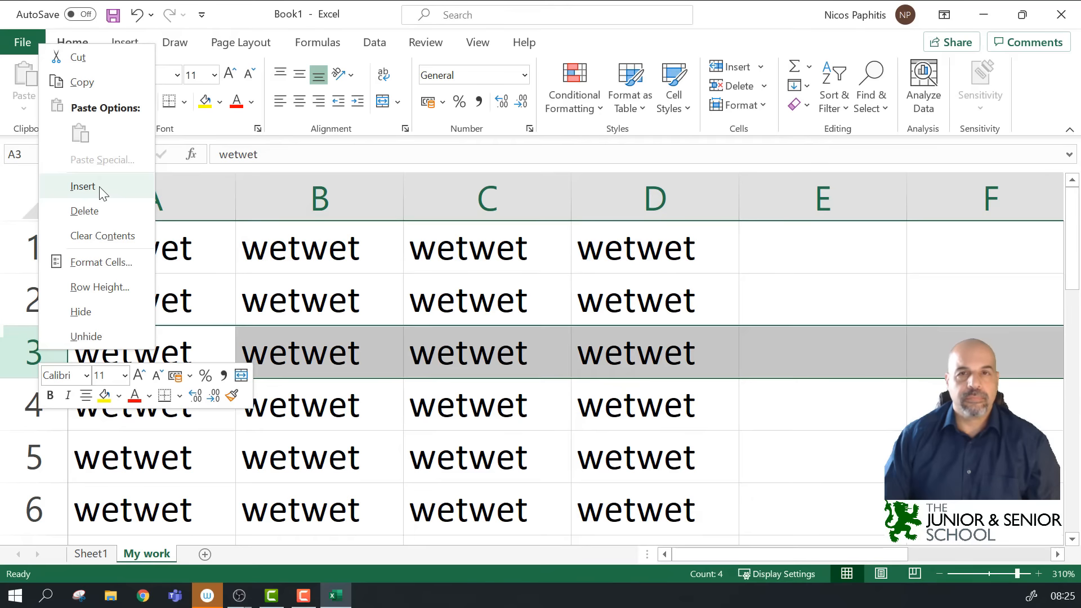
click(83, 186)
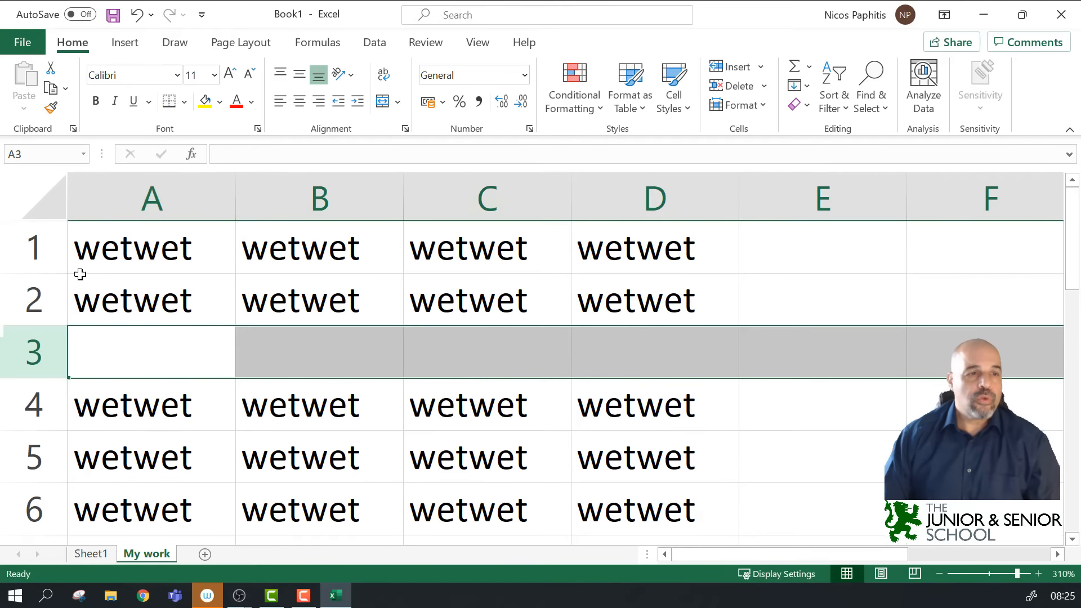
right_click(34, 352)
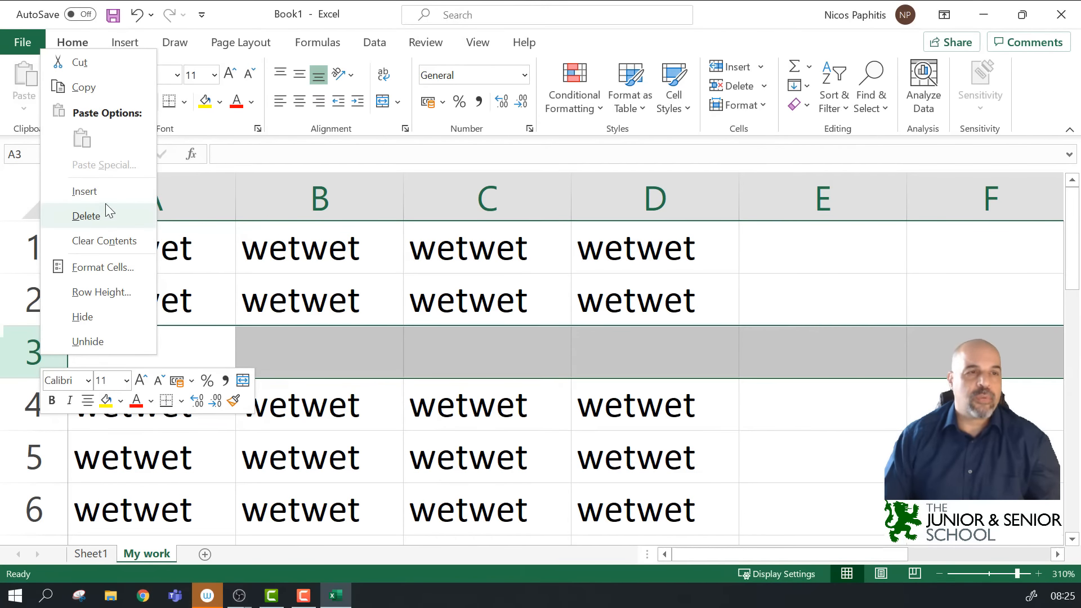
click(85, 216)
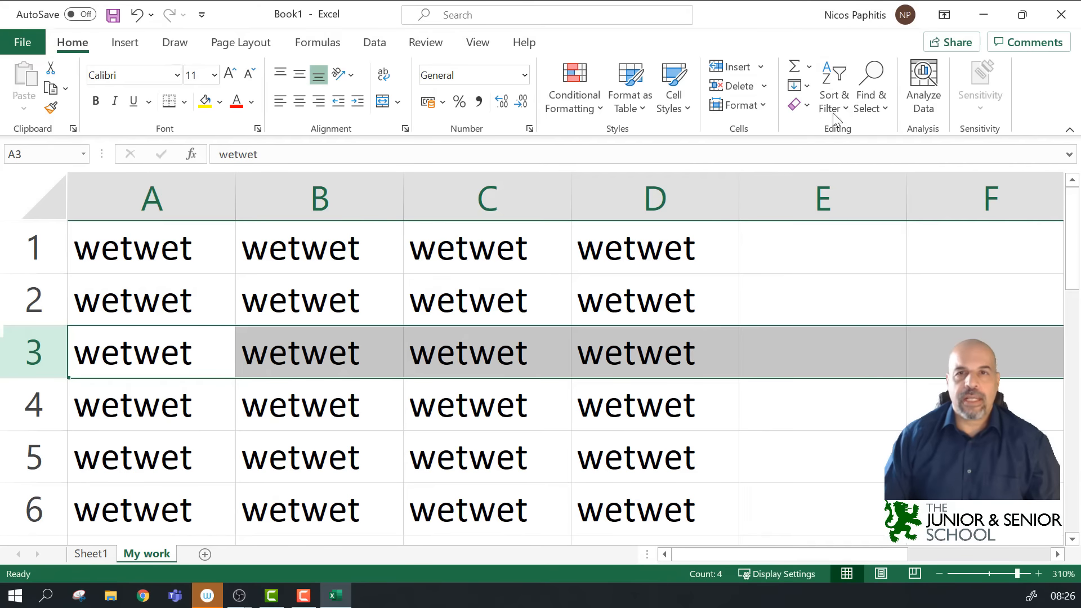
click(760, 66)
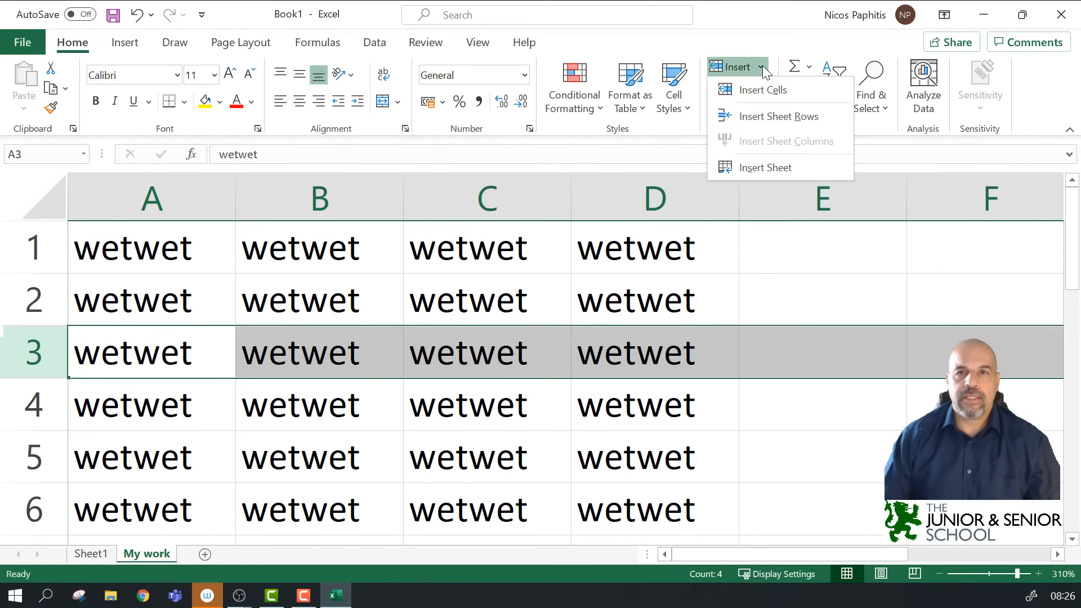
click(788, 125)
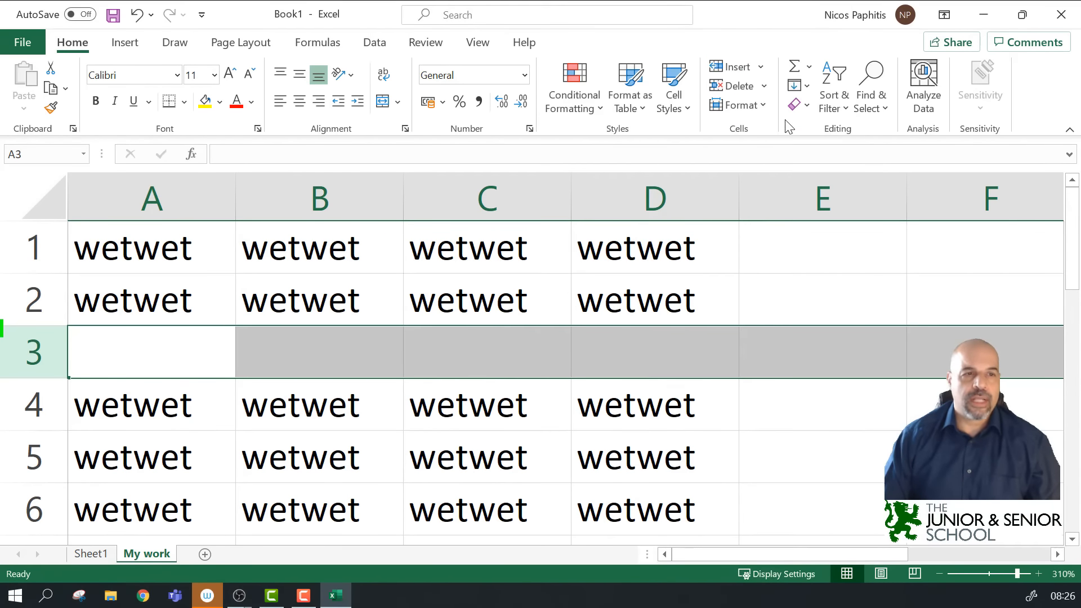
click(764, 86)
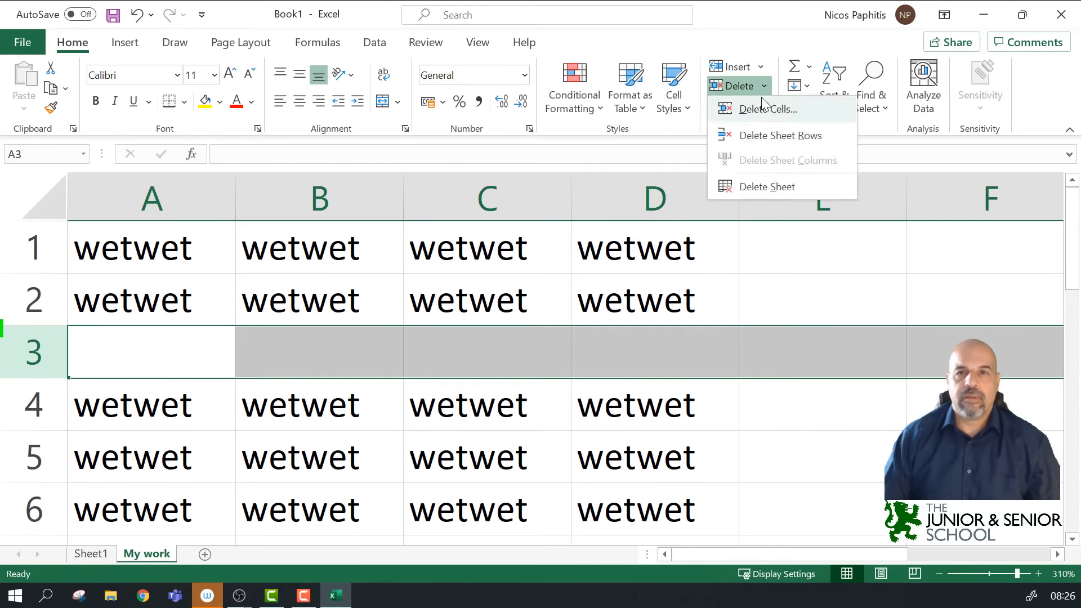
click(776, 138)
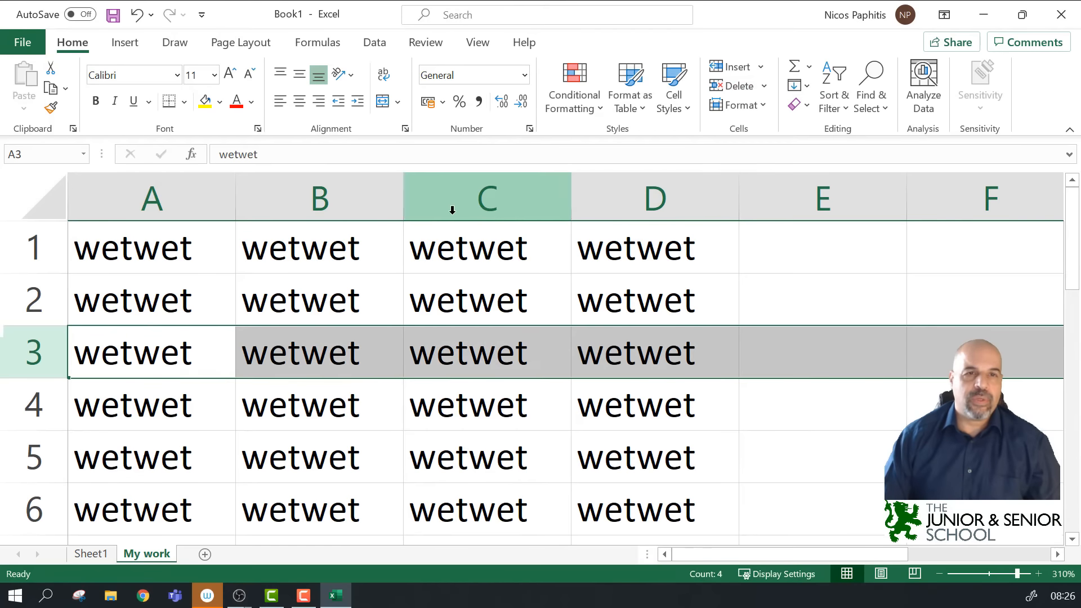
click(462, 208)
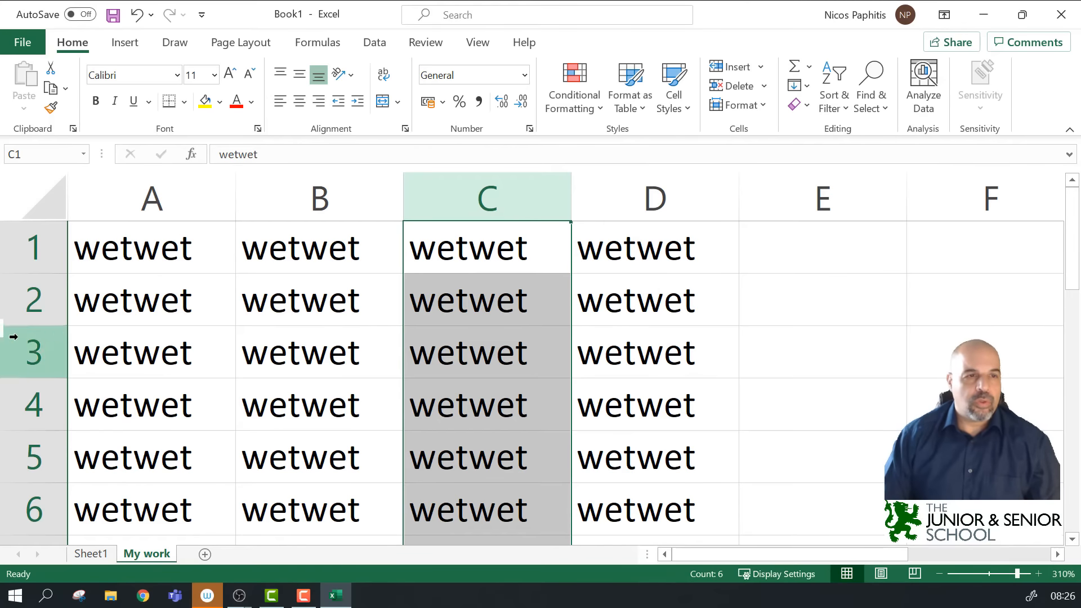
click(19, 304)
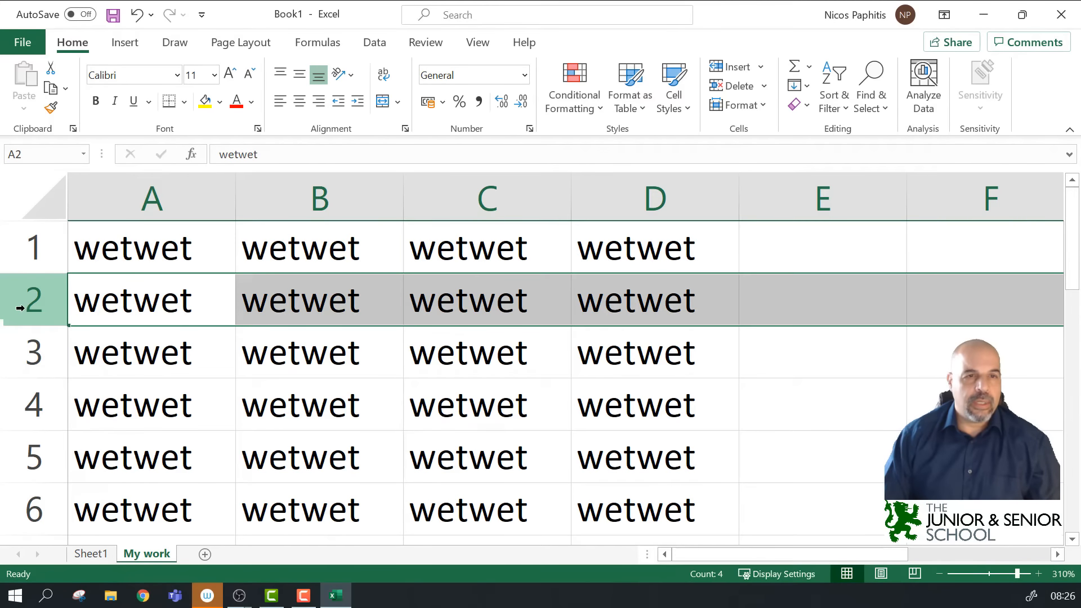
click(488, 214)
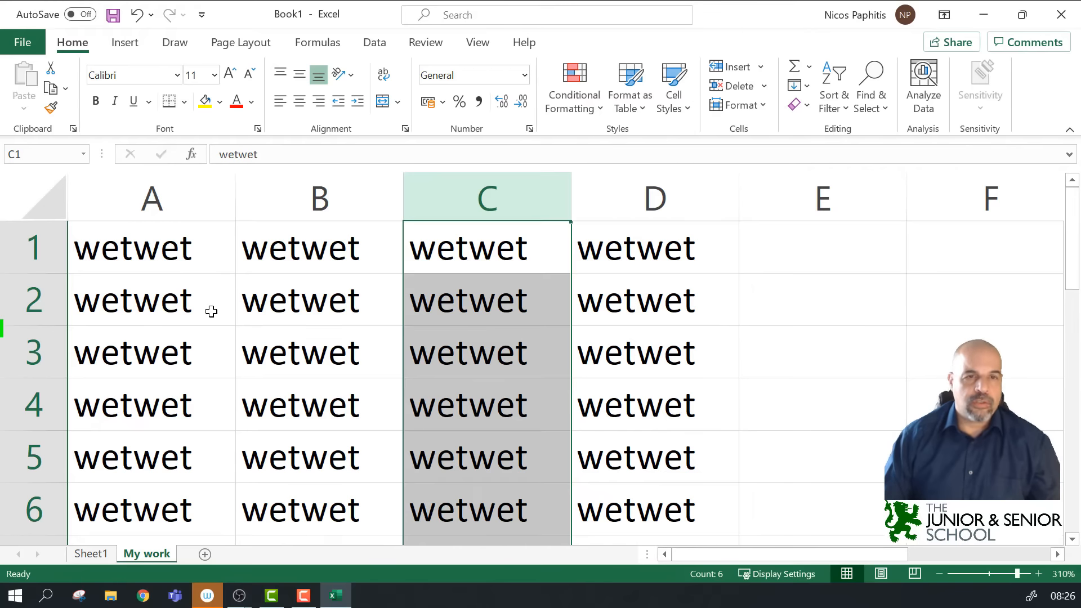
drag(676, 516, 147, 270)
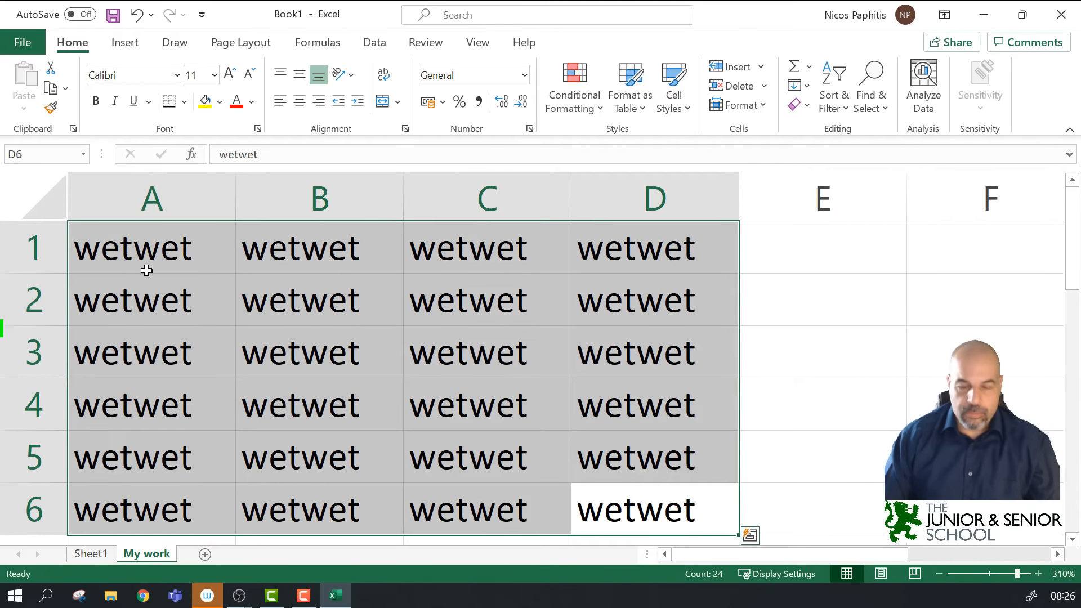
Step: Clear A1:D6 and enter 'This is my first spreadsheet' in A1, fixing the 'spreassheet' typo
key(Delete)
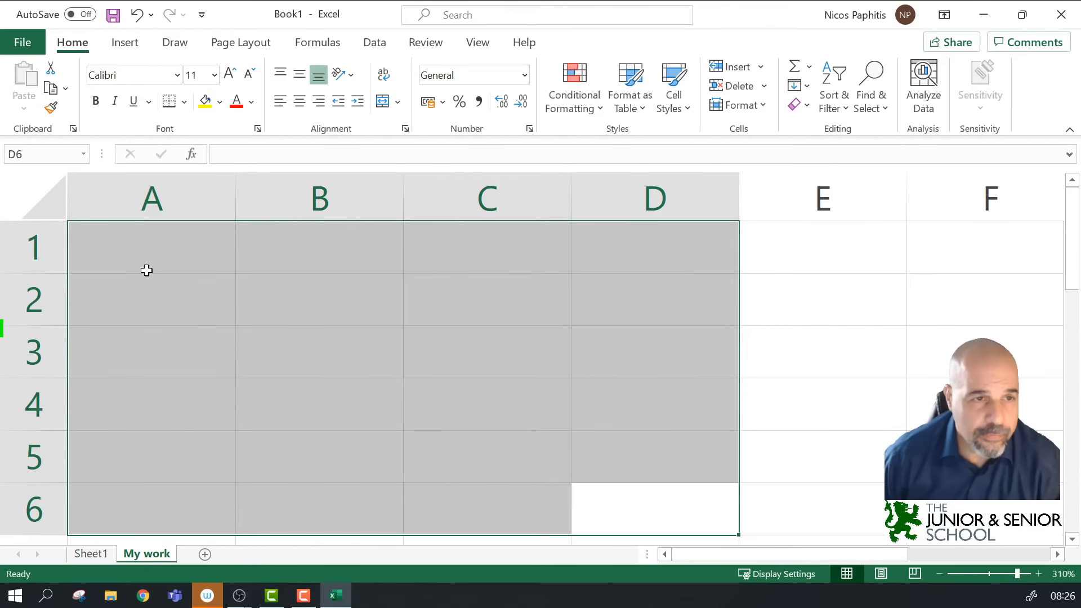
click(162, 251)
text(This )
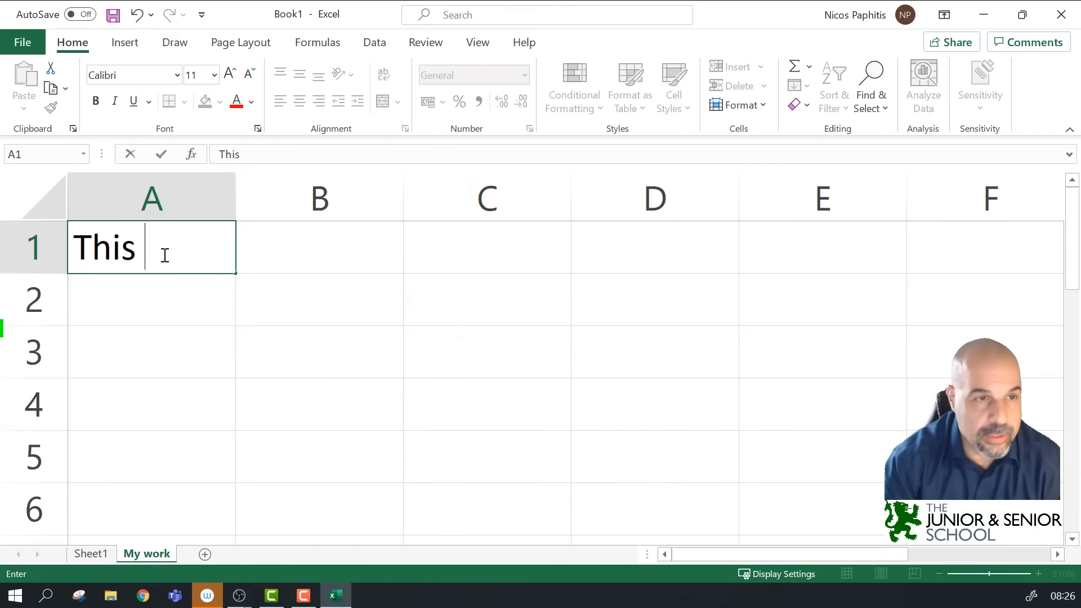
text(is my f)
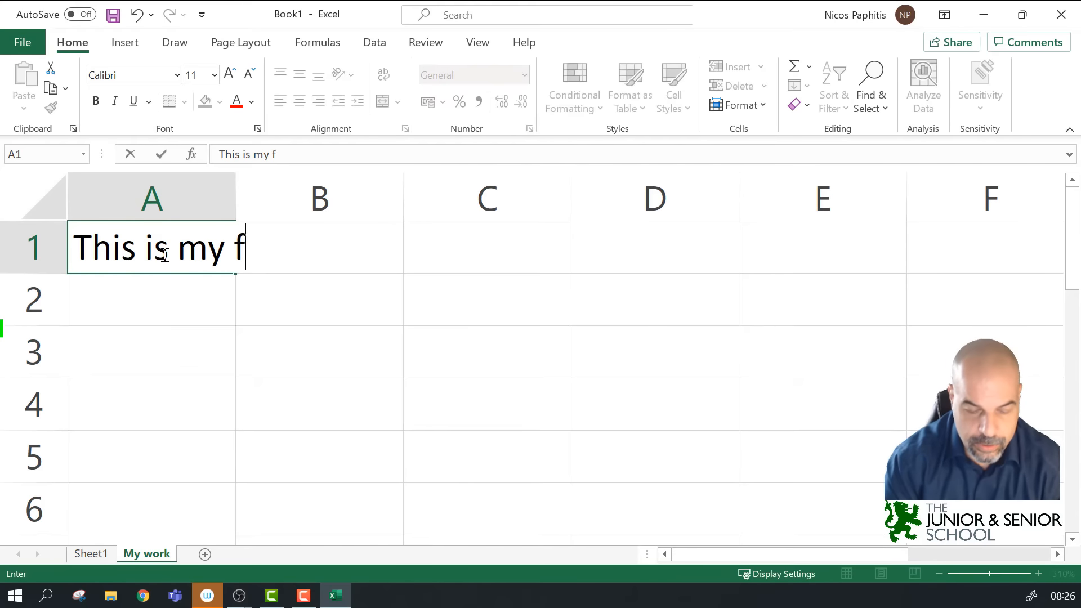
text(irst sp)
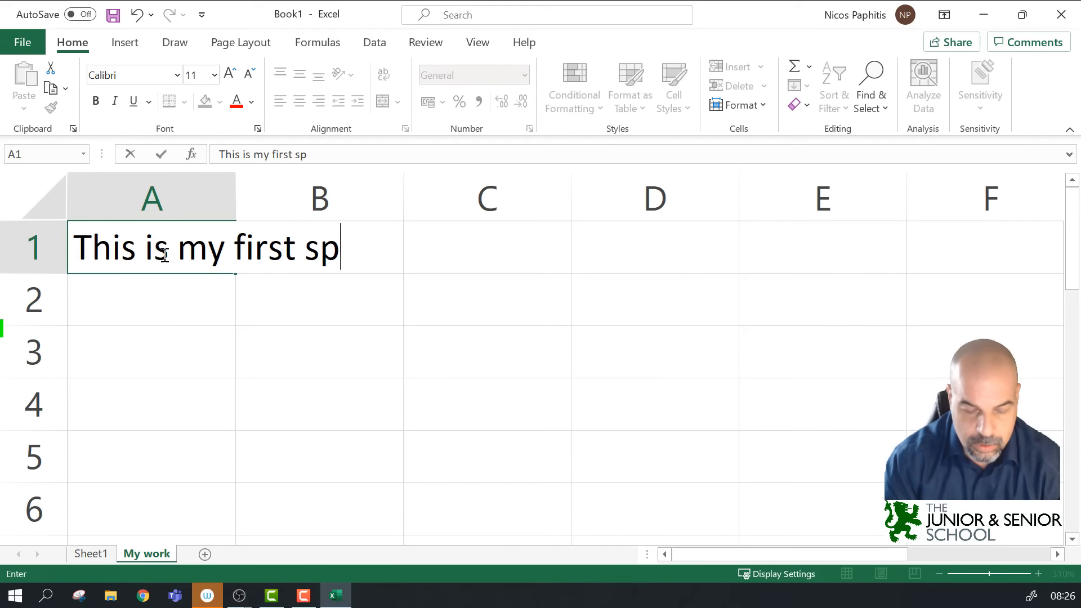
text(reassheet)
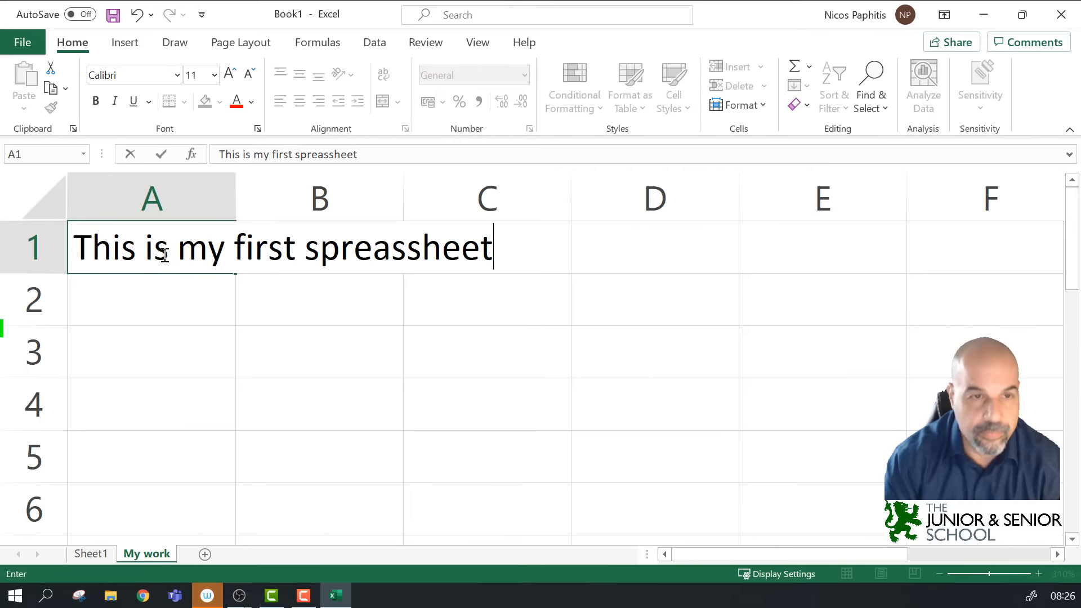
click(387, 253)
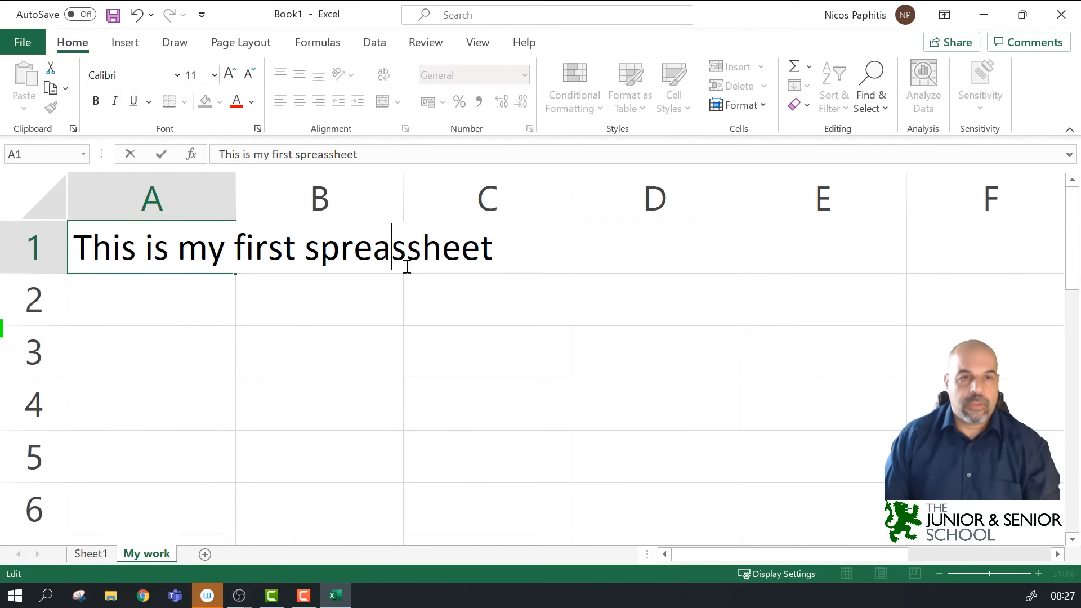
key(Delete)
text(d)
click(383, 294)
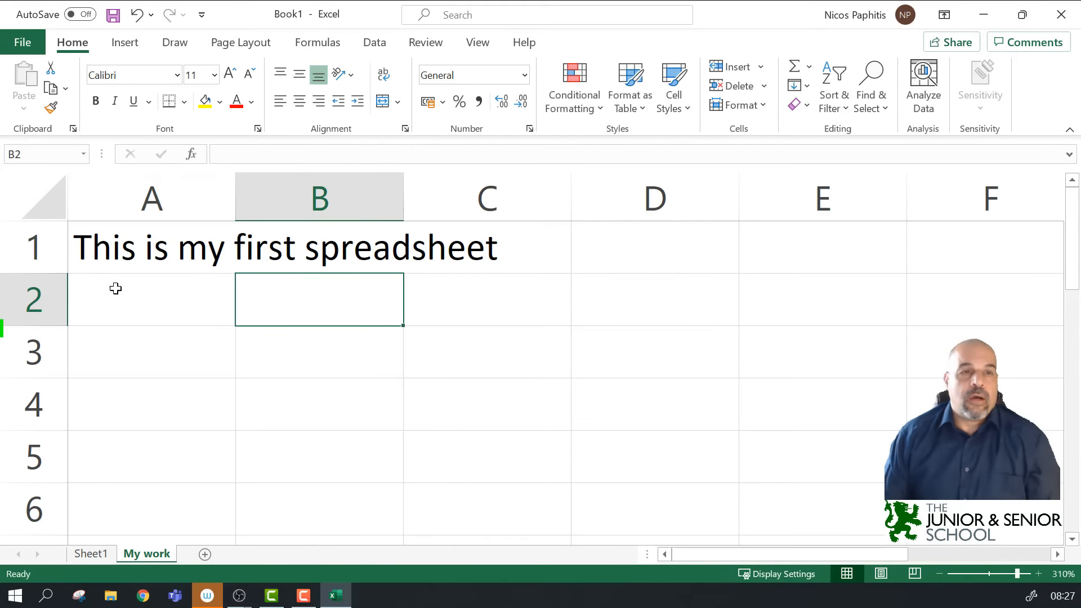
click(139, 252)
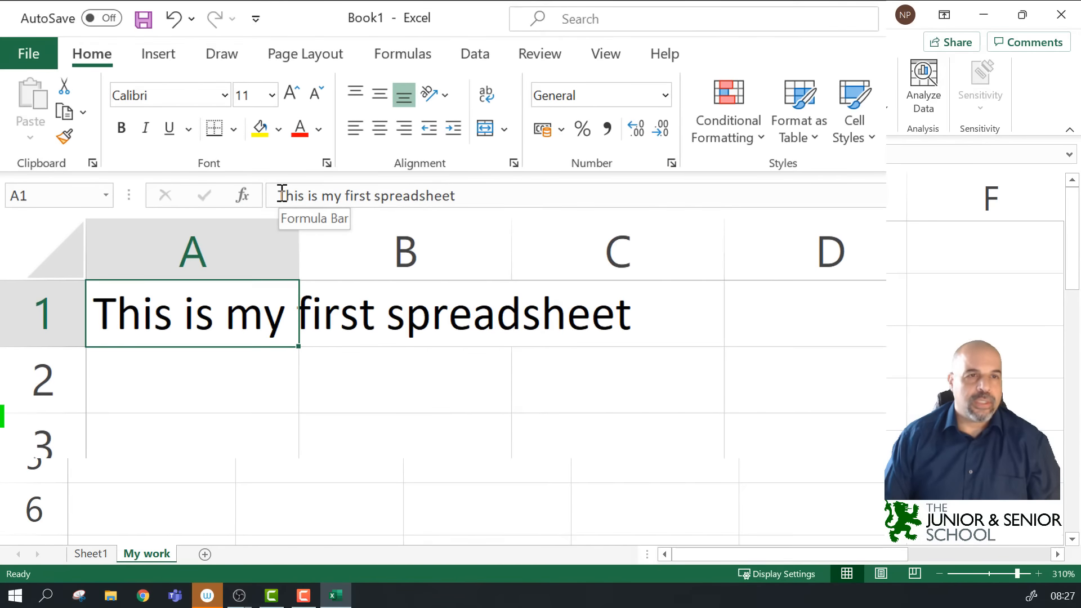
double_click(286, 195)
drag(309, 184, 457, 186)
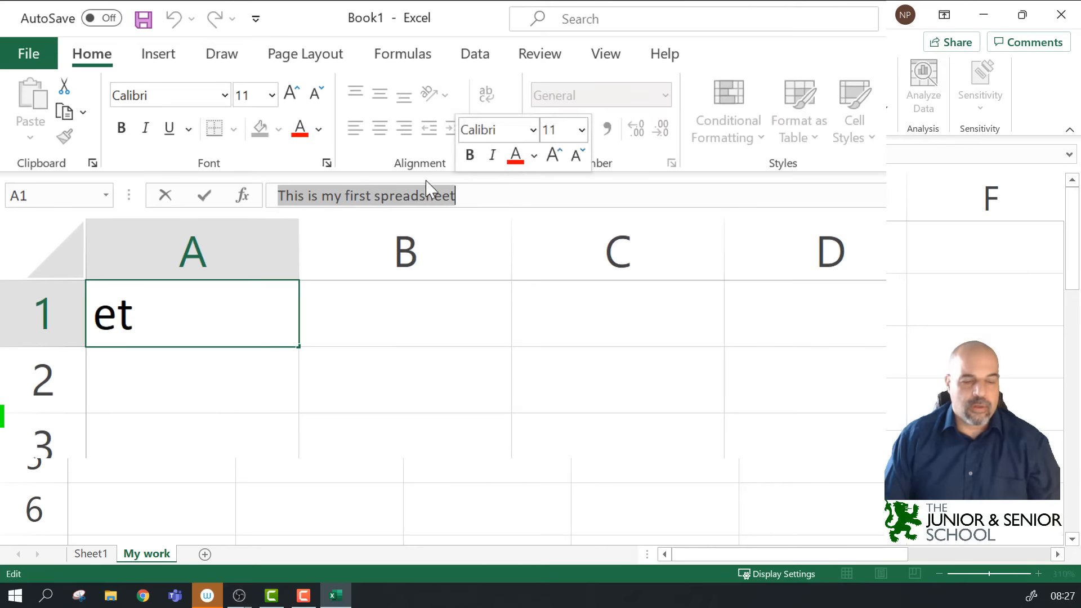
key(Escape)
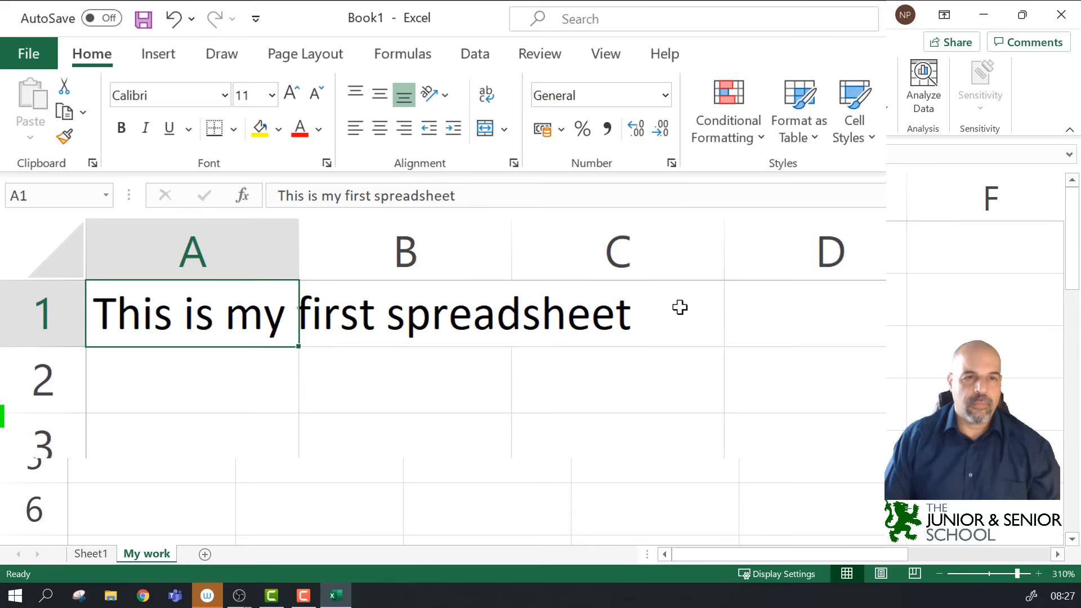
click(467, 311)
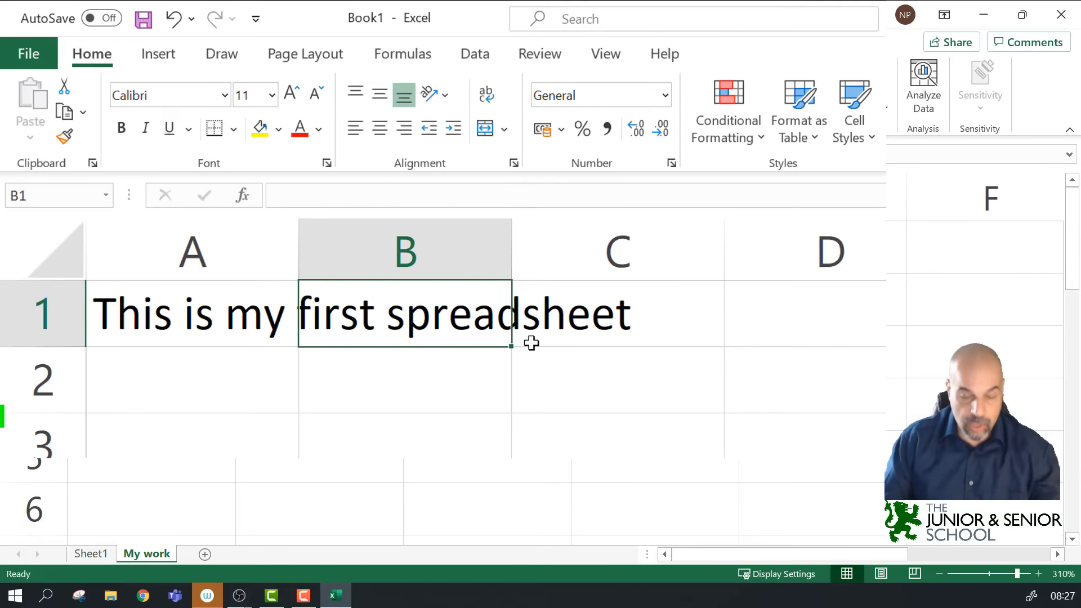
Step: Enter a first name in cell B1, correcting the mistyped letters
text(NI)
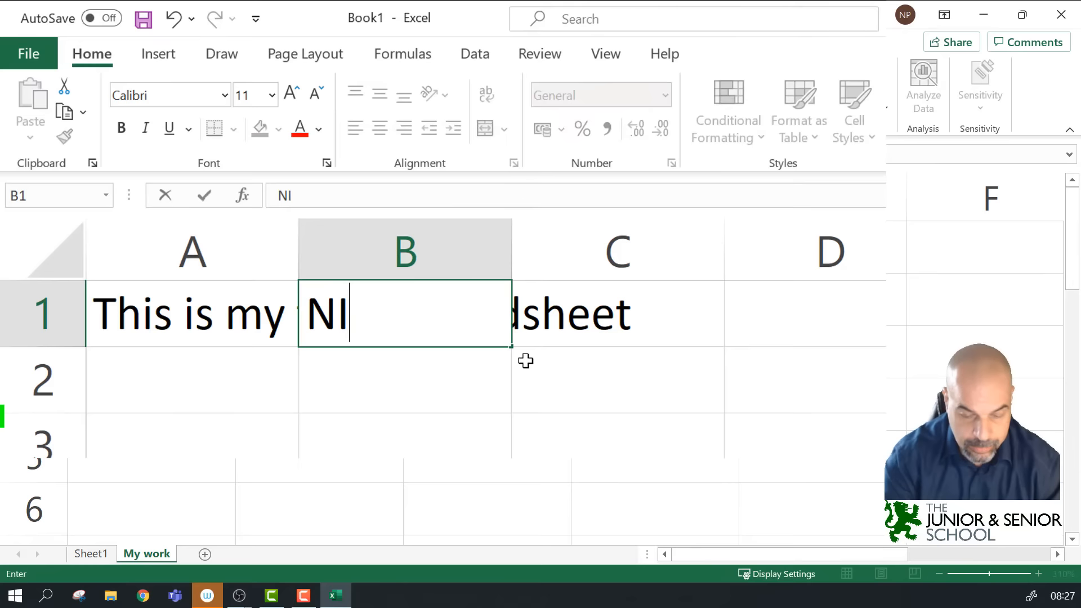
text(x)
key(BackSpace)
text(c)
key(BackSpace)
key(BackSpace)
text(icos)
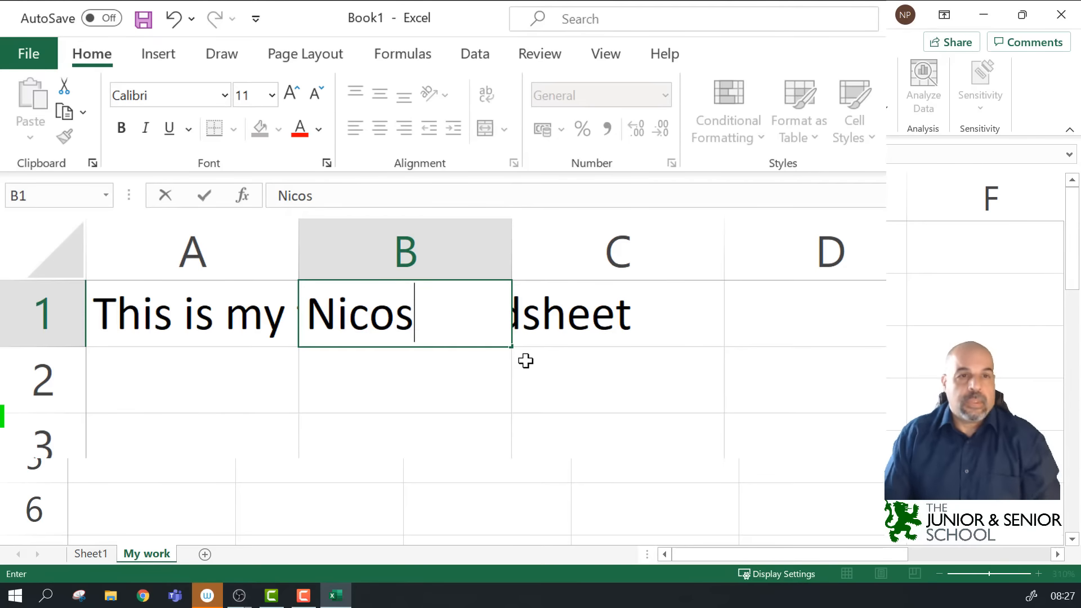
key(Return)
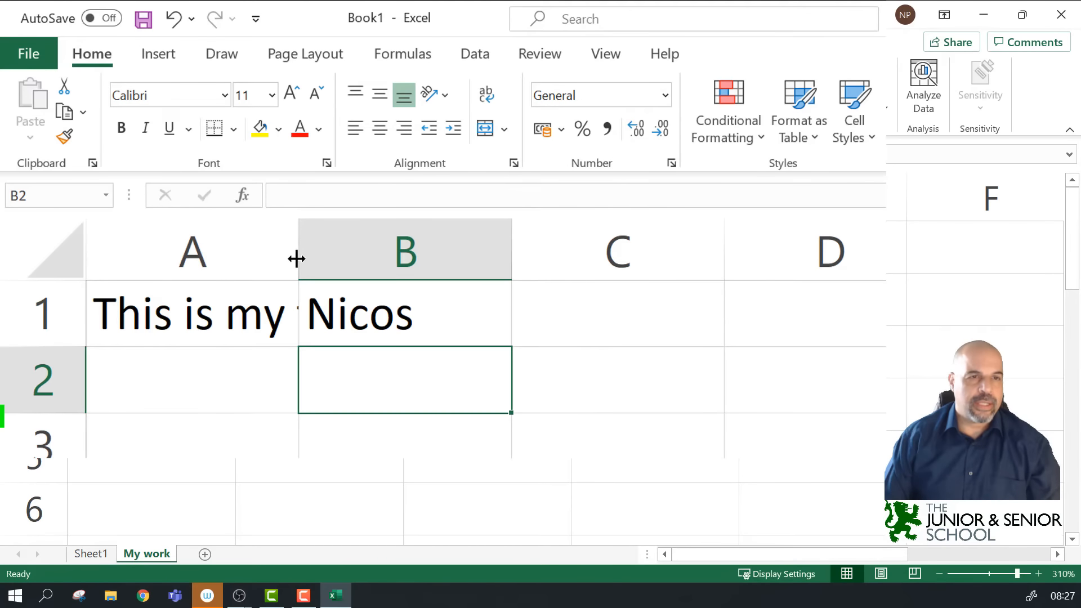
drag(298, 254, 335, 254)
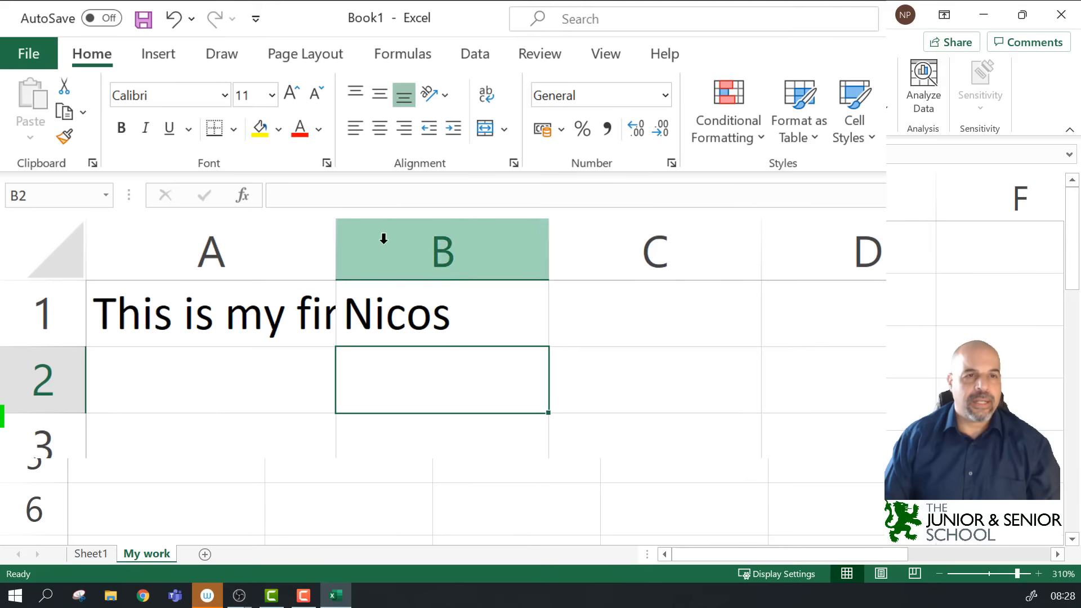
double_click(336, 247)
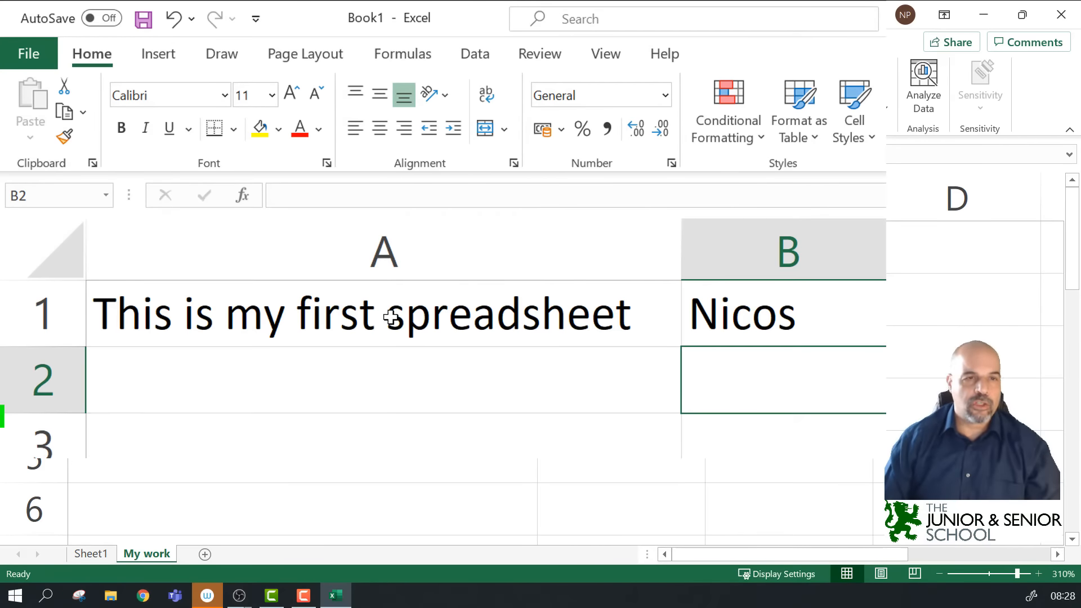
click(309, 391)
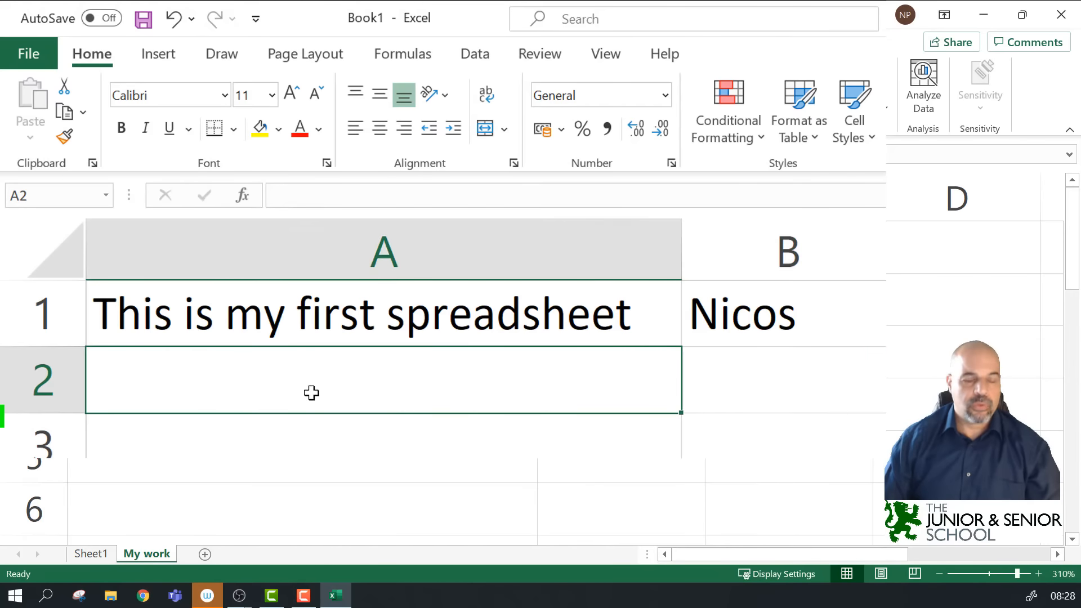
Step: Enter long sample text in A2 and auto-fit column A to it
text(ddf bafb sbdsfh sdh bsrathbsr th srthsrt)
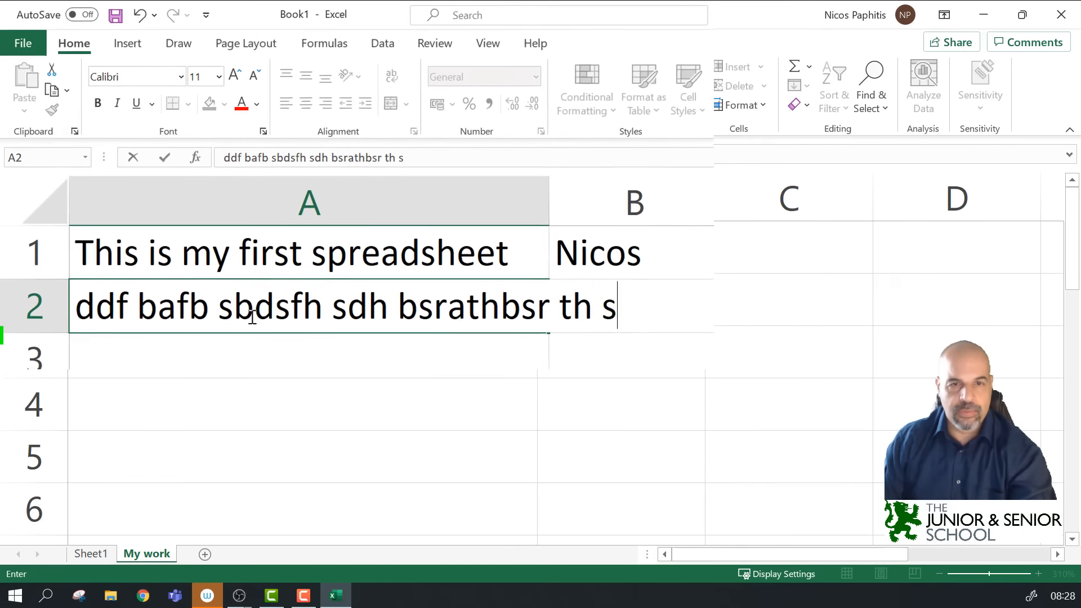
click(344, 385)
click(314, 186)
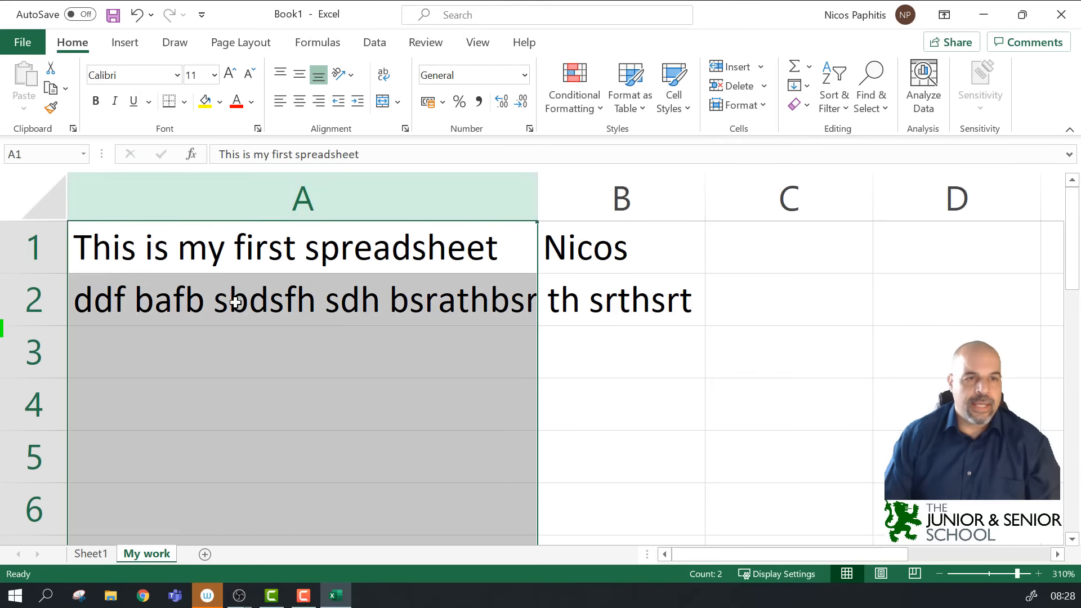
click(235, 301)
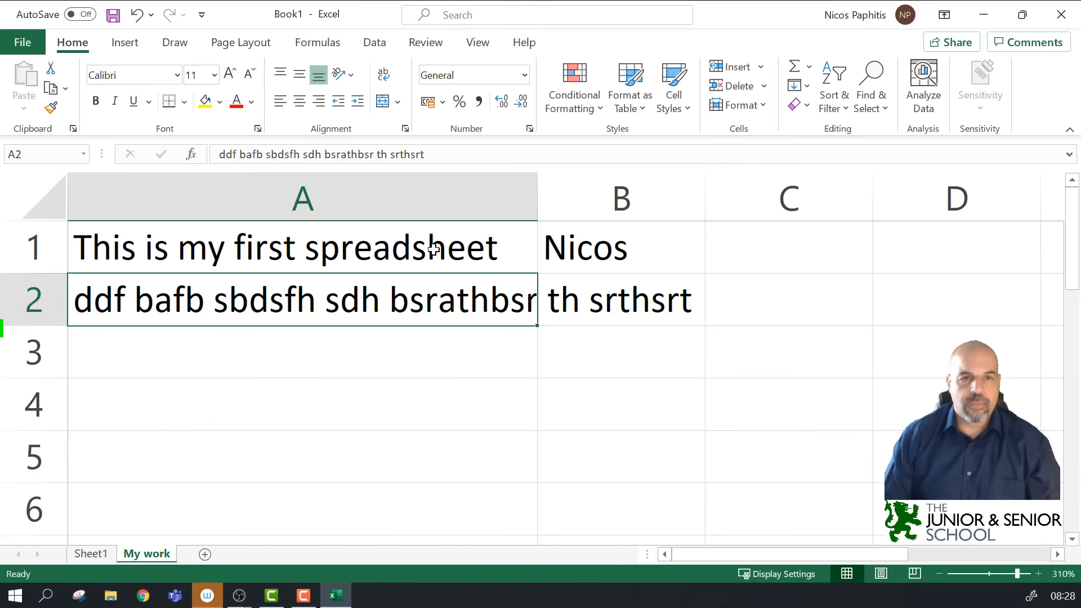
double_click(537, 196)
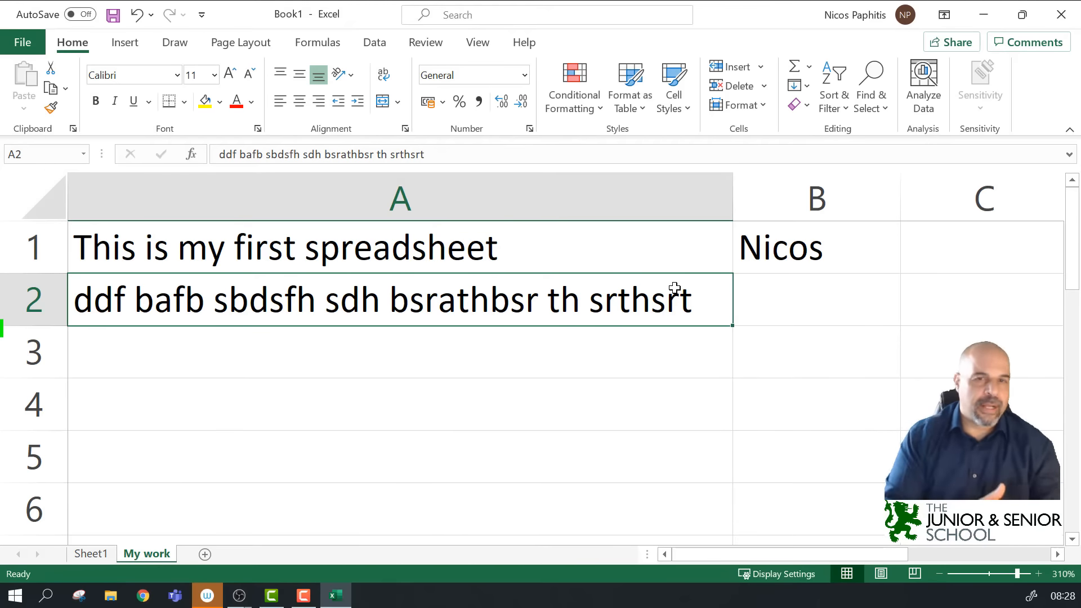
Step: Clear A2's sample text and narrow column A to fit the A1 title
click(467, 348)
click(495, 313)
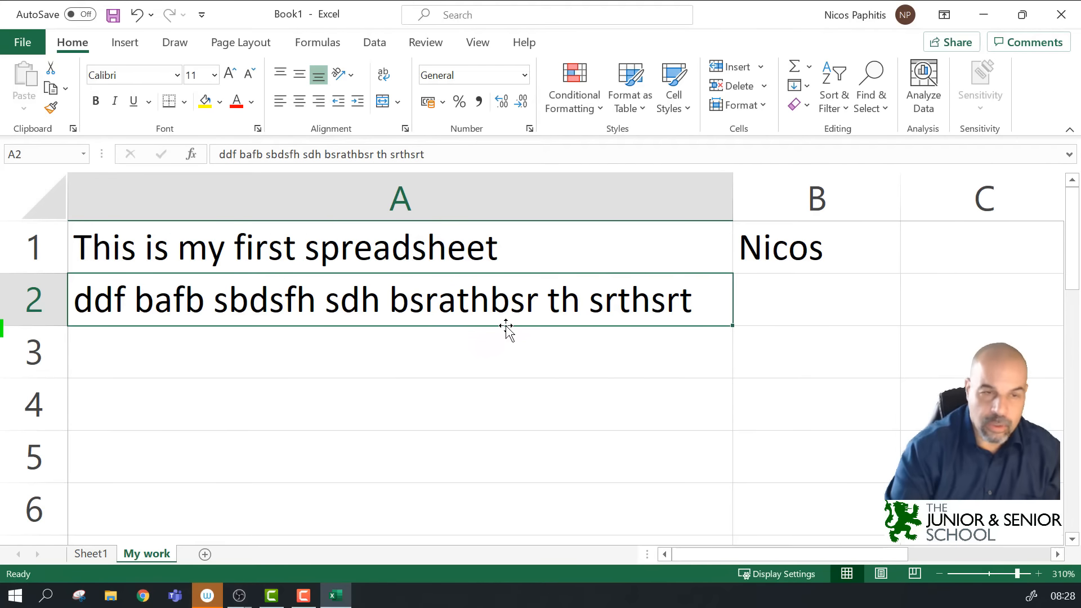
key(Delete)
drag(733, 195, 507, 218)
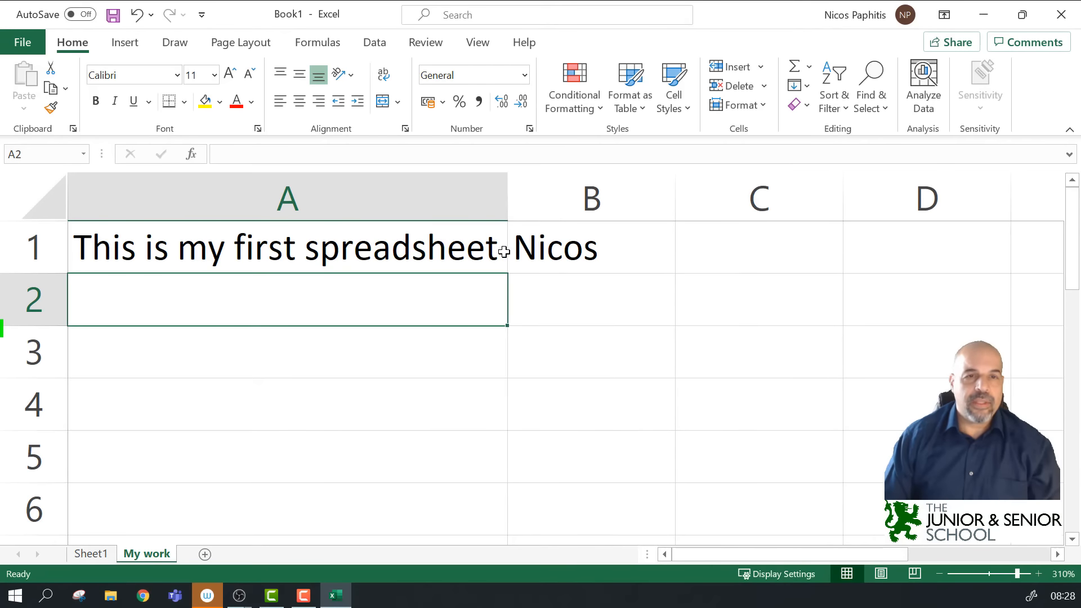
Step: Clear A1:B1, enter 100000000 in A1, and narrow column A until it shows 1E+08
drag(445, 252, 546, 245)
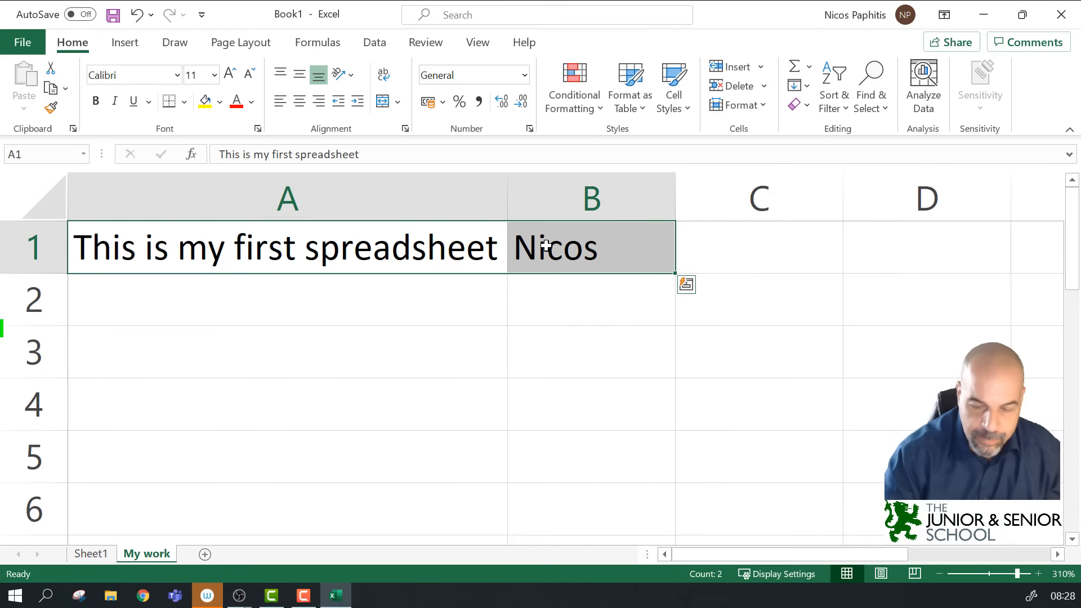
key(Delete)
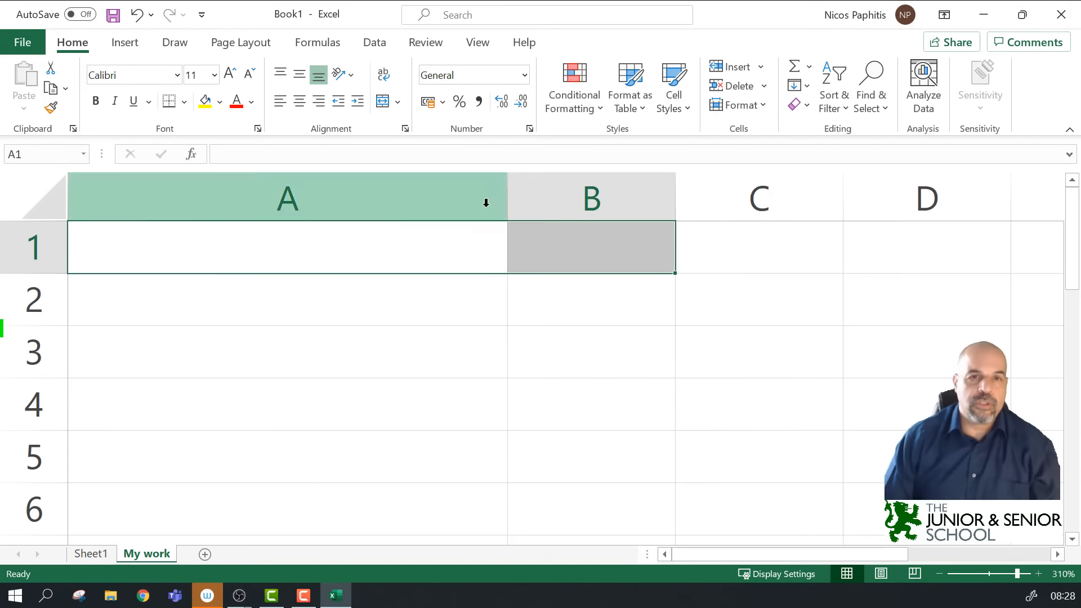
drag(506, 204, 319, 202)
click(262, 243)
text(1000)
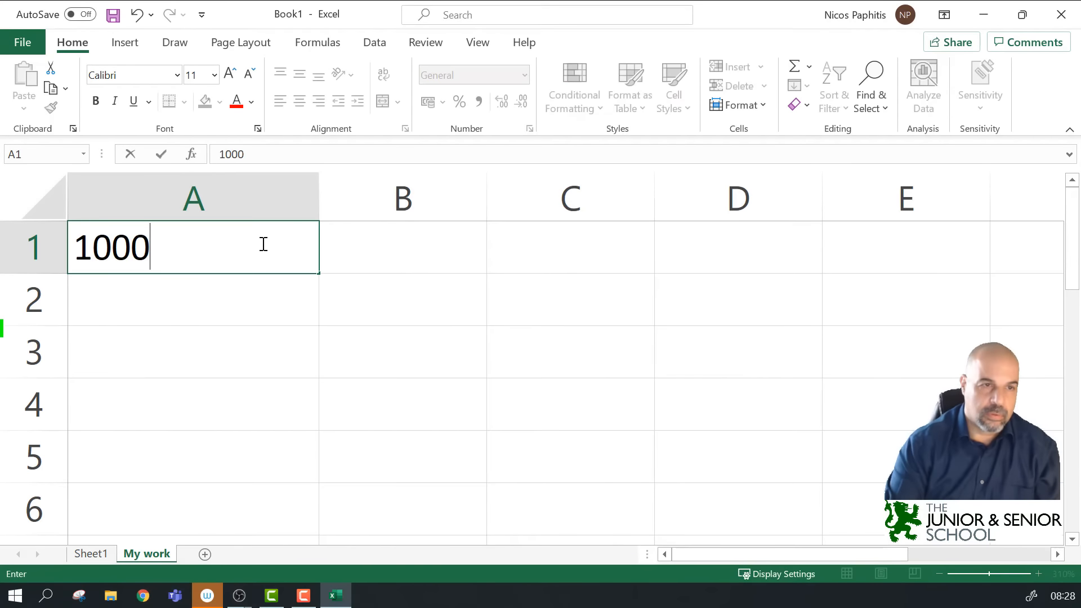
text(00000)
click(262, 287)
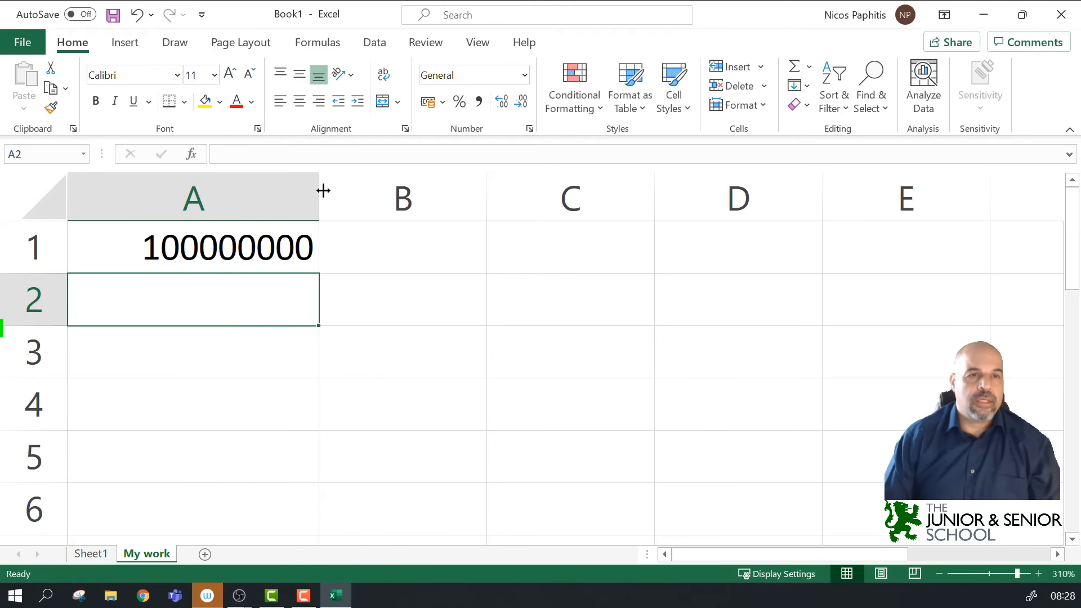
drag(320, 191, 222, 190)
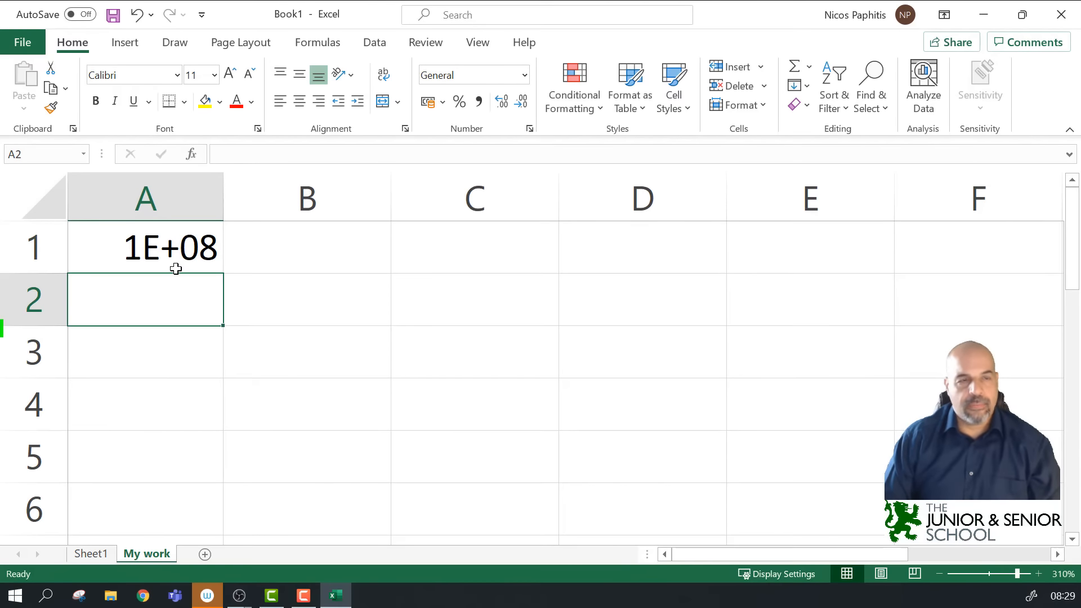
Step: Narrow column A to 5.71 so A1 shows hashes, then widen it to 10.00
drag(225, 195, 130, 214)
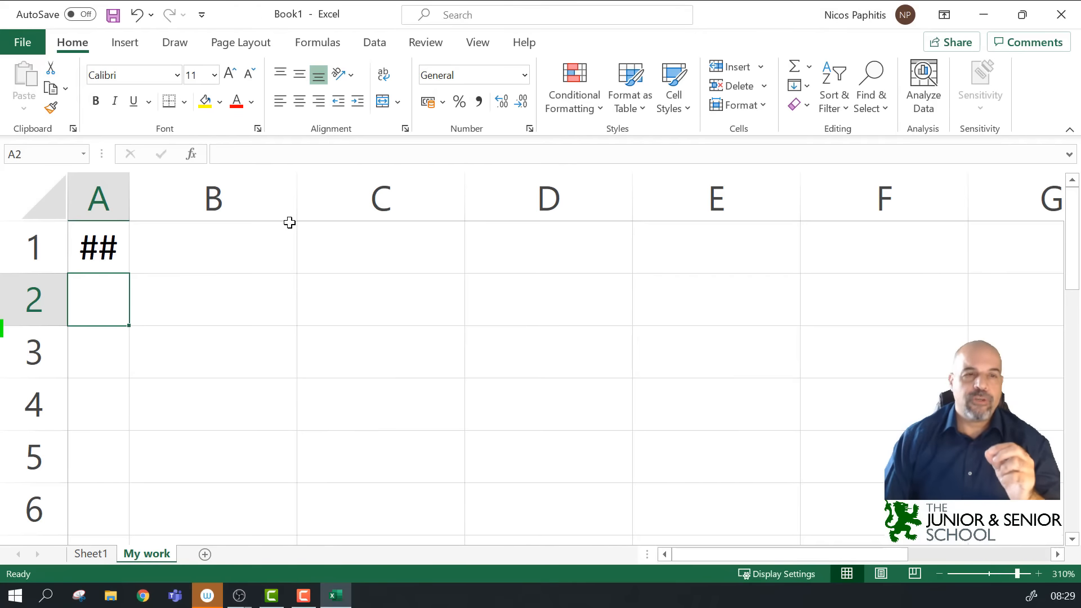
drag(128, 197, 261, 202)
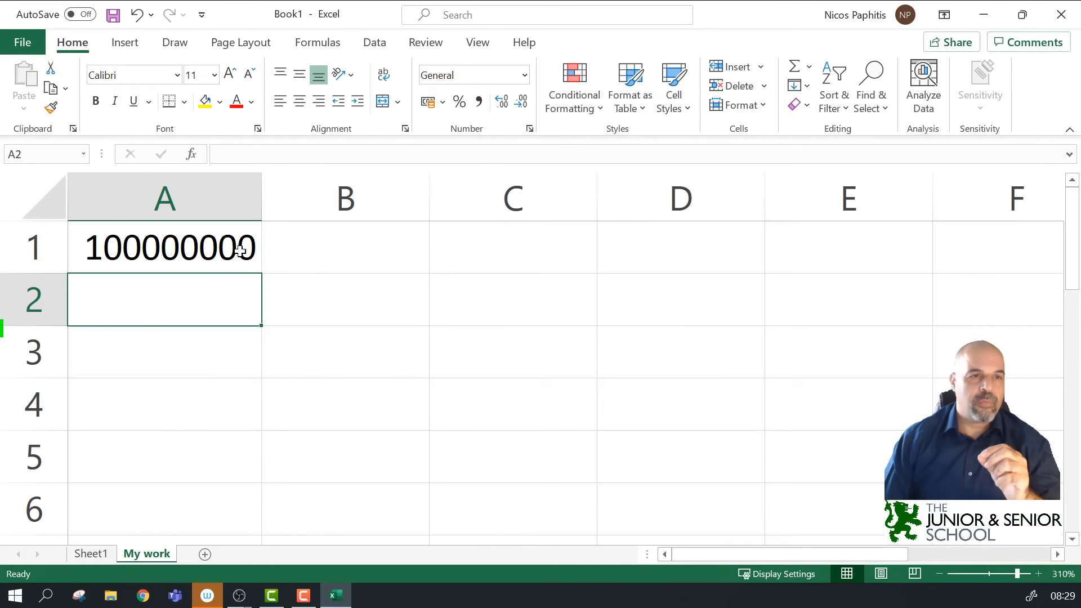
Step: Edit A1 to delete two zeros, turning 100000000 into 1000000
double_click(258, 240)
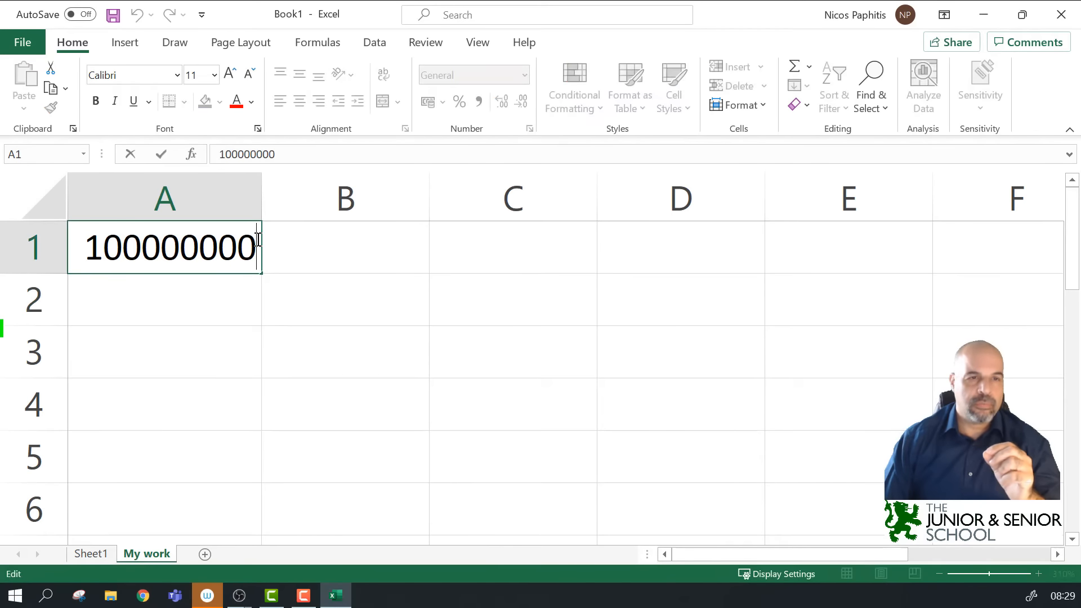
key(BackSpace)
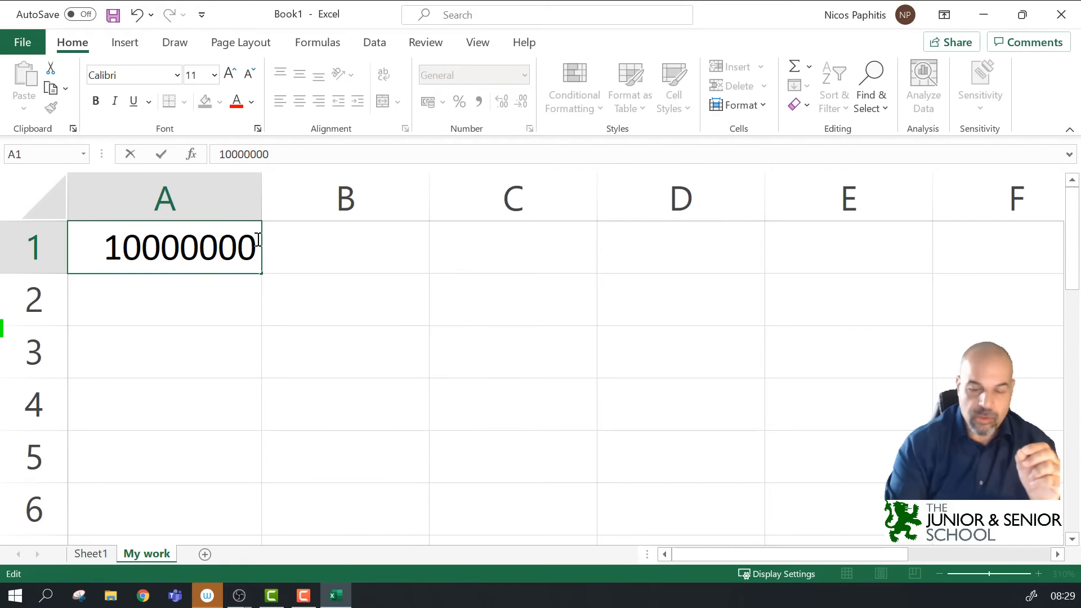
key(BackSpace)
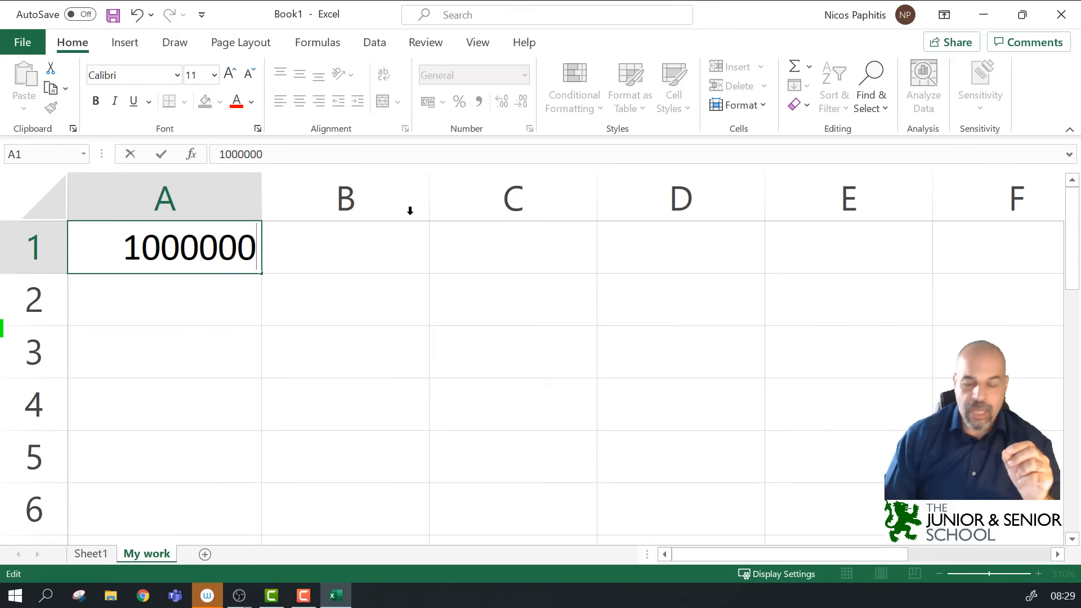
click(650, 307)
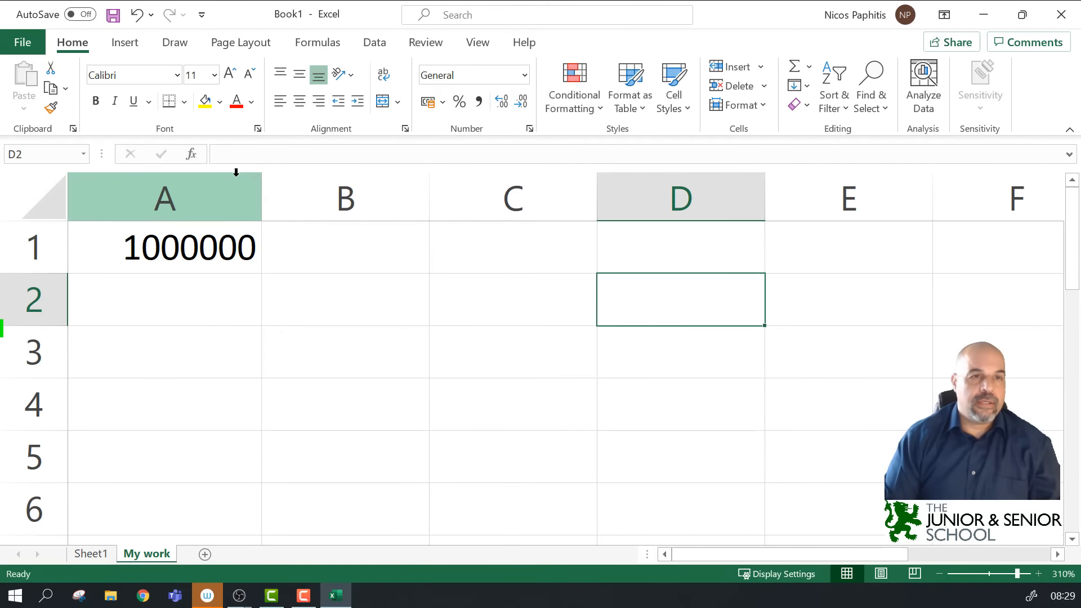
Step: With the black pen, draw a trial ink line at column A's edge and narrow column A
click(176, 43)
click(149, 79)
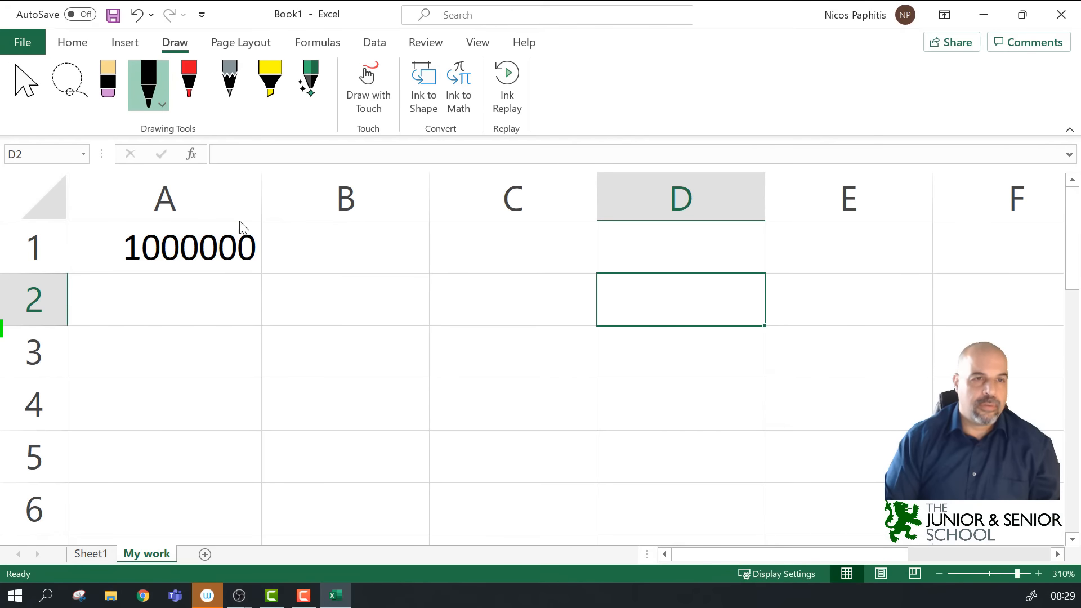
drag(233, 323, 235, 221)
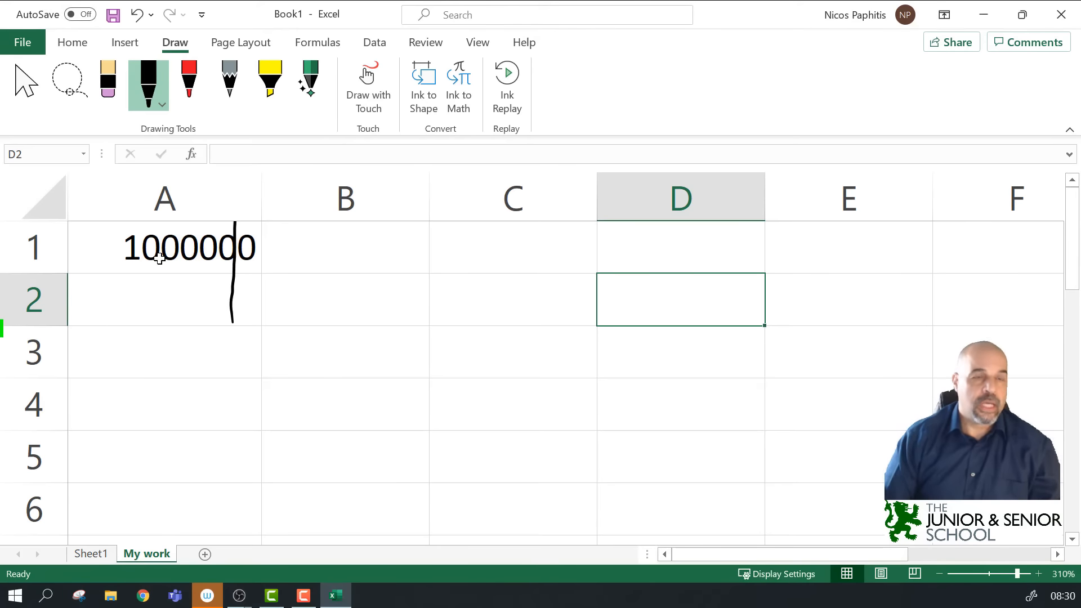
drag(261, 192, 148, 206)
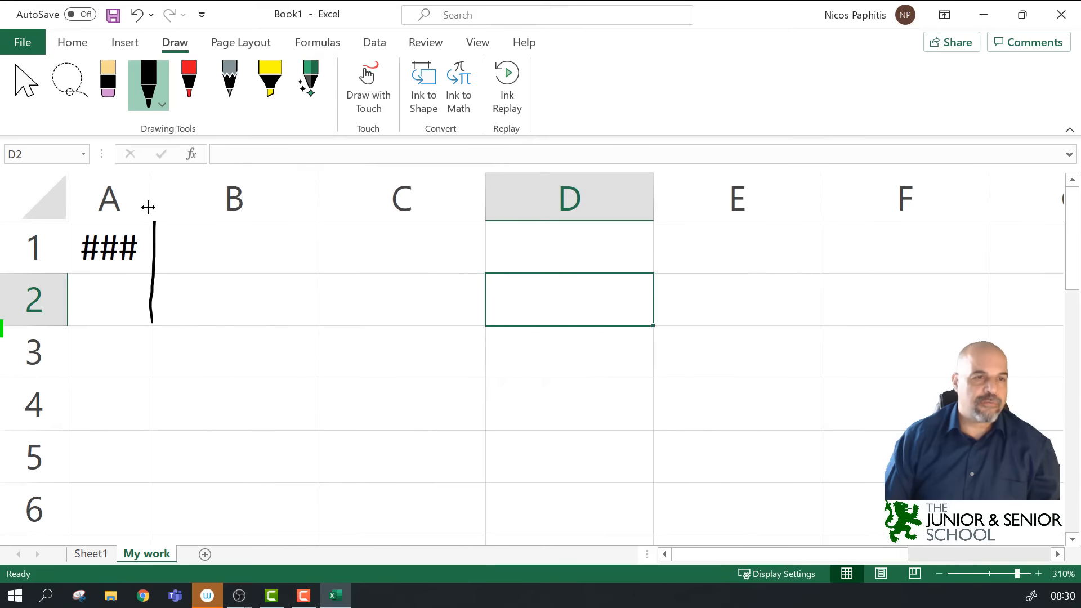
Step: Try the highlighter and eraser, then undo the ink line and column narrowing so A1 shows 1000000
click(270, 81)
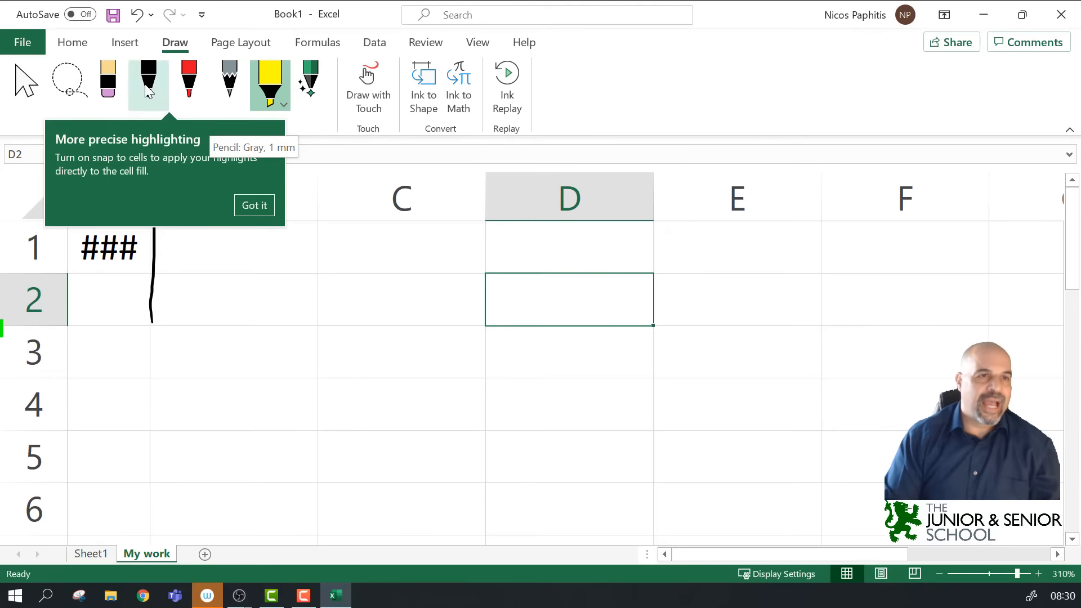
click(107, 82)
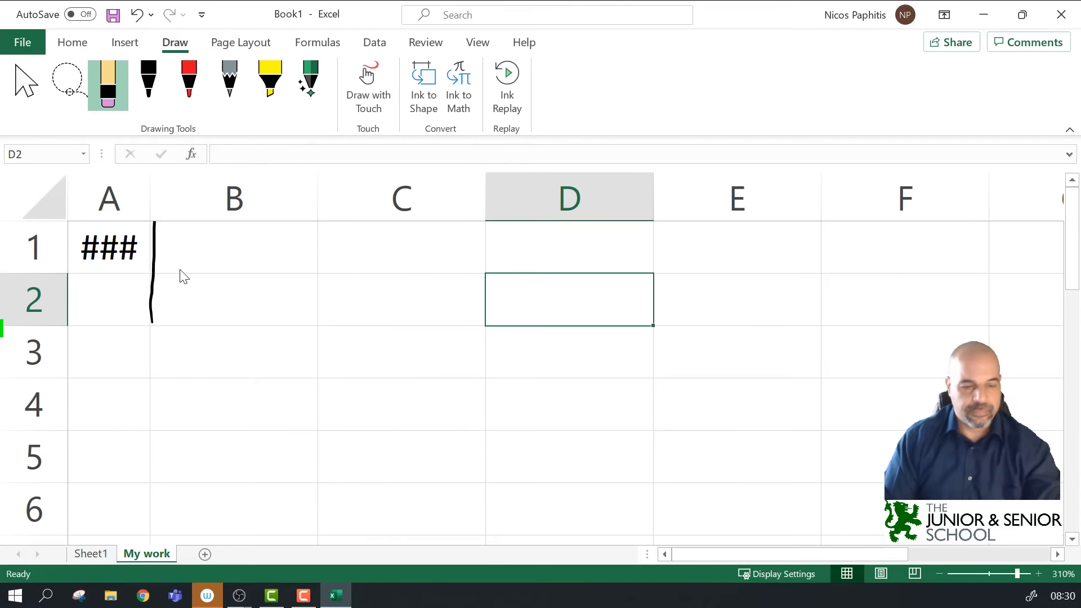
key(Escape)
key(ctrl+z)
key(ctrl+z)
key(ctrl+z)
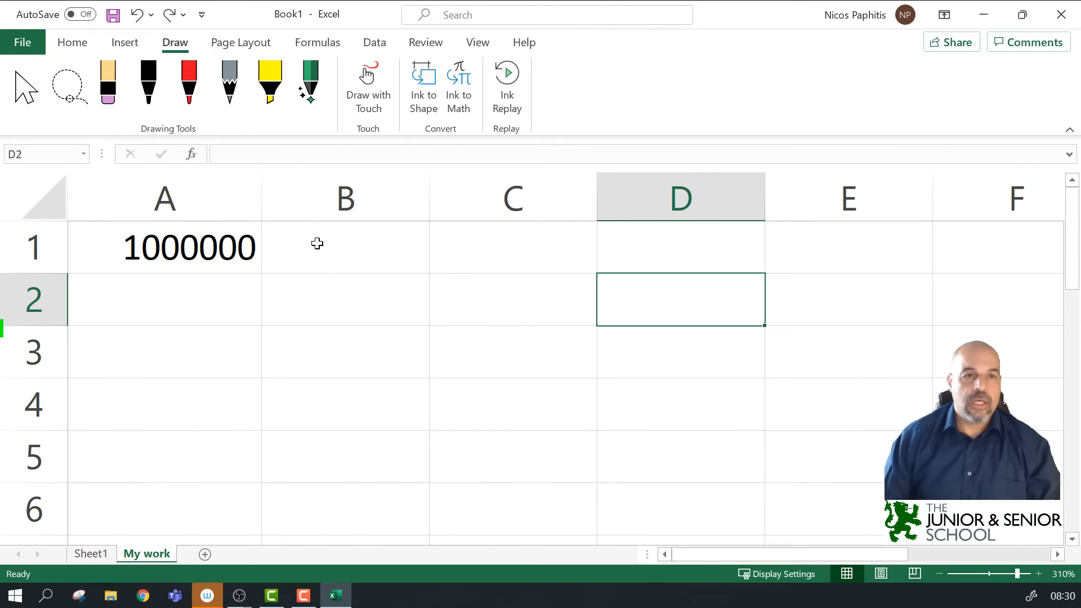
Step: Select the range B2:C4 and handwrite B2 in red ink in cell B2
click(392, 264)
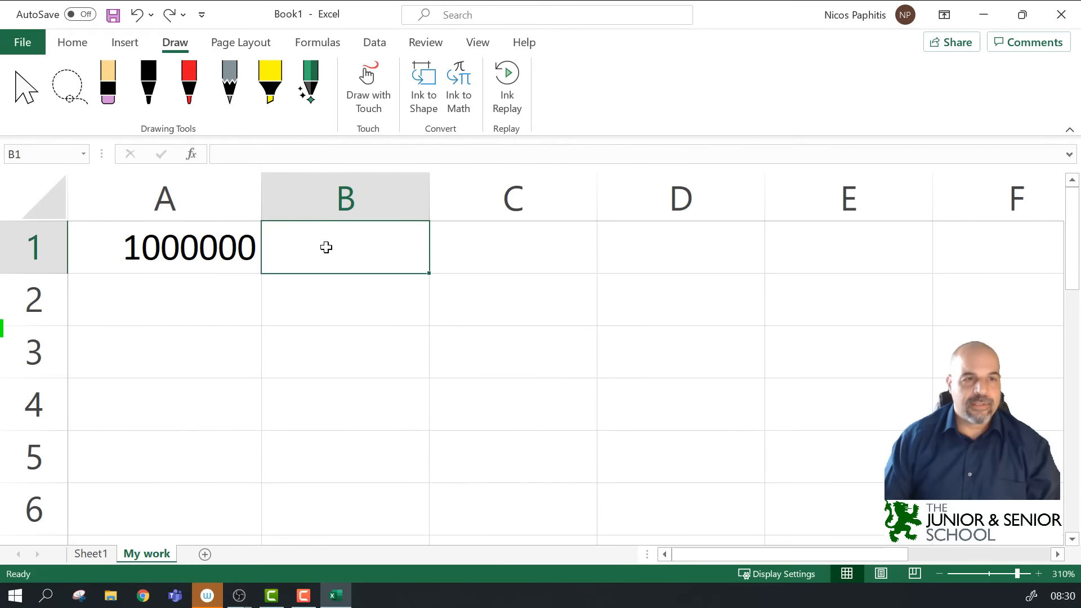
drag(331, 321, 492, 400)
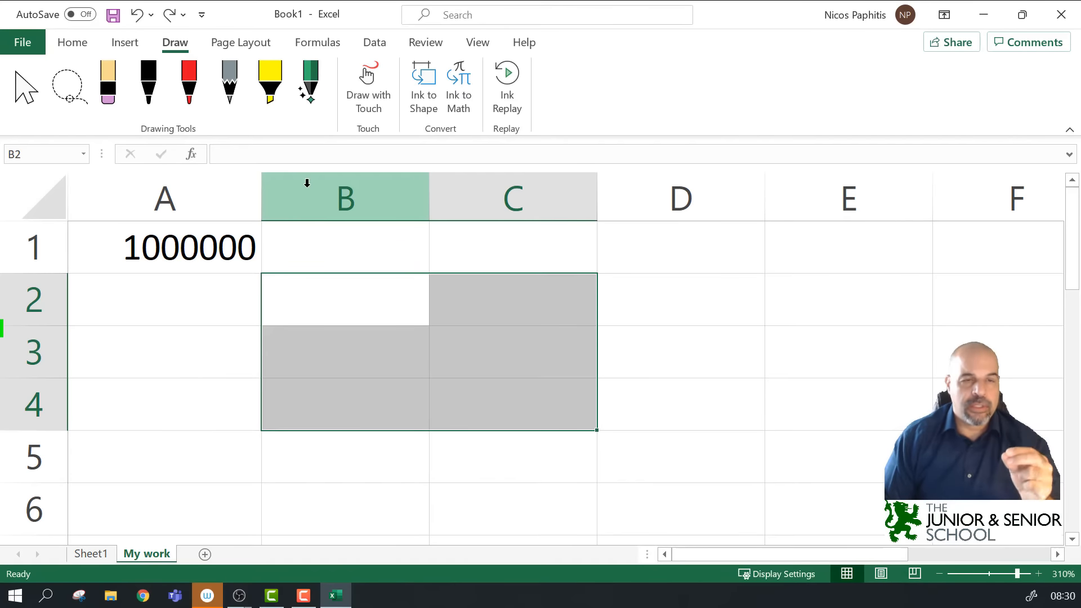
click(272, 87)
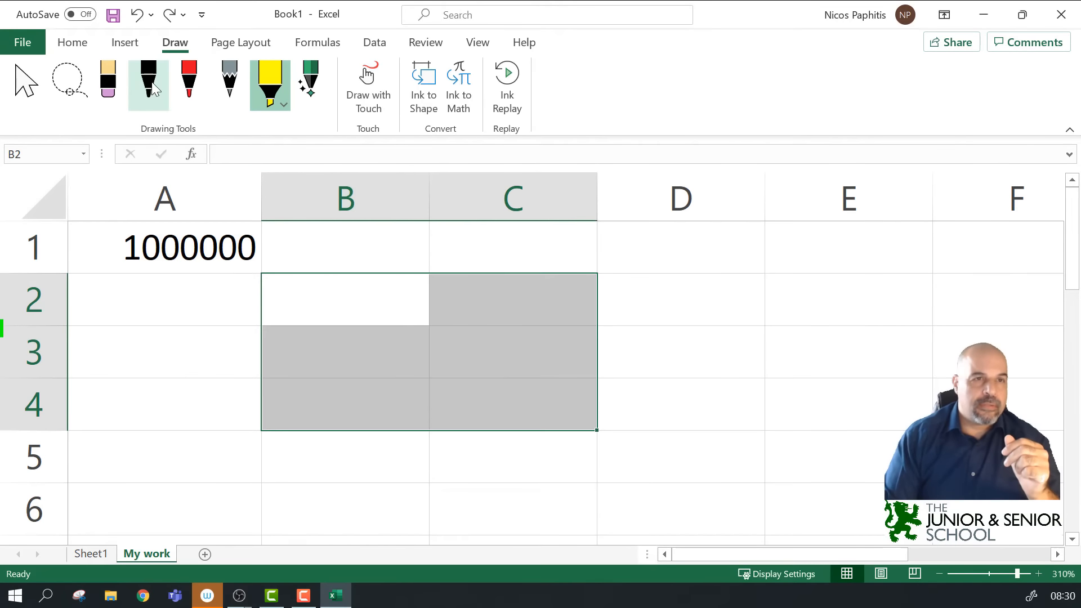
click(189, 85)
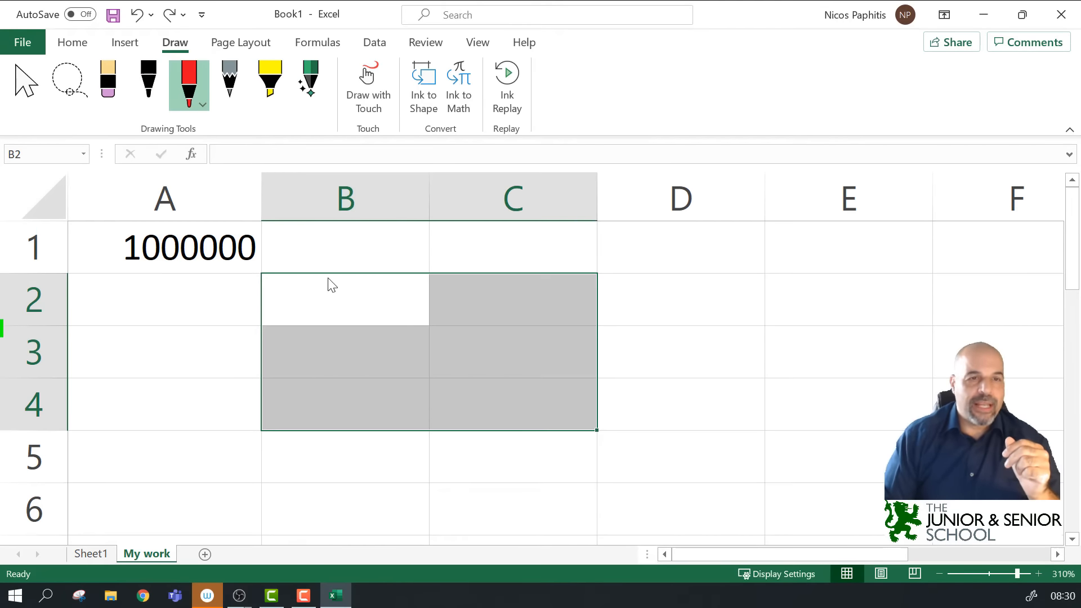
mouse_move(305, 286)
mouse_down()
mouse_move(307, 311)
mouse_move(338, 292)
mouse_move(344, 311)
mouse_up()
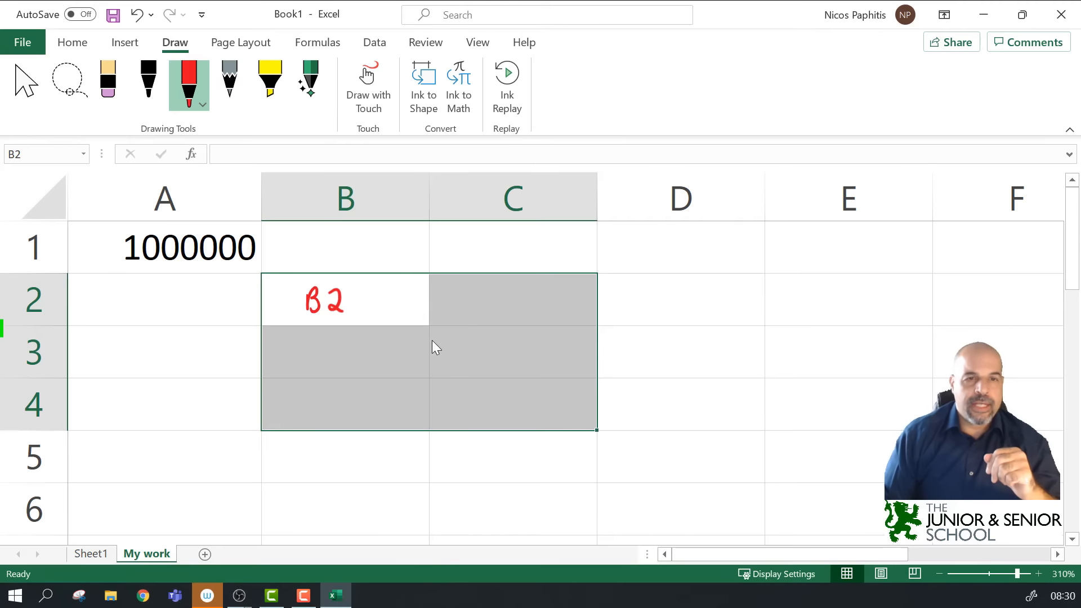
Step: Draw a red arrow to a handwritten C4 label and write 'B2:' in D1
mouse_move(442, 372)
mouse_down()
mouse_move(449, 378)
mouse_move(431, 385)
mouse_up()
mouse_move(497, 398)
mouse_down()
mouse_move(498, 413)
mouse_move(525, 410)
mouse_up()
drag(518, 399, 517, 416)
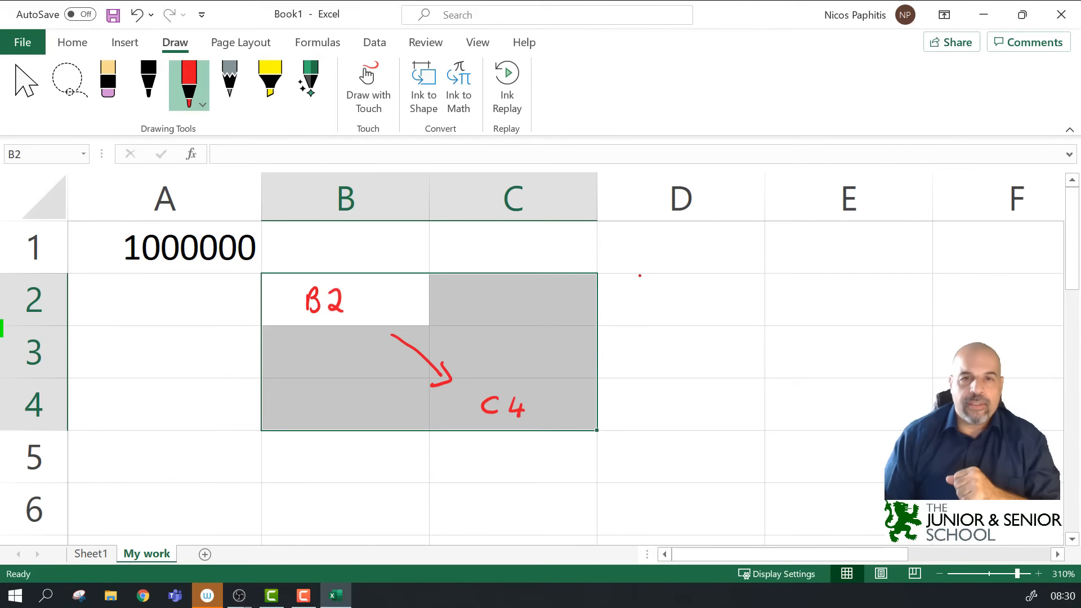
mouse_move(656, 246)
mouse_down()
mouse_move(657, 260)
mouse_move(778, 257)
mouse_move(773, 264)
mouse_up()
click(707, 248)
click(707, 260)
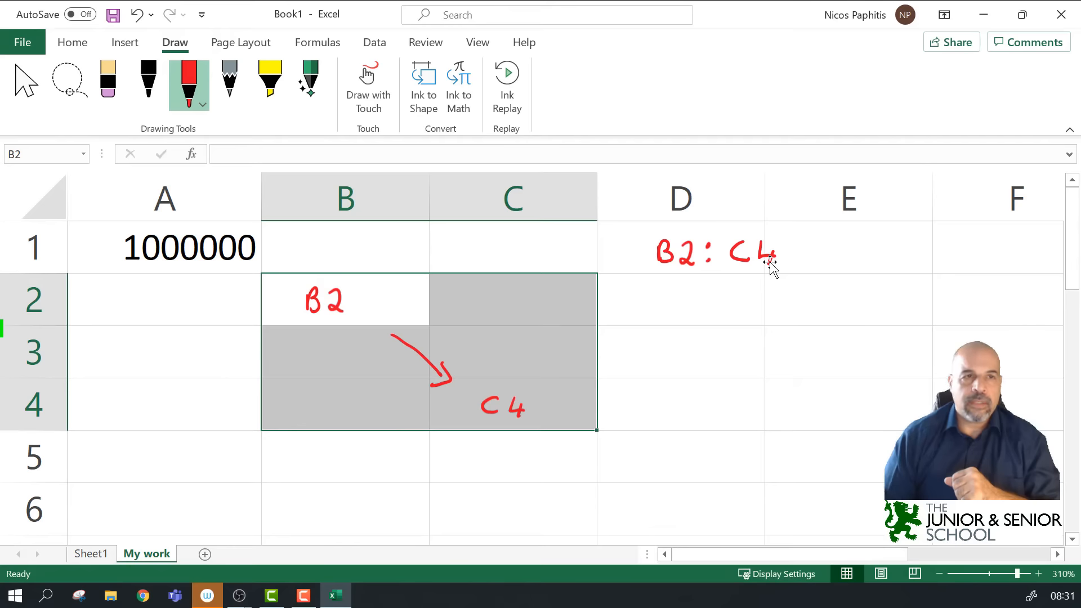
Step: Erase the B2:C4 note in D1 and the handwritten B2, then clear the range selection
click(100, 67)
click(117, 79)
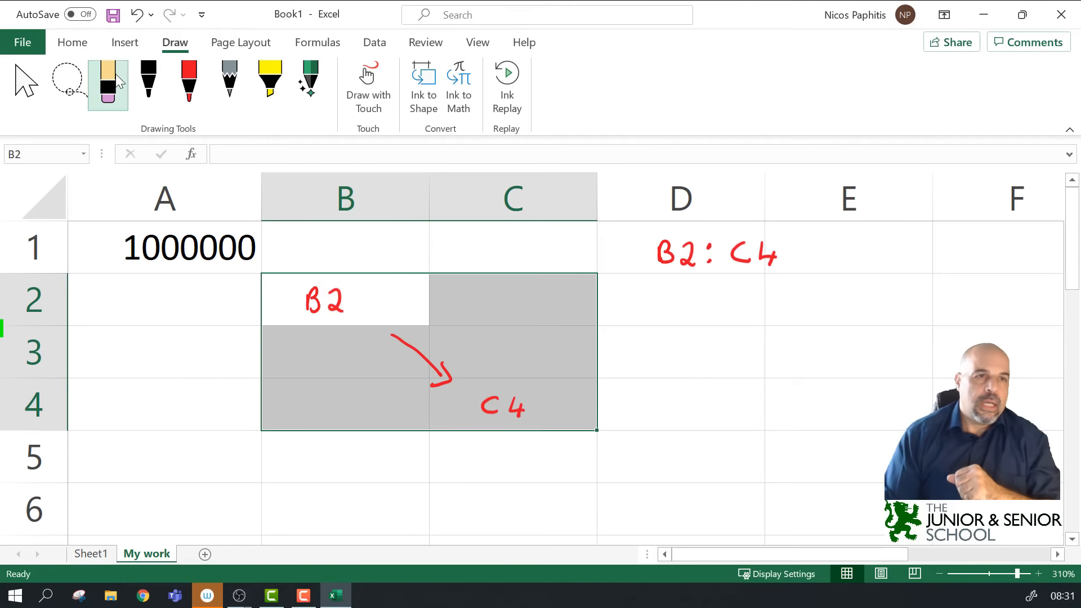
mouse_move(657, 273)
mouse_down()
mouse_move(741, 258)
mouse_move(781, 265)
mouse_move(707, 235)
mouse_move(601, 345)
mouse_move(467, 415)
mouse_move(539, 409)
mouse_up()
drag(419, 374, 332, 302)
click(373, 350)
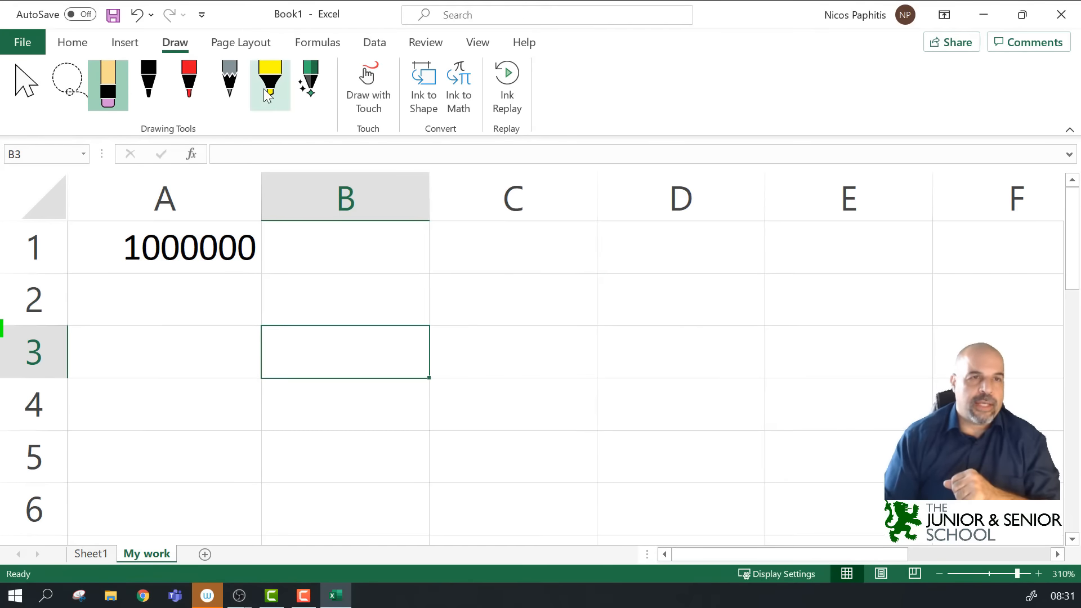
click(189, 84)
mouse_move(433, 268)
mouse_down()
mouse_move(429, 432)
mouse_move(495, 441)
mouse_move(800, 424)
mouse_move(875, 434)
mouse_move(918, 430)
mouse_move(927, 389)
mouse_move(874, 375)
mouse_move(767, 372)
mouse_up()
drag(766, 273, 761, 372)
drag(435, 273, 769, 273)
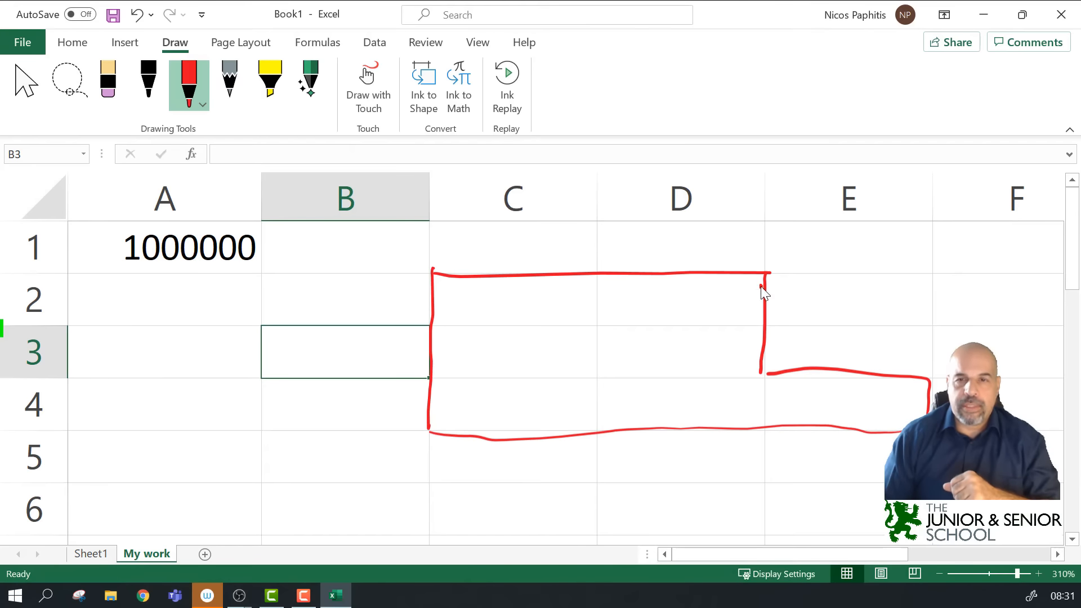
drag(760, 363, 761, 431)
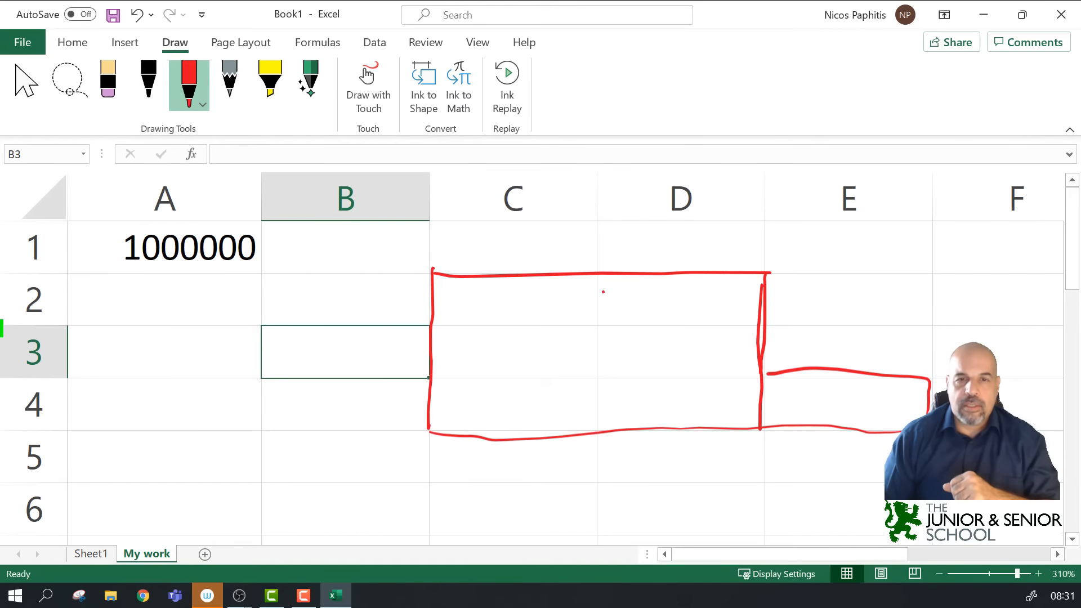
mouse_move(569, 363)
mouse_down()
mouse_move(574, 344)
mouse_move(586, 363)
mouse_up()
drag(572, 352, 587, 349)
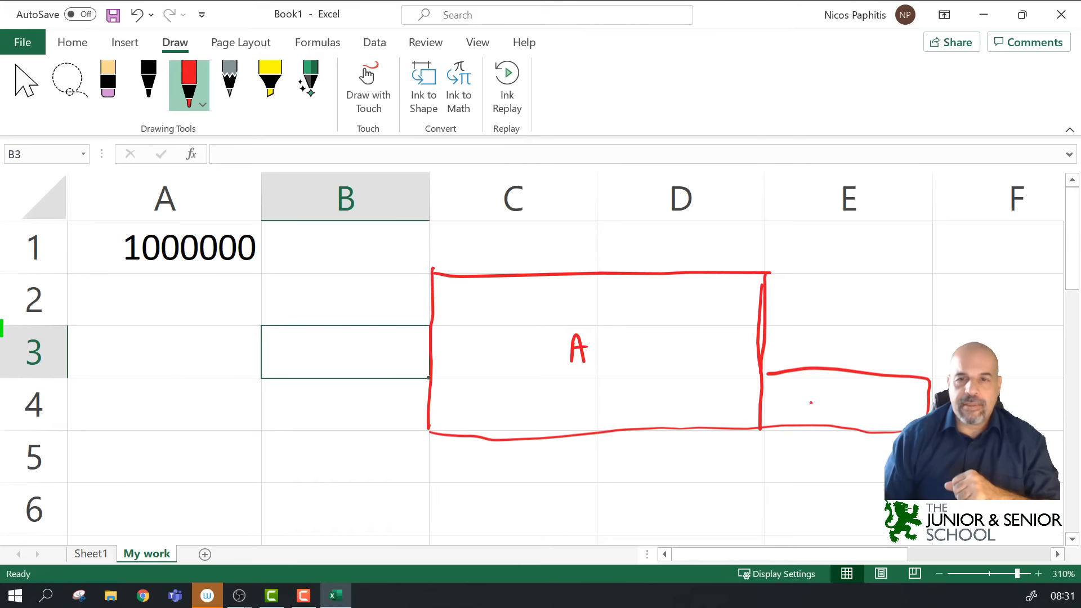
drag(842, 390, 845, 410)
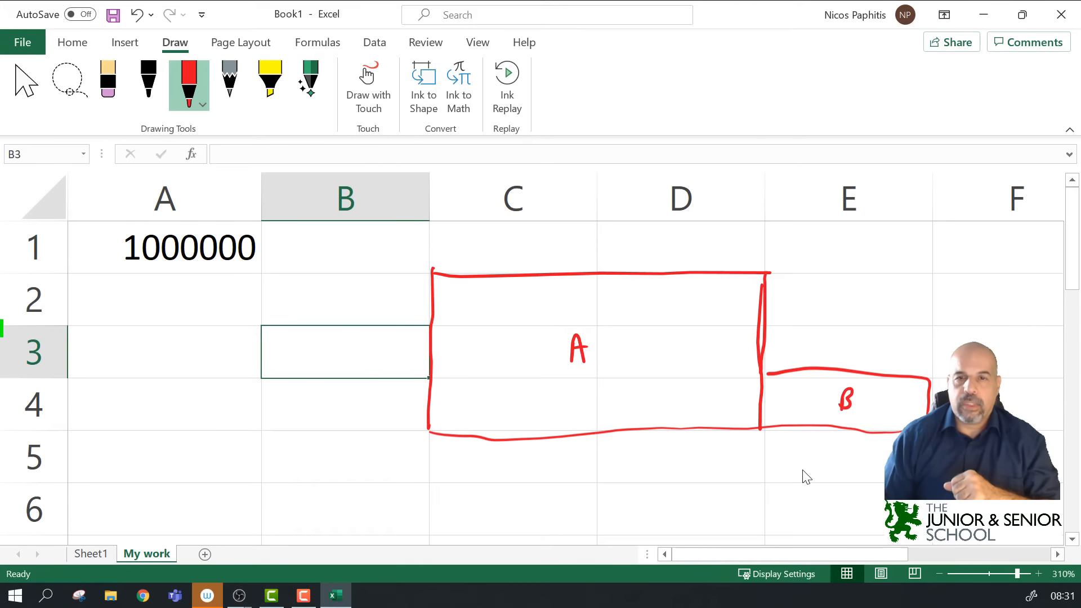
click(77, 92)
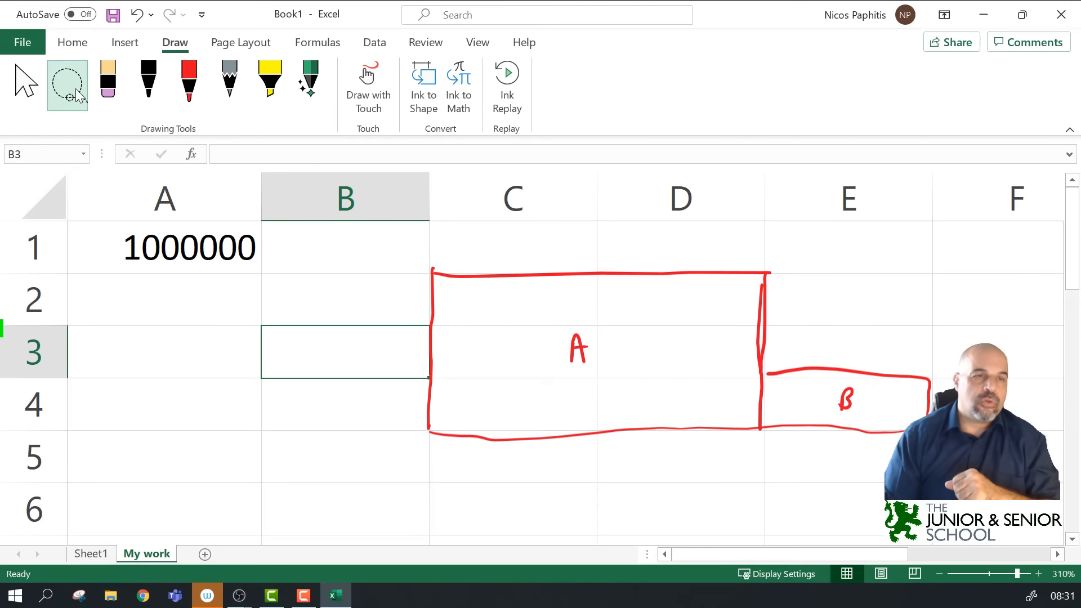
mouse_move(406, 248)
mouse_down()
mouse_move(374, 348)
mouse_move(844, 490)
mouse_move(876, 287)
mouse_move(515, 254)
mouse_up()
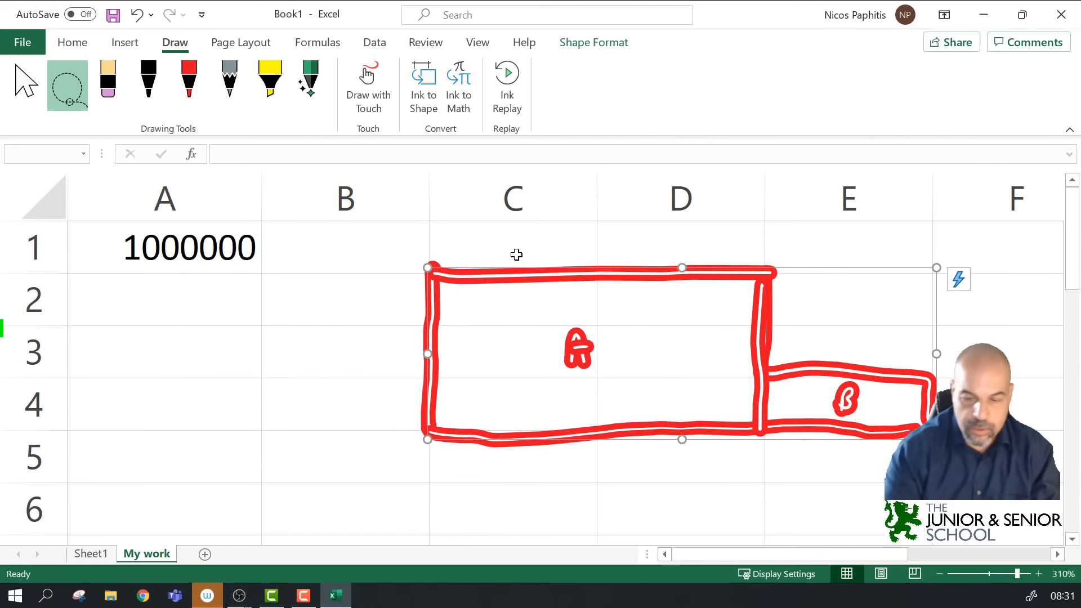
key(Delete)
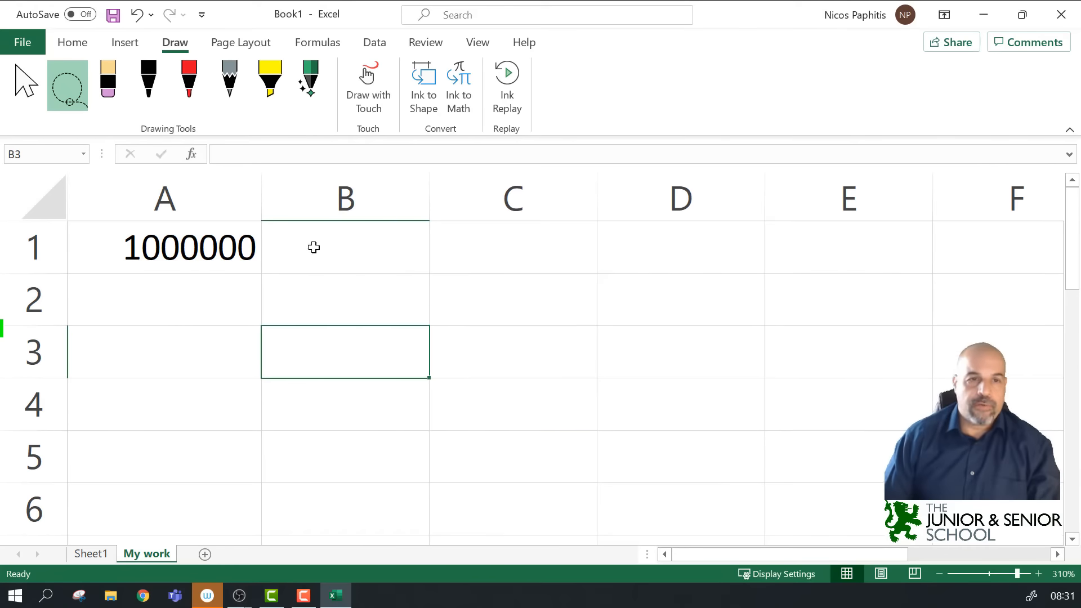
drag(319, 285, 526, 415)
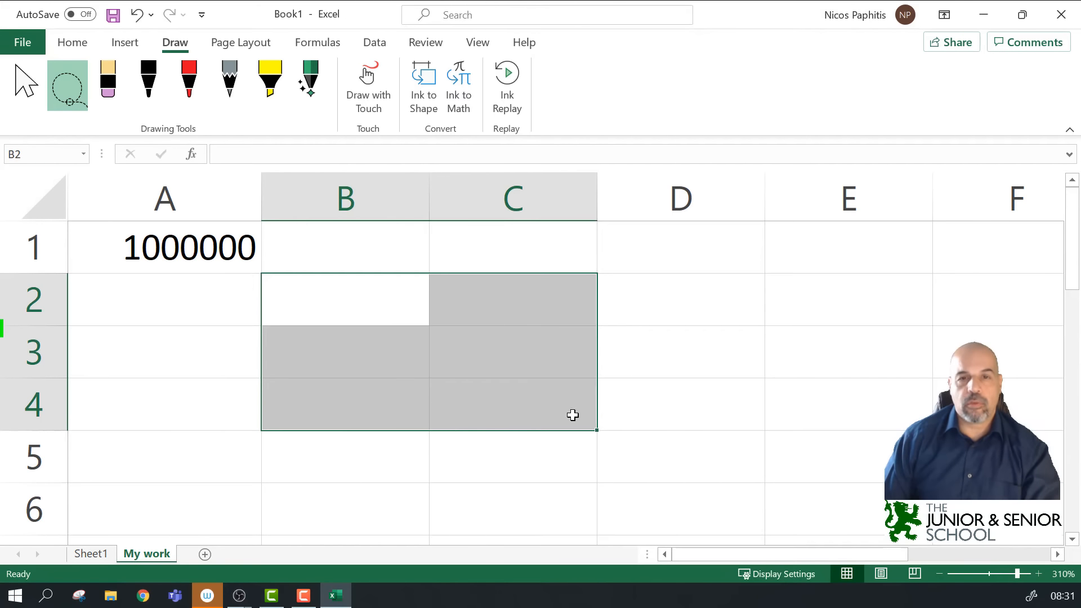
ctrl+drag(698, 349, 782, 403)
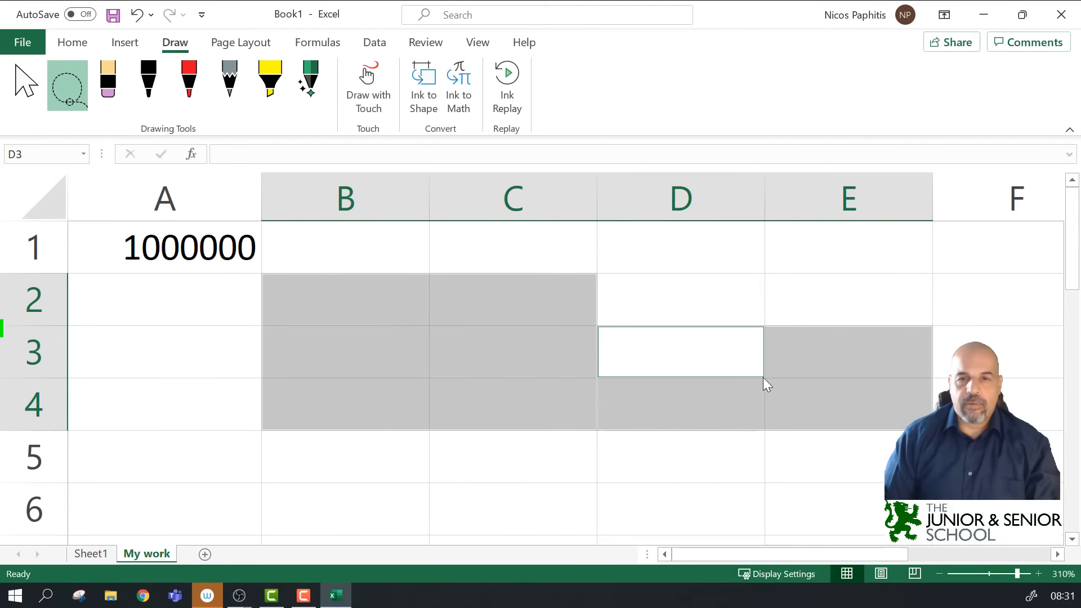
click(191, 89)
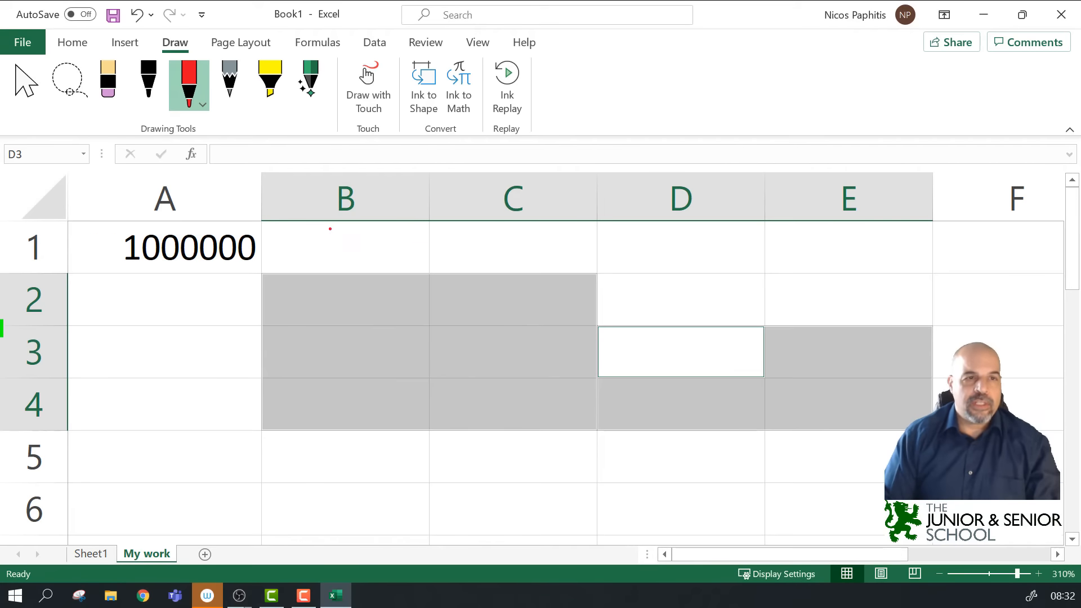
mouse_move(319, 286)
mouse_down()
mouse_move(318, 309)
mouse_move(357, 301)
mouse_up()
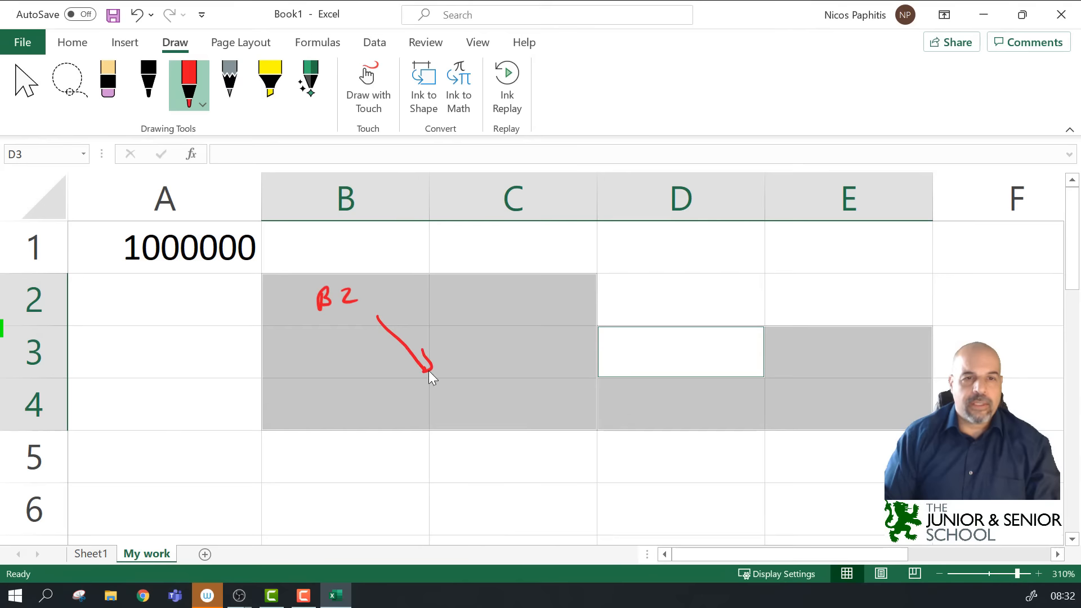
drag(479, 406, 521, 406)
drag(515, 398, 515, 414)
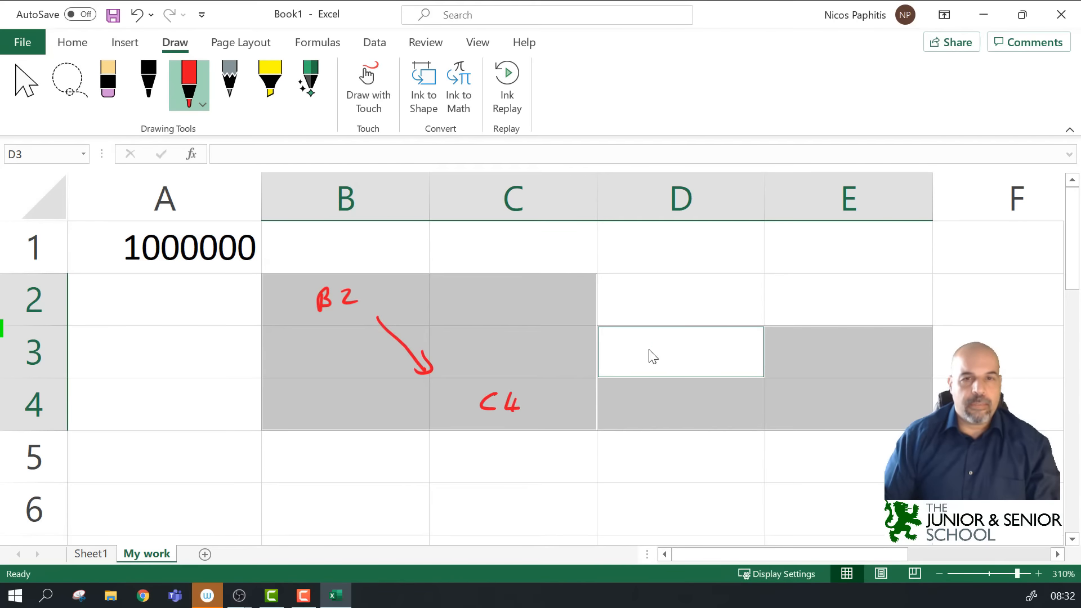
mouse_move(655, 346)
mouse_down()
mouse_move(828, 412)
mouse_move(839, 393)
mouse_move(836, 402)
mouse_up()
mouse_move(856, 394)
mouse_down()
mouse_move(854, 407)
mouse_move(865, 403)
mouse_up()
drag(860, 394, 858, 413)
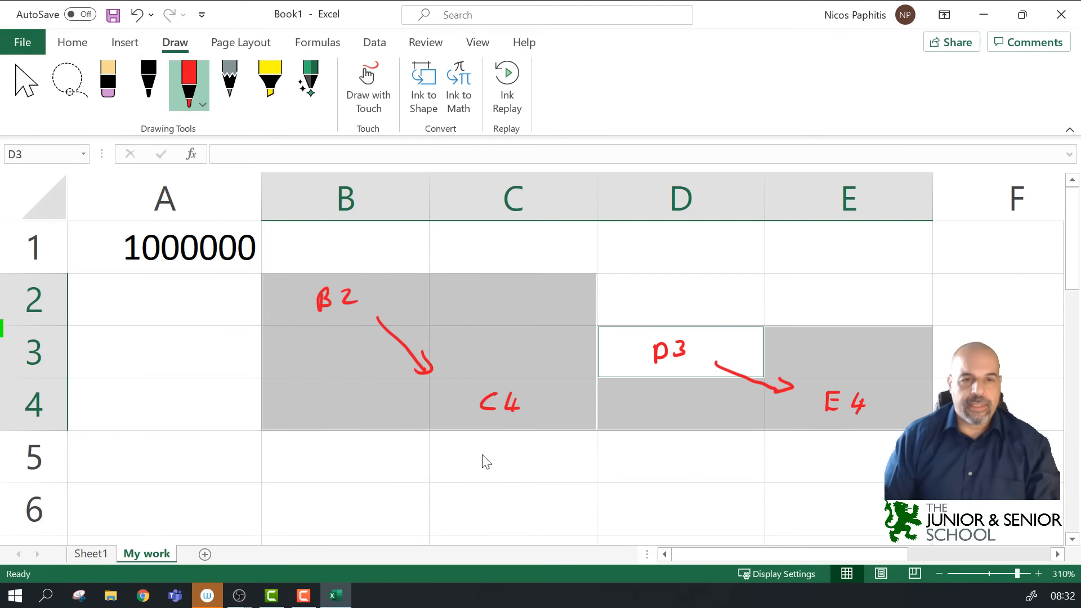
mouse_move(483, 450)
mouse_down()
mouse_move(485, 474)
mouse_move(589, 470)
mouse_up()
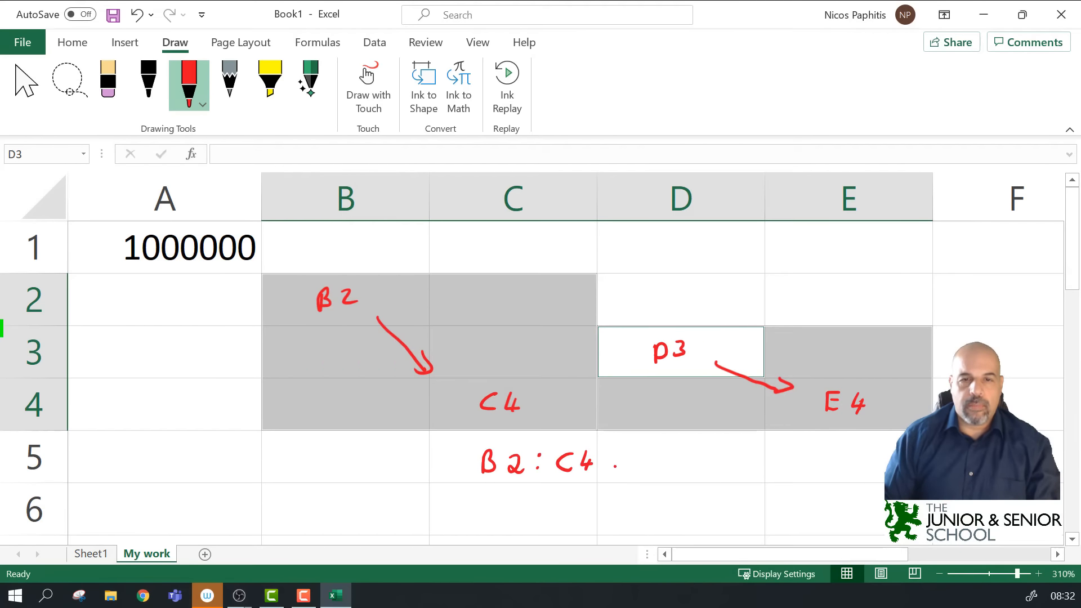
mouse_move(651, 454)
mouse_down()
mouse_move(661, 471)
mouse_move(643, 466)
mouse_up()
mouse_move(661, 462)
mouse_down()
mouse_move(646, 469)
mouse_move(646, 456)
mouse_move(645, 470)
mouse_move(678, 449)
mouse_move(681, 471)
mouse_move(731, 469)
mouse_move(742, 454)
mouse_move(760, 467)
mouse_up()
click(707, 451)
click(707, 472)
drag(754, 457, 753, 474)
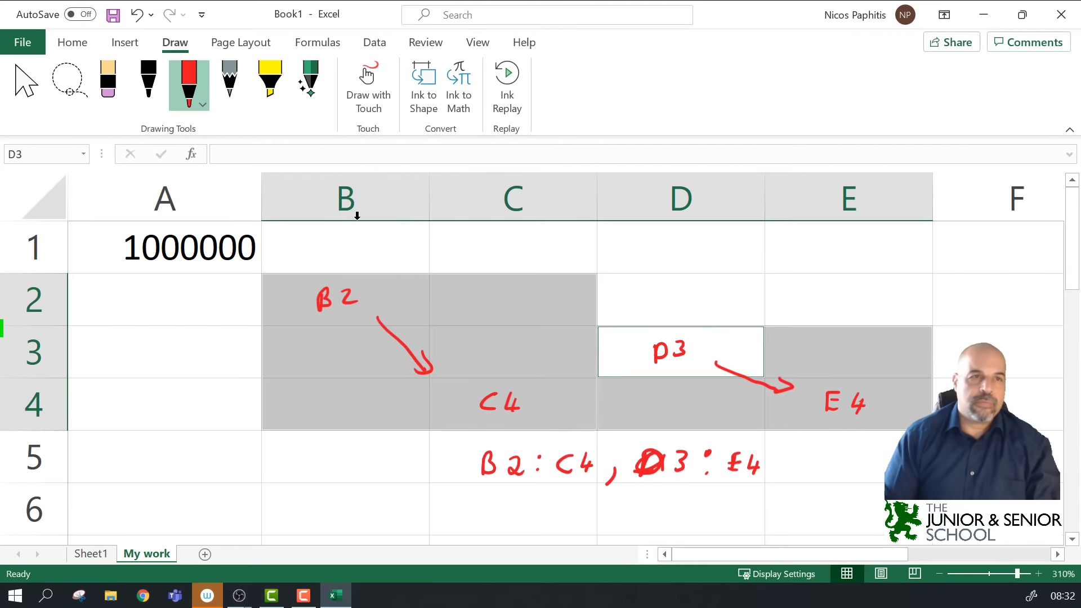
click(84, 76)
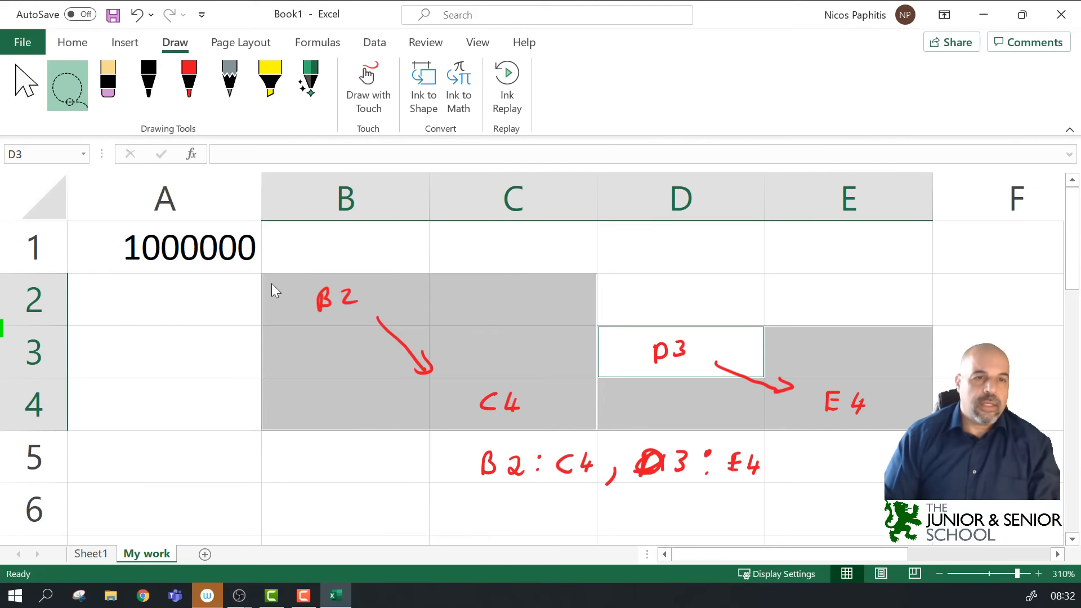
mouse_move(236, 289)
mouse_down()
mouse_move(442, 512)
mouse_move(923, 428)
mouse_move(714, 265)
mouse_move(326, 259)
mouse_move(248, 296)
mouse_up()
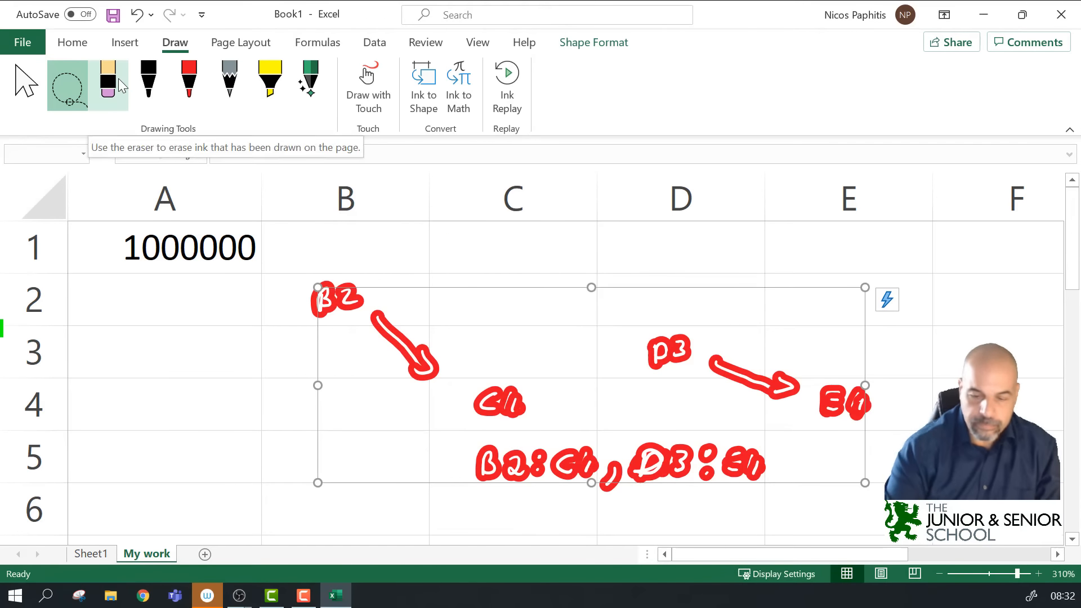
key(Delete)
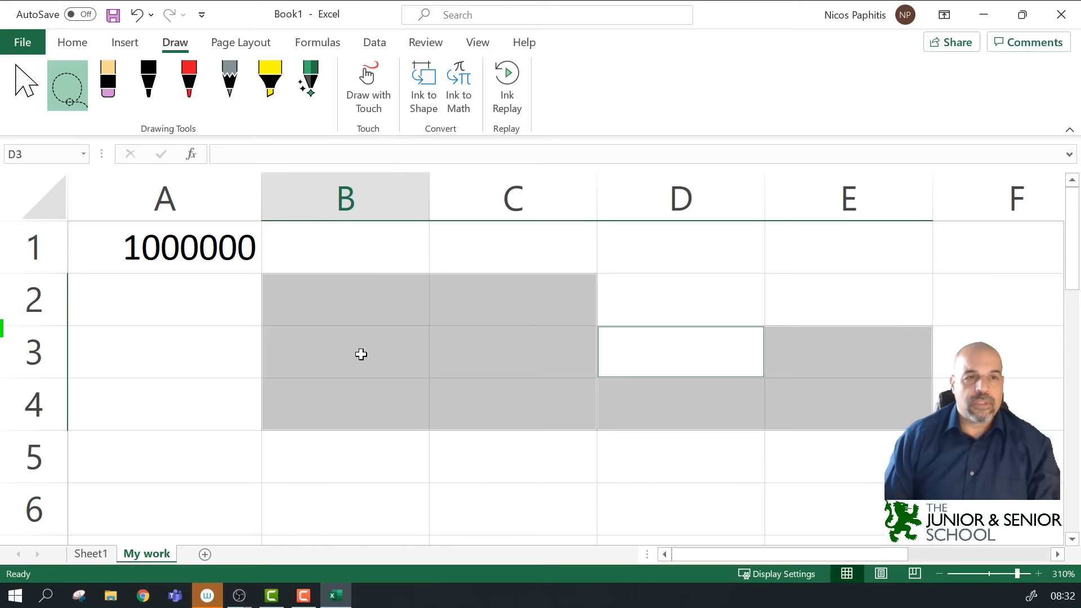
click(359, 353)
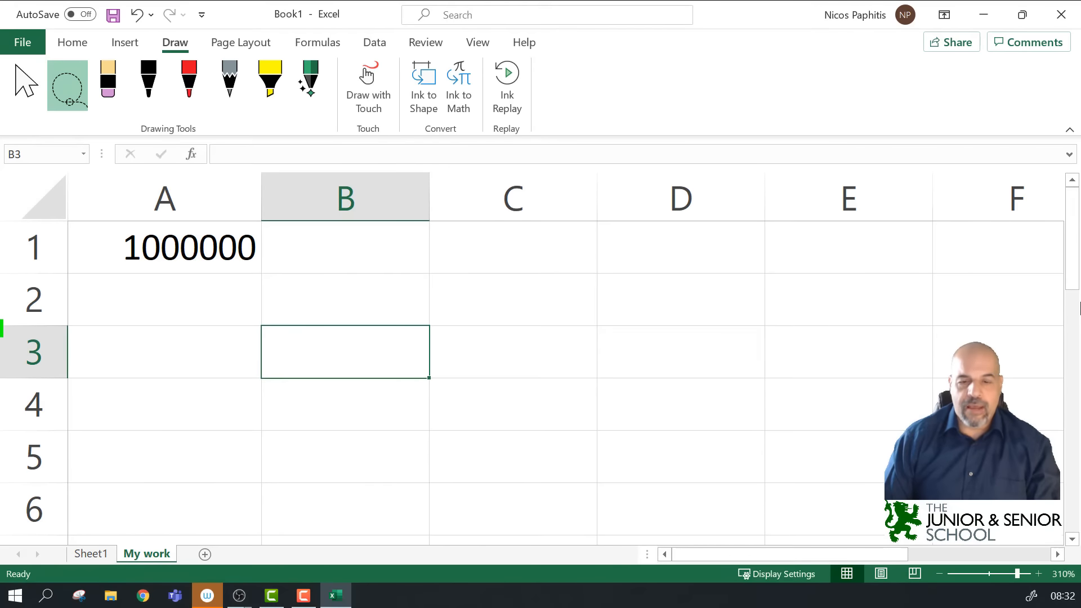
Step: Handwrite Constant in D1 and Variables below it in red ink
mouse_move(657, 242)
mouse_down()
mouse_move(639, 260)
mouse_move(656, 260)
mouse_up()
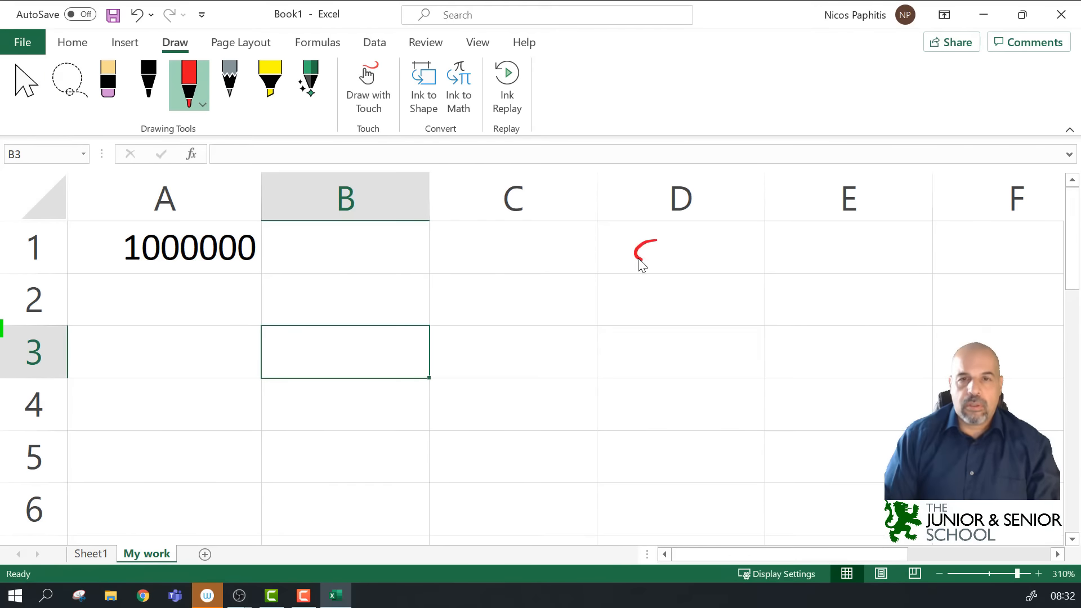
drag(663, 251, 688, 259)
mouse_move(707, 244)
mouse_down()
mouse_move(708, 257)
mouse_move(715, 251)
mouse_up()
mouse_move(725, 253)
mouse_down()
mouse_move(754, 260)
mouse_move(761, 251)
mouse_up()
mouse_move(640, 299)
mouse_down()
mouse_move(661, 321)
mouse_move(721, 307)
mouse_move(757, 311)
mouse_move(753, 320)
mouse_move(826, 300)
mouse_move(820, 355)
mouse_up()
Step: Draw arrows from Variables to handwritten Calculations and Functions notes
click(820, 340)
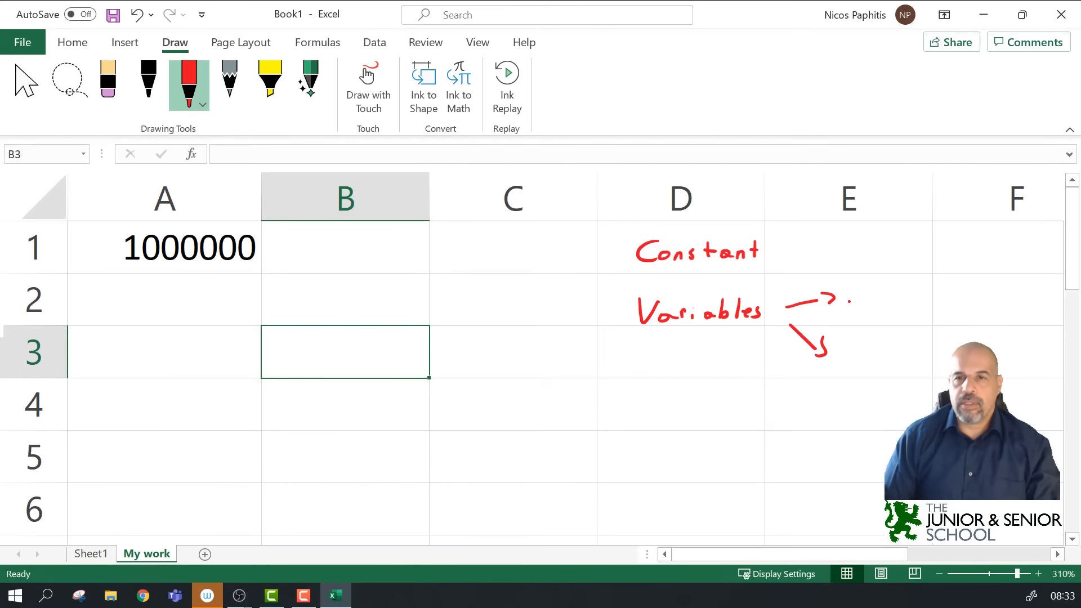
mouse_move(865, 293)
mouse_down()
mouse_move(868, 305)
mouse_move(1007, 304)
mouse_up()
mouse_move(855, 343)
mouse_down()
mouse_move(862, 362)
mouse_move(900, 364)
mouse_up()
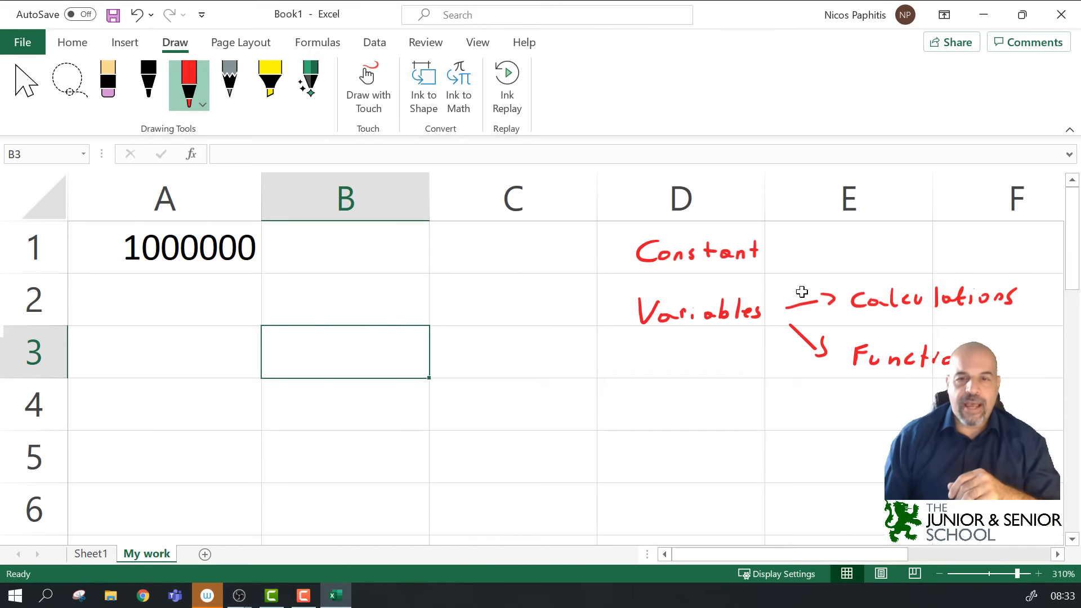
drag(789, 556, 805, 558)
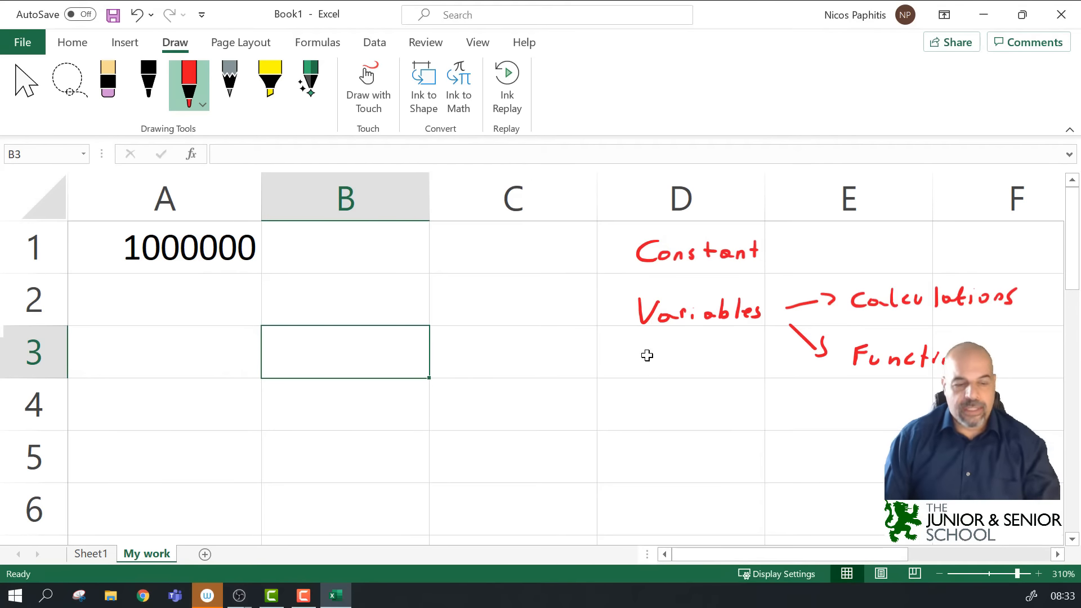
scroll(629, 326, down, 1)
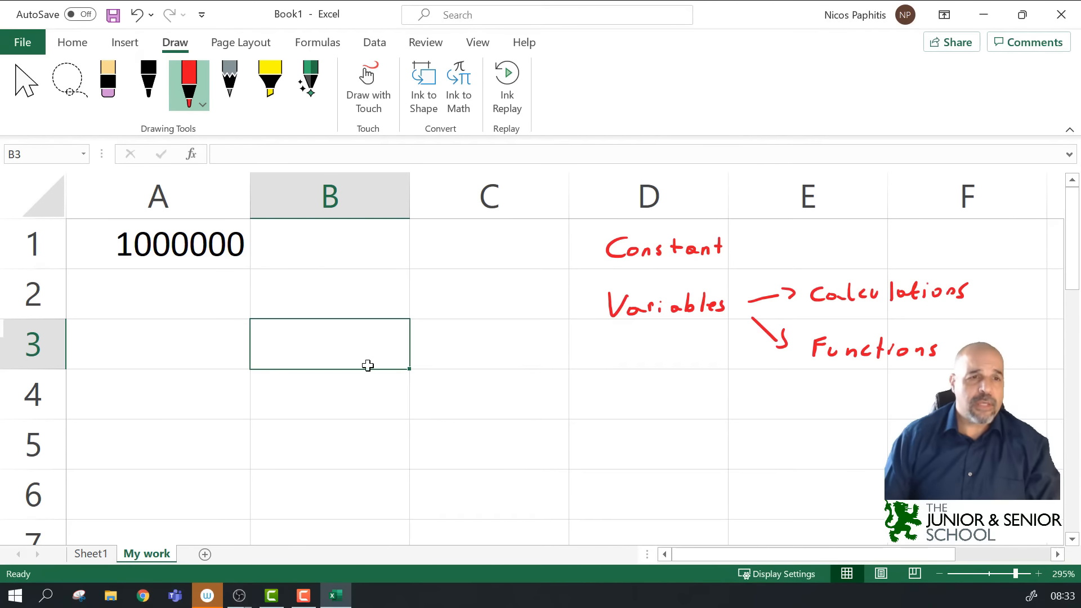
Step: Clear A1, abandon a First Name entry, and re-enter 10000 in A1
click(165, 243)
key(Delete)
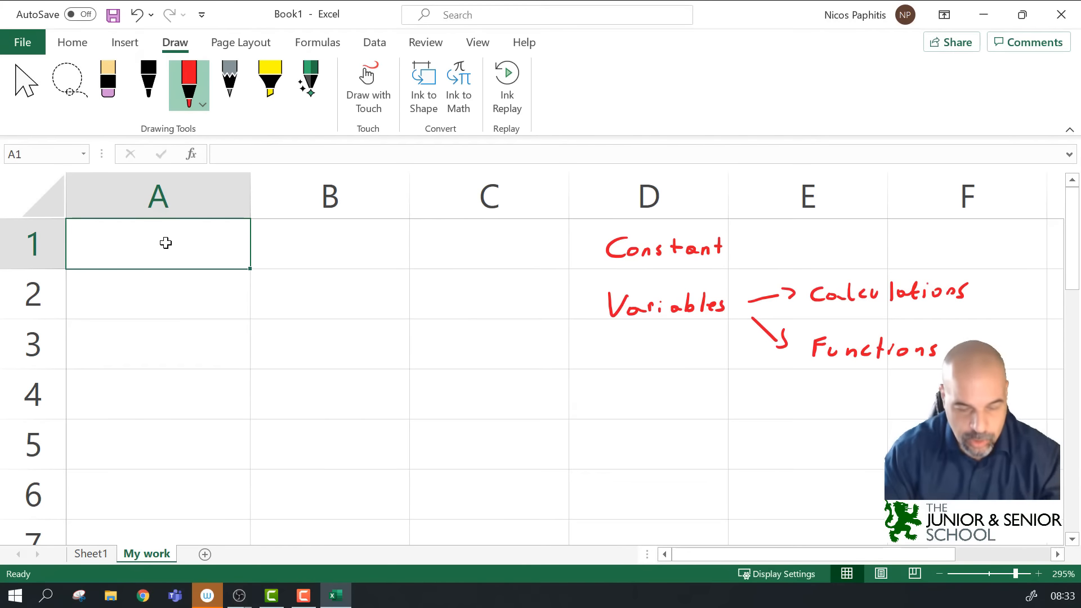
text(Firs)
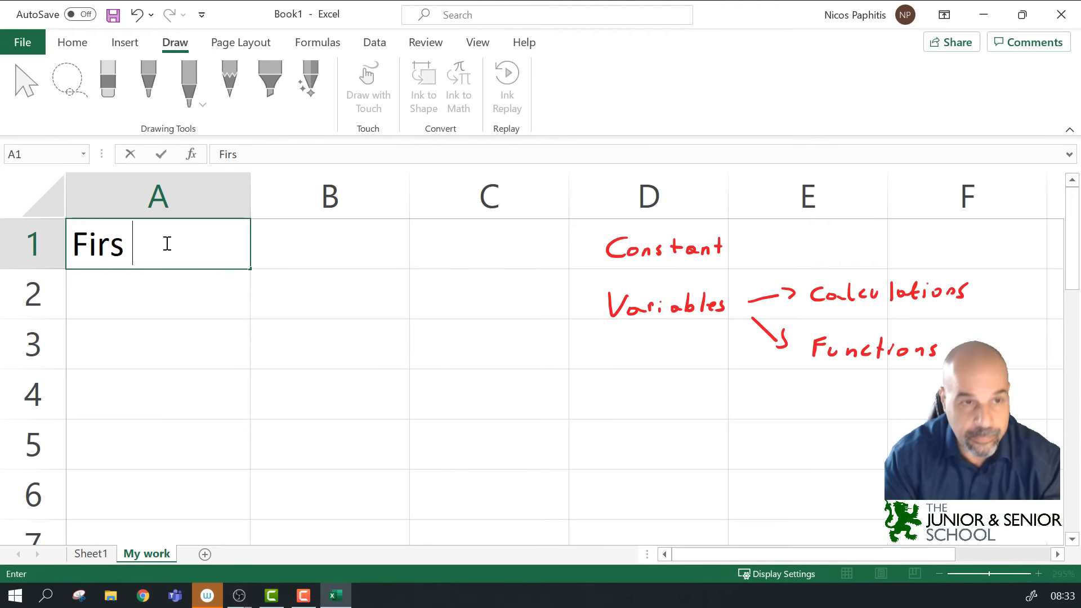
text( t Name)
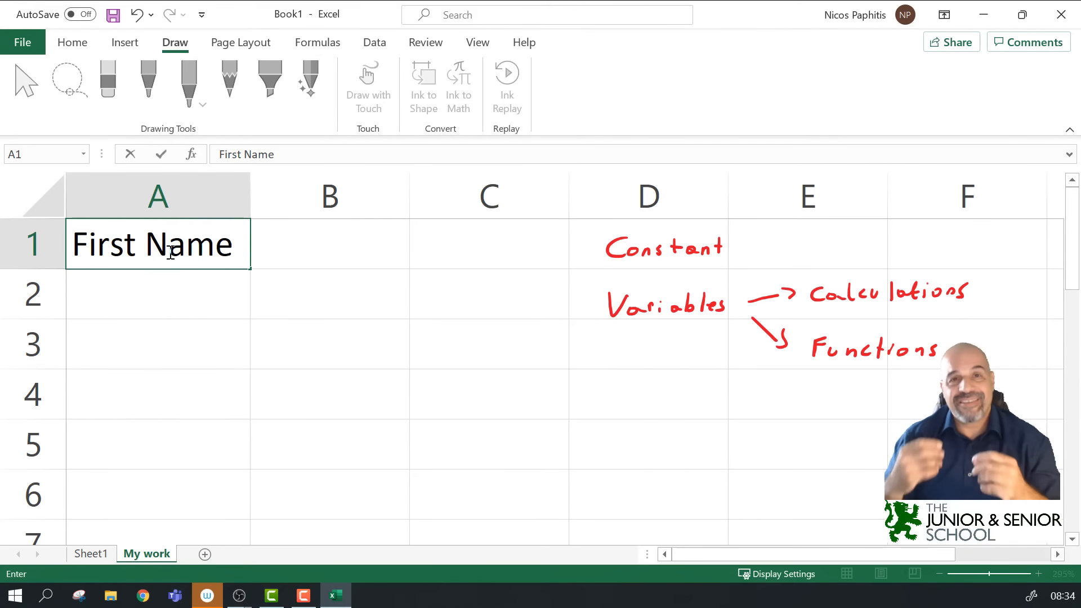
key(Escape)
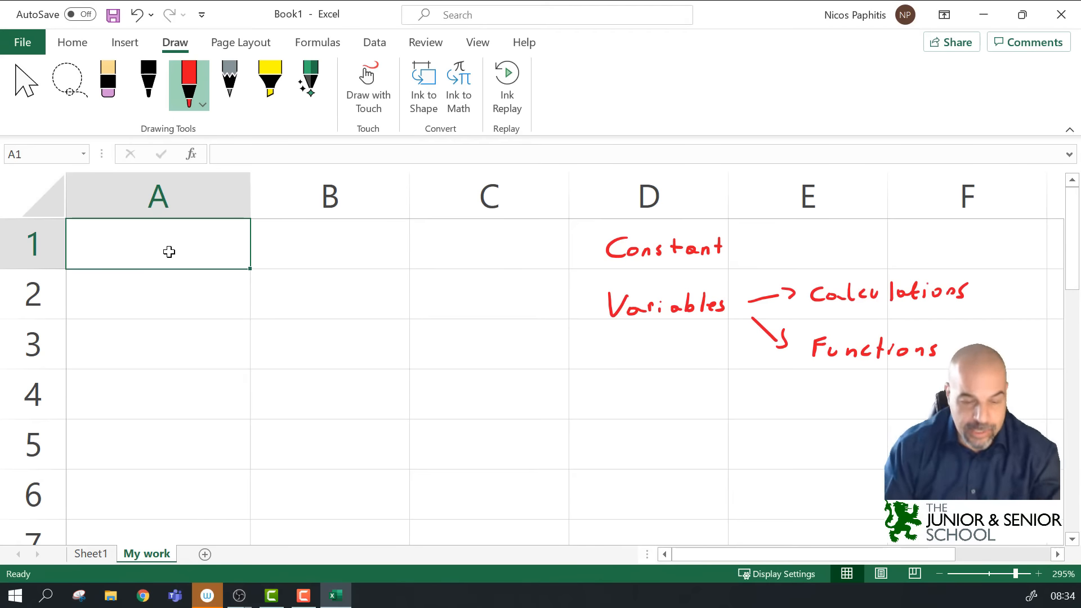
text(10000)
key(Return)
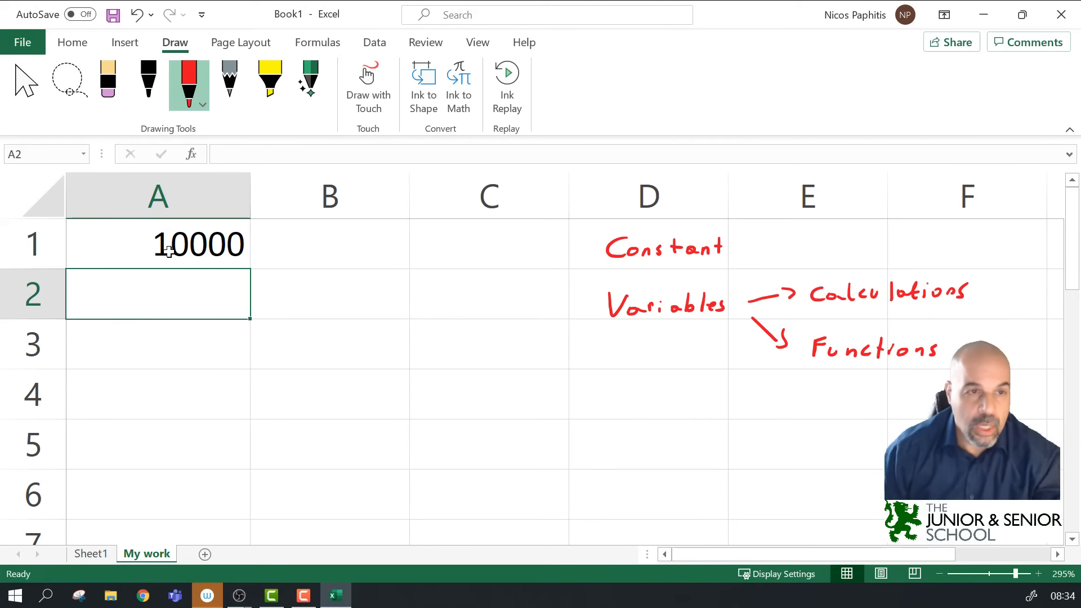
click(164, 247)
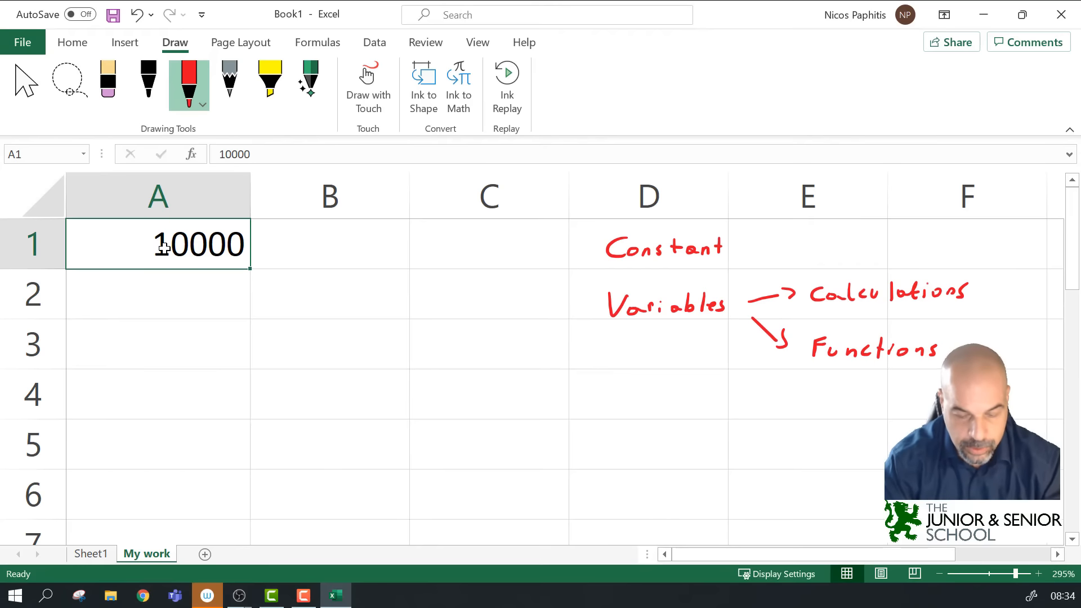
text(First)
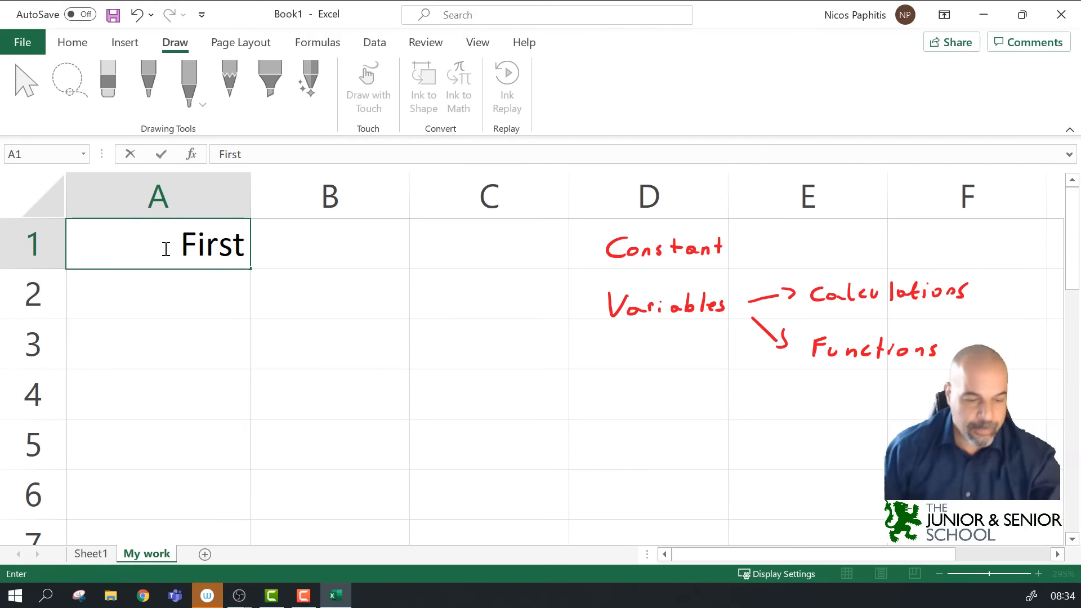
key(Escape)
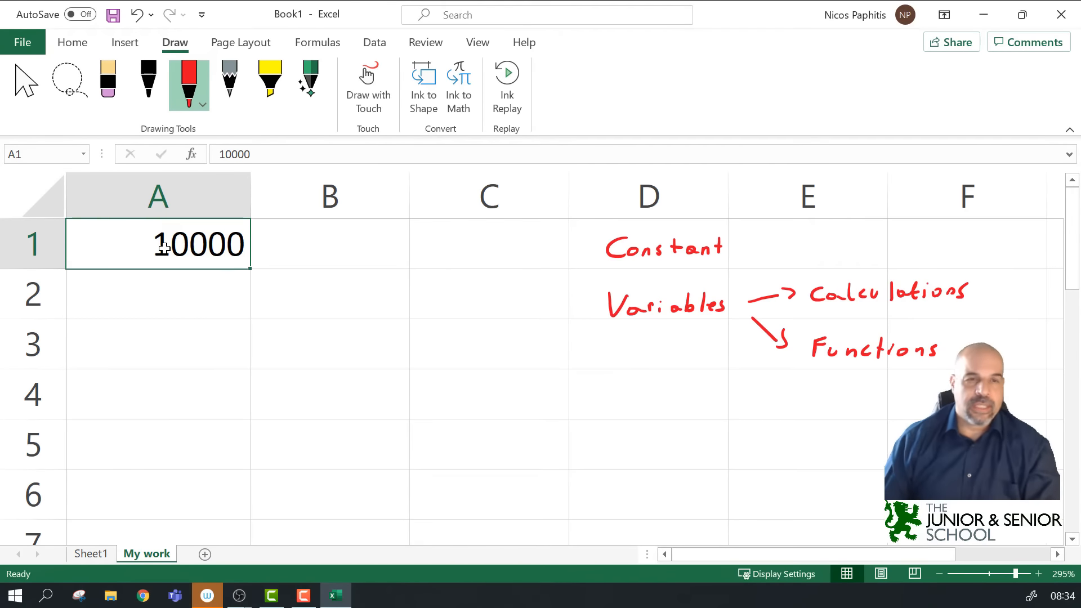
Step: Delete the 10000 from A1 and enter the heading First Name
click(240, 313)
click(211, 243)
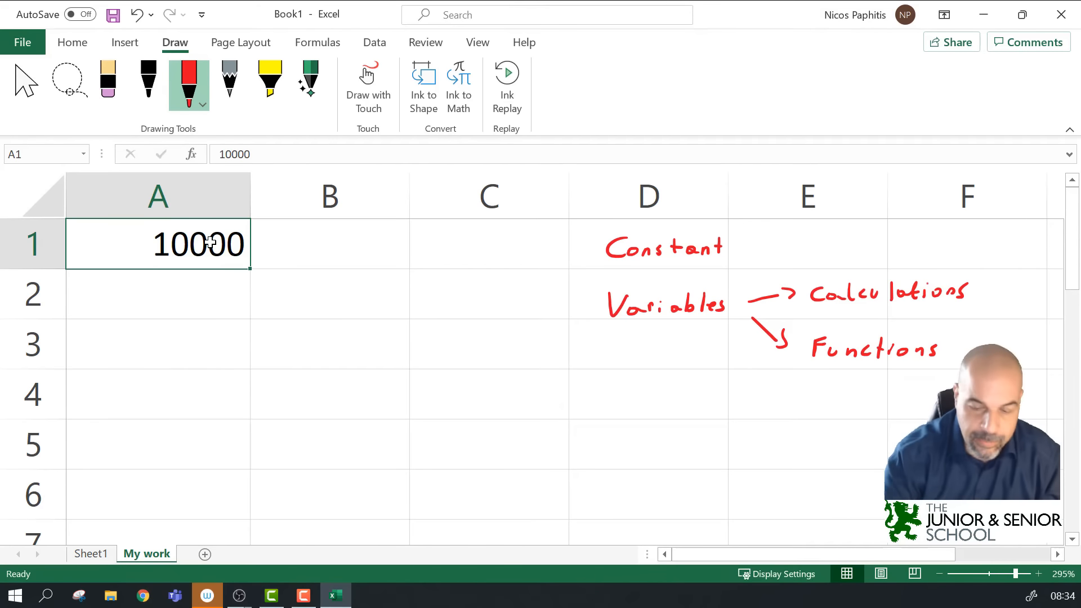
key(Delete)
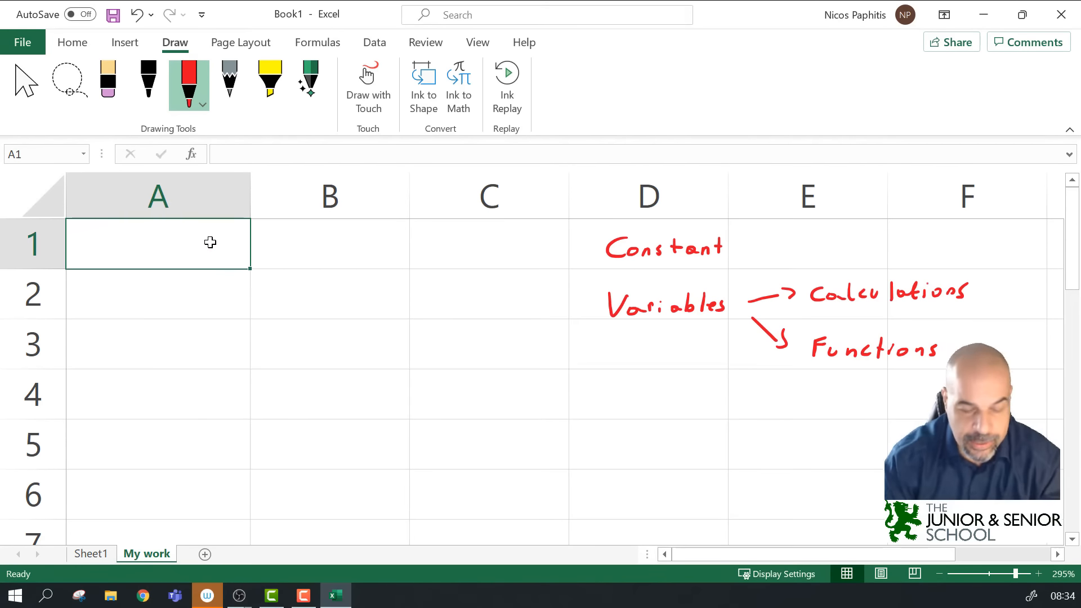
text(First )
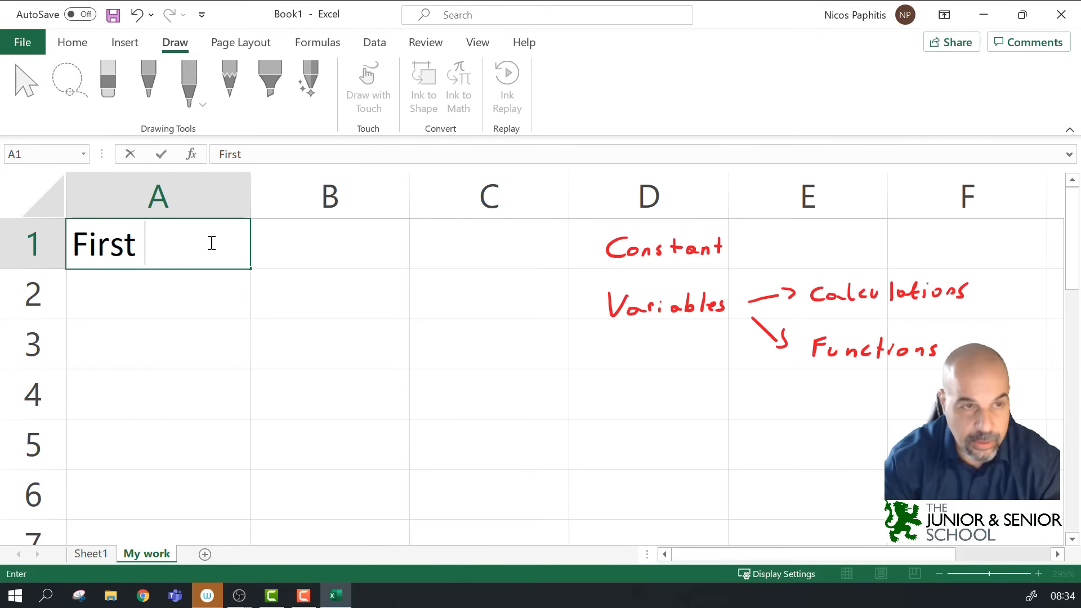
text(Name)
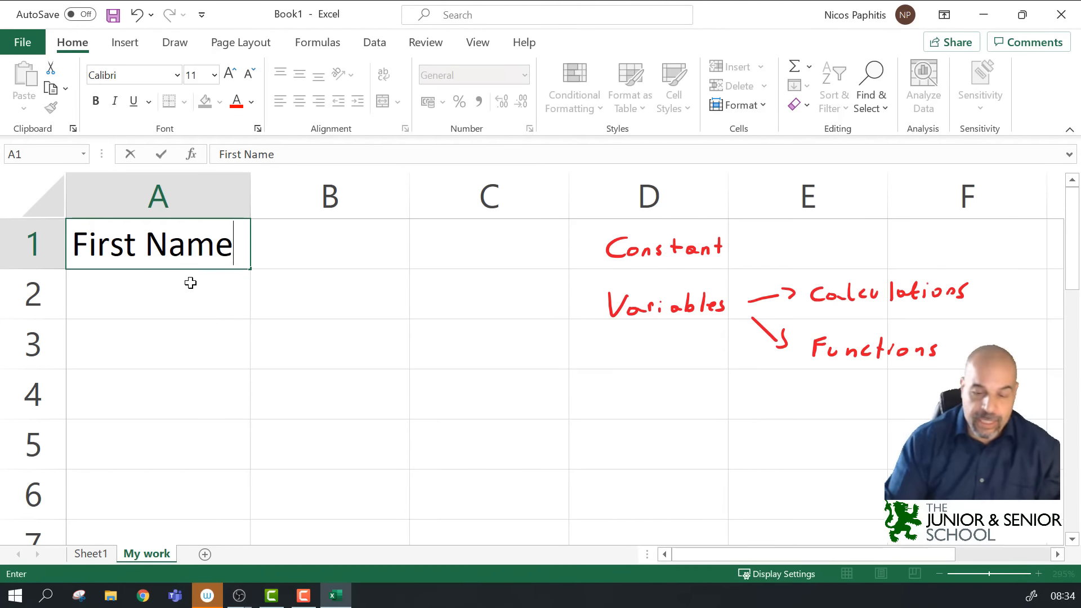
key(Return)
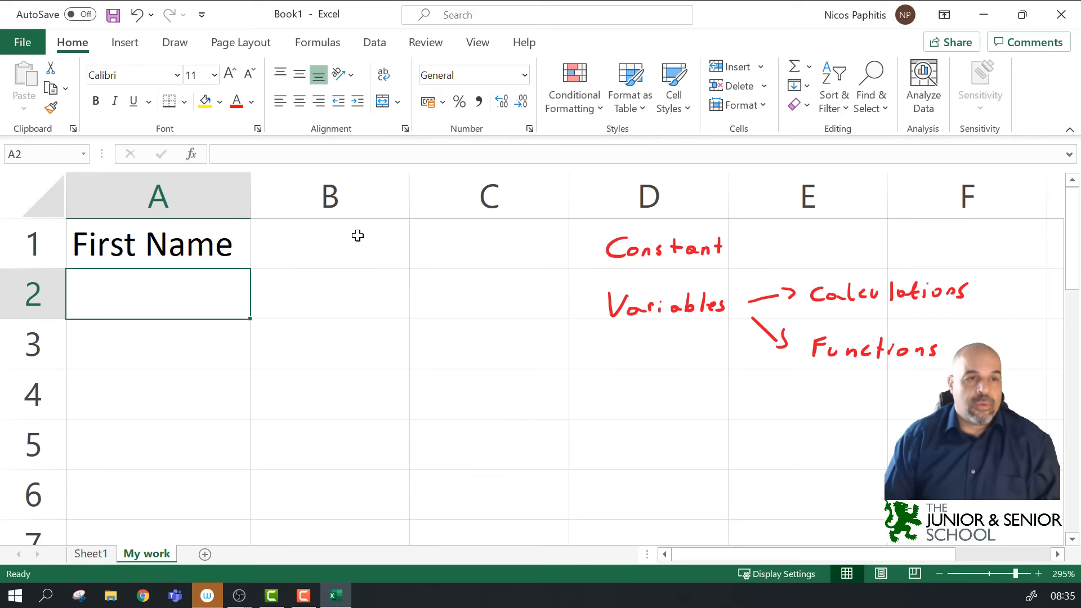
click(191, 249)
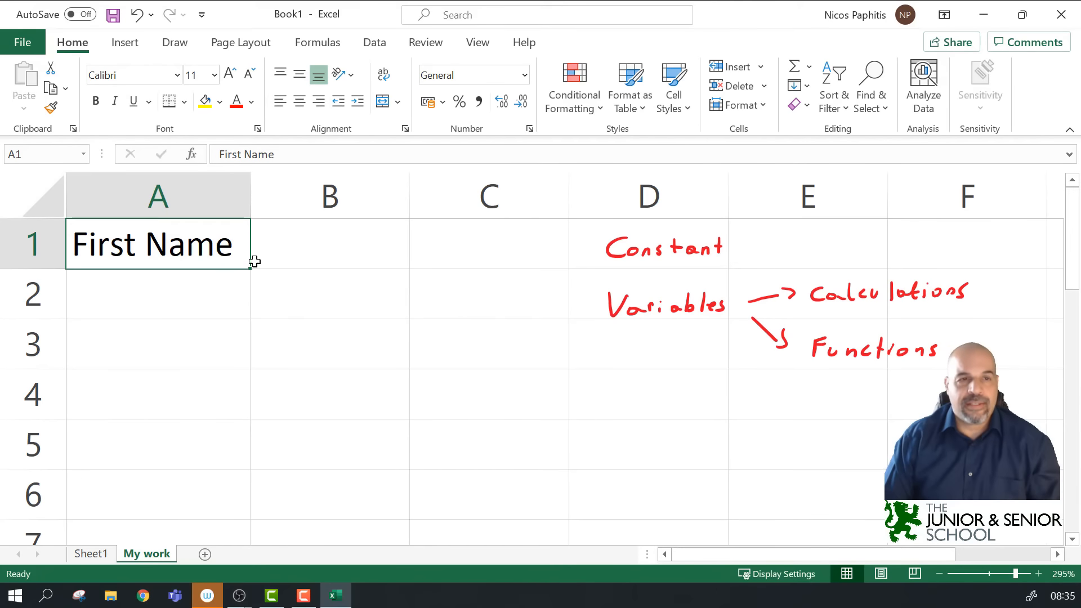
double_click(224, 242)
click(237, 248)
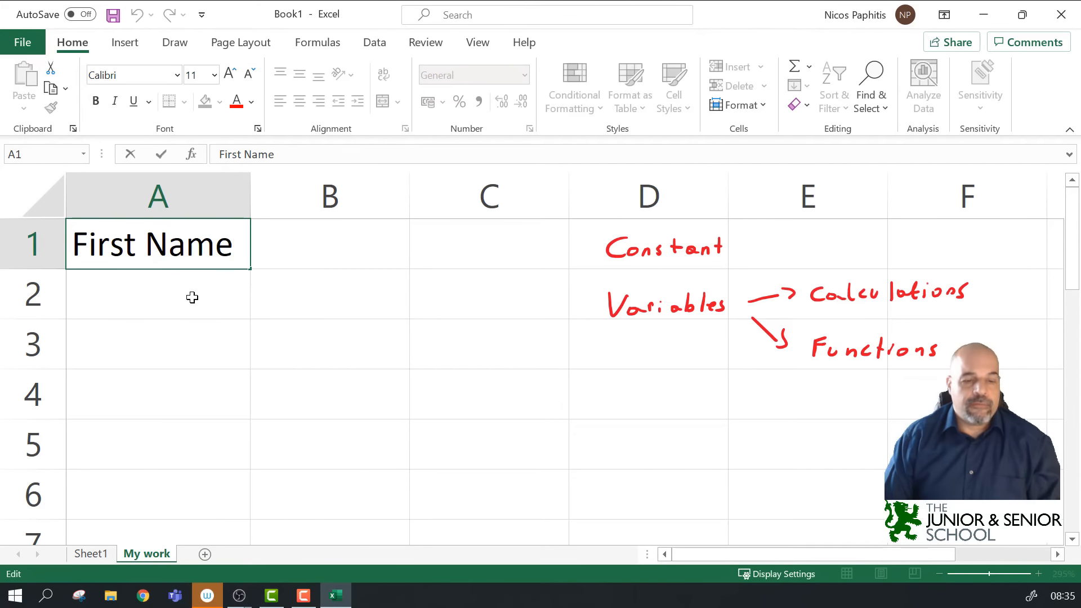
key(Escape)
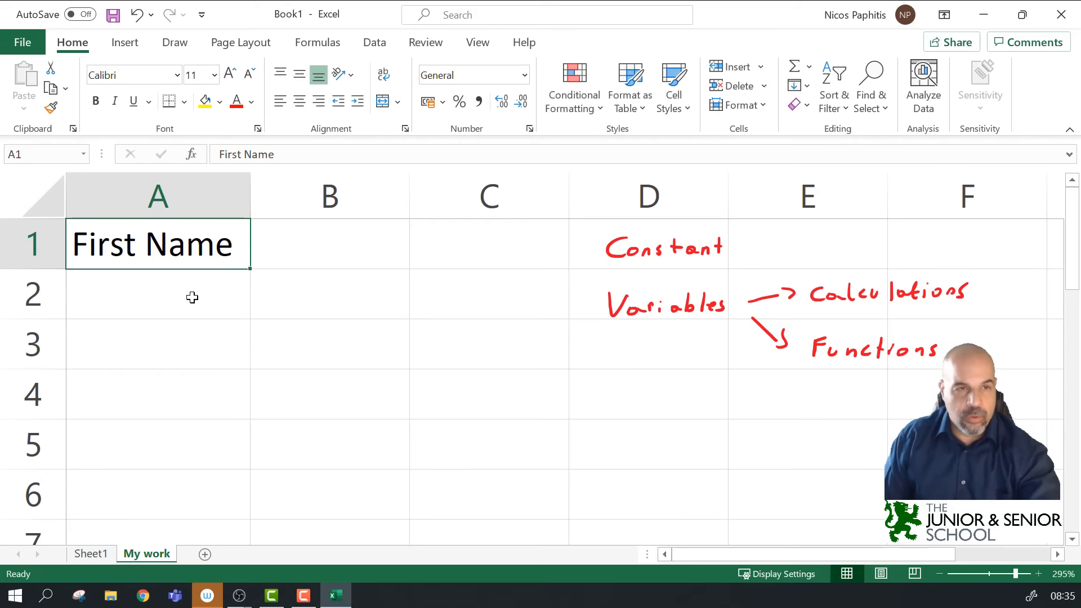
click(206, 301)
click(209, 256)
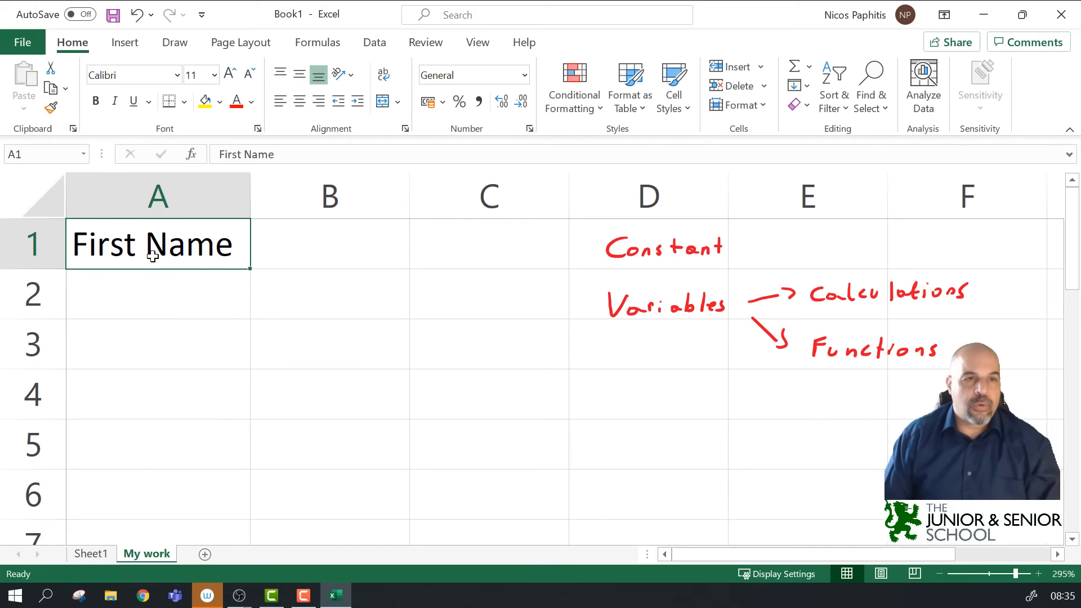
drag(276, 154, 219, 154)
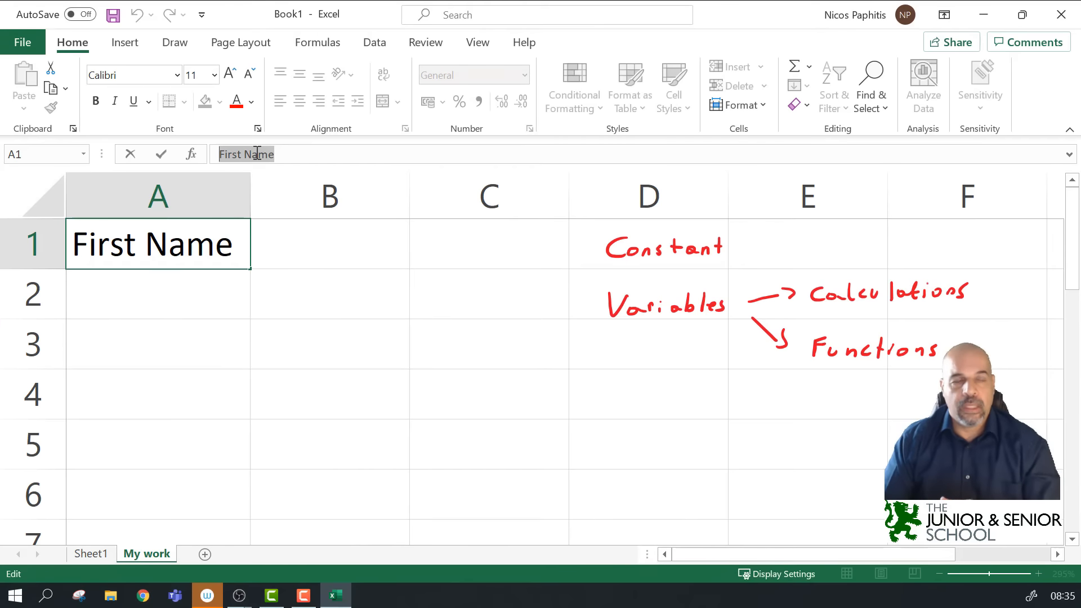
click(180, 304)
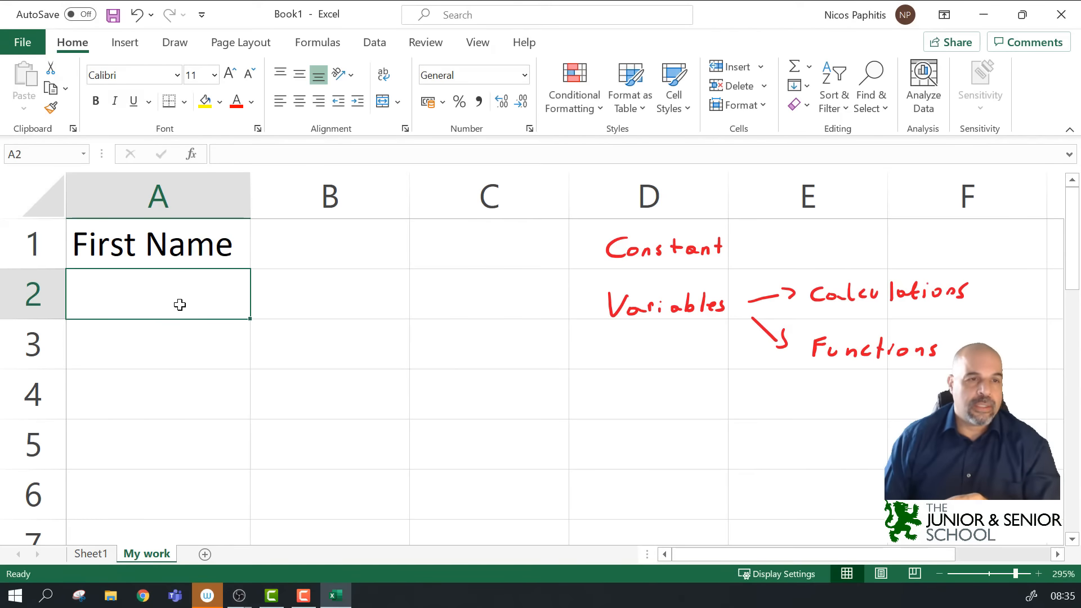
click(313, 252)
Step: Enter Qty in B1, a first name in A2 and 10 in B2
text(Qty)
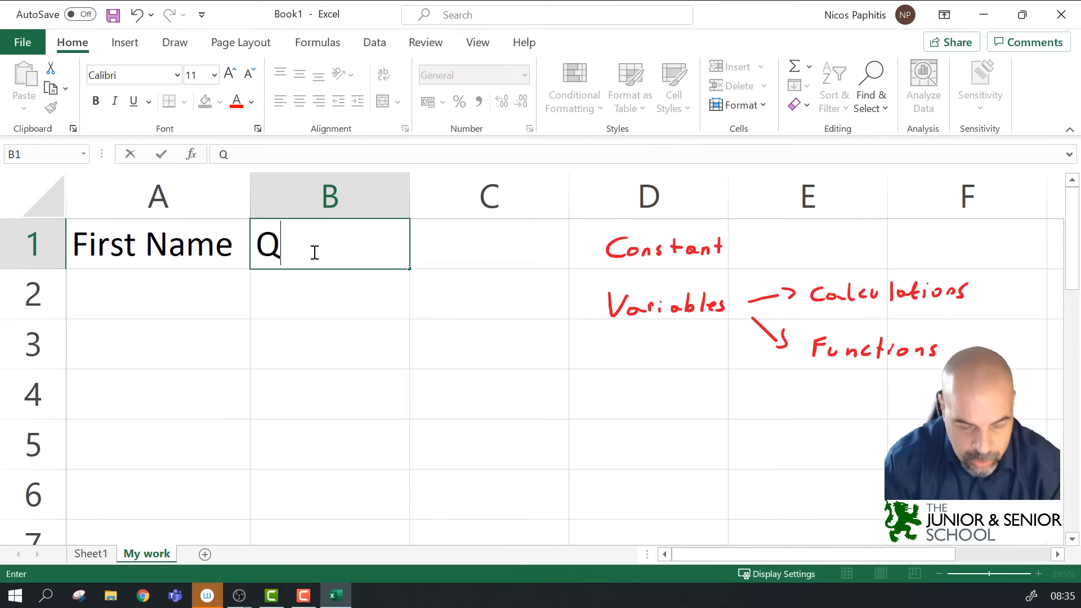
click(196, 292)
text(Nick)
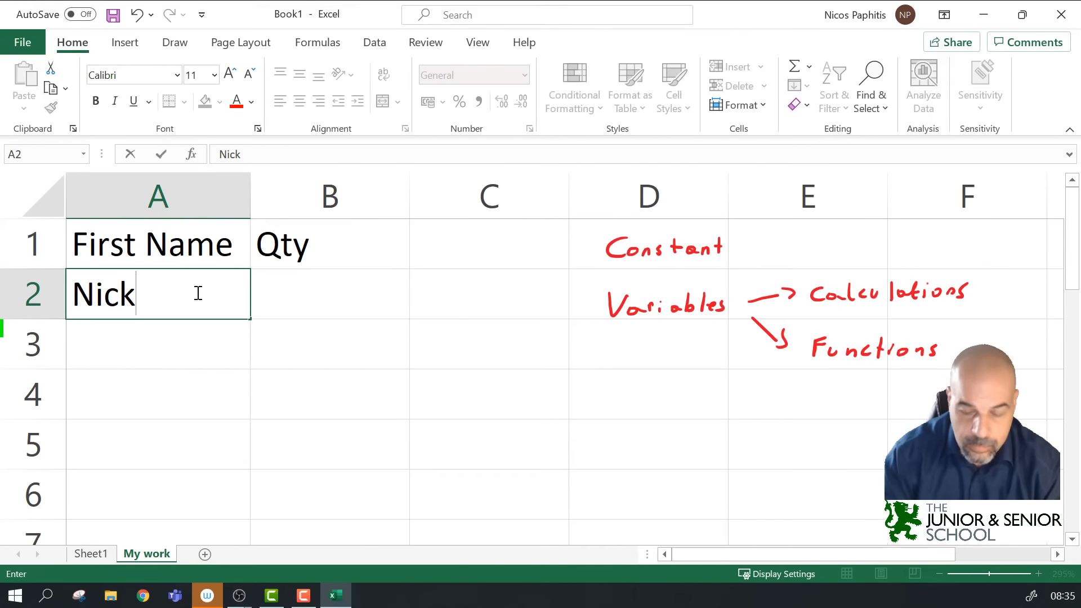
key(Tab)
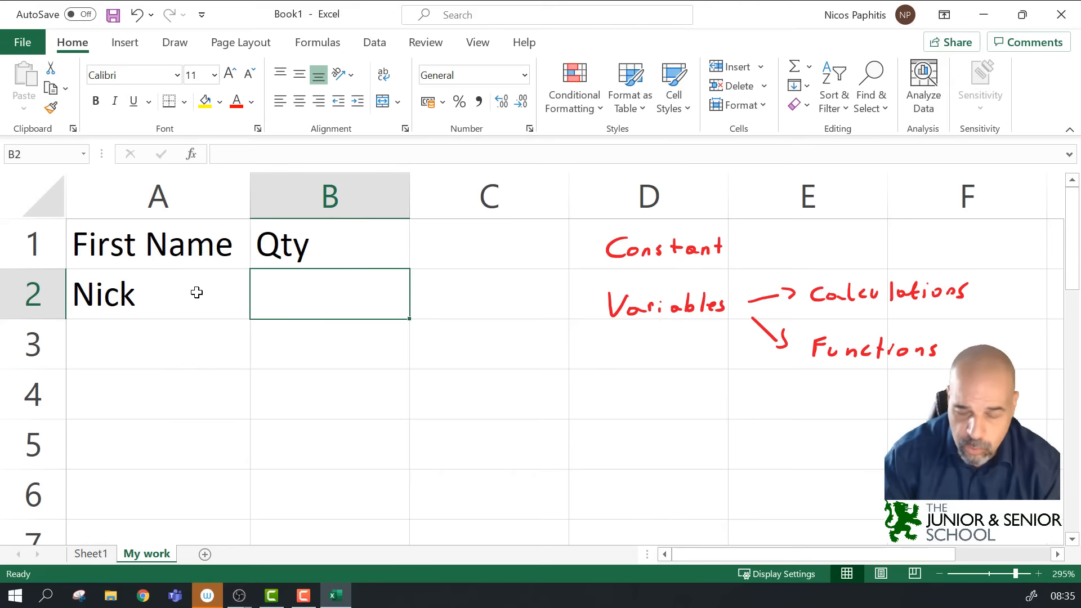
text(10)
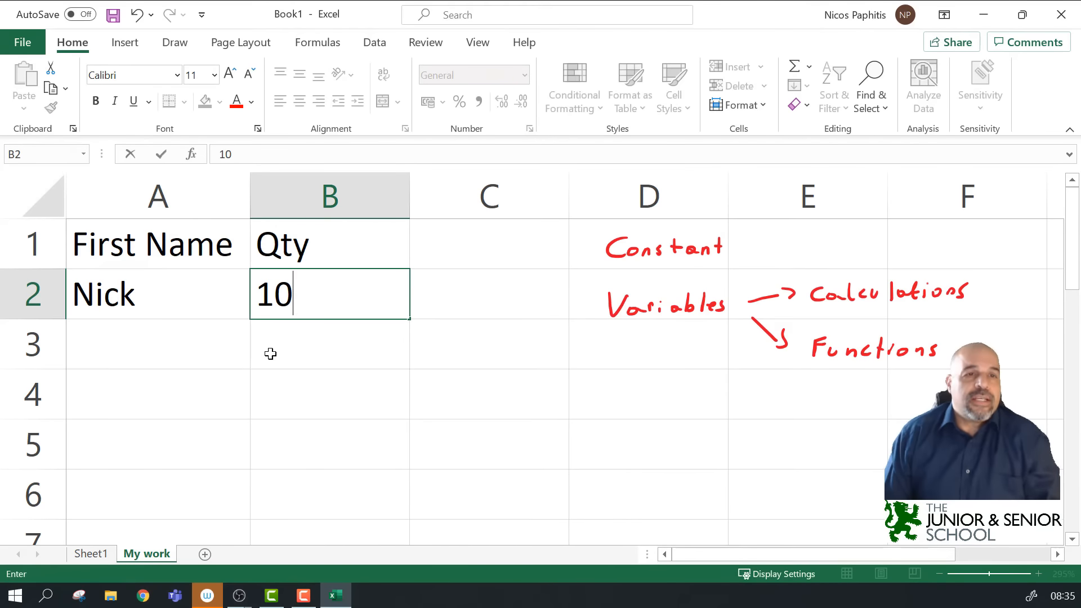
key(Return)
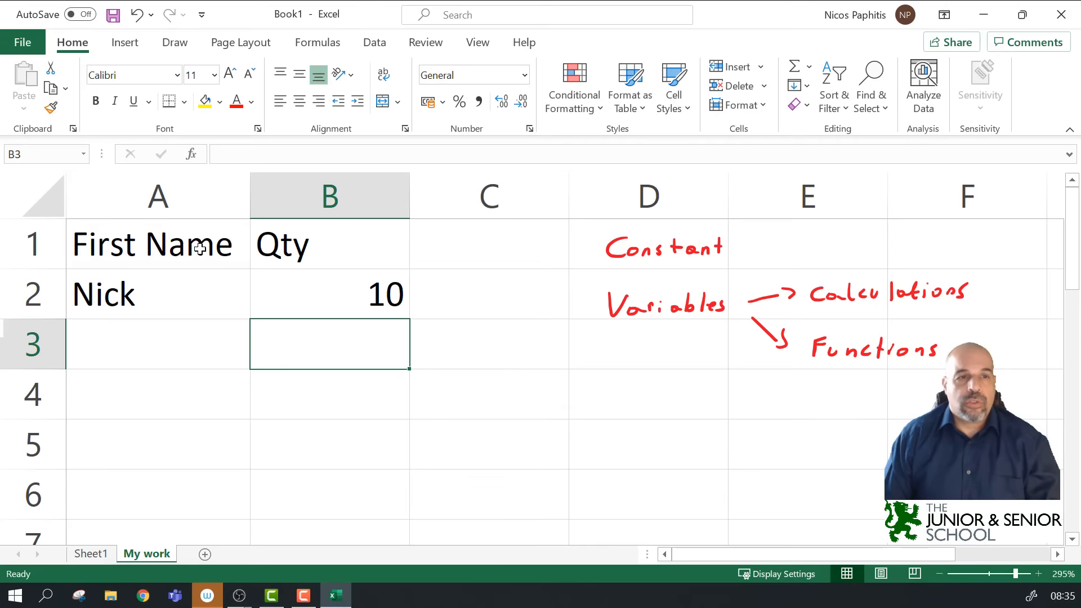
Step: Click through A1, A2, B1 and B2 to review the new heading and record
click(175, 251)
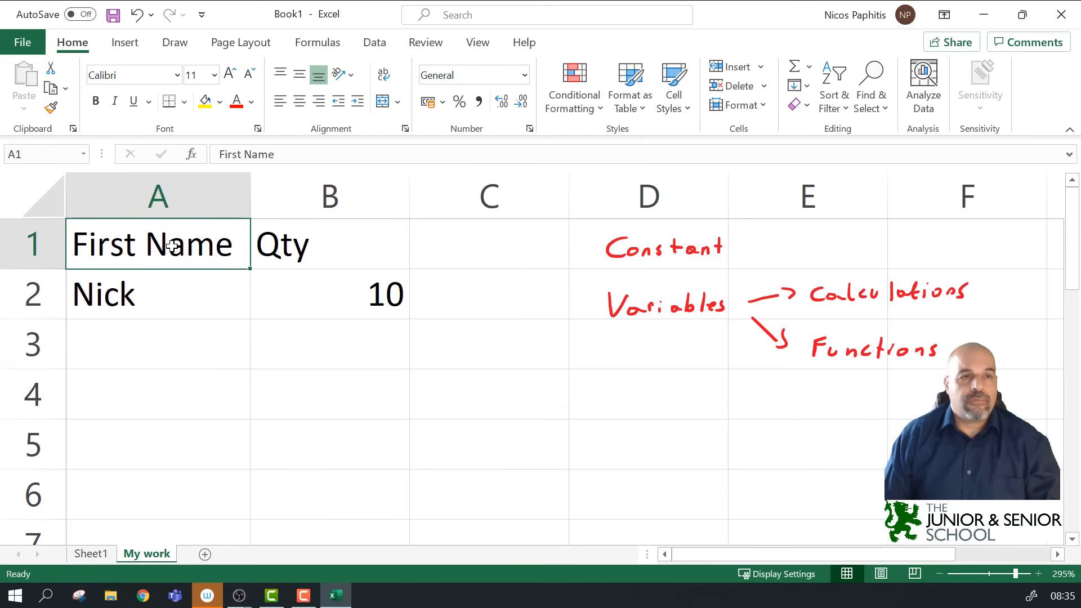
click(329, 287)
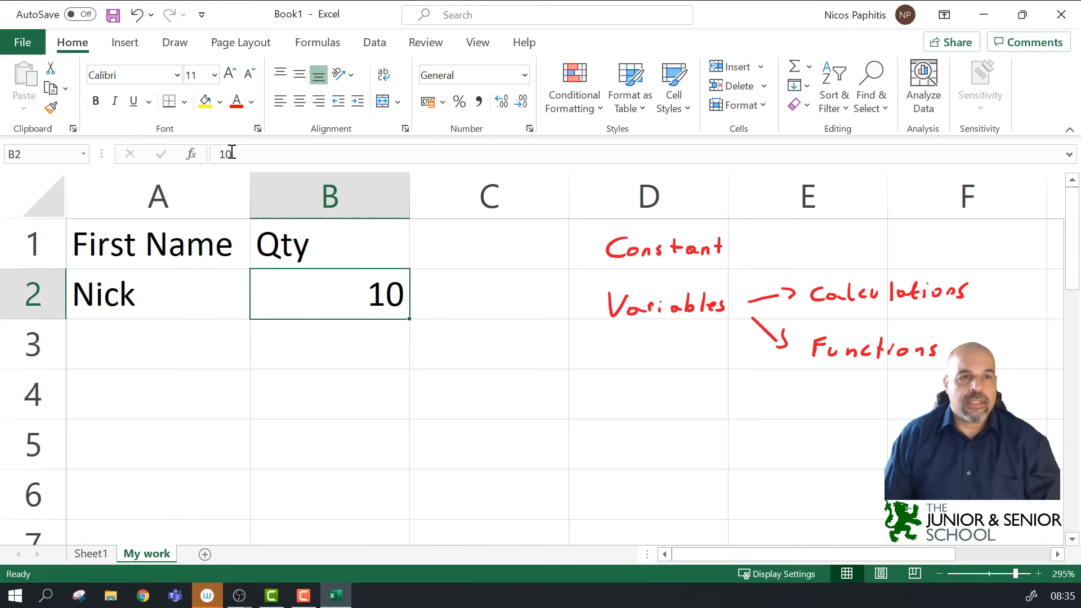
click(211, 295)
click(288, 247)
click(315, 292)
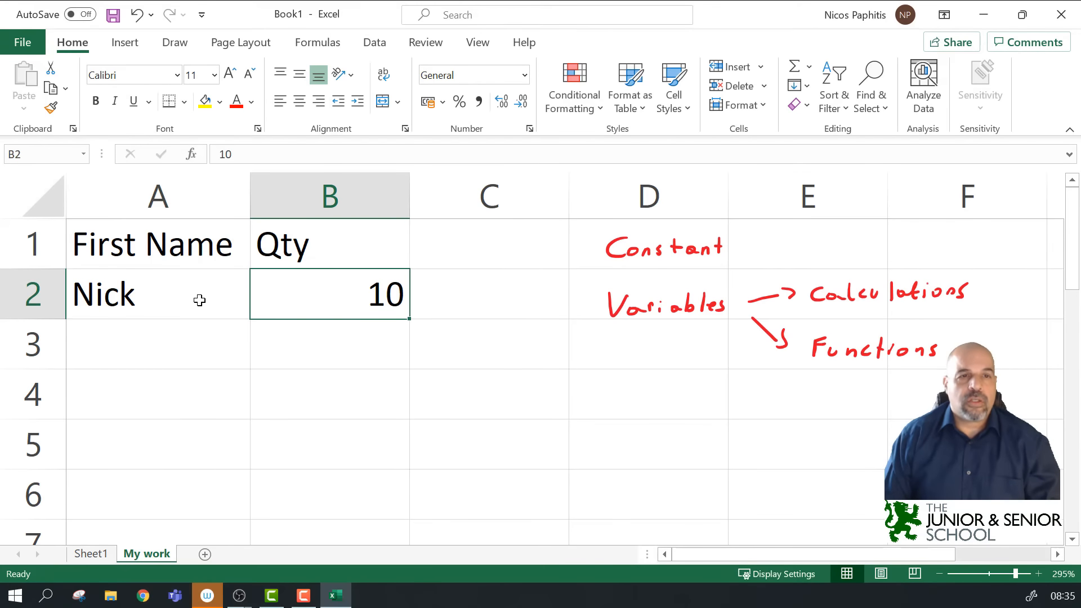
click(201, 284)
click(195, 253)
drag(333, 242, 330, 293)
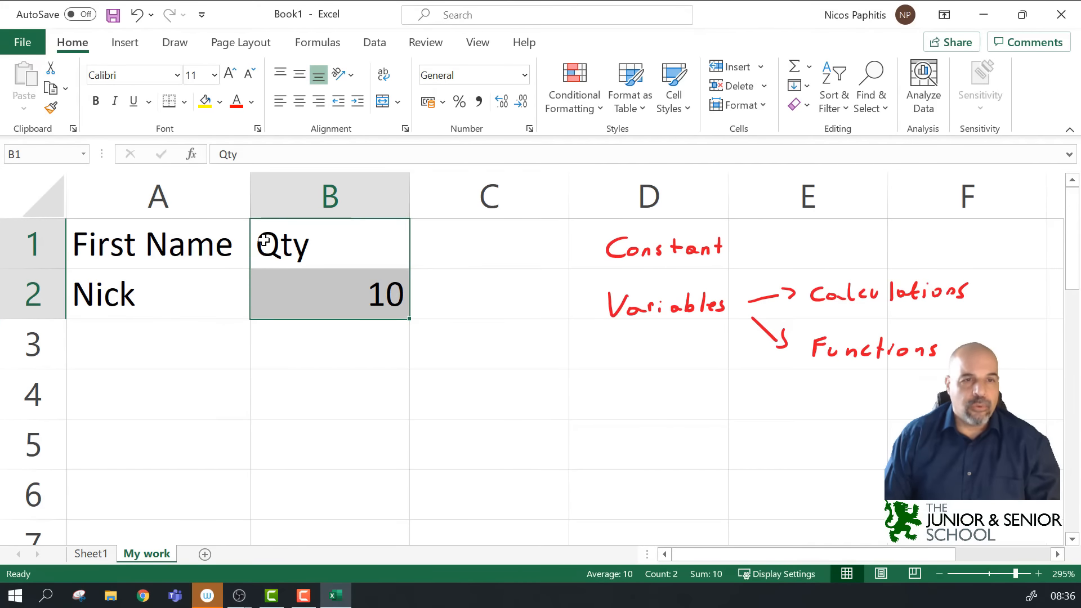
click(393, 300)
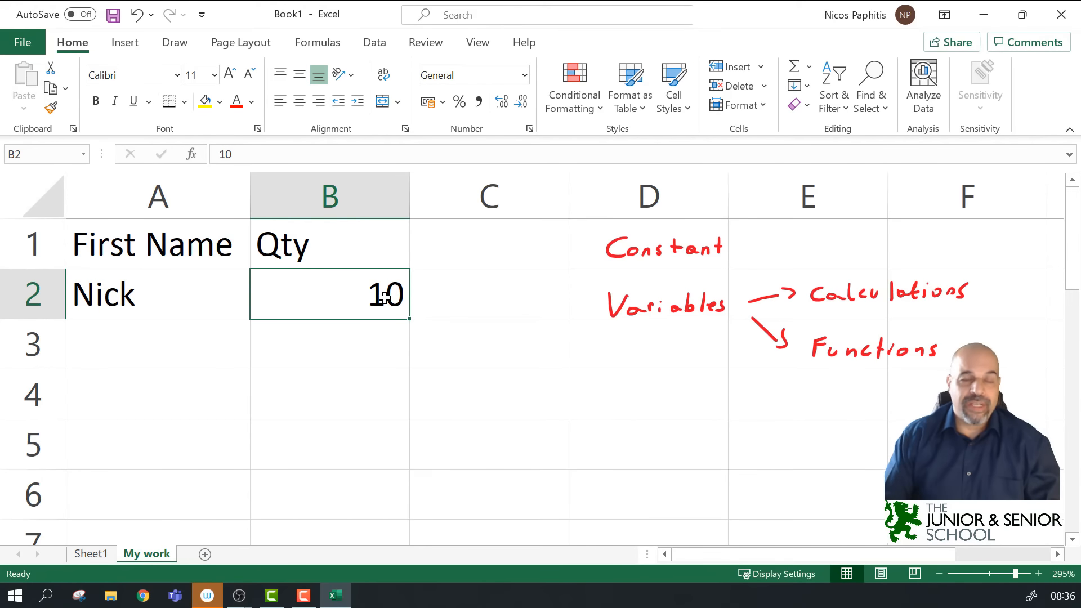
click(347, 348)
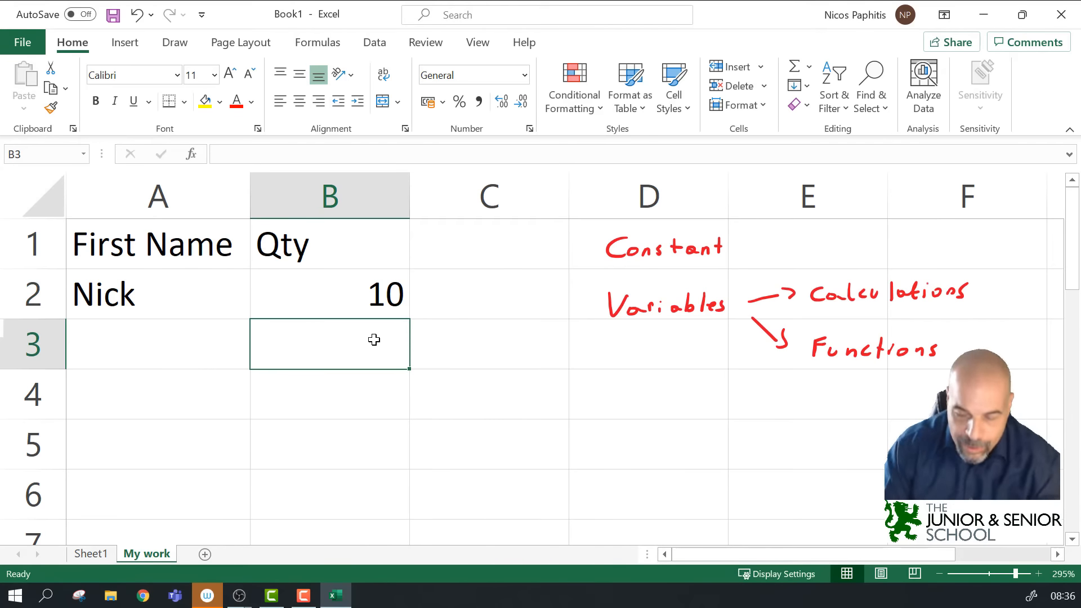
text(10))
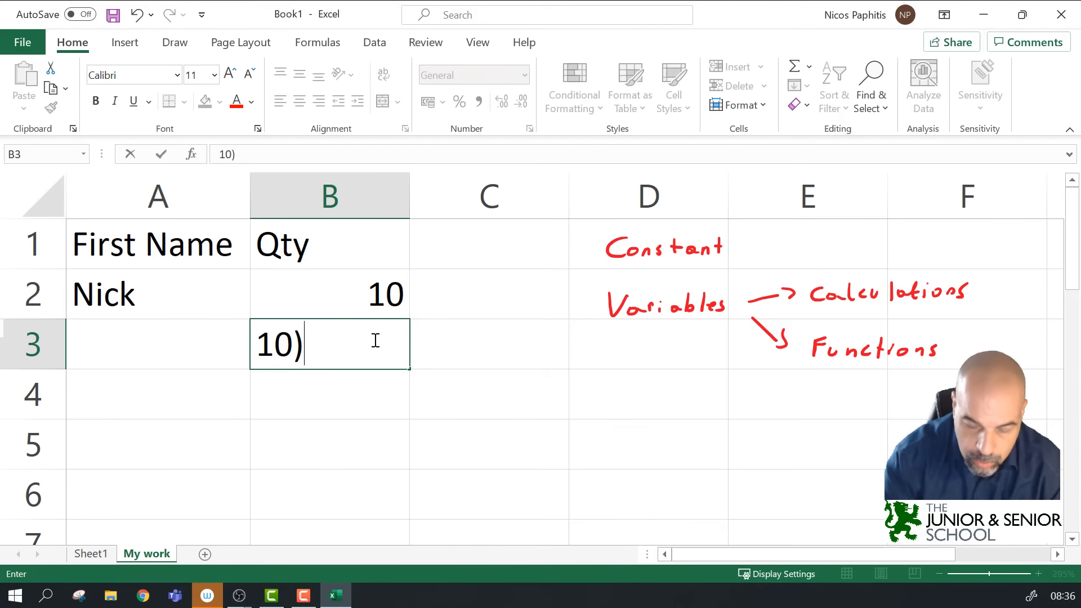
key(BackSpace)
text(O000)
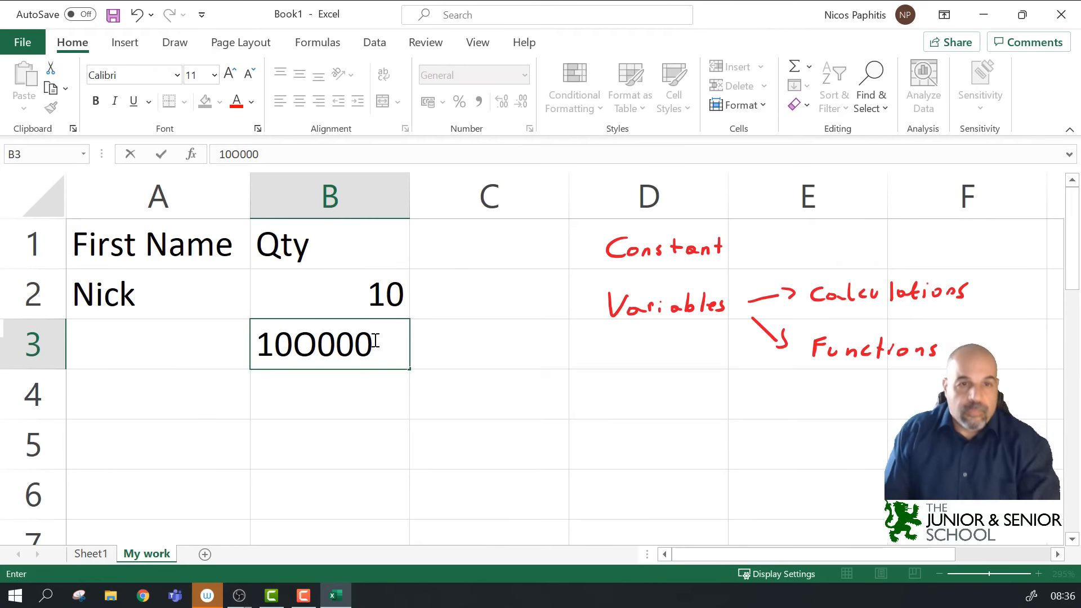
click(478, 345)
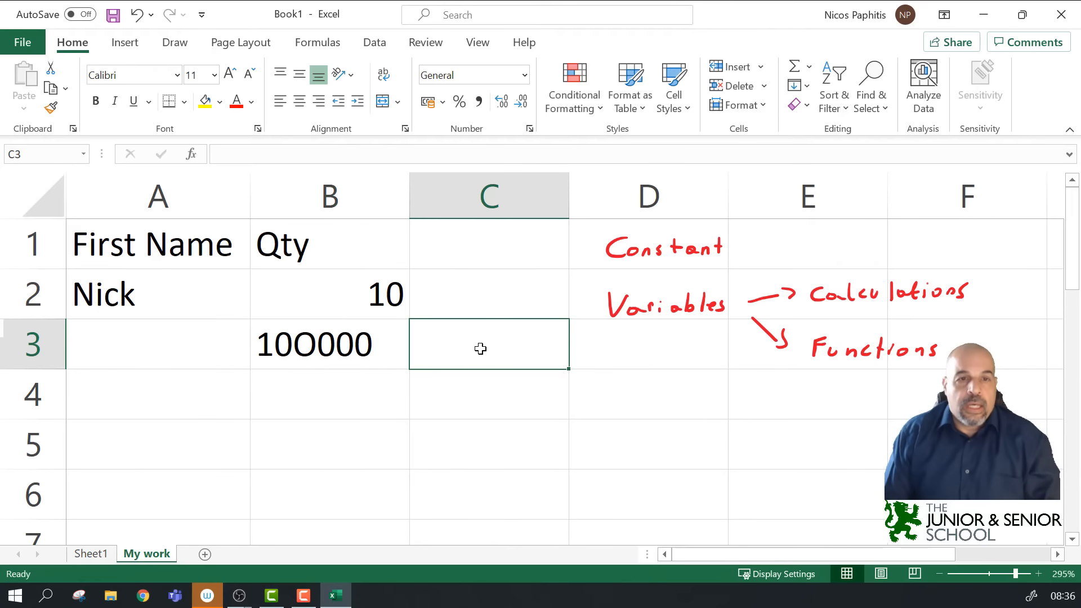
click(378, 385)
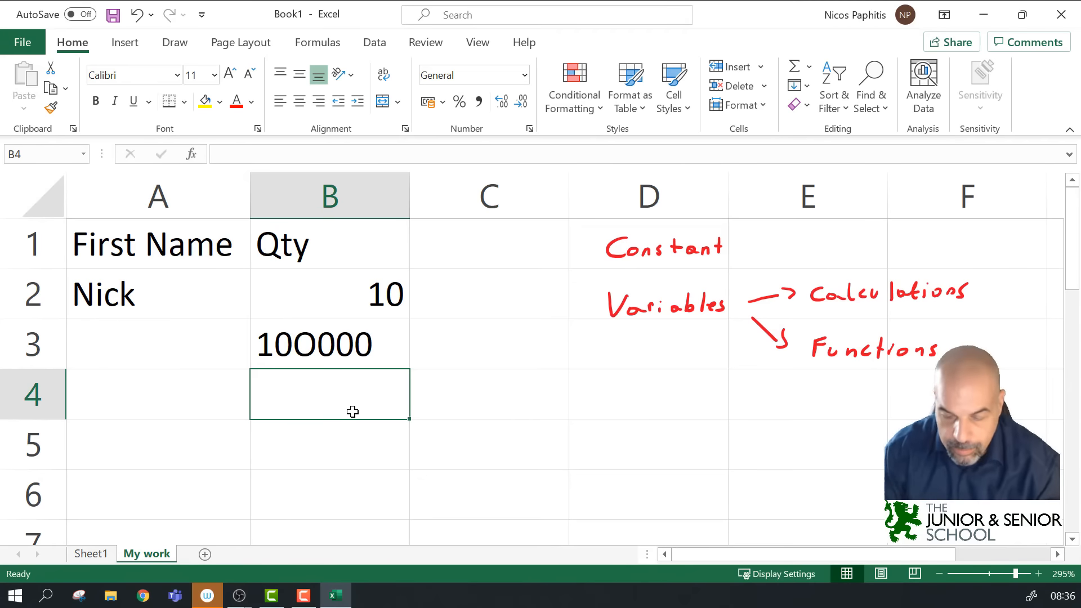
text(1000)
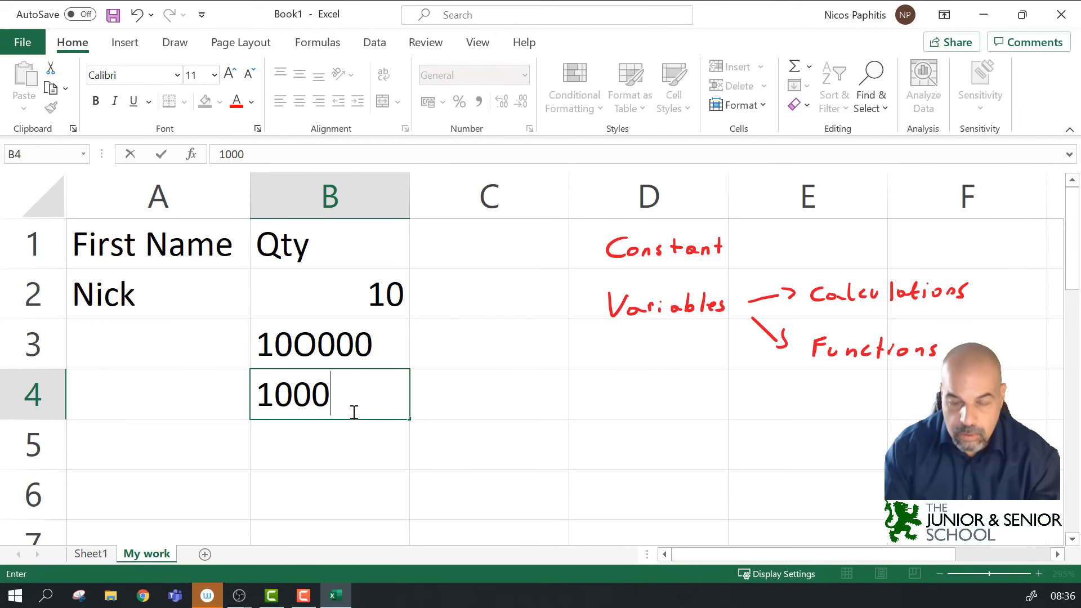
key(Return)
click(337, 349)
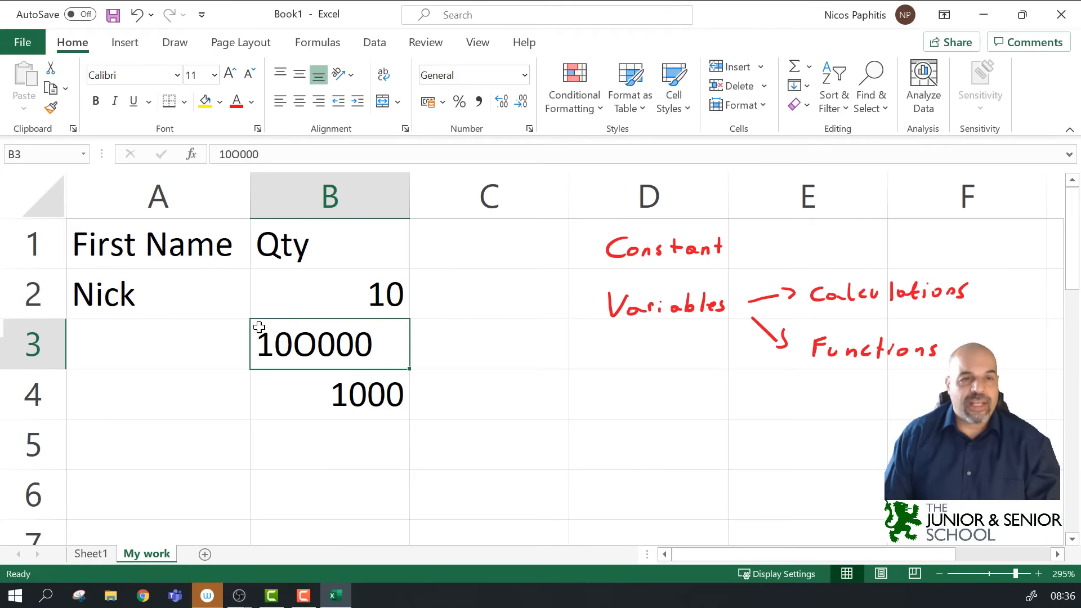
click(379, 387)
click(387, 297)
click(376, 391)
click(378, 291)
click(385, 393)
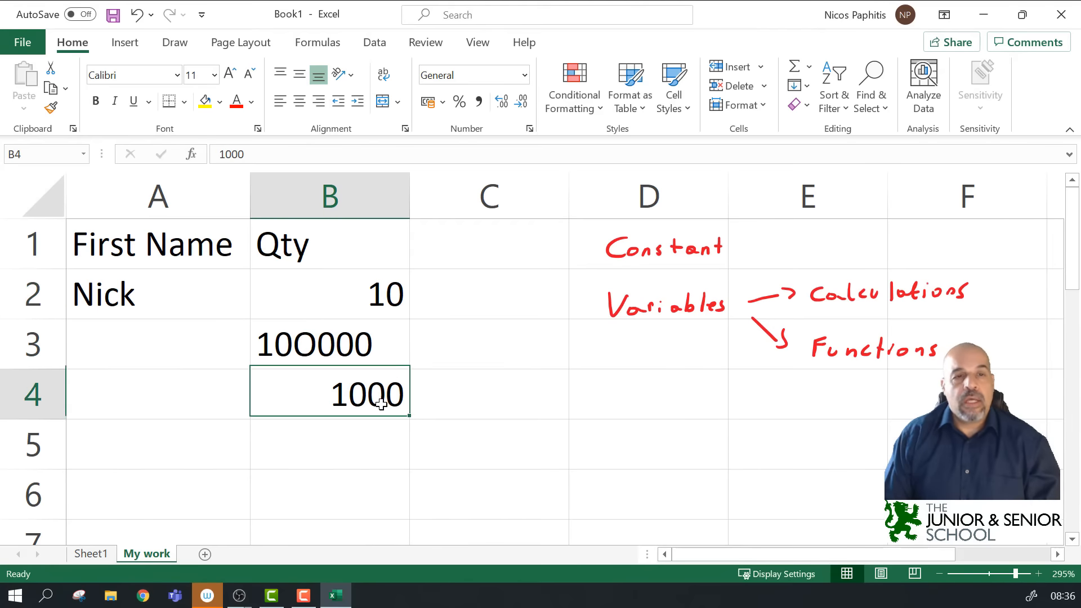
click(305, 349)
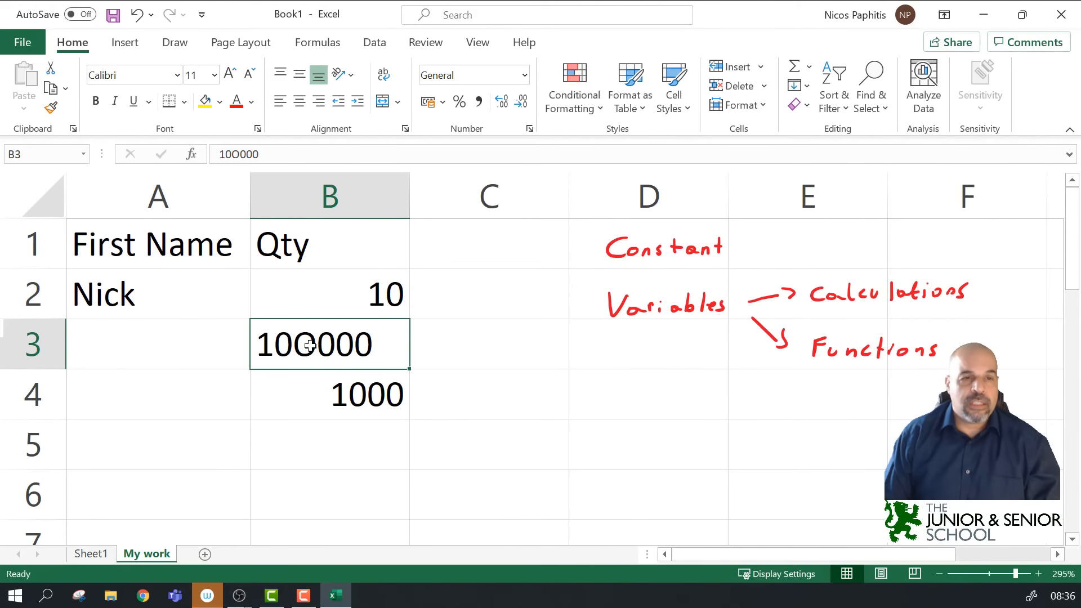
double_click(315, 344)
drag(315, 344, 294, 344)
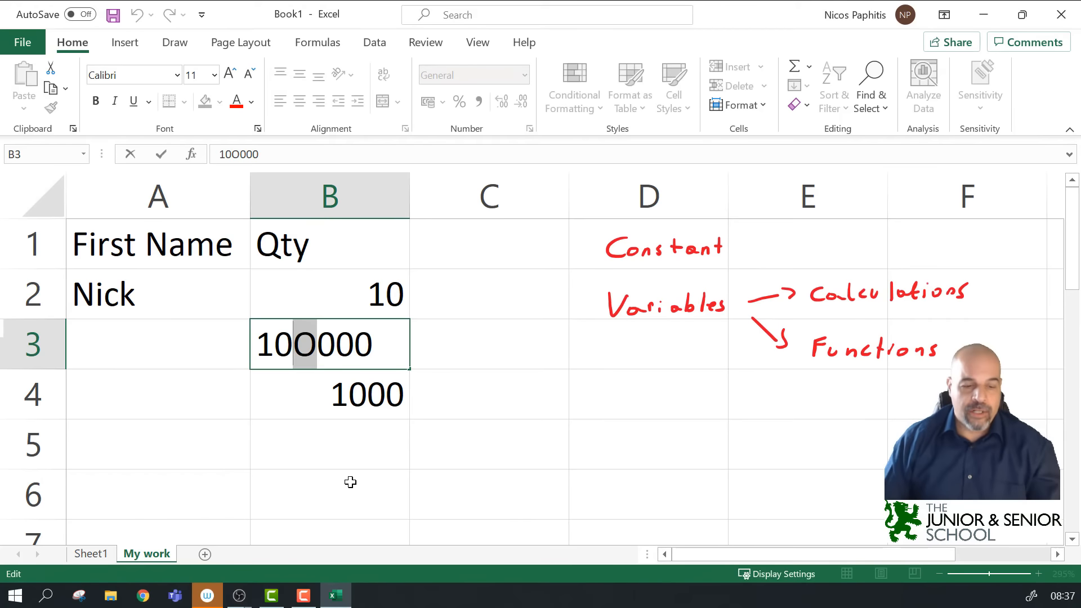
Step: Clear the old Qty values in B2:B4 and enter 10 in B2
click(371, 436)
drag(383, 289, 368, 396)
key(Delete)
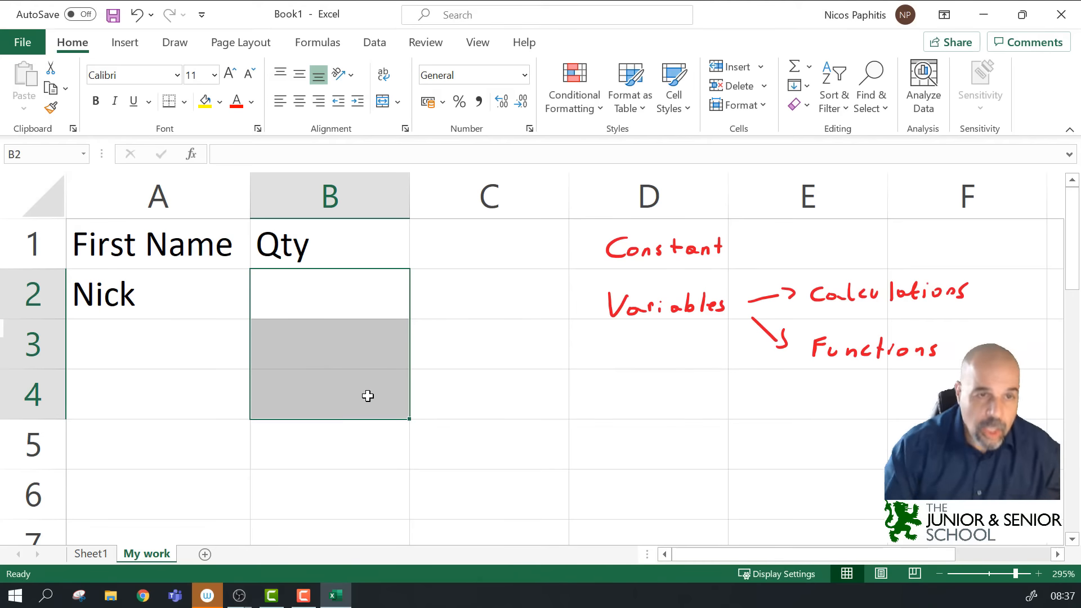
click(364, 287)
text(10)
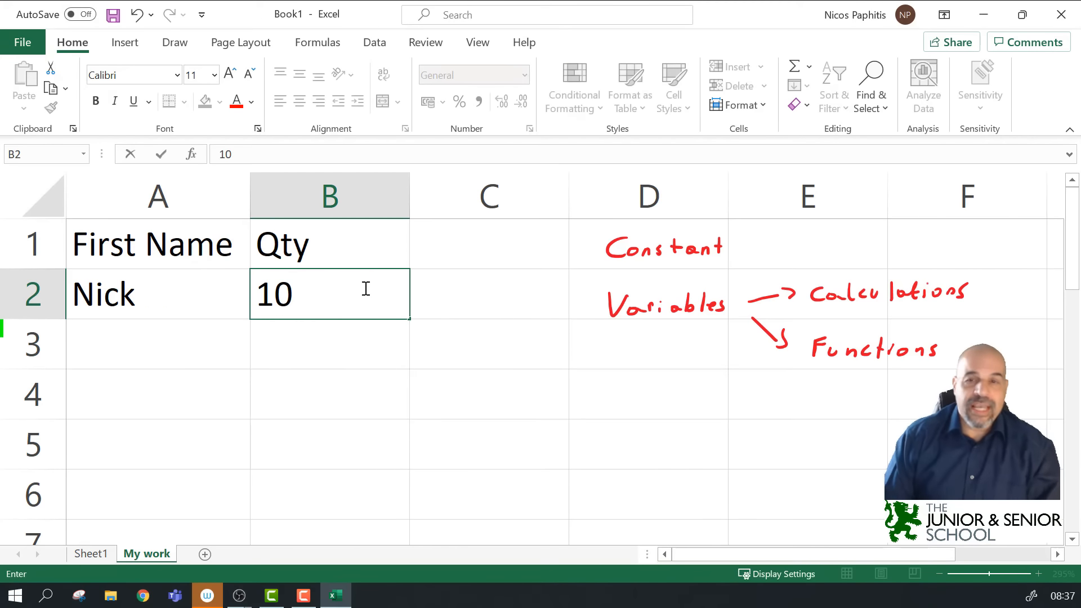
click(651, 295)
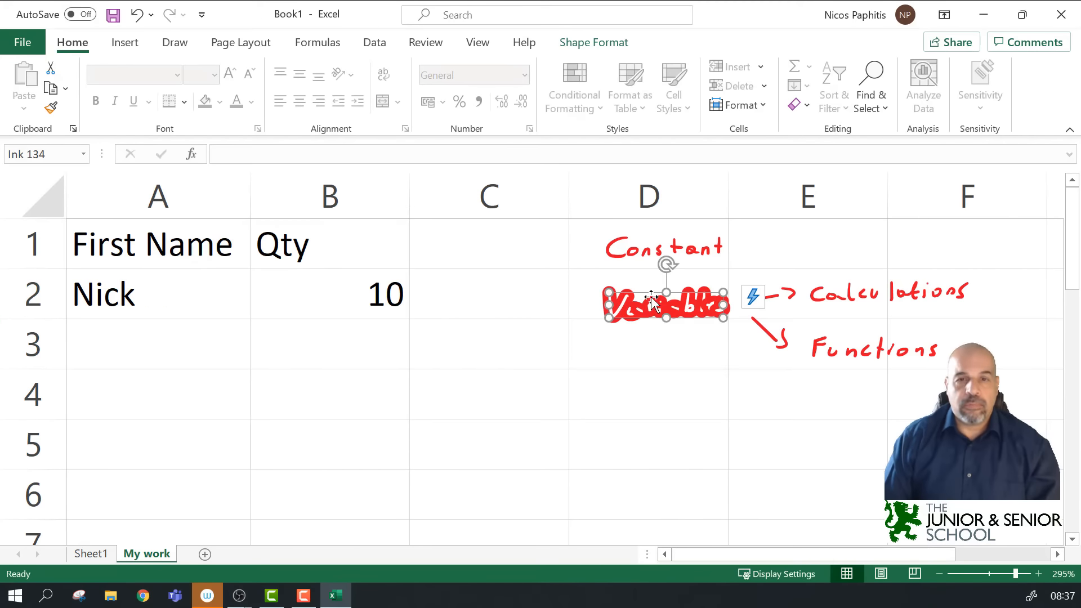
click(662, 342)
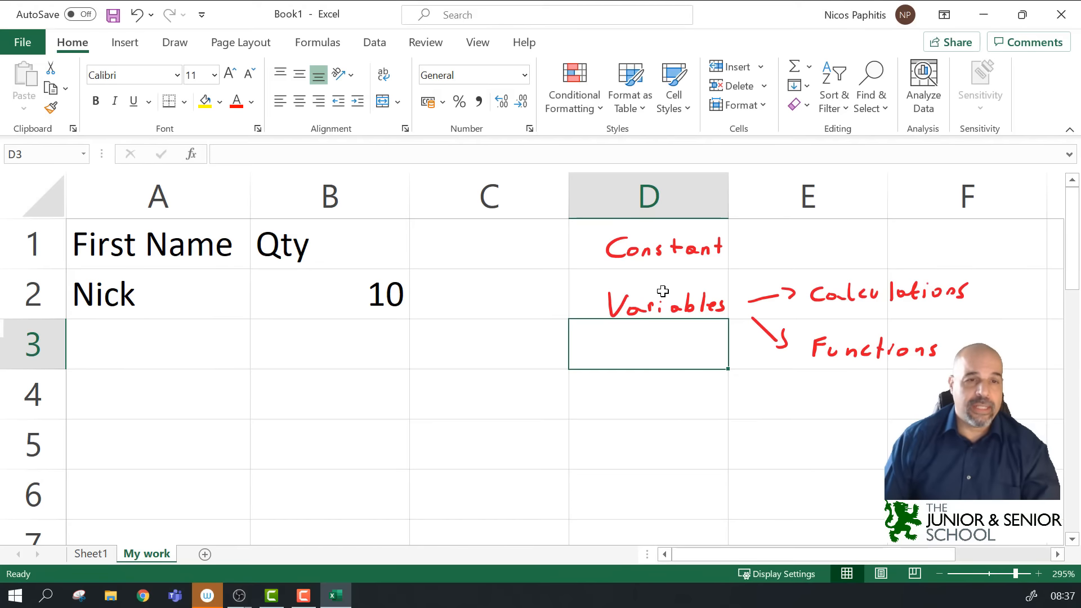
Step: Enter 22 in B3, then select B2:B3 to check both values
click(352, 354)
text(22)
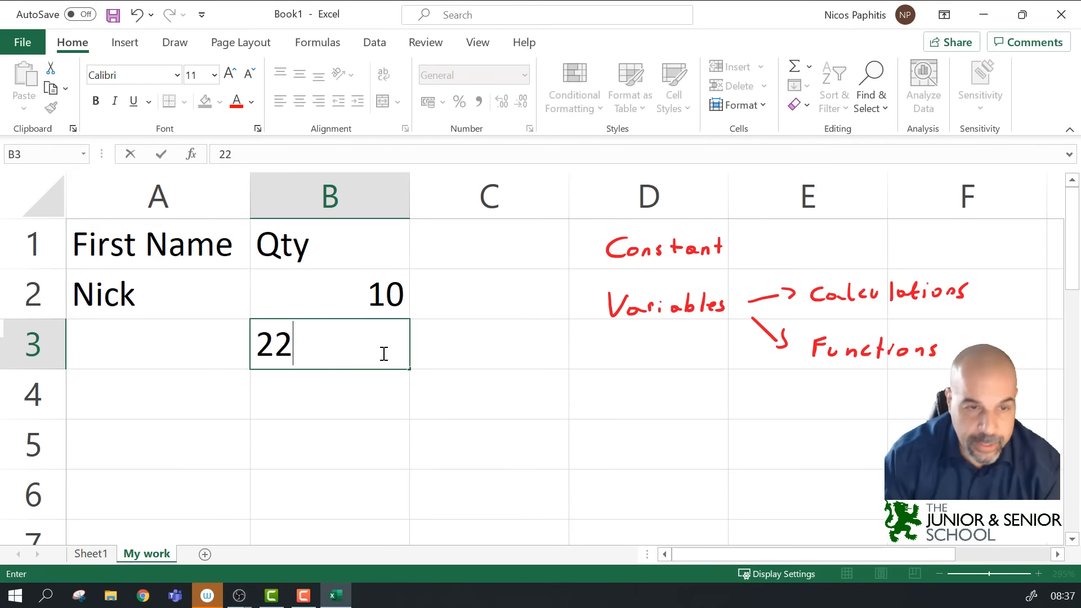
key(Return)
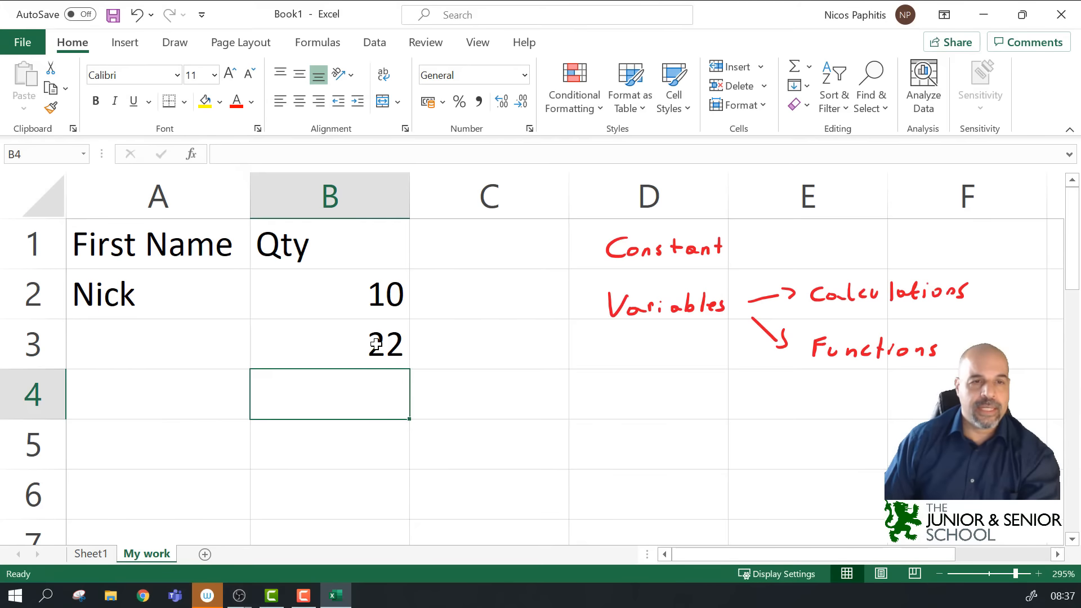
click(366, 291)
click(345, 329)
click(358, 297)
click(358, 333)
drag(373, 303, 367, 340)
Step: Enter the formula =B2+B3 in B4, giving 32
click(368, 388)
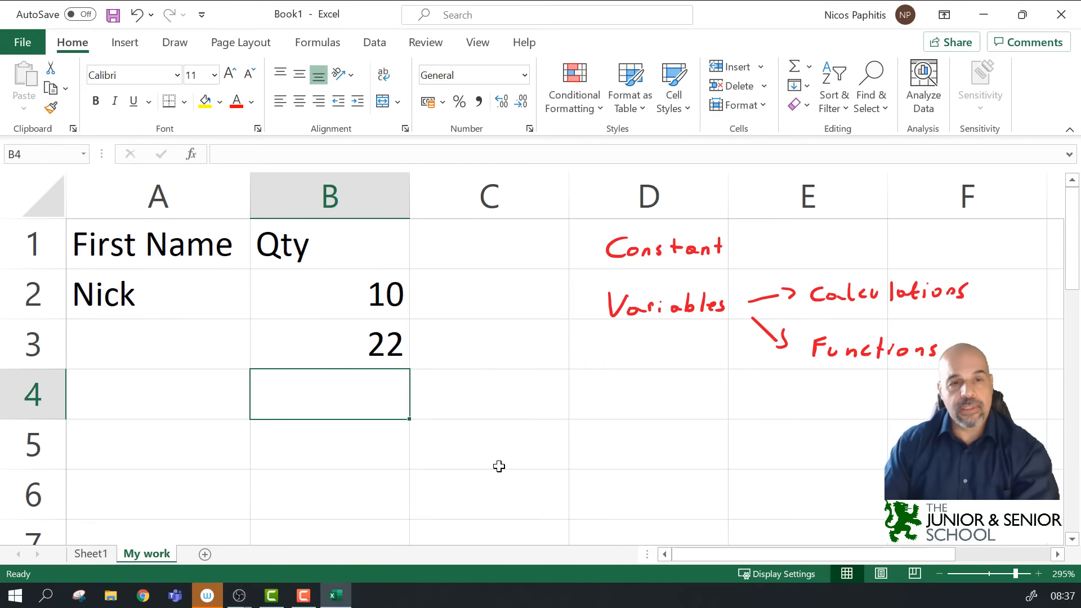
text(=)
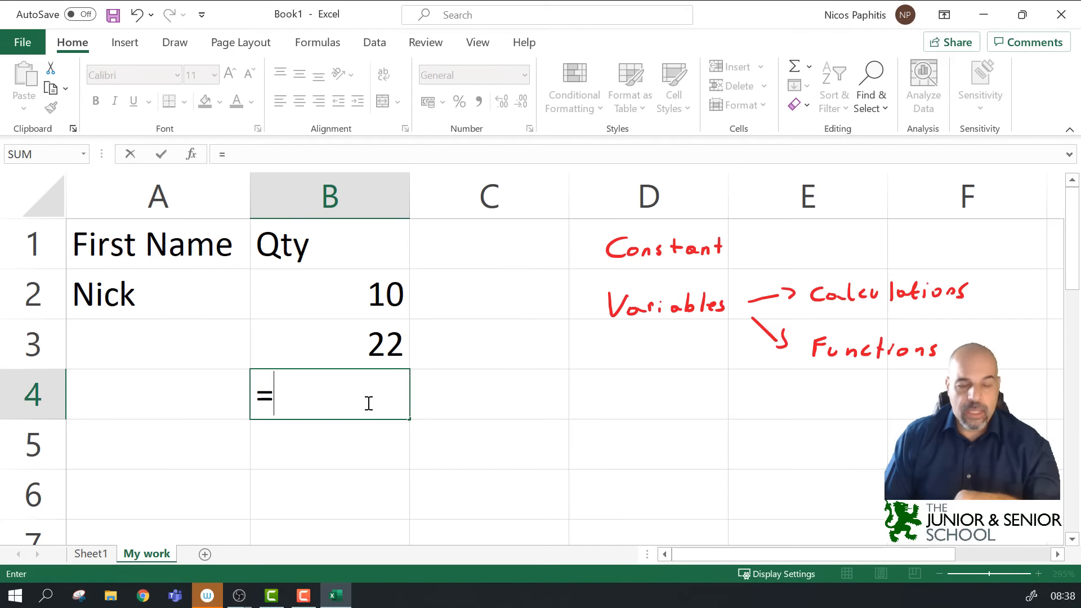
text(B)
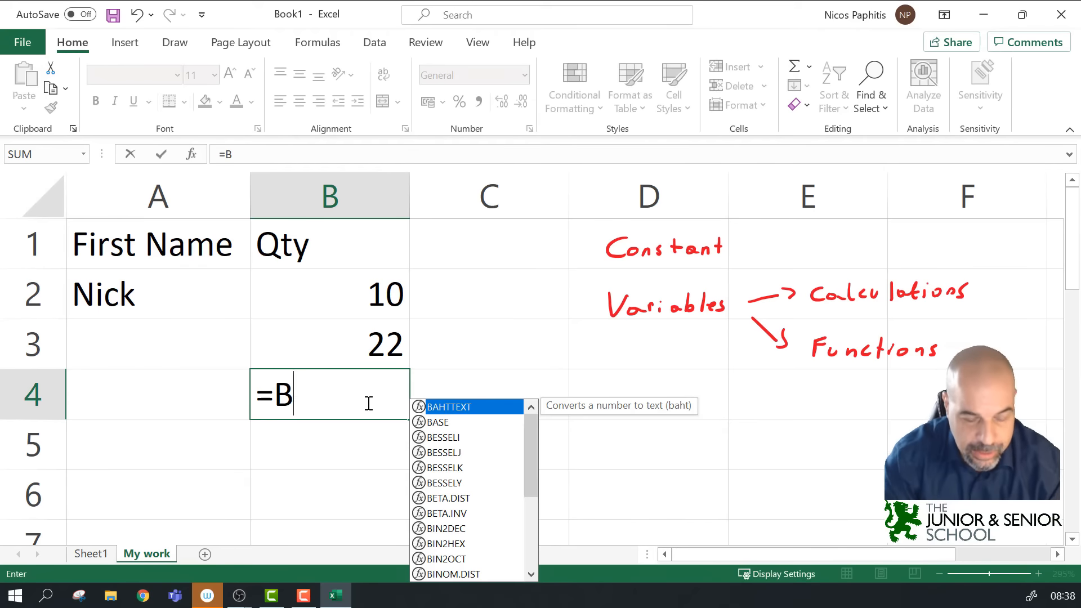
text(2+)
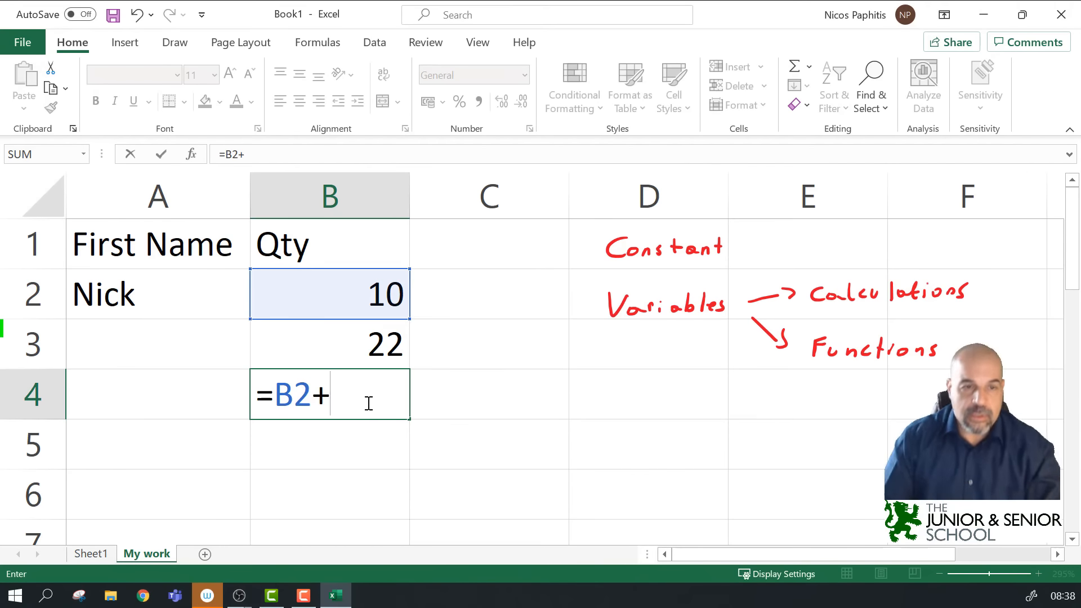
click(386, 341)
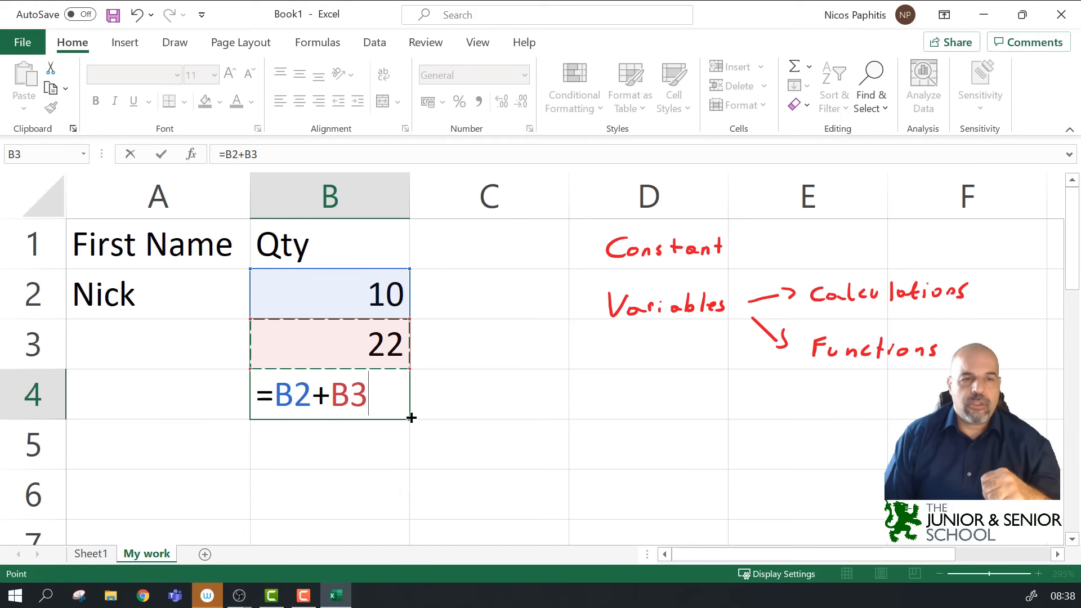
key(Return)
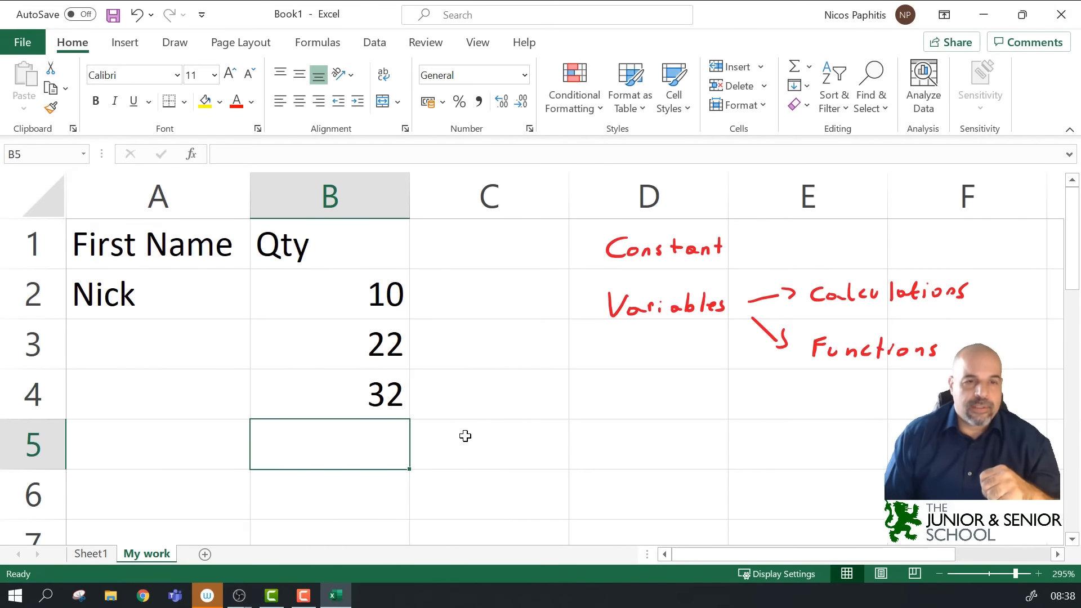
click(304, 395)
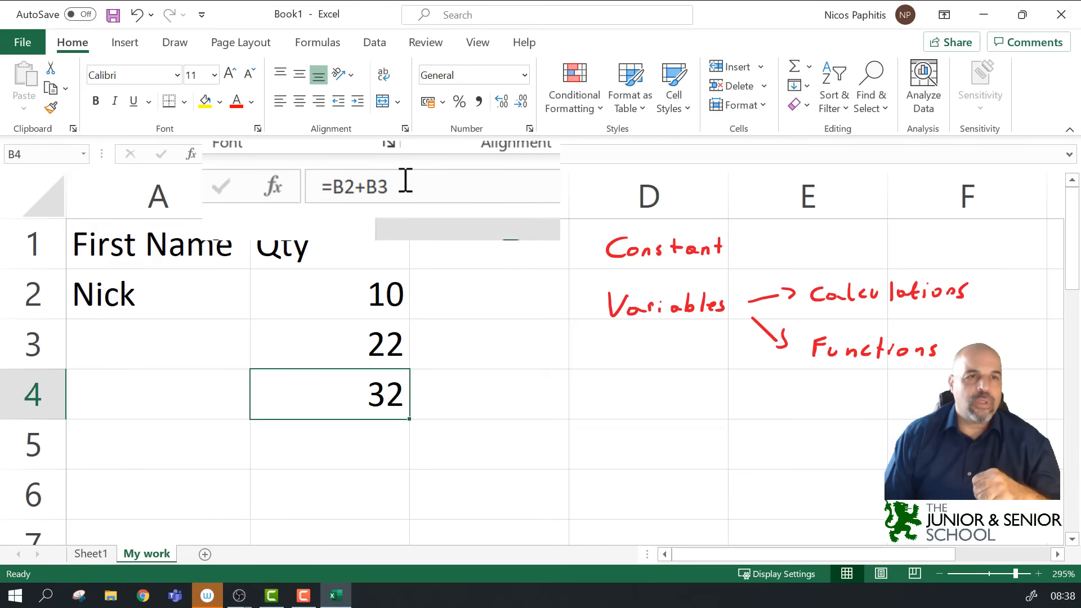
Step: Inspect B4's =B2+B3 formula in the formula bar without changing it
drag(403, 179, 323, 179)
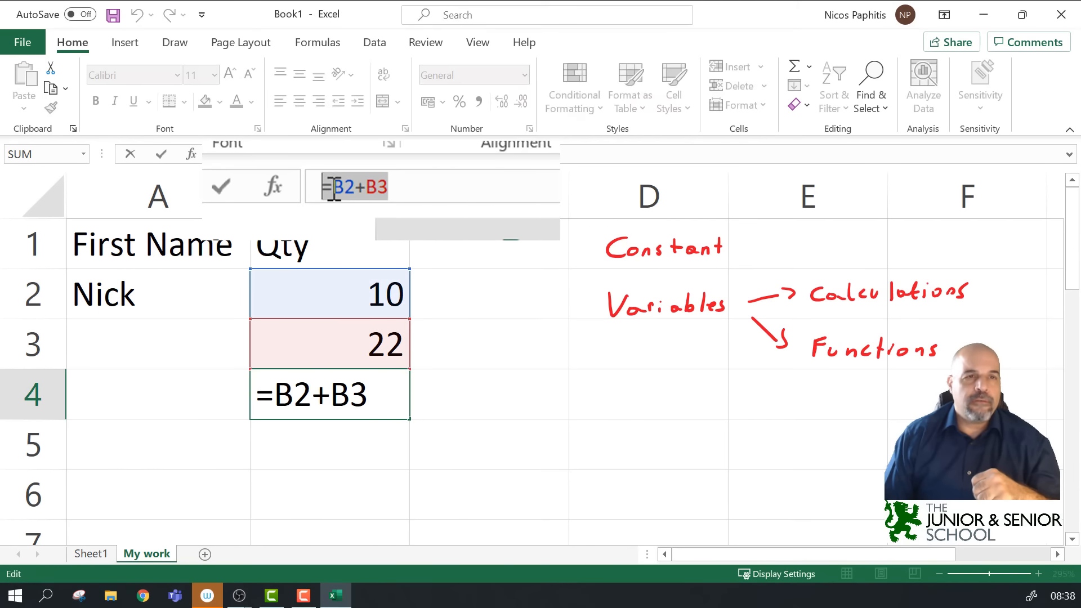
key(Escape)
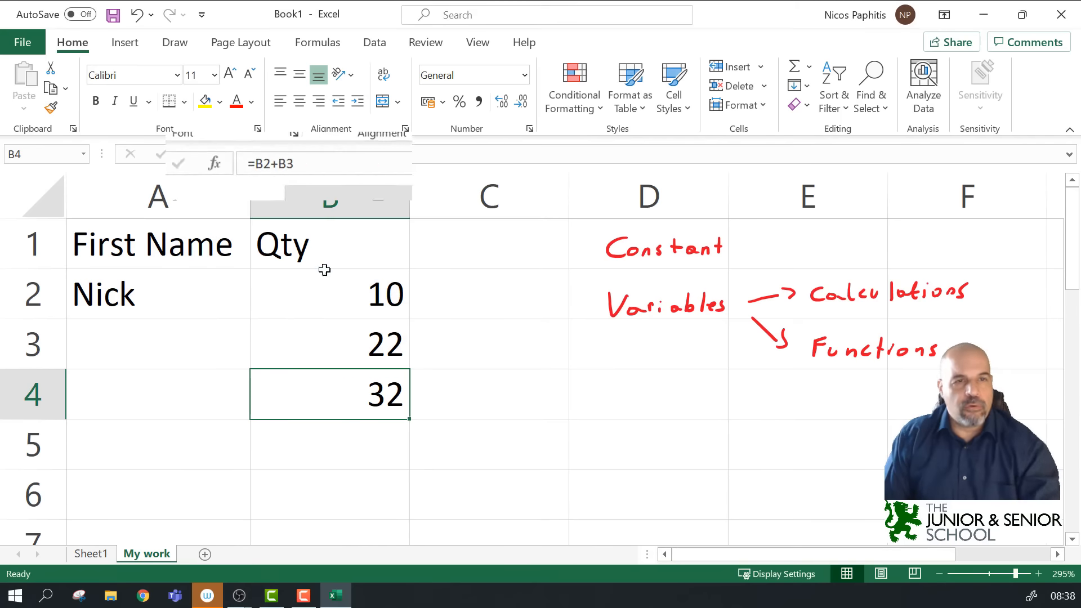
click(457, 331)
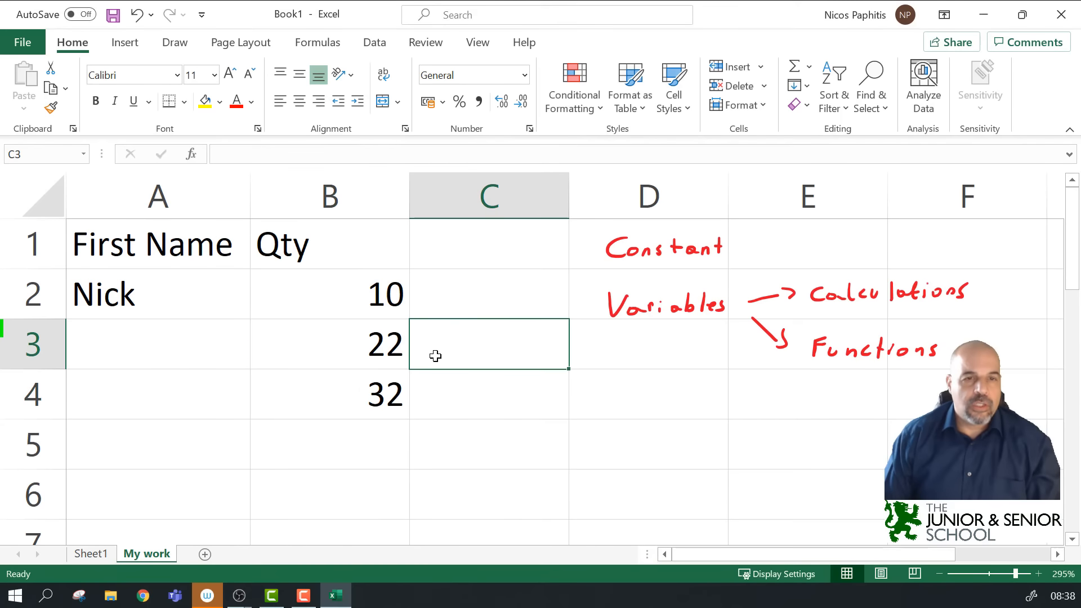
click(314, 411)
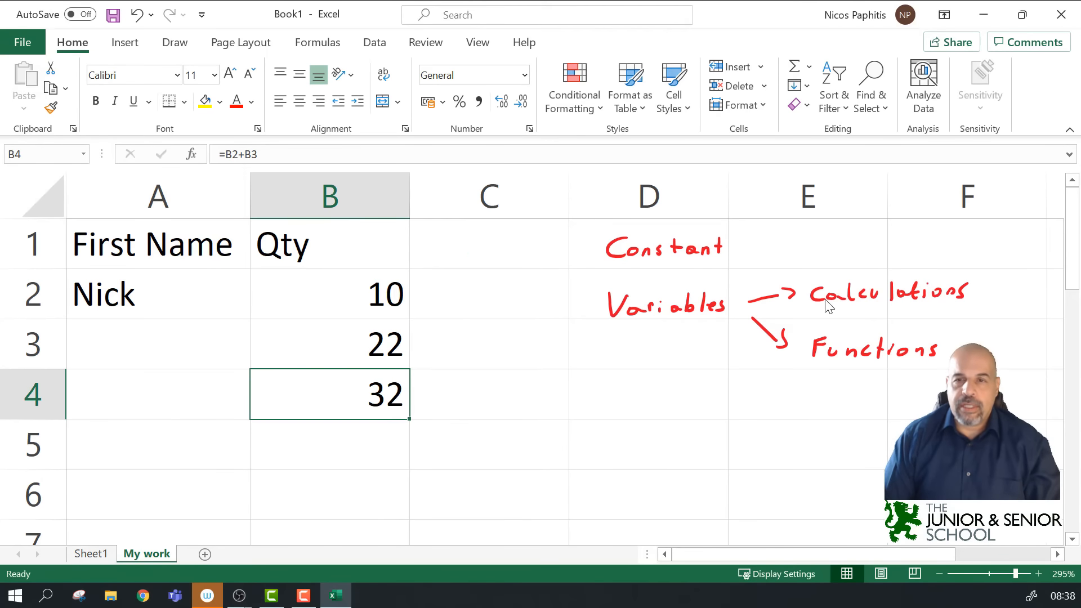
Step: Underline Calculations and Functions in red ink and draw an arrow at the 32 result
drag(813, 309, 980, 310)
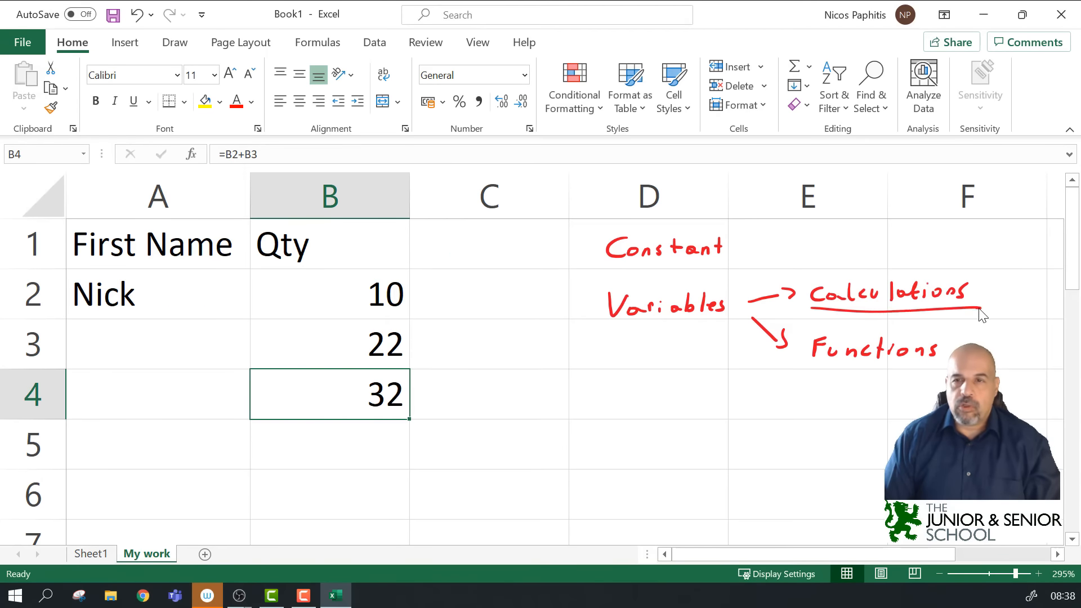
mouse_move(456, 353)
mouse_down()
mouse_move(426, 372)
mouse_move(442, 371)
mouse_up()
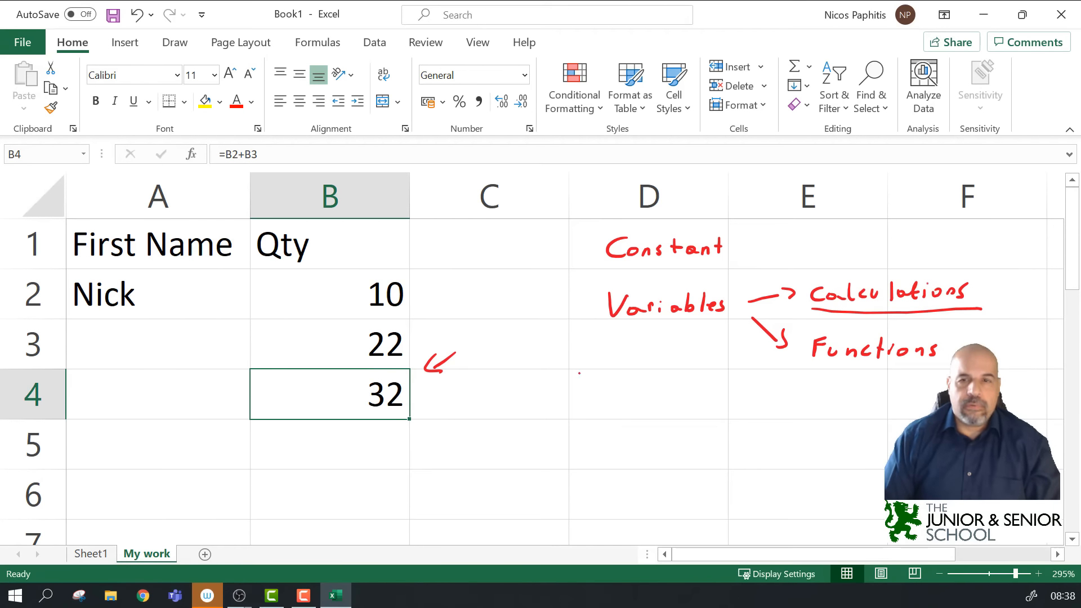
drag(807, 365, 951, 372)
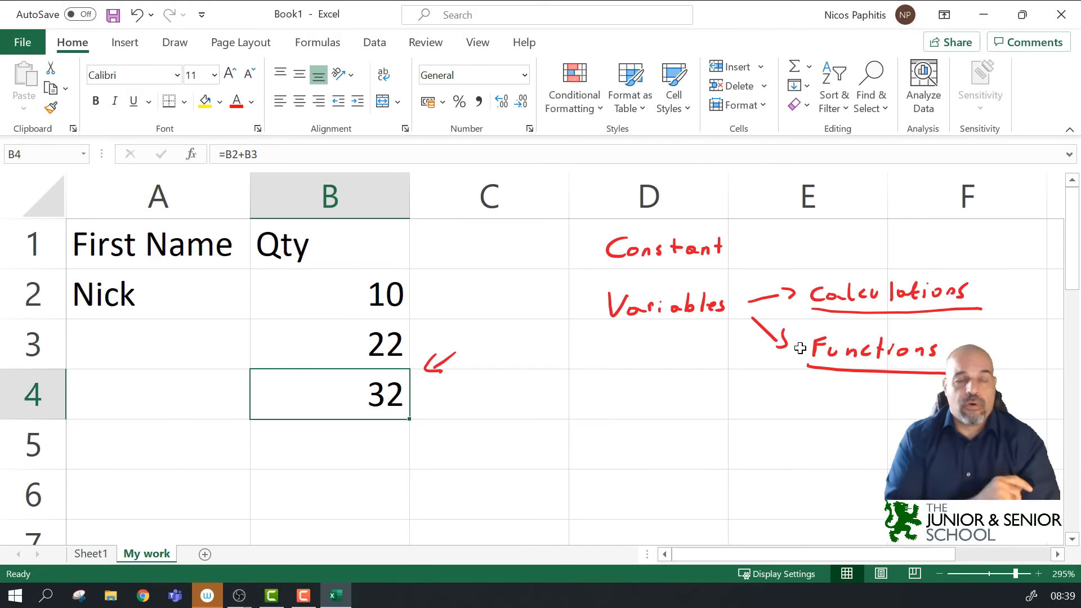
click(316, 453)
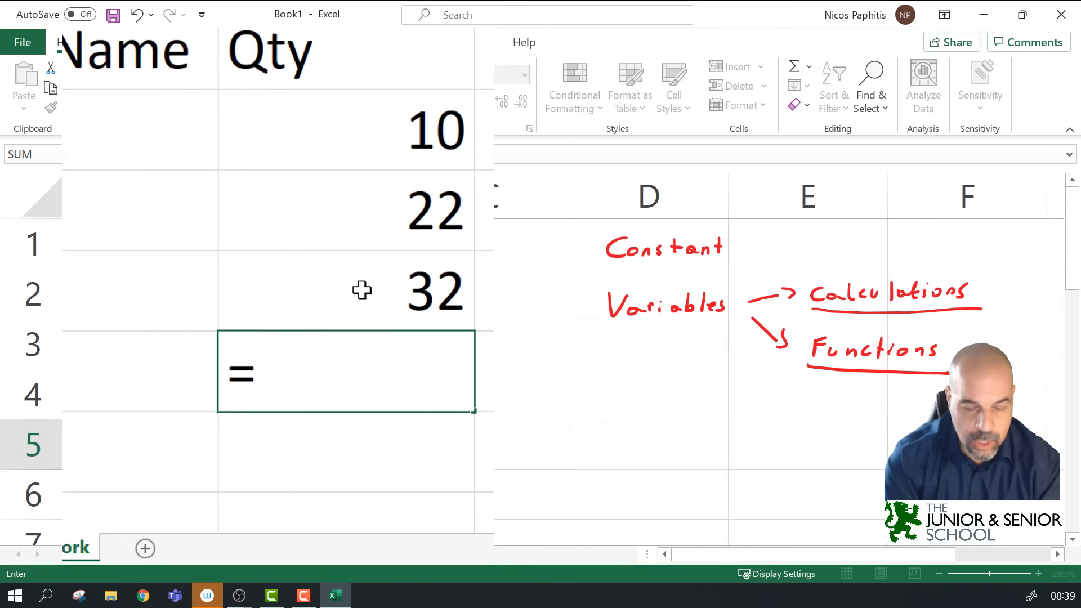
Step: Build =SUM(B2,B3) in B5 from the SUM autocomplete and confirm it
text(su)
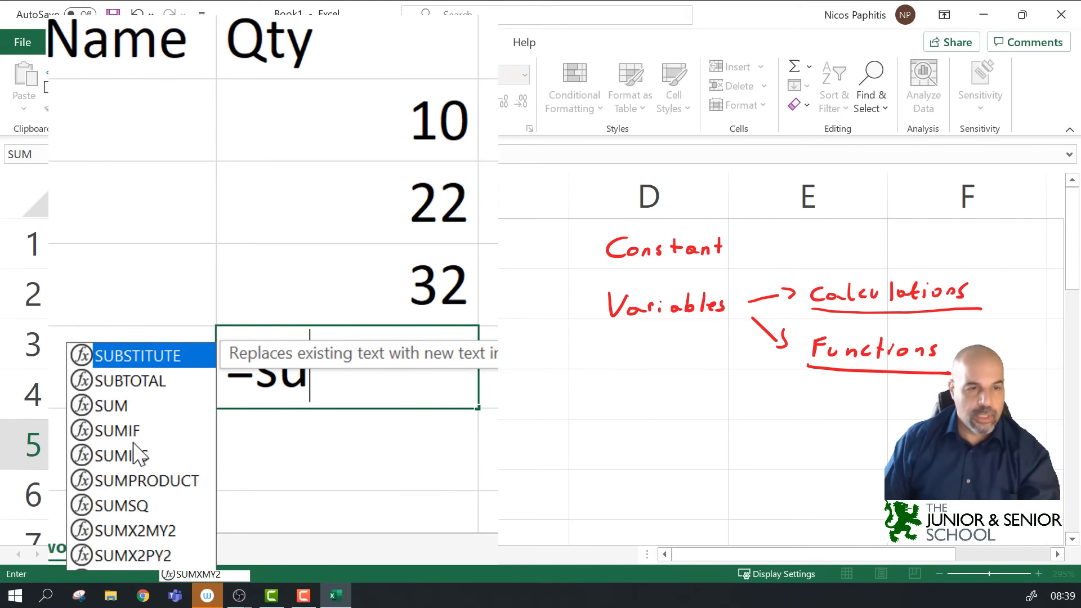
double_click(125, 407)
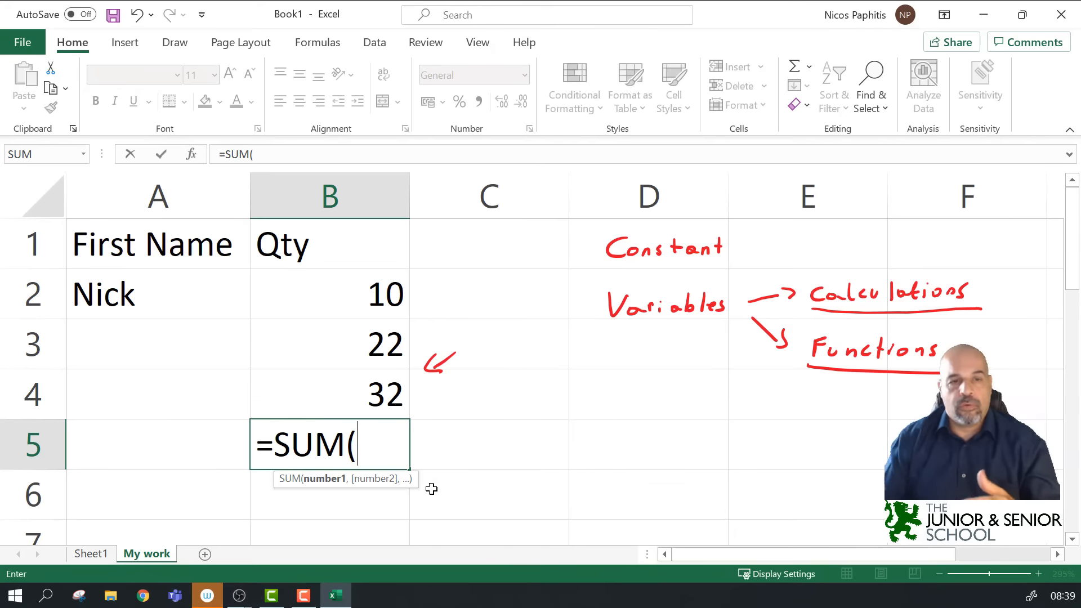
click(347, 292)
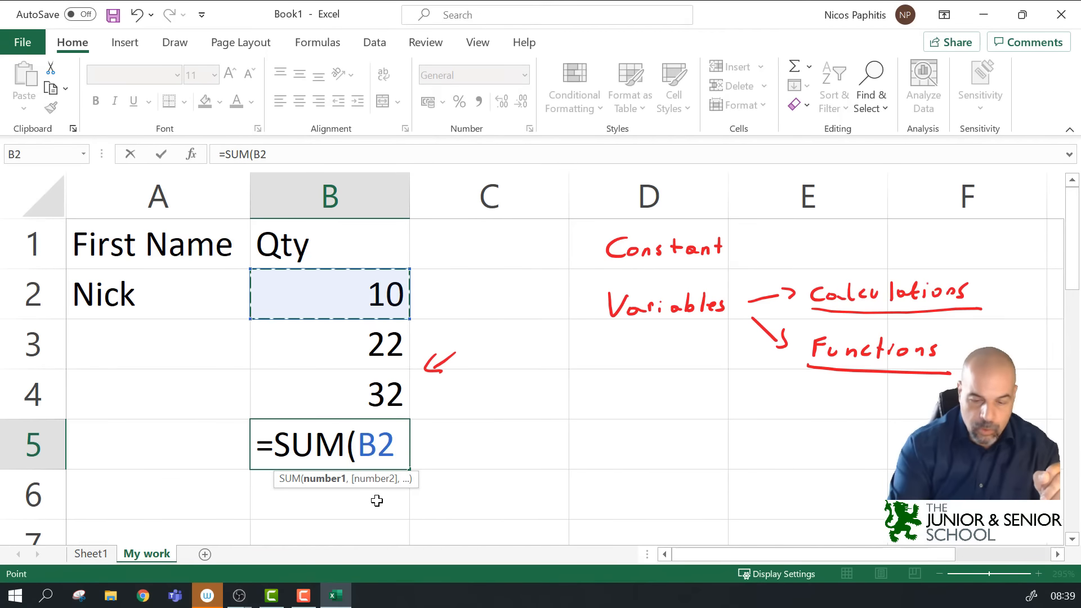
text(,)
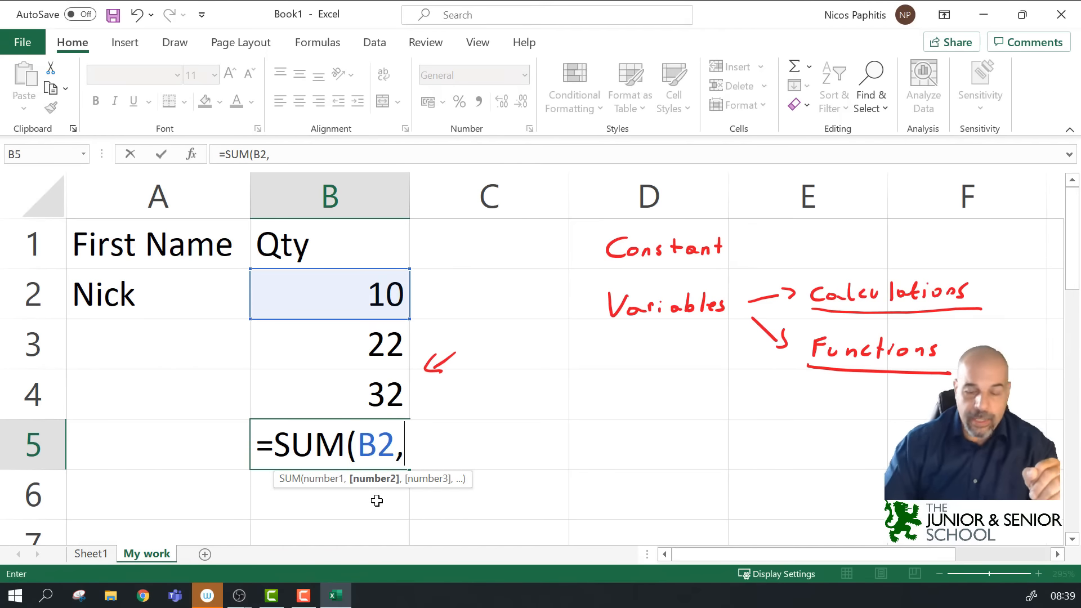
click(312, 343)
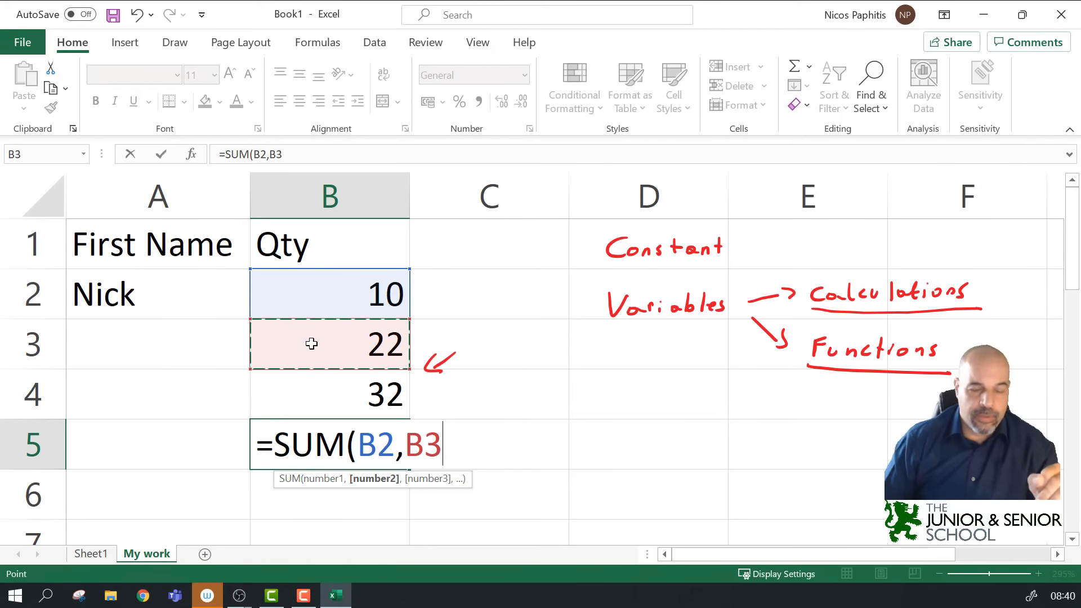
text())
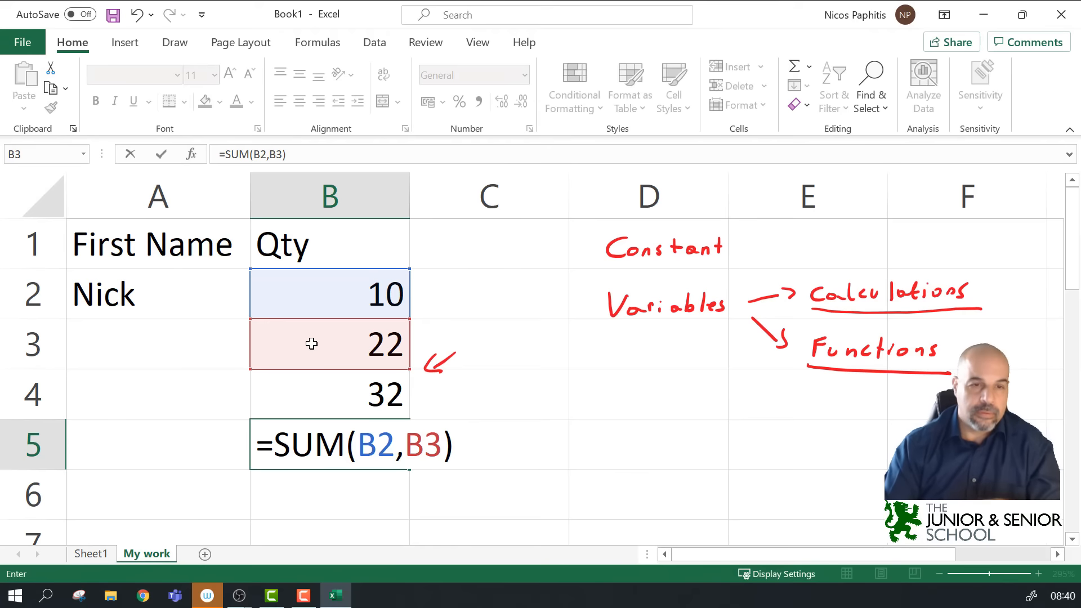
key(Return)
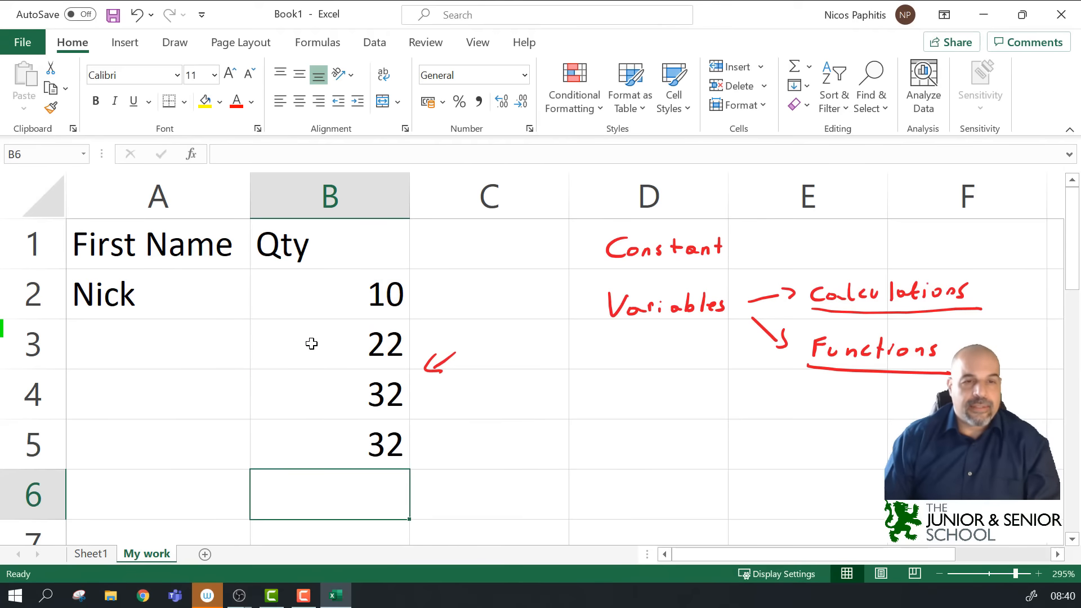
Step: Compare B4's =B2+B3 with B5's SUM formula, then loop red ink around Calculations and Functions
click(293, 401)
drag(273, 155, 205, 148)
key(Escape)
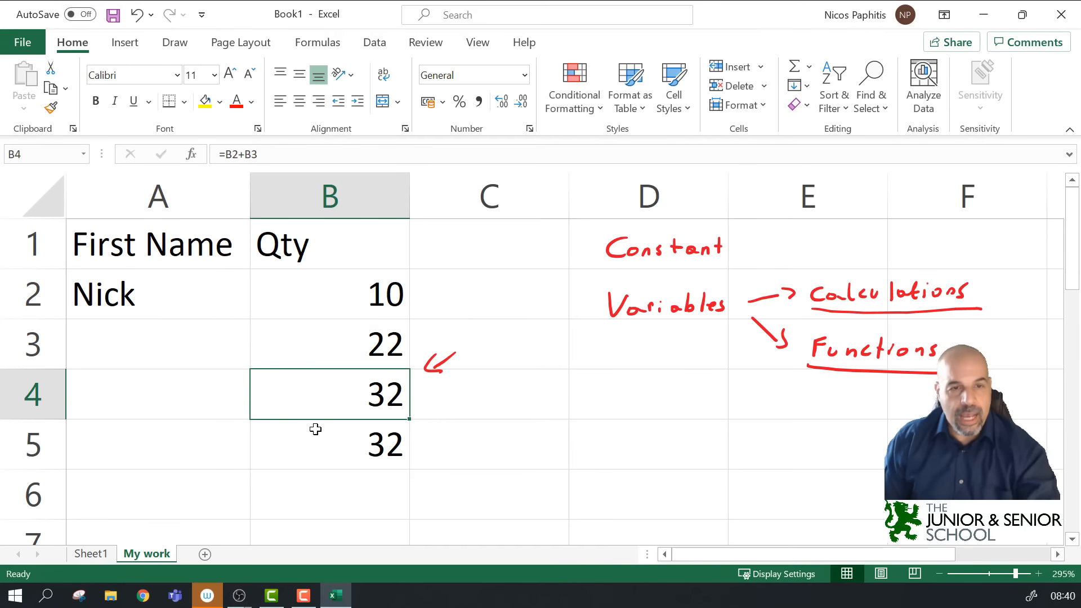
click(325, 448)
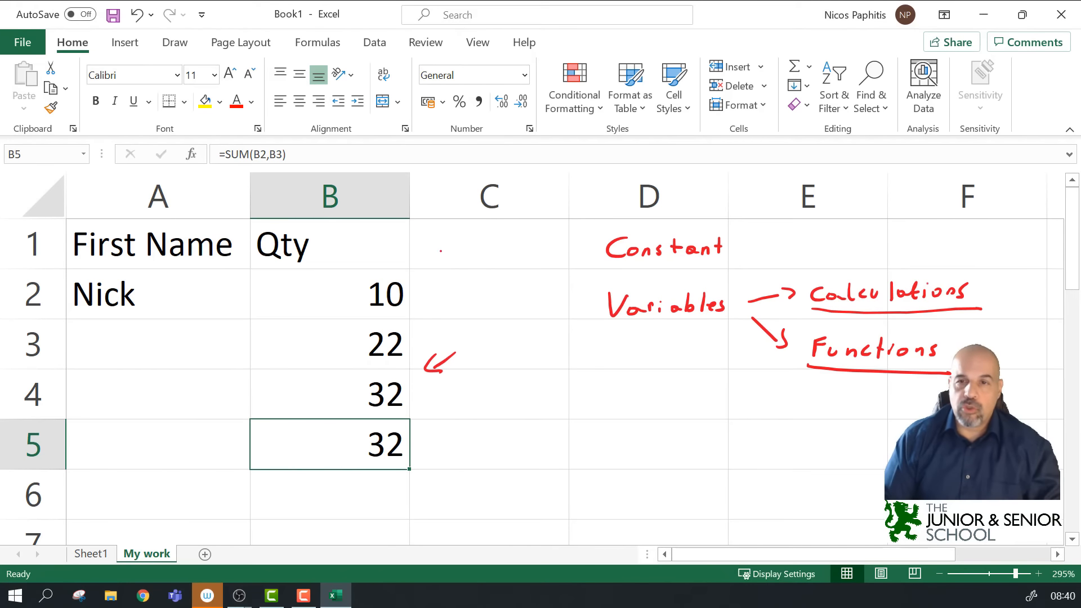
mouse_move(828, 276)
mouse_down()
mouse_move(806, 311)
mouse_move(806, 363)
mouse_move(886, 393)
mouse_move(1008, 309)
mouse_move(895, 246)
mouse_move(817, 295)
mouse_up()
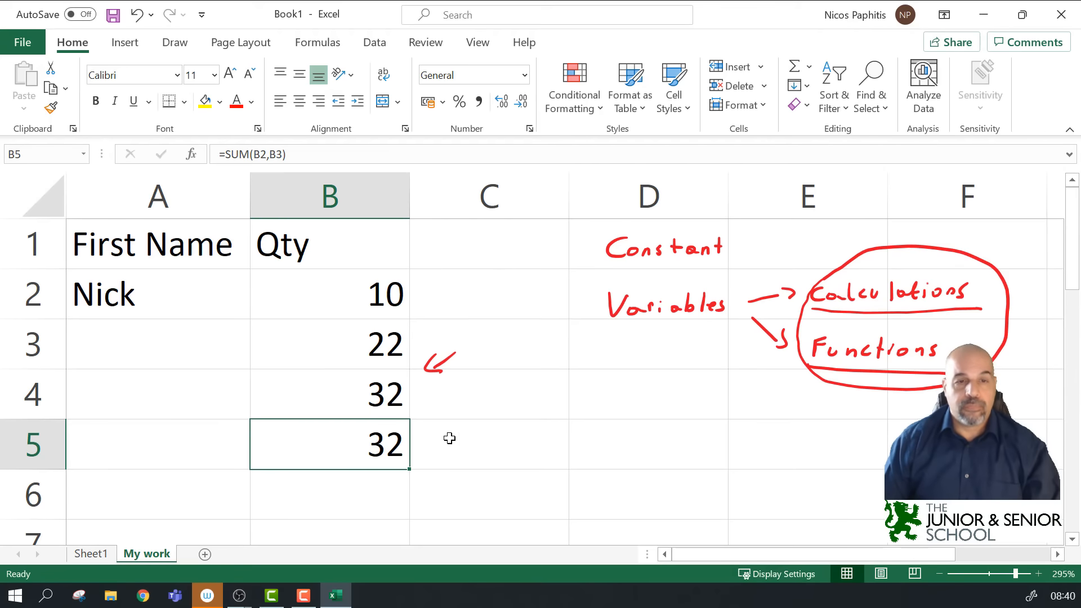
Step: Enter =B5*B2 in B6 so it shows 320 (32 × 10)
click(371, 499)
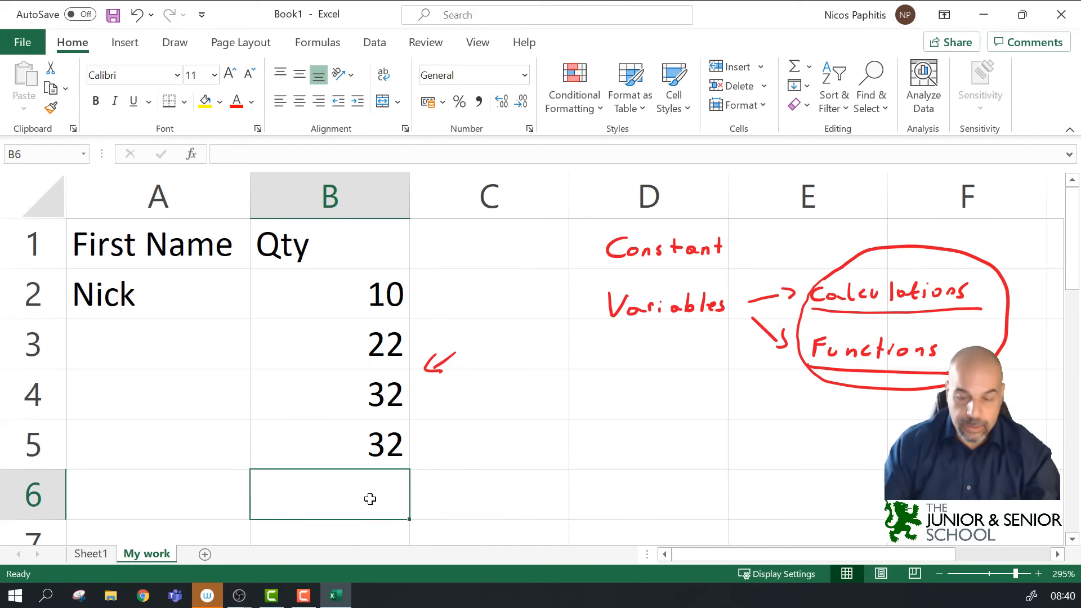
text(=)
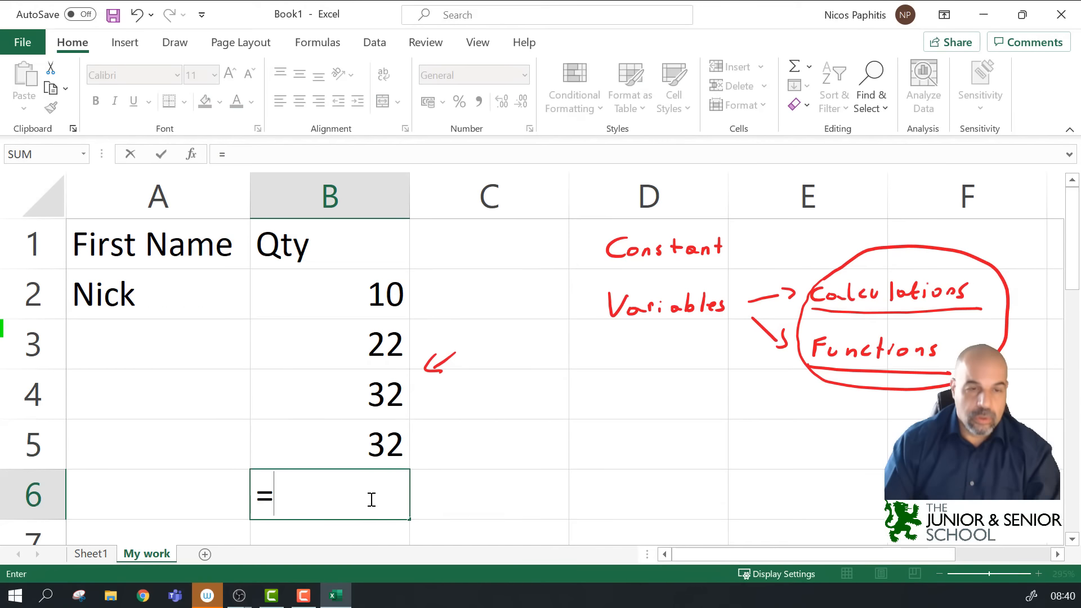
click(366, 440)
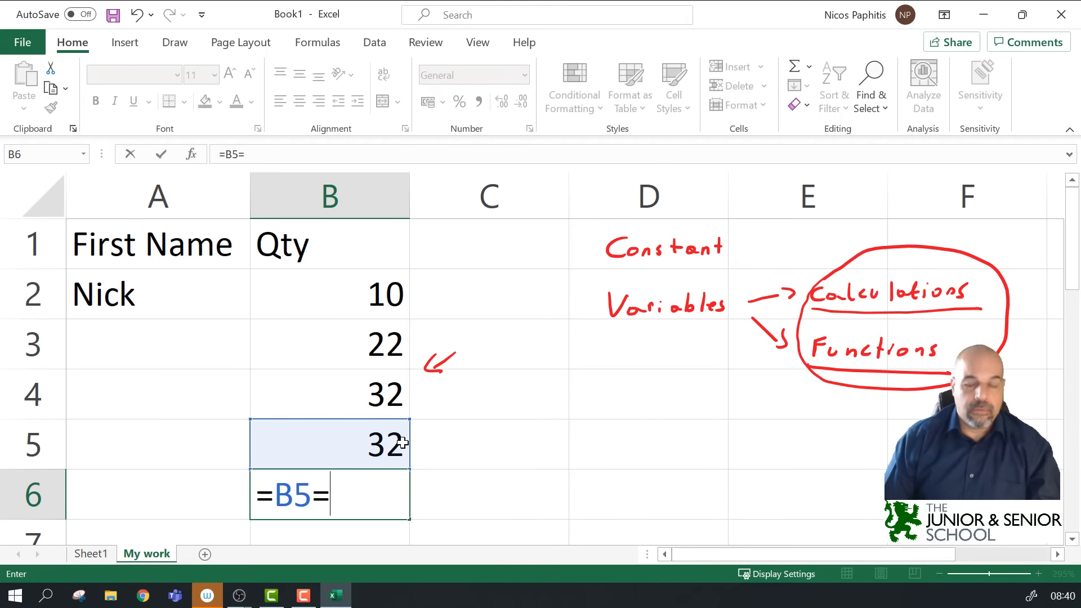
key(BackSpace)
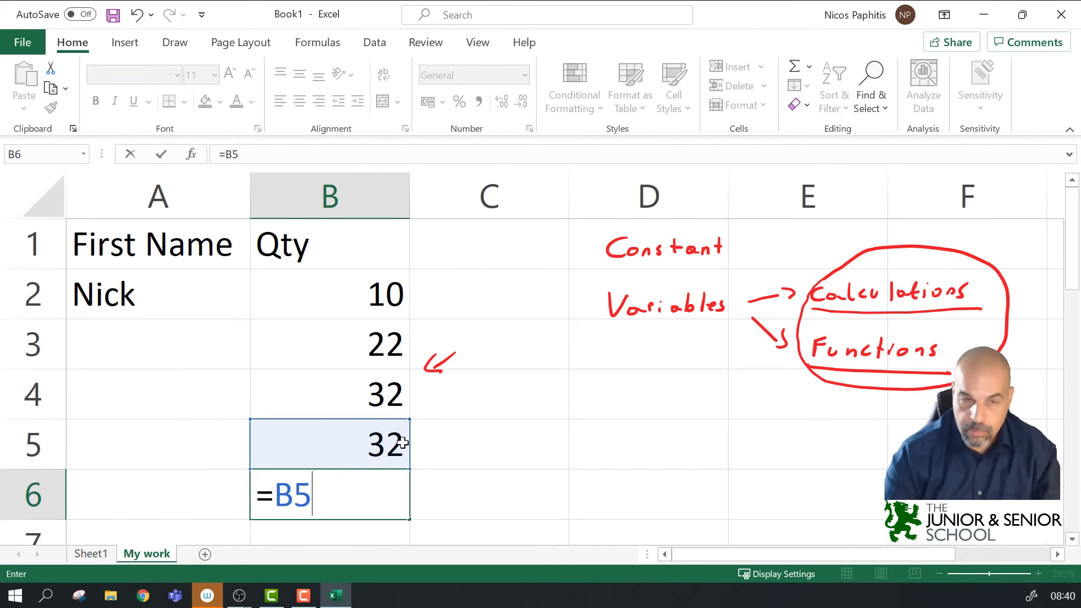
text(*)
click(370, 290)
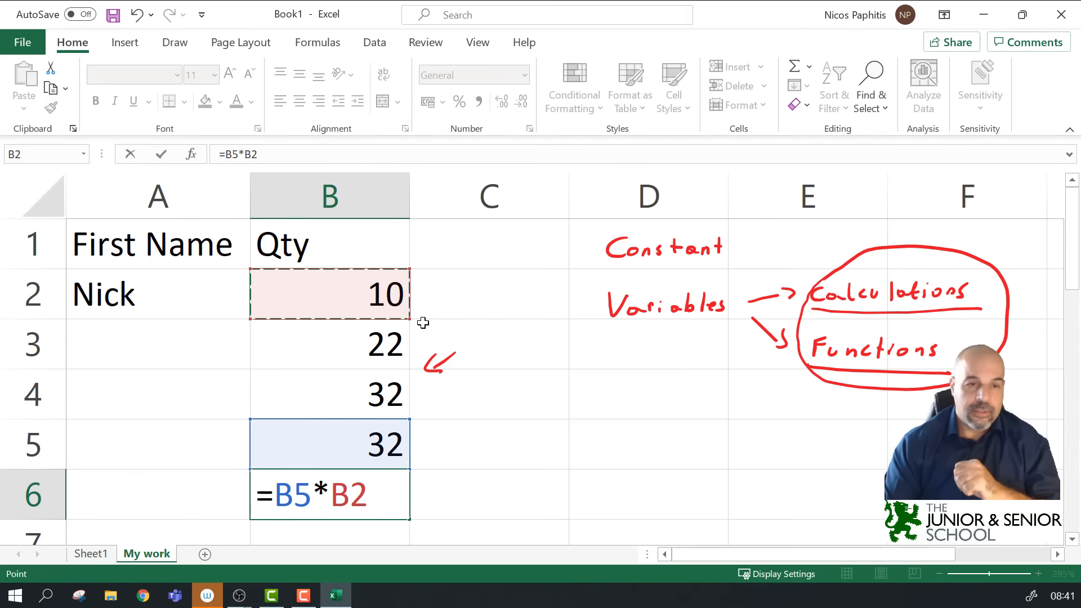
key(Return)
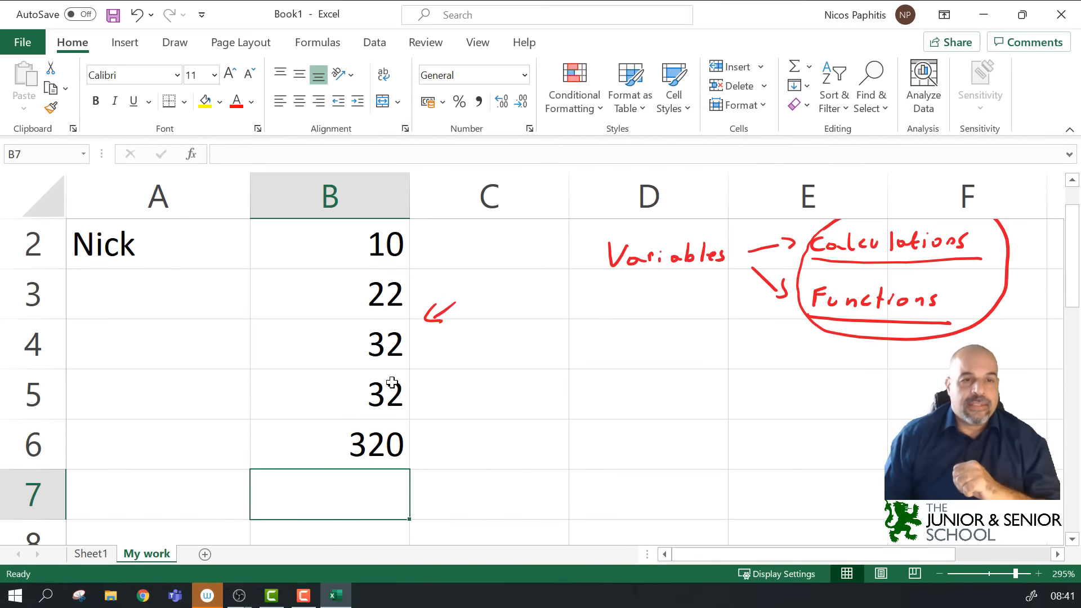
click(376, 399)
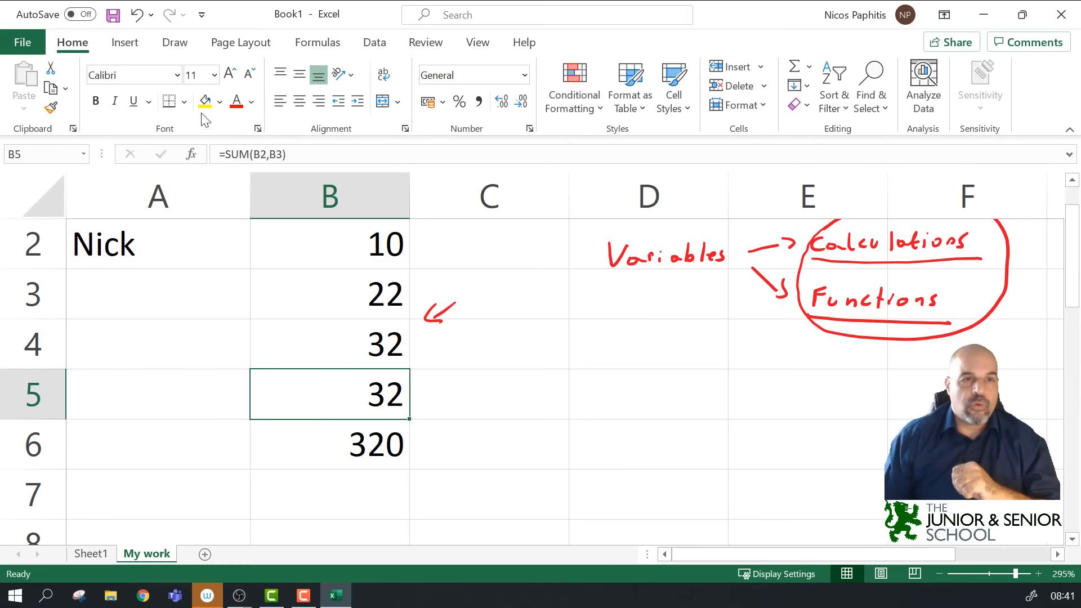
click(229, 154)
double_click(388, 402)
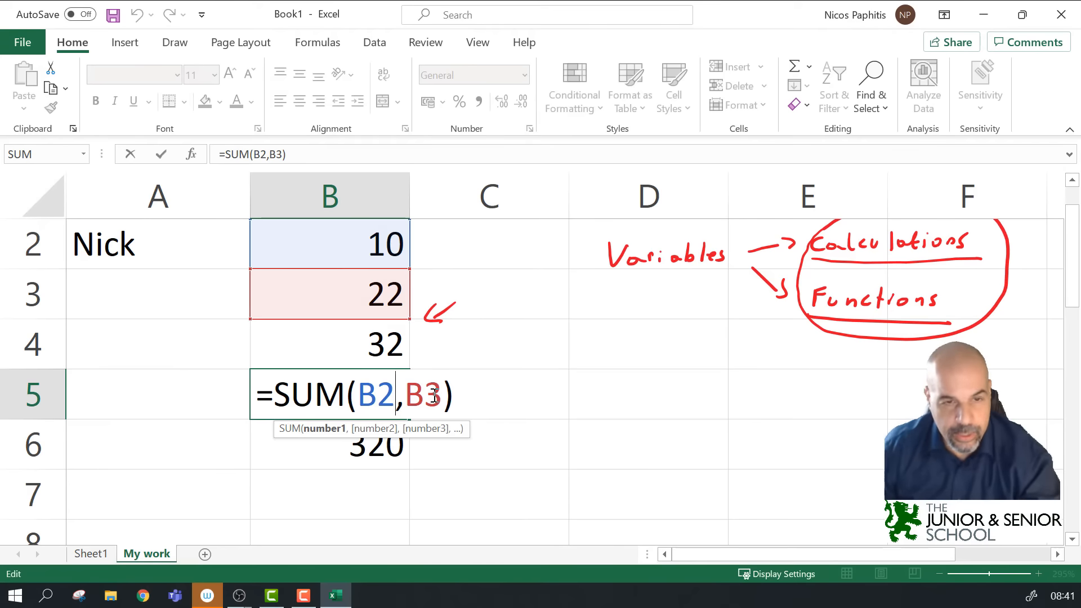
key(Escape)
click(353, 241)
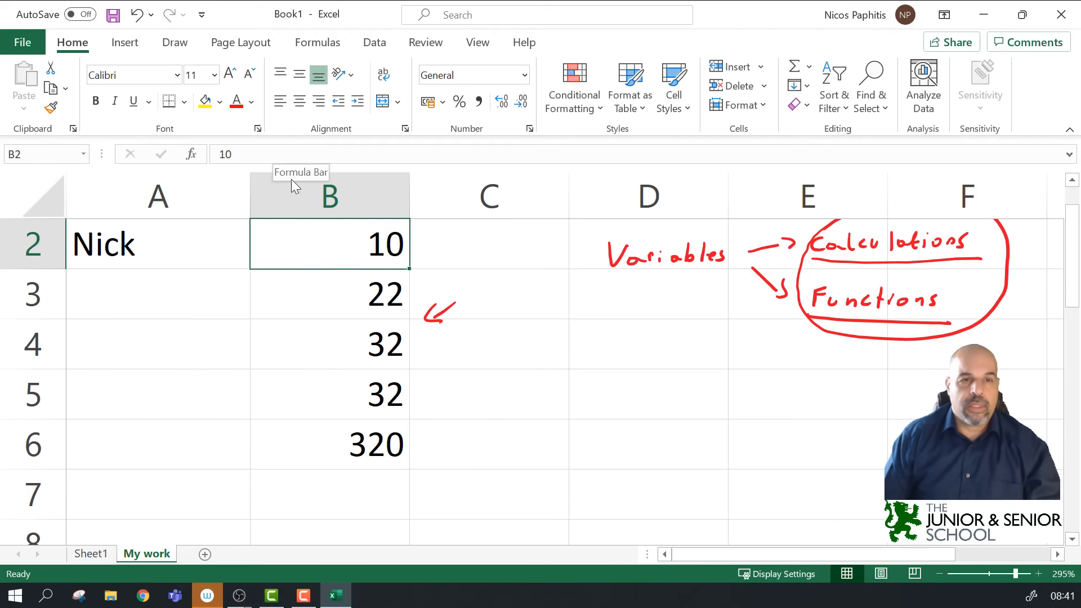
click(379, 444)
click(359, 153)
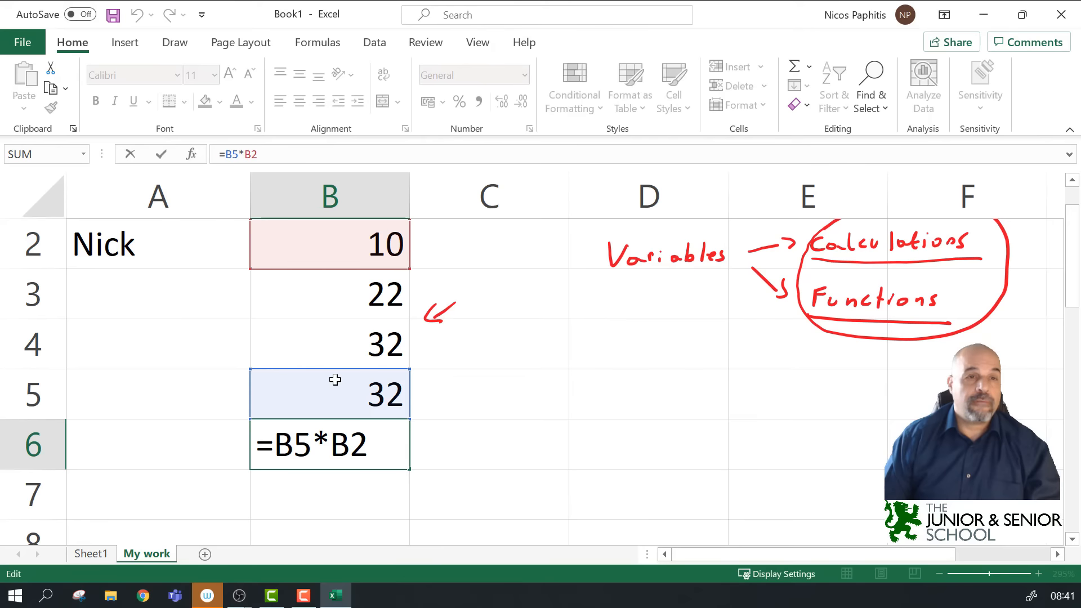
key(ctrl+Return)
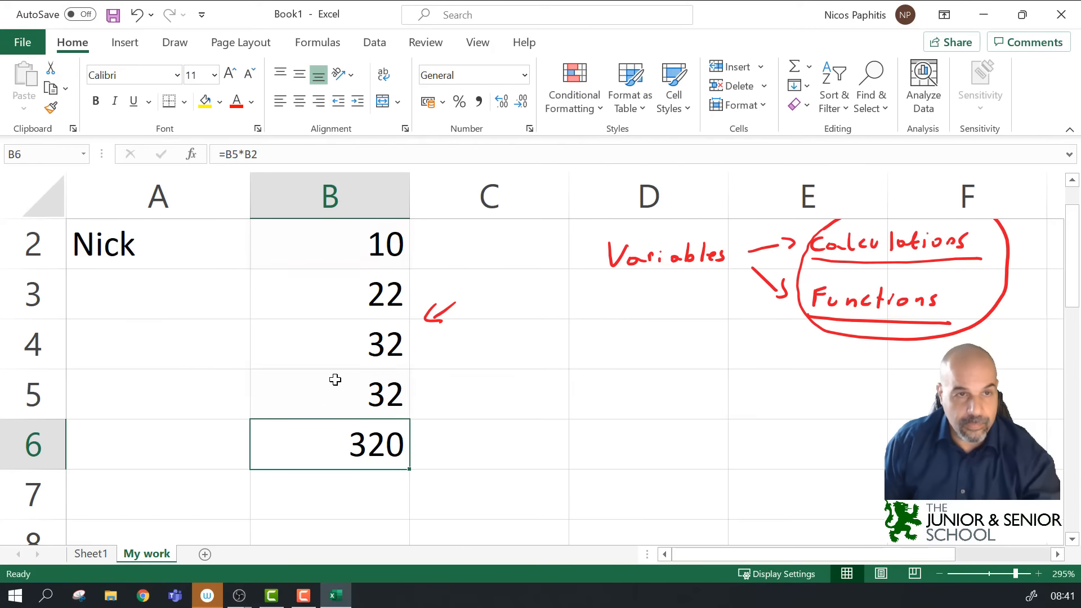
click(376, 384)
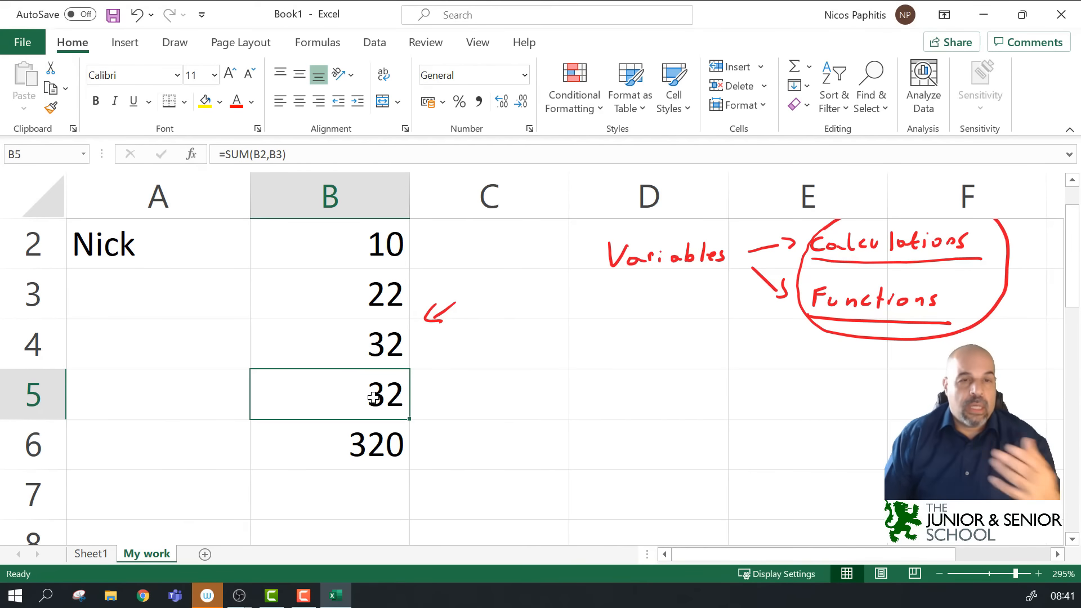
click(371, 453)
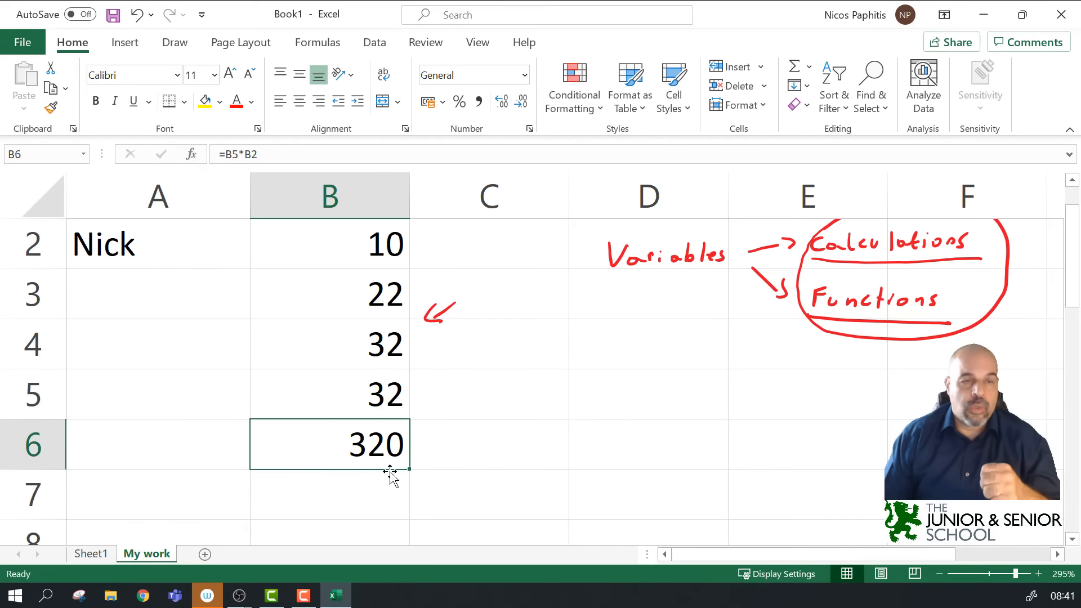
click(317, 151)
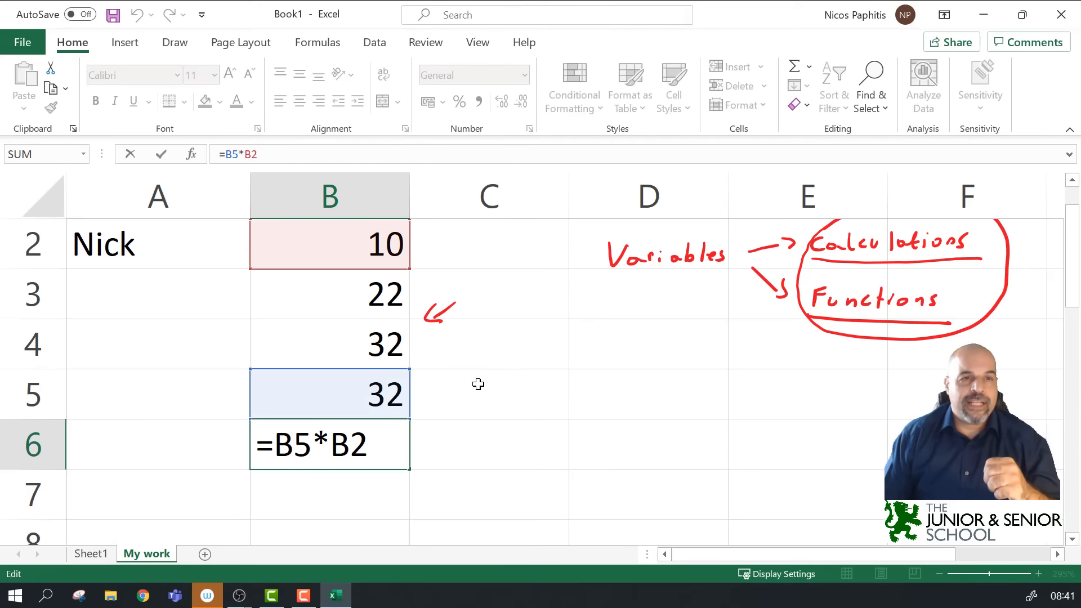
scroll(478, 384, up, 1)
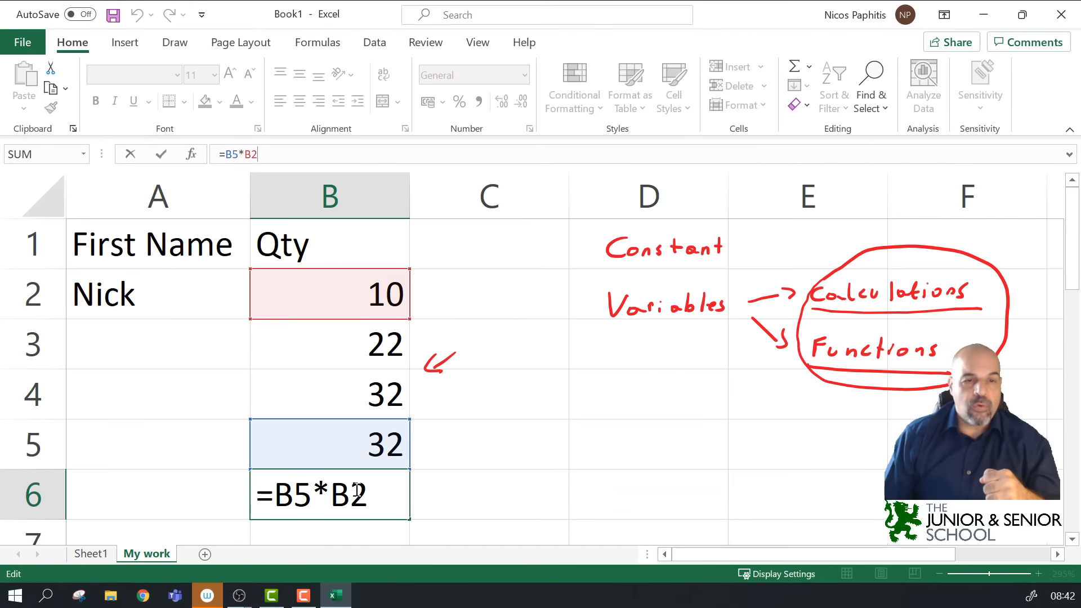
click(324, 488)
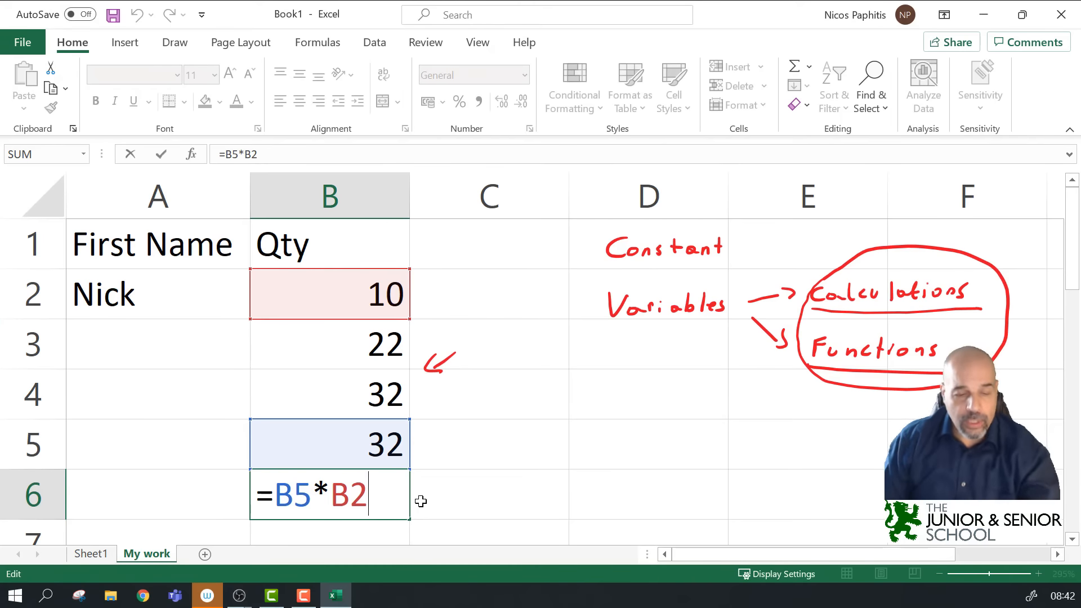
key(ctrl+Return)
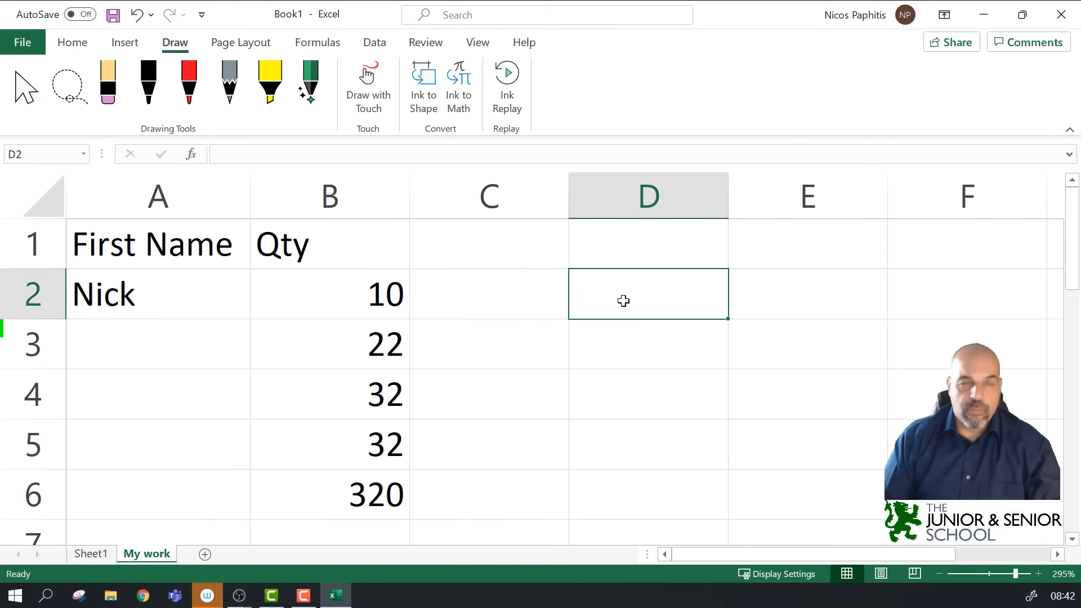
Step: With the red pen, handwrite (2^2×3)+4/2 below the data
click(189, 82)
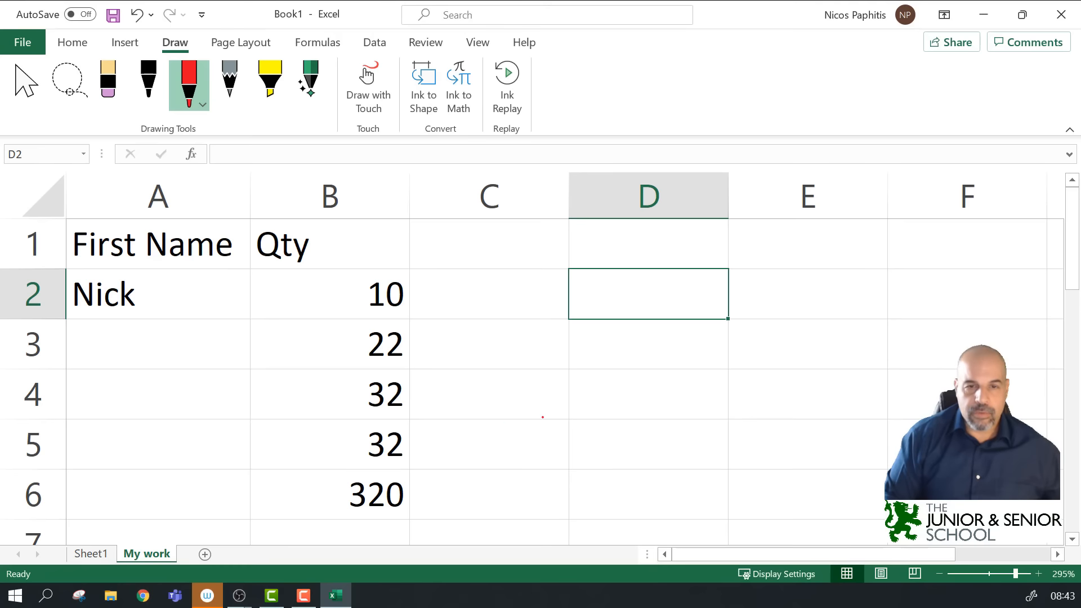
mouse_move(538, 425)
mouse_down()
mouse_move(533, 457)
mouse_move(571, 452)
mouse_up()
mouse_move(583, 428)
mouse_down()
mouse_move(612, 450)
mouse_move(599, 451)
mouse_move(629, 440)
mouse_move(618, 449)
mouse_move(692, 446)
mouse_move(683, 456)
mouse_move(670, 435)
mouse_move(759, 448)
mouse_up()
click(662, 441)
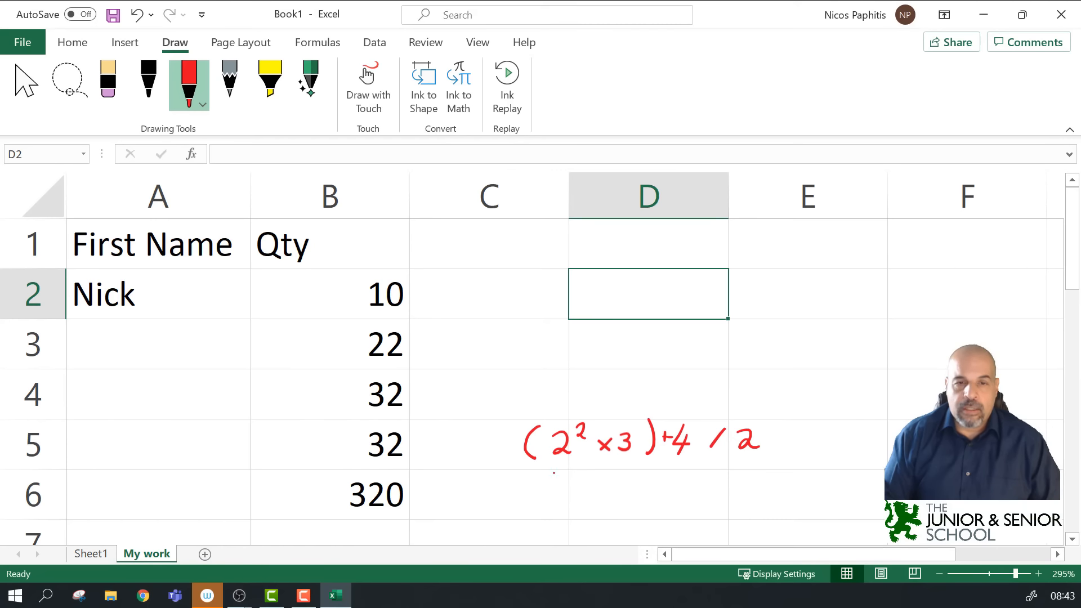
Step: Ink the working beneath it: 4×3 = 12, 4/2 = 2, and 12 + 2
mouse_move(545, 479)
mouse_down()
mouse_move(544, 494)
mouse_move(575, 488)
mouse_up()
mouse_move(574, 480)
mouse_down()
mouse_move(567, 487)
mouse_move(582, 490)
mouse_up()
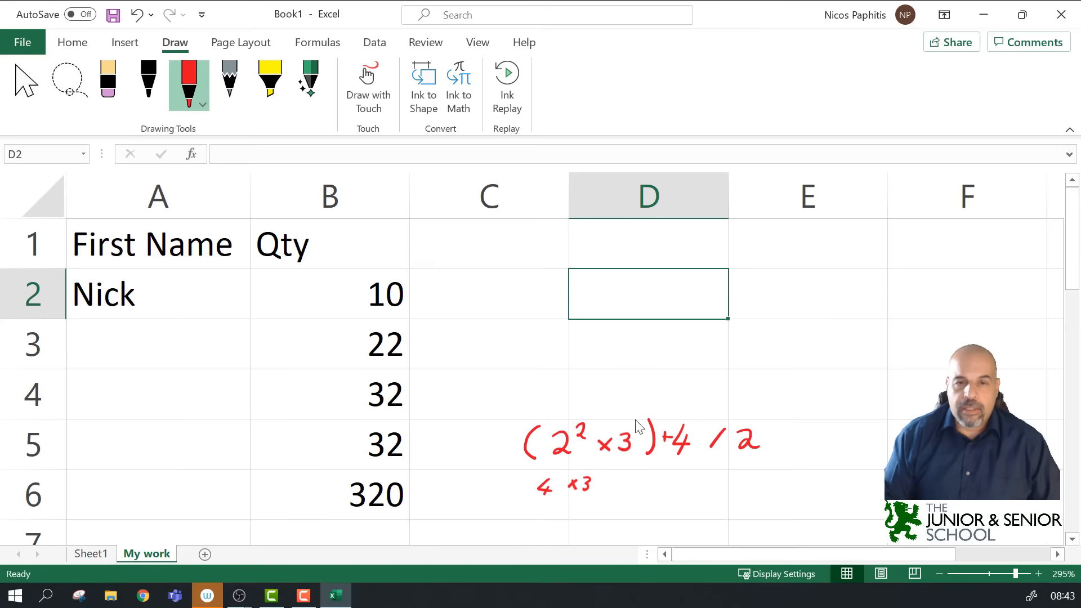
mouse_move(564, 504)
mouse_down()
mouse_move(563, 517)
mouse_move(590, 516)
mouse_up()
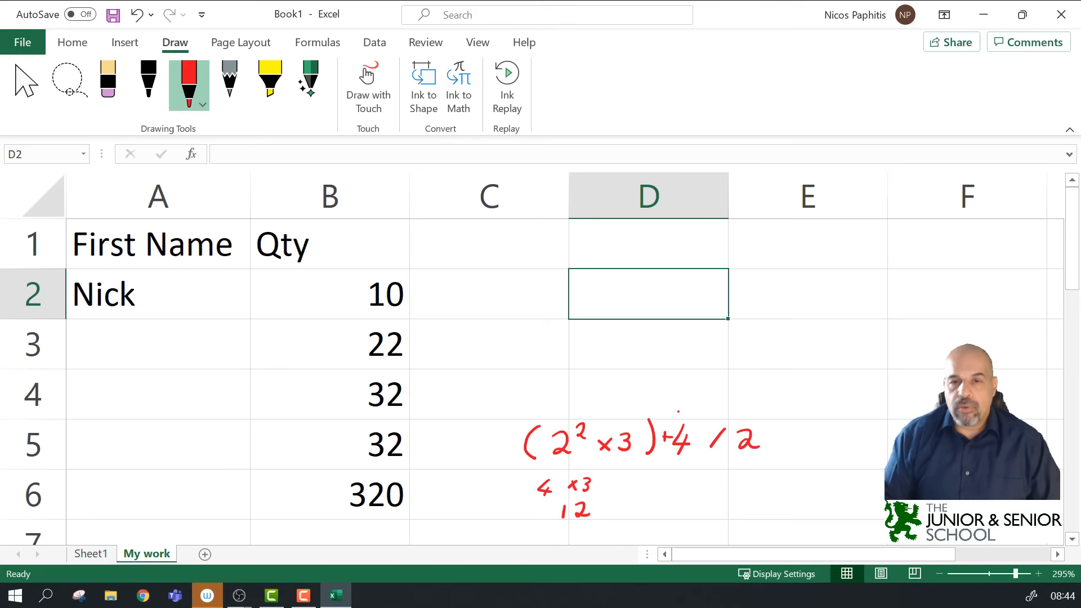
mouse_move(676, 409)
mouse_down()
mouse_move(753, 400)
mouse_move(761, 416)
mouse_up()
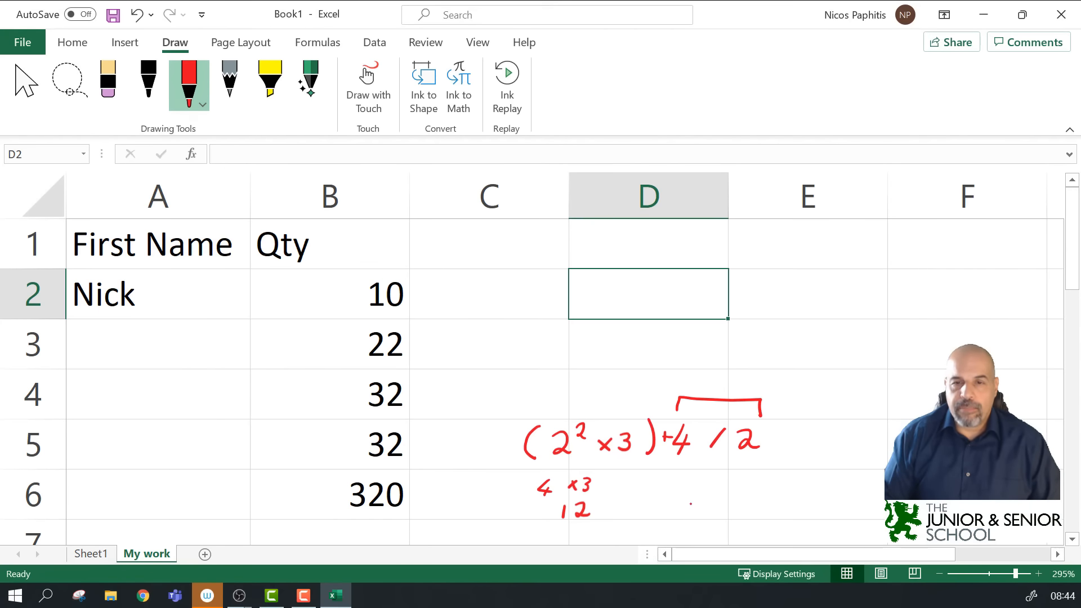
drag(697, 494, 710, 507)
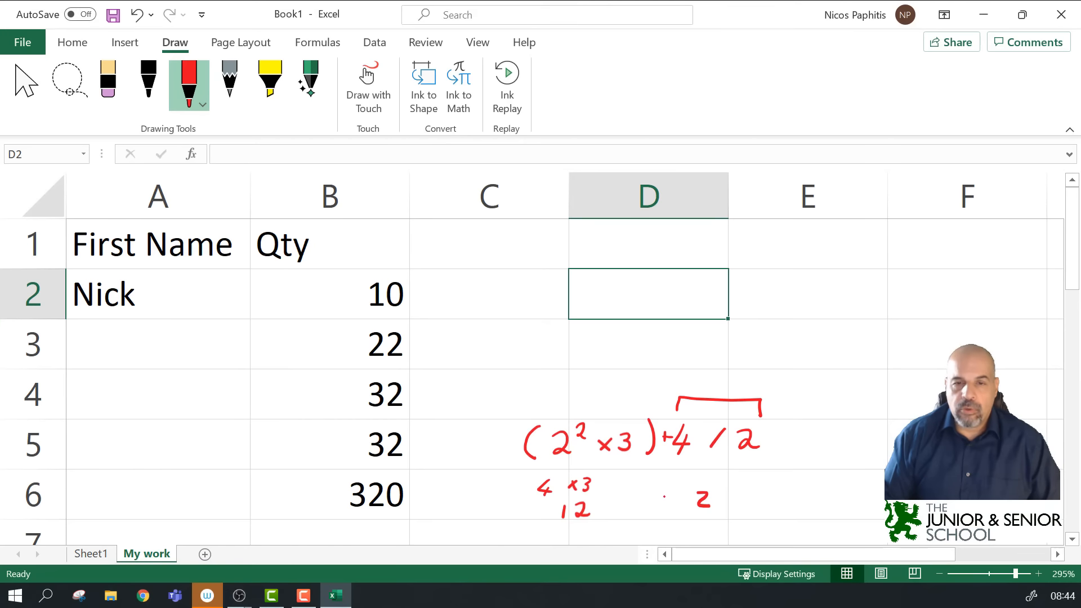
mouse_move(644, 493)
mouse_down()
mouse_move(643, 510)
mouse_move(652, 502)
mouse_move(643, 538)
mouse_move(667, 533)
mouse_up()
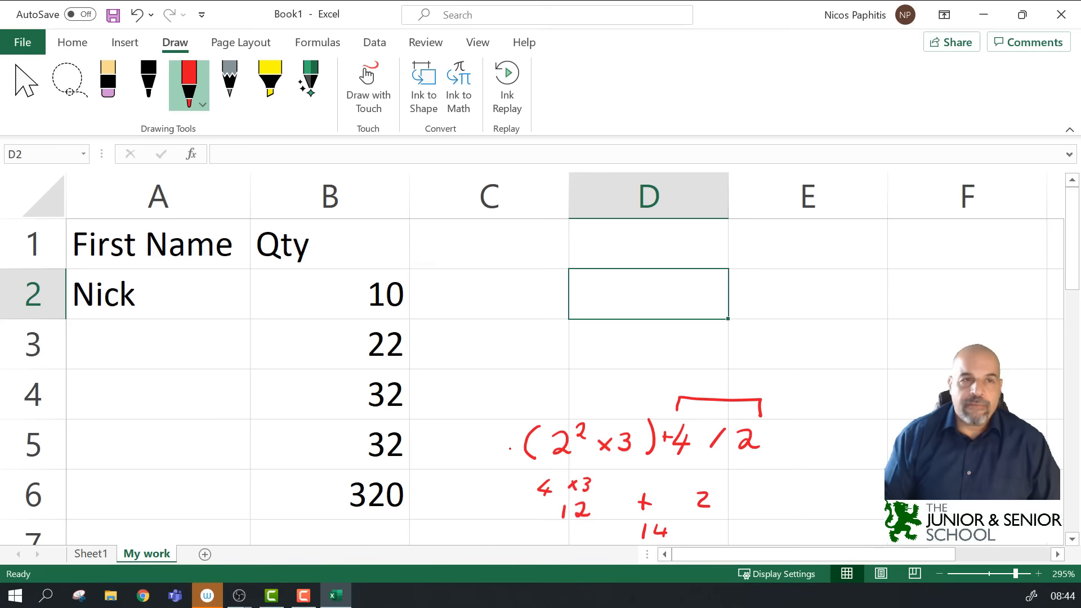
click(110, 90)
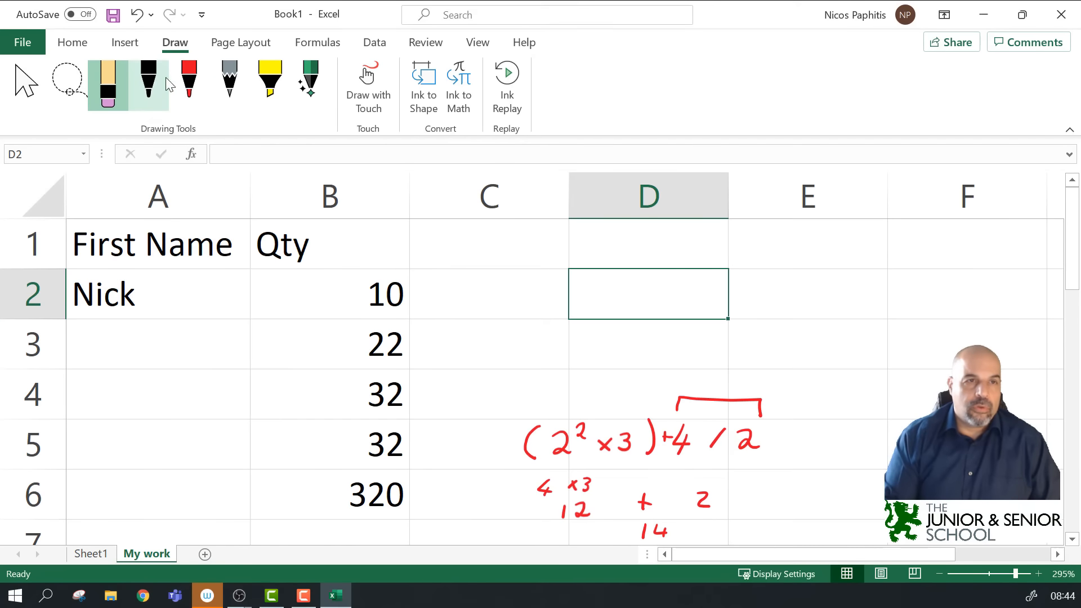
Step: Draw black brackets around the expression, then undo them
click(148, 82)
drag(696, 414, 686, 455)
drag(518, 420, 517, 463)
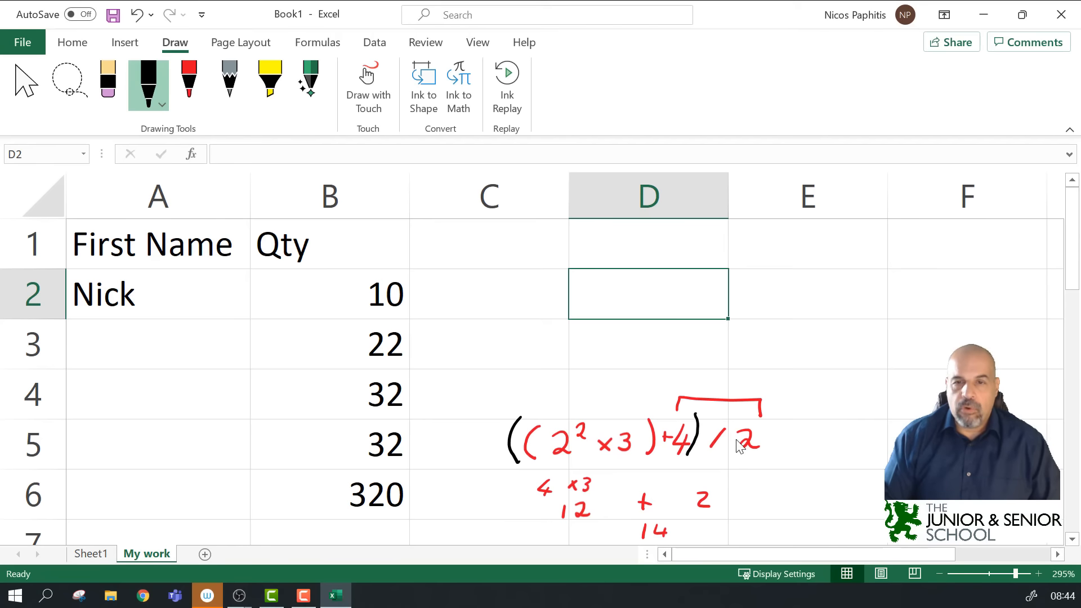
key(ctrl+z)
key(ctrl+z)
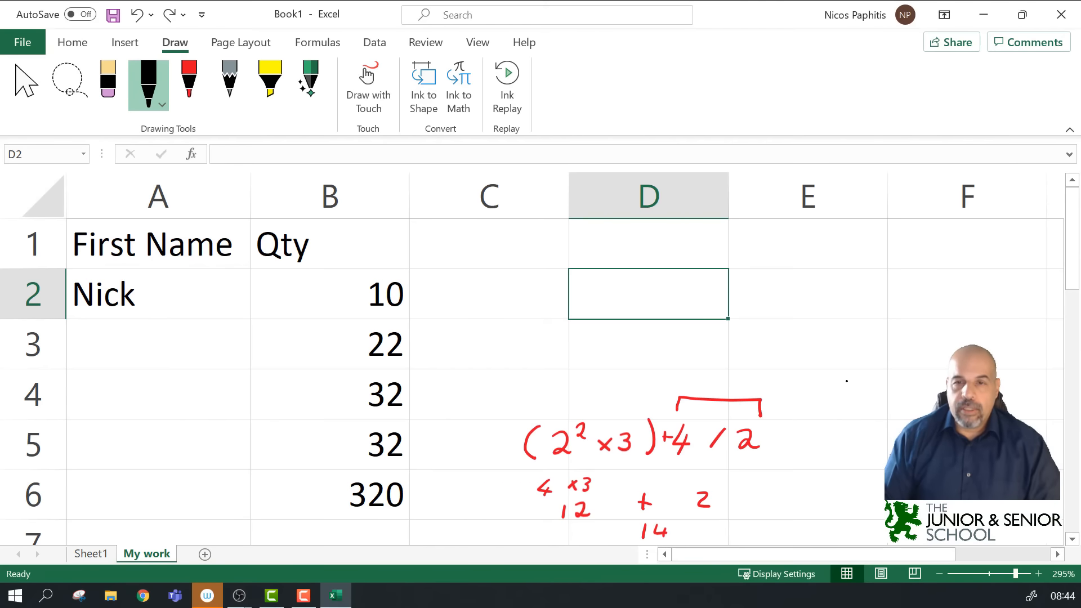
Step: Start a black ^ operator-order list in column E, then lasso-select the old red ink
mouse_move(827, 396)
mouse_down()
mouse_move(846, 394)
mouse_move(843, 430)
mouse_move(831, 431)
mouse_move(850, 419)
mouse_move(831, 454)
mouse_move(839, 480)
mouse_up()
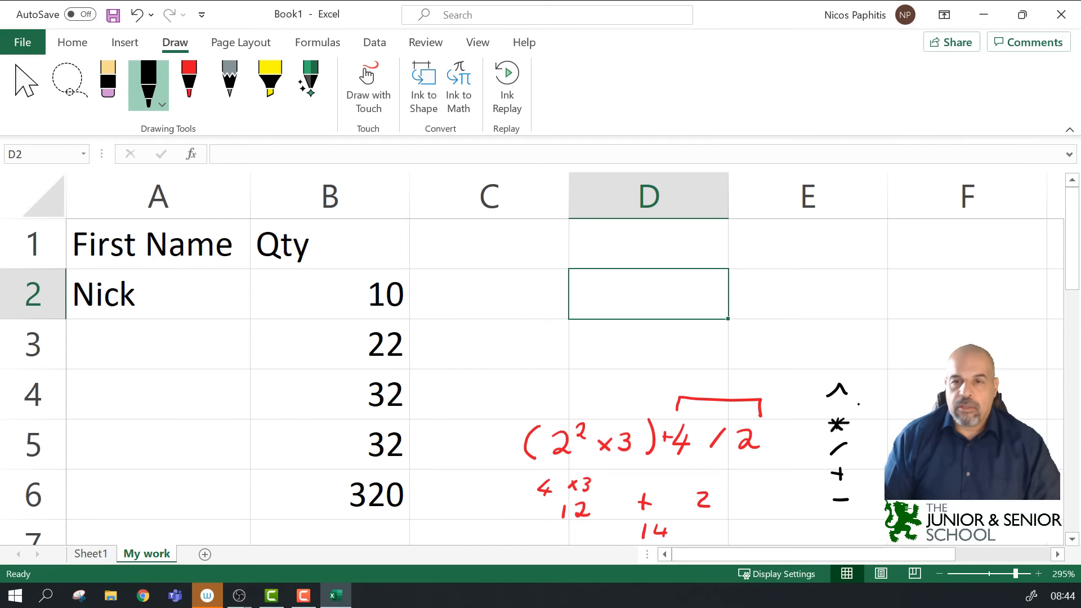
drag(852, 406, 874, 402)
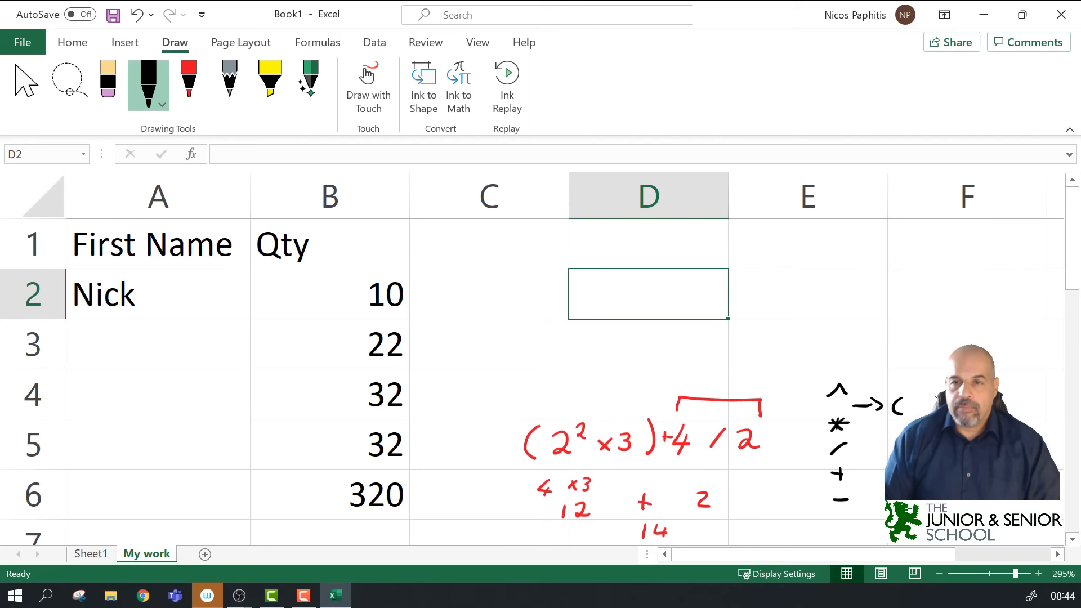
click(68, 85)
drag(539, 386, 523, 495)
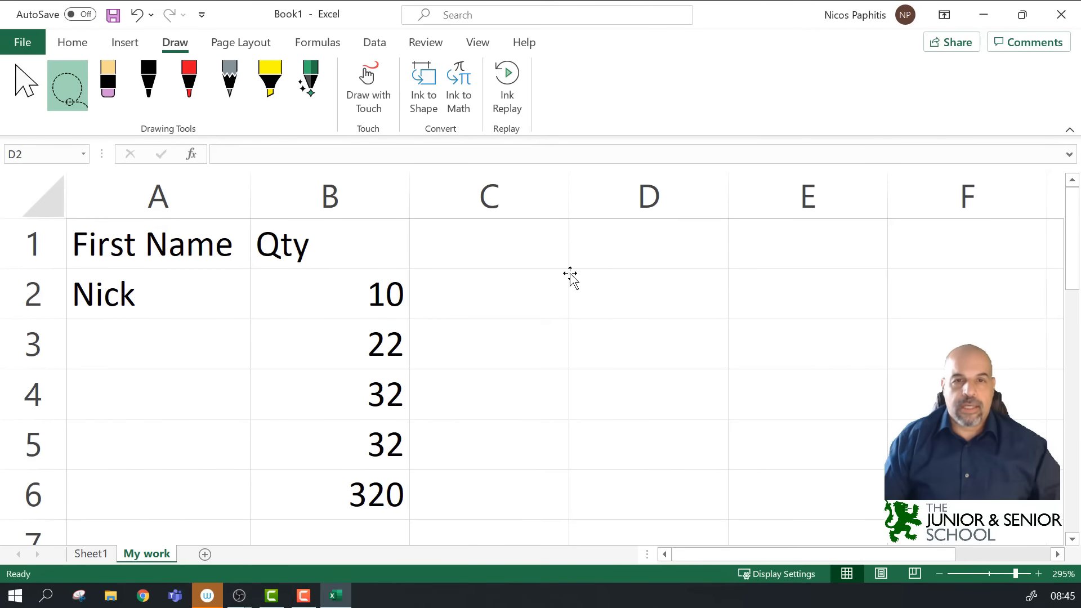
Step: Handwrite 5 = 2 + 3 in red ink below D2
click(634, 288)
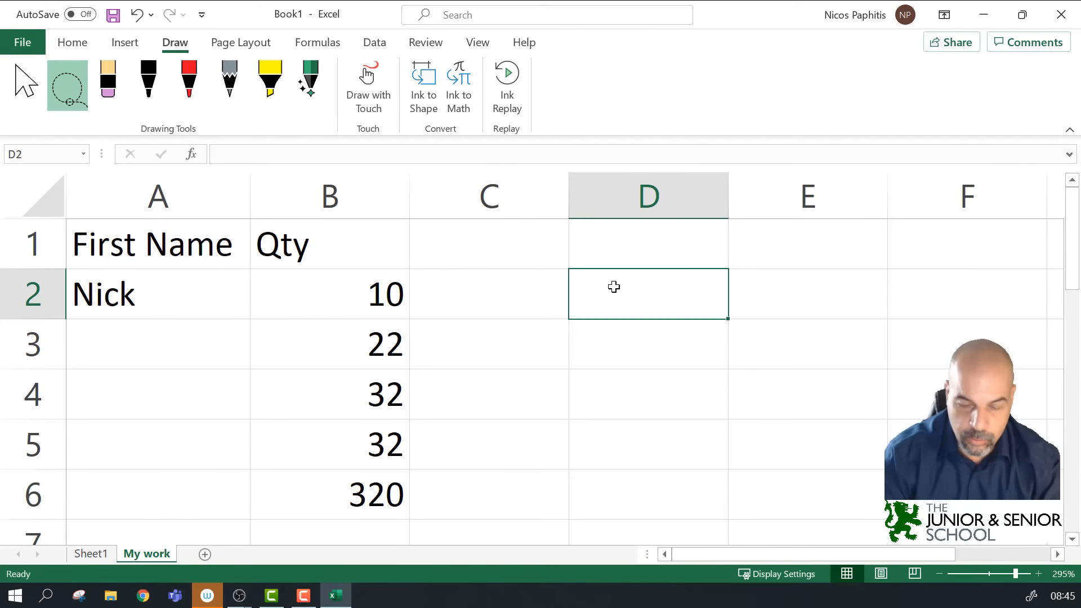
text(=)
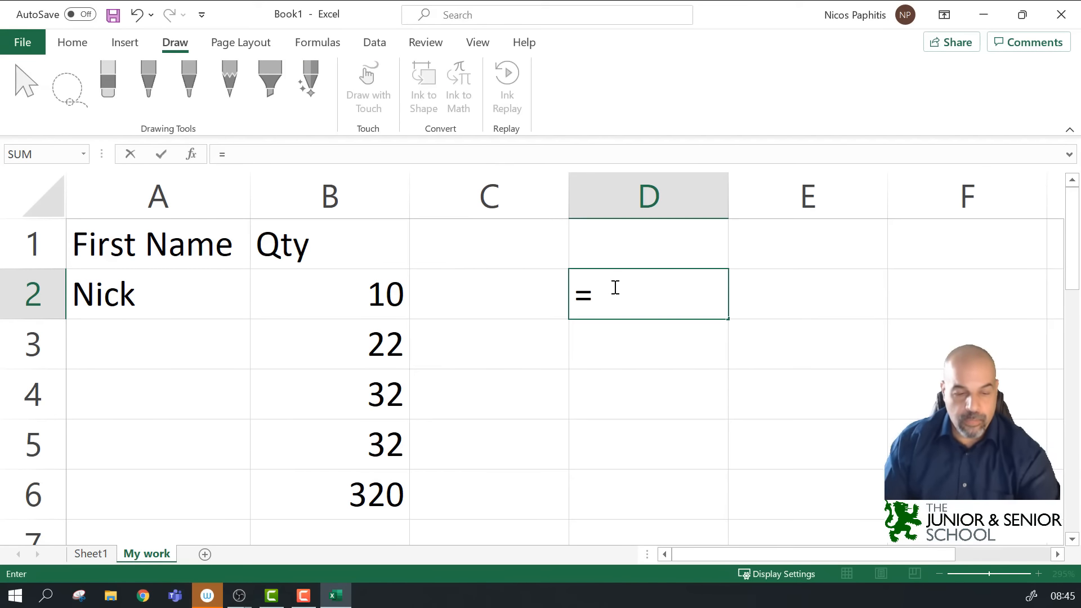
key(Escape)
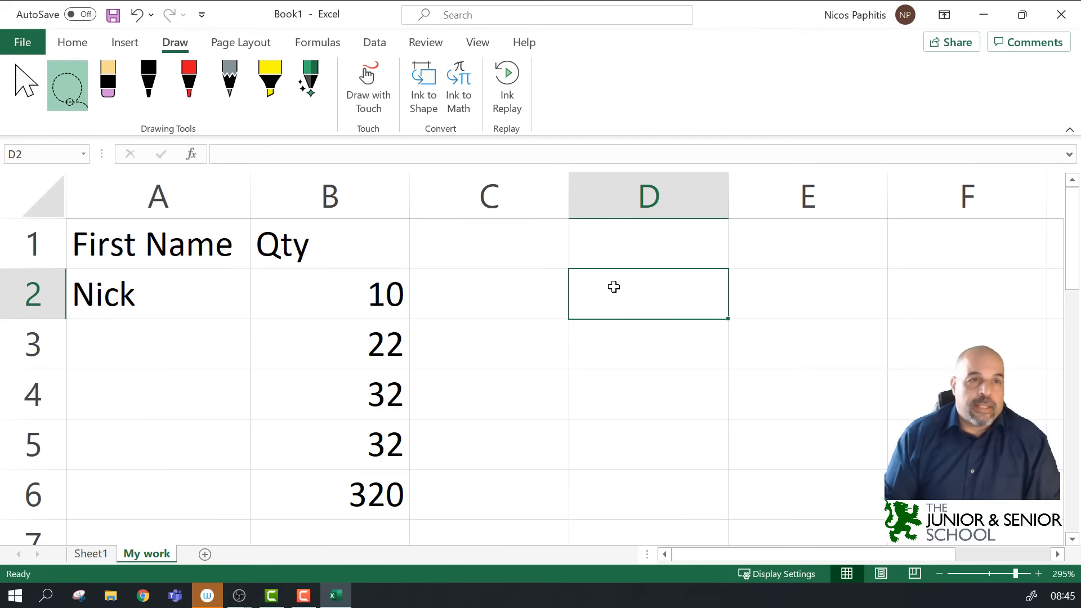
click(189, 84)
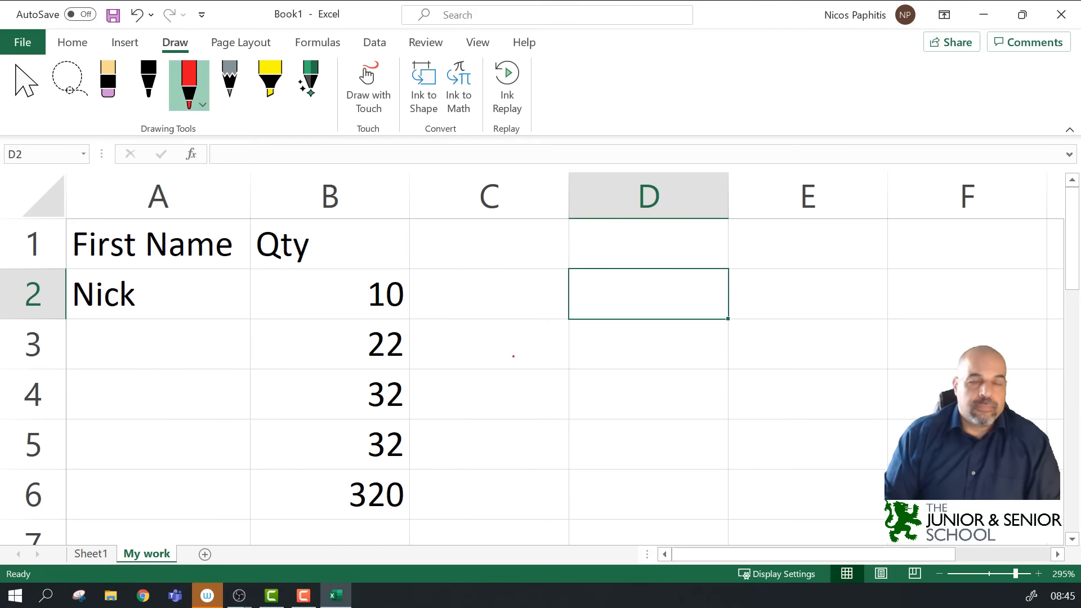
mouse_move(637, 389)
mouse_down()
mouse_move(642, 406)
mouse_move(655, 388)
mouse_move(684, 400)
mouse_up()
drag(671, 409, 756, 401)
mouse_move(747, 391)
mouse_down()
mouse_move(747, 418)
mouse_move(763, 410)
mouse_up()
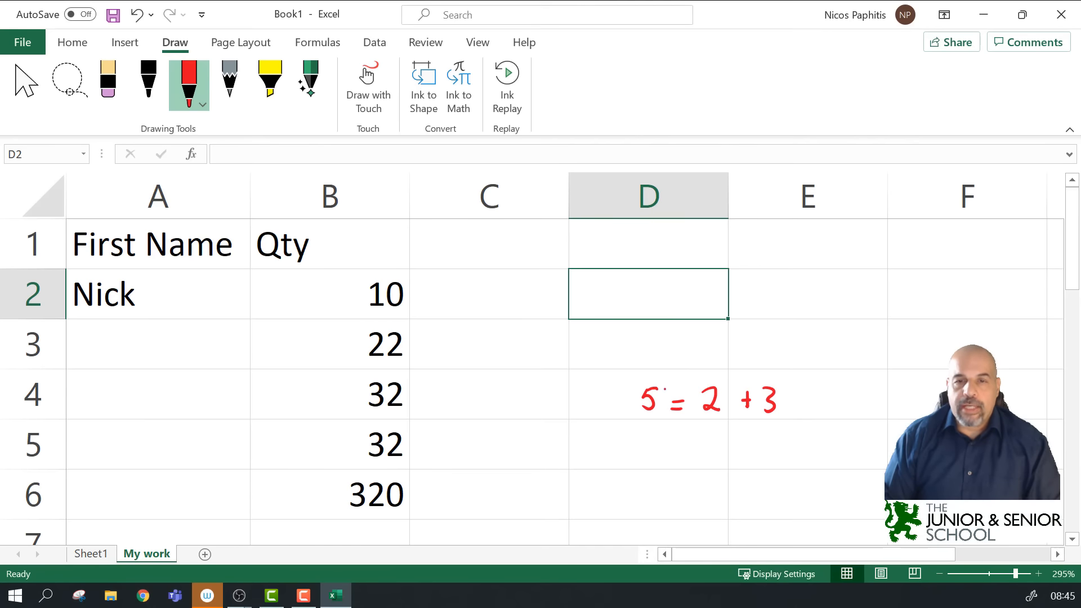
Step: Label the sides L and R, bracket 2 + 3, and draw an arrow at the equals sign
mouse_move(642, 355)
mouse_down()
mouse_move(638, 368)
mouse_move(650, 368)
mouse_up()
mouse_move(746, 352)
mouse_down()
mouse_move(748, 367)
mouse_move(758, 363)
mouse_up()
mouse_move(700, 385)
mouse_down()
mouse_move(786, 377)
mouse_move(791, 386)
mouse_up()
mouse_move(674, 439)
mouse_down()
mouse_move(674, 425)
mouse_move(681, 431)
mouse_up()
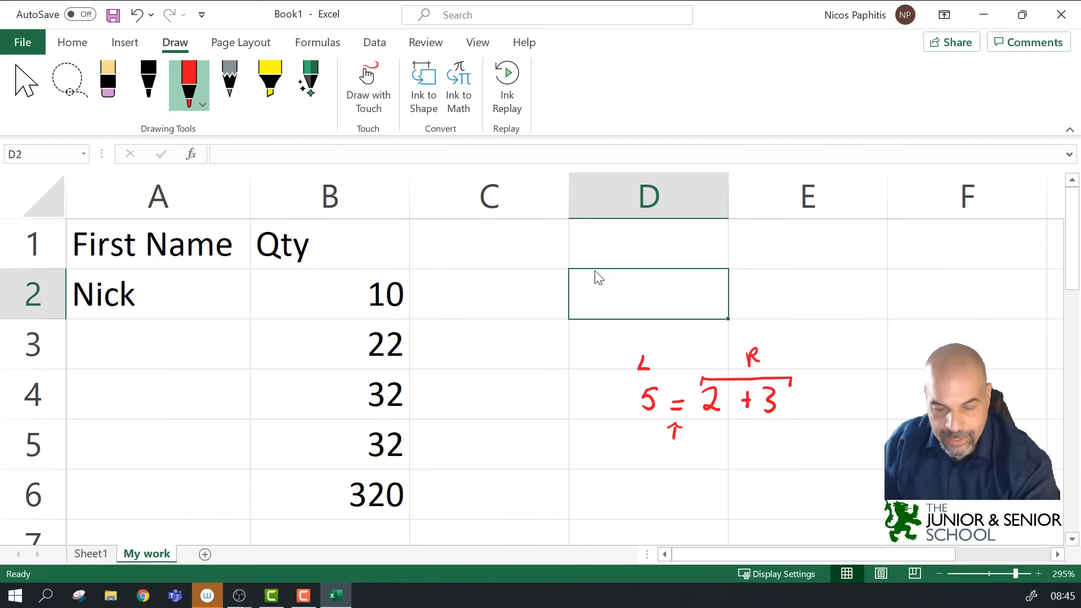
Step: Correct D2's entry from =5+3 to =2+3 and commit it
text(=)
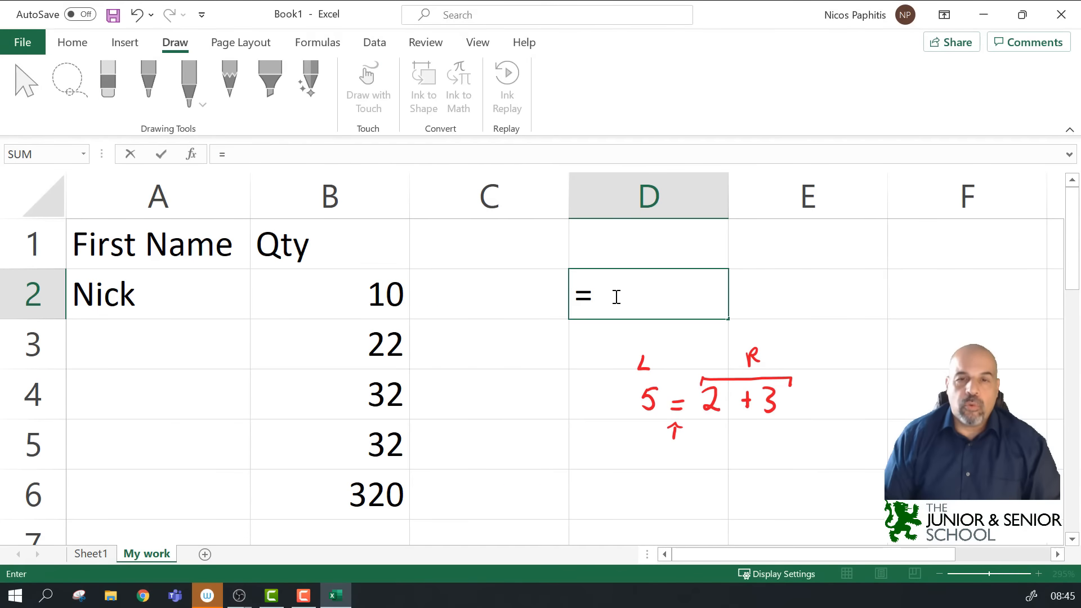
text(5+3)
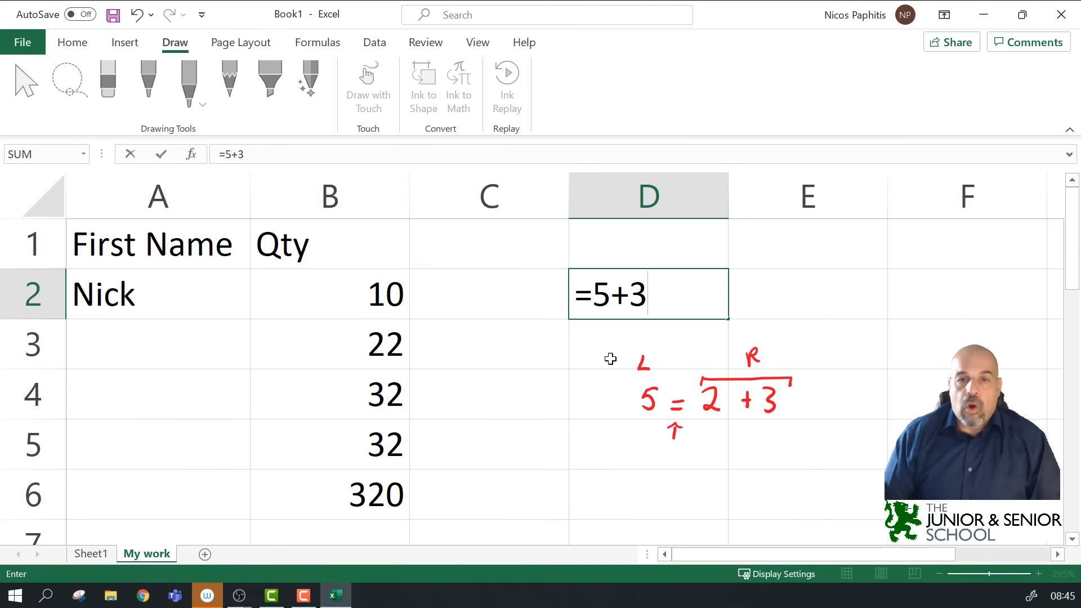
key(BackSpace)
key(BackSpace)
key(BackSpace)
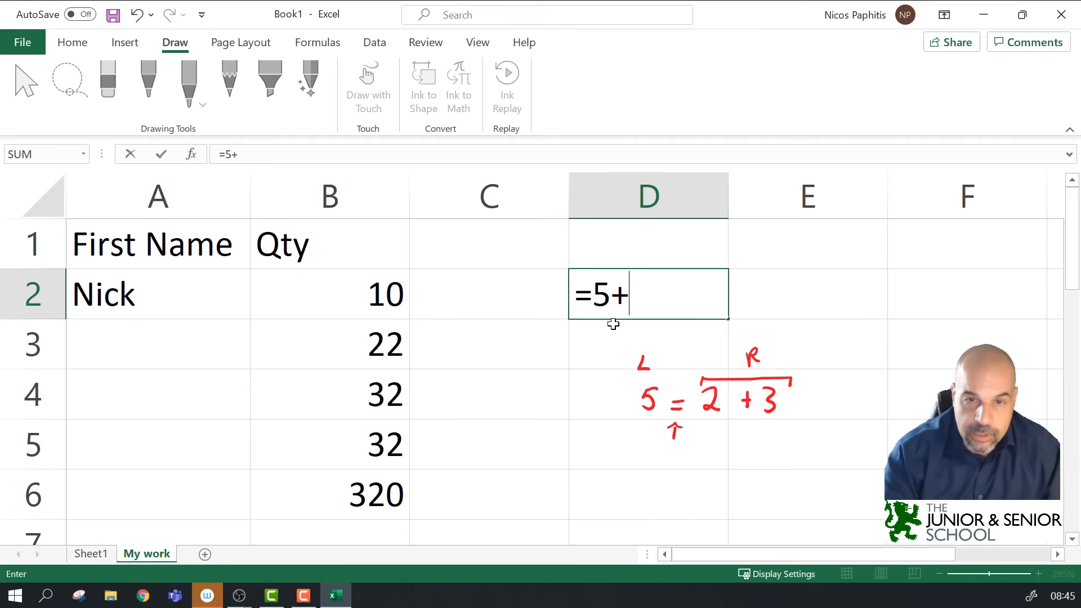
text(2+3)
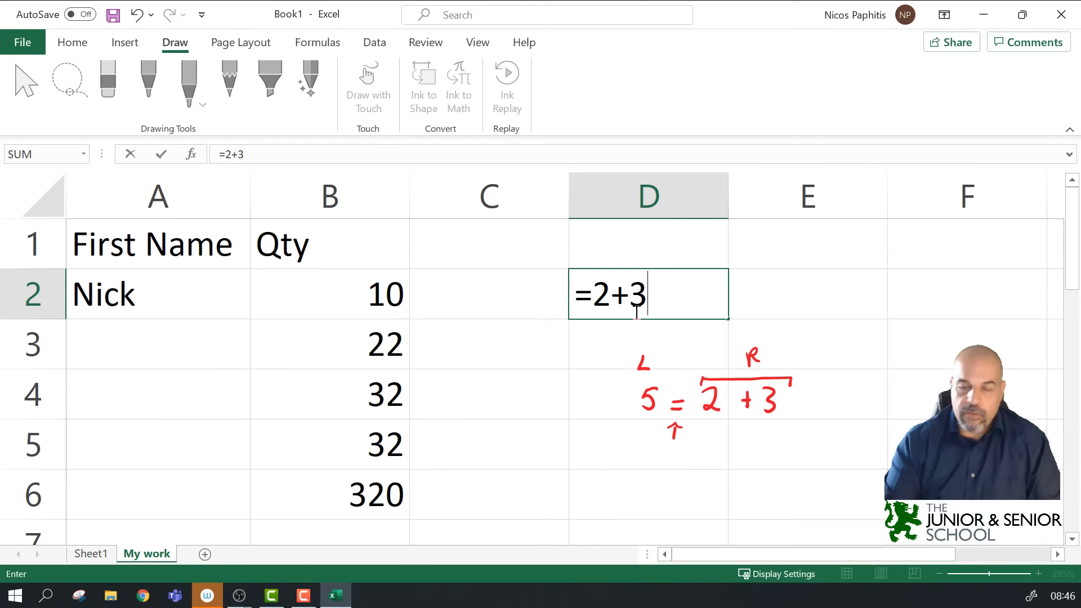
key(Return)
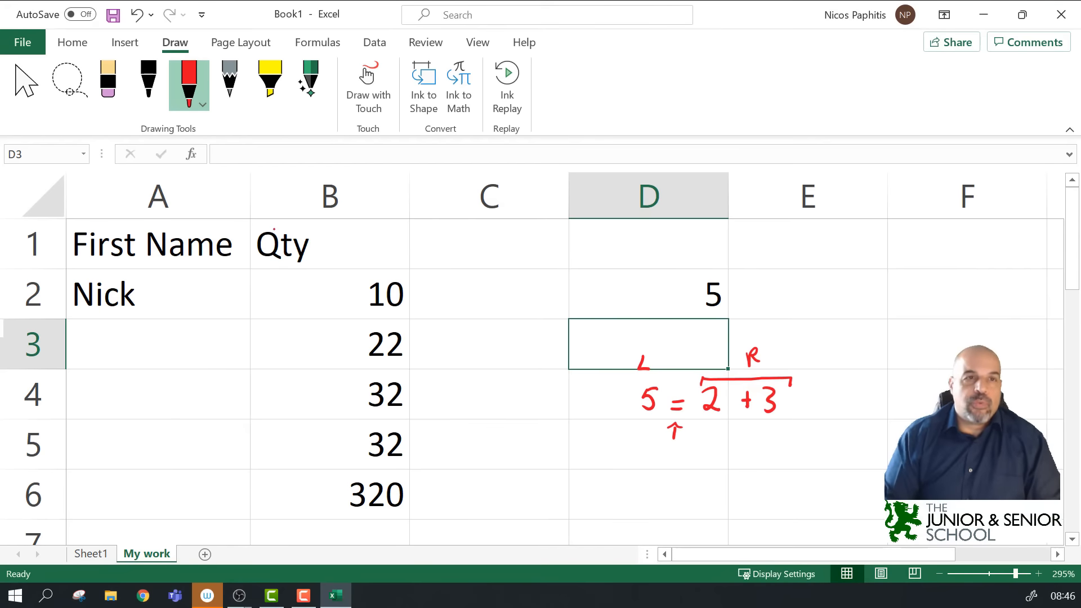
Step: Ink the note D2 = 2 + 3 in column E, then lasso-select all the red ink
mouse_move(827, 285)
mouse_down()
mouse_move(825, 307)
mouse_move(940, 304)
mouse_move(947, 294)
mouse_move(959, 303)
mouse_up()
mouse_move(887, 312)
mouse_down()
mouse_move(886, 337)
mouse_move(900, 313)
mouse_up()
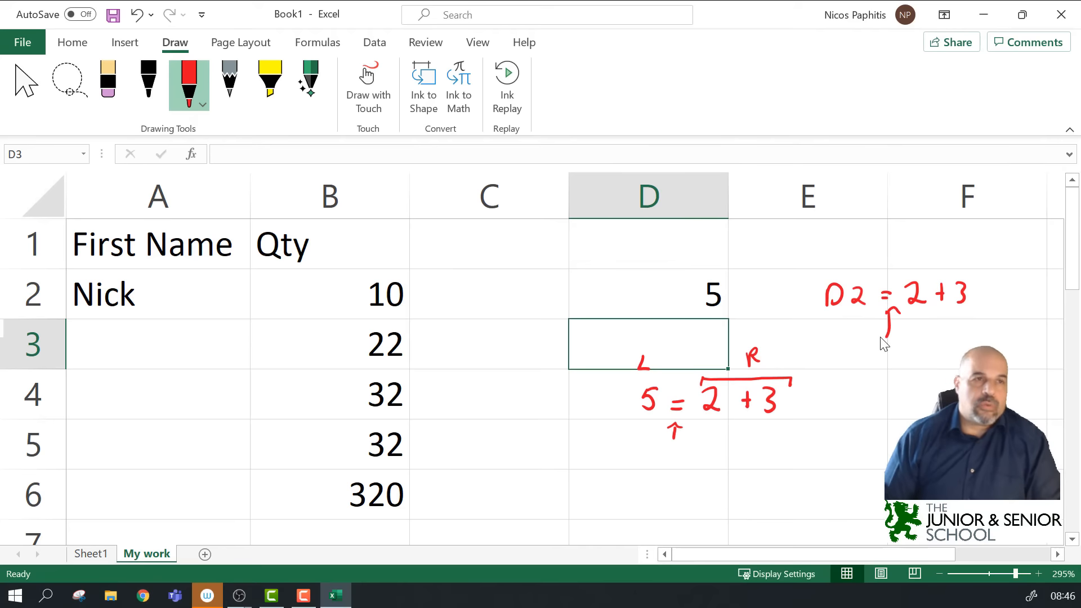
click(70, 79)
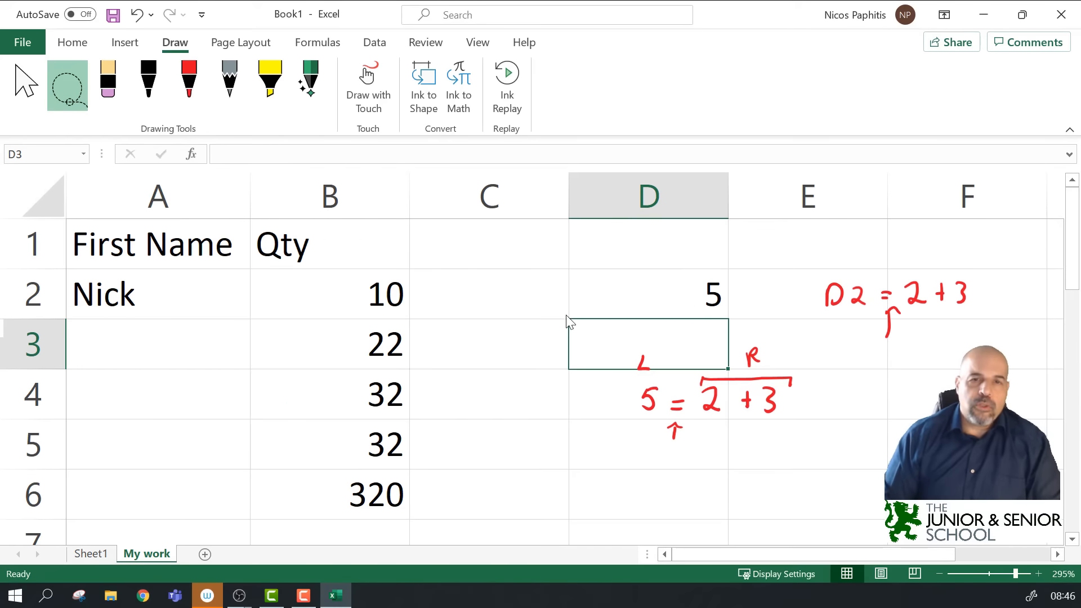
mouse_move(570, 292)
mouse_down()
mouse_move(738, 485)
mouse_move(1013, 302)
mouse_move(813, 237)
mouse_move(562, 289)
mouse_up()
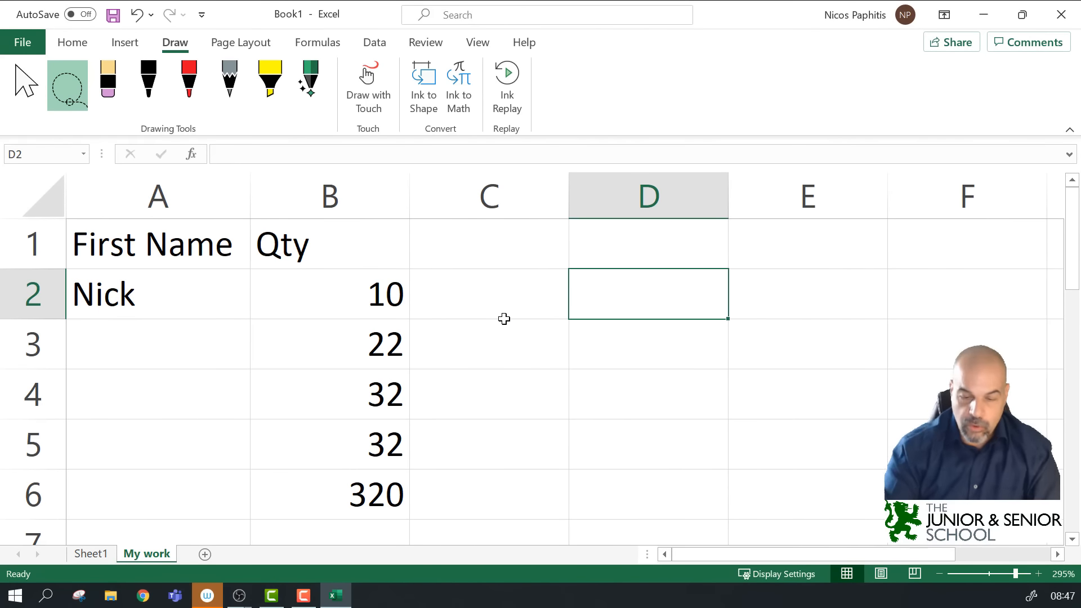
Step: Enter =(2^2*3)+4/2 in D2 so it displays 14
text(=)
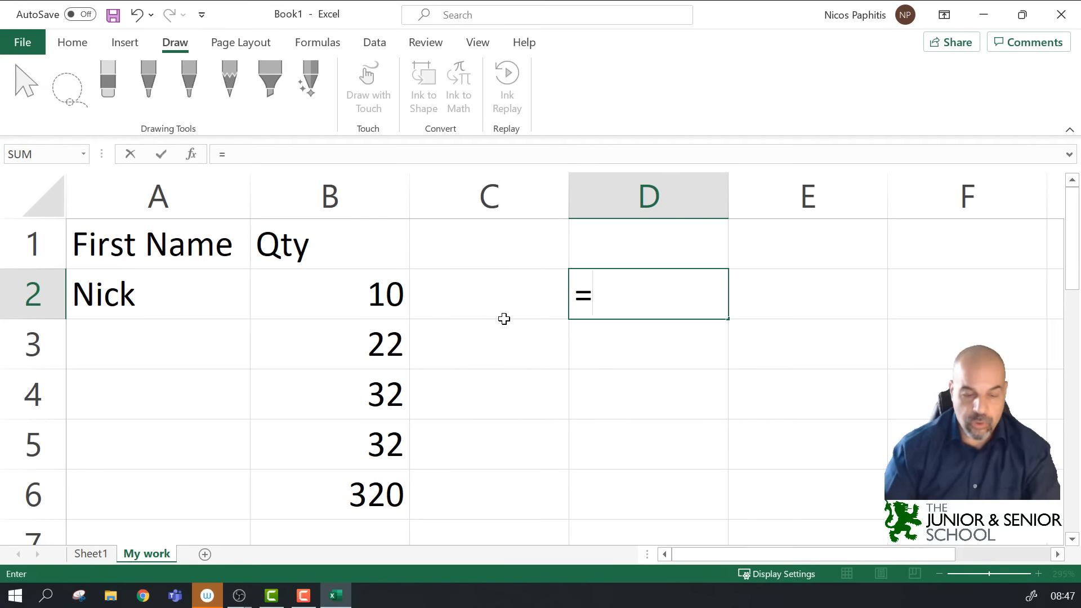
text(()
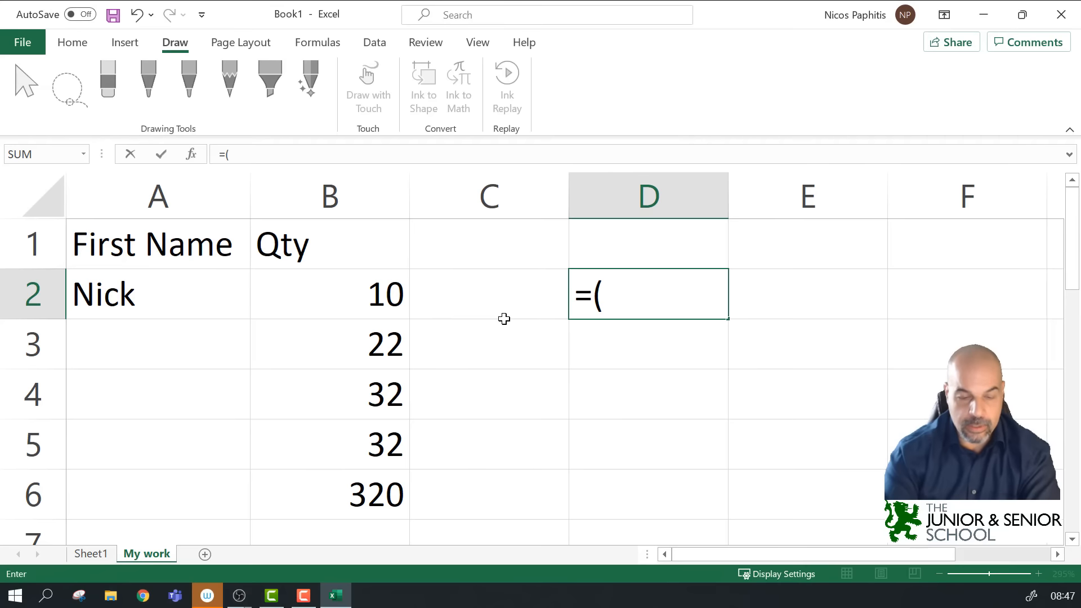
text(2)
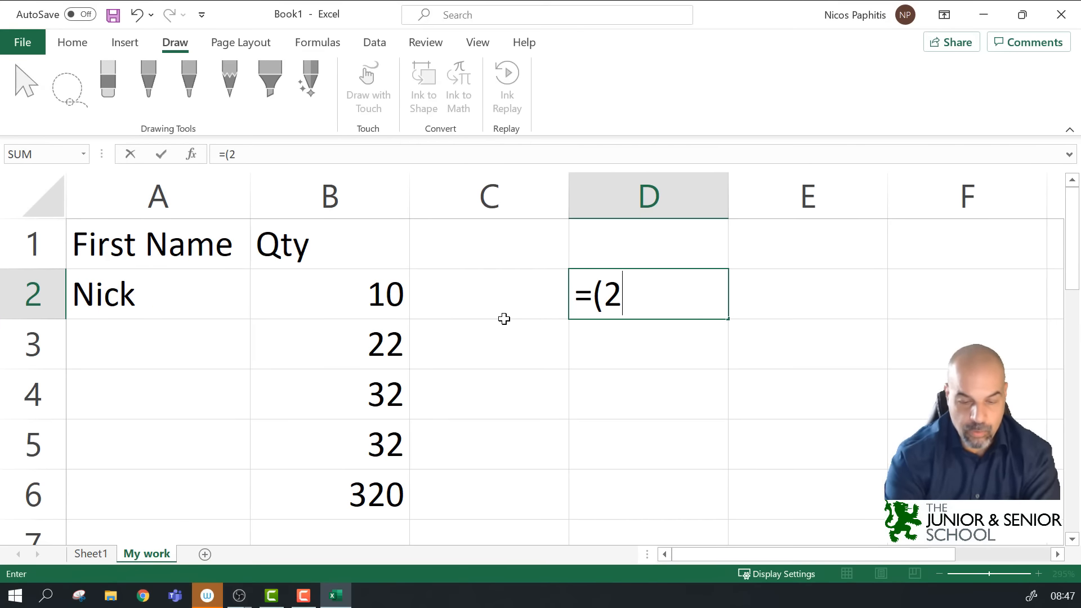
text(^2)
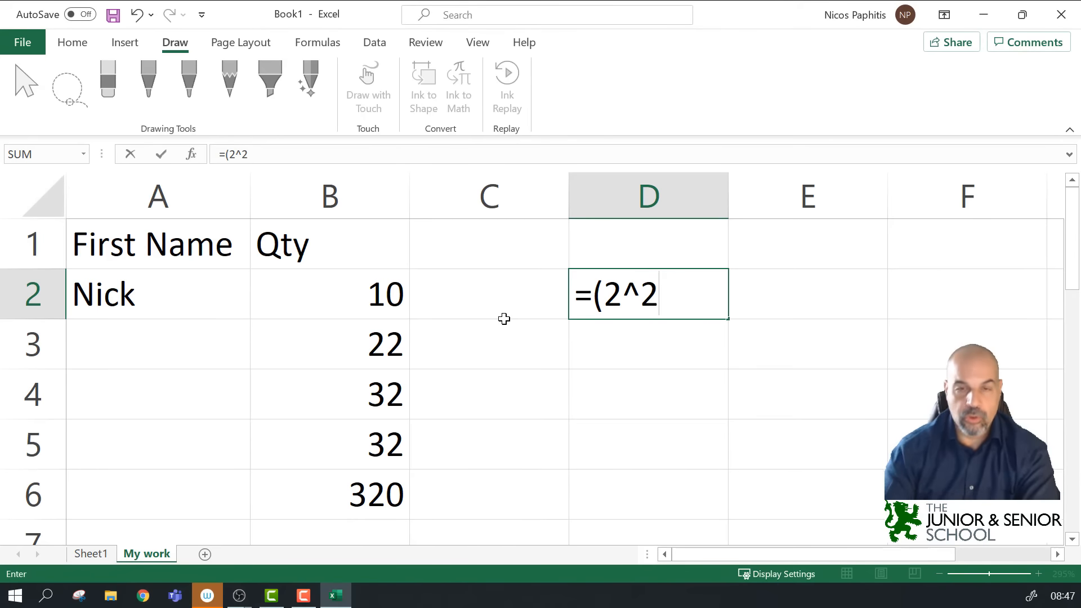
text(*3))
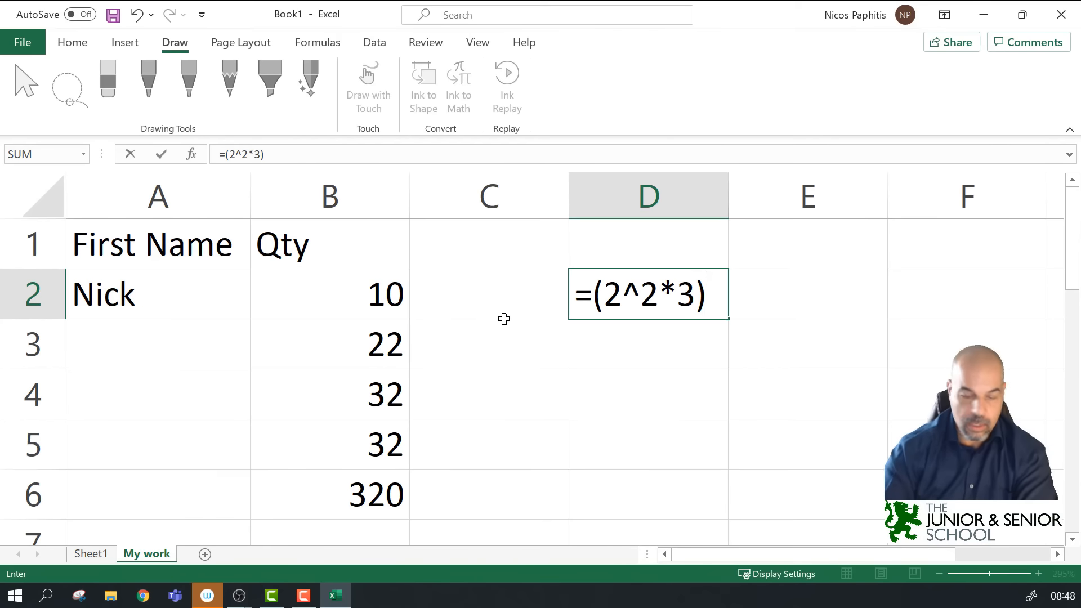
text(+4)
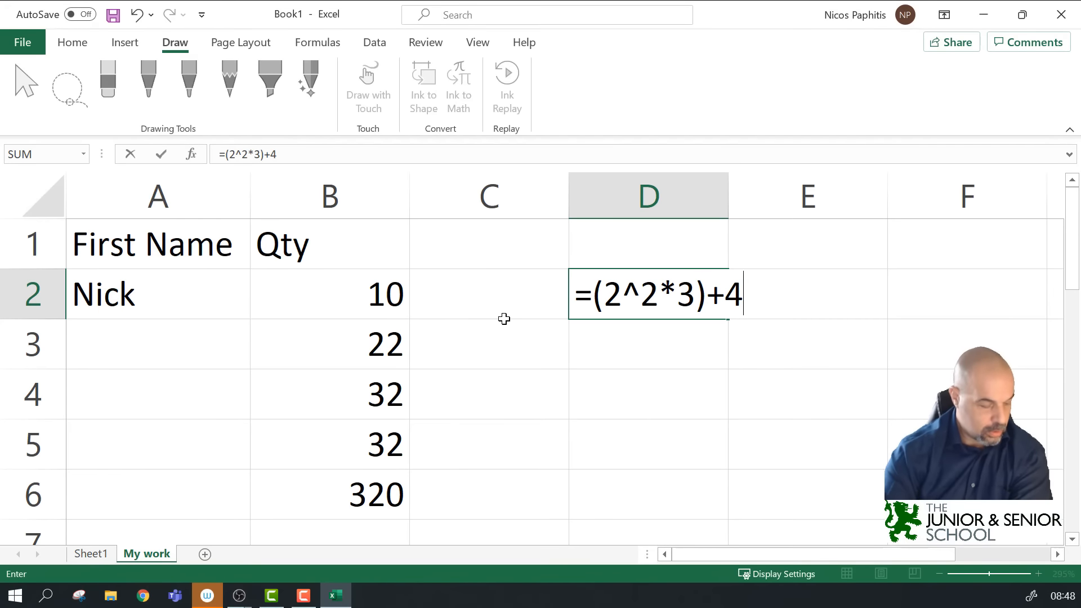
text(/2)
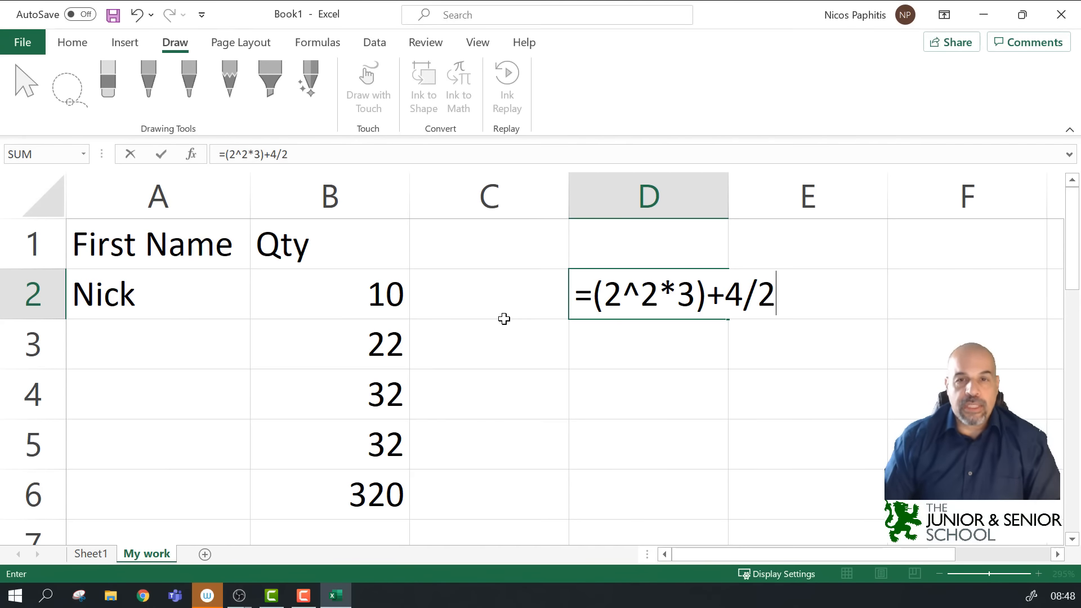
key(Return)
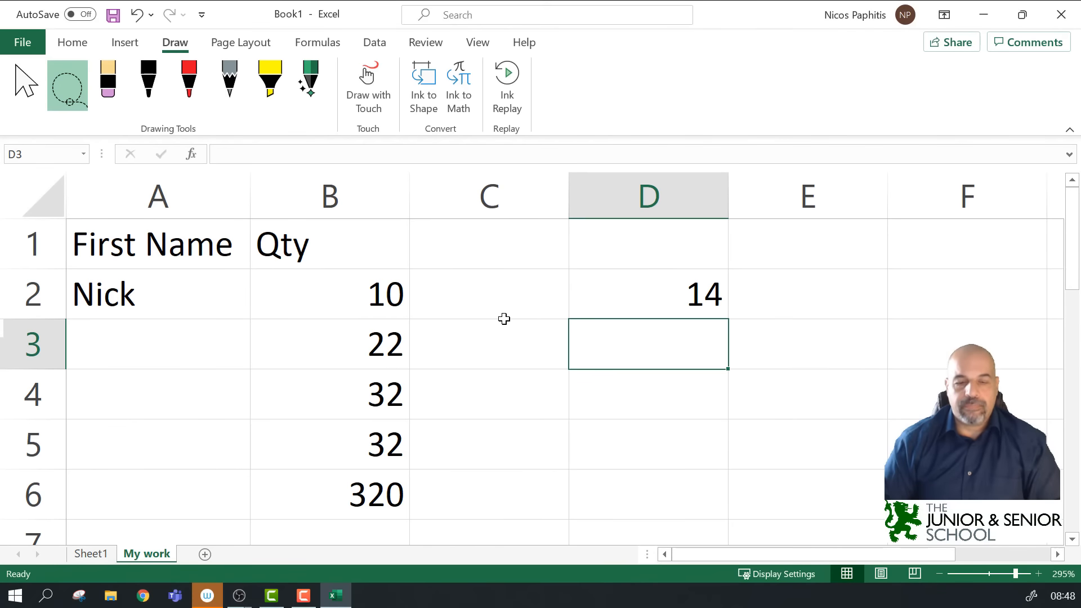
Step: Select D2 and edit its =(2^2*3)+4/2 formula in the formula bar and in the cell
click(626, 288)
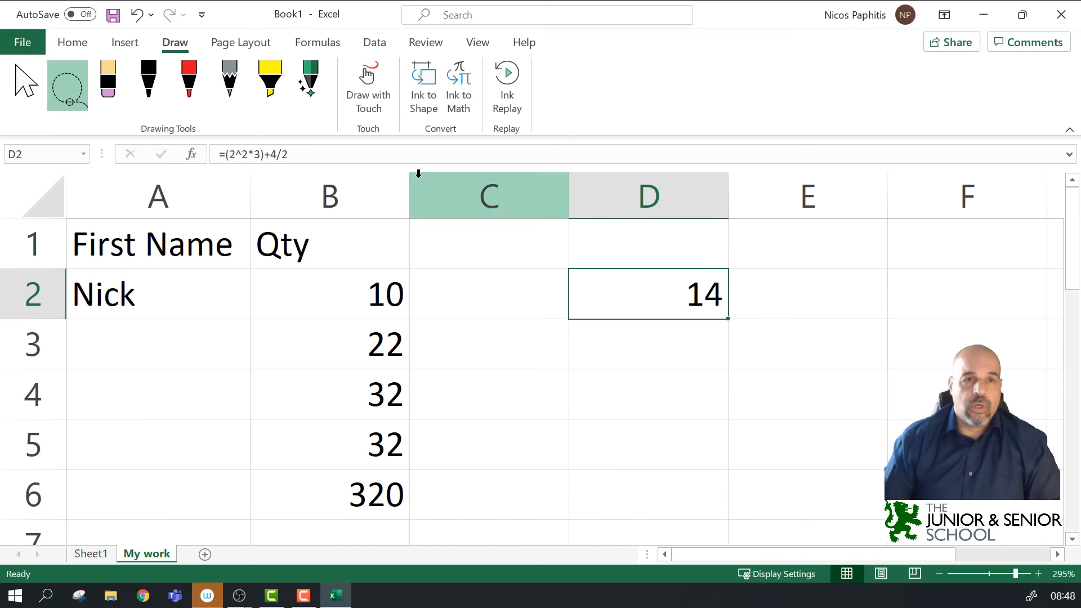
click(411, 152)
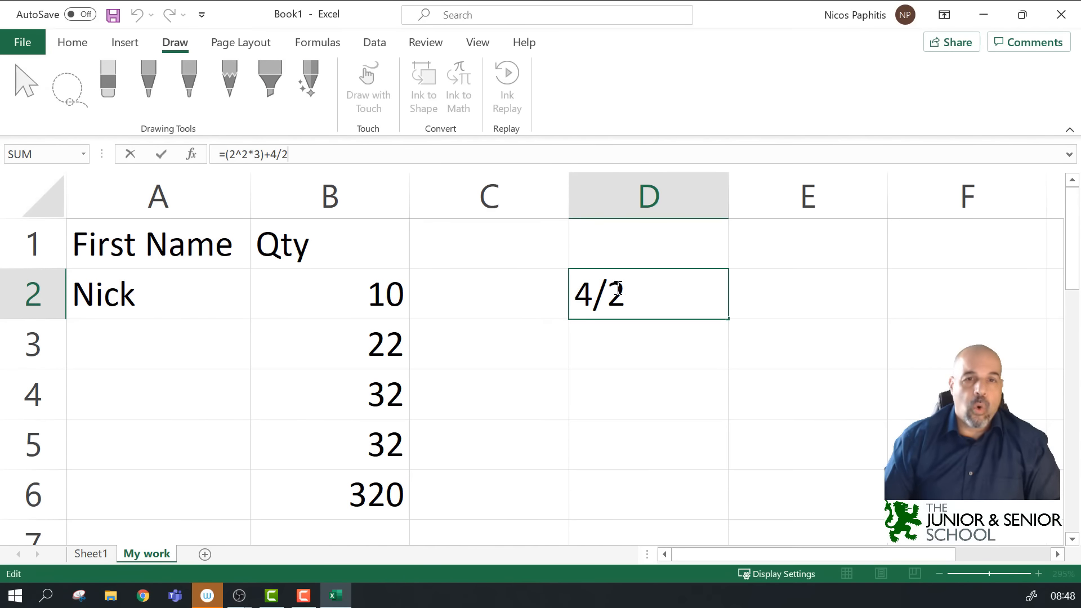
click(652, 297)
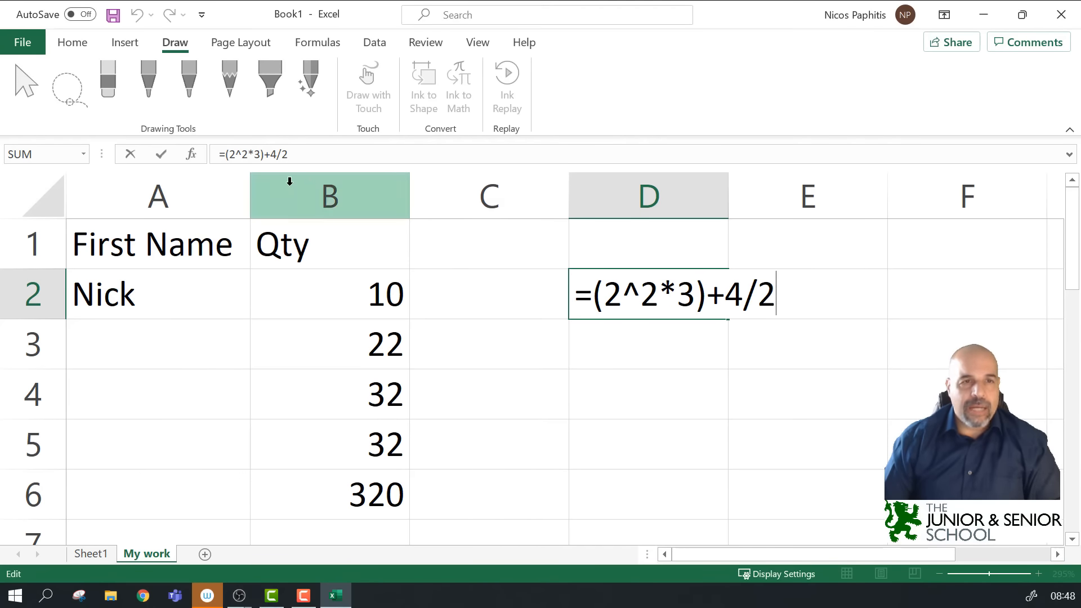
click(333, 152)
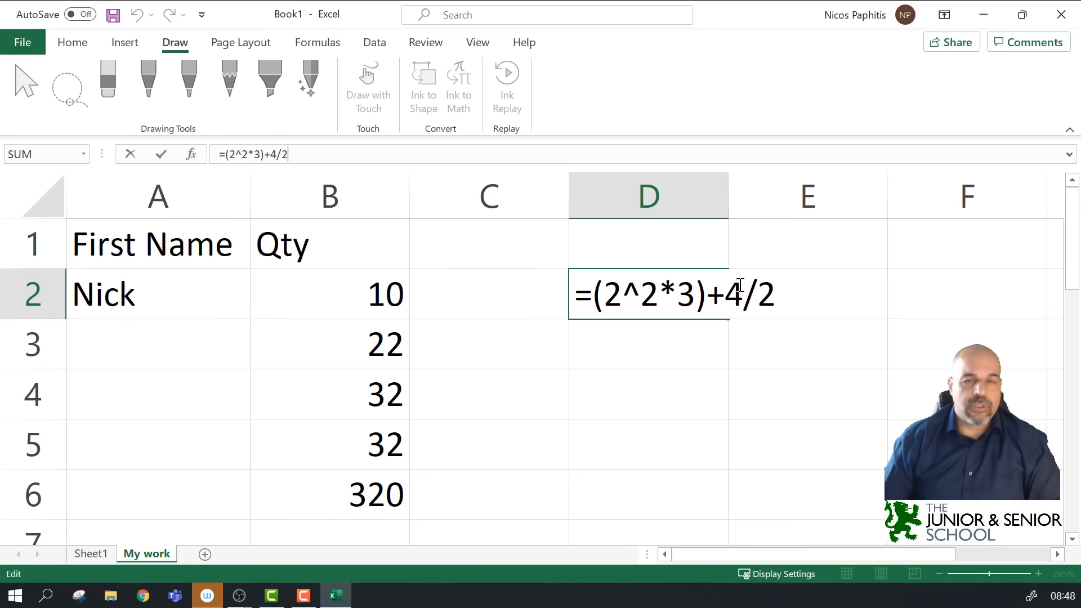
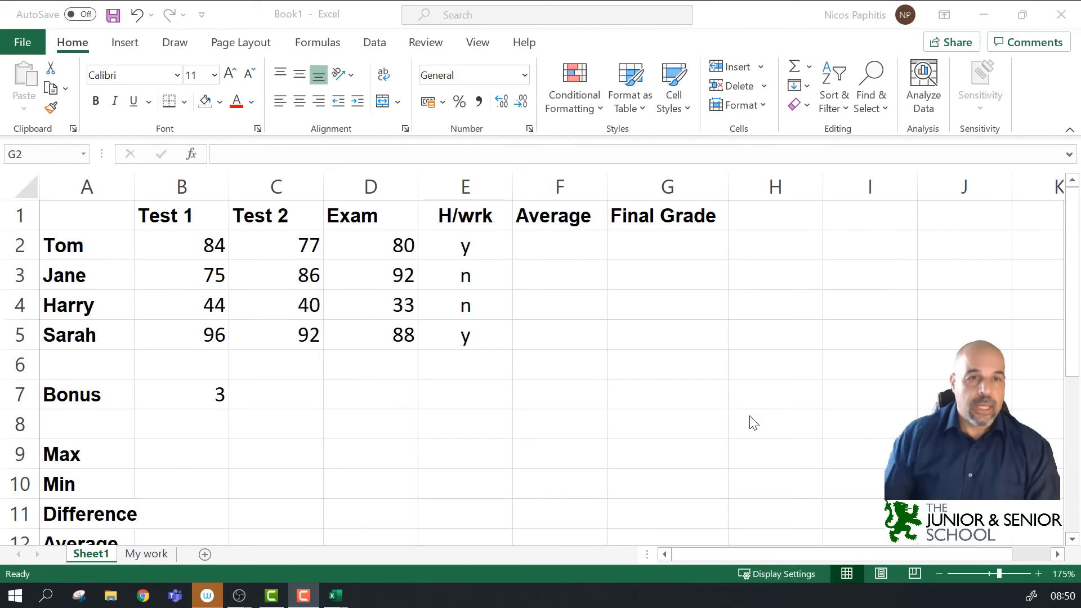
Step: Look over Tom's name, Test 1, Test 2 and Exam scores and Jane's homework entry
scroll(273, 362, down, 2)
scroll(273, 362, up, 2)
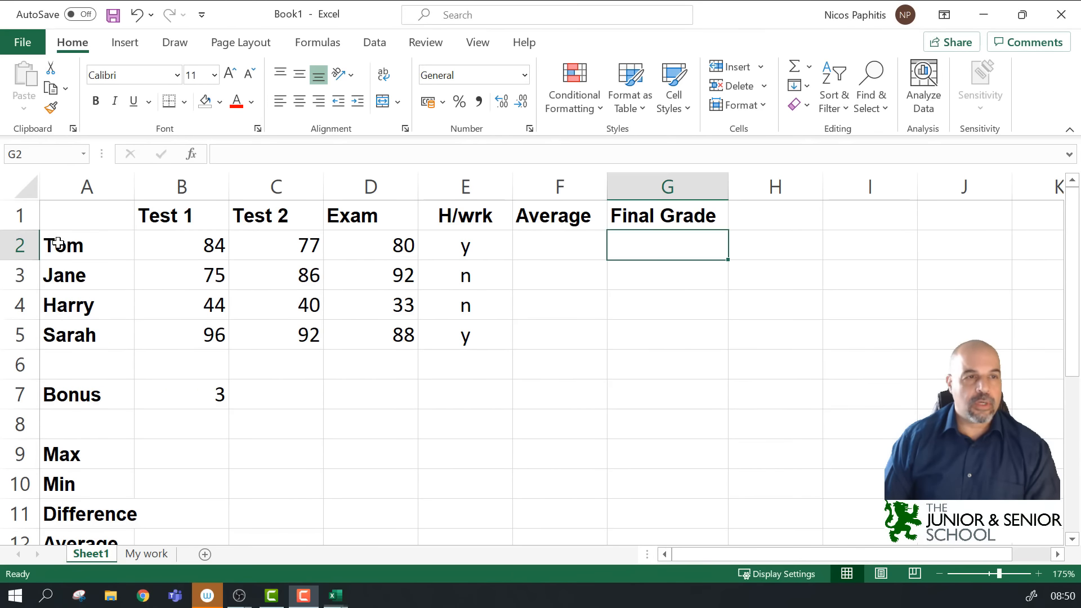
click(97, 248)
click(184, 247)
click(273, 248)
click(366, 248)
click(454, 263)
Step: Select the header cells from Test 1 onward and toggle their bold off and back on
drag(179, 216, 665, 215)
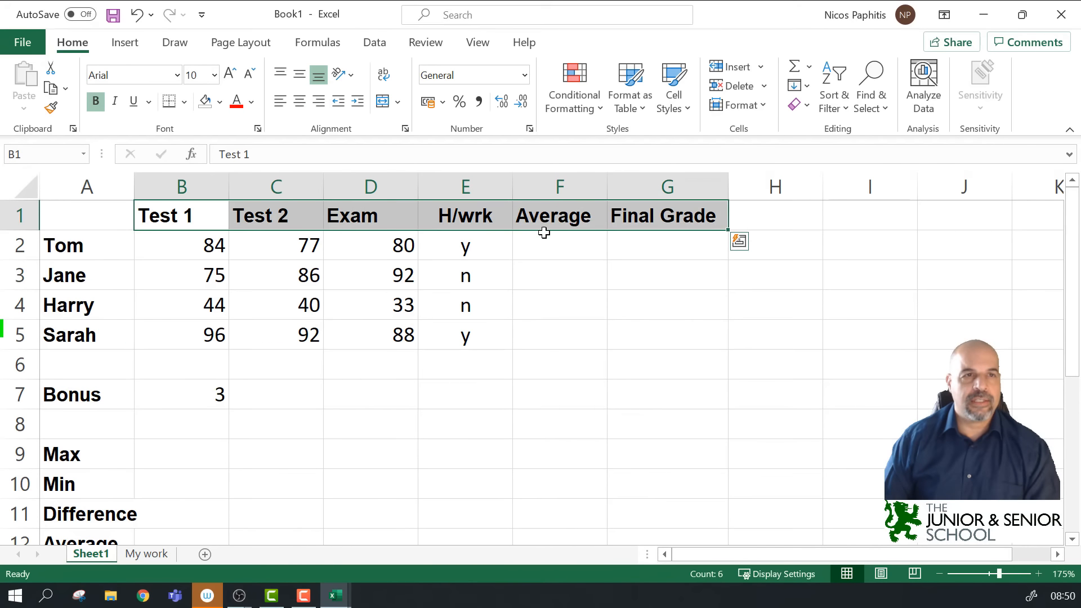
click(97, 103)
click(97, 104)
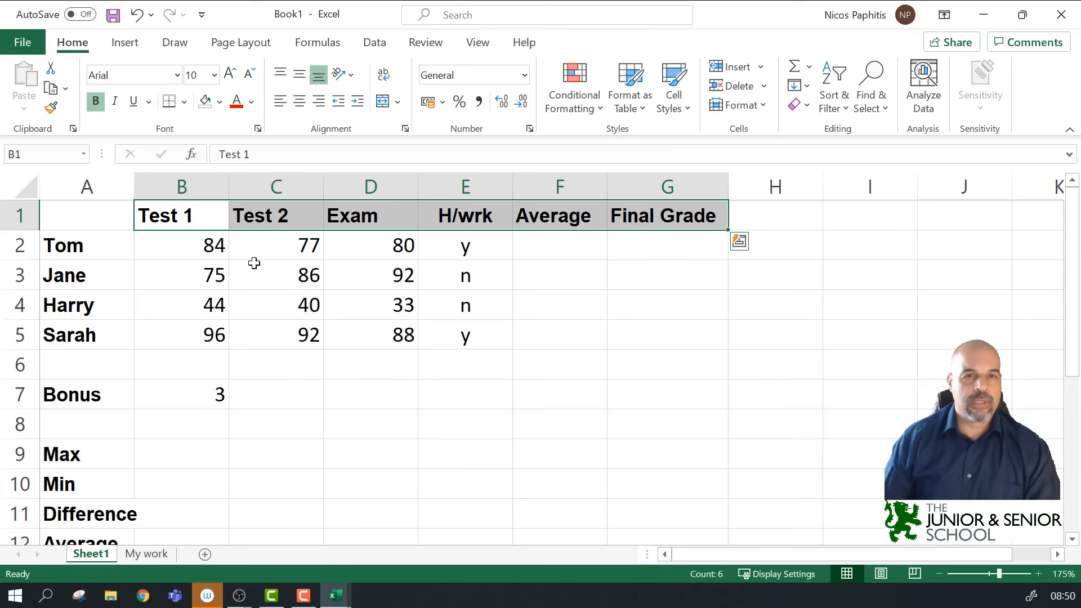
Step: Check Tom's, Jane's and Sarah's homework entries and the Average incl 100 label
click(464, 256)
click(463, 281)
click(446, 327)
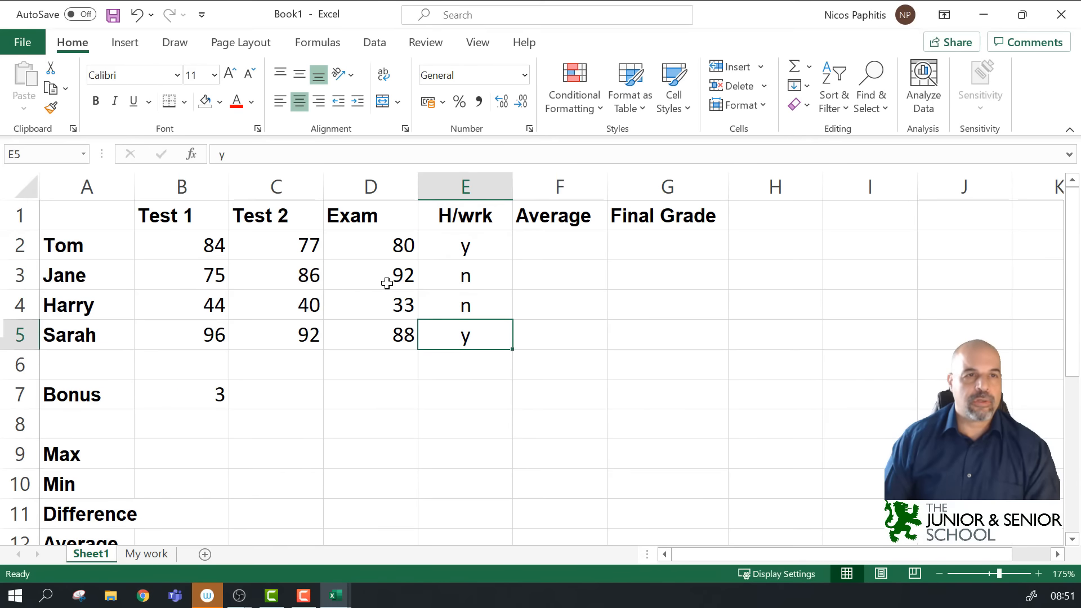
scroll(127, 363, down, 3)
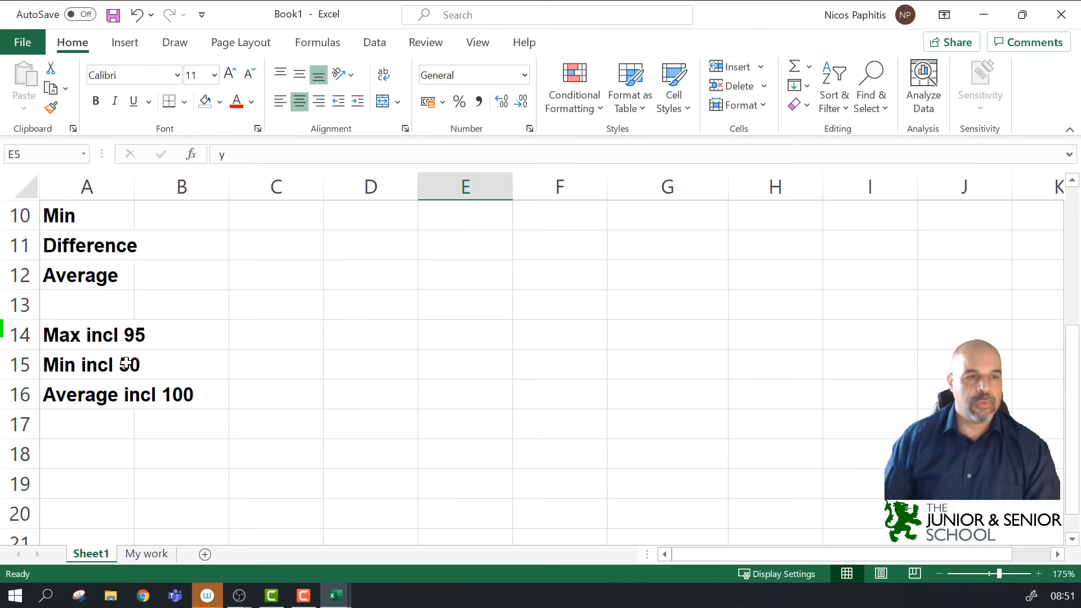
click(100, 391)
scroll(164, 352, up, 3)
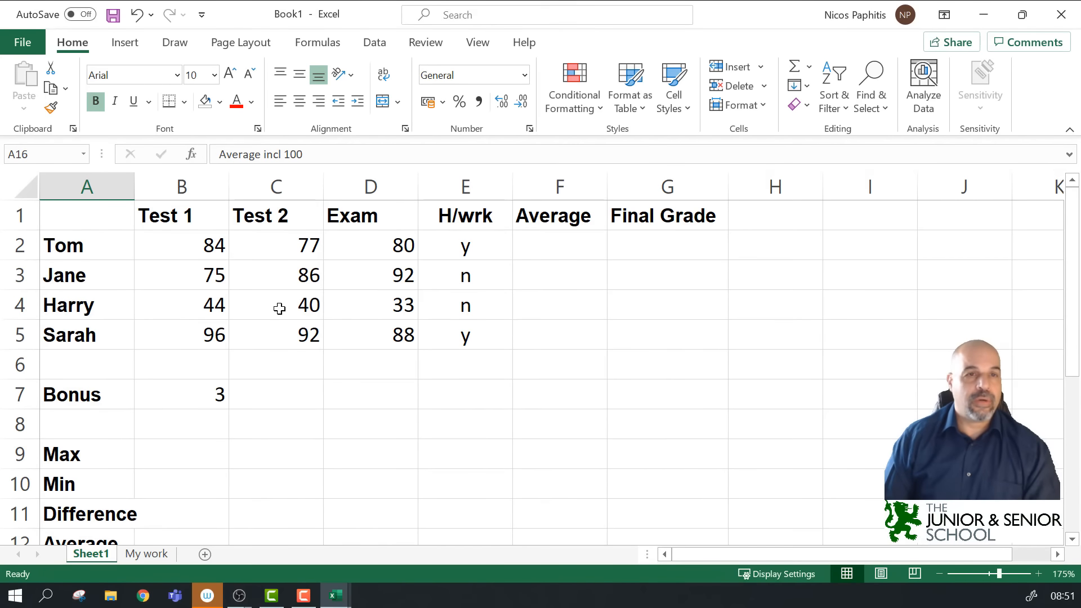
Step: Auto-fit column A so 'Average incl 100' fits completely
double_click(134, 191)
scroll(147, 349, down, 3)
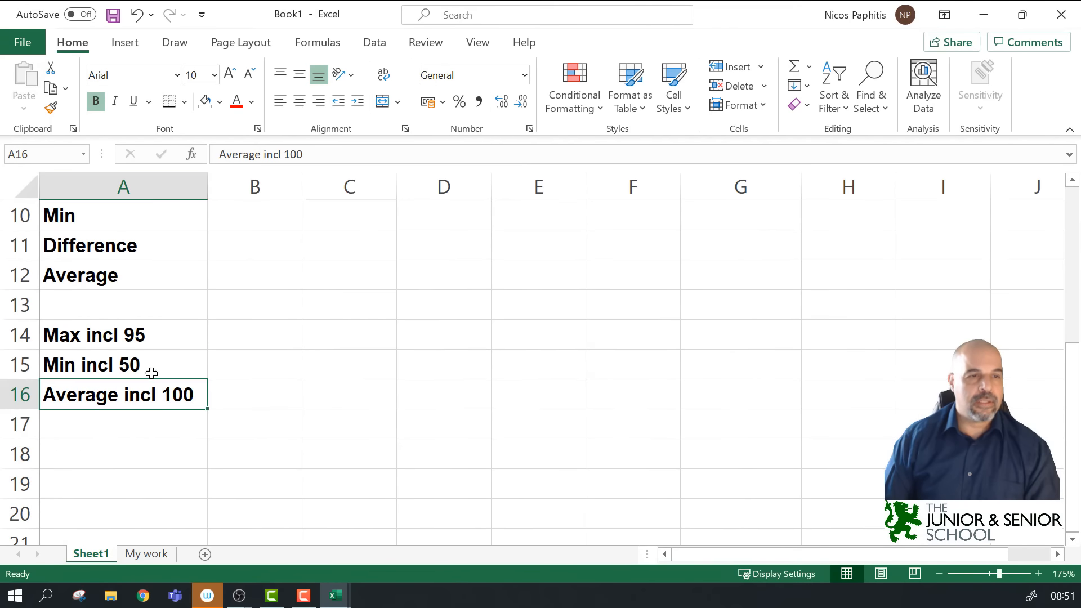
scroll(135, 407, up, 3)
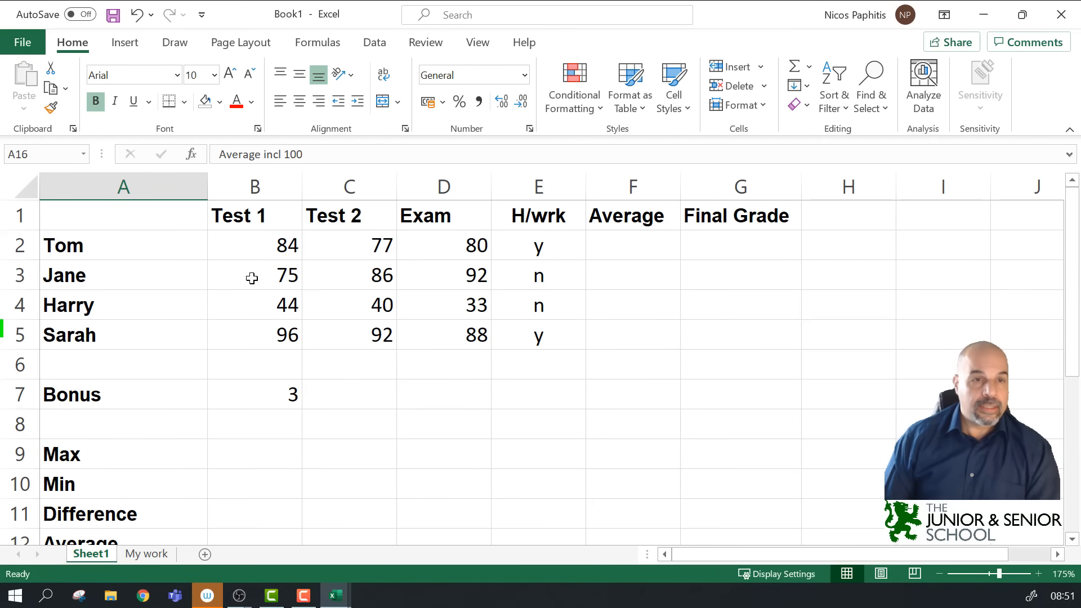
click(631, 247)
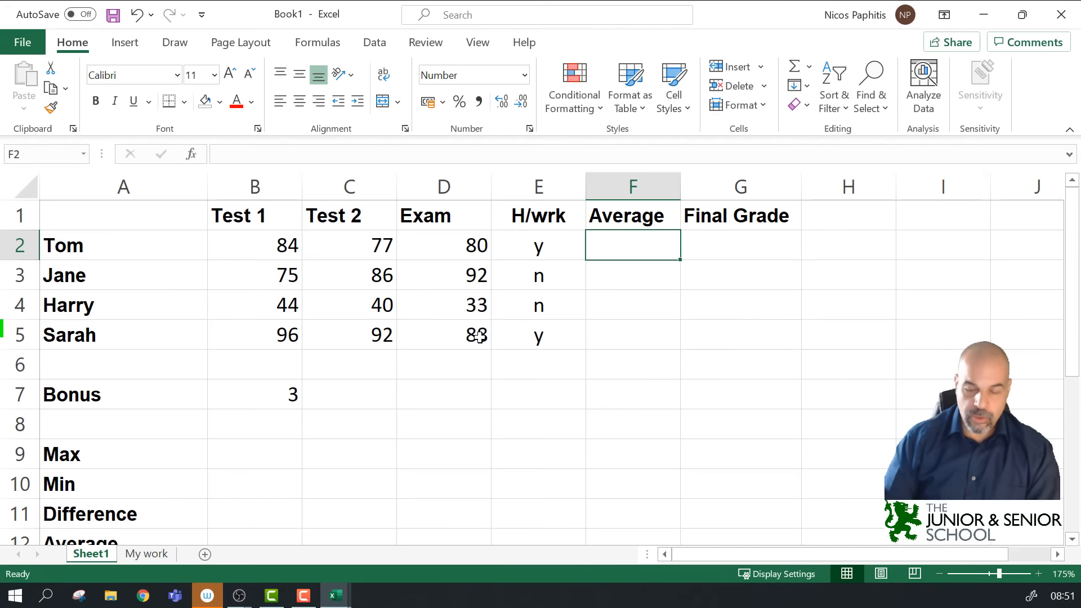
text(=)
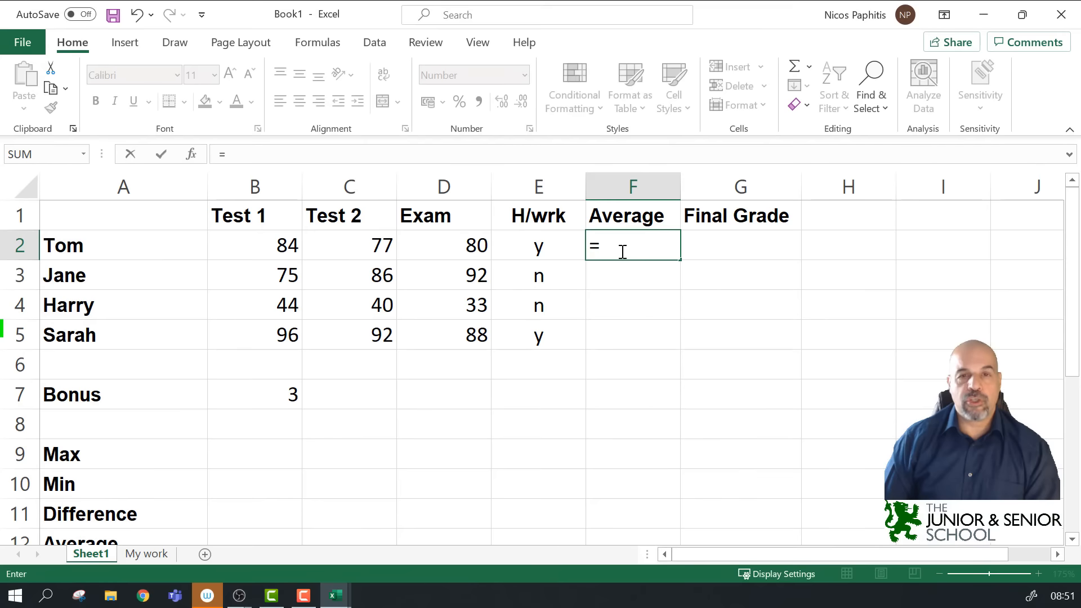
text(avera)
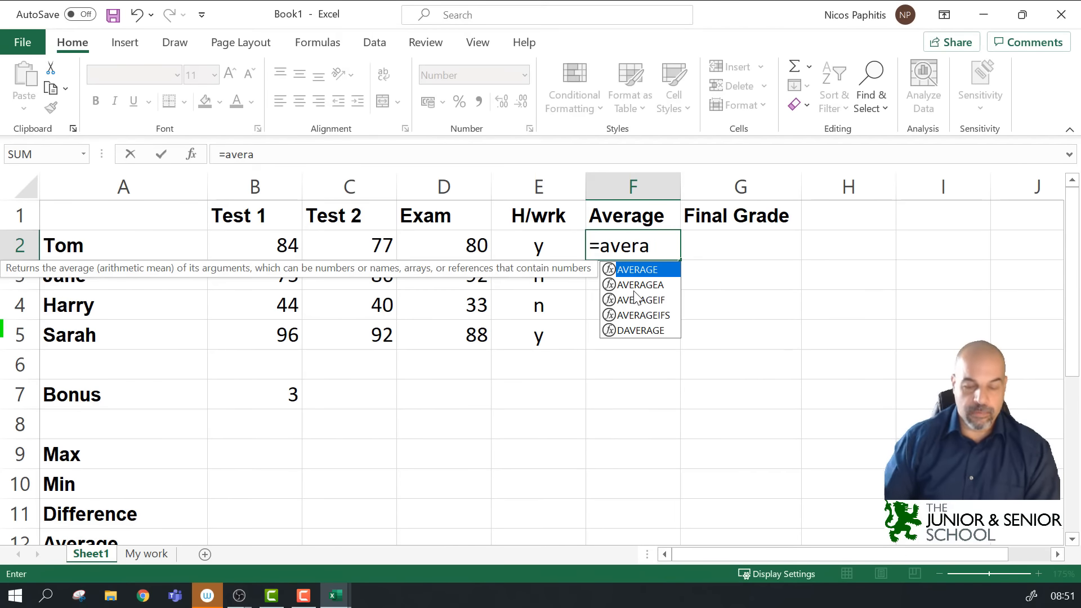
text(ge()
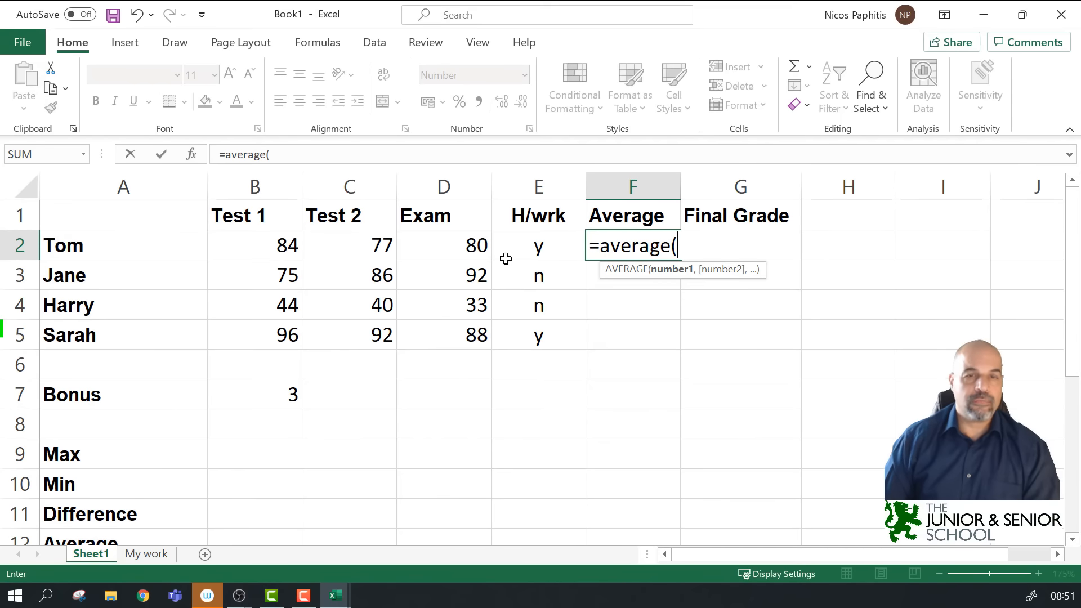
click(279, 244)
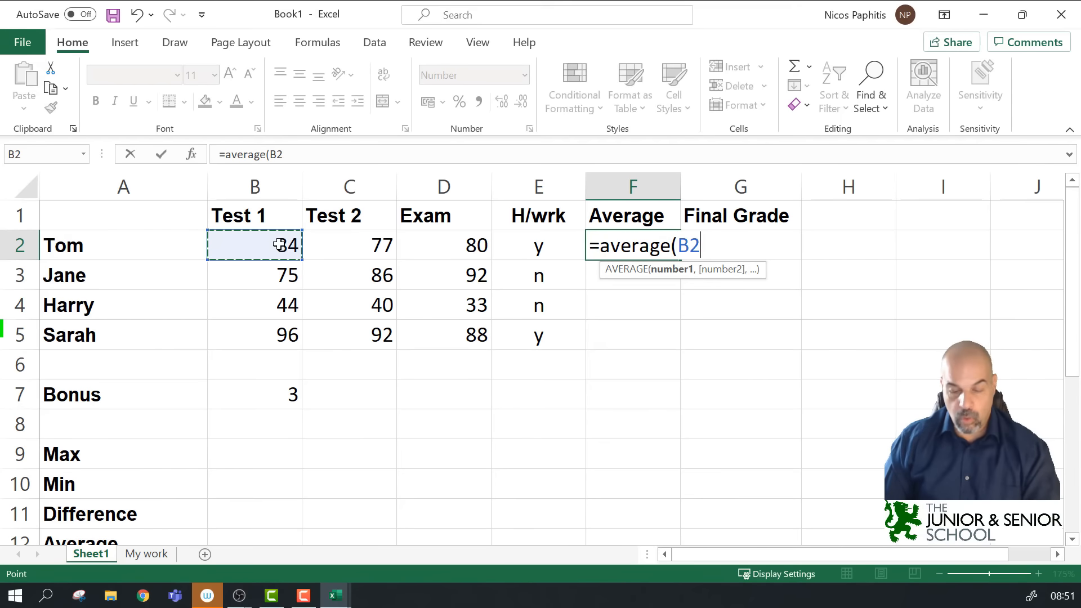
text(,)
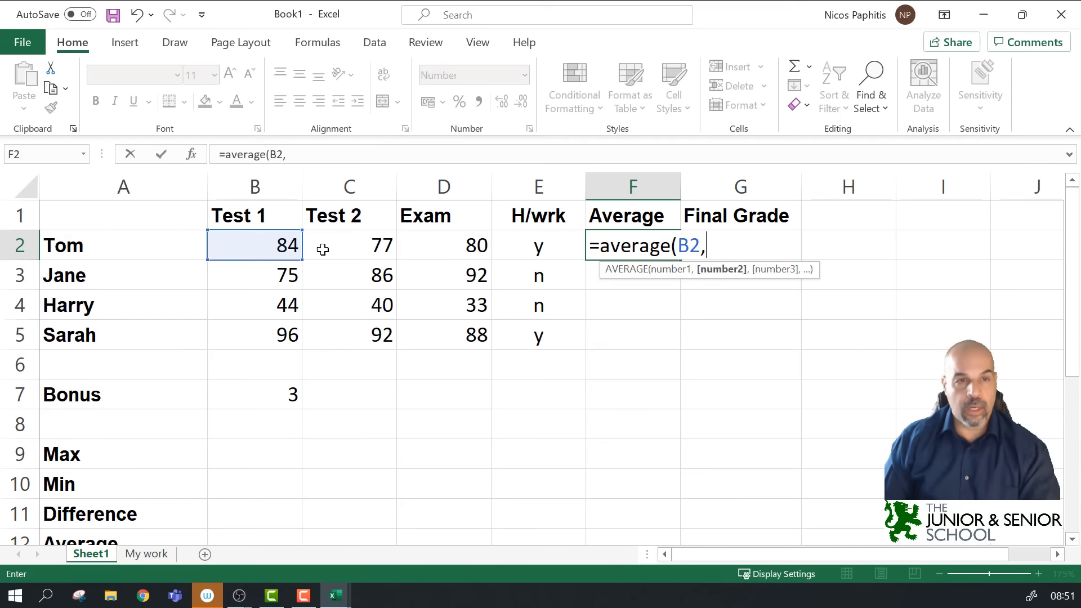
click(381, 248)
text(,)
click(457, 251)
text(,)
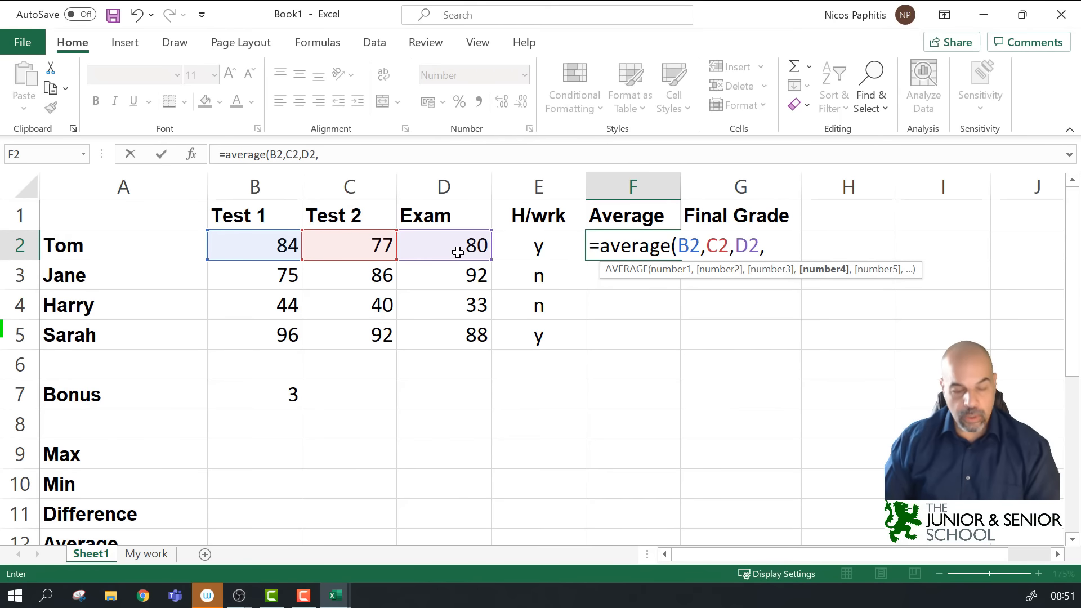
key(BackSpace)
text())
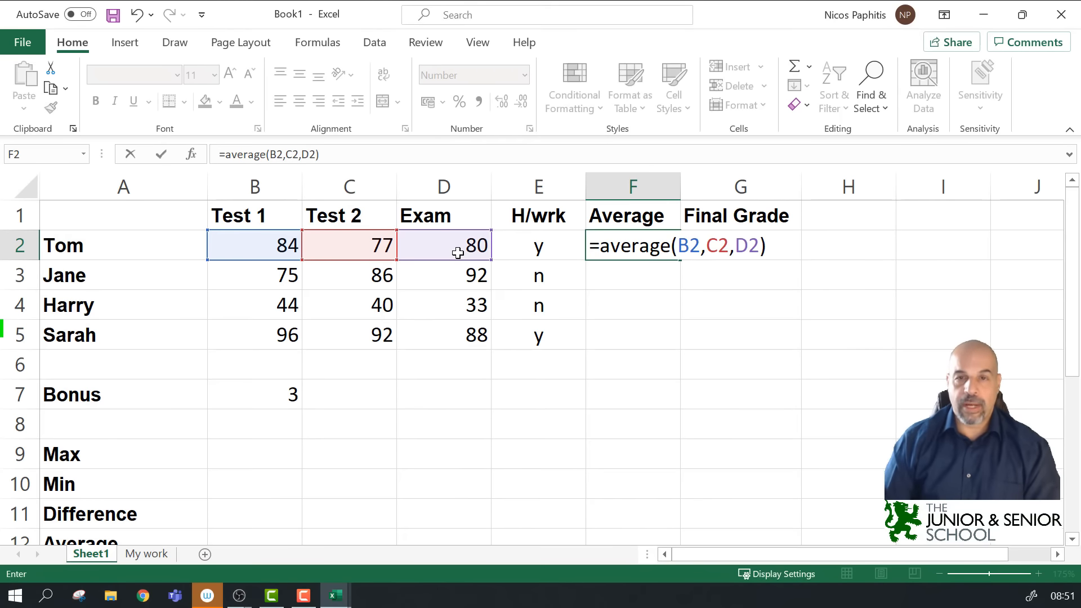
key(Return)
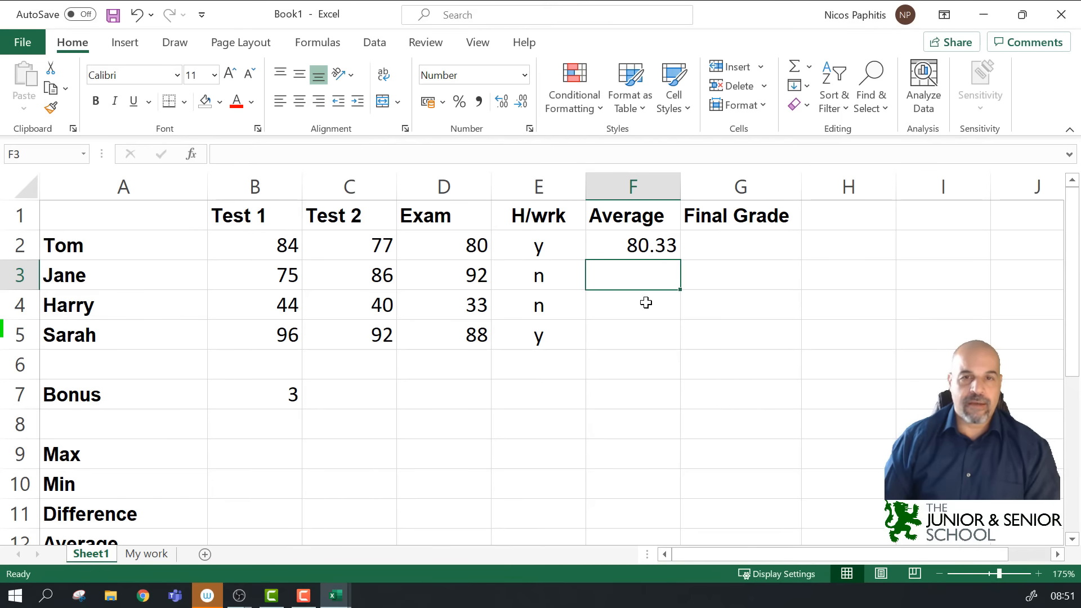
click(657, 245)
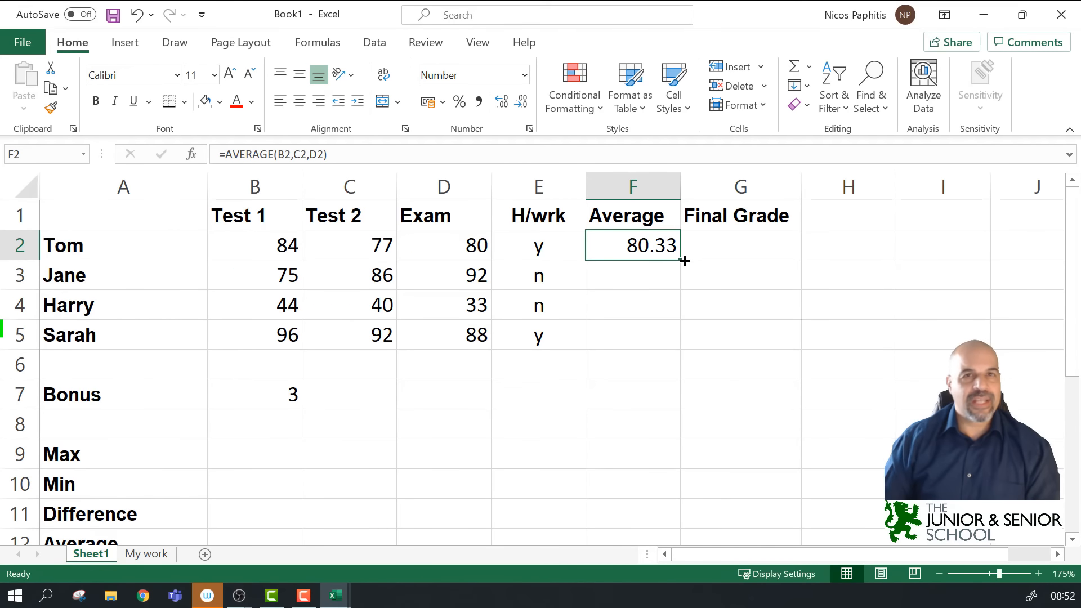
key(Delete)
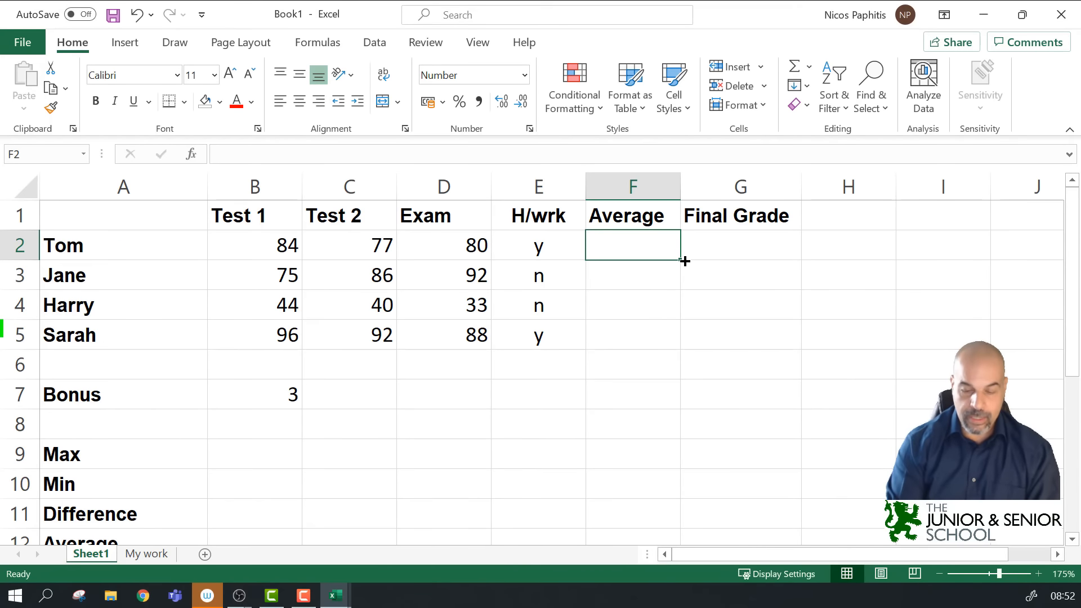
Step: Enter =AVERAGE(B2:D2) in F2 so Tom's average shows 80.33, then check its formula
text(=average()
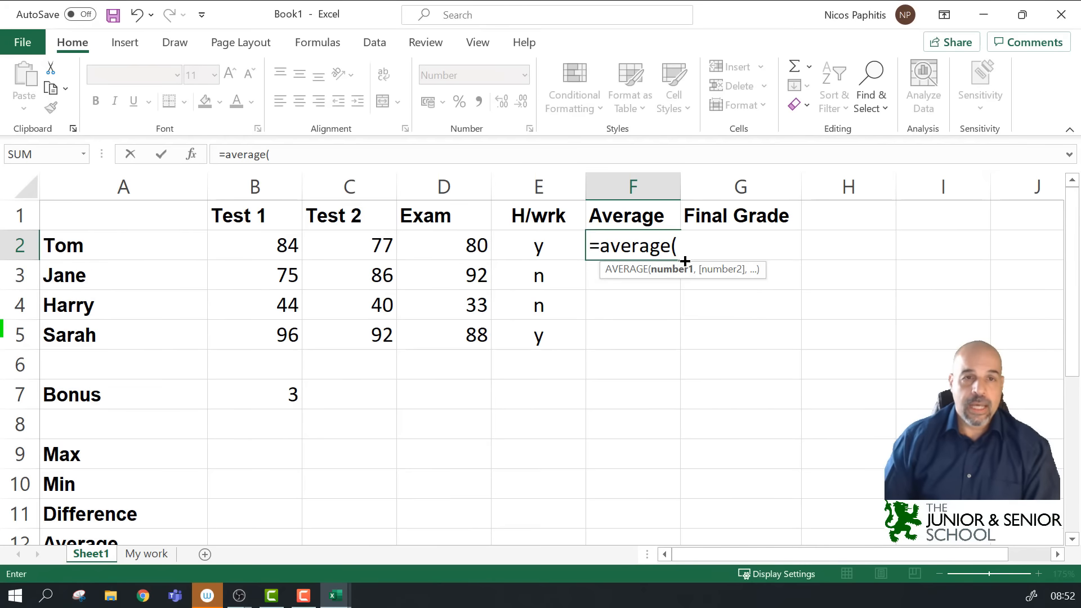
drag(269, 249, 434, 236)
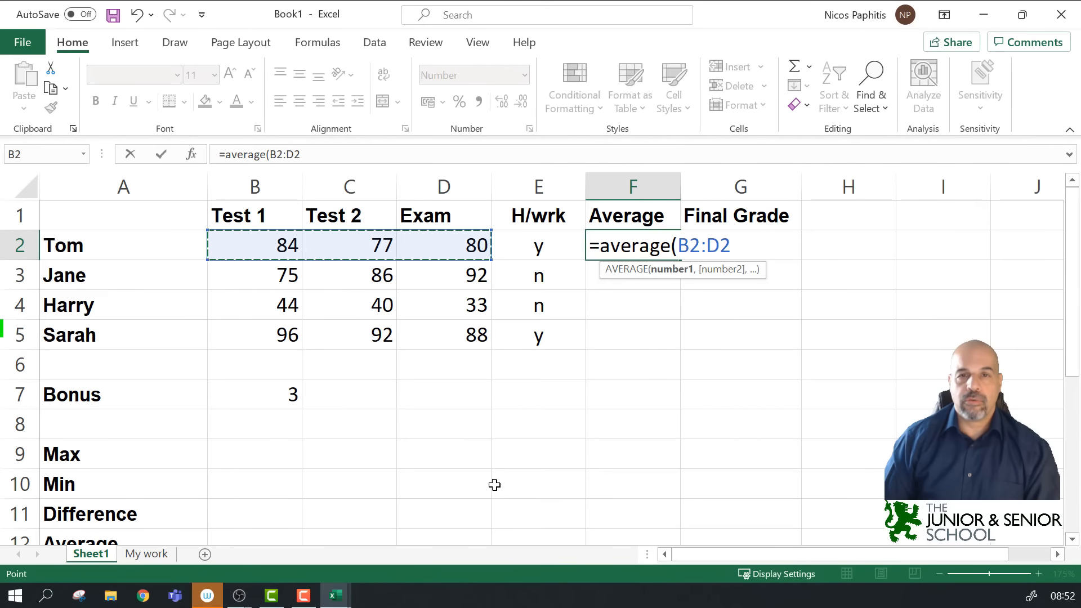
text())
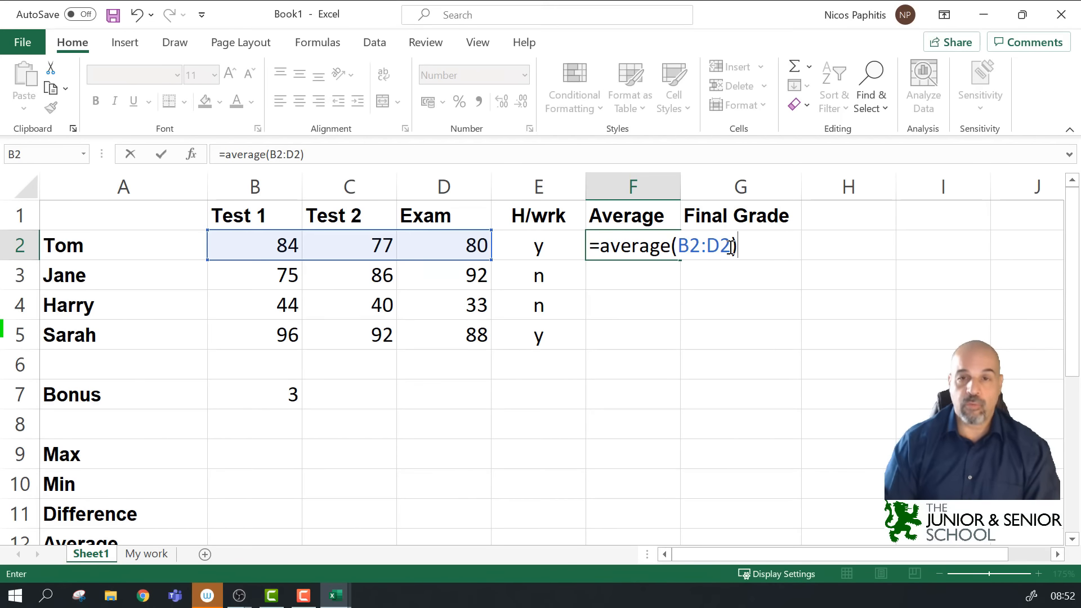
click(730, 246)
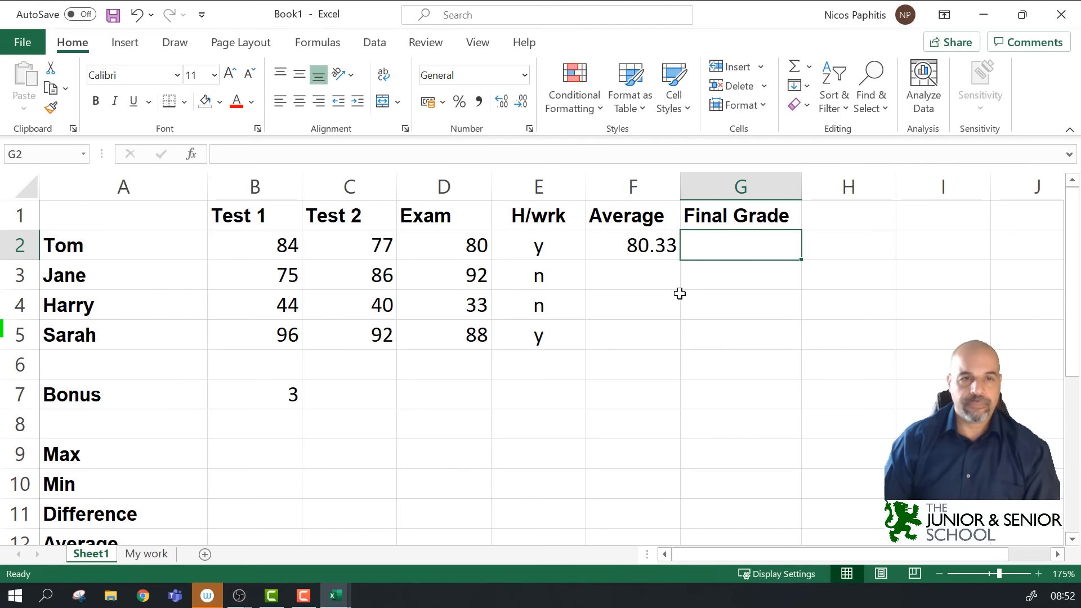
click(619, 275)
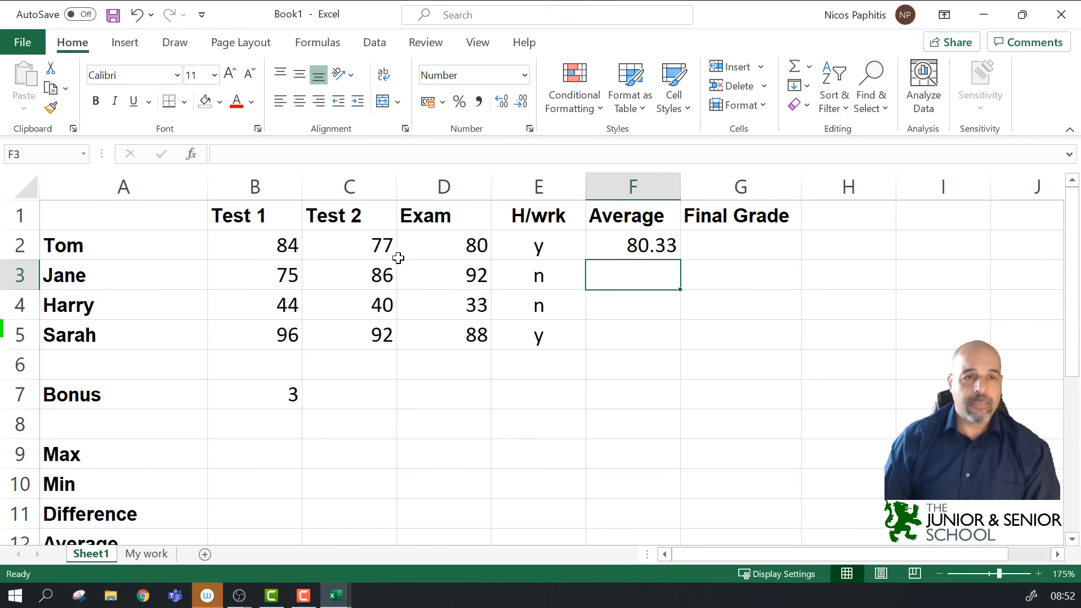
click(619, 243)
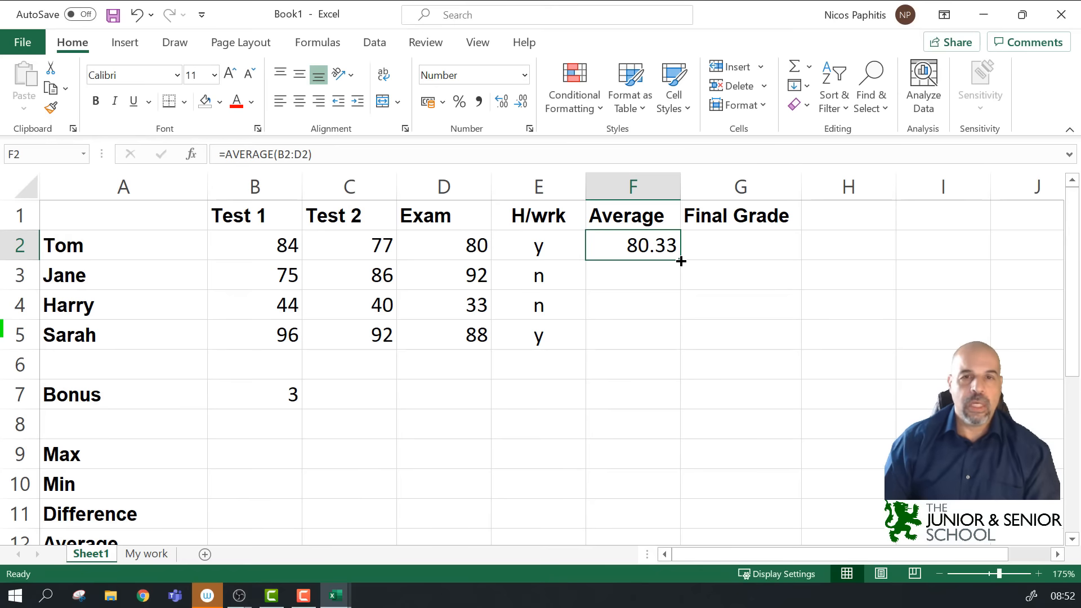
click(631, 269)
click(621, 243)
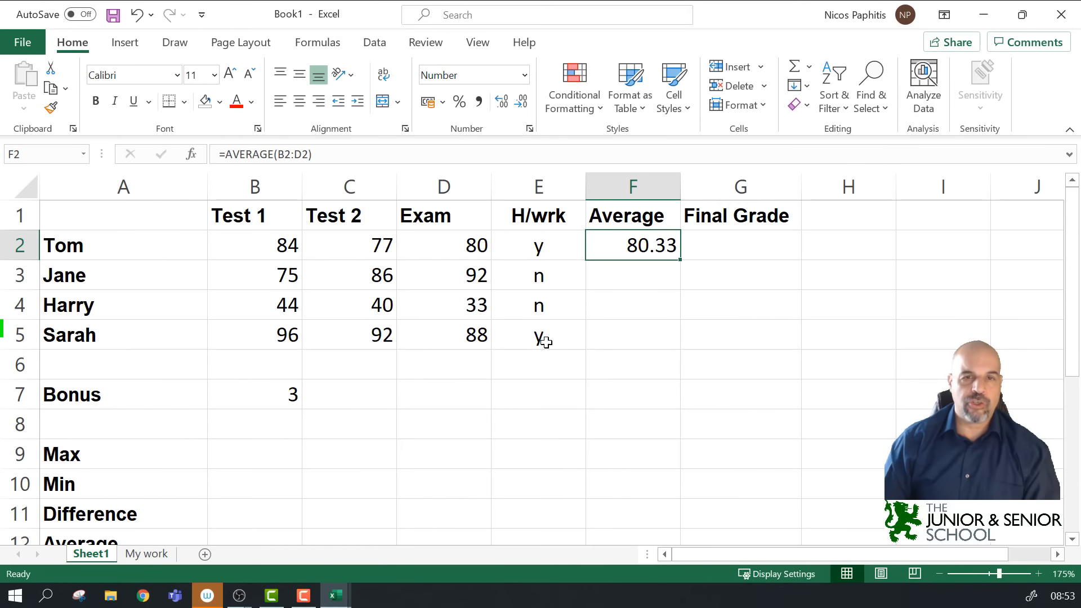
click(695, 287)
click(623, 243)
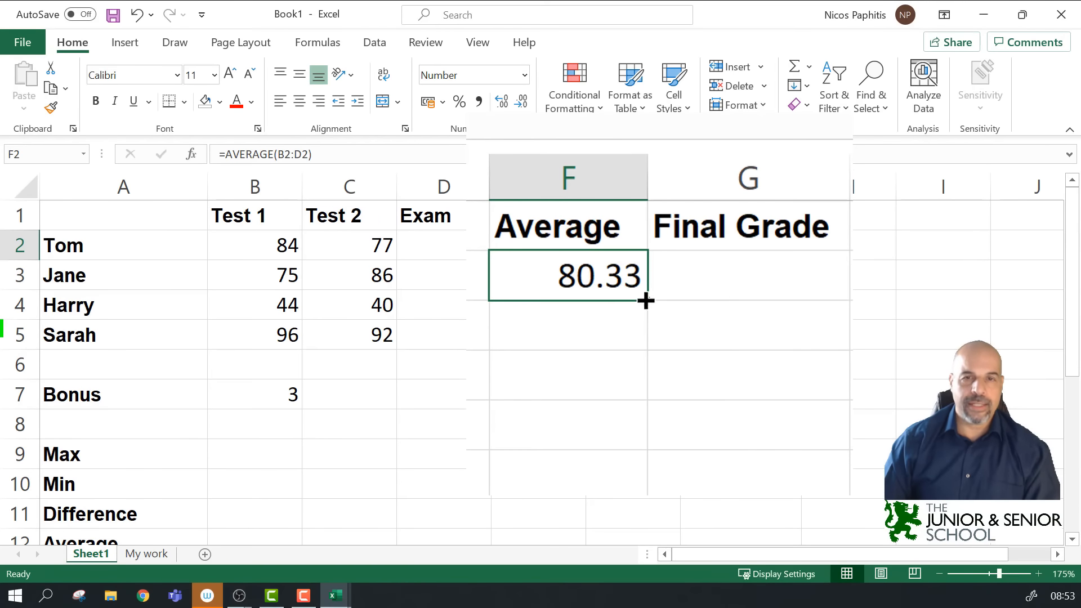
drag(647, 302, 625, 434)
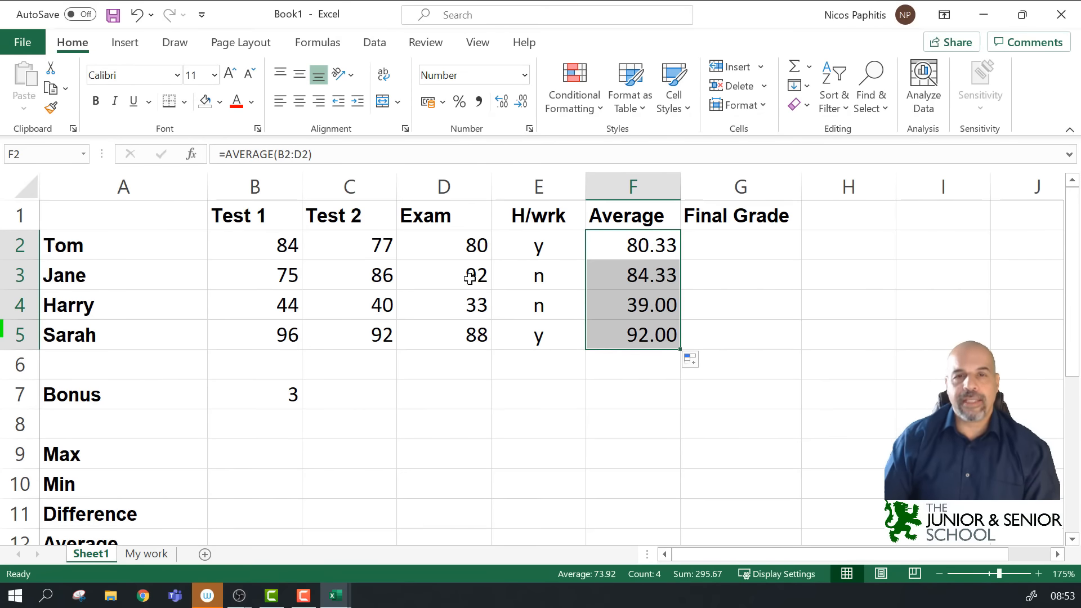
click(795, 308)
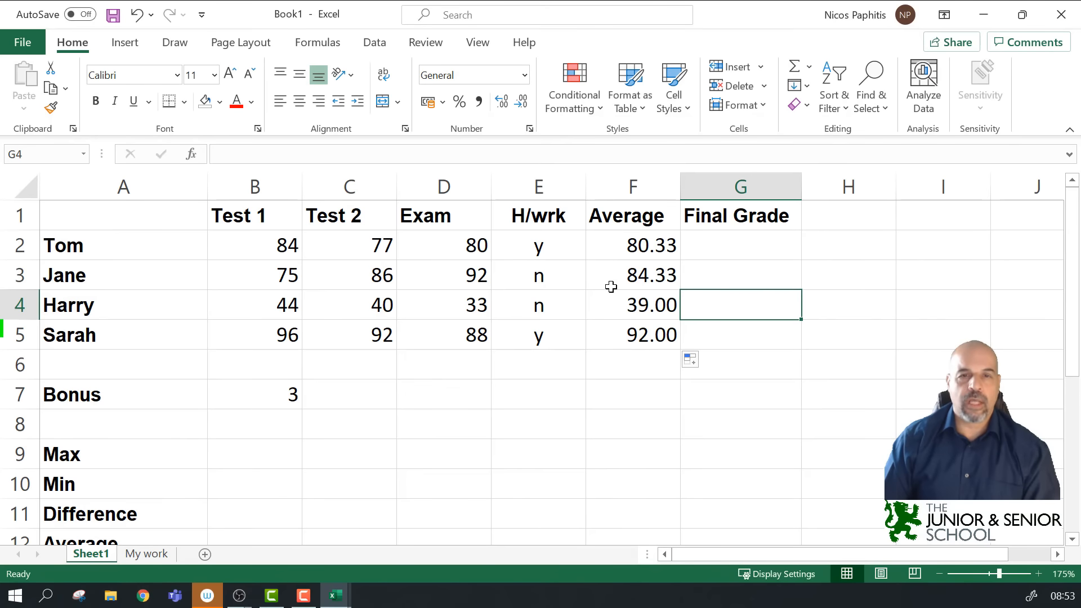
click(645, 313)
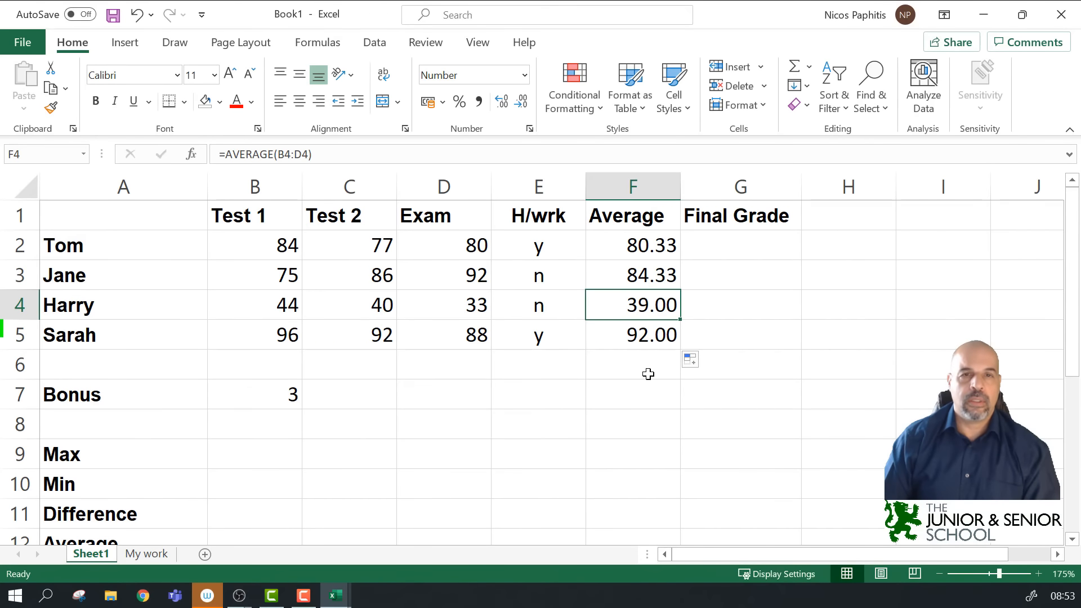
click(547, 158)
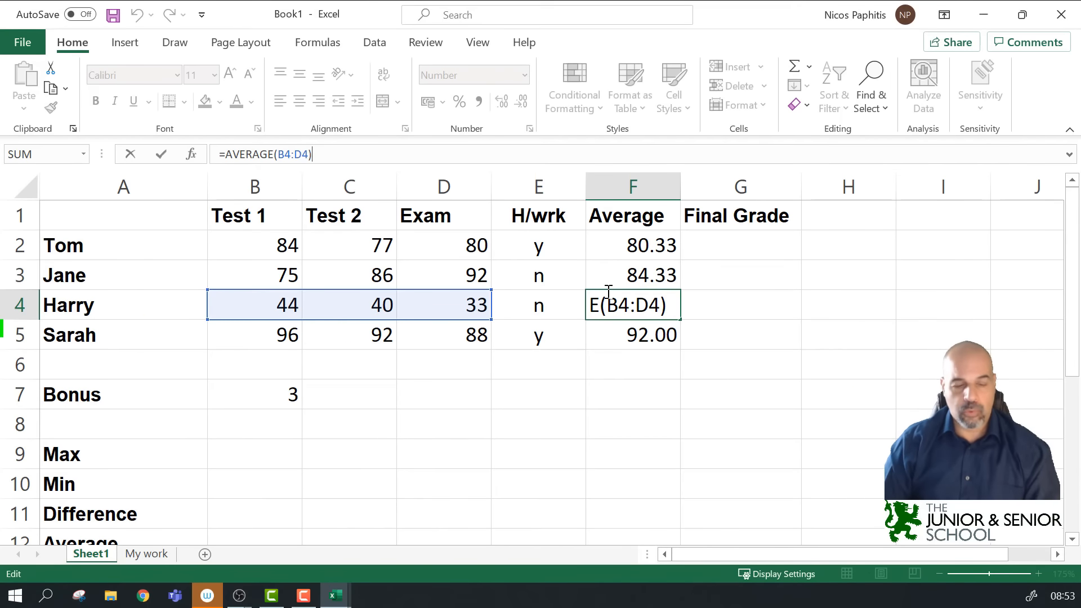
key(ctrl+Return)
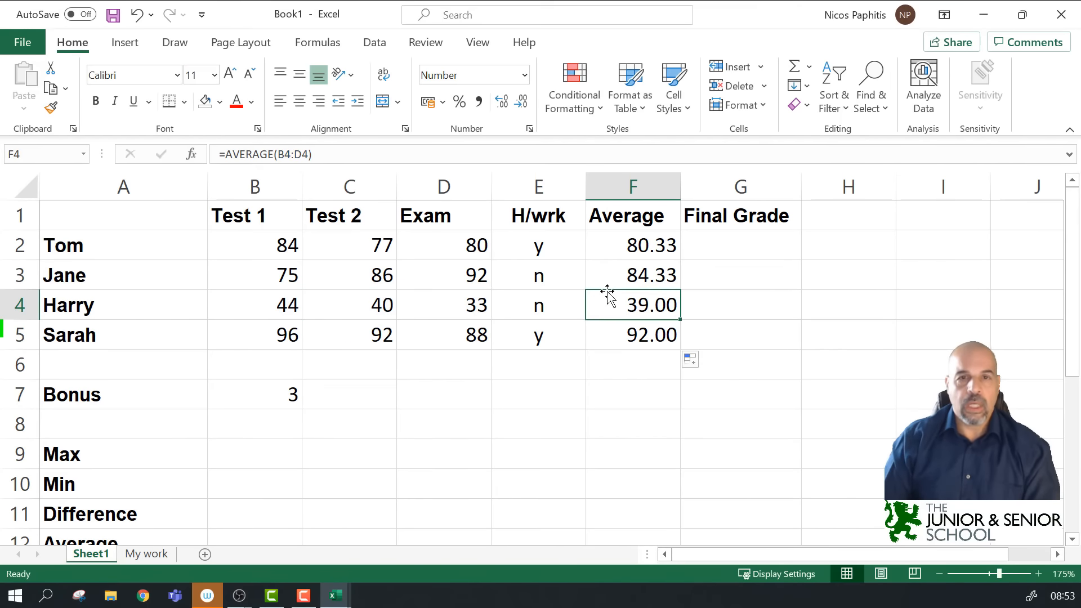
click(744, 246)
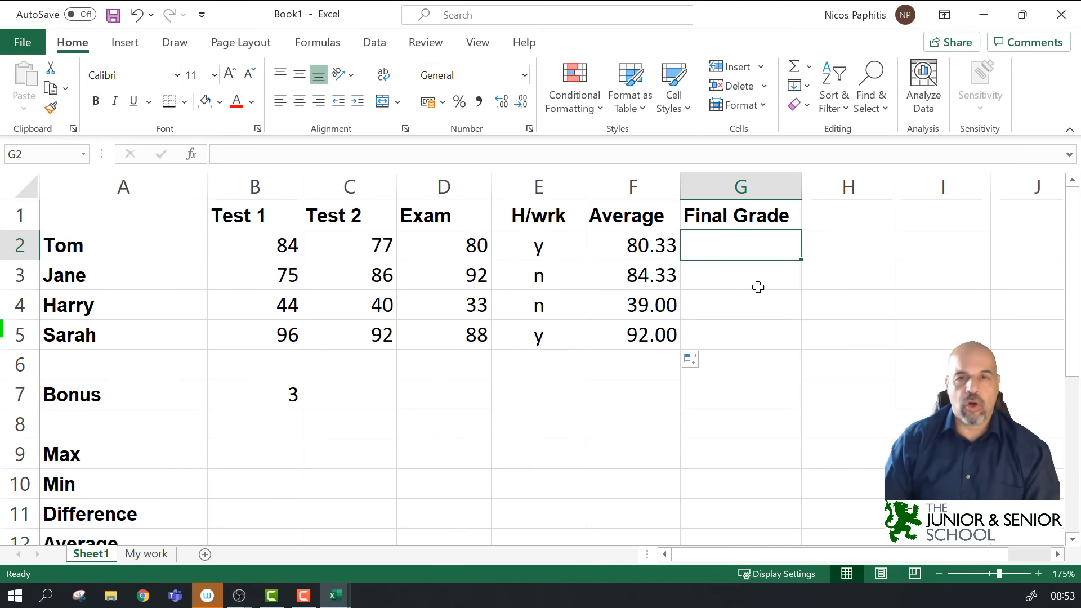
Step: Enter =SUM(F2+B7) in G2 so Tom's Final Grade shows 83.33
text(=)
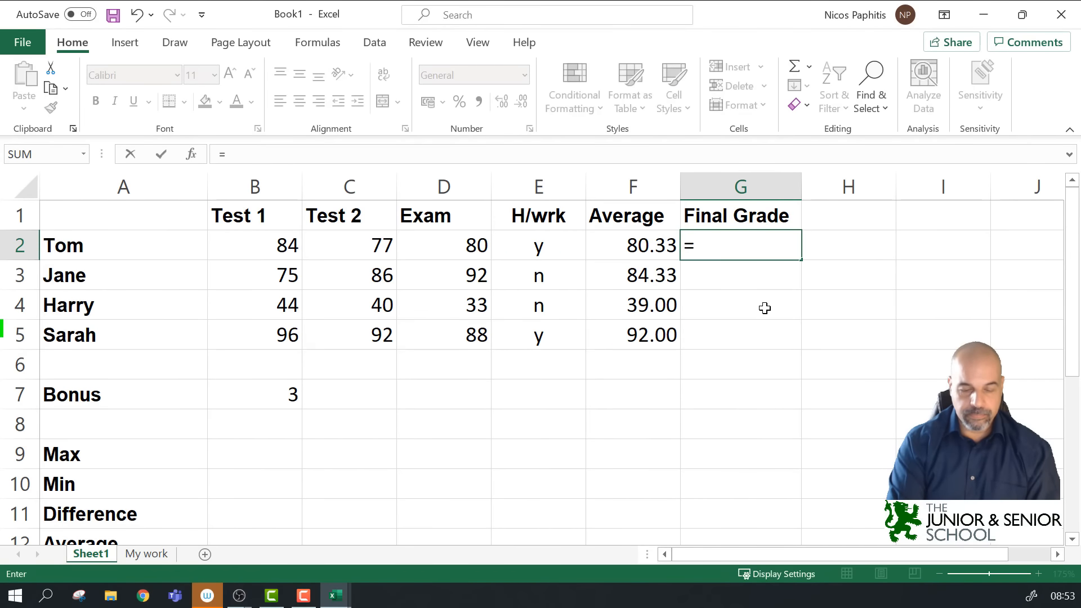
text(sum)
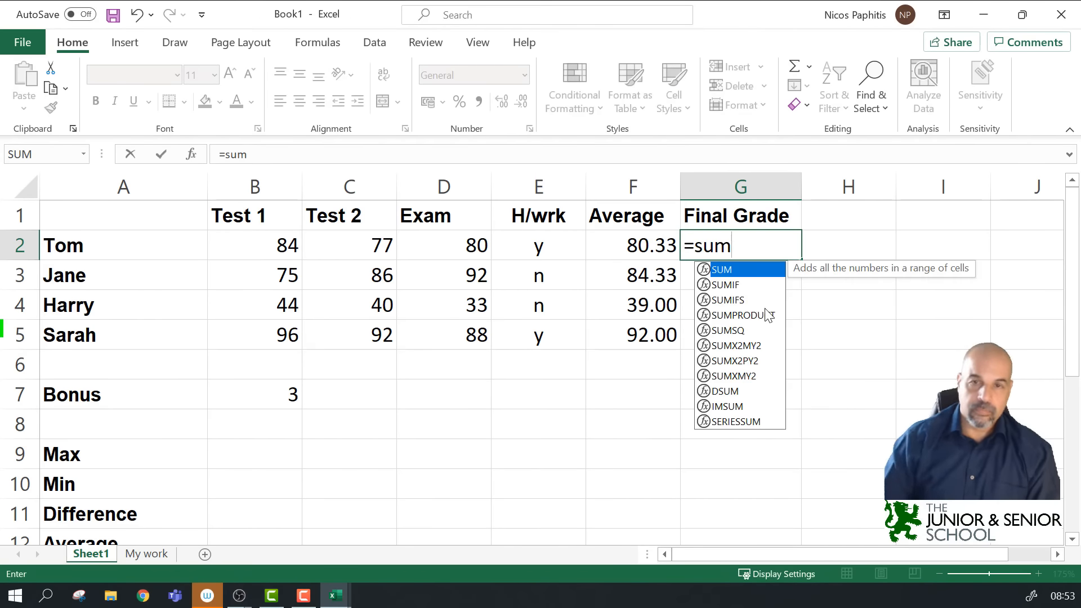
double_click(726, 269)
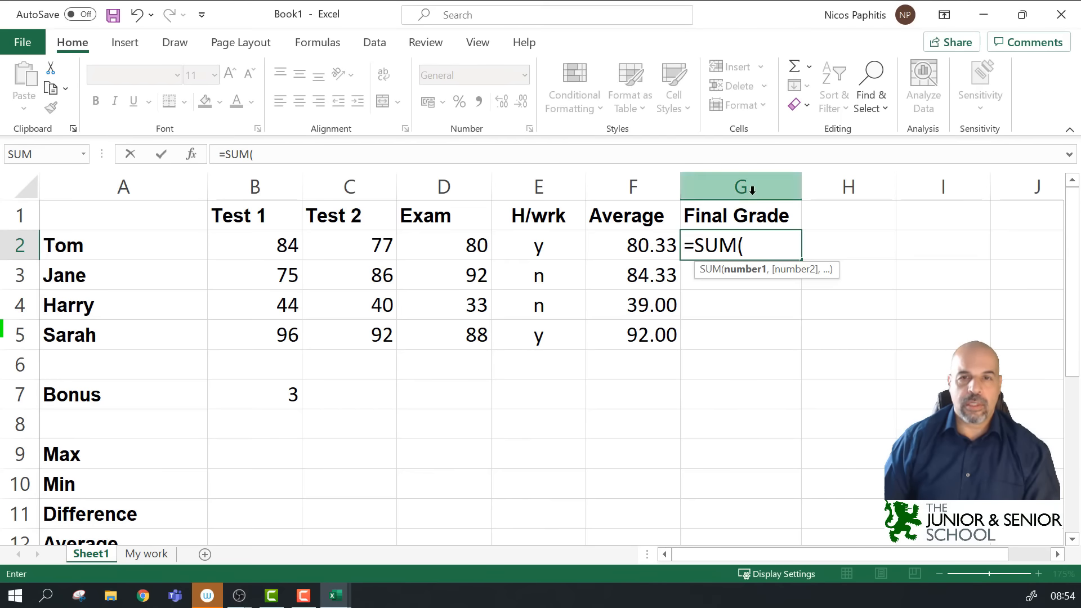
click(626, 245)
text(+)
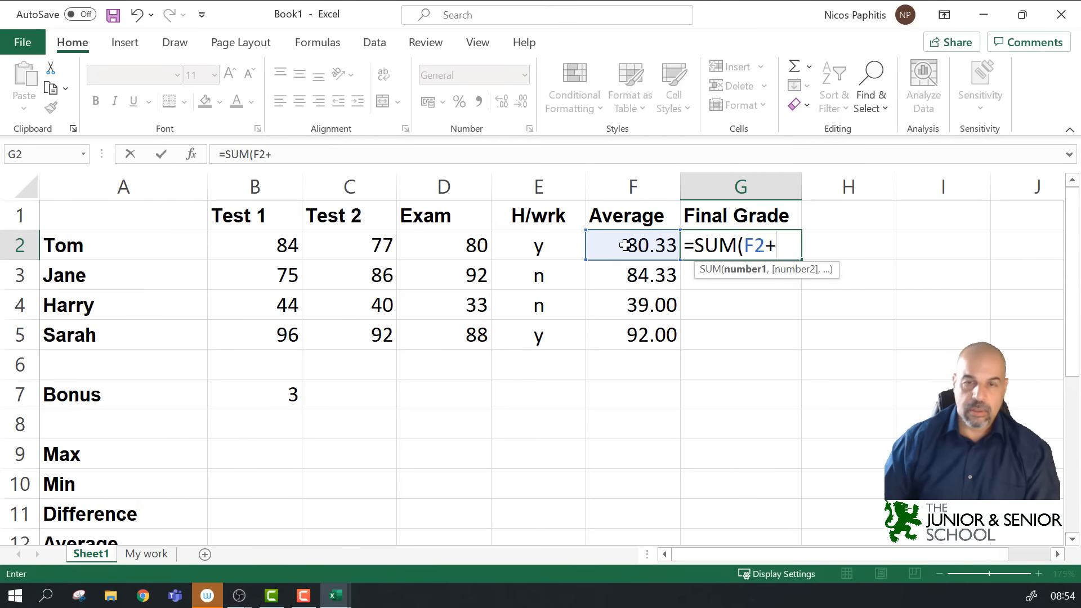
click(262, 391)
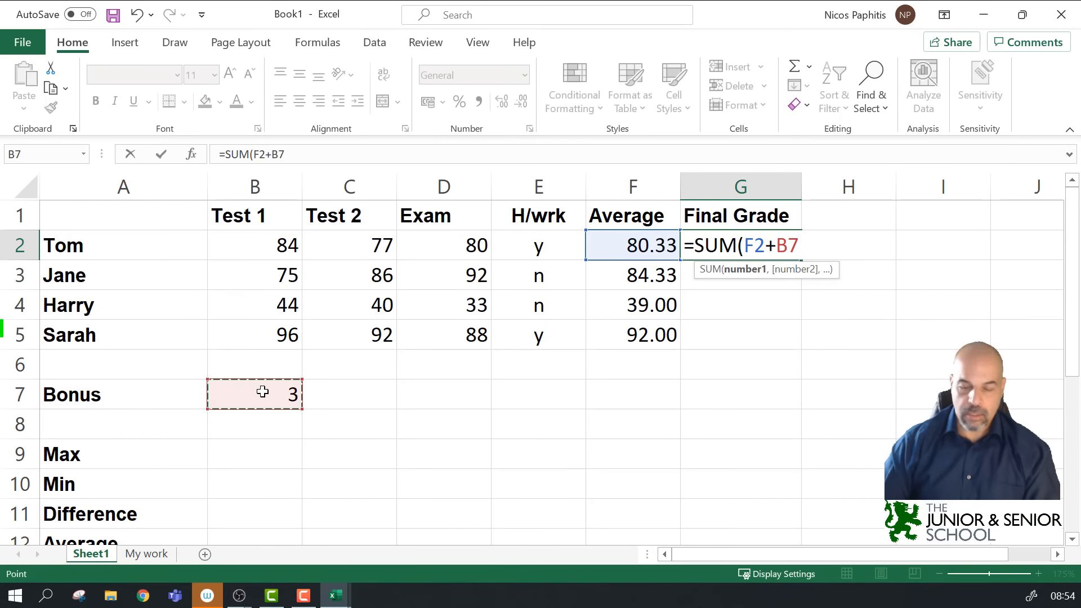
text())
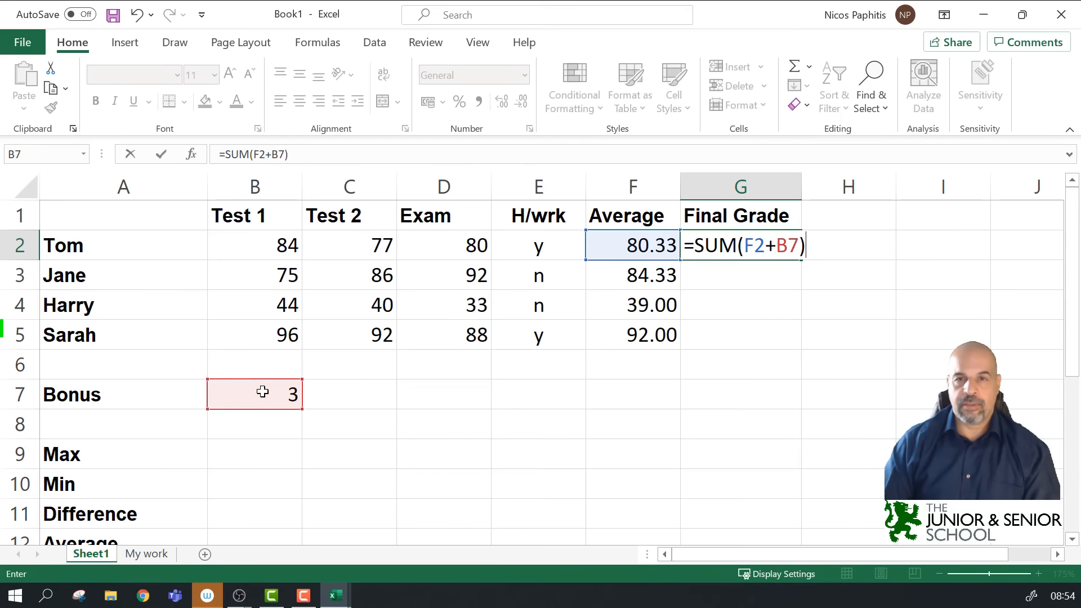
key(Return)
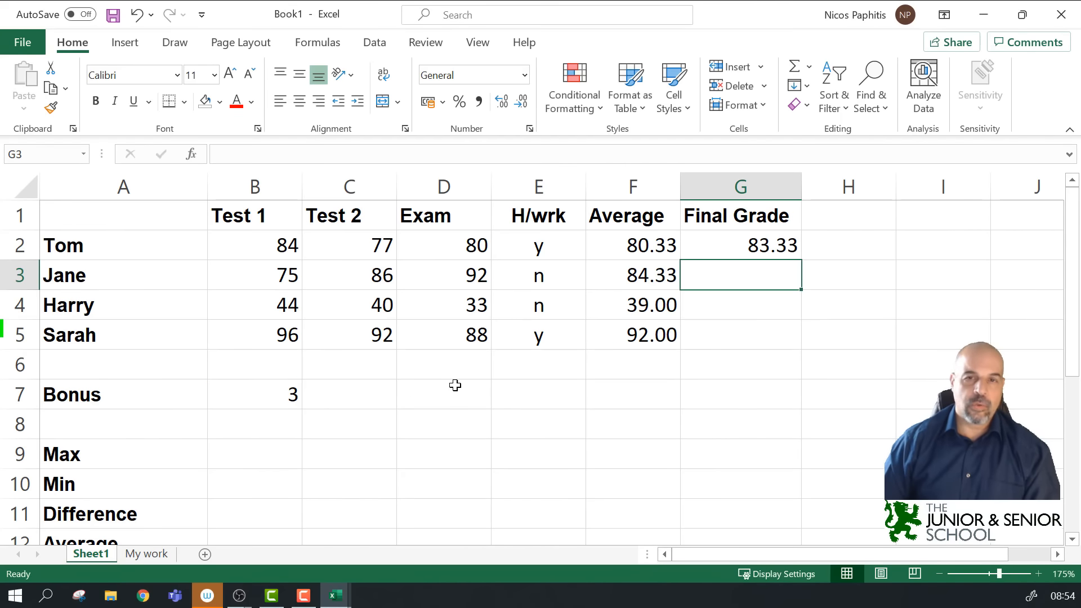
Step: Try filling the G2 formula down, then check row 3's homework and Final Grade cell
click(750, 244)
drag(803, 261, 779, 254)
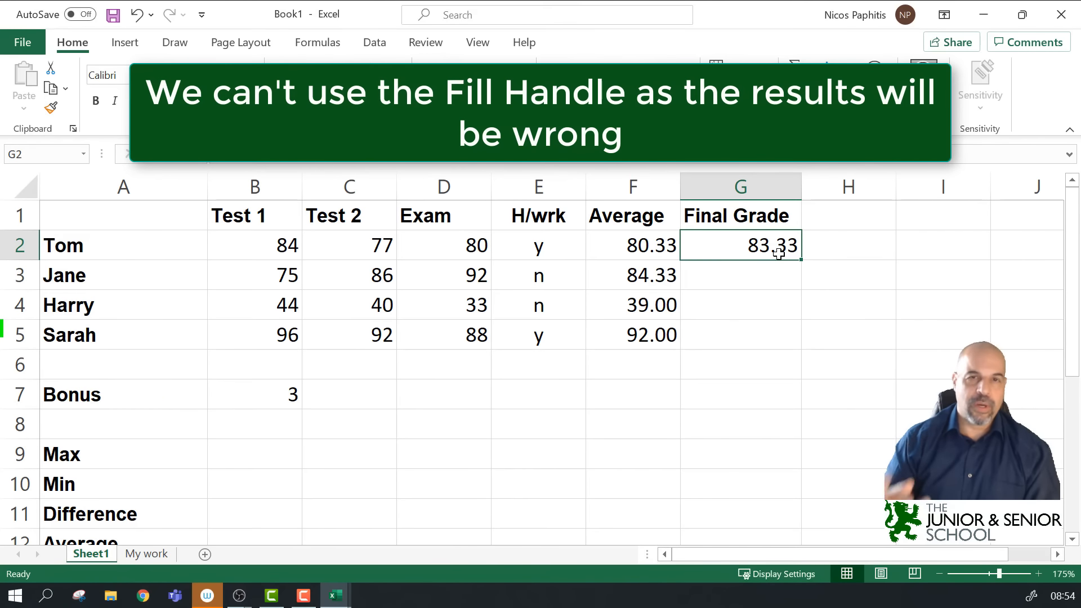
click(543, 273)
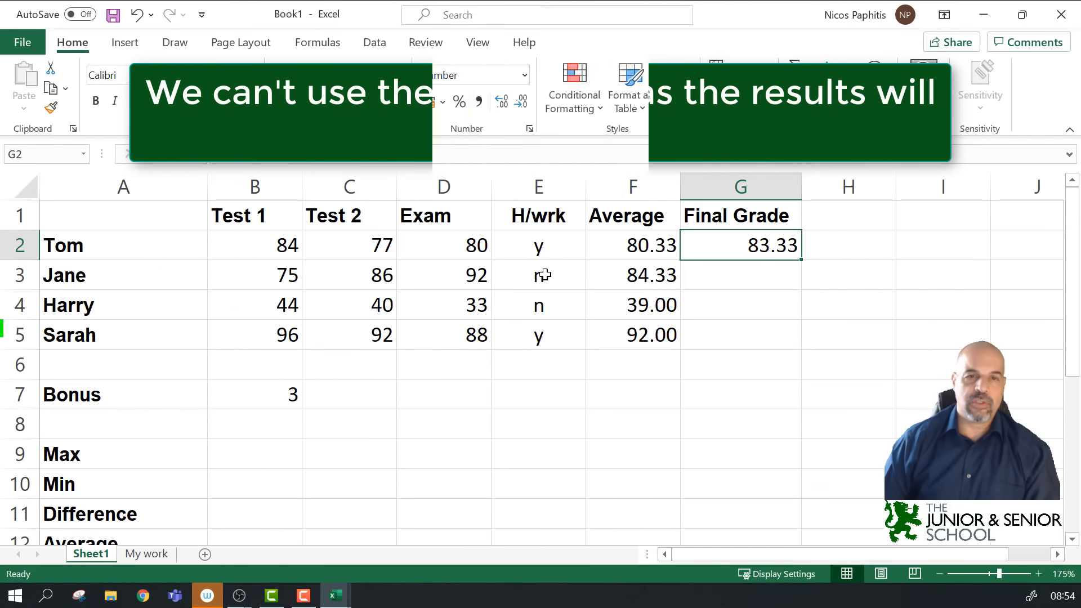
click(757, 269)
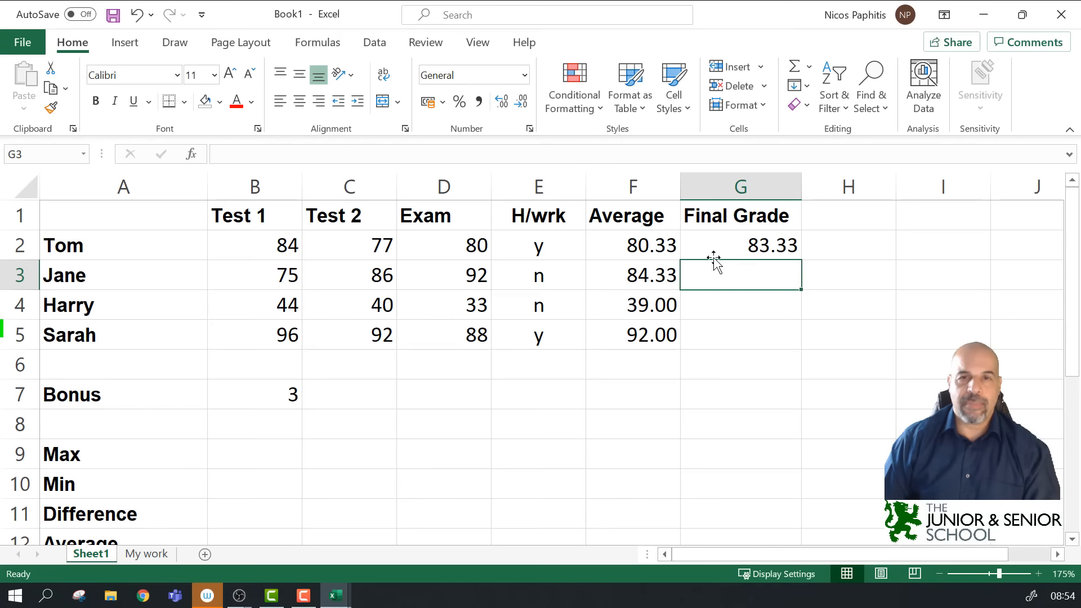
Step: Start a SUM formula for G3 in the formula bar, then cancel the edit
click(429, 154)
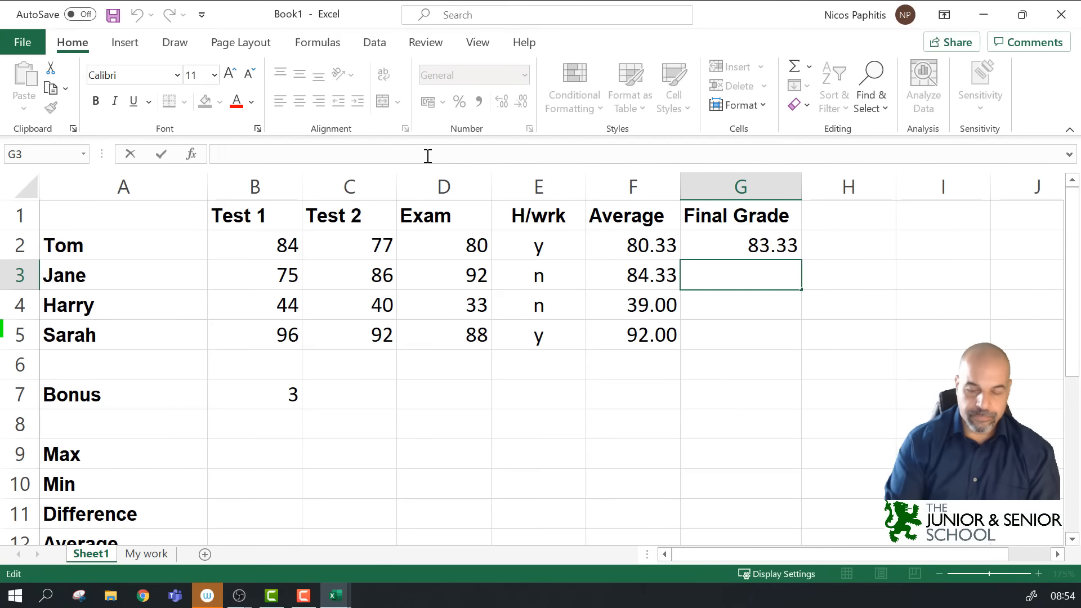
text(=sum)
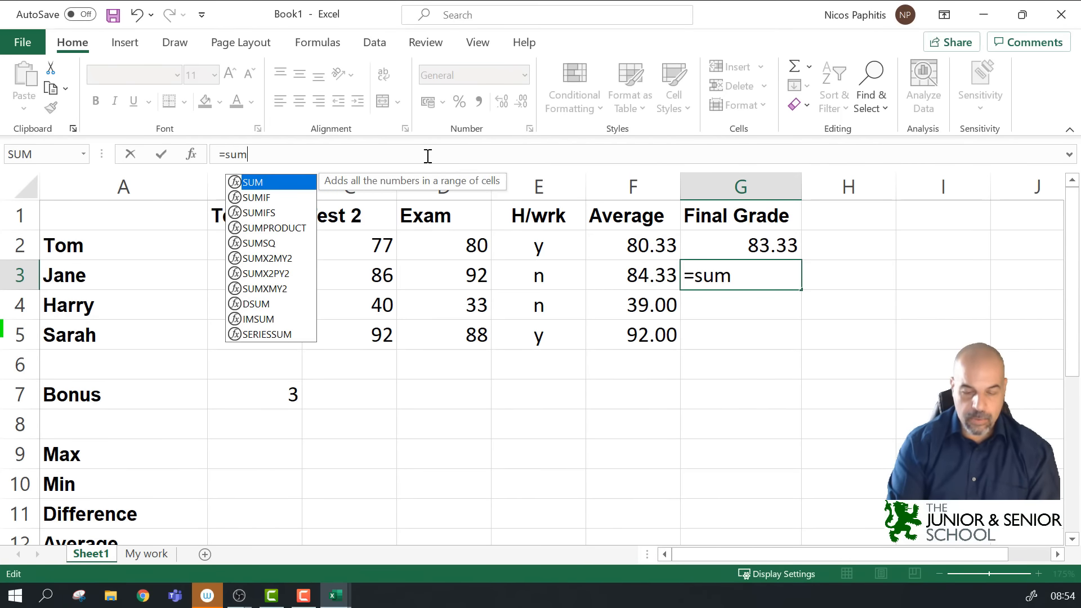
key(Return)
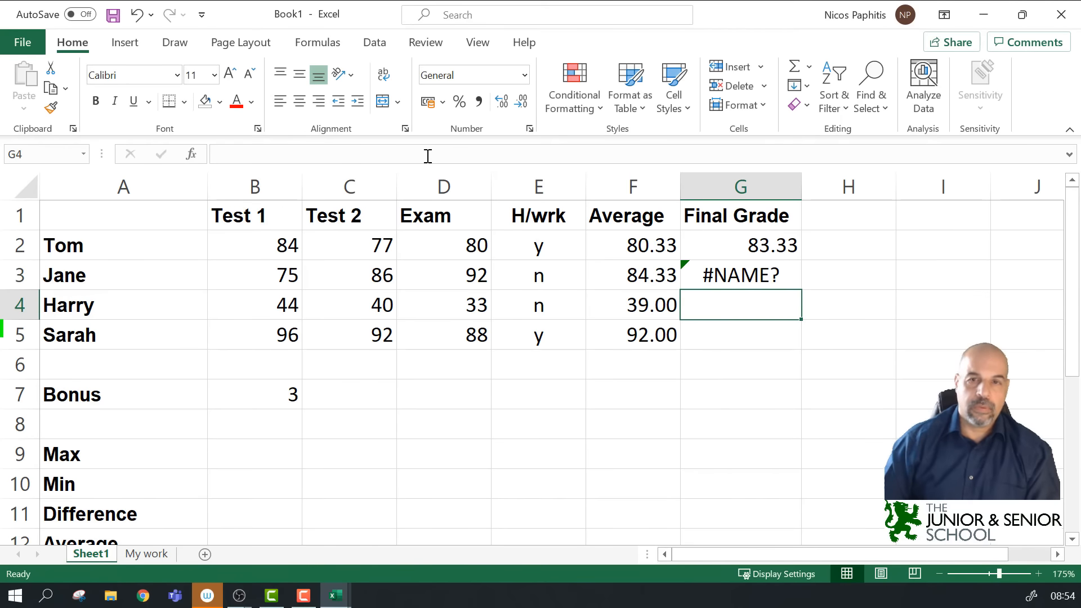
click(760, 278)
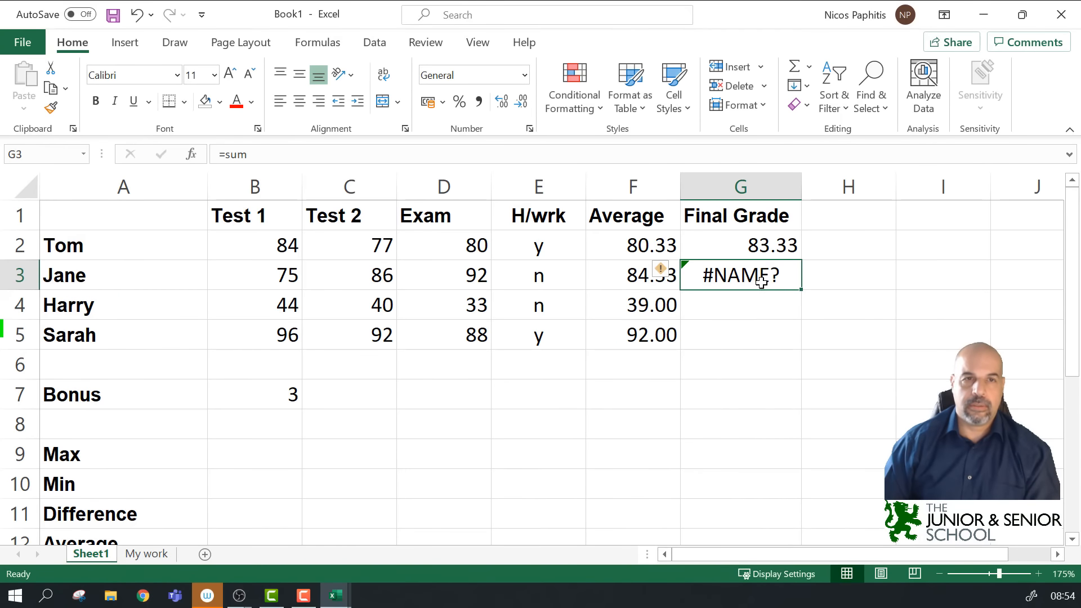
click(375, 157)
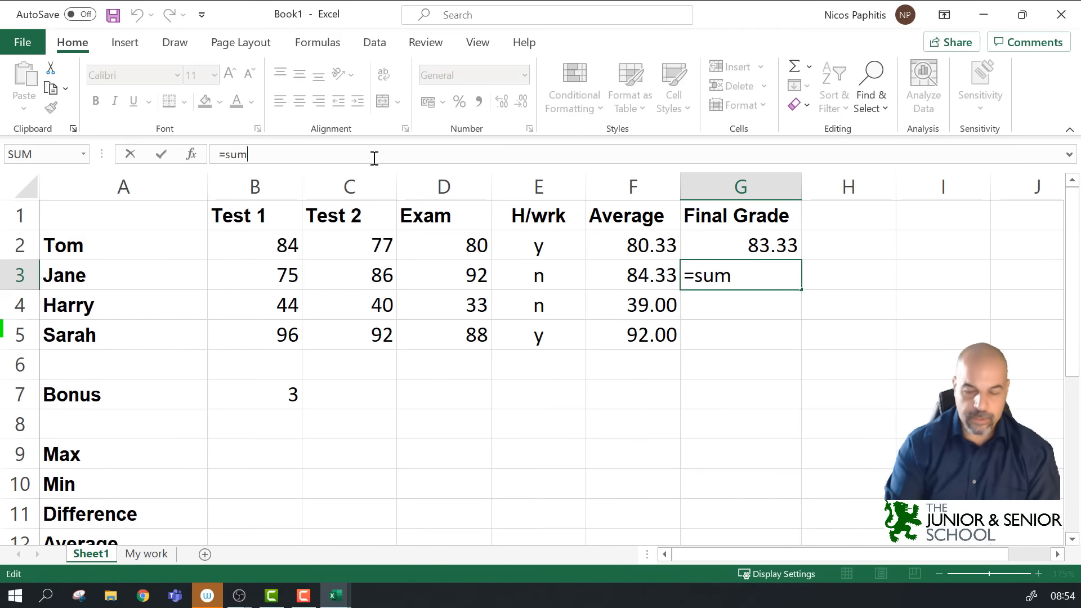
text(()
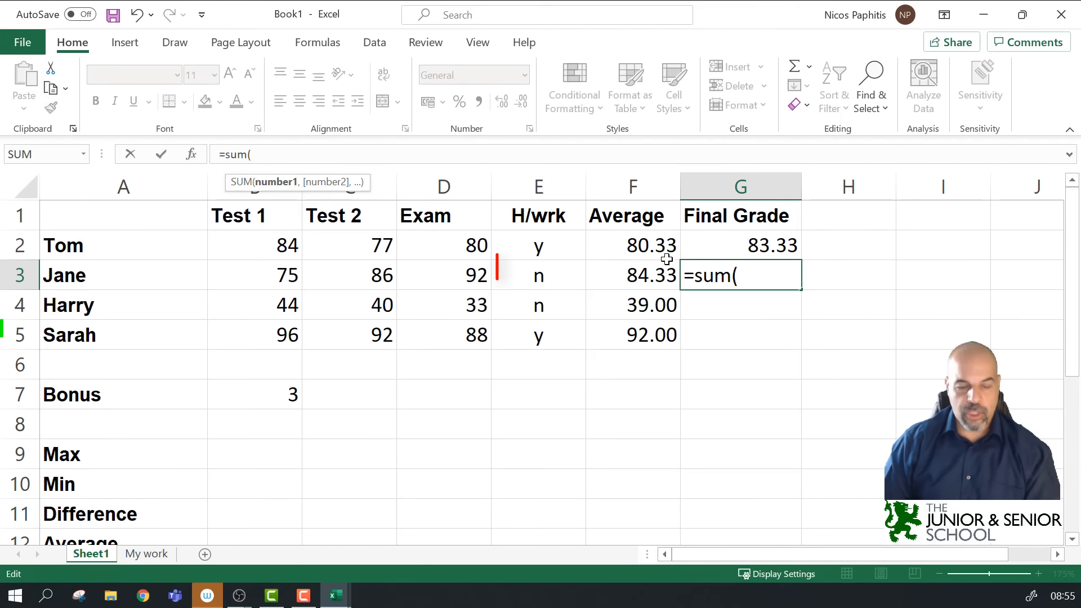
key(Escape)
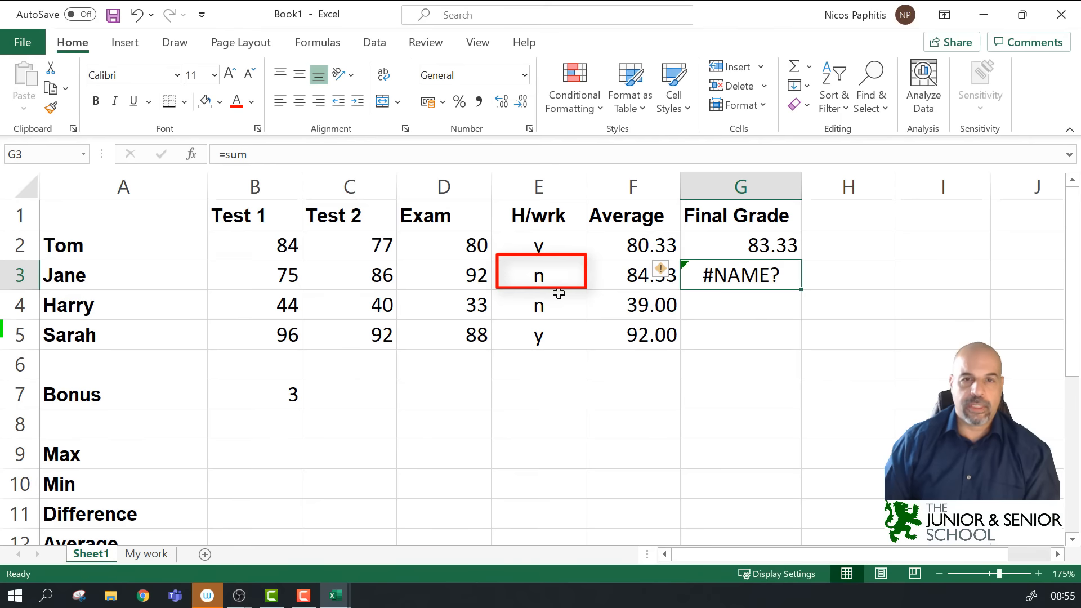
Step: Replace G3's #NAME? entry with =F3 and enter =F4 in G4, giving 84.33 and 39.00
click(788, 333)
click(755, 274)
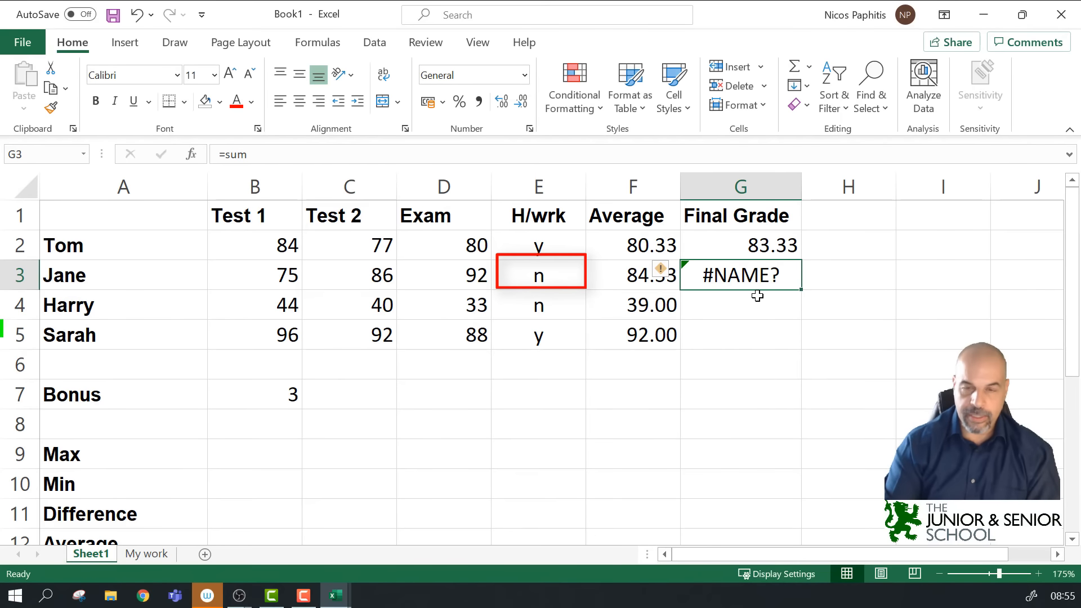
key(Delete)
text(=)
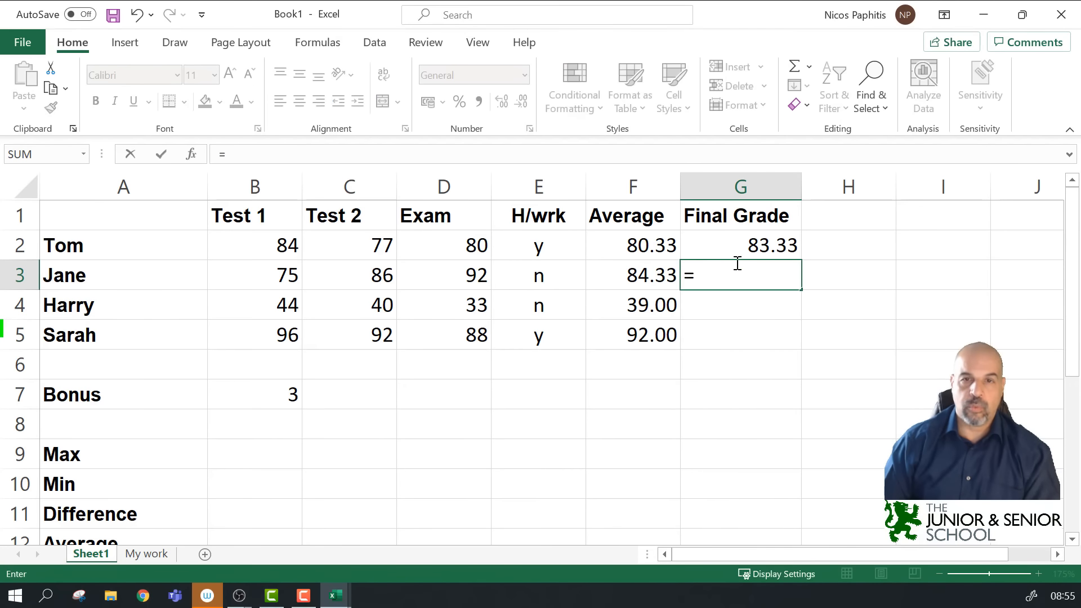
click(659, 279)
key(Return)
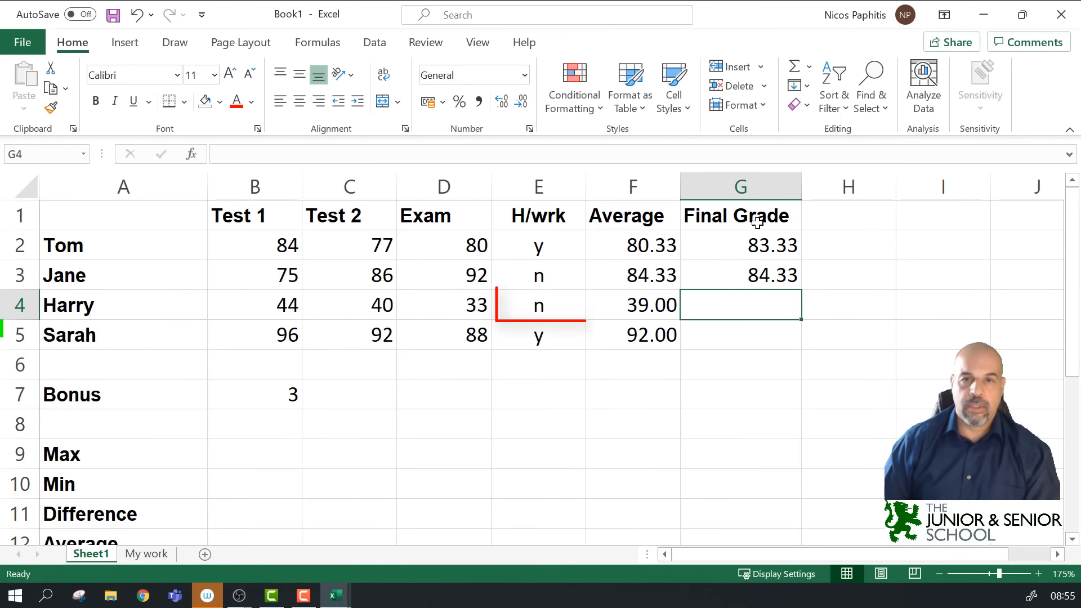
text(=)
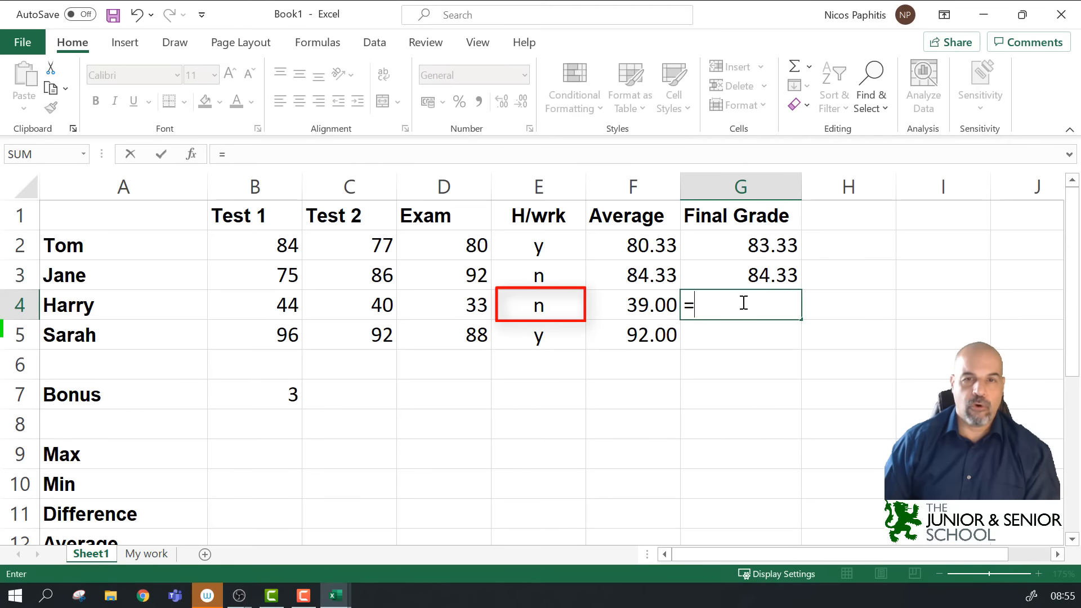
click(621, 308)
key(Return)
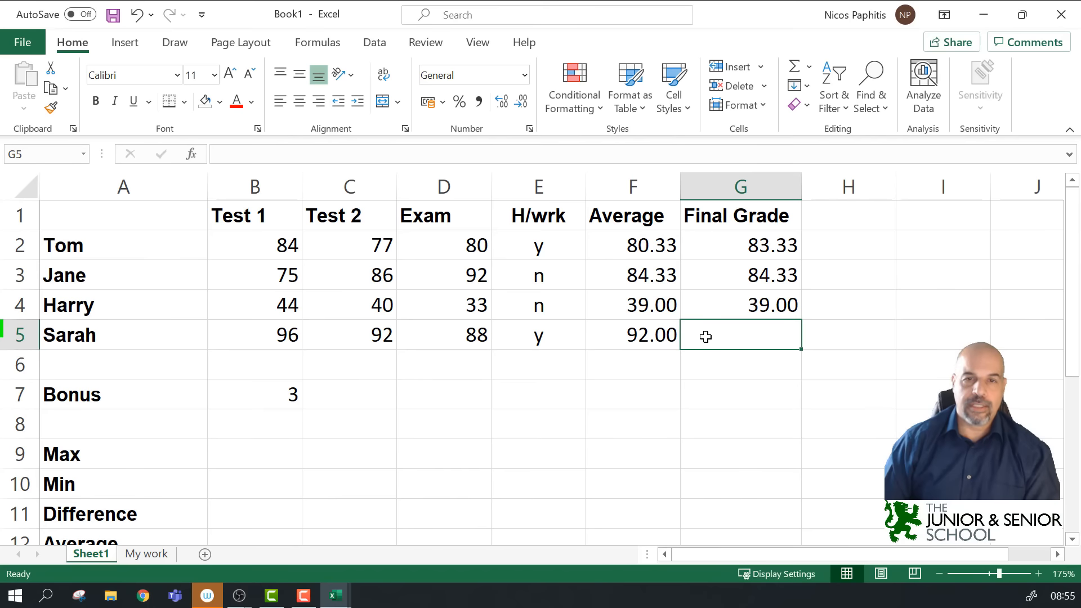
Step: Enter =F5+B7 in G5, declining the typo correction and removing the stray parenthesis
text(=)
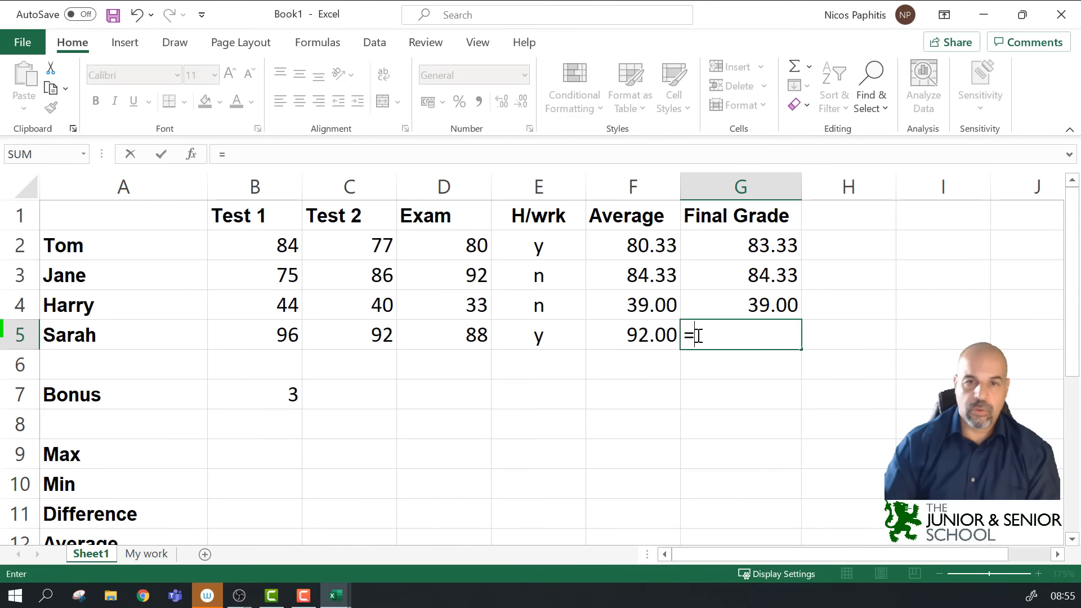
click(642, 339)
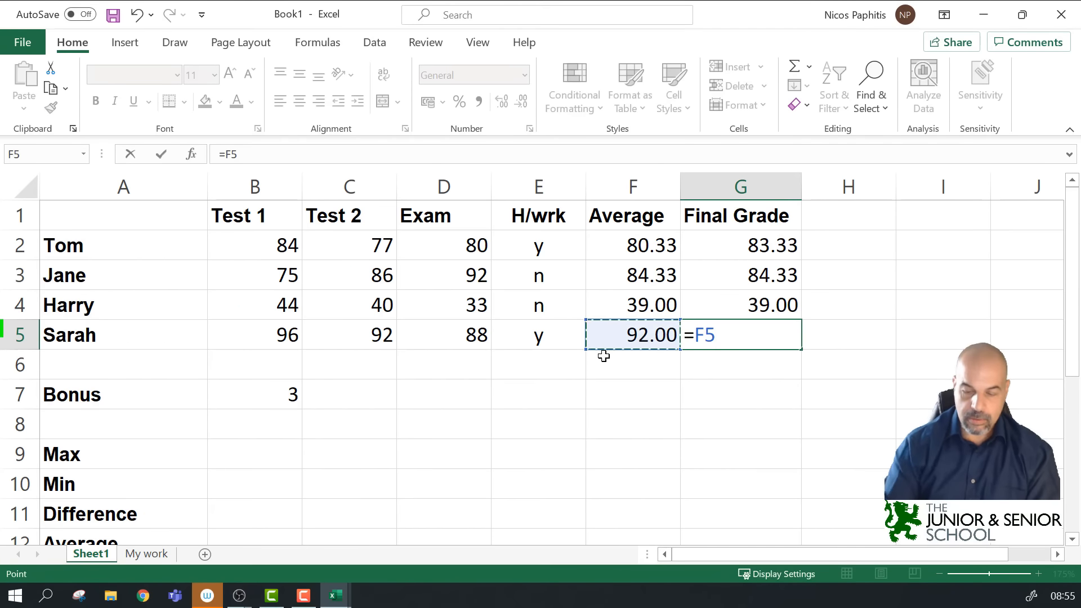
text(+)
click(274, 392)
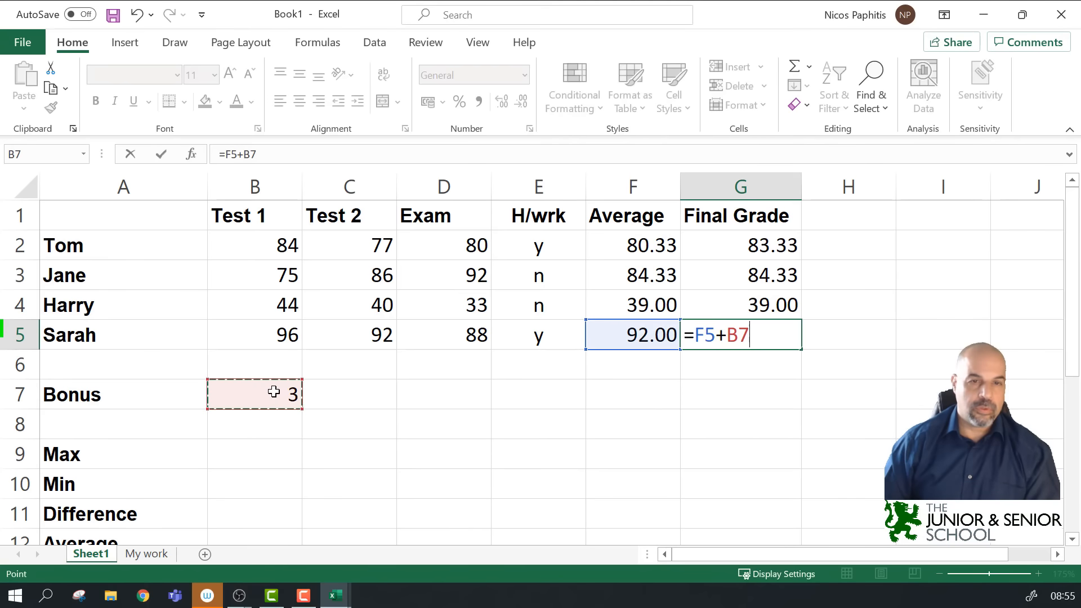
text())
key(Return)
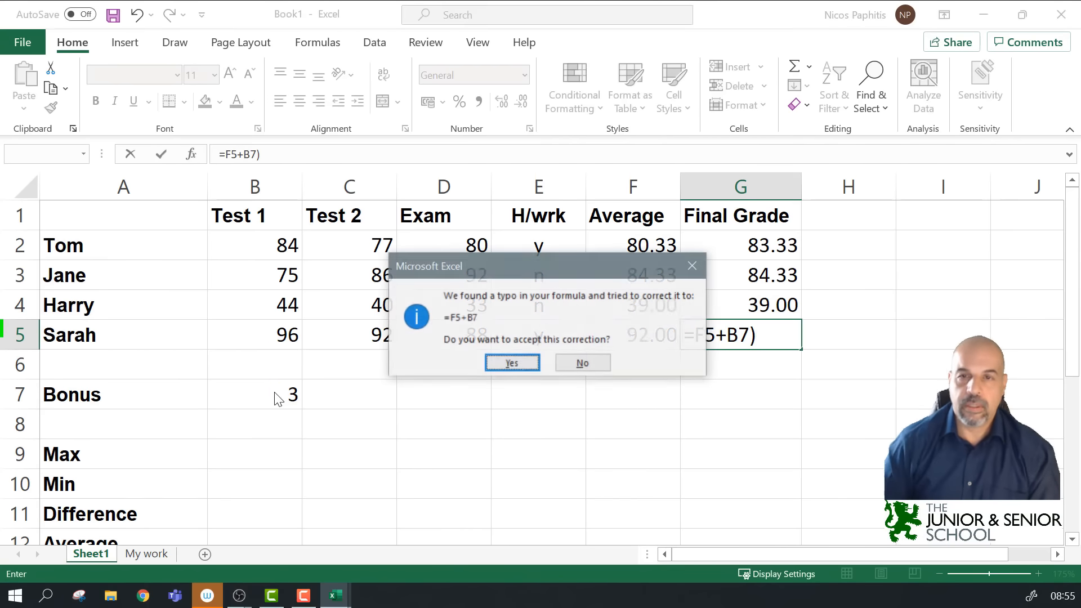
key(n)
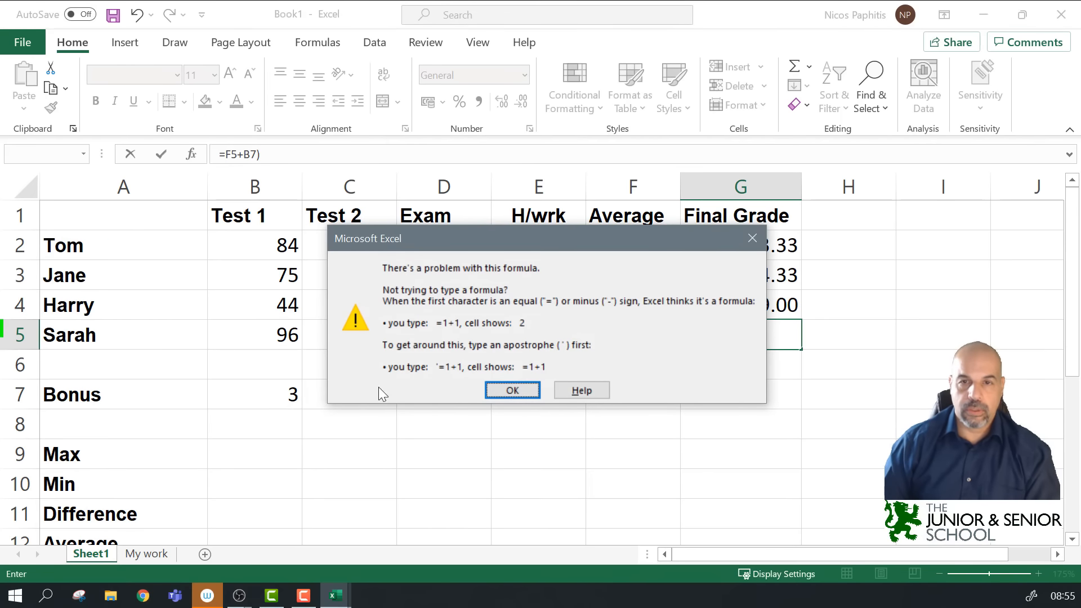
click(753, 238)
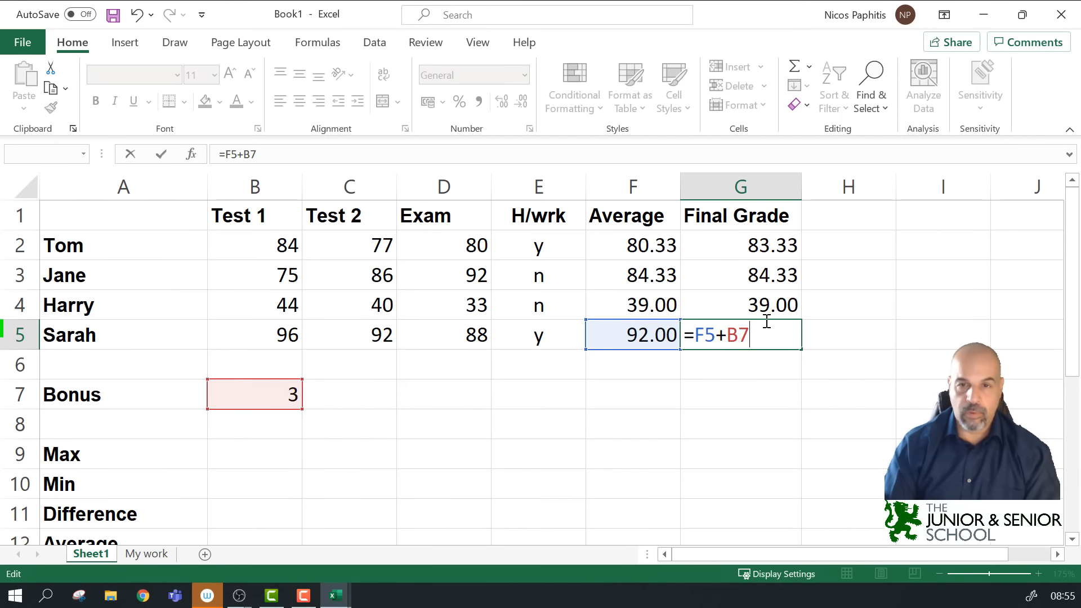
key(Return)
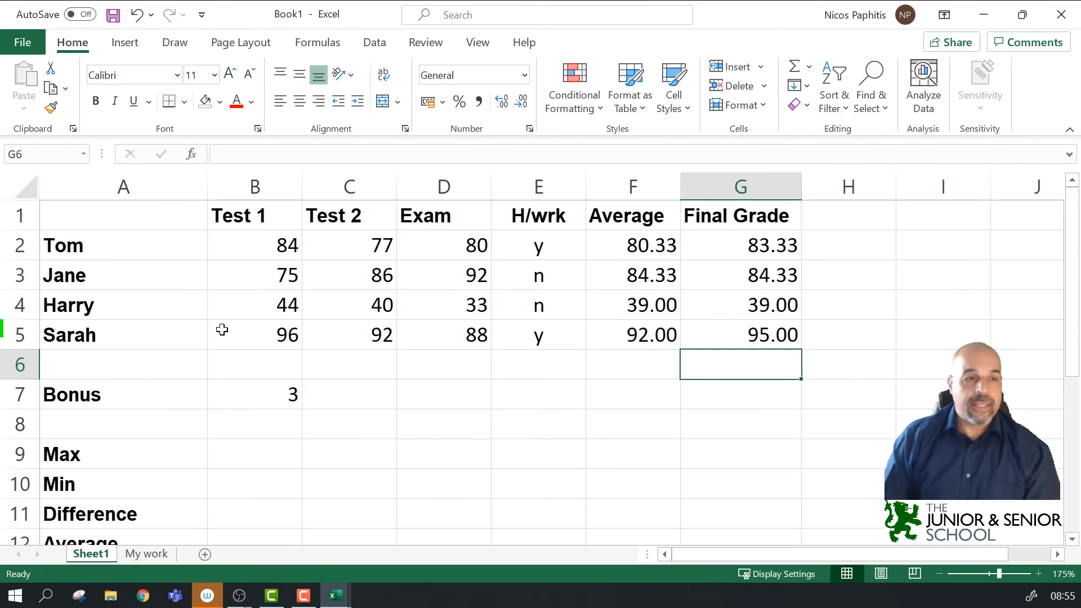
scroll(219, 357, down, 1)
click(229, 363)
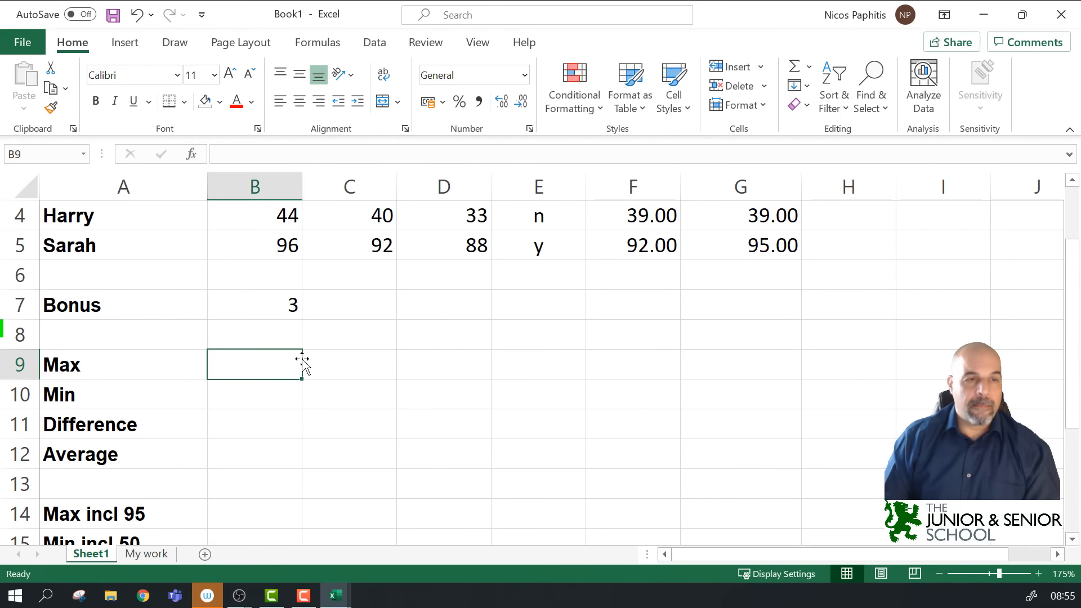
ctrl+scroll(302, 360, down, 1)
ctrl+scroll(302, 359, down, 1)
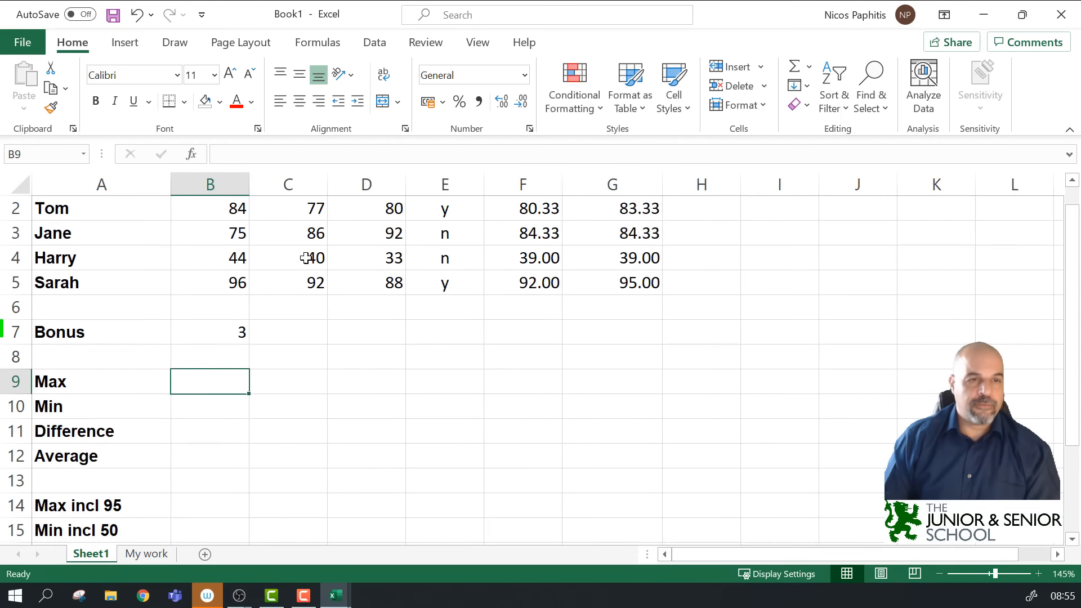
scroll(260, 383, up, 1)
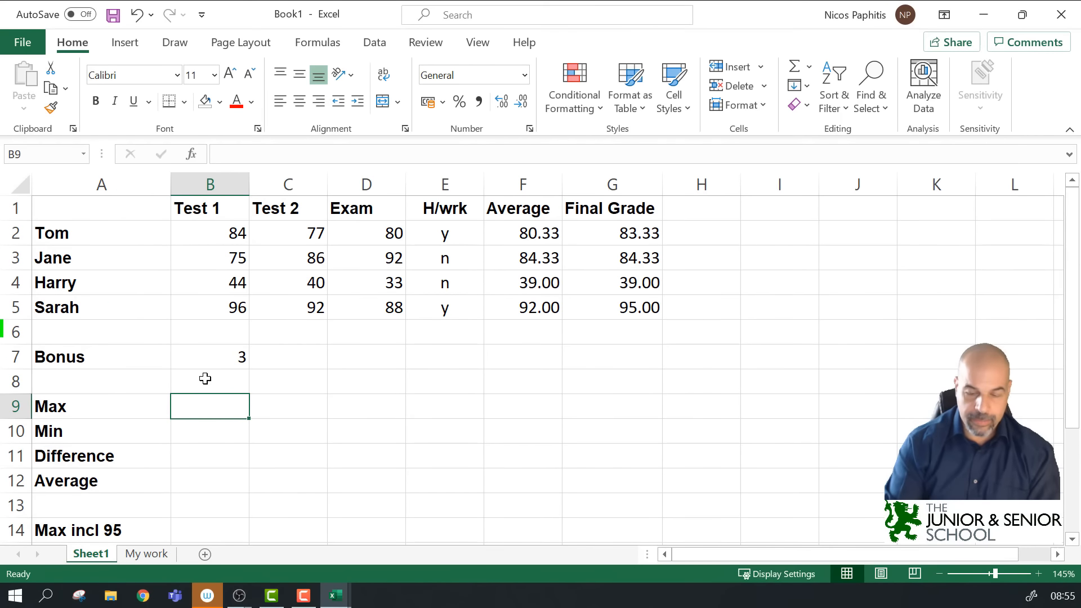
text(=)
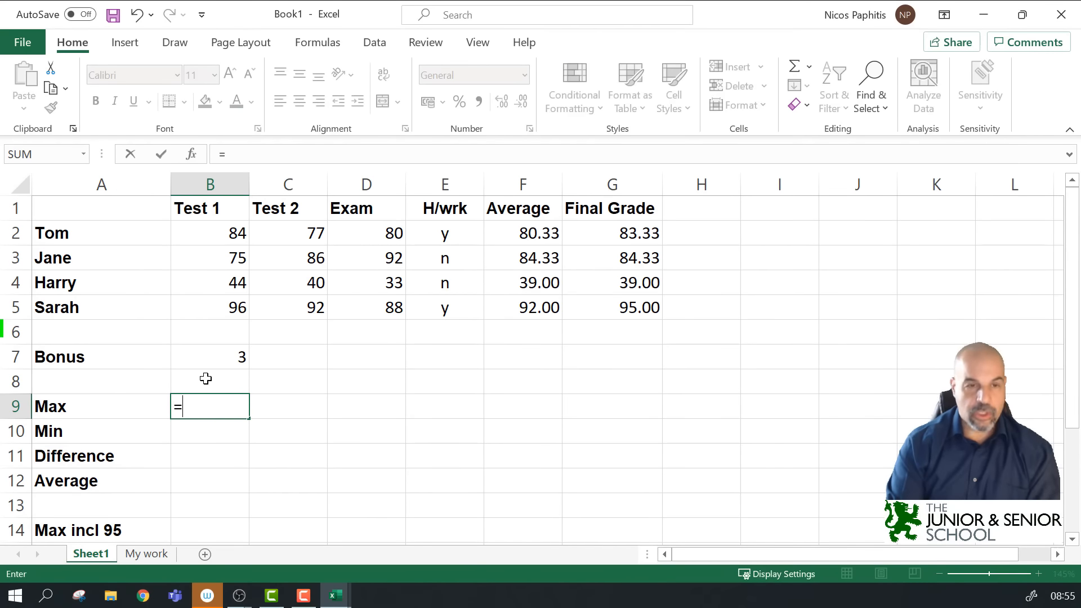
text(max)
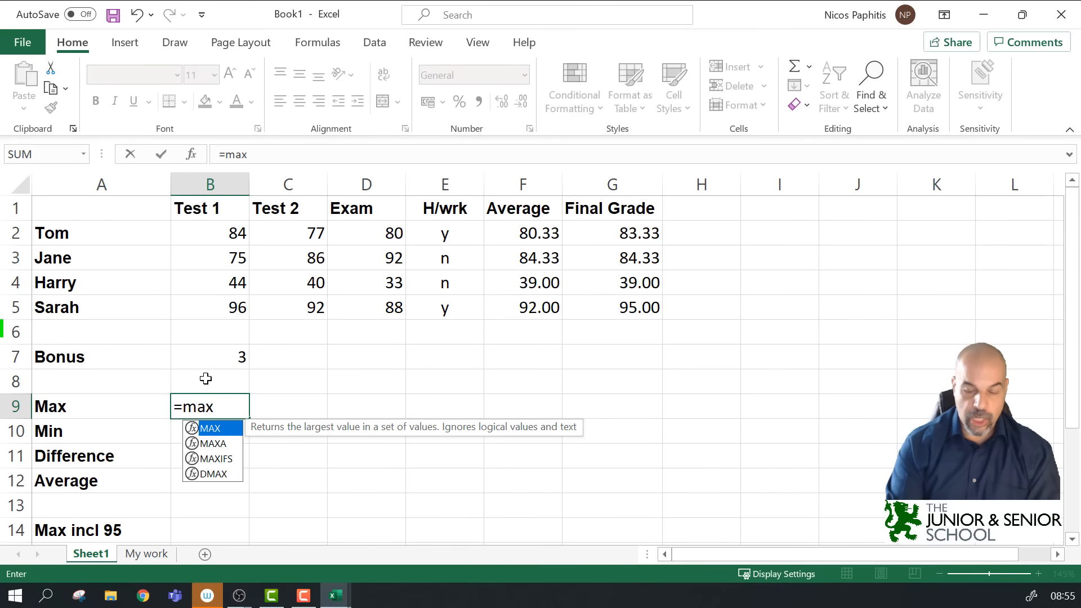
text(()
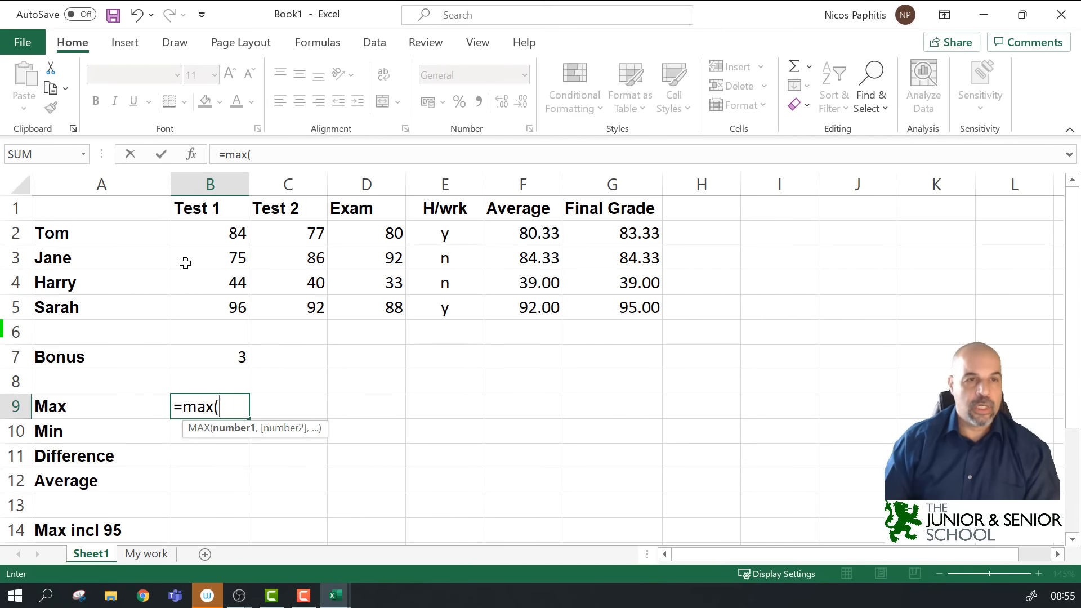
drag(235, 232, 234, 309)
text())
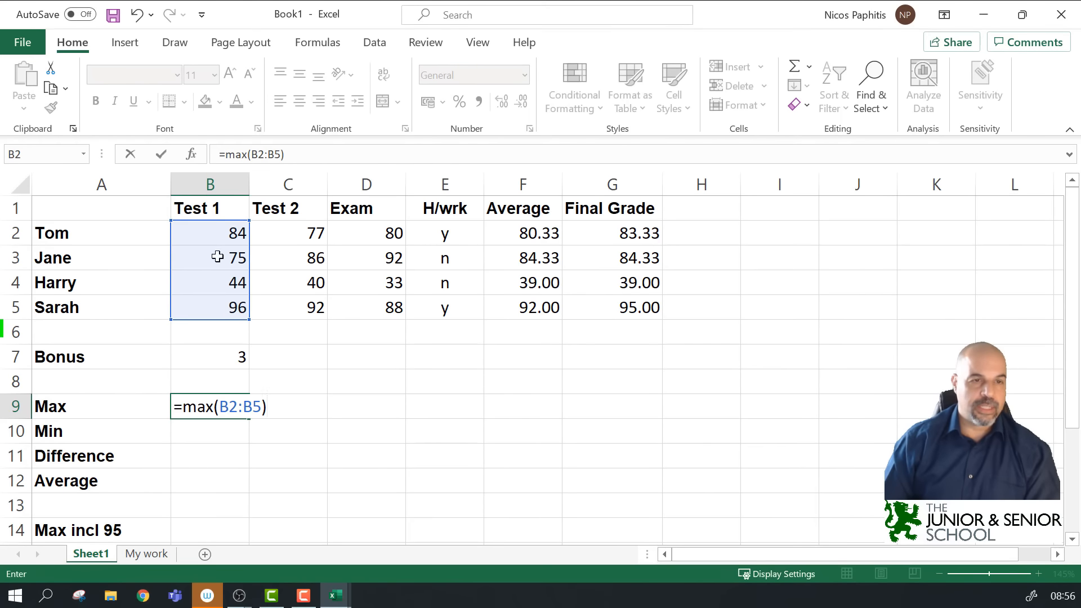
key(Return)
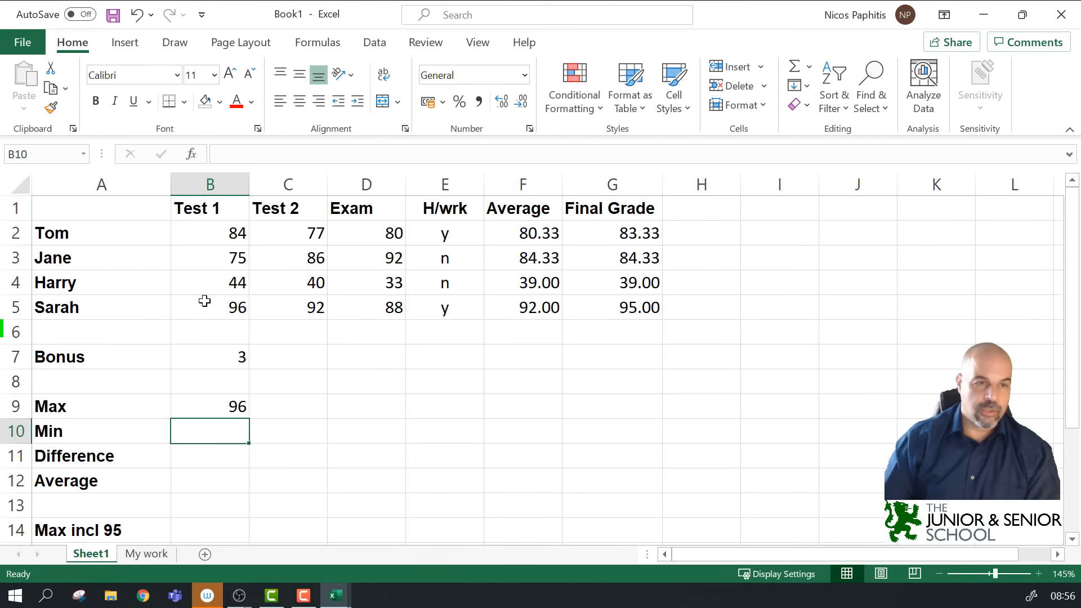
click(225, 406)
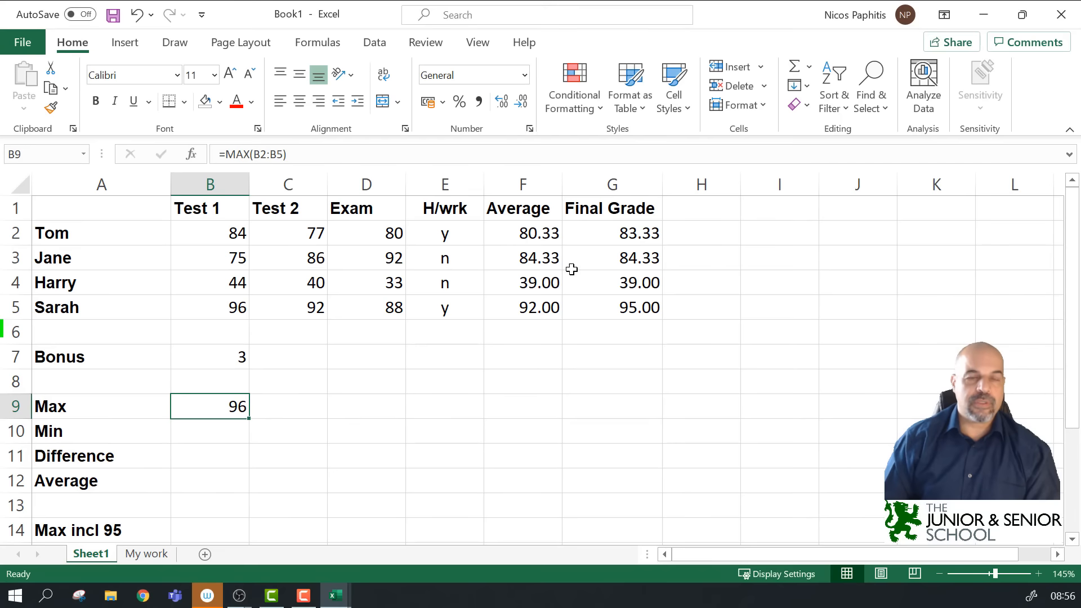
key(Delete)
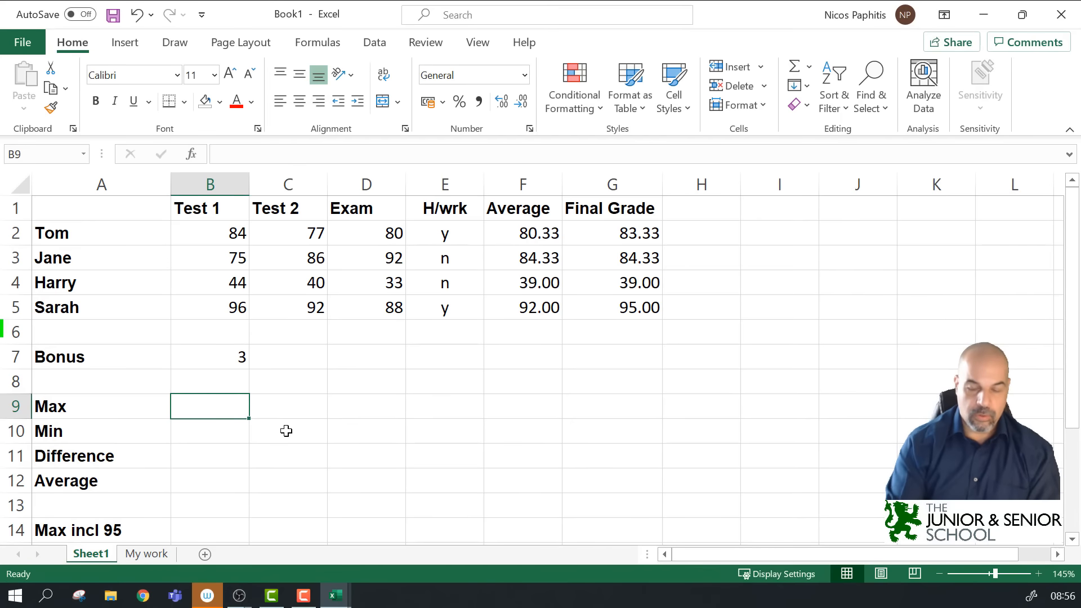
Step: Enter =MAX(B2:B5,F2:F5,88) in B9, showing 96.00, and compare it with B5's score
text(=max)
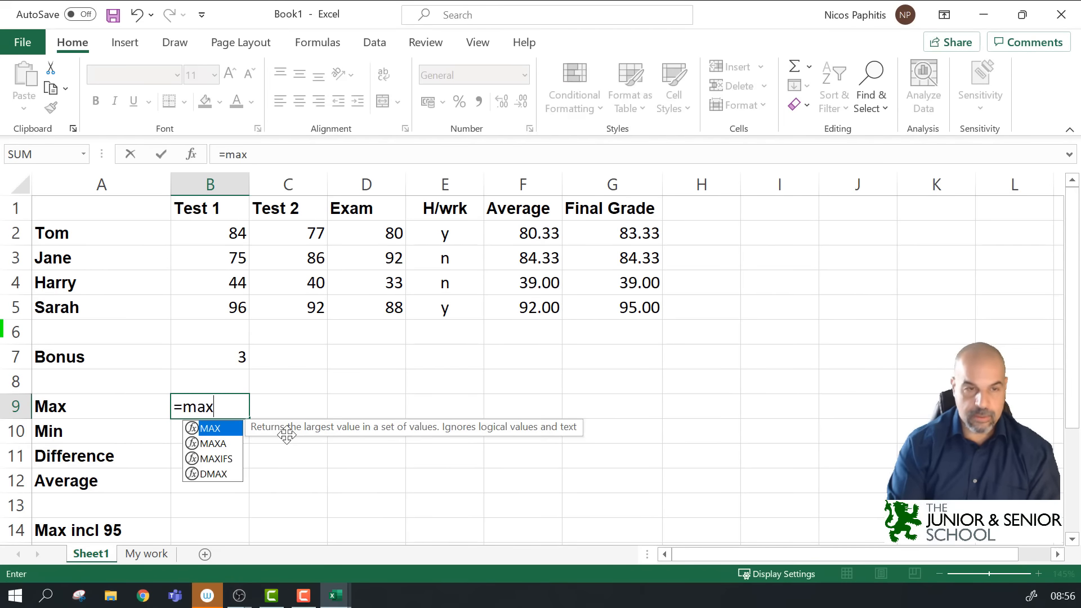
text(()
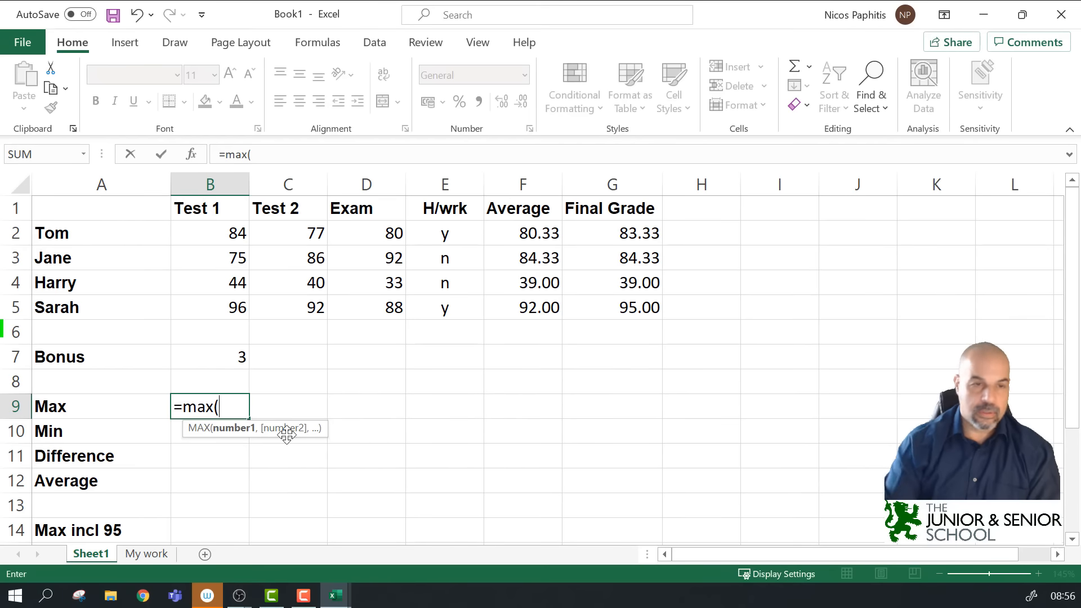
drag(210, 234, 214, 310)
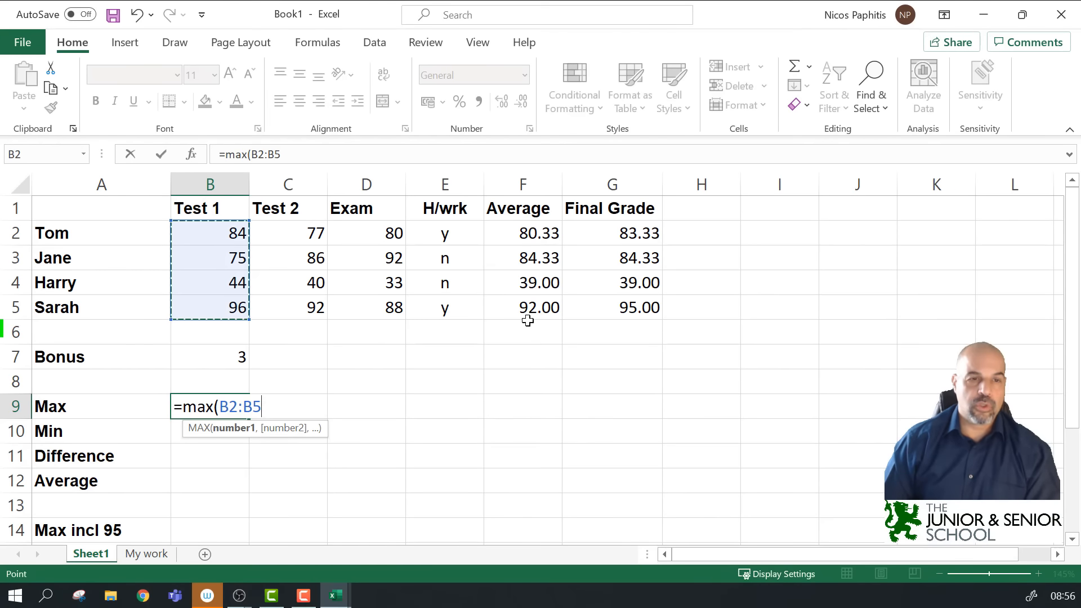
text(,)
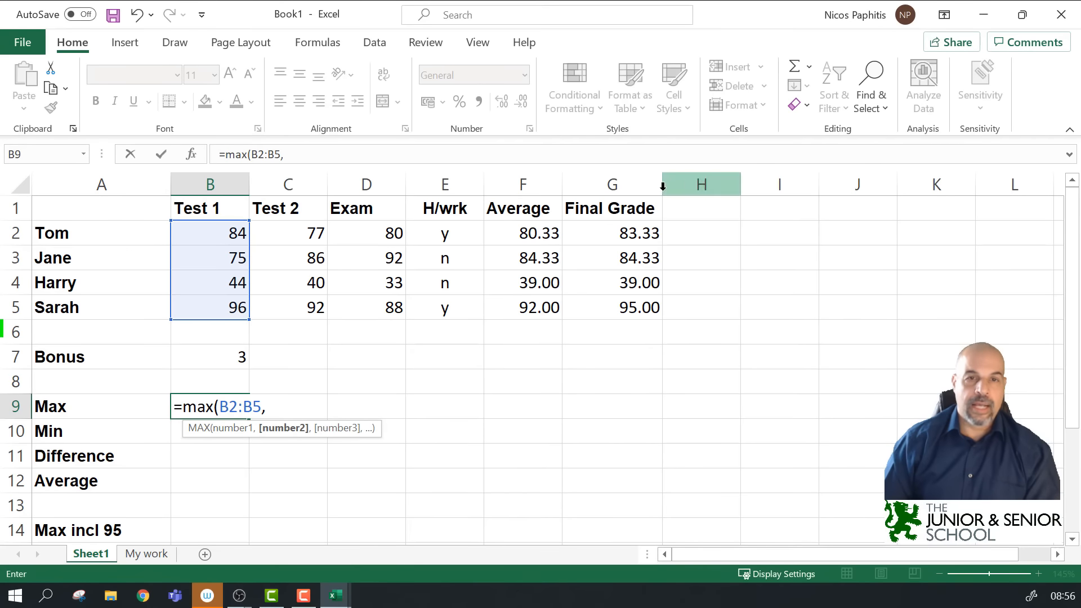
drag(541, 228, 549, 315)
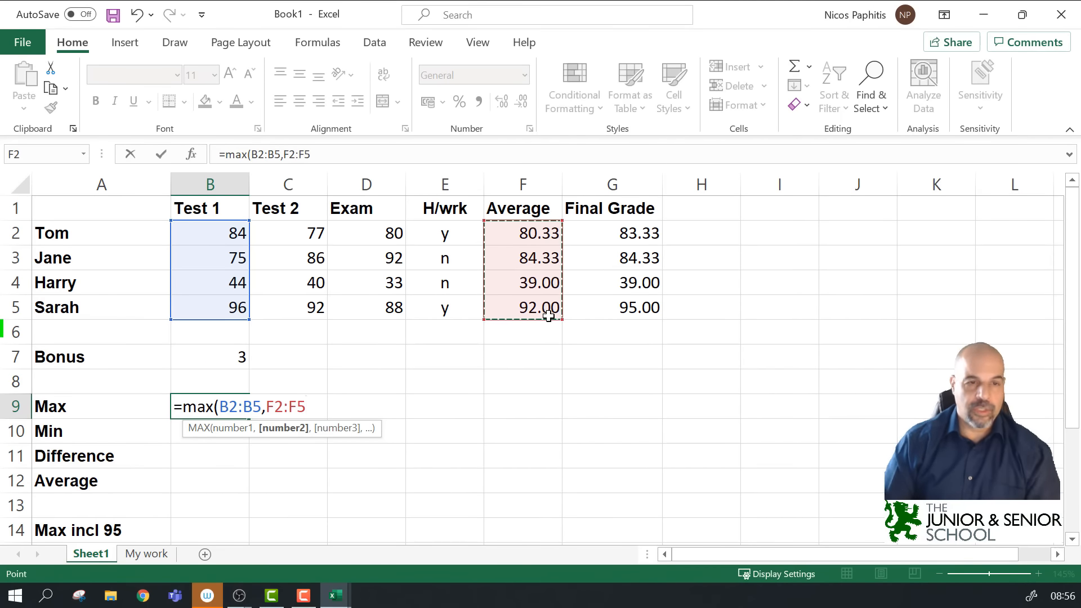
text(,)
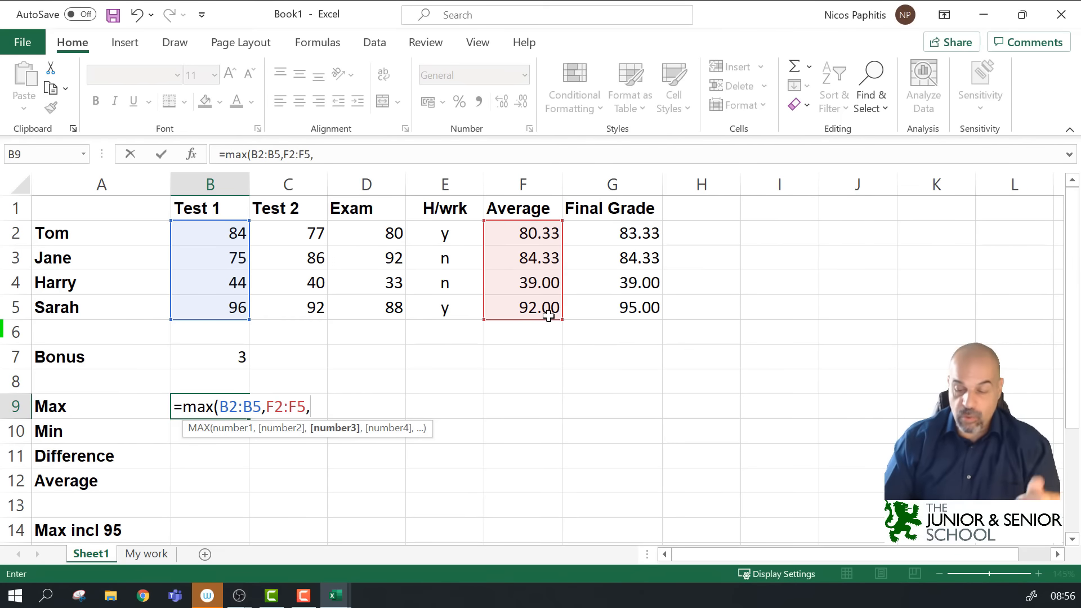
text(88)
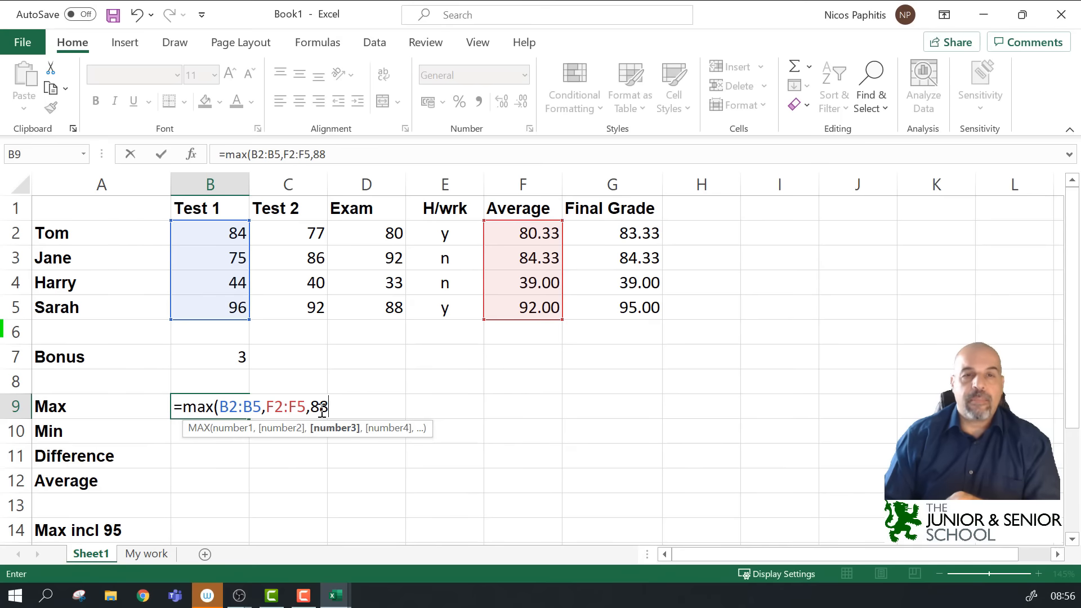
text())
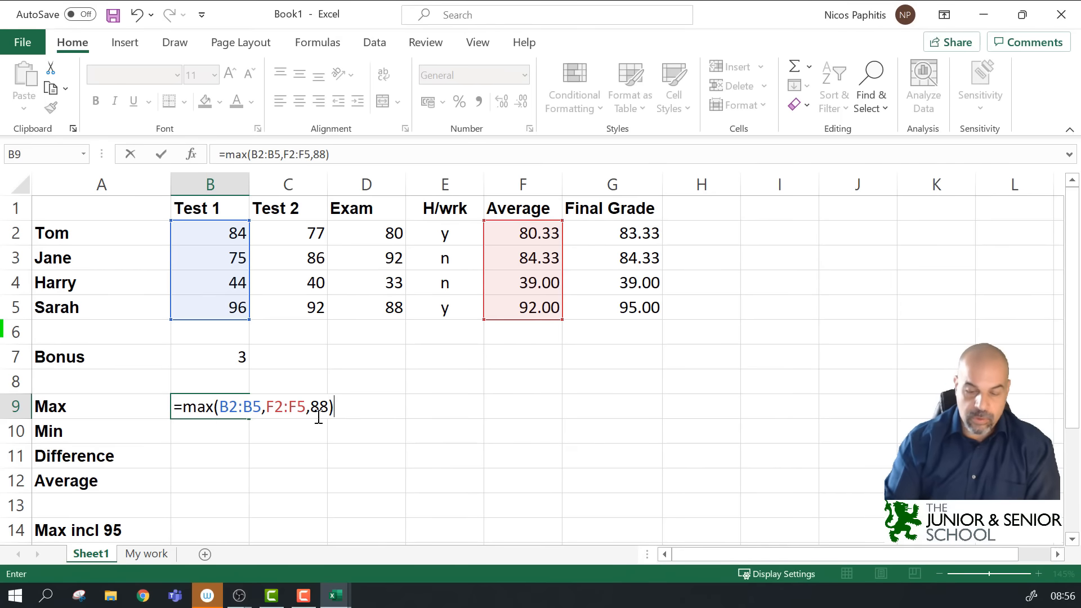
key(Return)
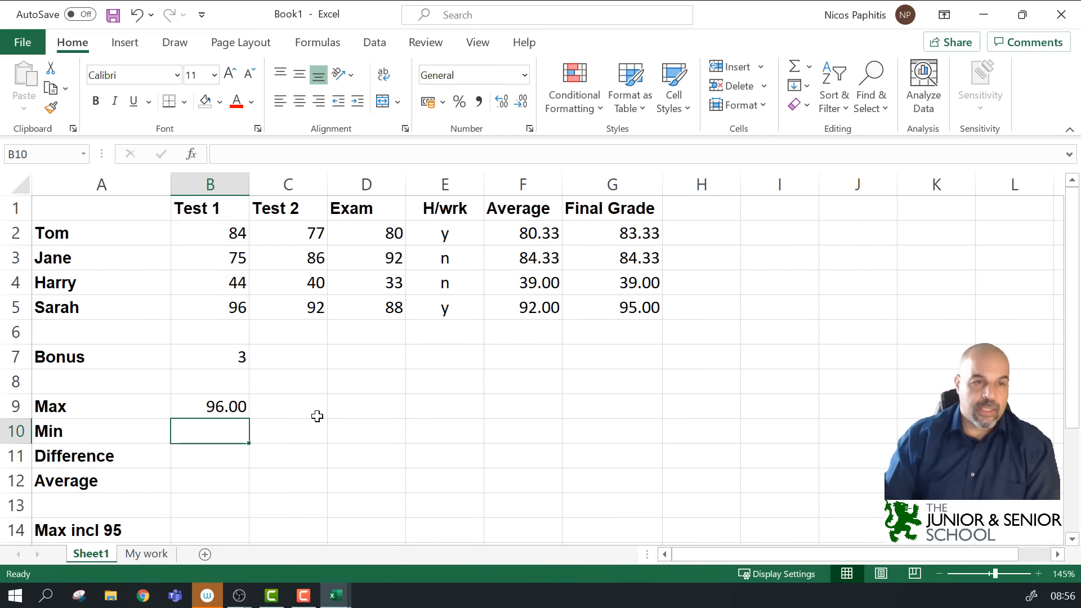
click(221, 398)
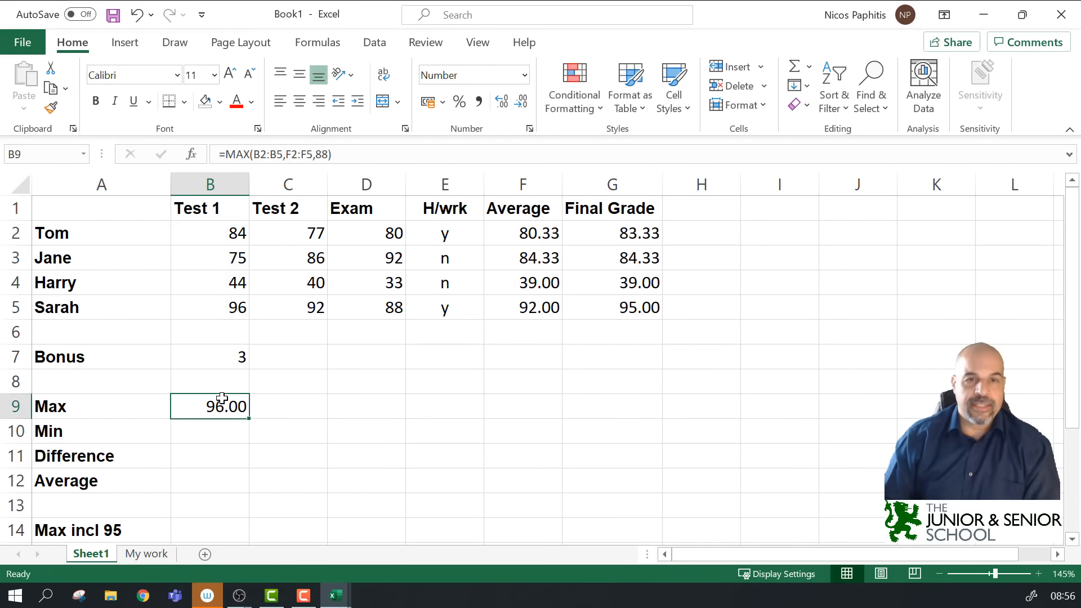
click(238, 315)
click(227, 405)
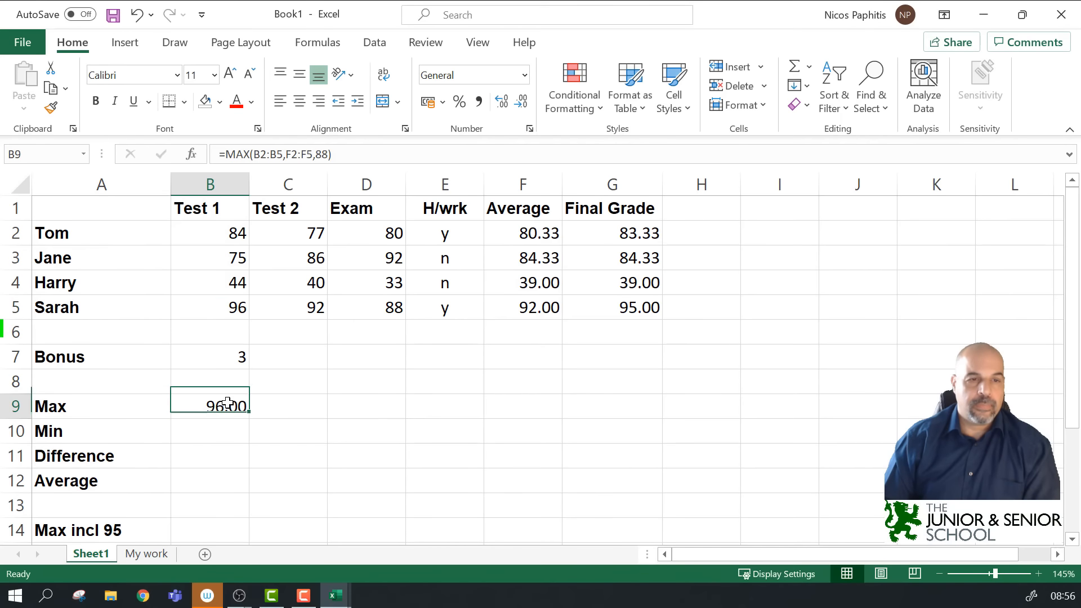
Step: Replace B9's formula with =MAX(B2:B5), still showing 96.00
key(Delete)
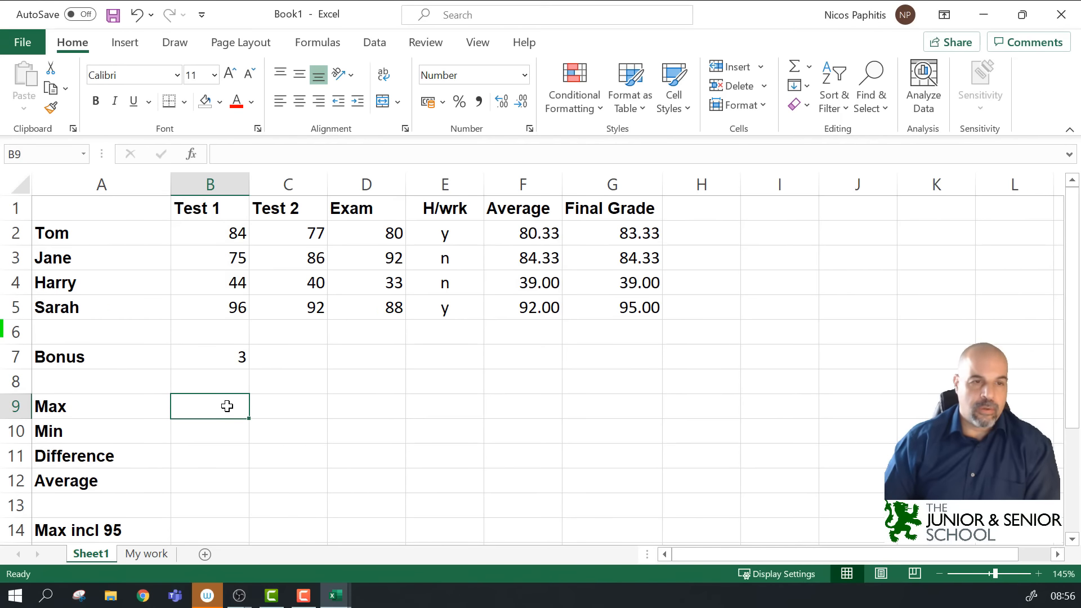
text(=)
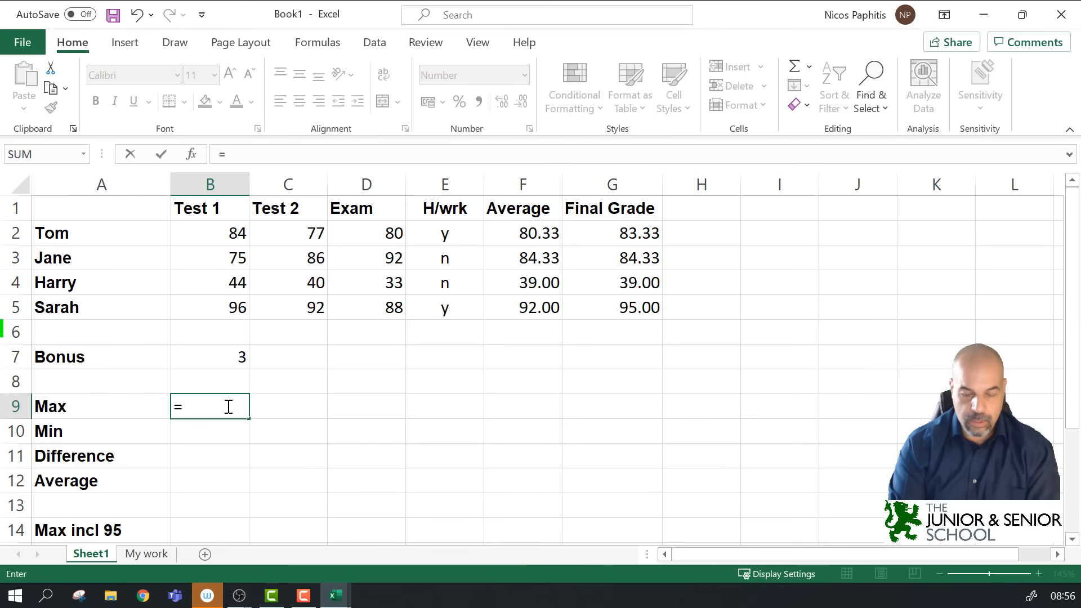
text(max)
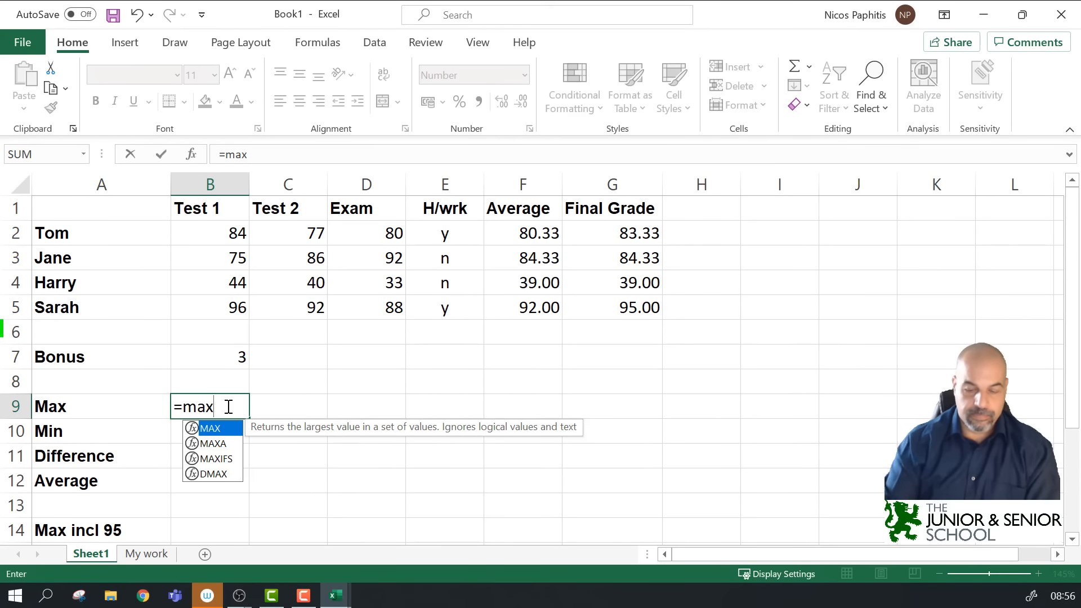
text(()
drag(218, 232, 220, 302)
text())
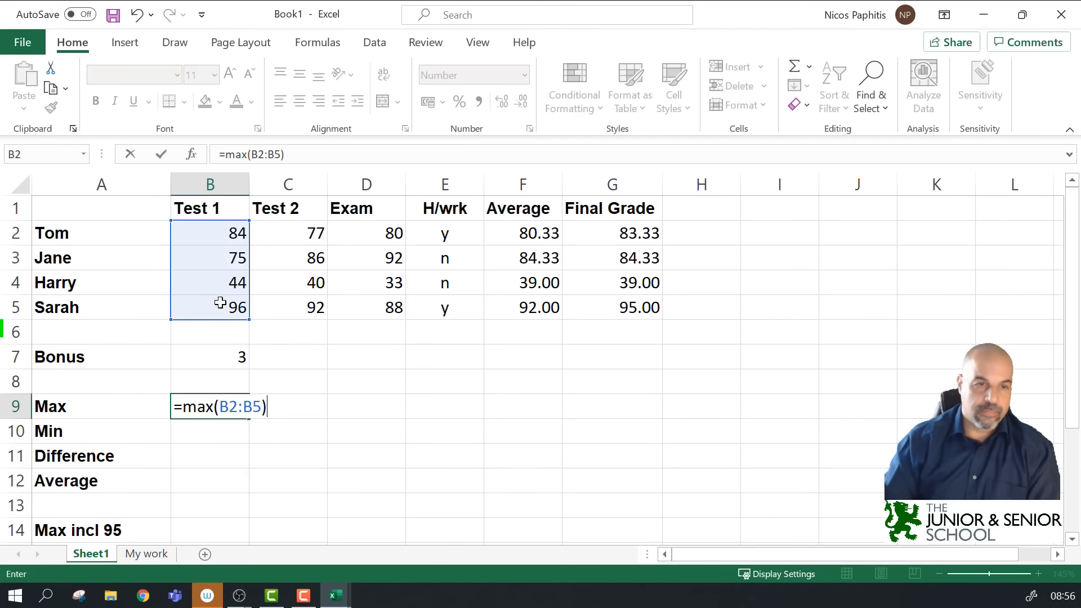
key(Return)
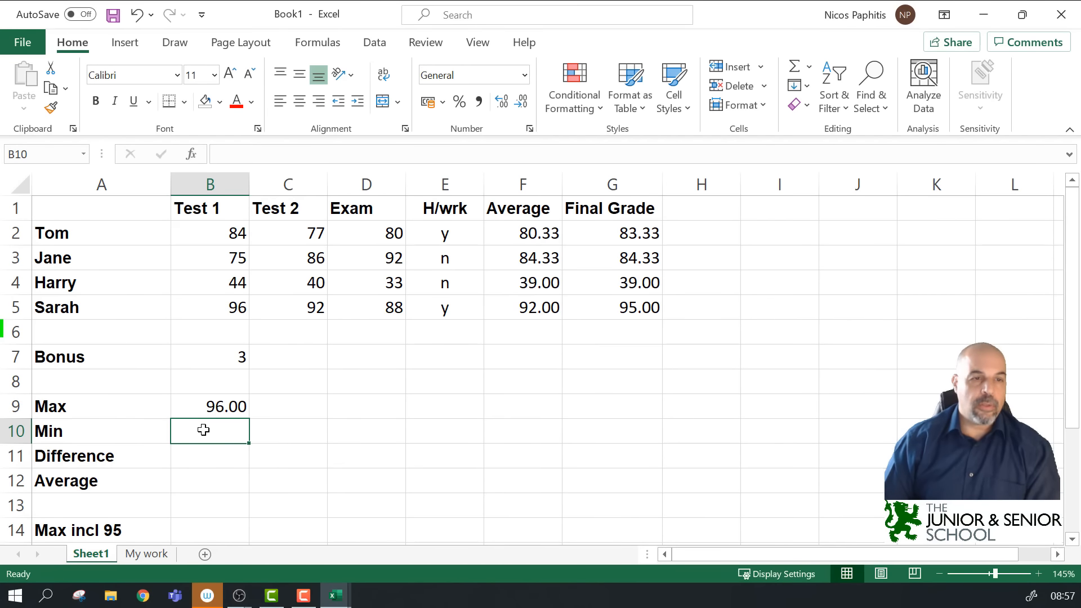
Step: Enter =MIN(B2:B5) in B10 to get 44, then check Harry's B4 score and B9
text(=min)
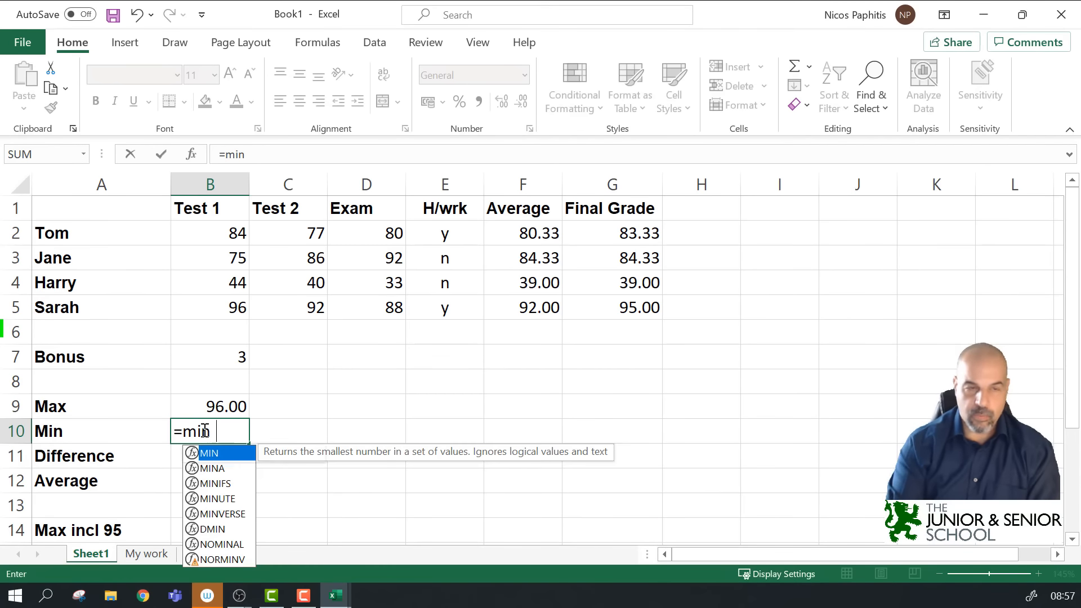
text(()
drag(228, 227, 215, 306)
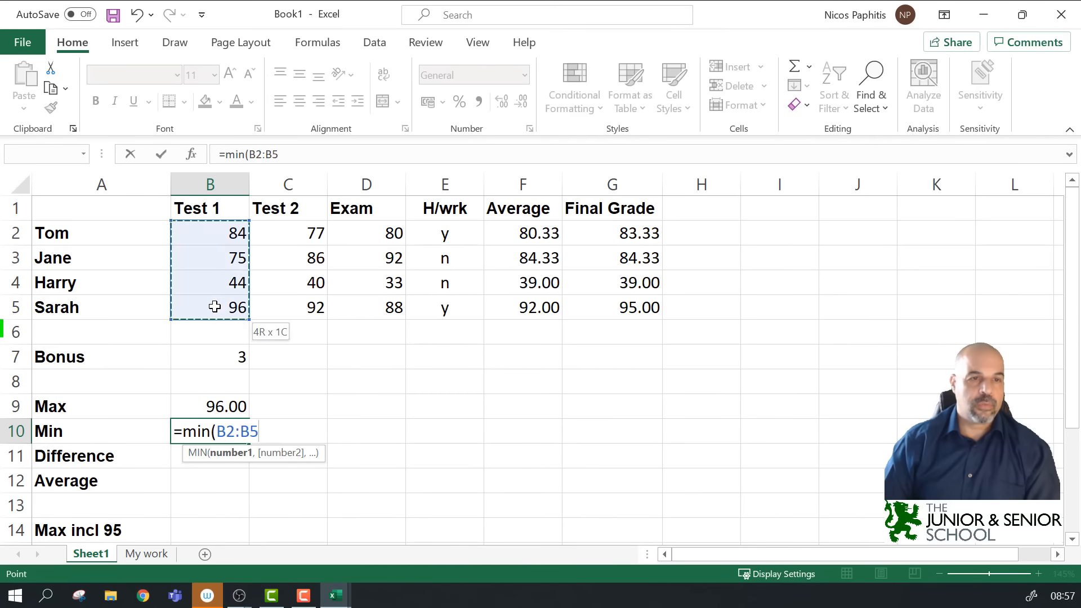
text())
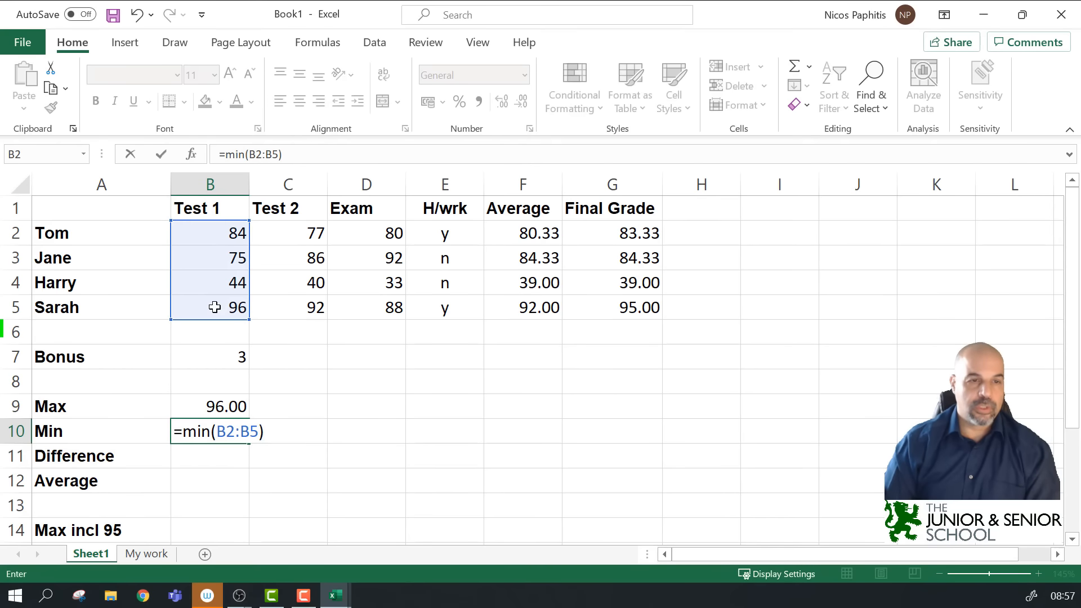
key(Return)
click(230, 283)
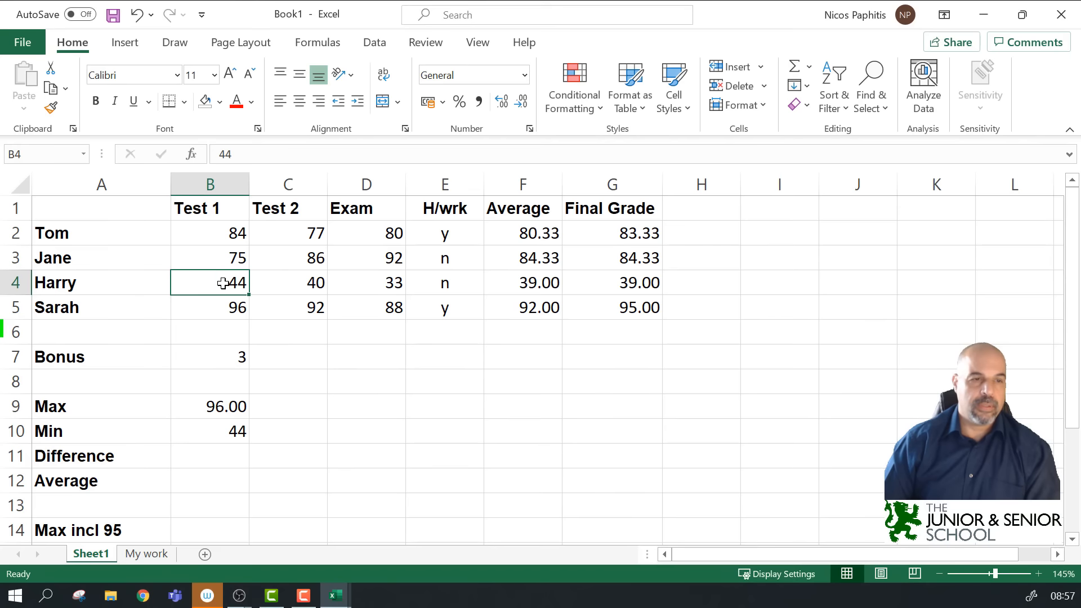
click(194, 456)
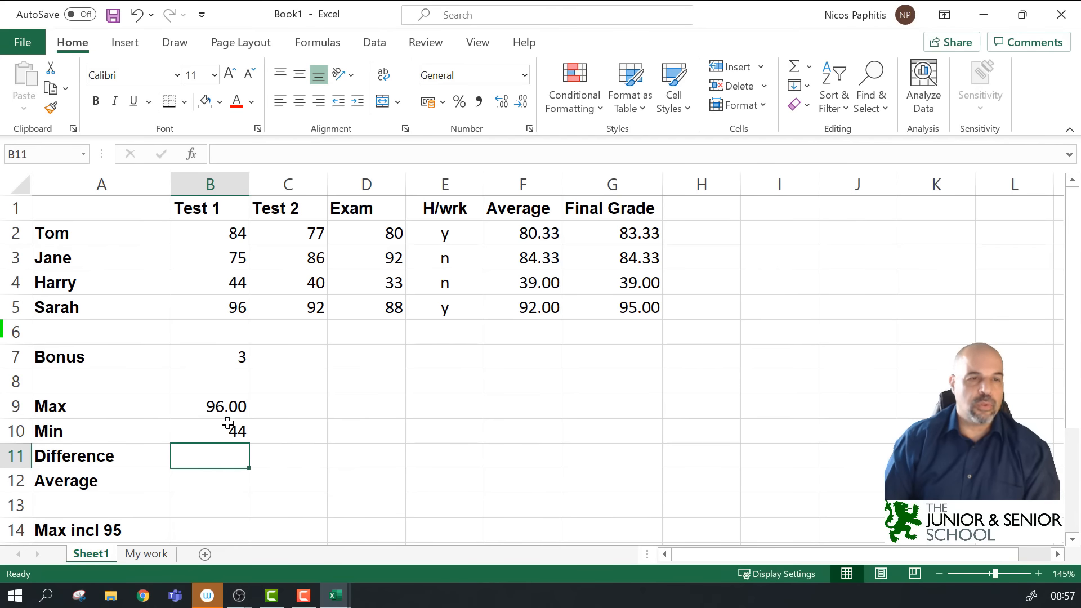
click(226, 401)
Step: Enter =B9-B10 in the Difference cell B11
click(229, 430)
click(224, 458)
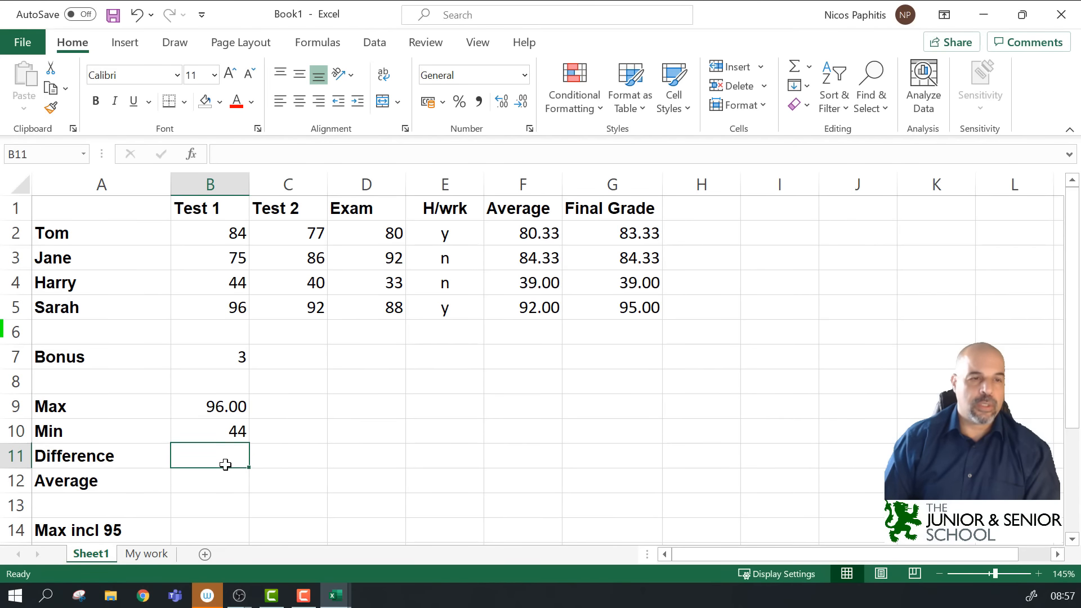
text(=)
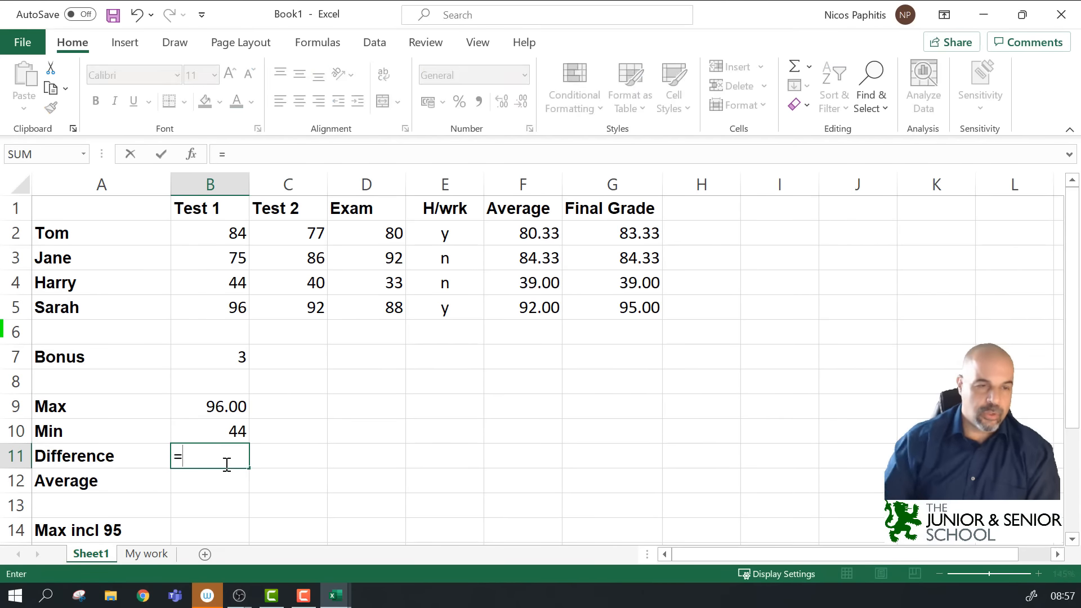
click(226, 401)
text(-)
click(238, 431)
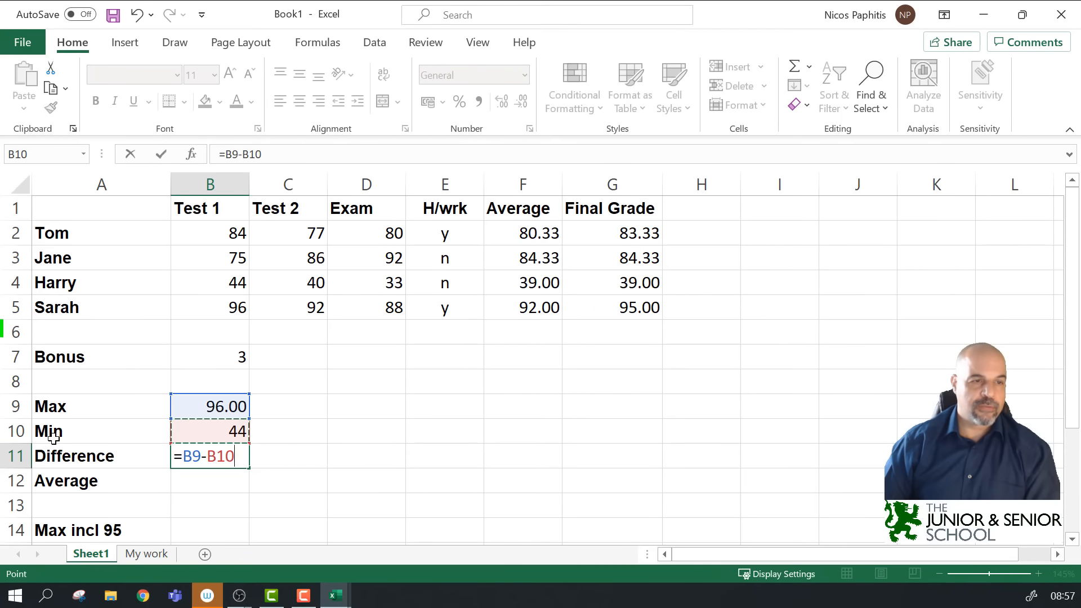
key(Return)
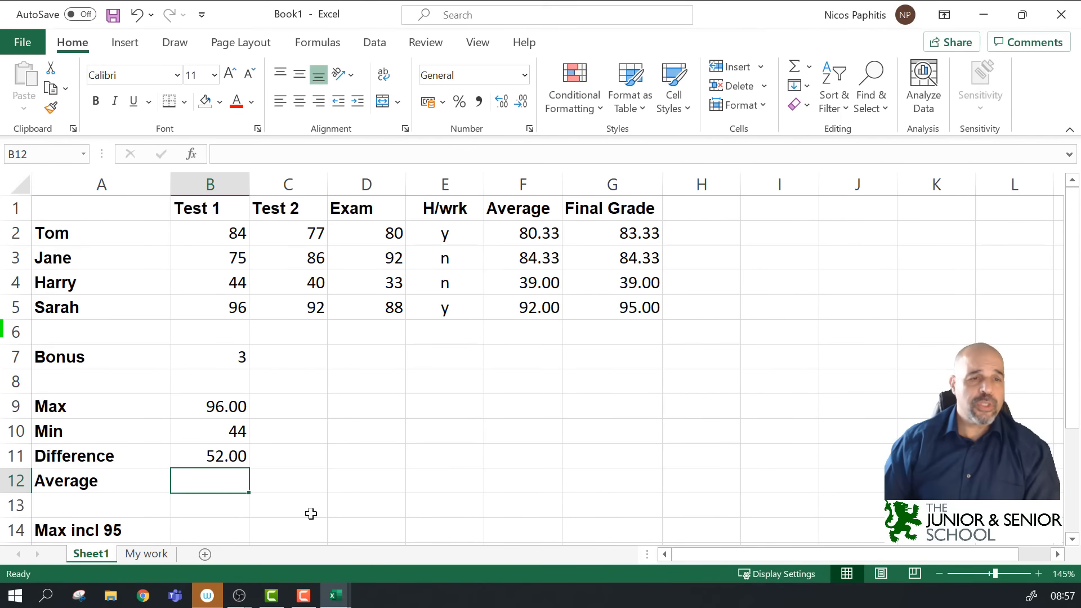
Step: Replace B11's formula with the fixed calculation =96-44, showing 52.00
click(224, 457)
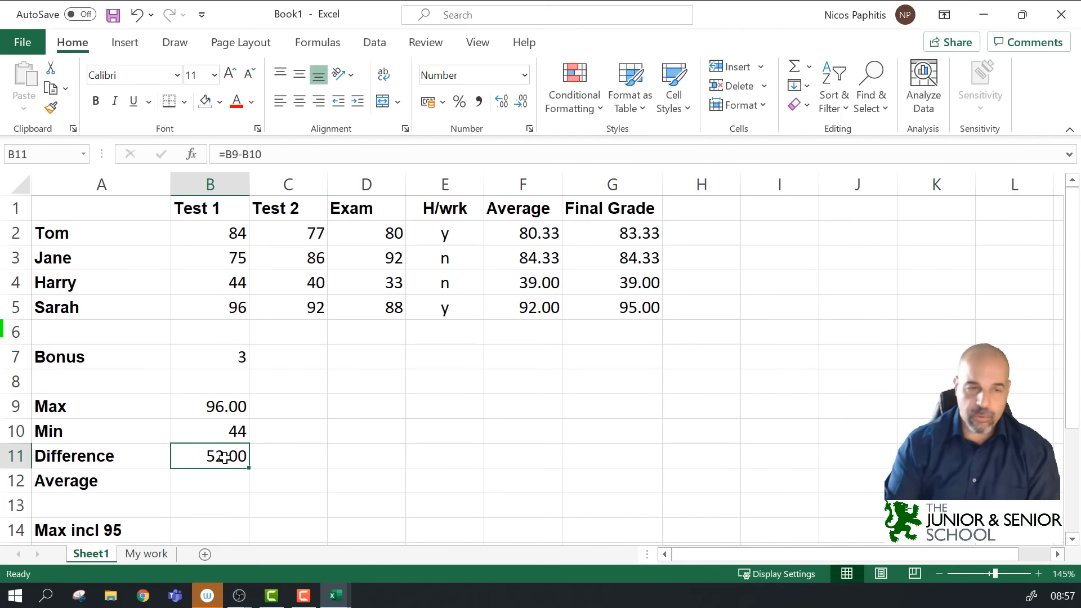
key(Delete)
text(=)
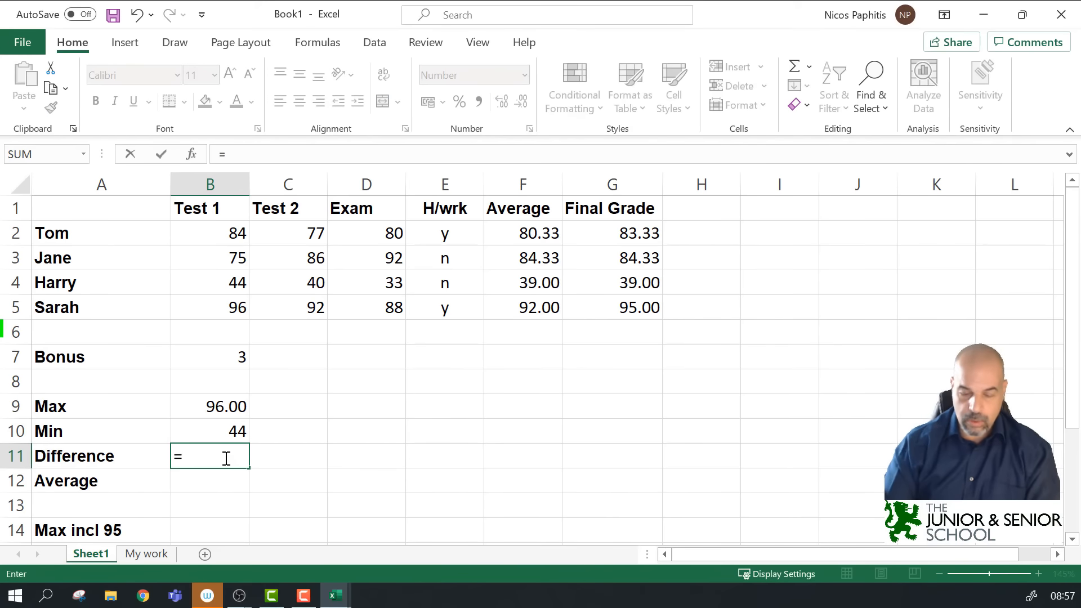
text(96)
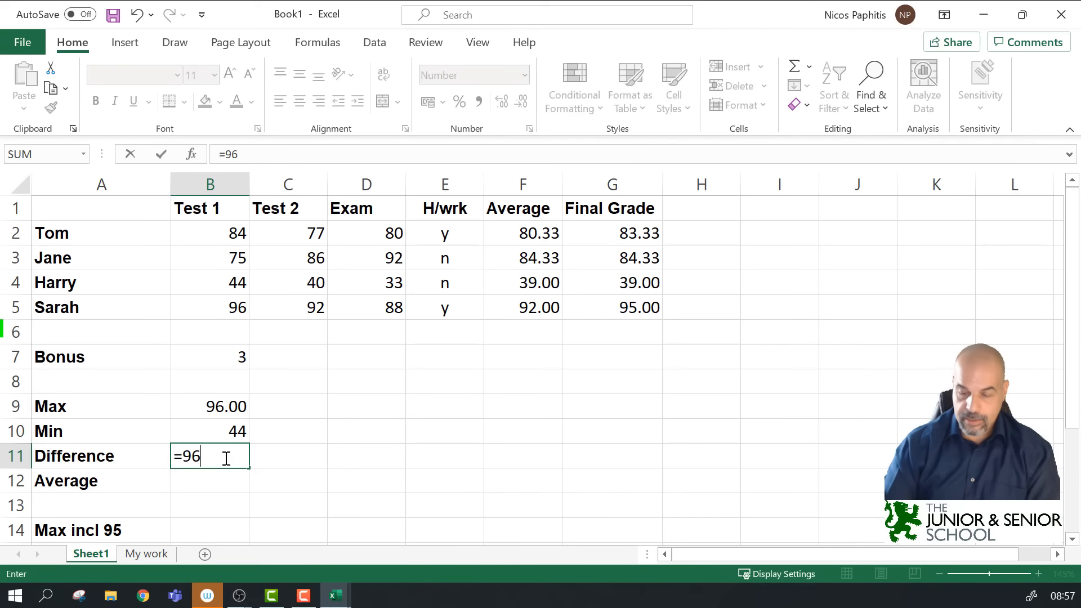
text(-44)
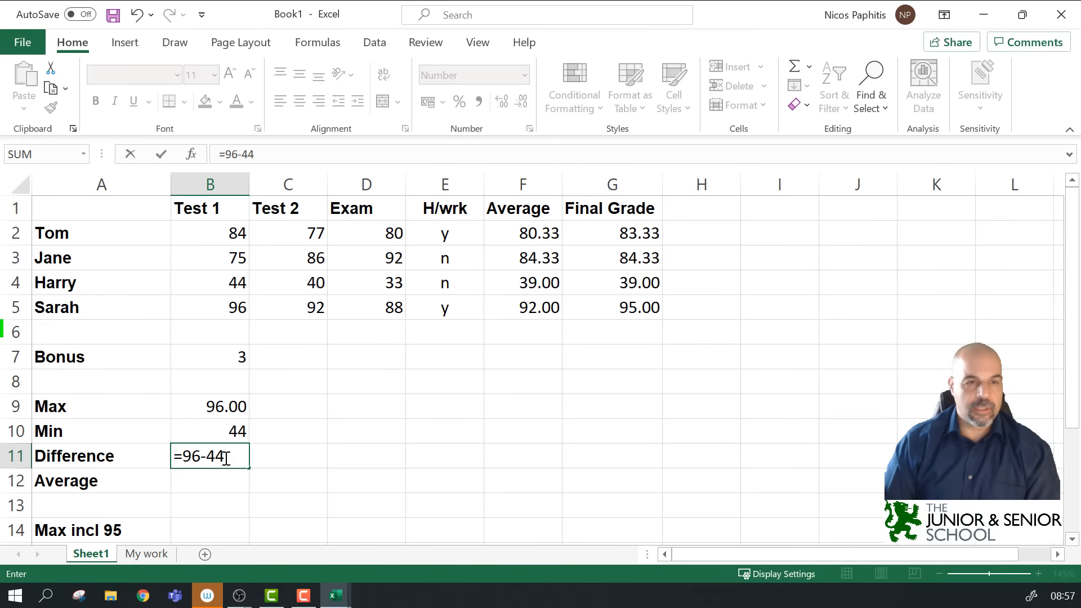
key(Return)
click(224, 457)
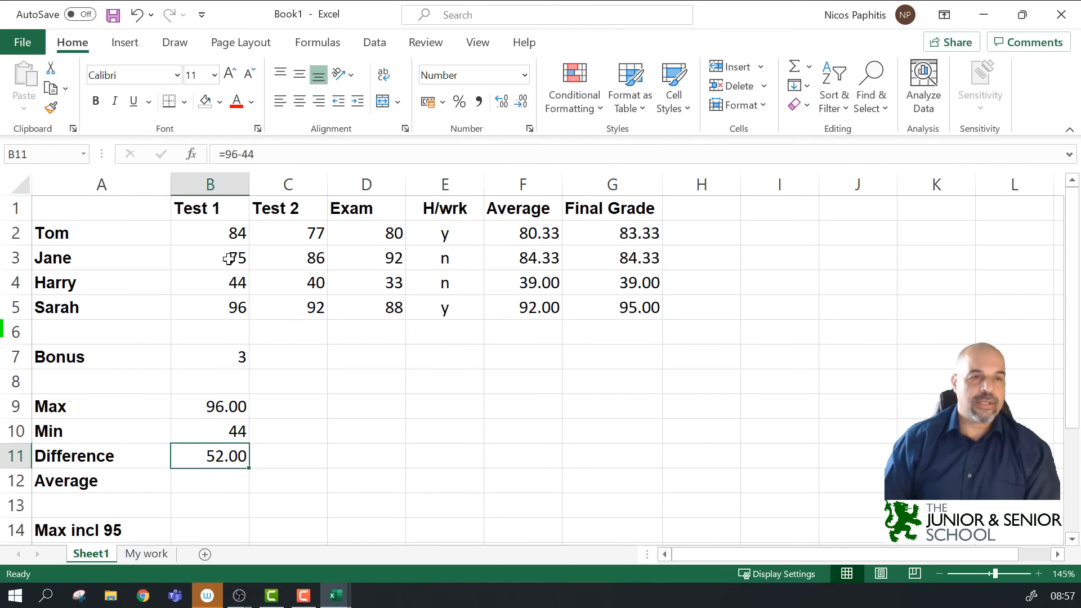
click(224, 233)
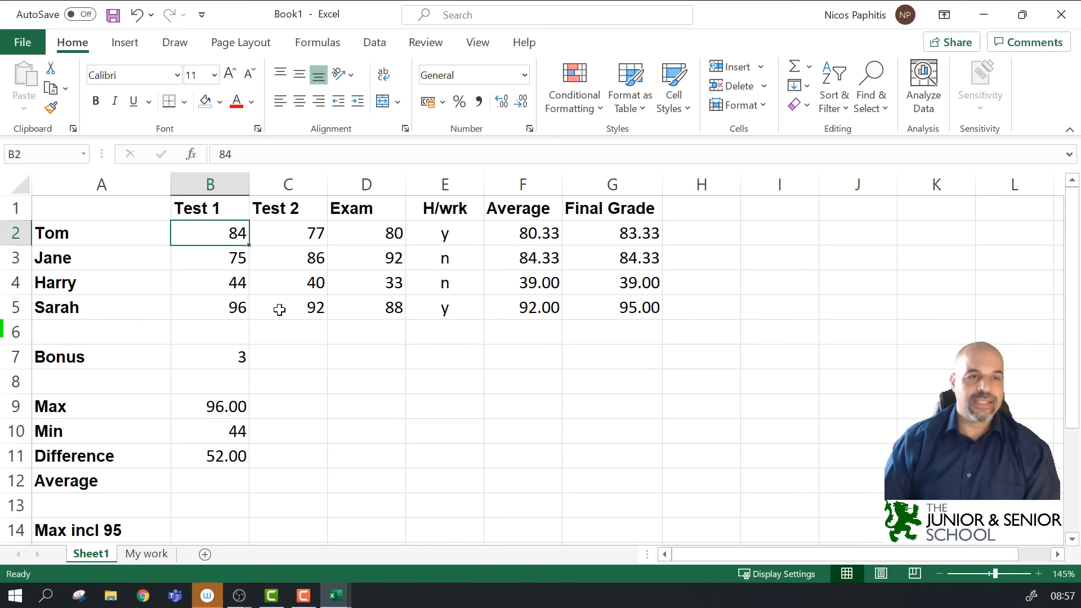
Step: Change Harry's Test 1 score in B4 to 74
click(226, 281)
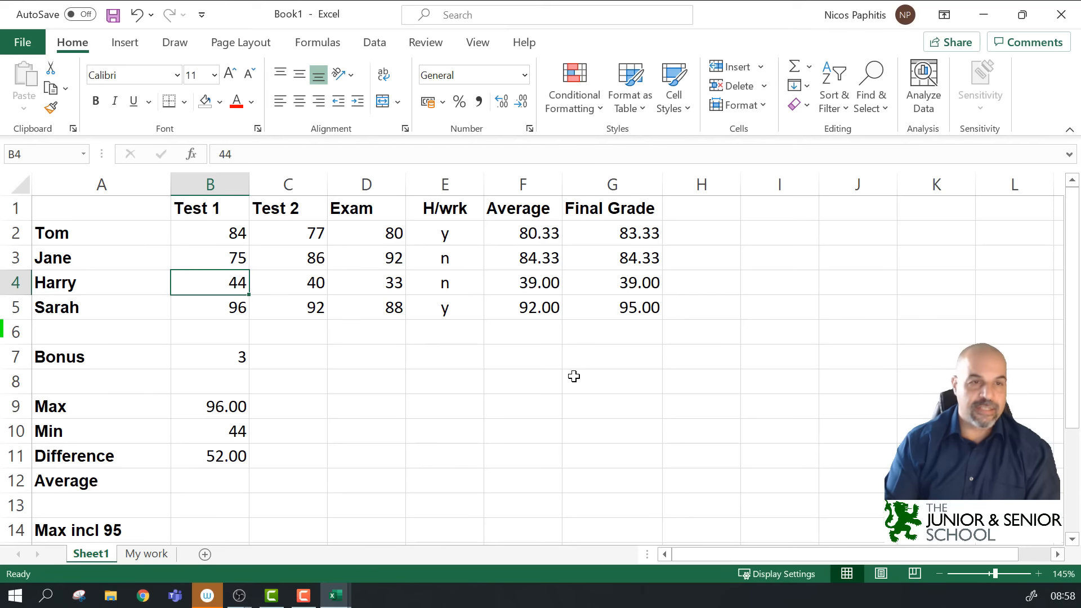
text(74)
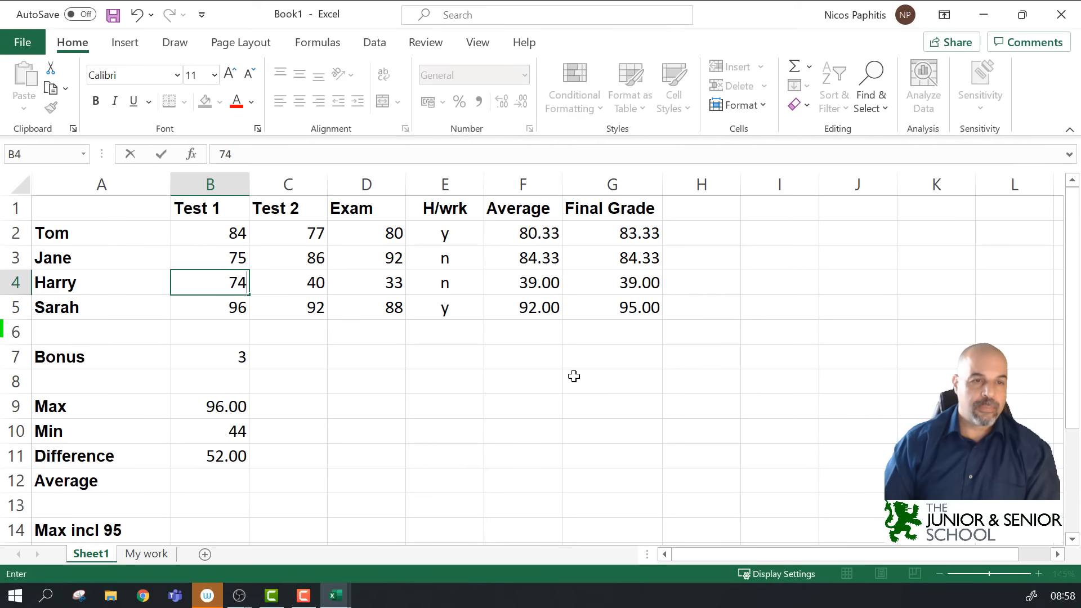
key(Return)
Step: Inspect the updated Min in B10 and the unchanged Difference formula in B11
click(235, 431)
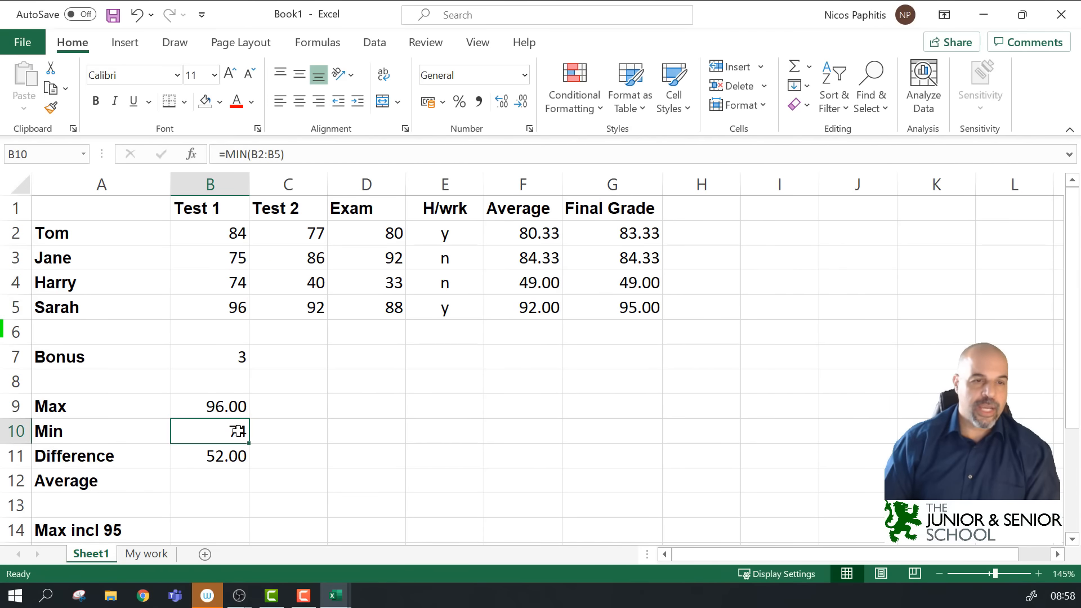
click(228, 454)
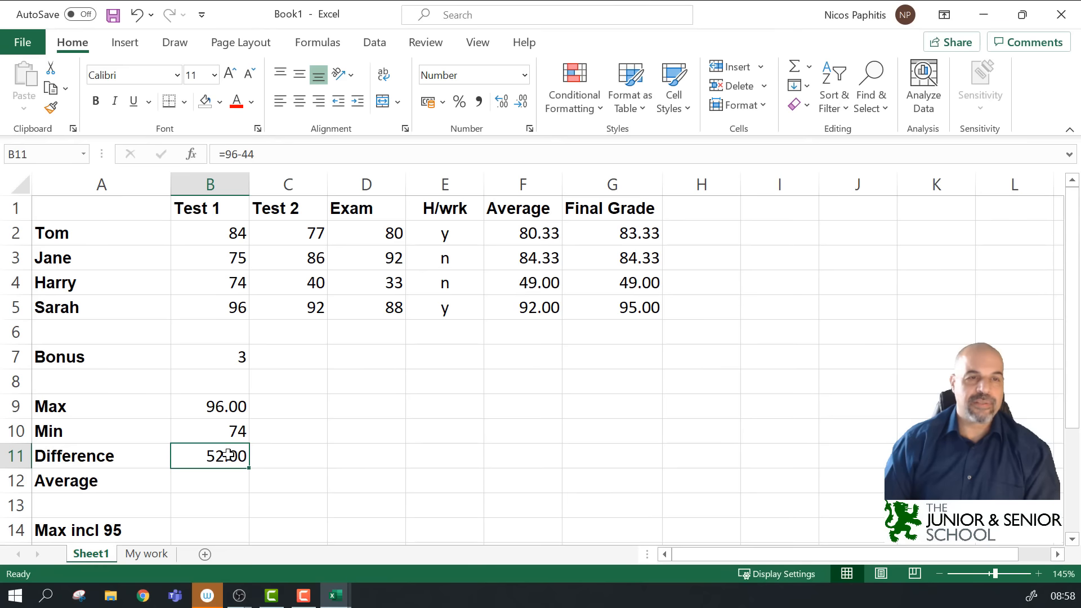
click(290, 153)
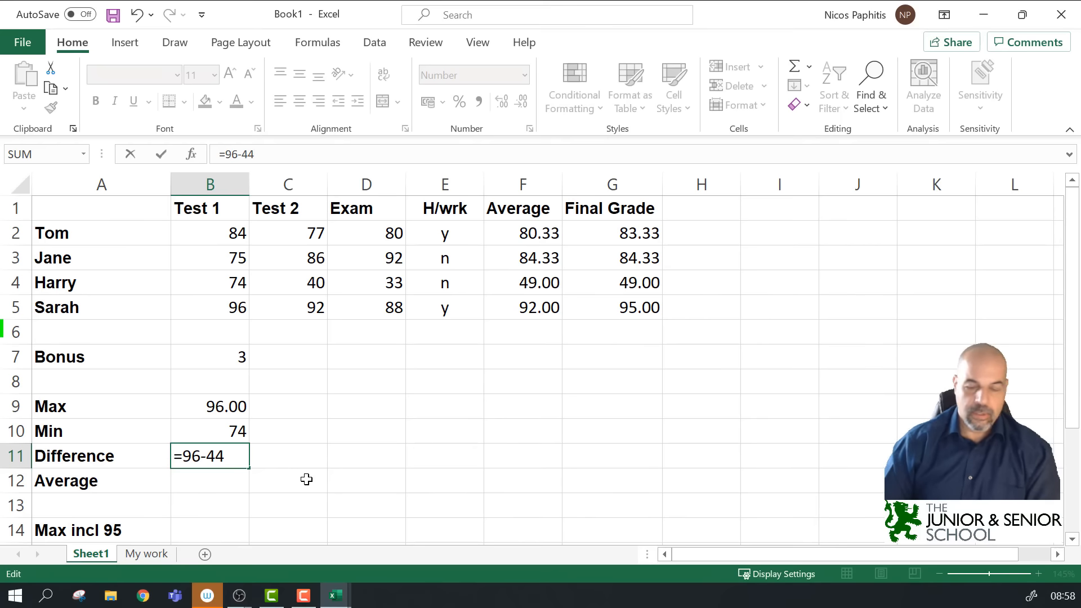
key(ctrl+Return)
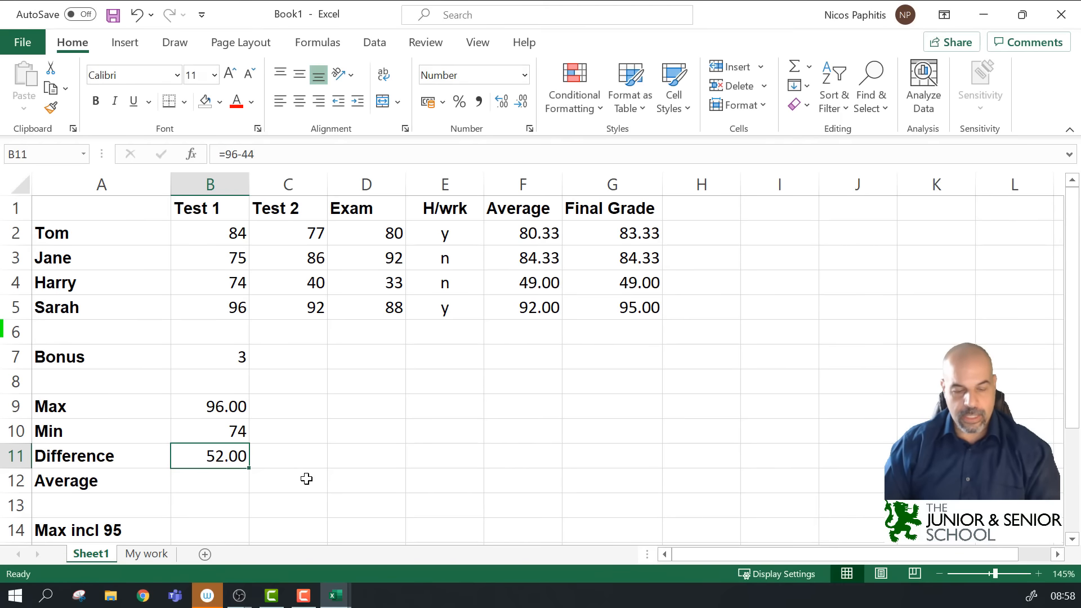
Step: Undo the score change and enter =B9-B10 as the Test 1 Difference in B11
key(ctrl+z)
click(225, 454)
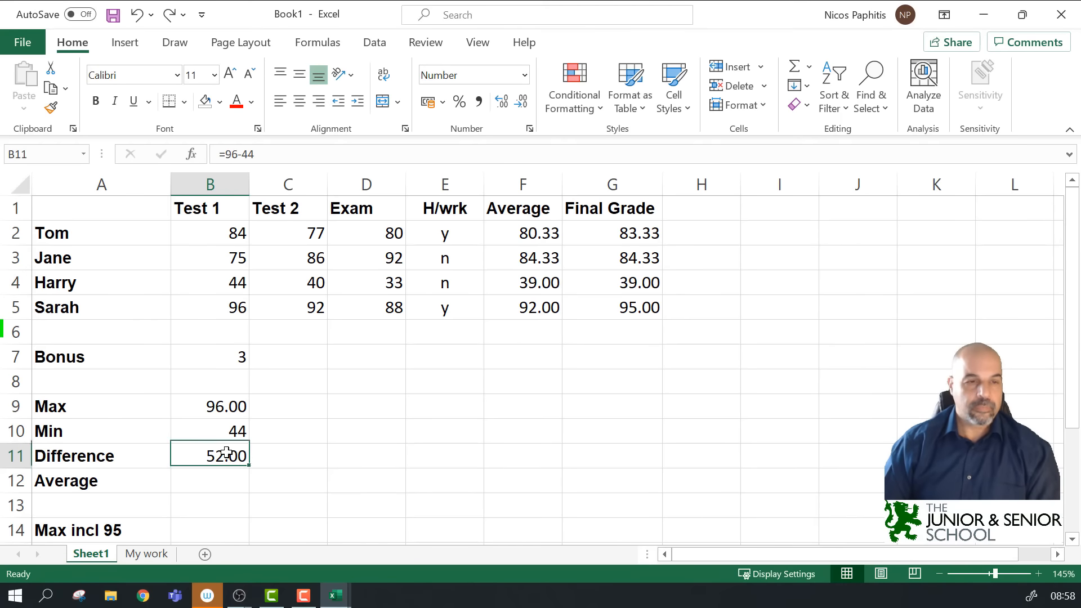
text(=)
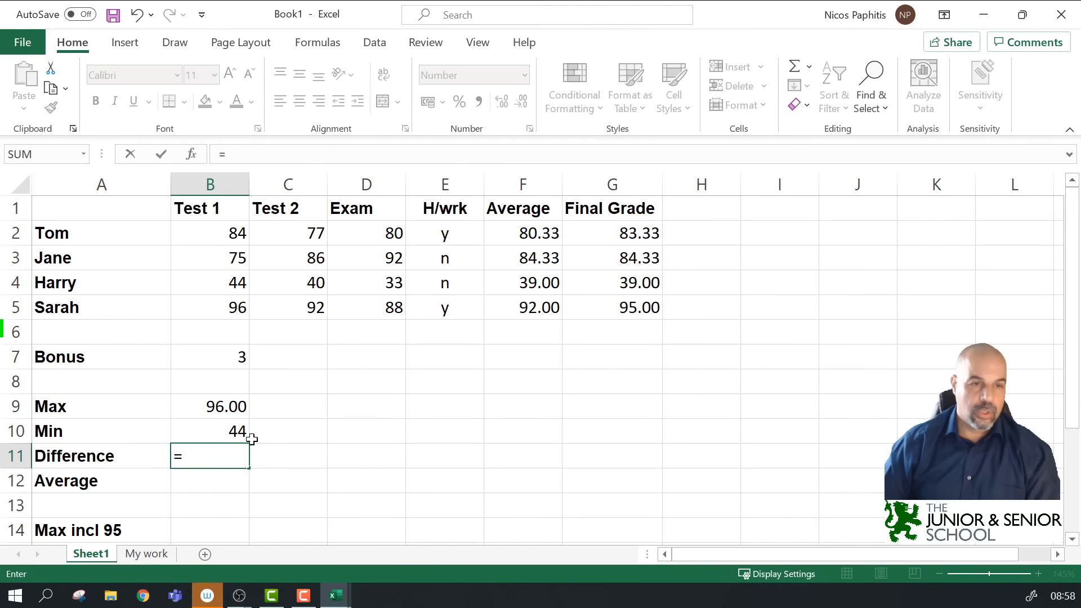
click(246, 412)
text(-)
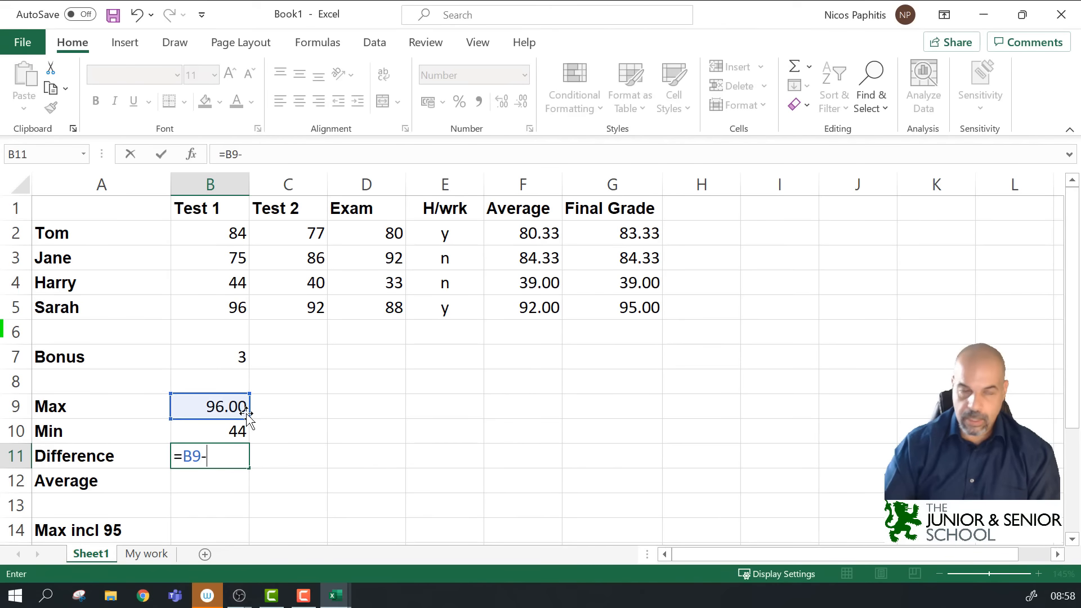
click(239, 431)
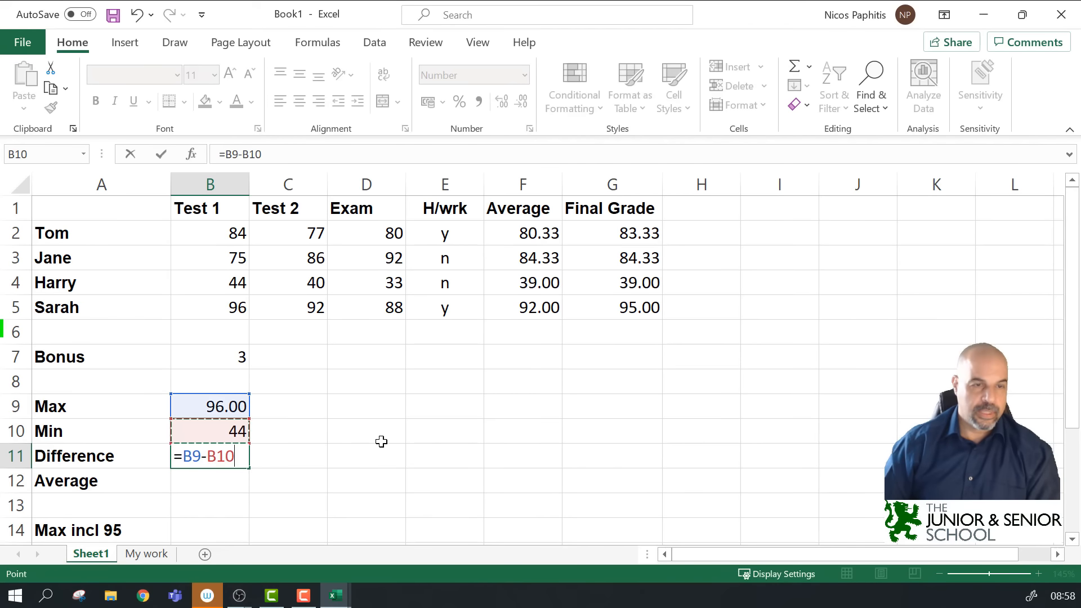
key(Return)
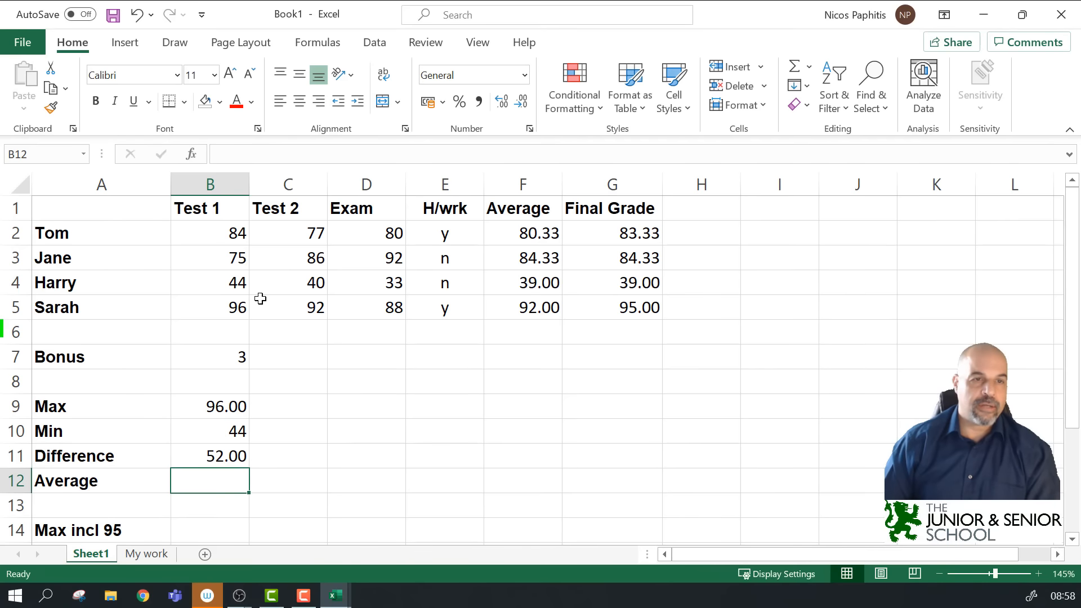
Step: Change the Test 1 score in B4 to 74
click(228, 284)
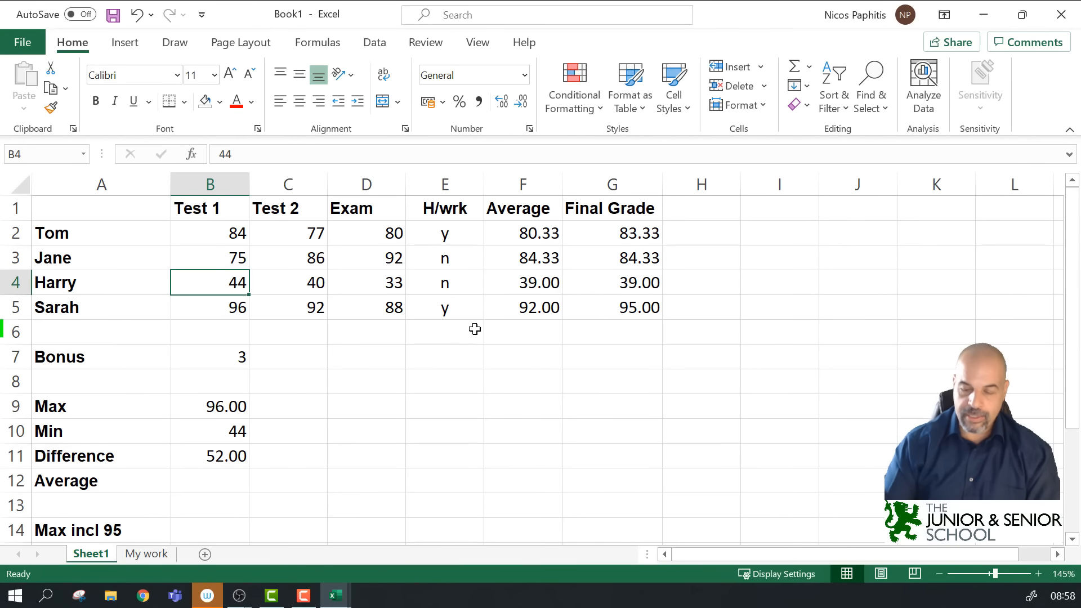
text(74)
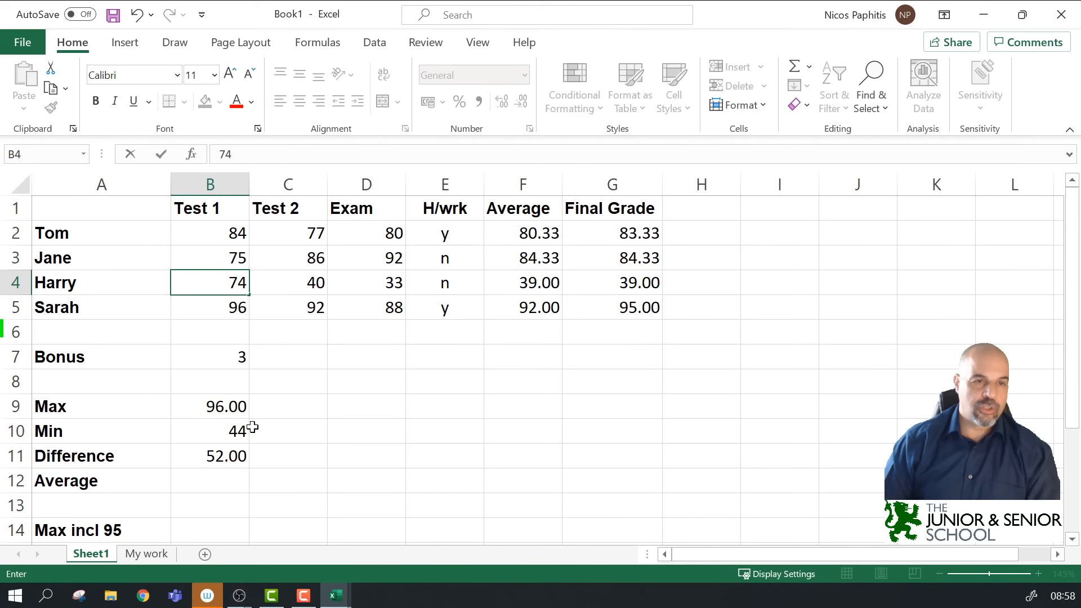
key(Return)
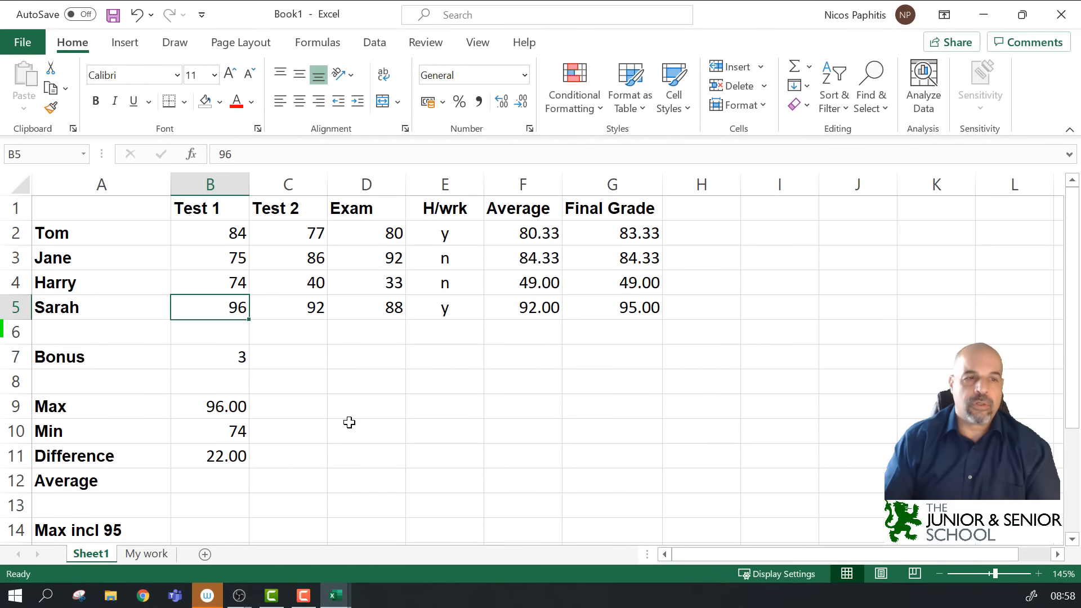
Step: Enter =MAX(B2:B5,95) in B14 for Test 1's Max incl 95, giving 96
scroll(327, 429, down, 1)
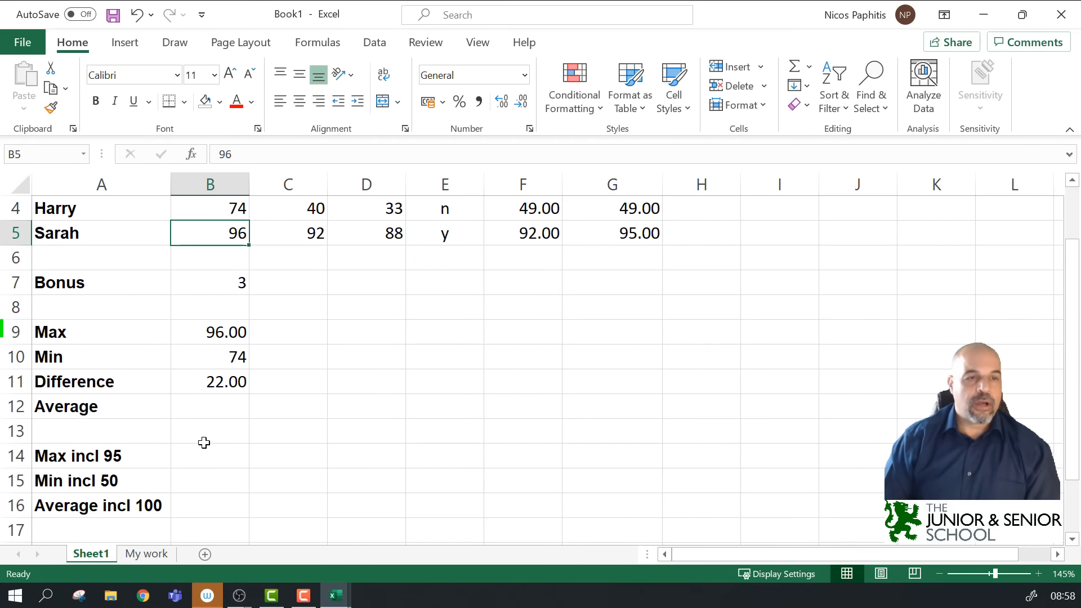
click(202, 457)
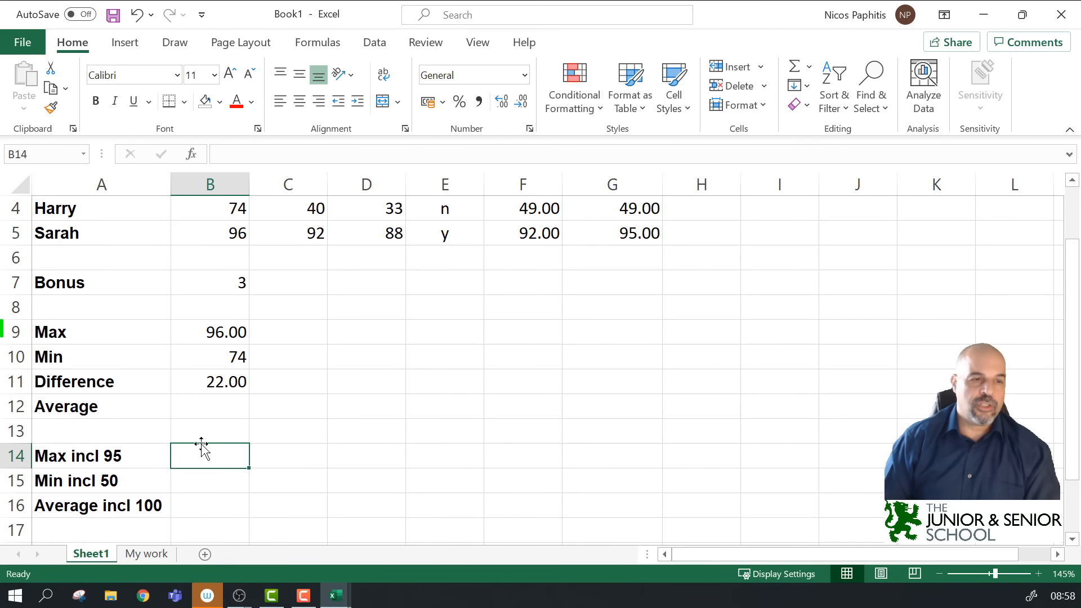
text(=)
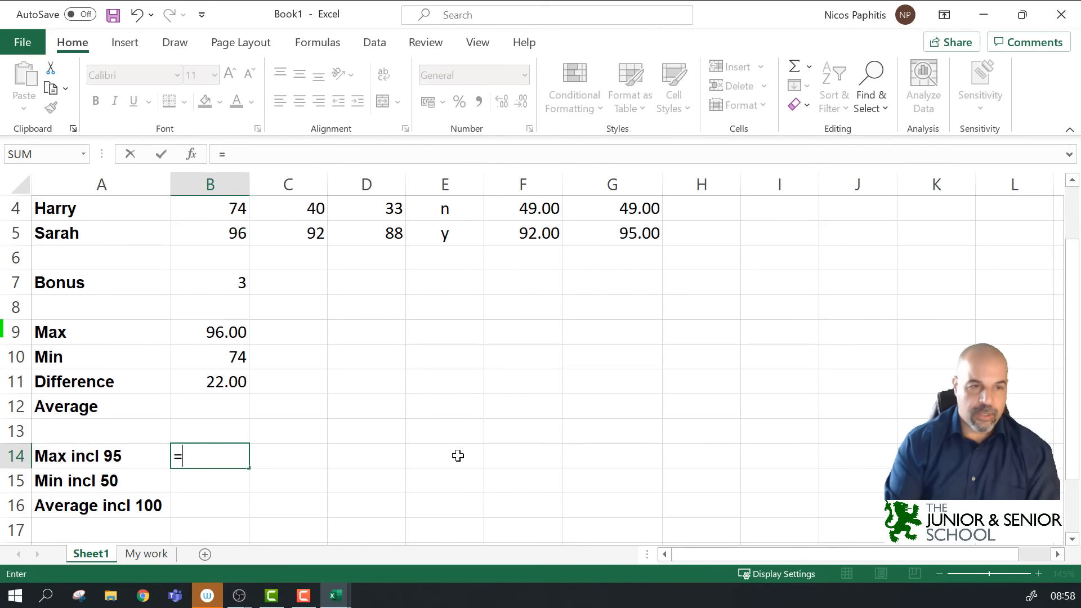
text(max)
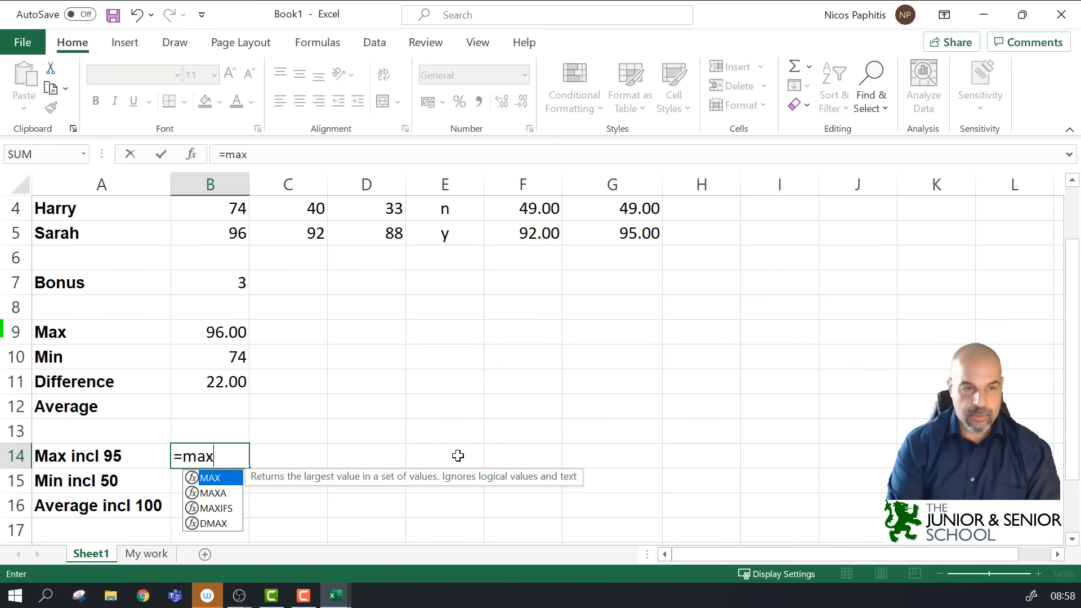
text(()
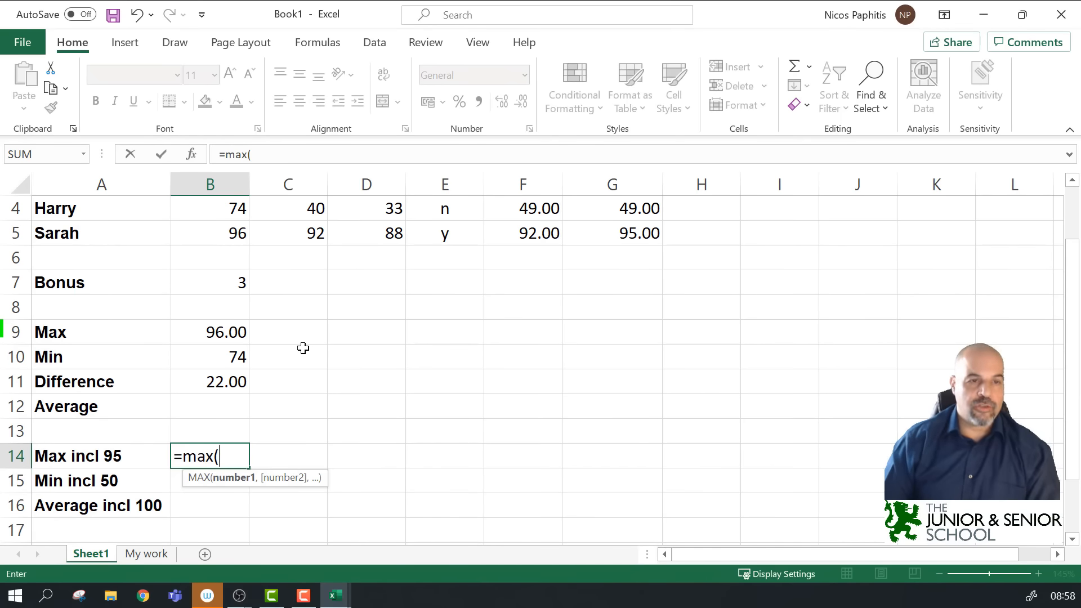
scroll(243, 307, up, 1)
drag(232, 228, 237, 302)
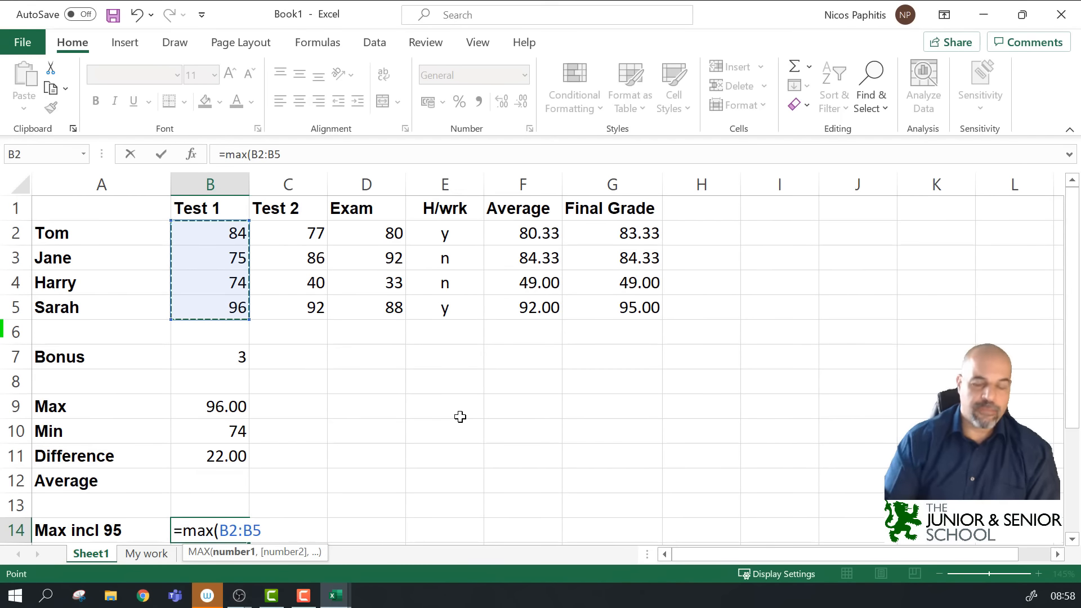
text(,)
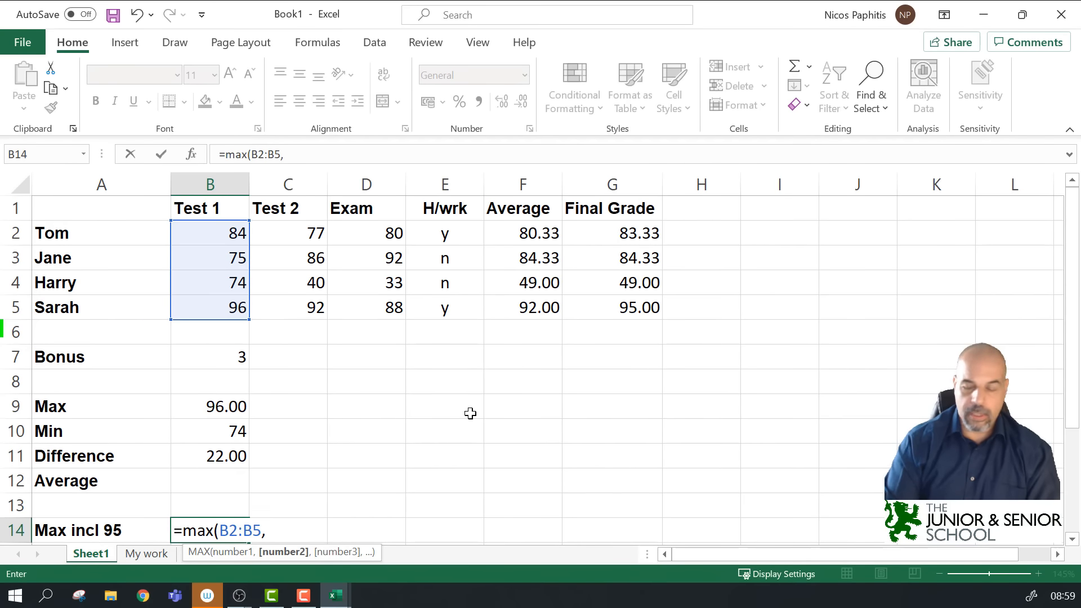
text(95)
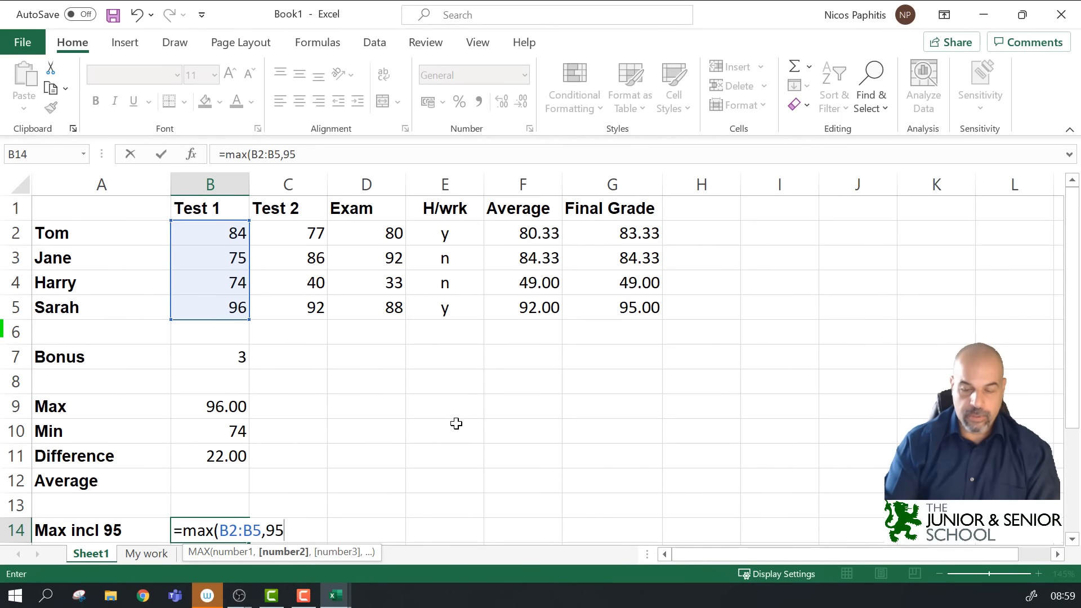
text())
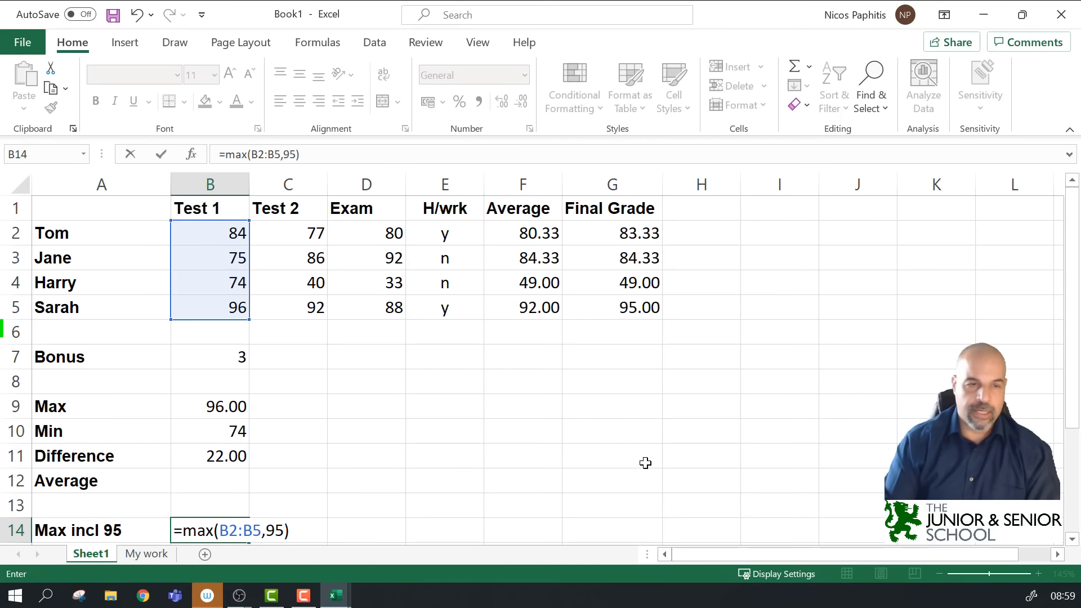
key(Return)
scroll(632, 400, down, 2)
scroll(627, 401, up, 2)
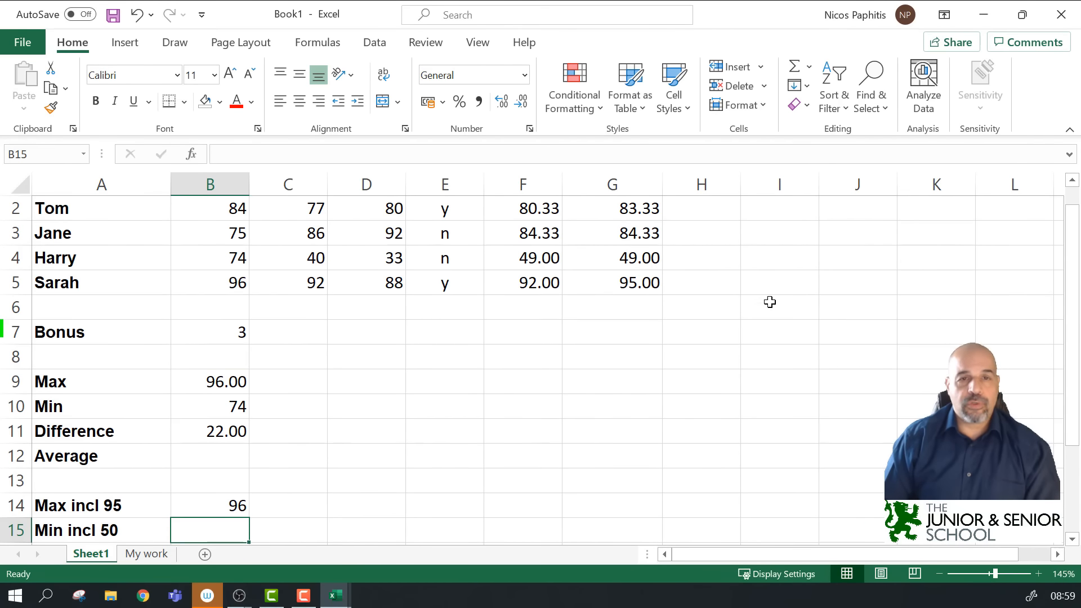
scroll(719, 360, up, 1)
scroll(720, 360, down, 1)
scroll(719, 360, up, 1)
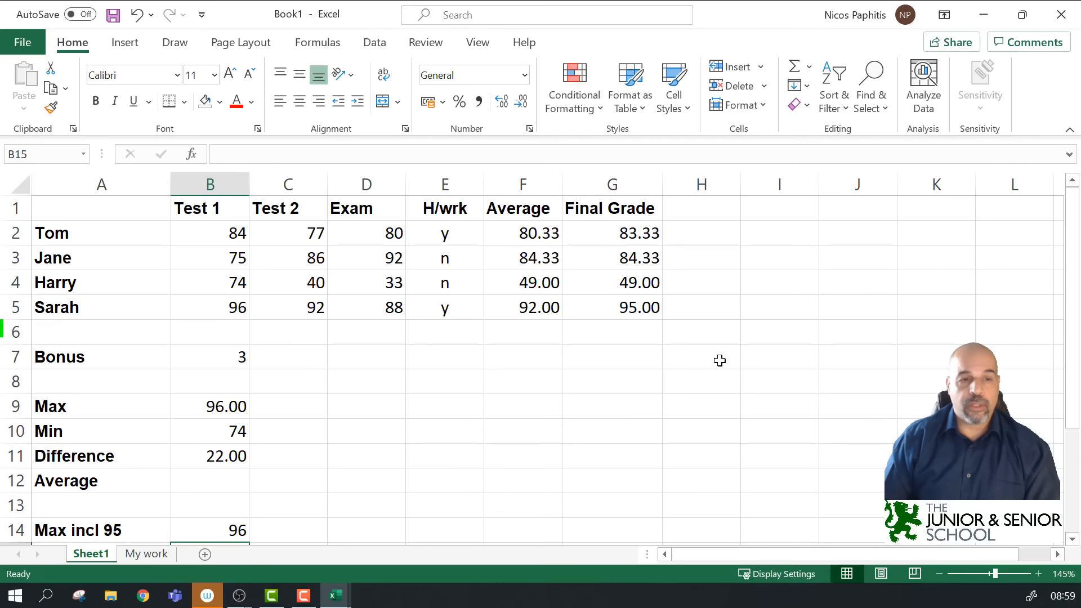
Step: Fill the B9:B14 statistics formulas right through column G, e.g. Exam Max 92.00
drag(216, 405, 213, 529)
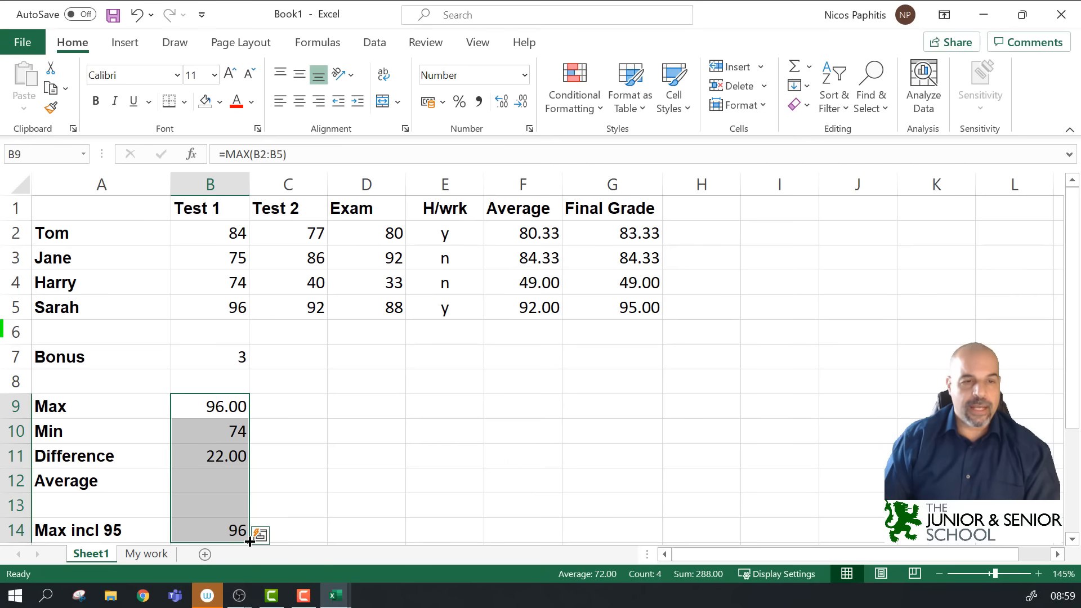
drag(250, 541, 642, 533)
click(873, 415)
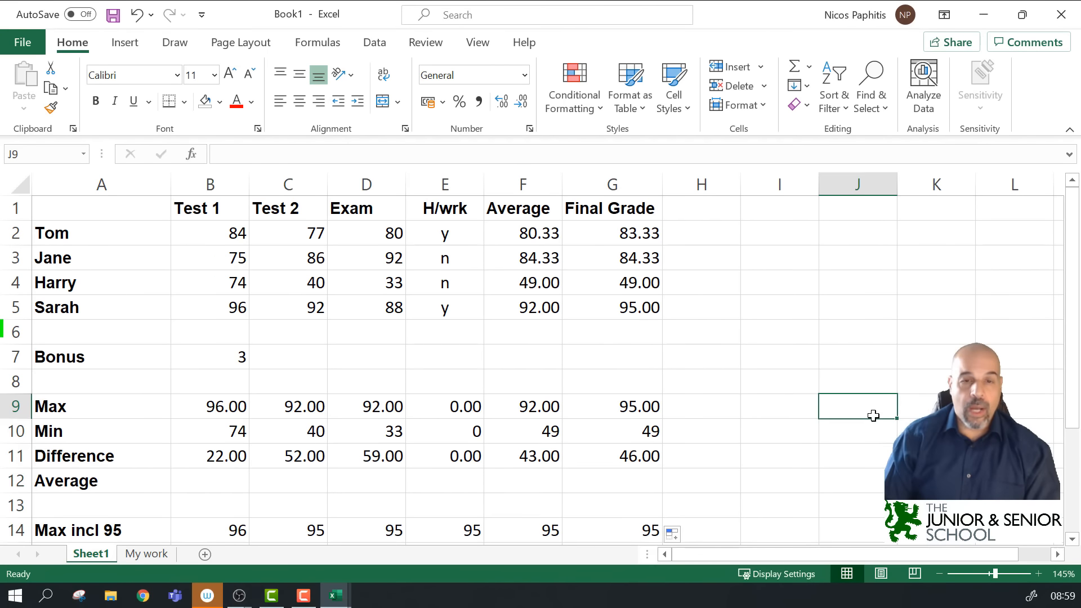
click(549, 409)
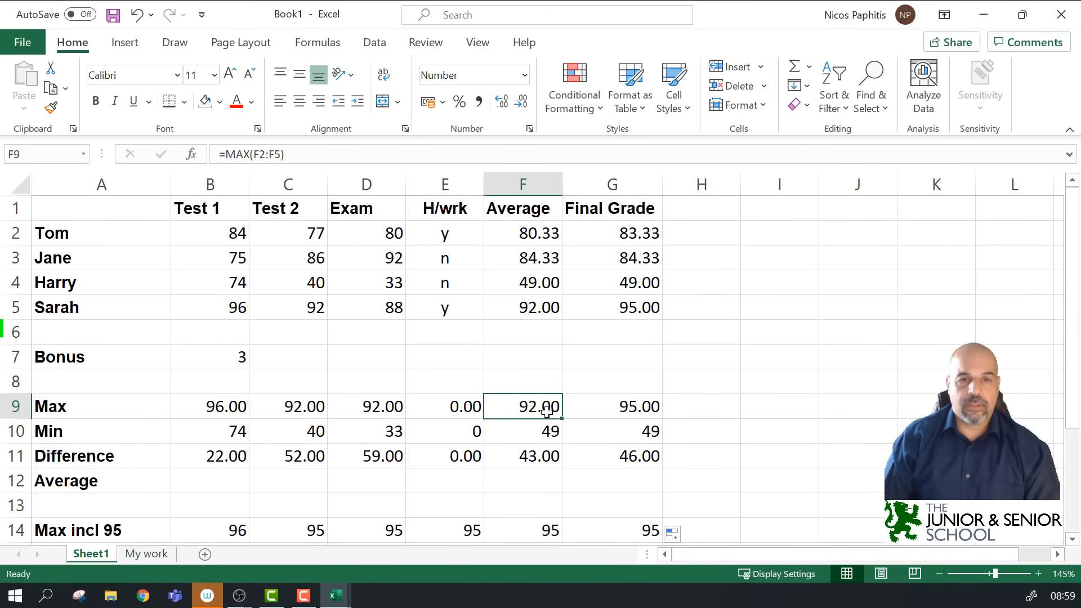
click(452, 152)
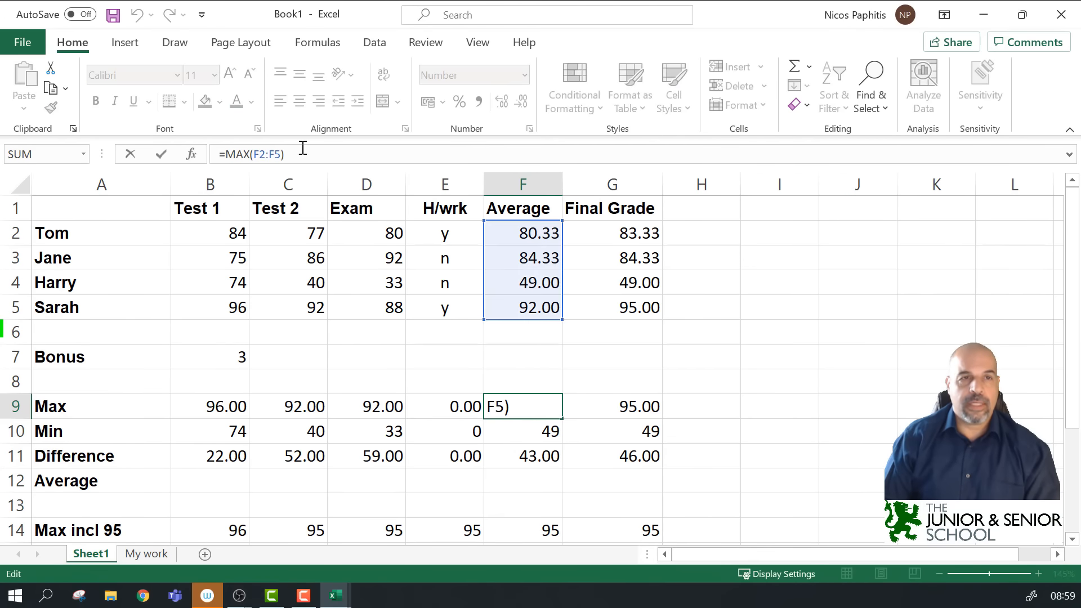
drag(225, 153, 323, 154)
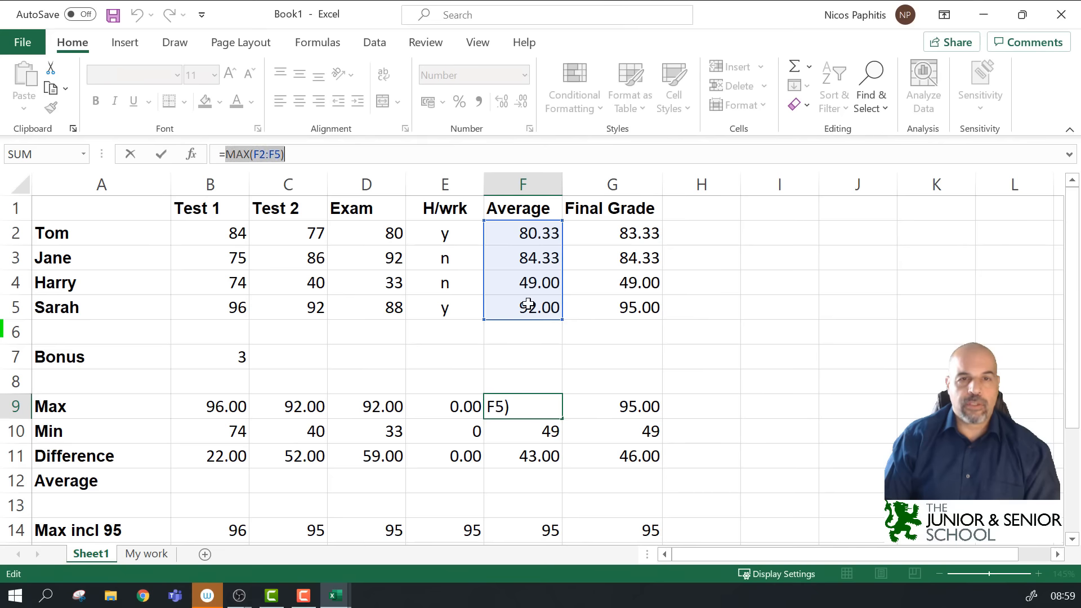
key(Escape)
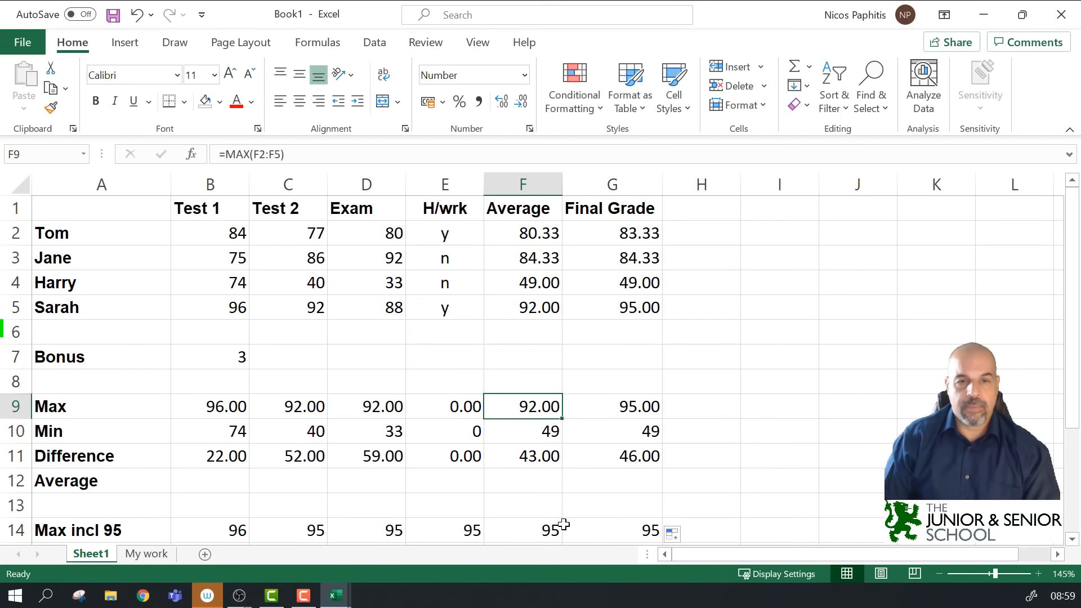
click(551, 533)
click(360, 149)
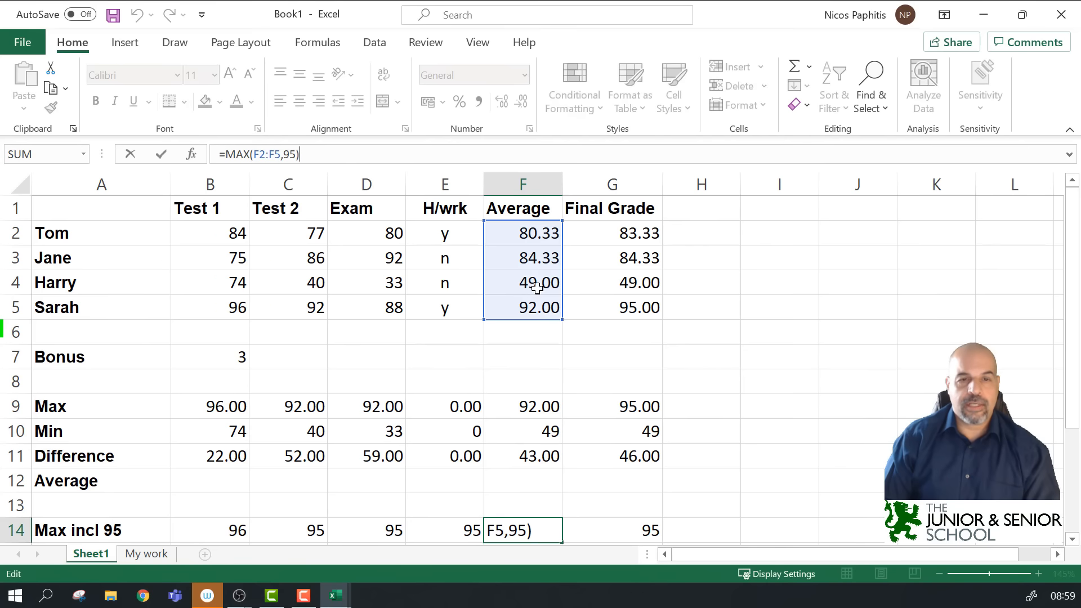
click(525, 535)
key(Escape)
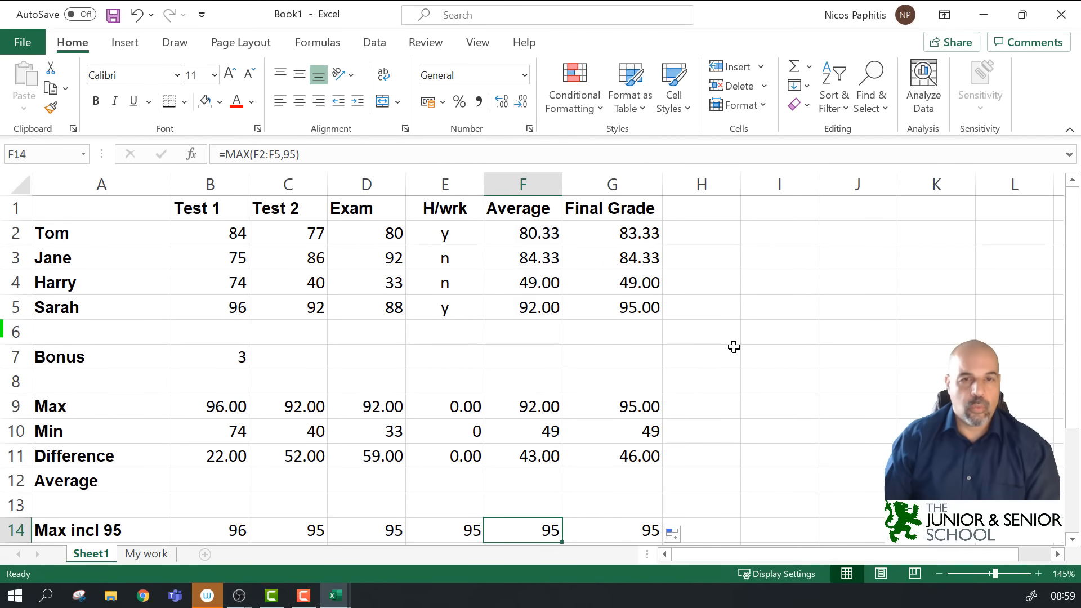
scroll(784, 344, down, 3)
scroll(784, 347, up, 3)
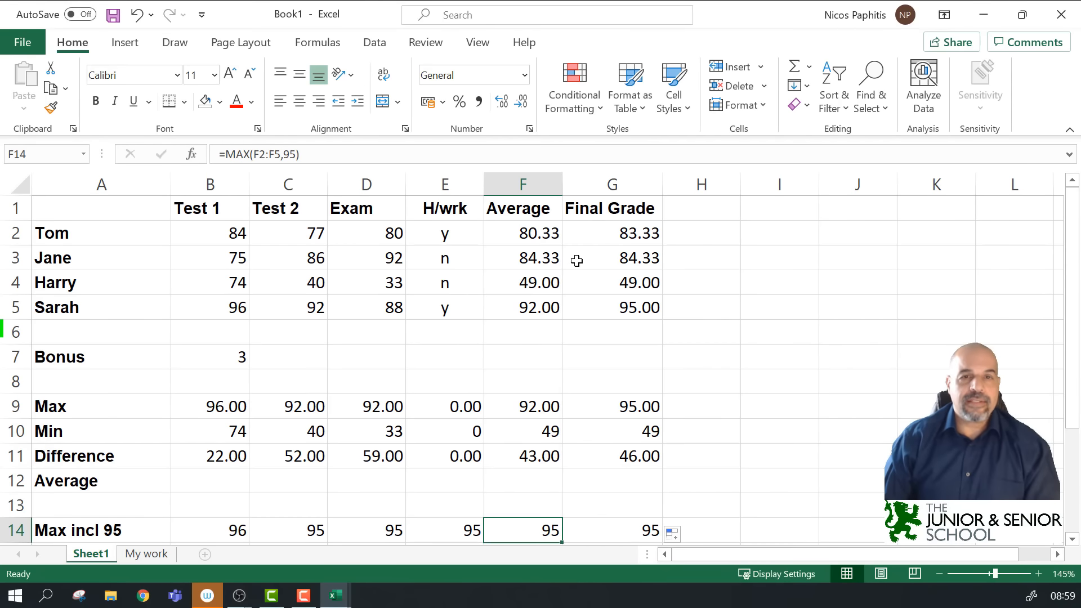
Step: Select the Average and Final Grade values F2:G5, then add the scores B2:D5
drag(618, 231, 612, 308)
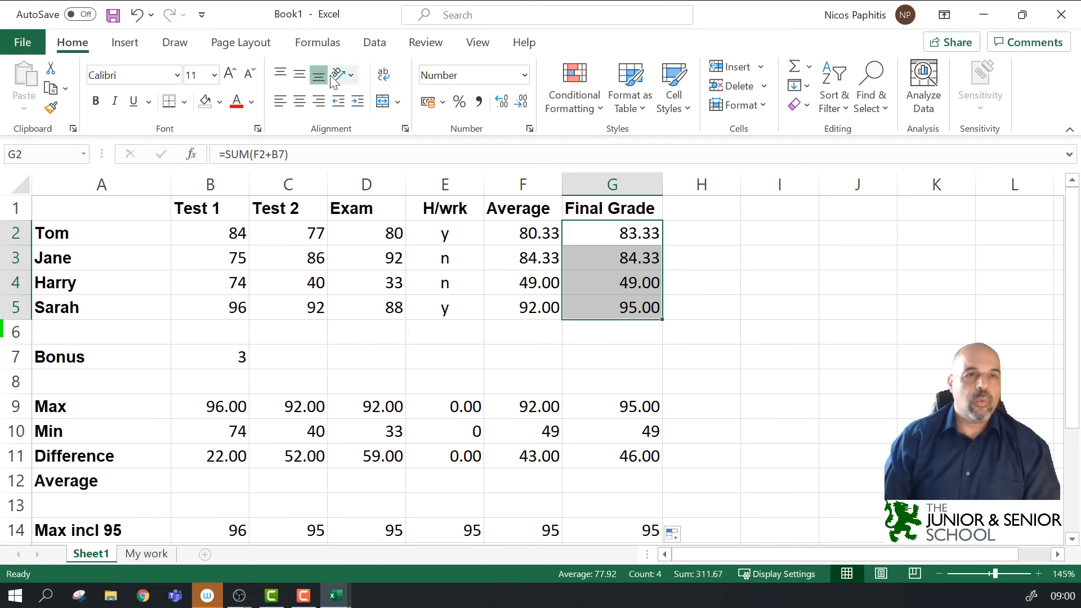
click(594, 257)
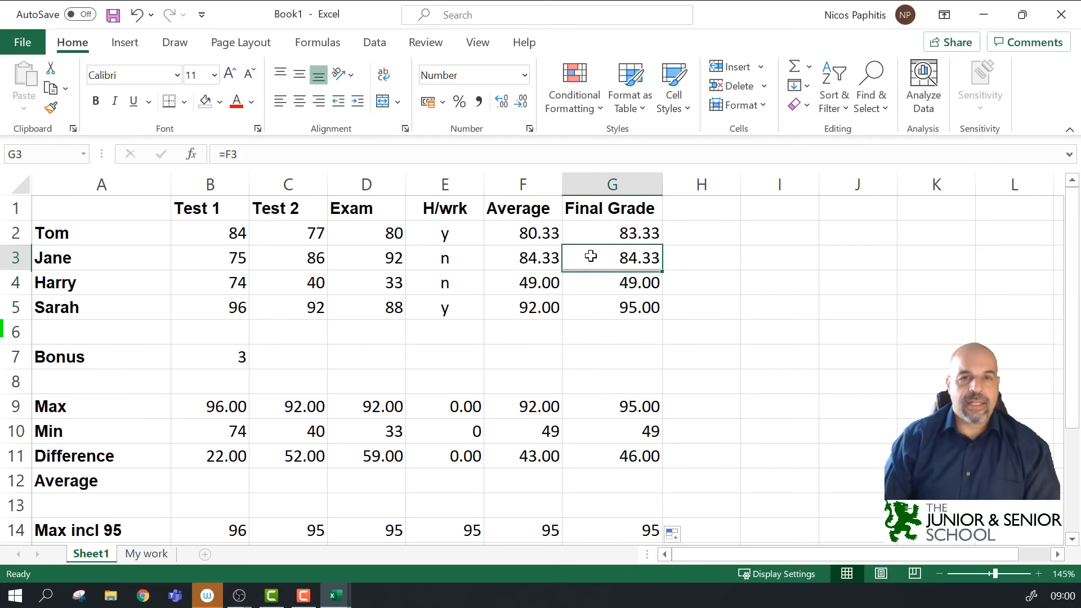
drag(609, 229, 592, 450)
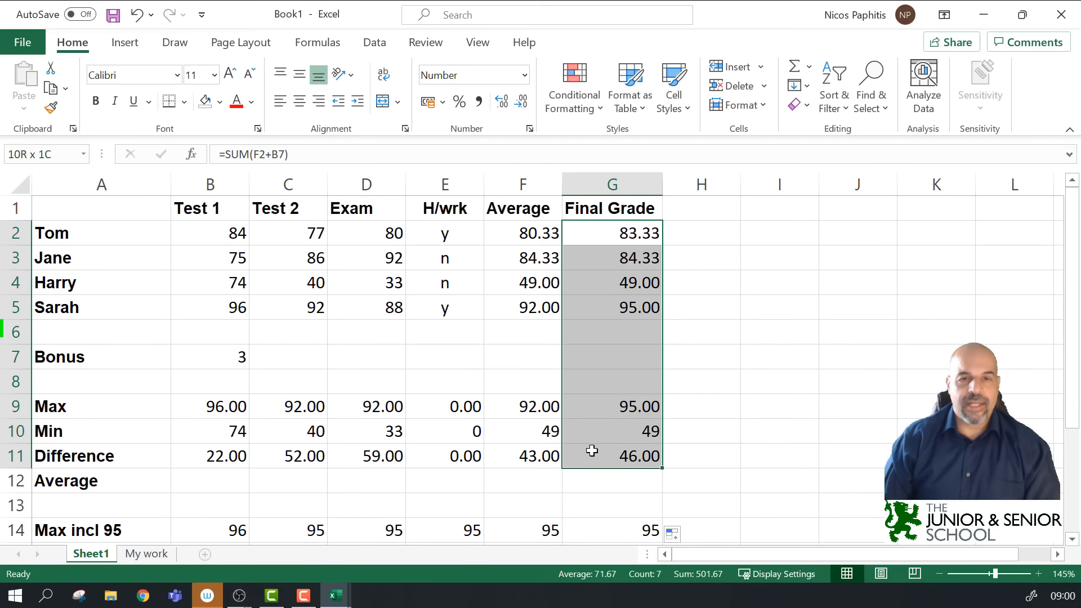
click(610, 231)
drag(597, 240, 597, 311)
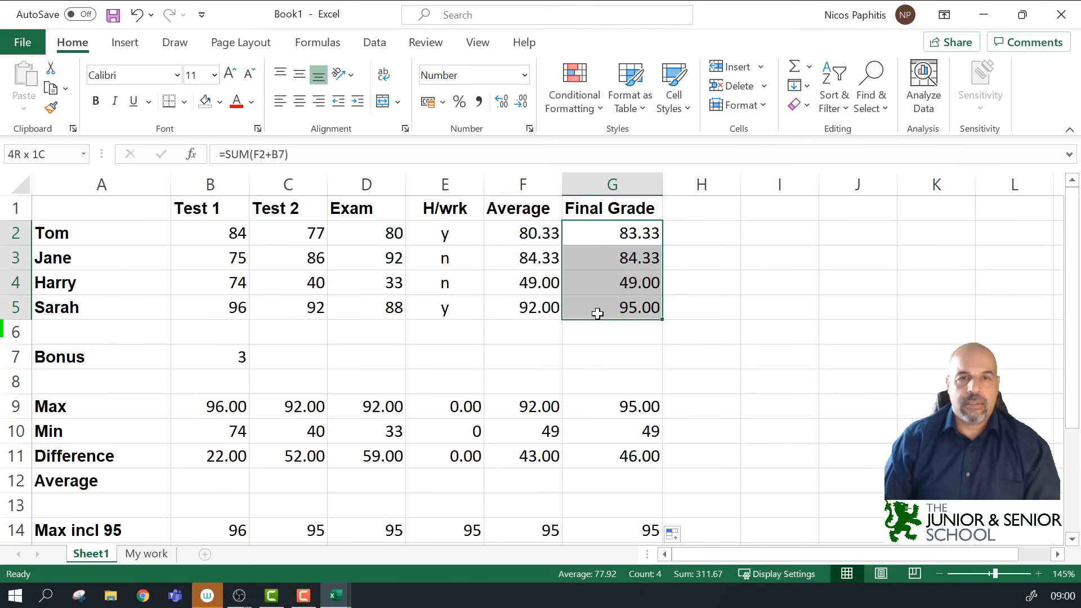
drag(529, 233, 605, 297)
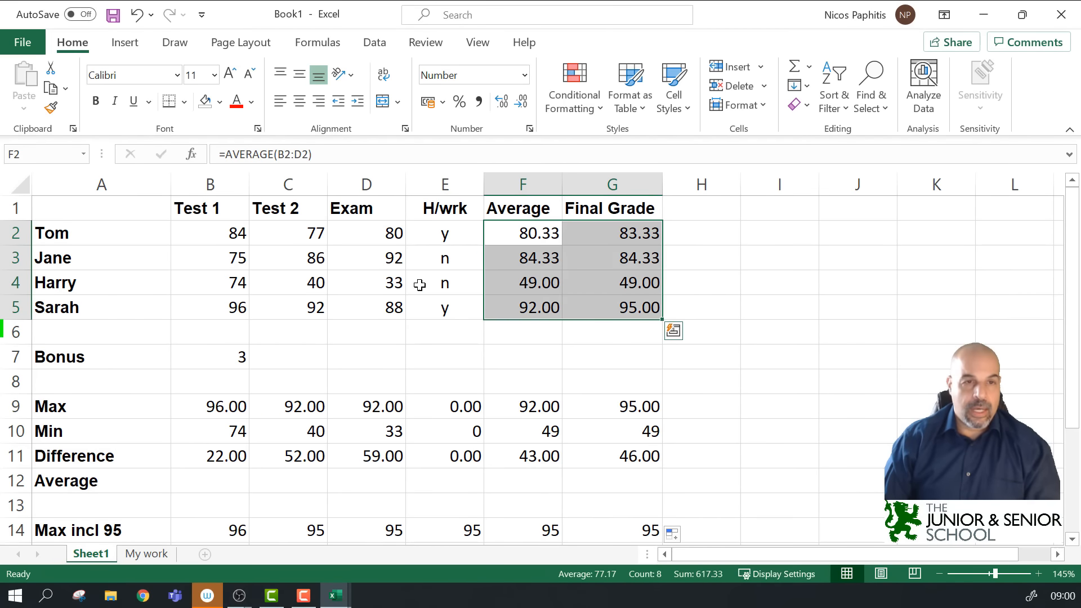
ctrl+drag(203, 231, 352, 306)
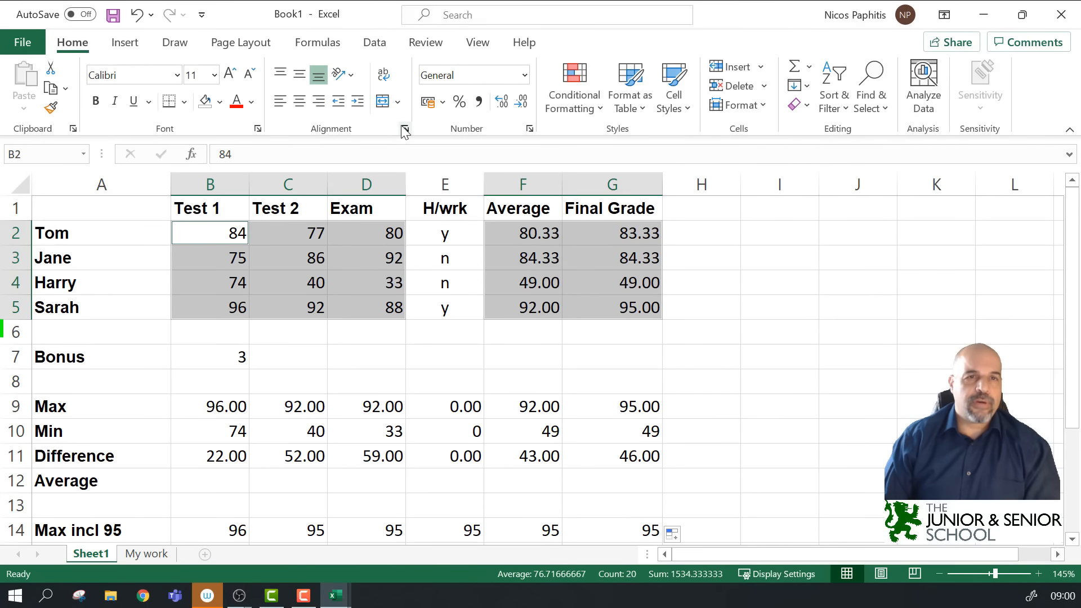
Step: Open Format Cells for the scores and look through its Number, Alignment and Font tabs
click(752, 238)
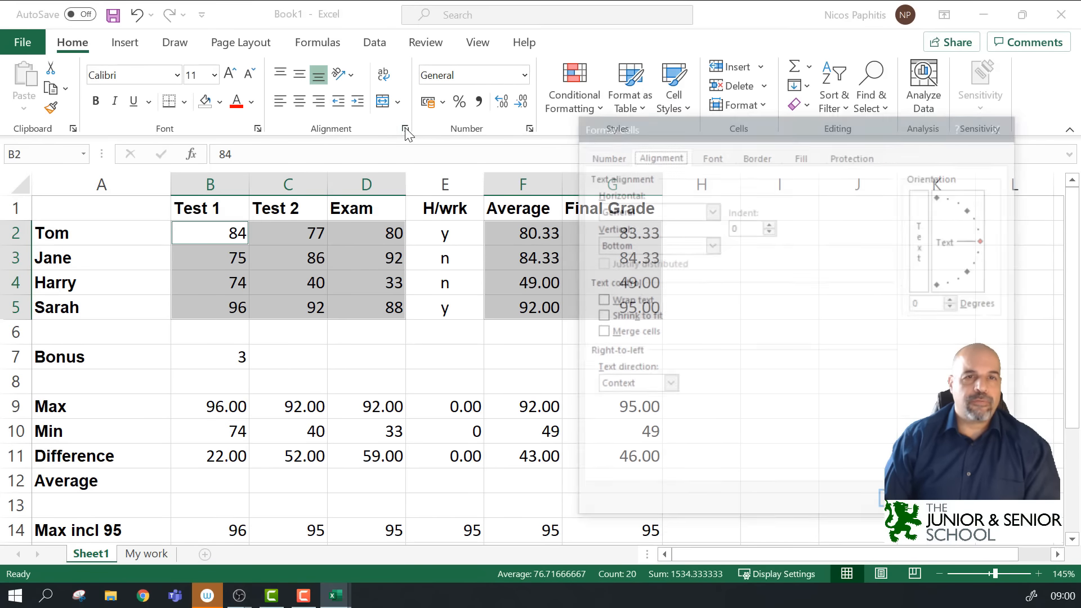
click(604, 158)
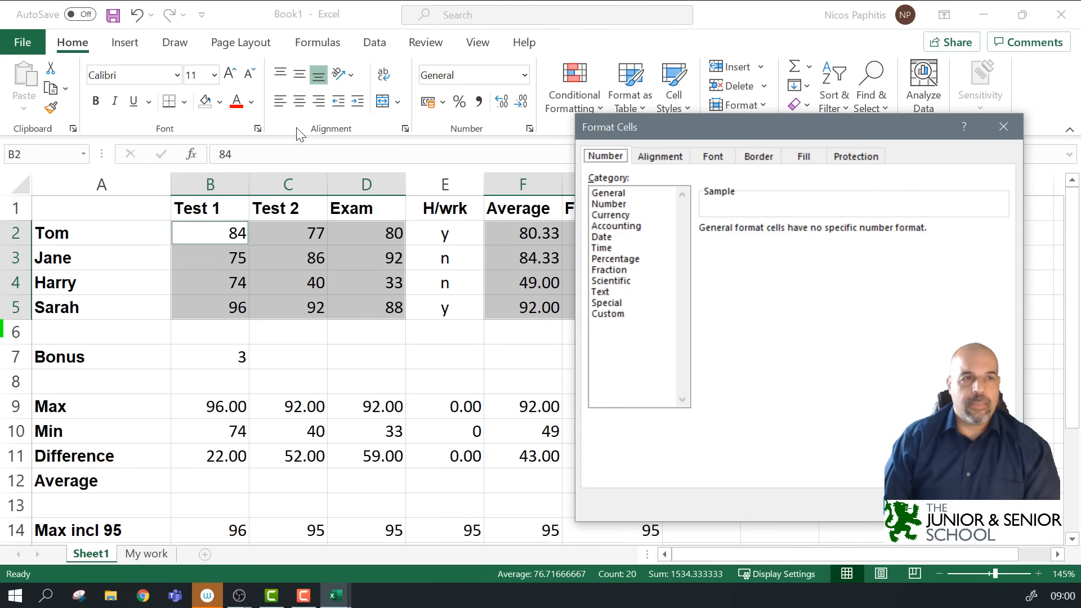
click(658, 159)
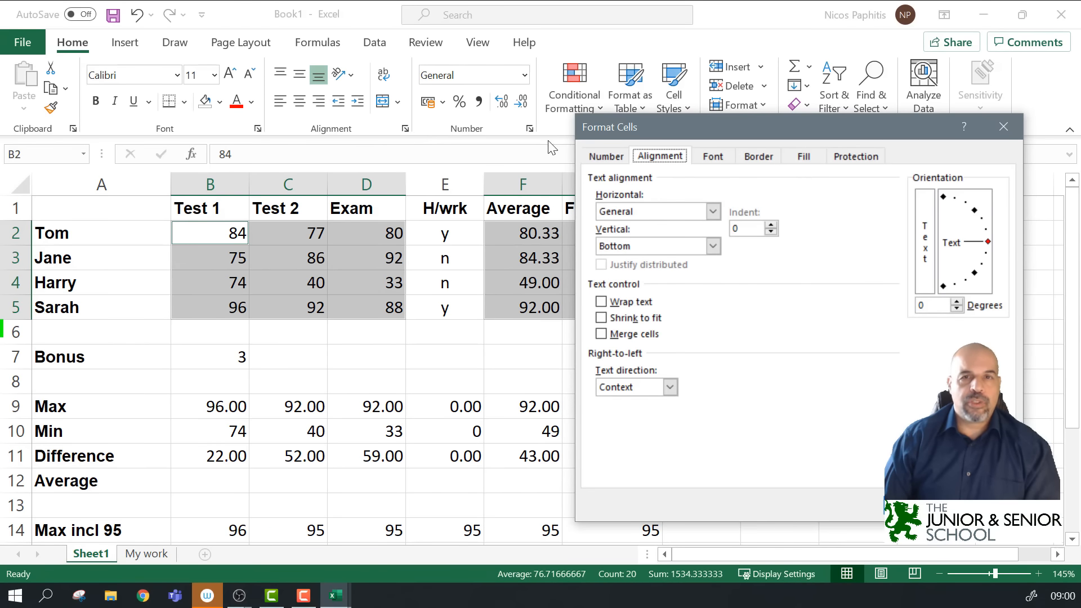
click(720, 159)
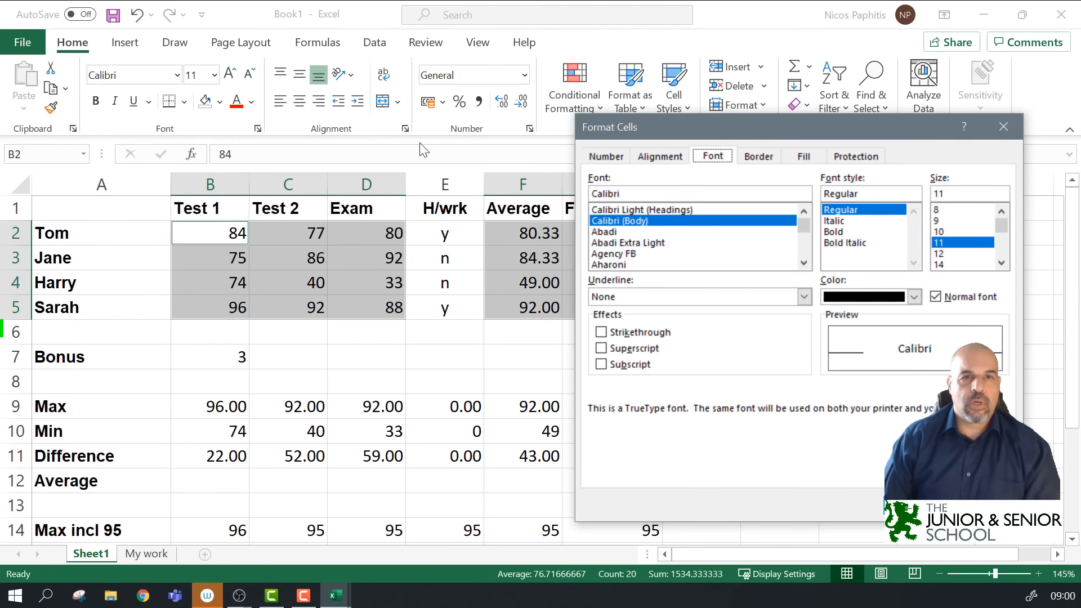
drag(776, 131, 681, 152)
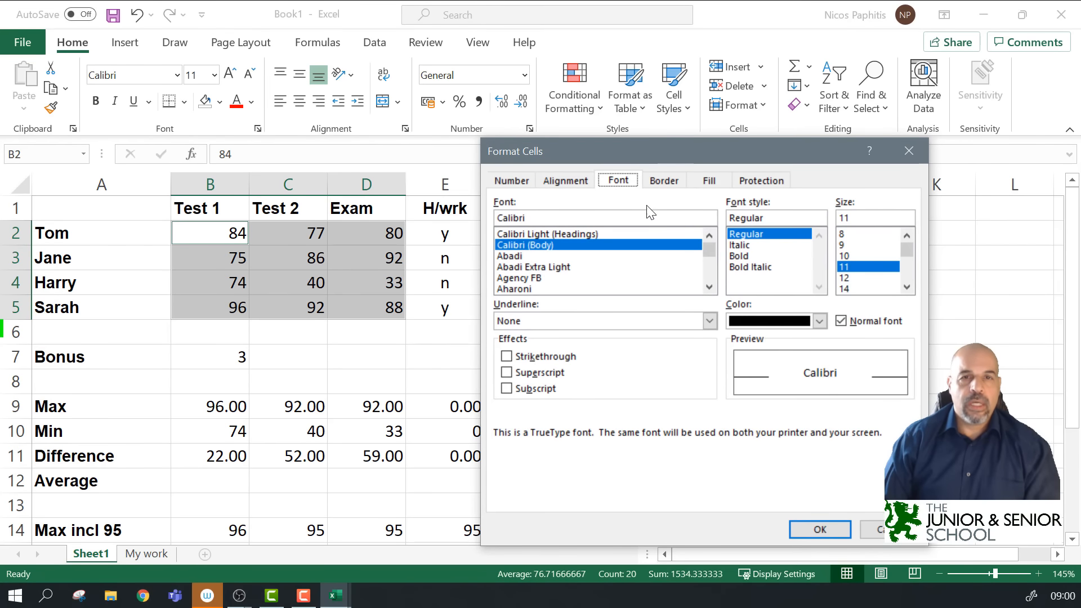
drag(644, 153, 720, 160)
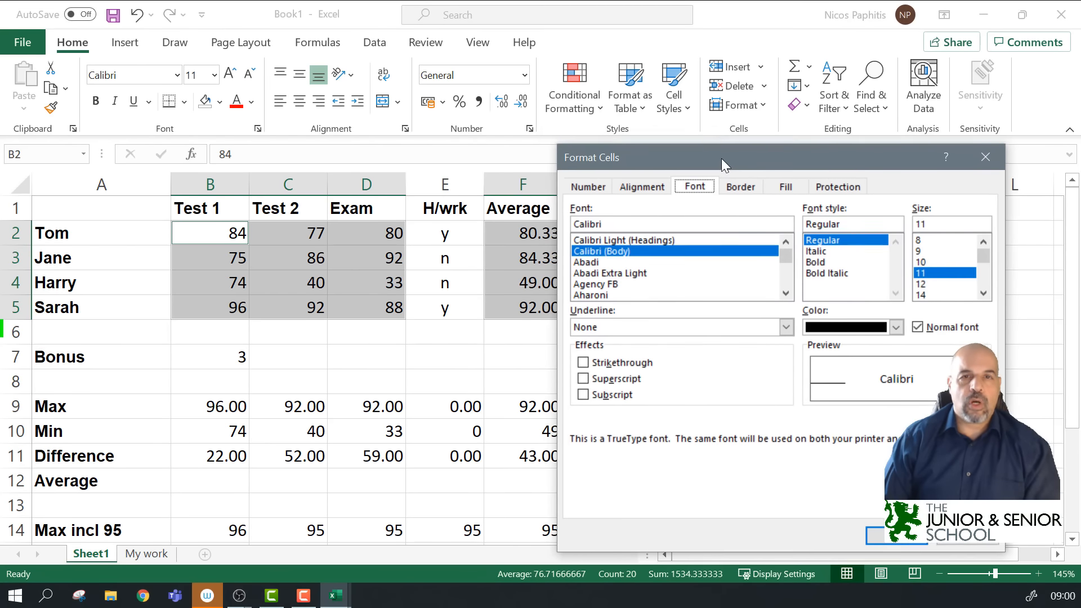
Step: Apply Currency with 2 decimal places, no symbol and red negative numbers
click(595, 188)
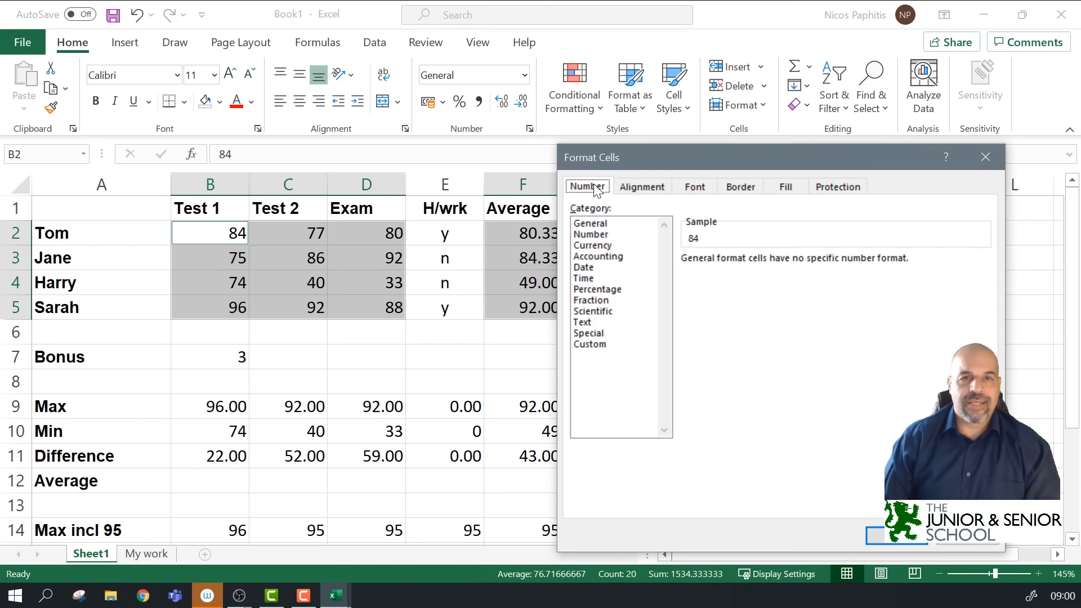
click(594, 246)
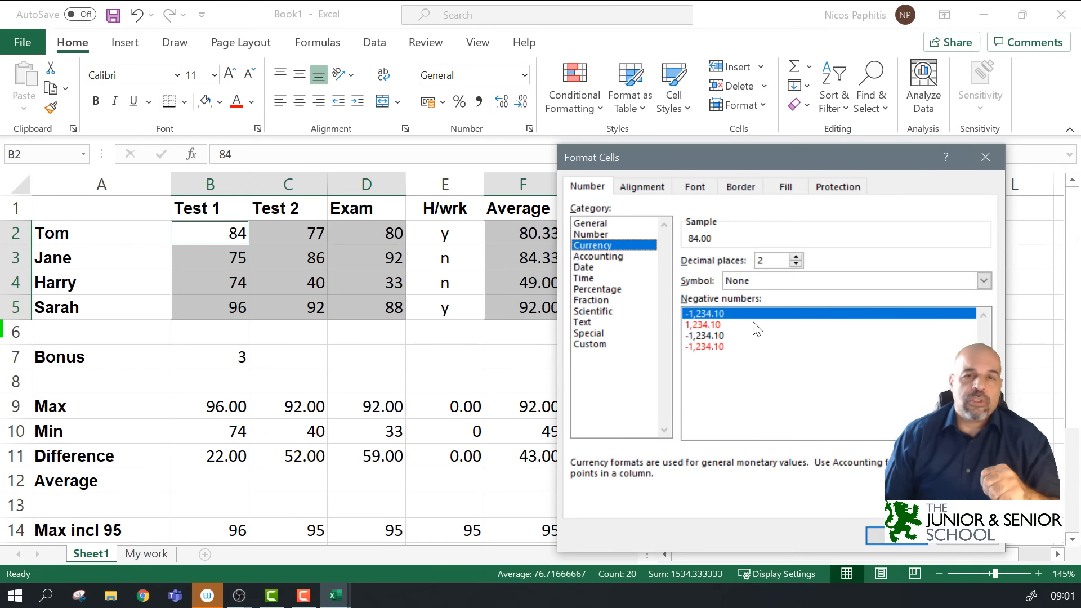
click(710, 328)
click(716, 345)
click(720, 313)
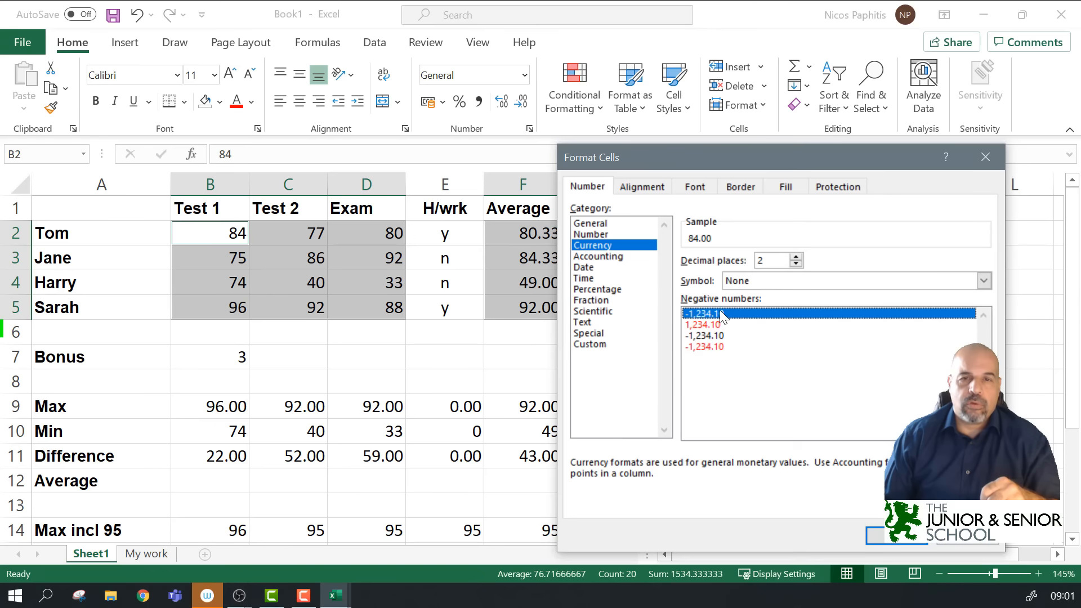
click(706, 347)
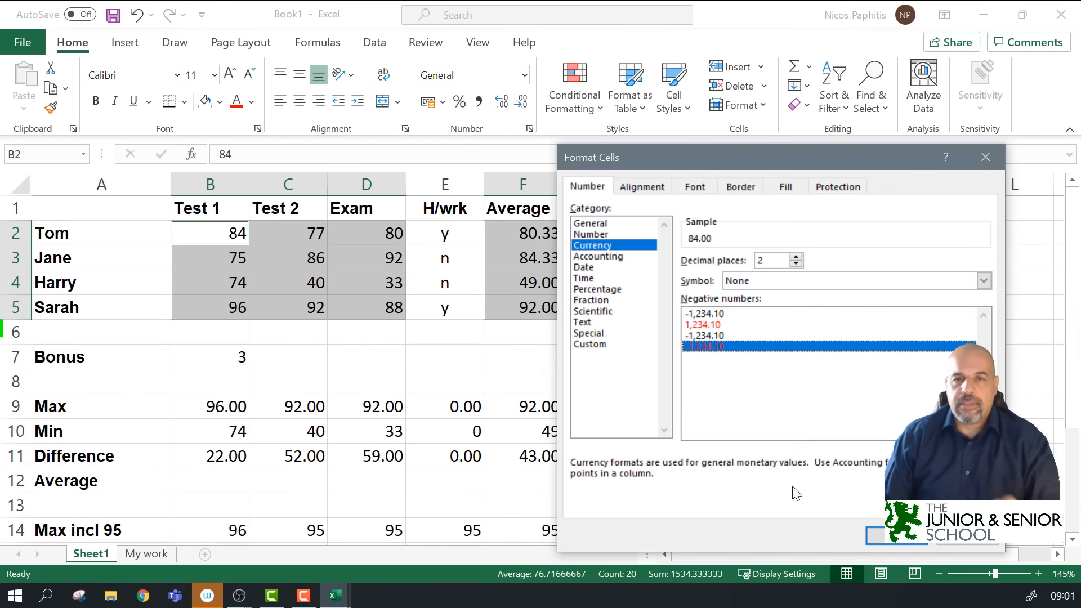
click(888, 539)
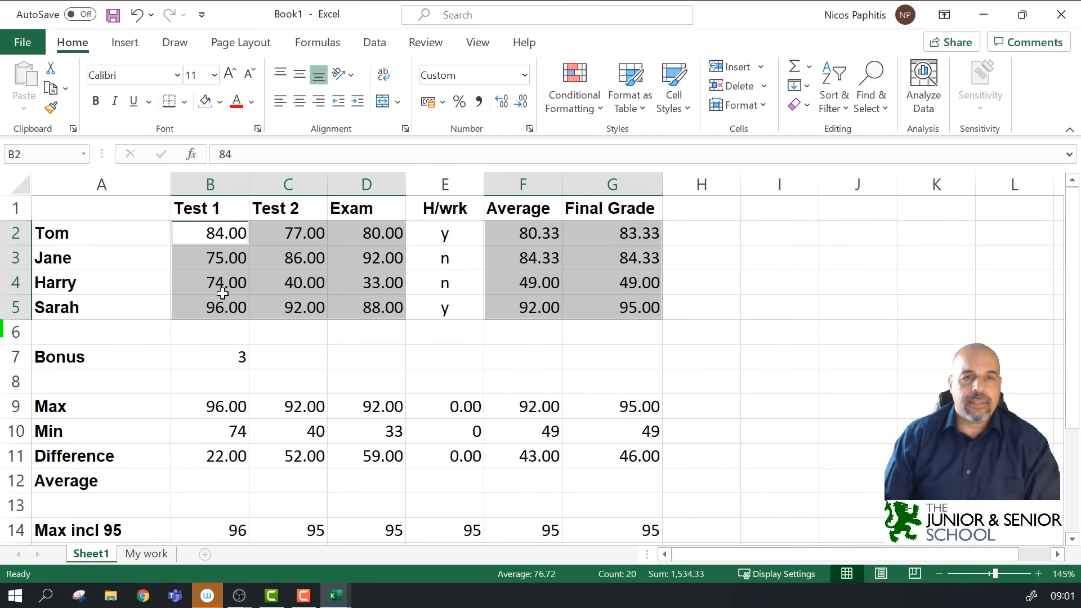
Step: Reformat the scores, averages and final grades as £ Currency, e.g. £84.00
click(530, 129)
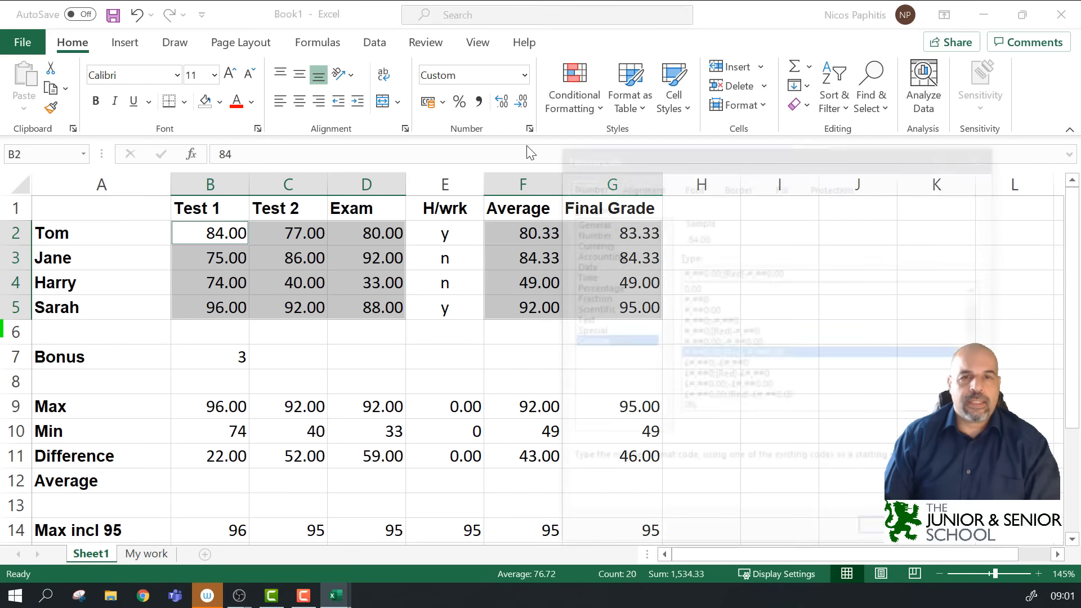
click(595, 245)
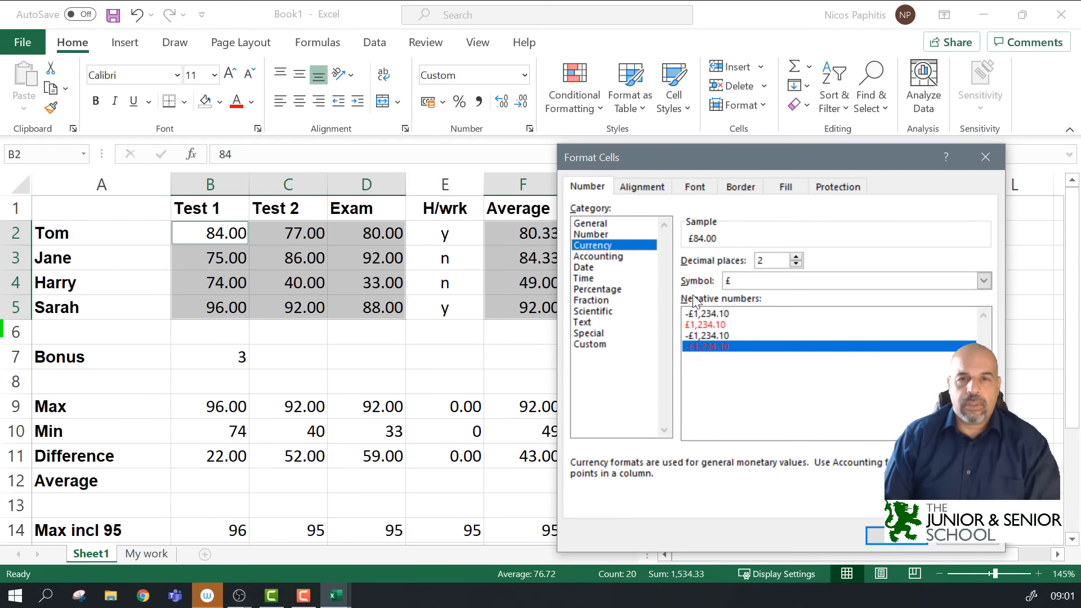
click(731, 281)
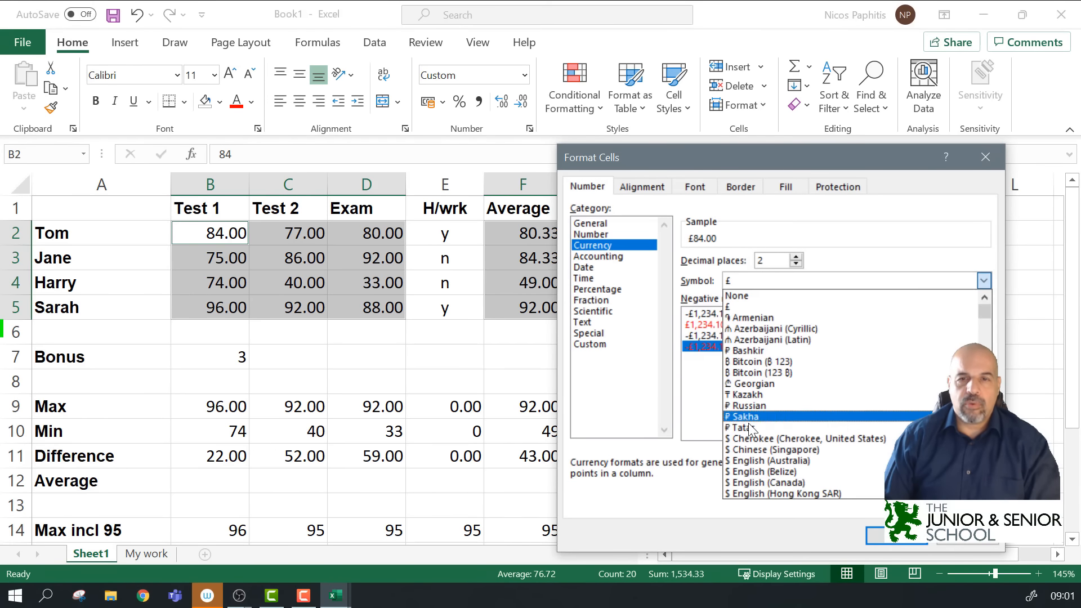
scroll(779, 457, down, 15)
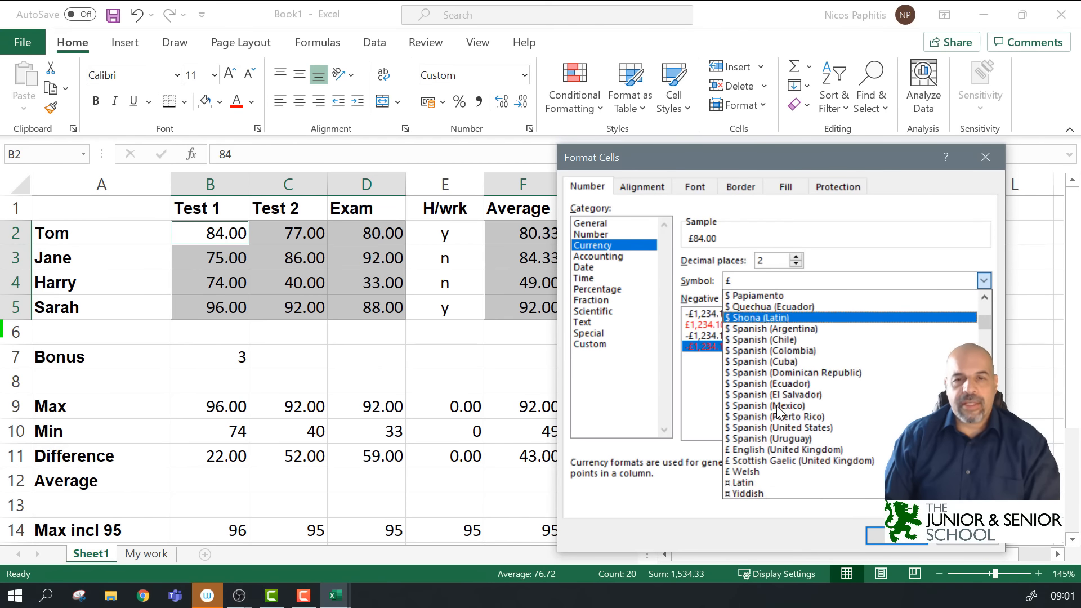
scroll(776, 405, down, 2)
scroll(774, 397, down, 2)
scroll(775, 401, up, 2)
scroll(779, 404, up, 17)
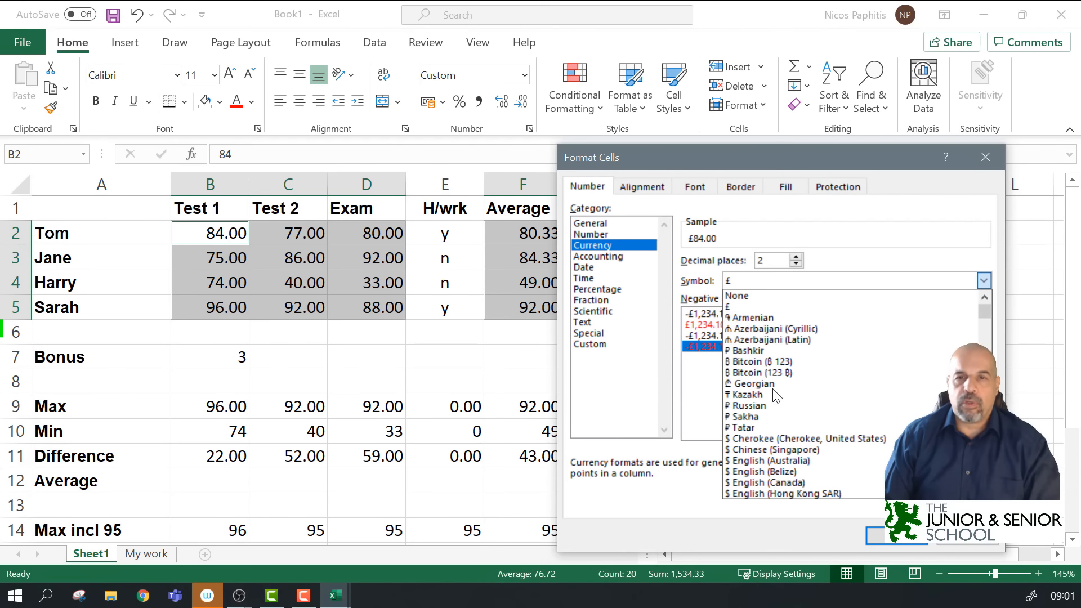
click(743, 308)
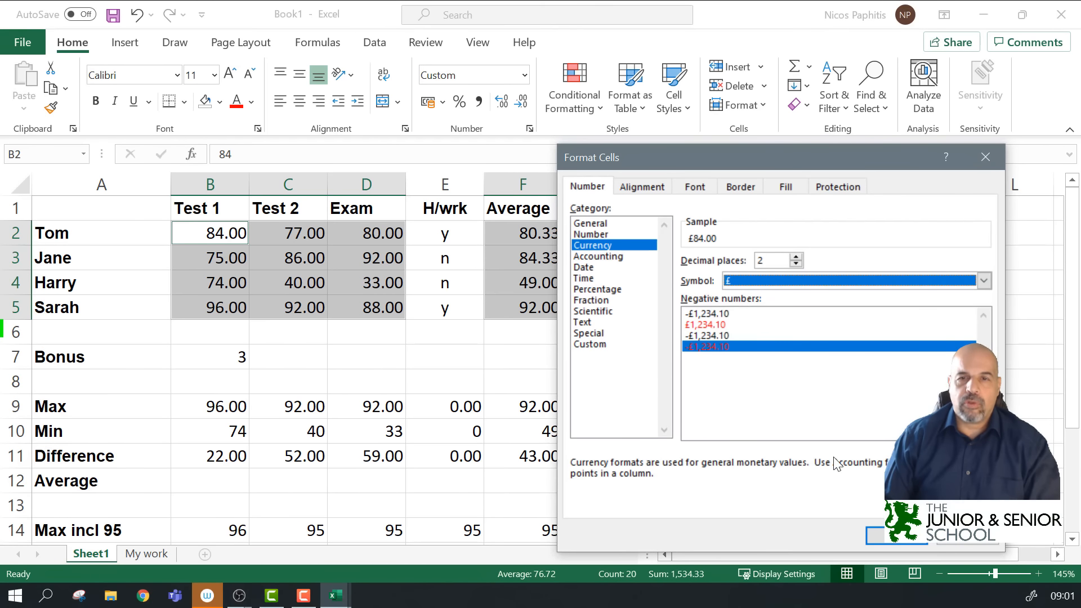
click(893, 539)
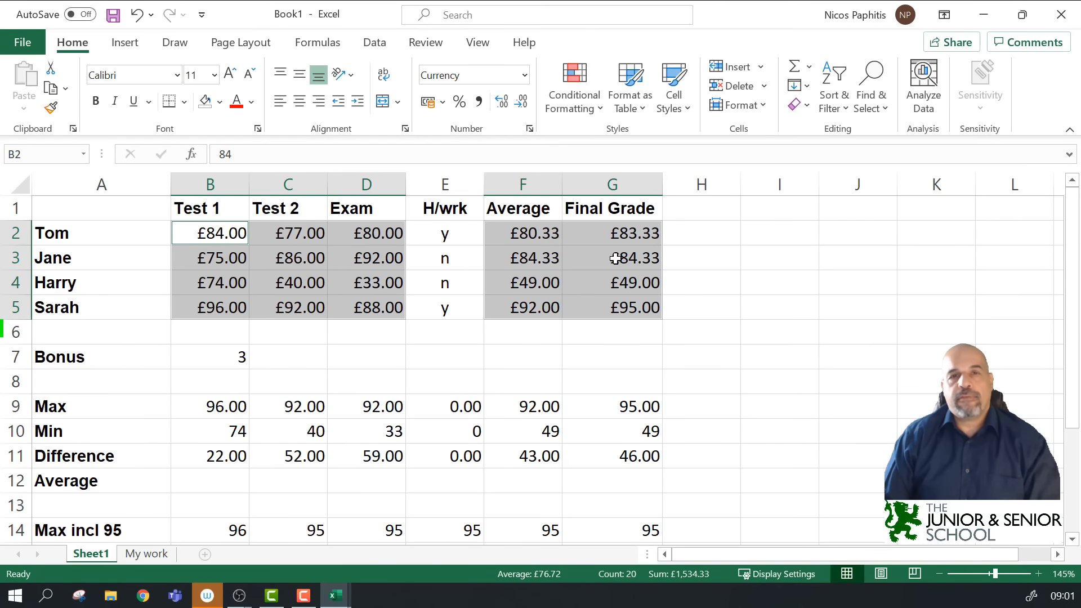
click(570, 278)
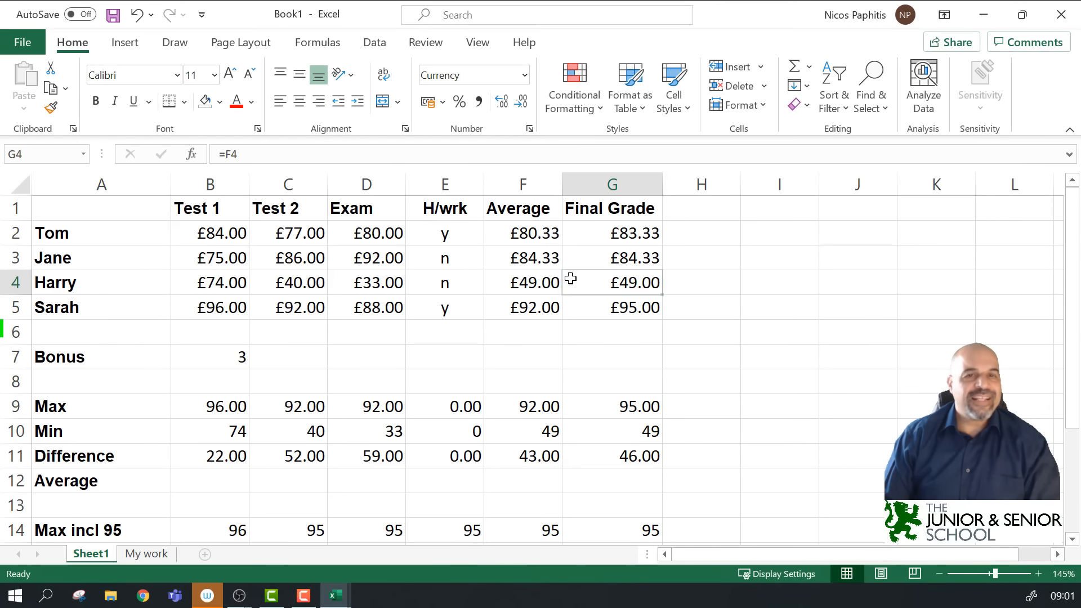
click(535, 239)
ctrl+scroll(535, 242, up, 5)
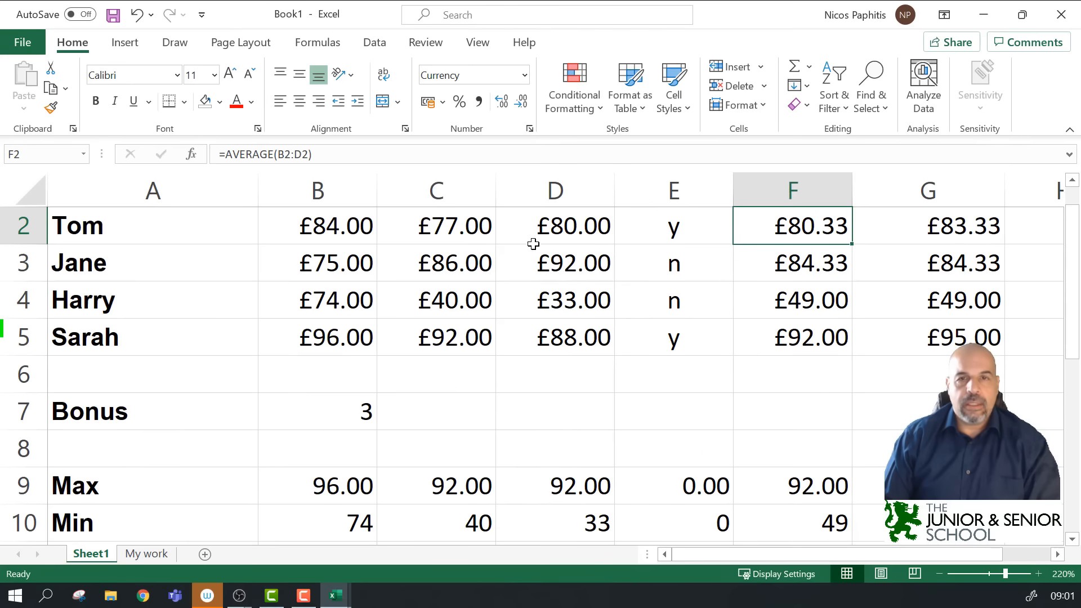
click(351, 240)
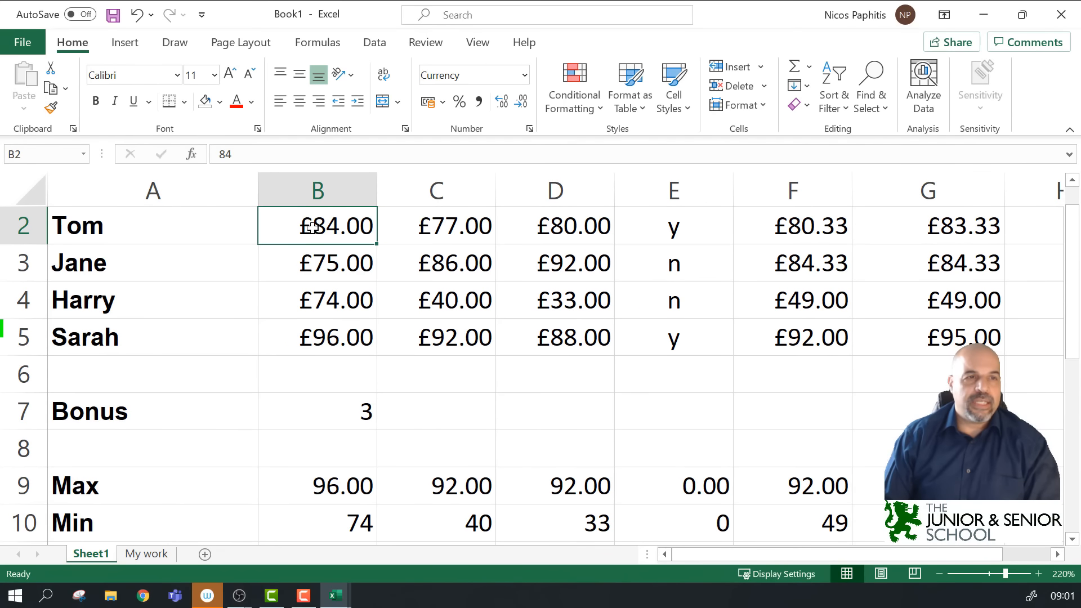
click(280, 158)
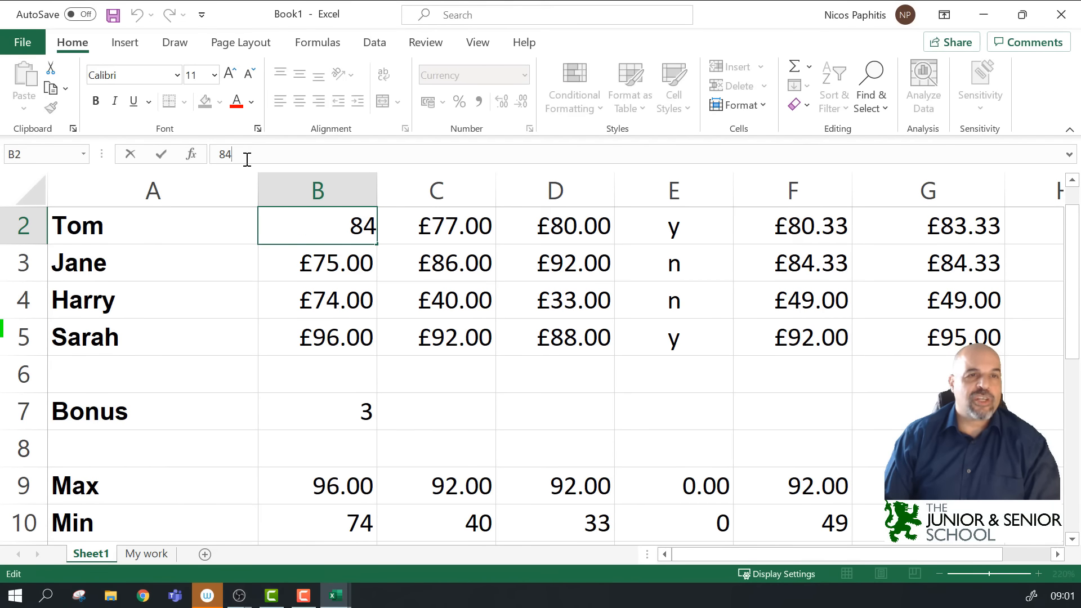
key(Escape)
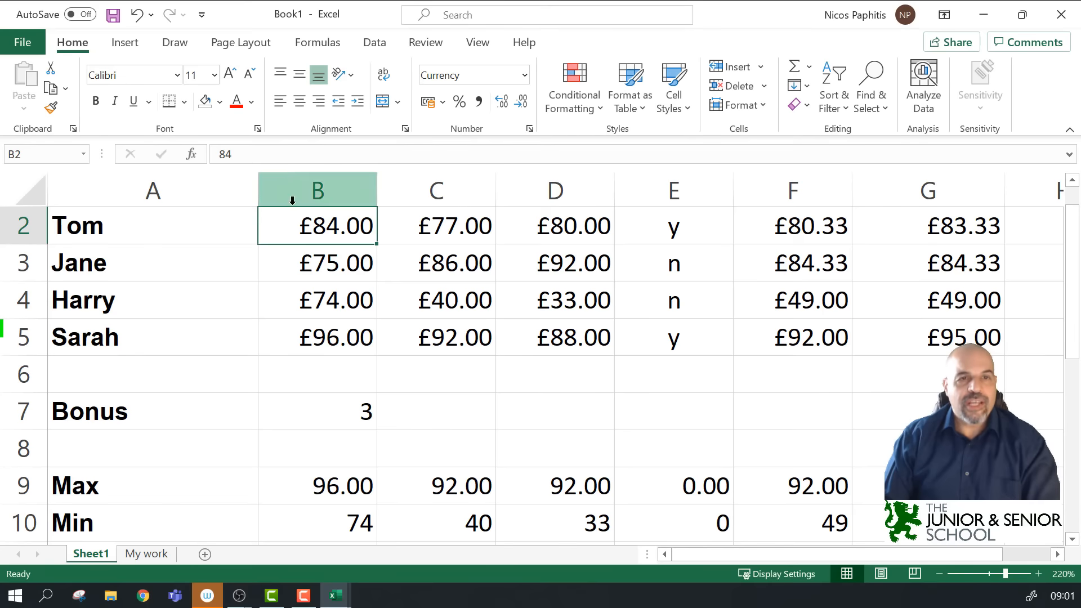
ctrl+scroll(348, 226, down, 3)
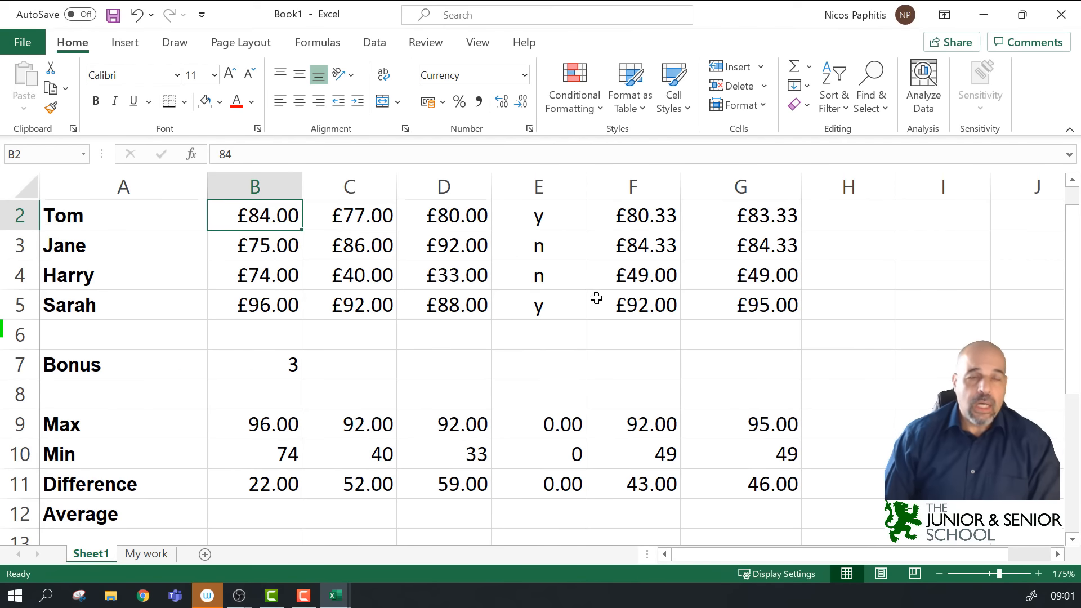
scroll(437, 328, up, 1)
drag(266, 239, 436, 326)
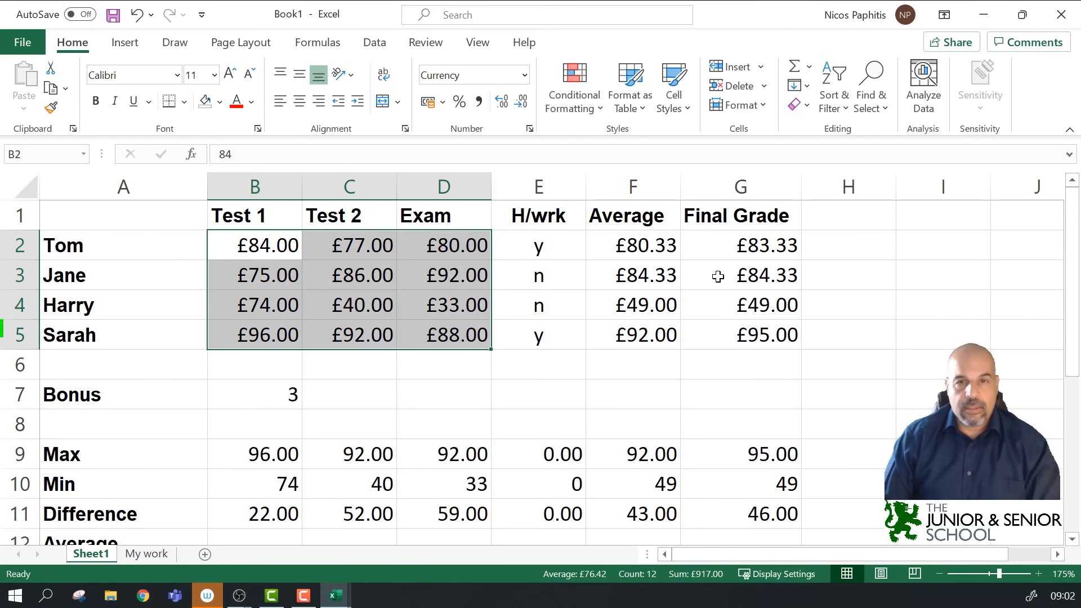
ctrl+drag(647, 252, 749, 325)
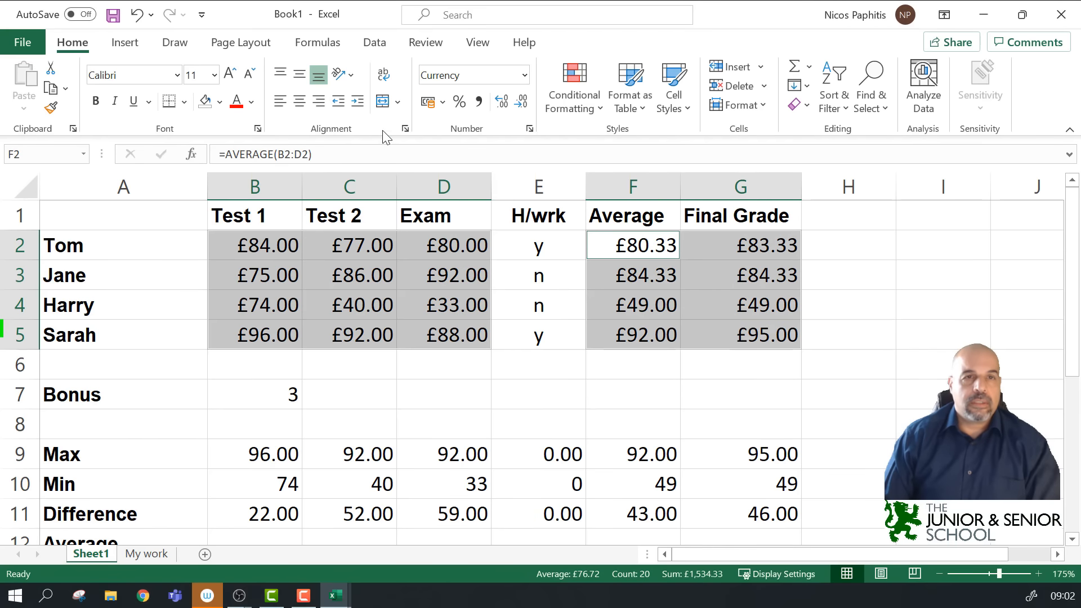
Step: Try the Date format on the scores, then undo it
click(529, 128)
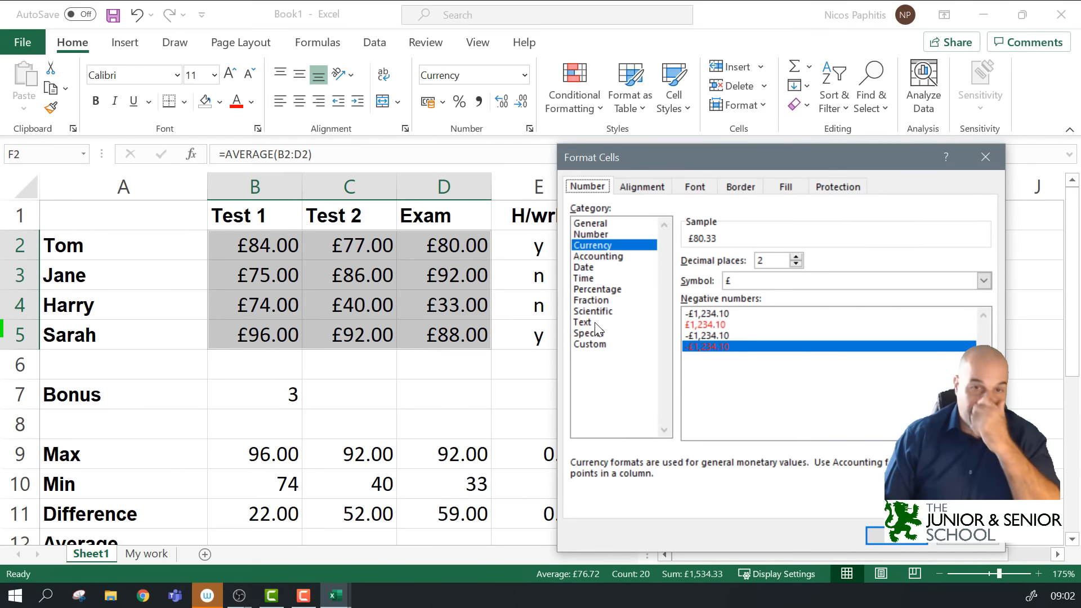
click(598, 270)
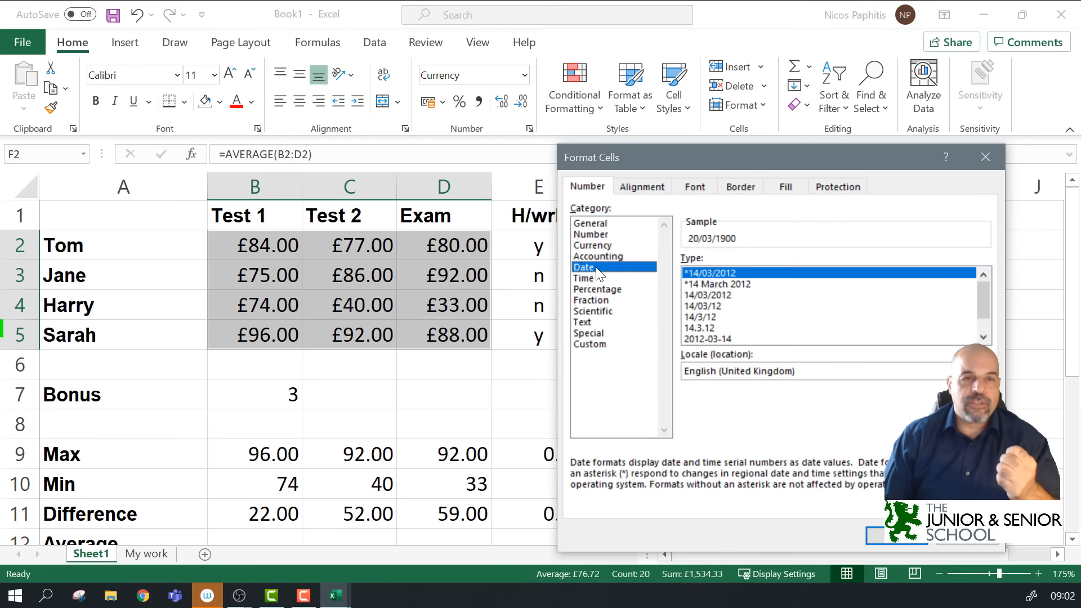
click(894, 538)
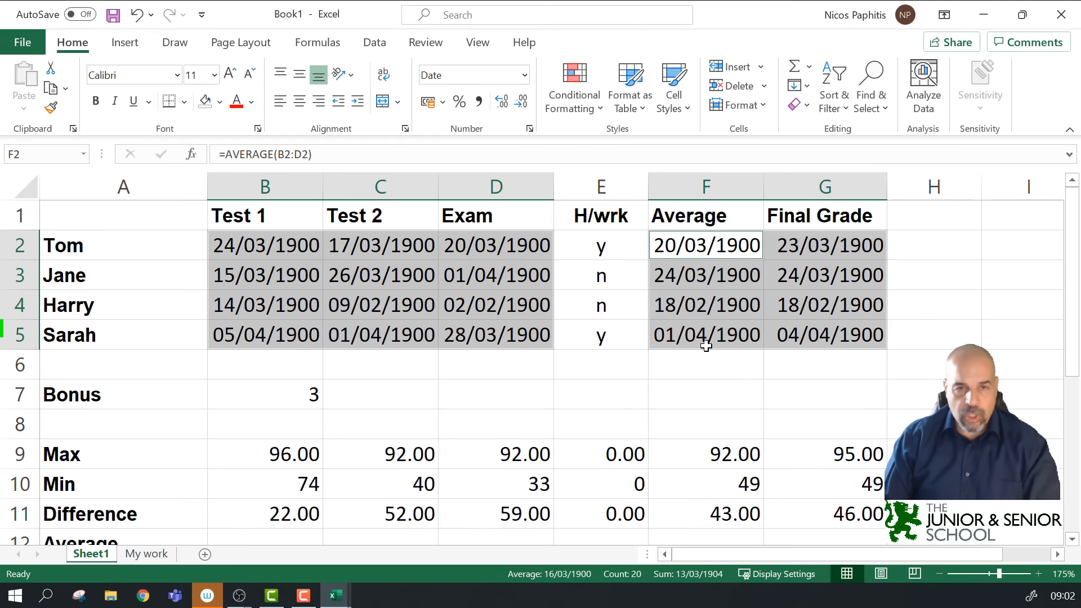
key(ctrl+z)
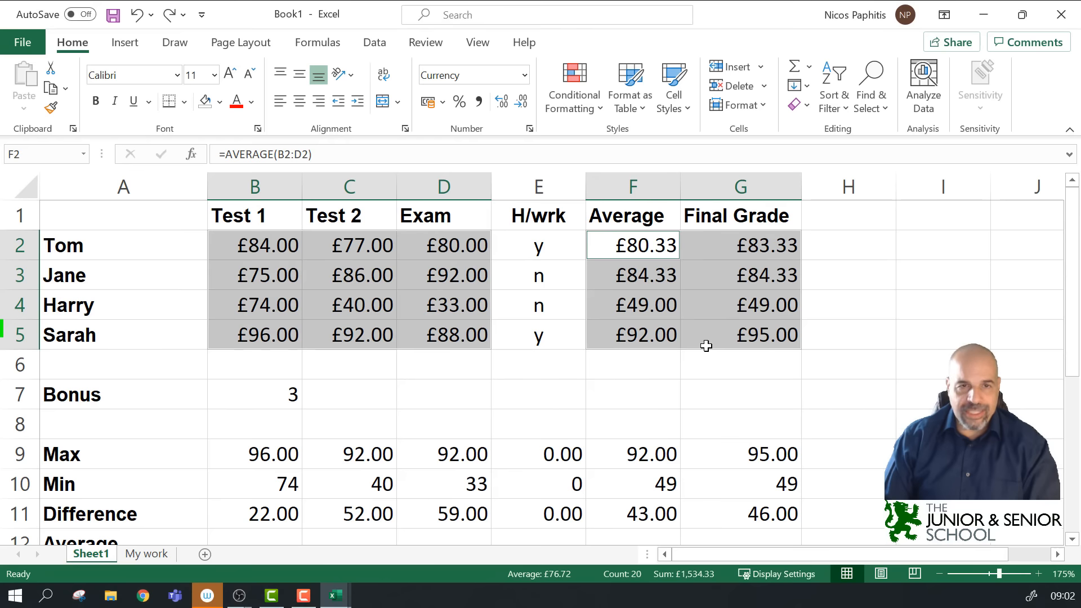
Step: Reselect B2:D5 and F2:G5 and apply the Number format with 2 decimal places
click(377, 275)
drag(262, 246, 439, 327)
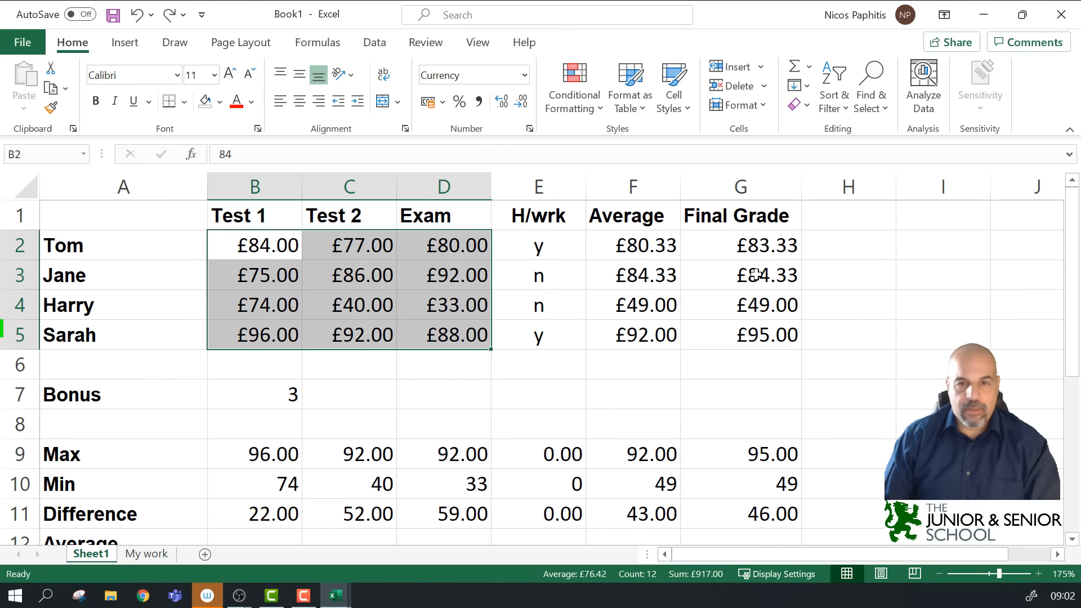
ctrl+drag(653, 246, 740, 328)
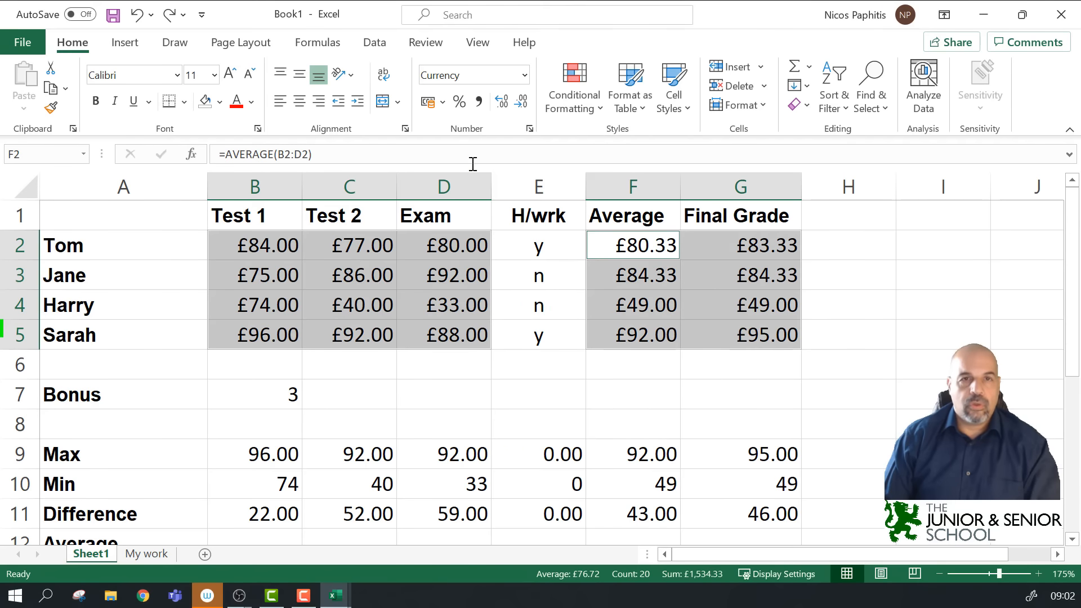
click(529, 129)
click(612, 233)
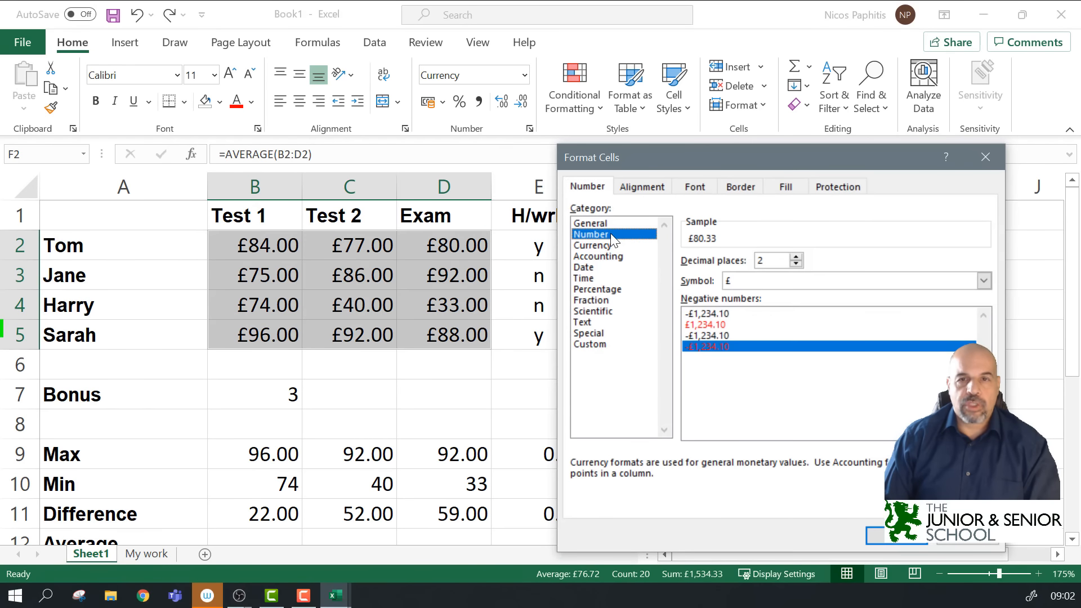
click(795, 256)
click(795, 263)
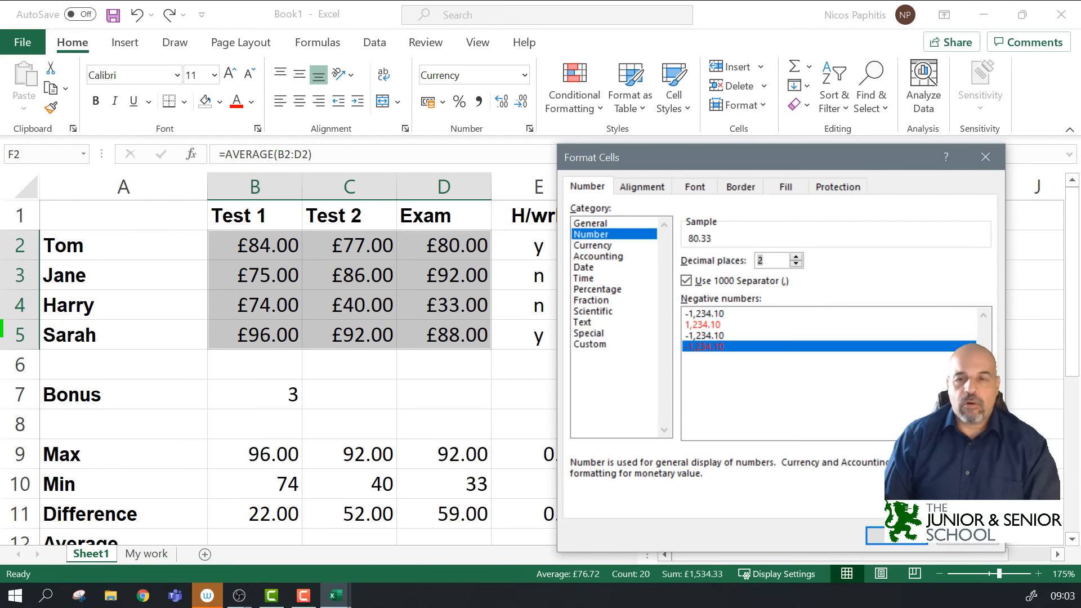
click(904, 543)
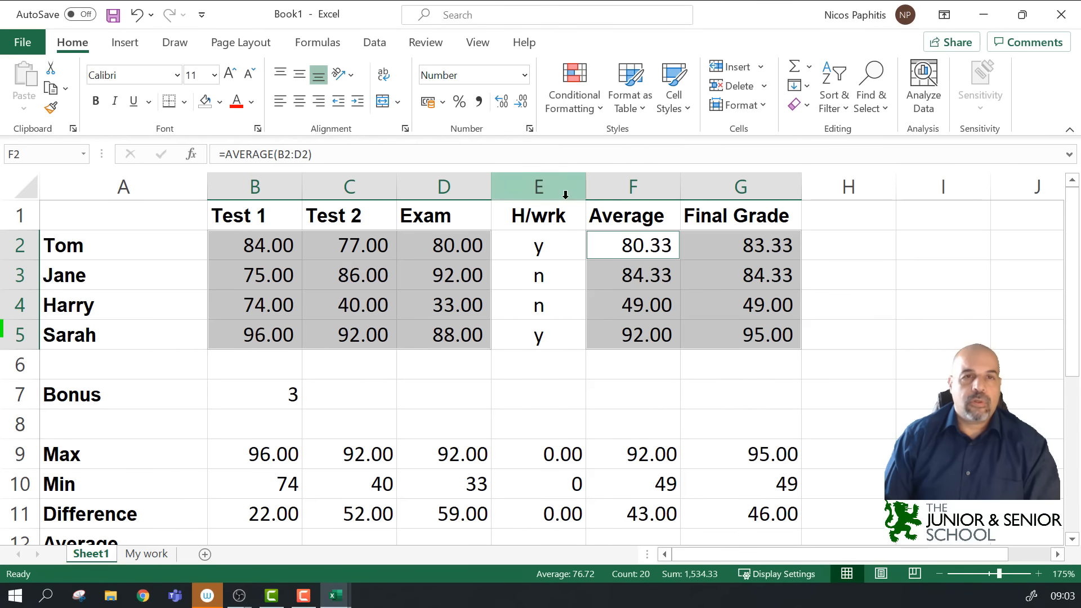
double_click(522, 102)
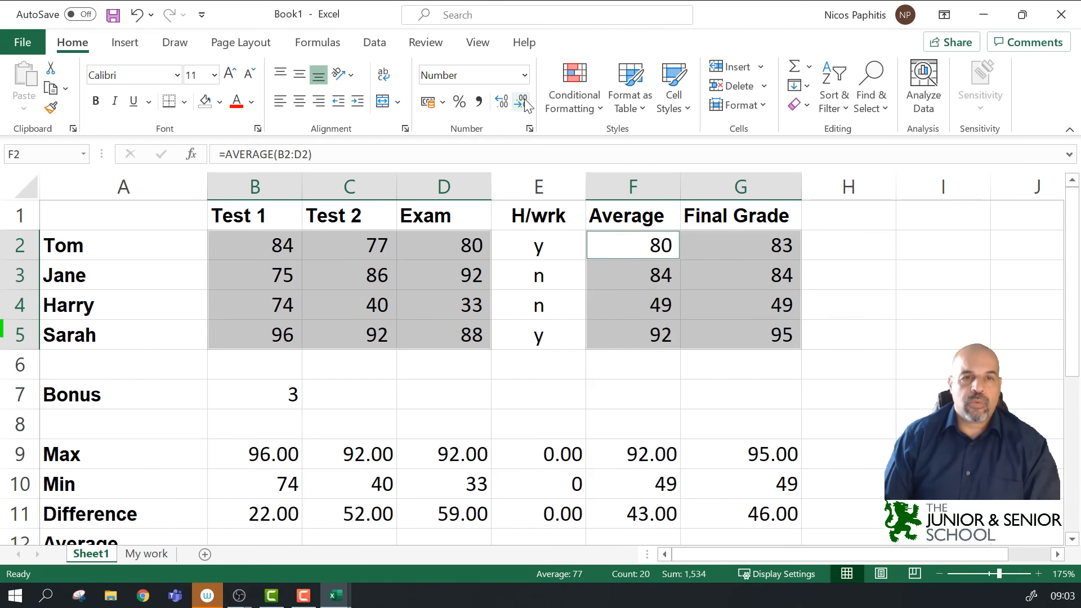
double_click(501, 102)
double_click(502, 101)
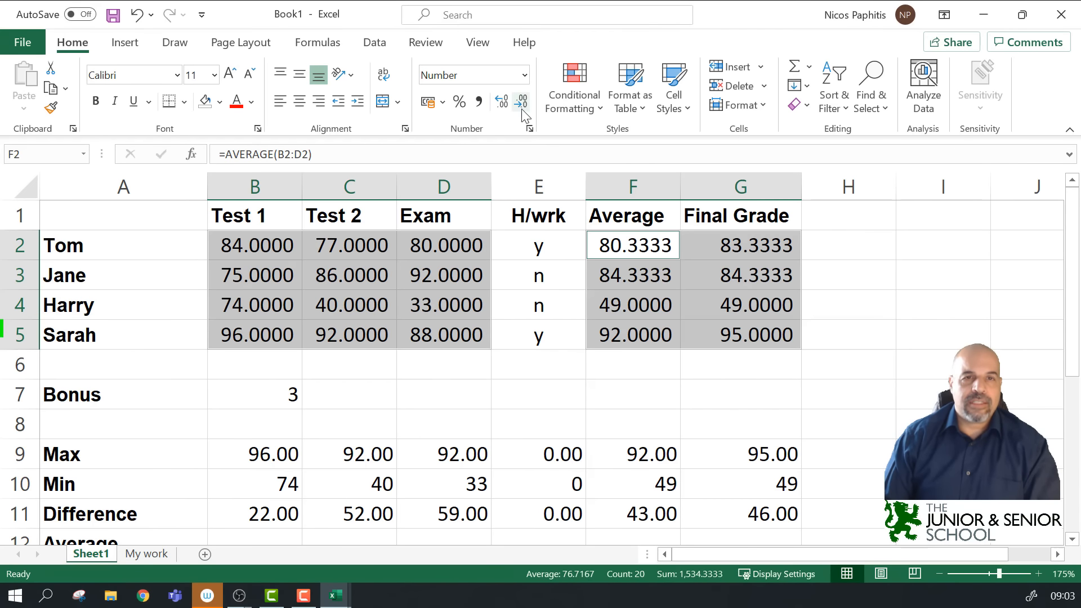
triple_click(525, 107)
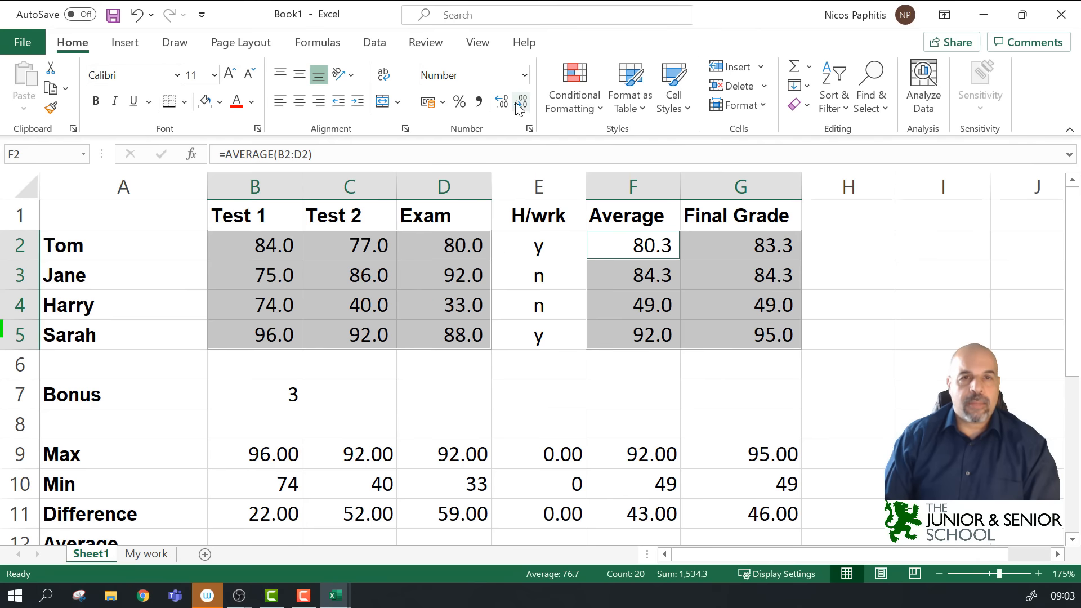
click(501, 103)
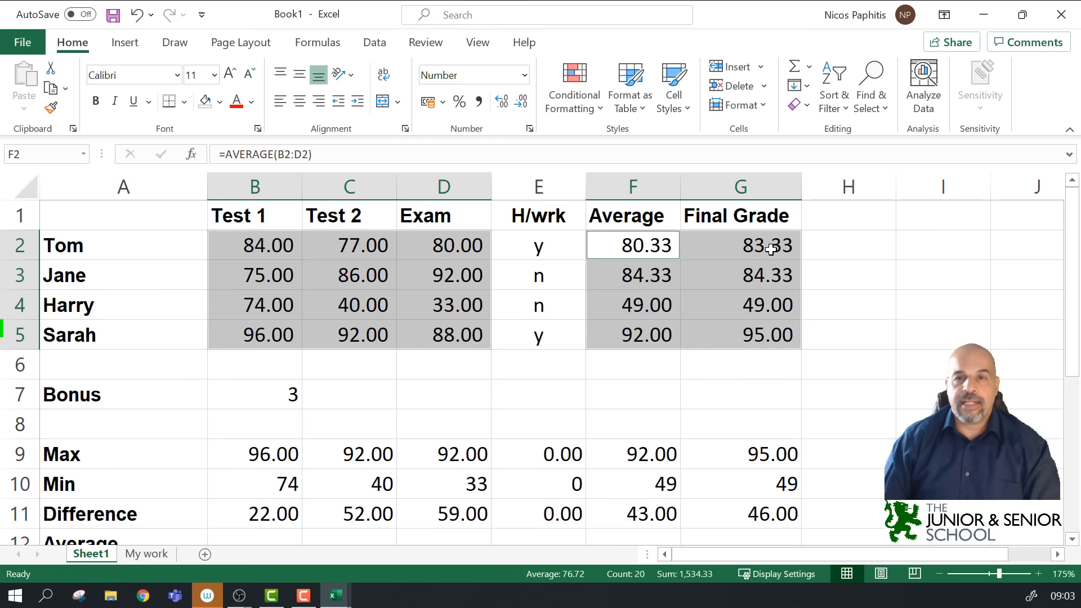
click(521, 103)
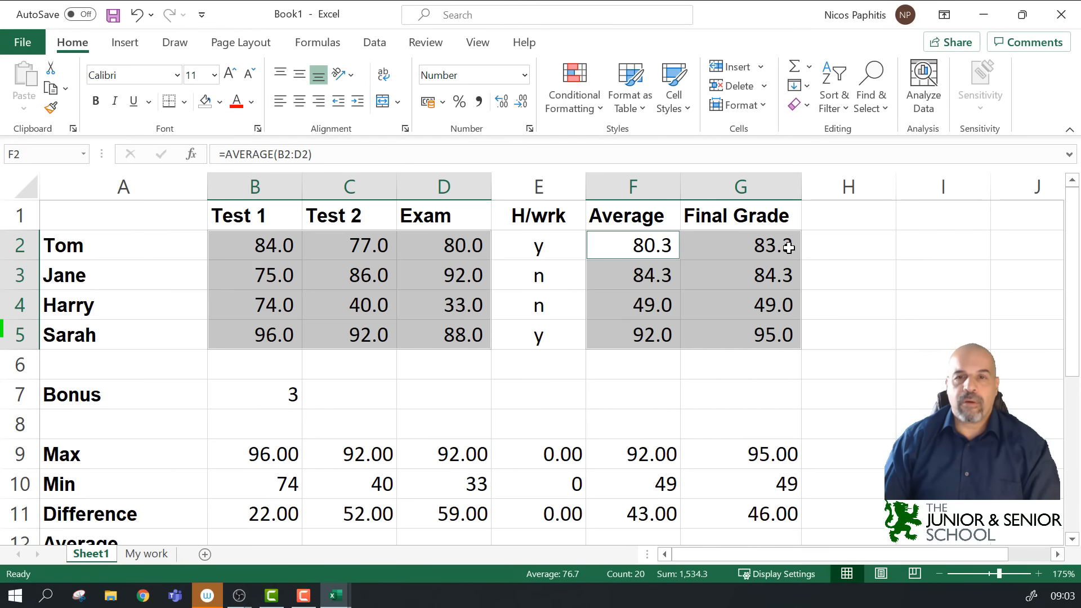
click(522, 104)
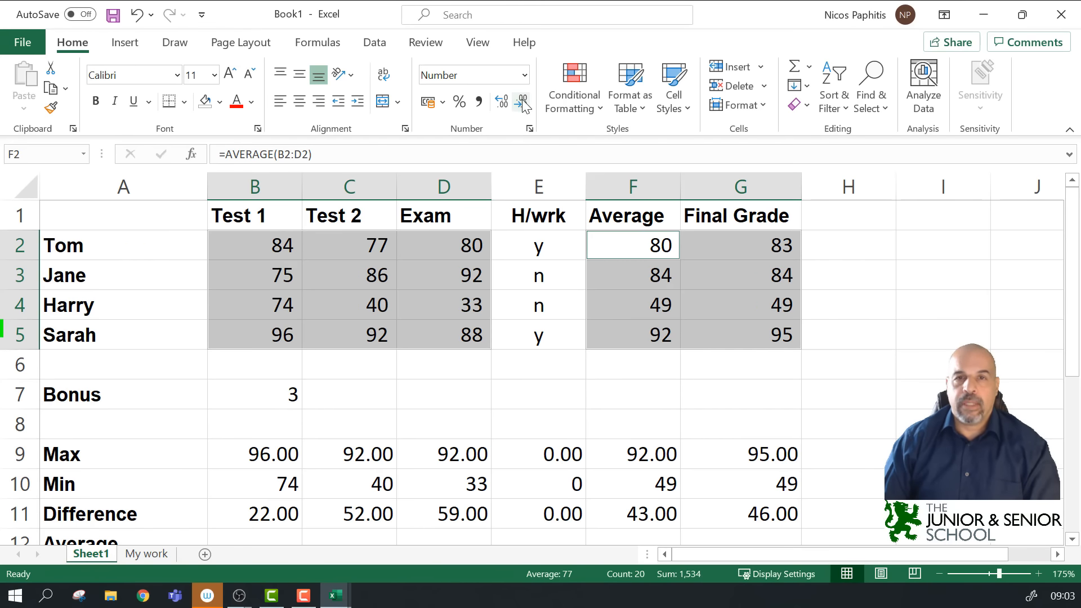
click(501, 103)
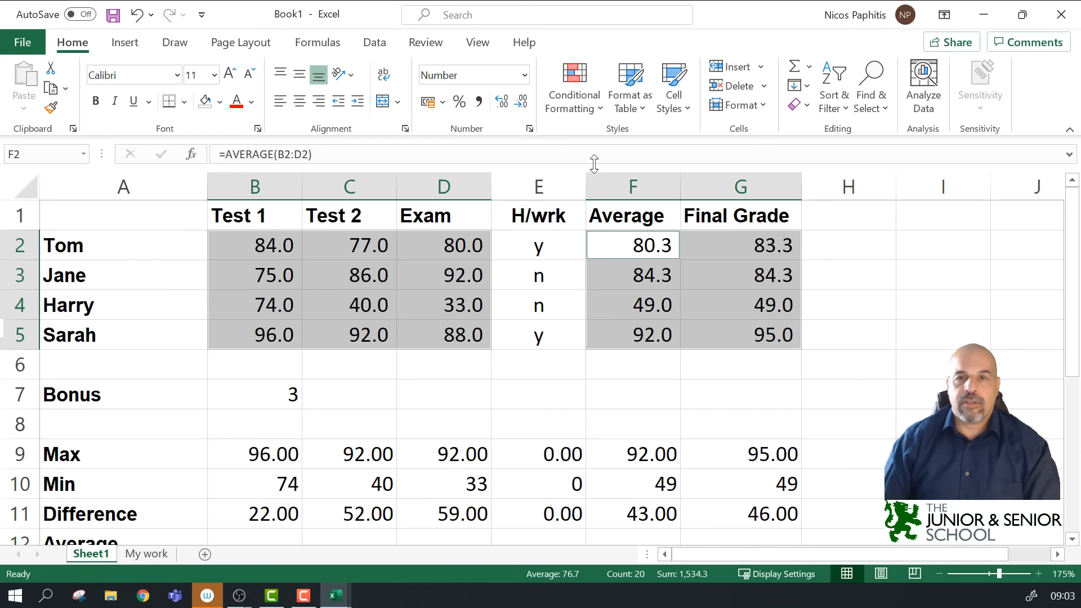
click(502, 103)
double_click(777, 246)
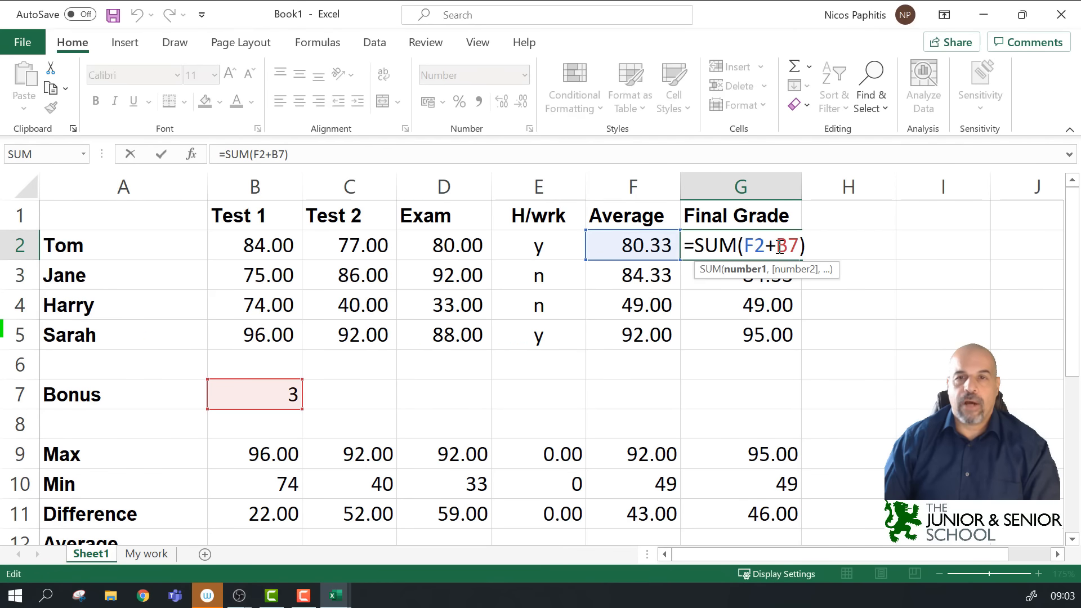
click(914, 273)
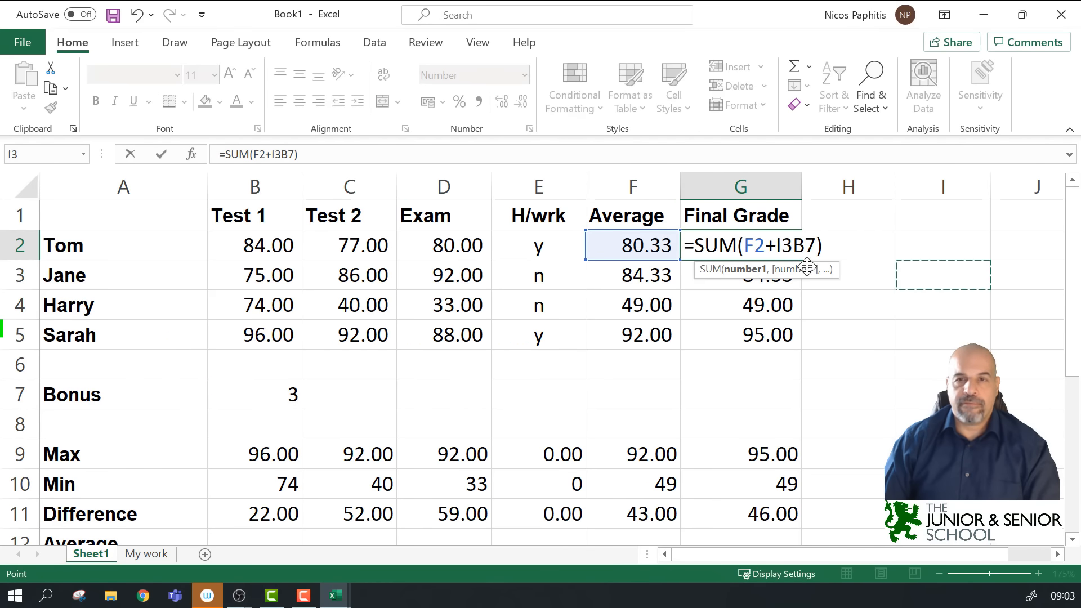
key(Escape)
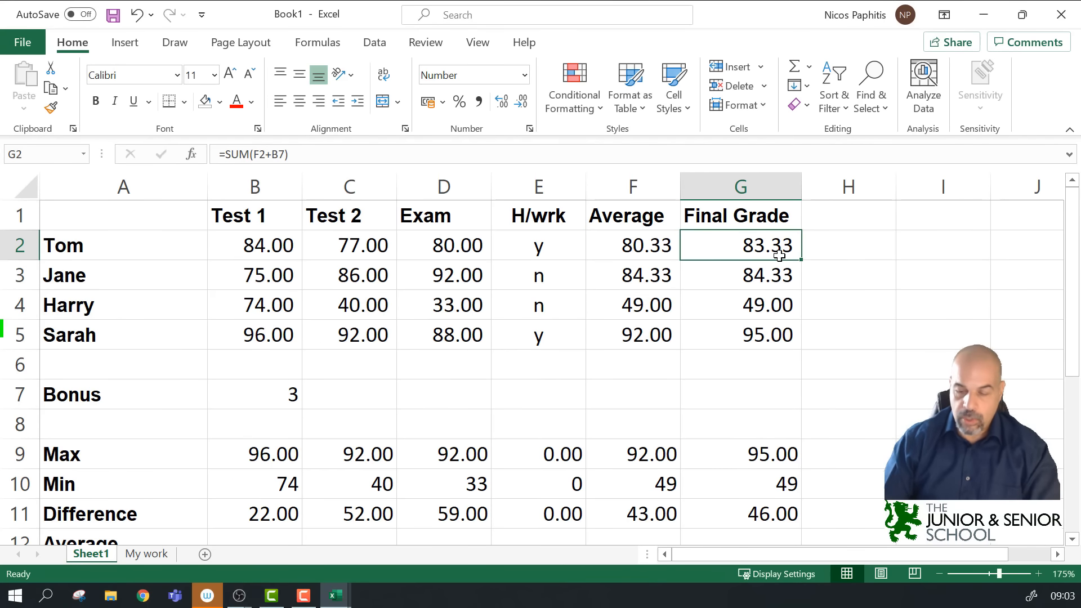
text(83.5)
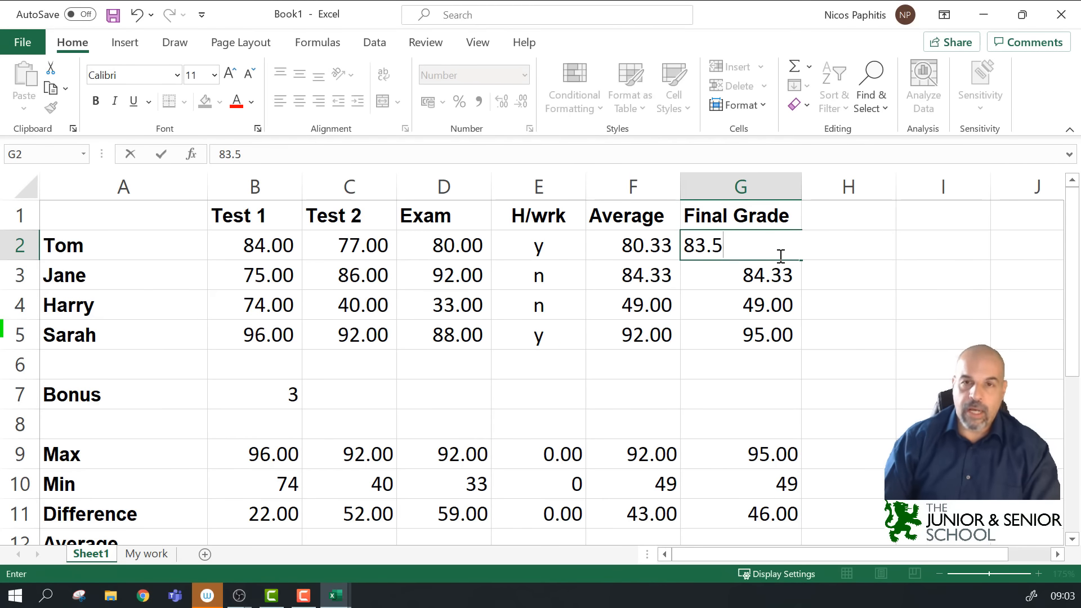
click(851, 285)
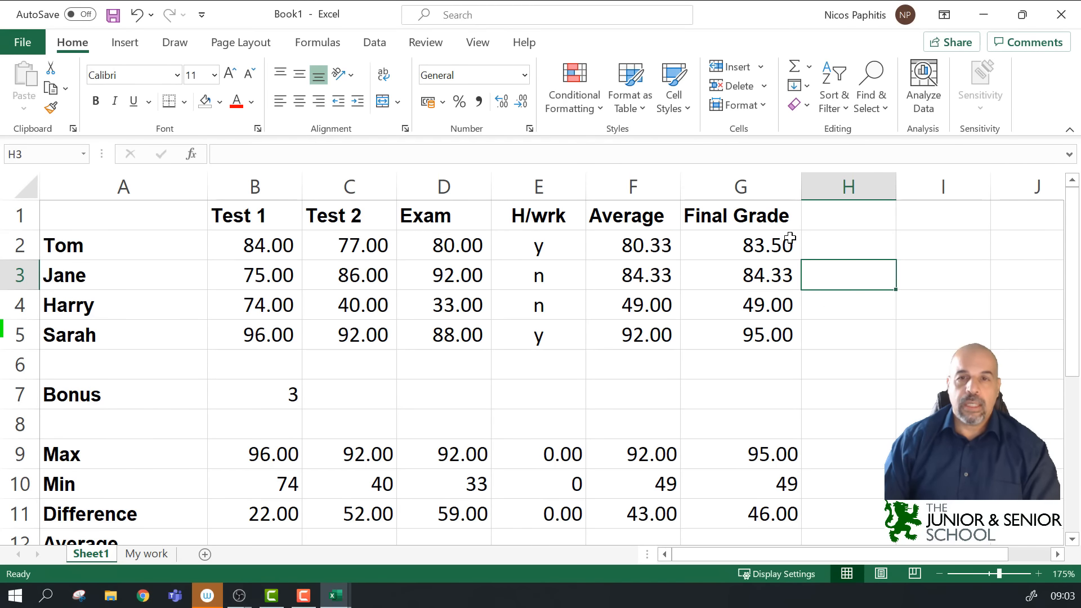
click(767, 247)
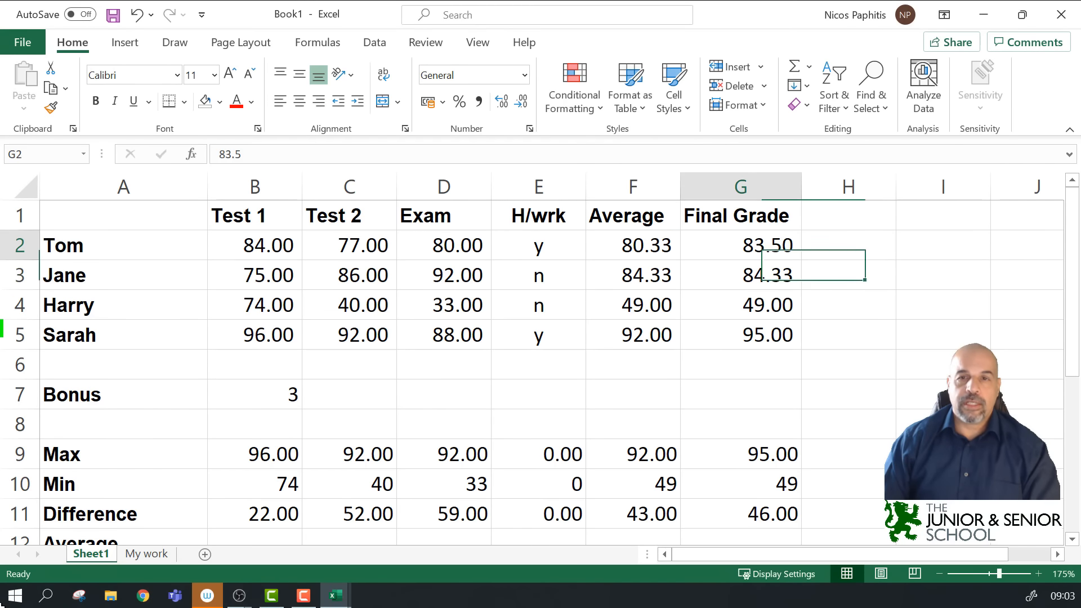
click(523, 102)
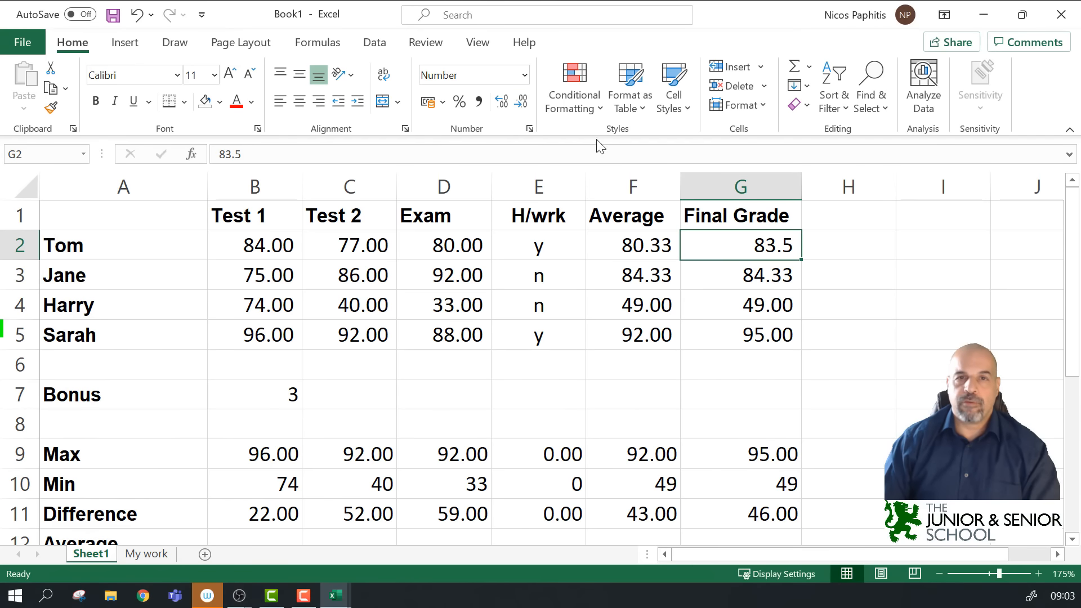
click(522, 104)
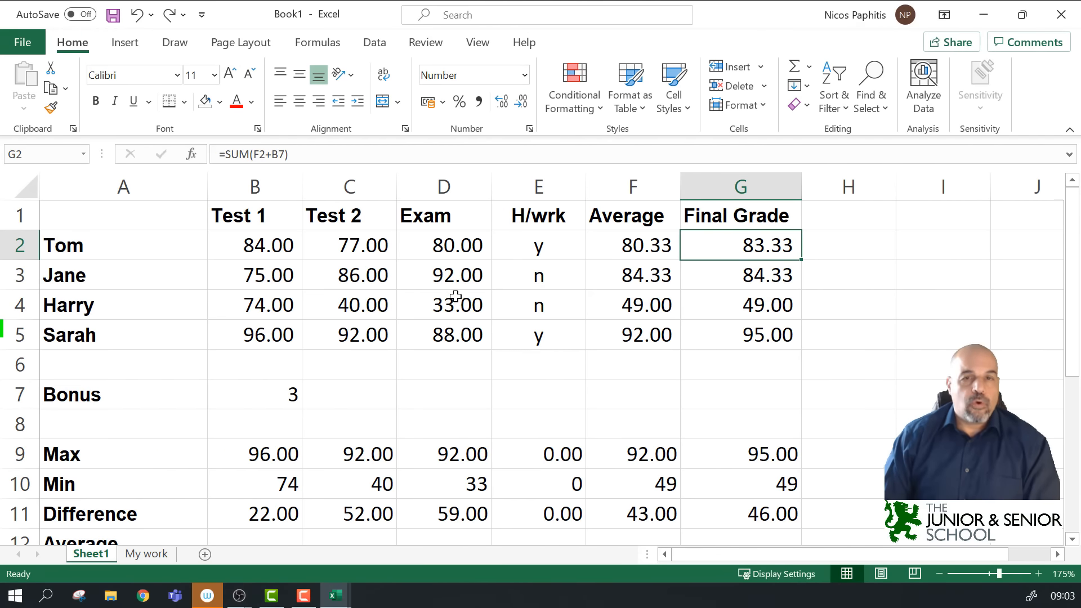
scroll(455, 296, down, 3)
scroll(455, 295, up, 3)
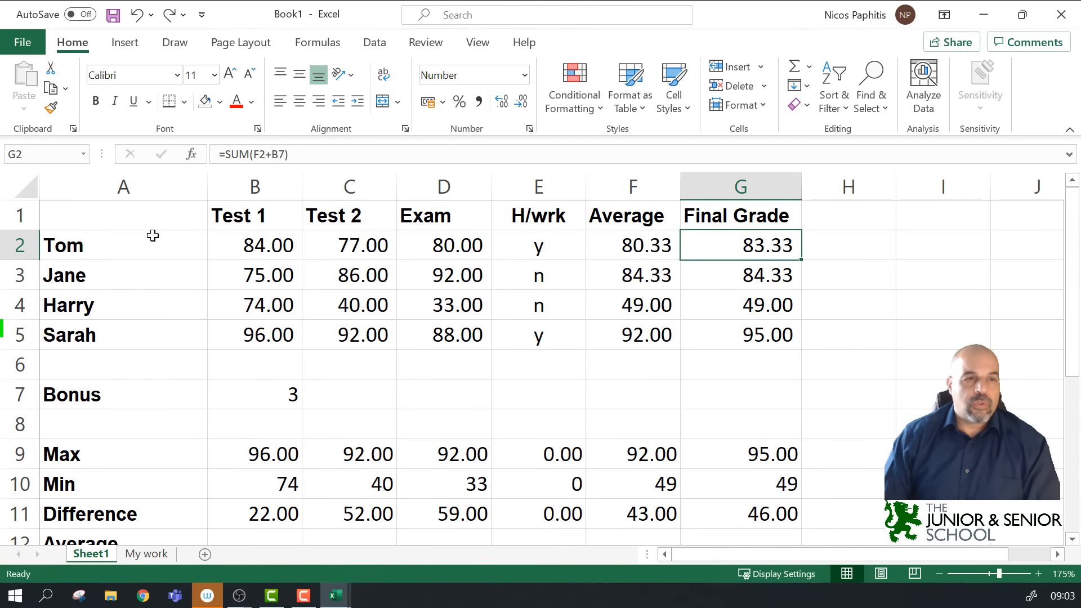
Step: Fill A1:G1 and A2:A16 with Blue, Accent 1, Lighter 40%
drag(156, 218, 741, 185)
scroll(138, 264, down, 1)
scroll(138, 255, up, 1)
drag(138, 249, 145, 455)
scroll(354, 363, up, 3)
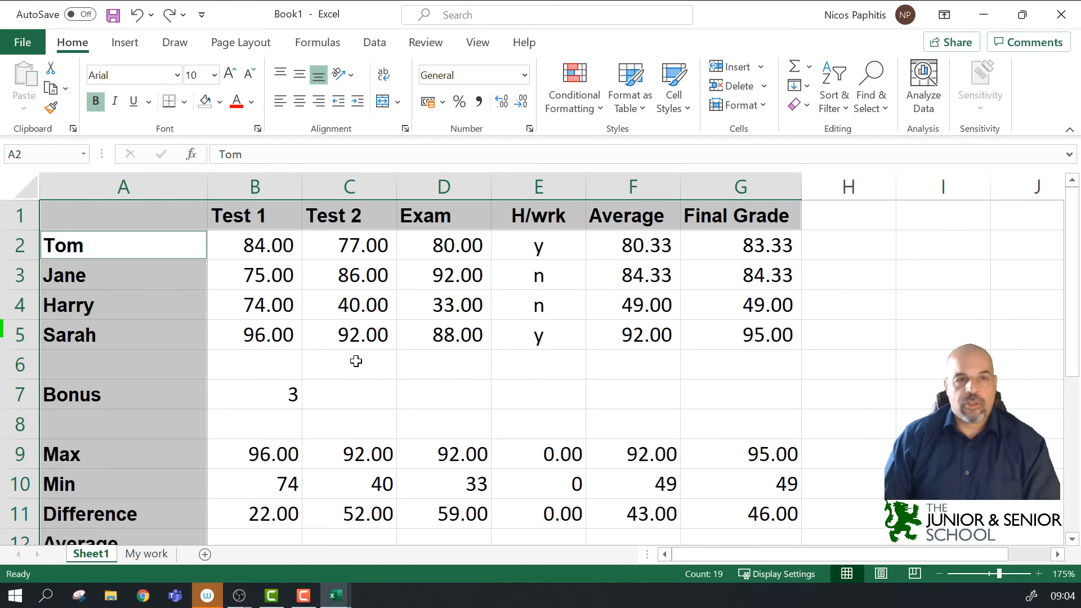
click(215, 103)
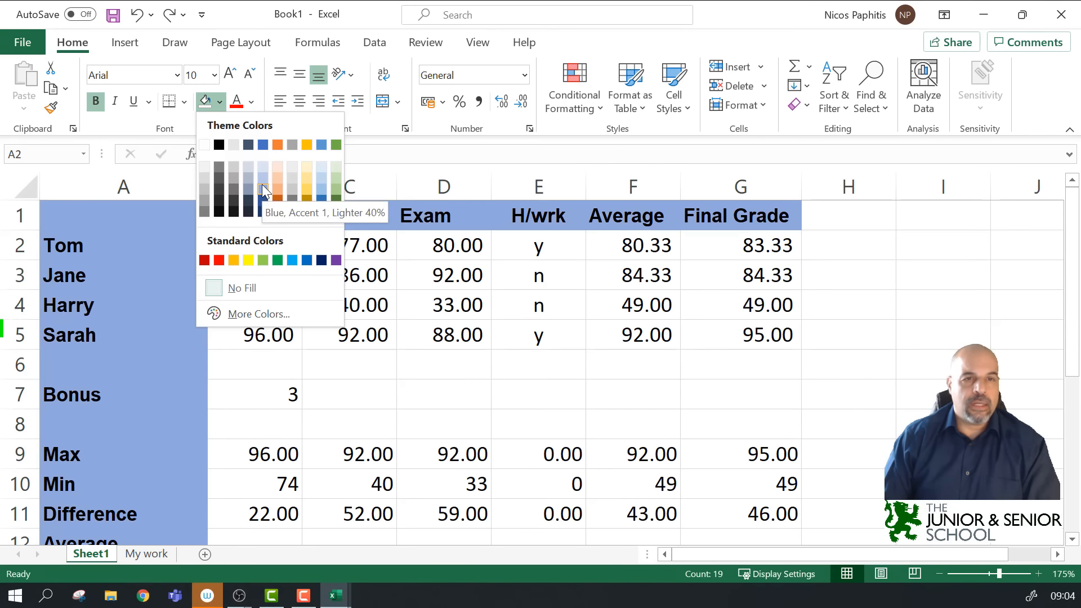
click(262, 186)
click(897, 284)
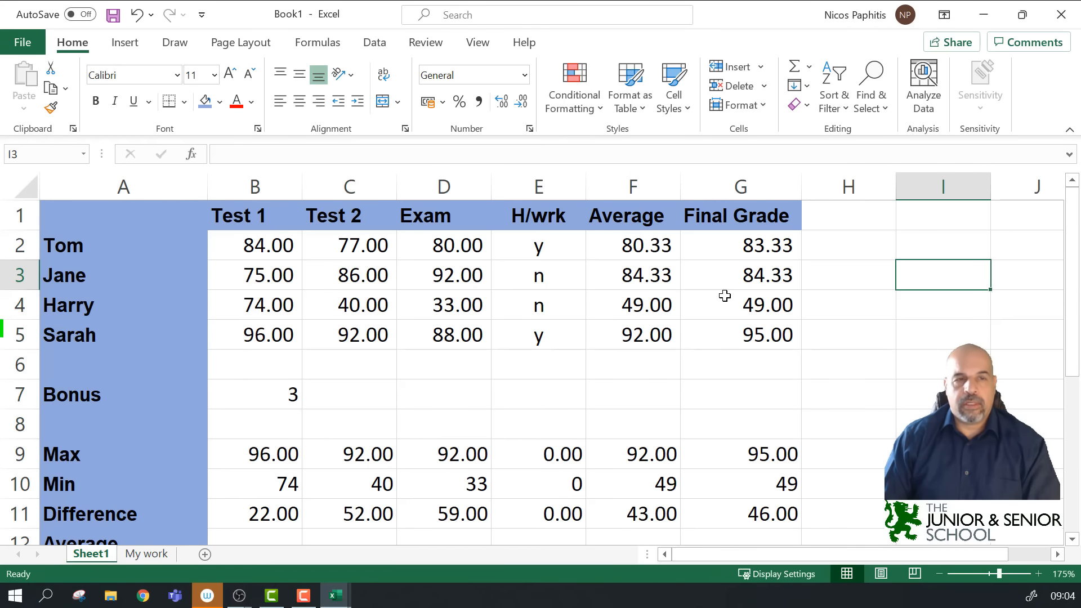
Step: Rename the A16 label to 'Average including the number 100' and widen column A to fit it
scroll(363, 324, down, 1)
scroll(364, 327, up, 1)
scroll(363, 327, down, 3)
scroll(361, 328, up, 2)
scroll(354, 310, down, 1)
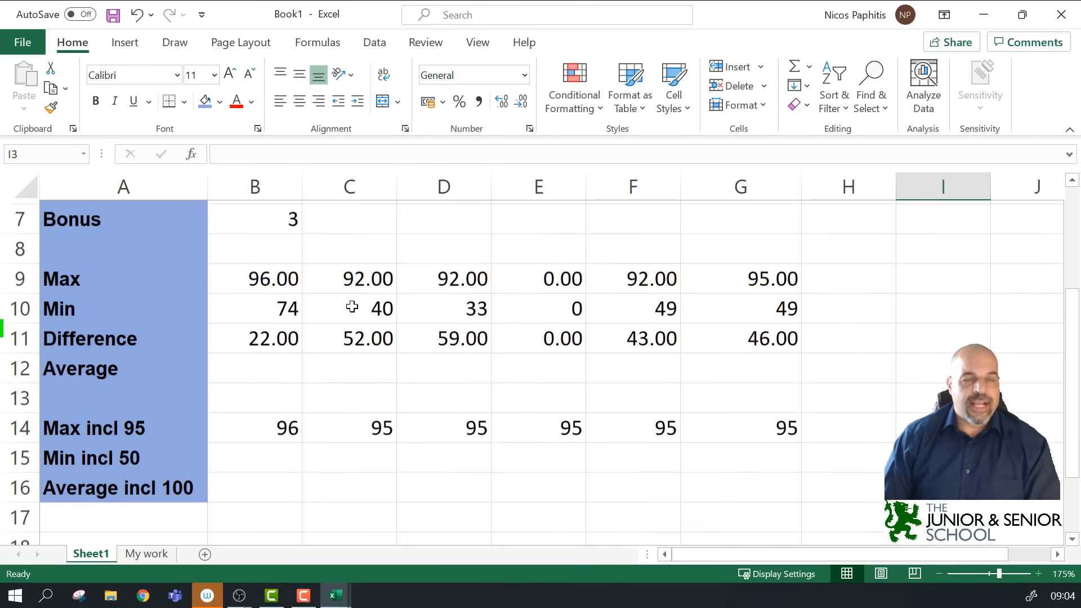
click(147, 486)
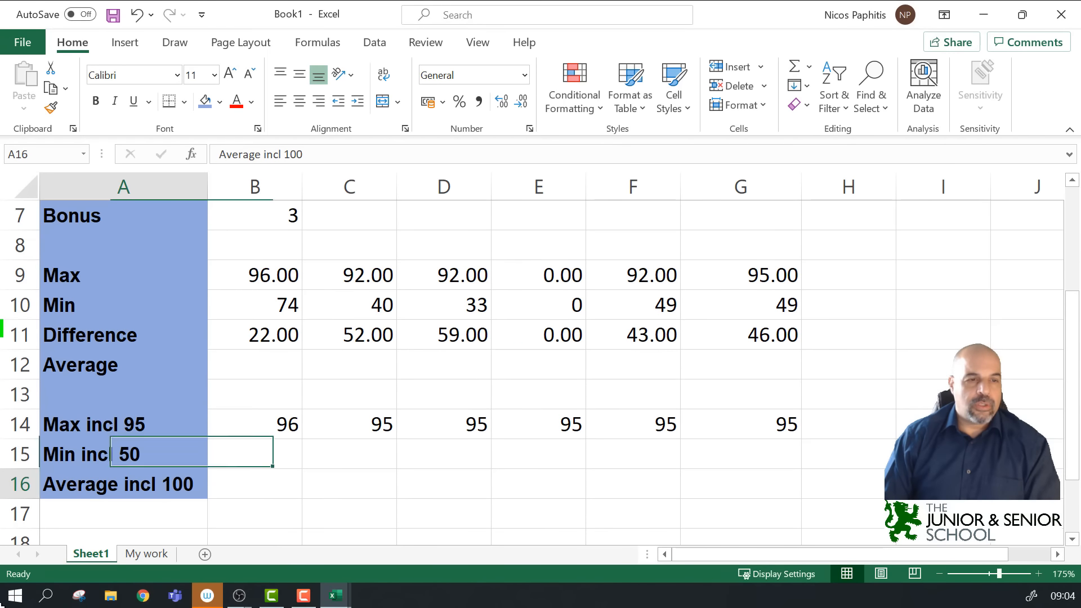
double_click(156, 485)
text(uding teh)
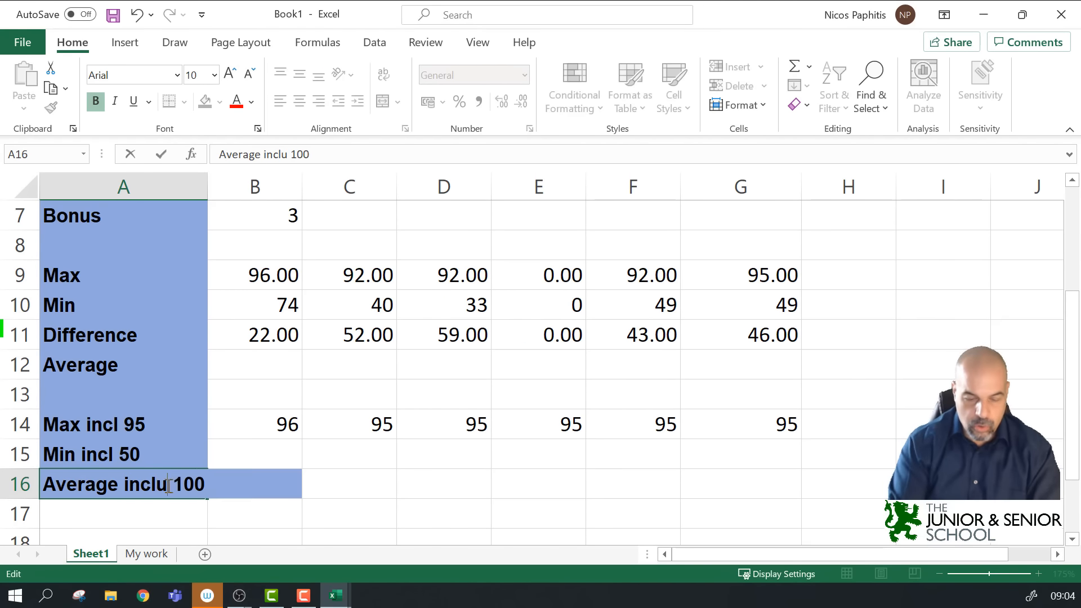
key(BackSpace)
key(BackSpace)
text(he )
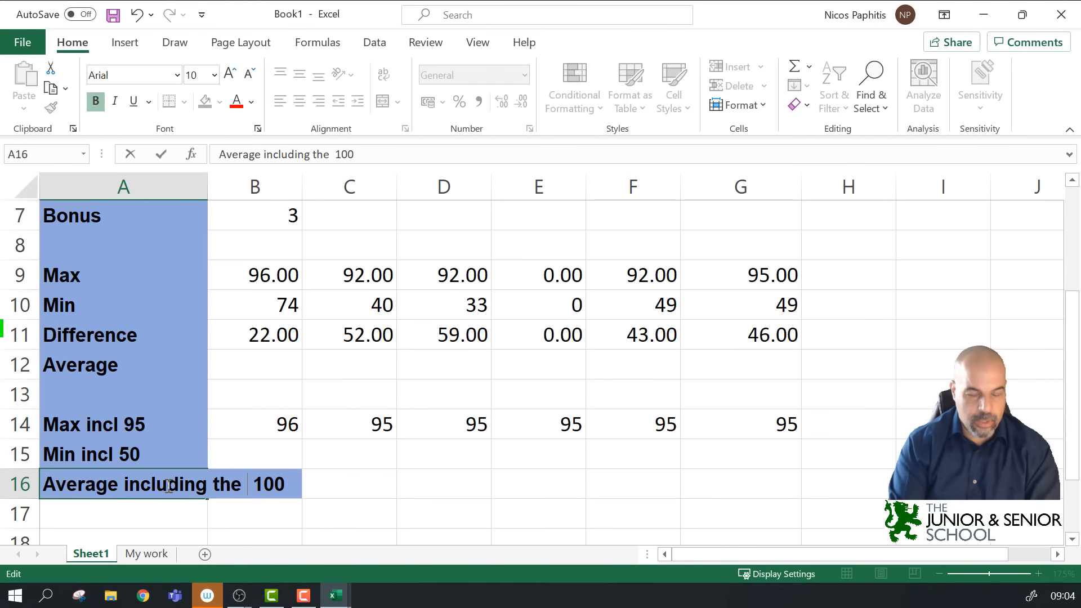
text(number)
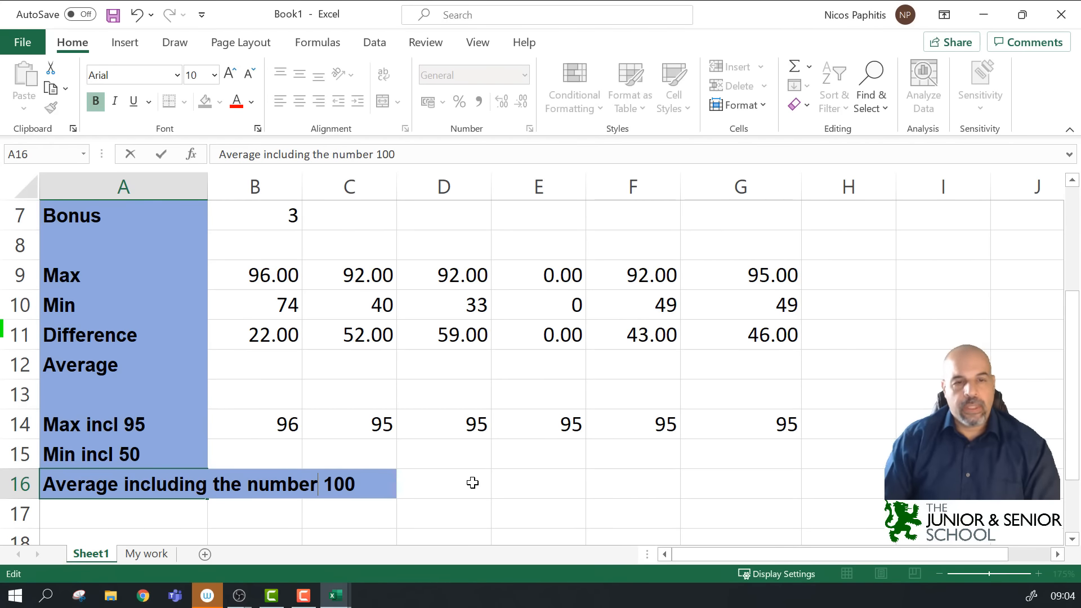
click(419, 491)
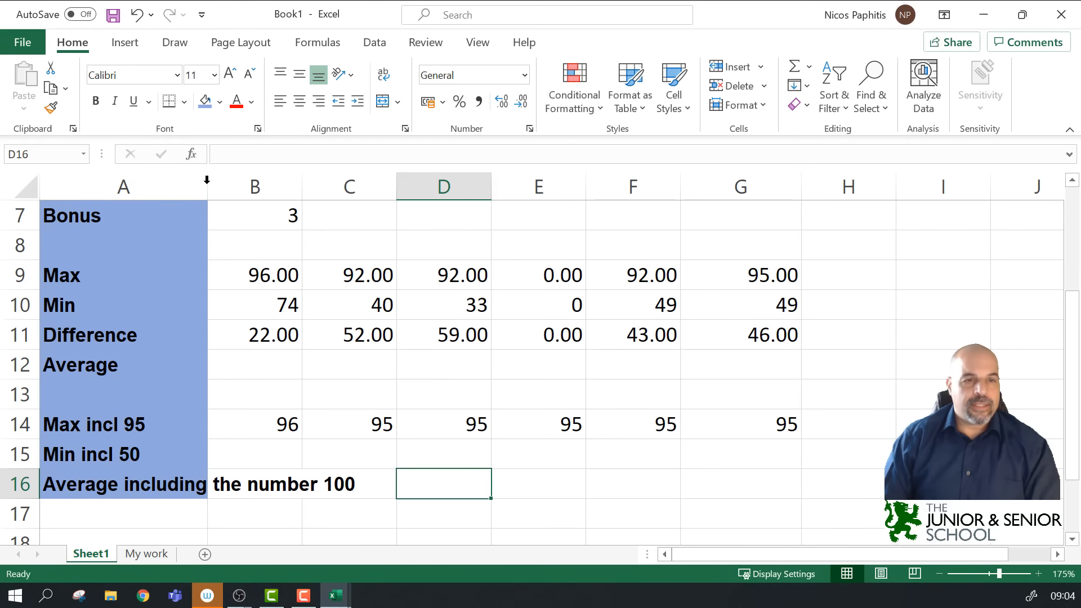
drag(207, 185, 380, 186)
scroll(326, 446, up, 2)
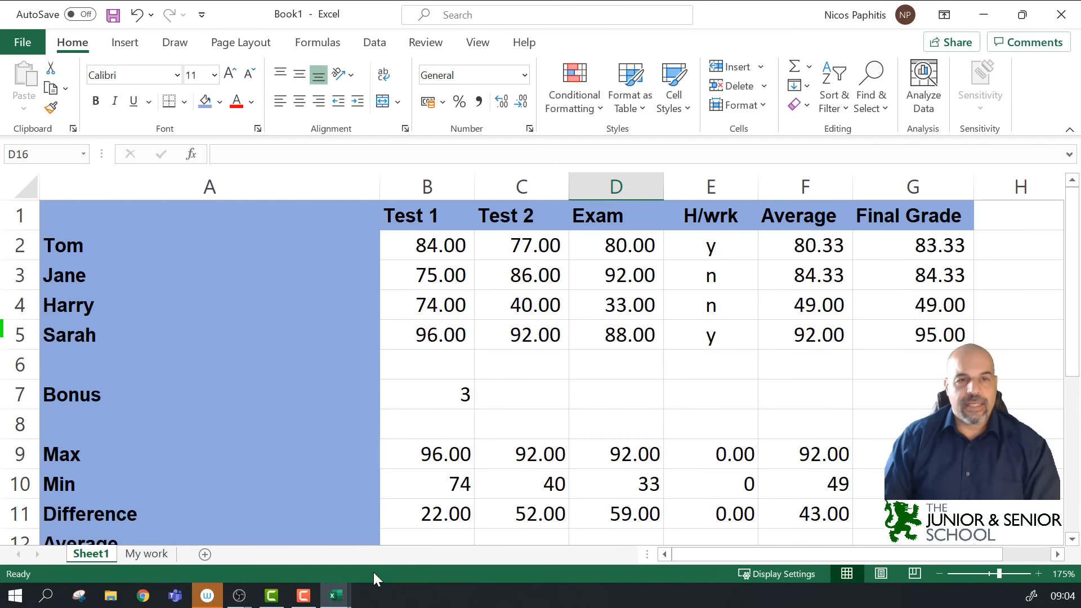
scroll(333, 454, down, 3)
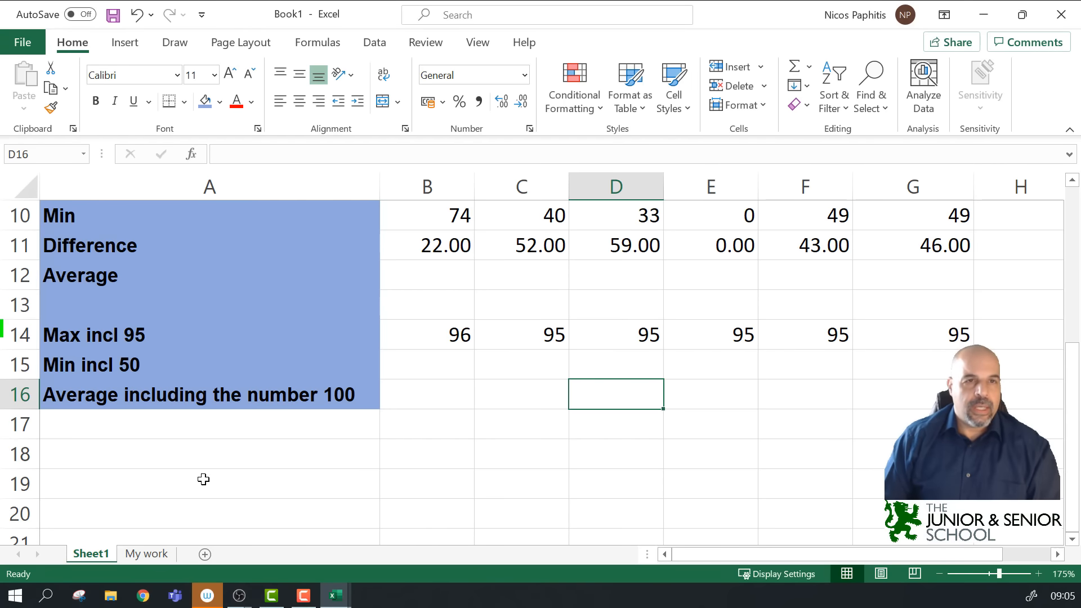
click(218, 425)
scroll(236, 428, up, 3)
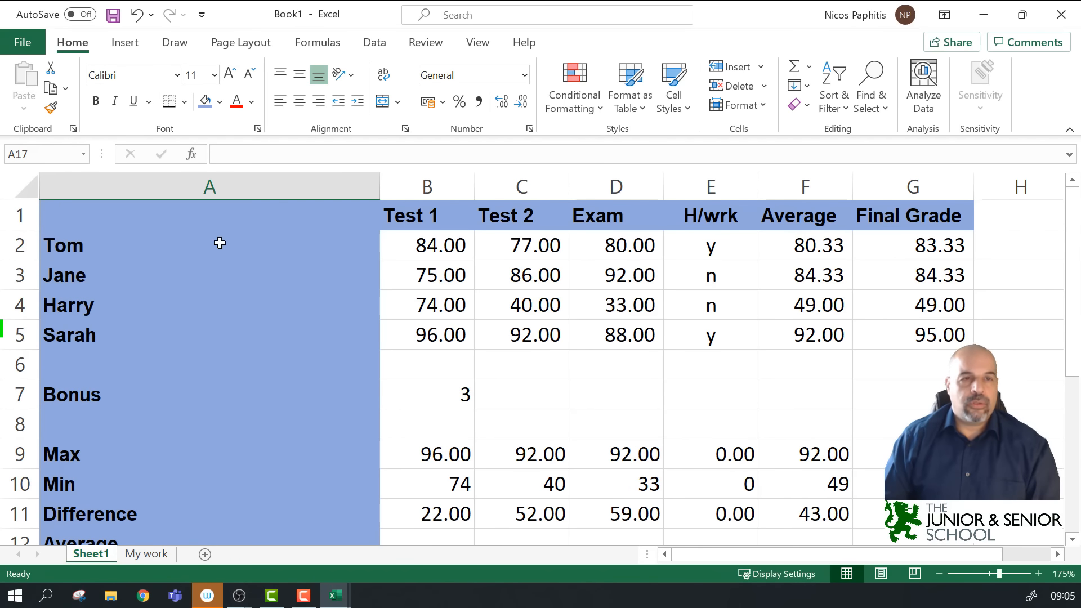
Step: Turn on Wrap text for the column A labels A1:A16
drag(145, 214, 160, 502)
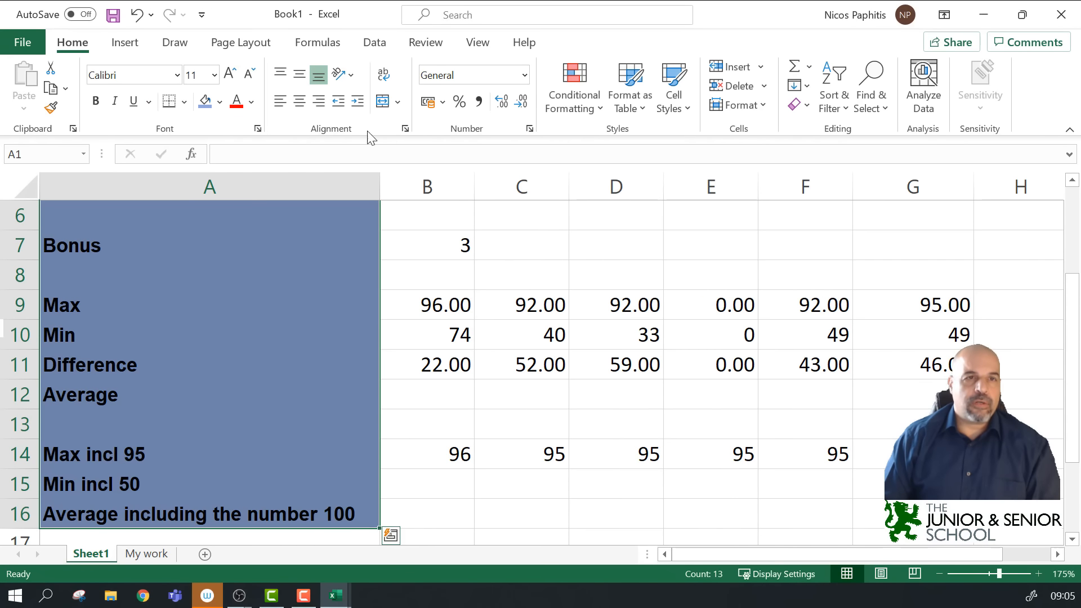
click(404, 129)
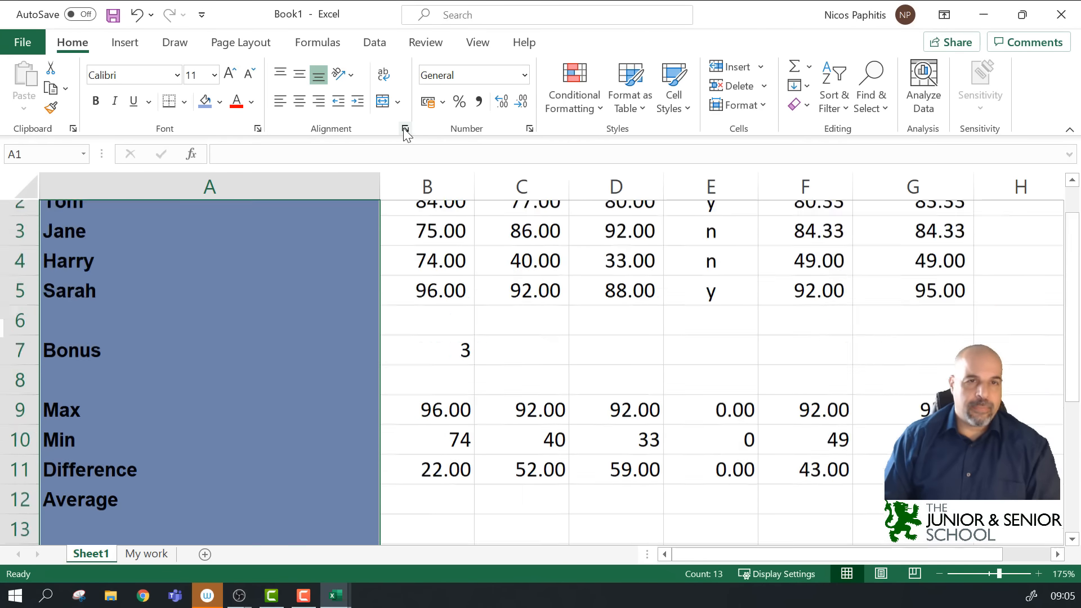
drag(717, 158, 671, 81)
click(651, 110)
click(548, 110)
click(588, 110)
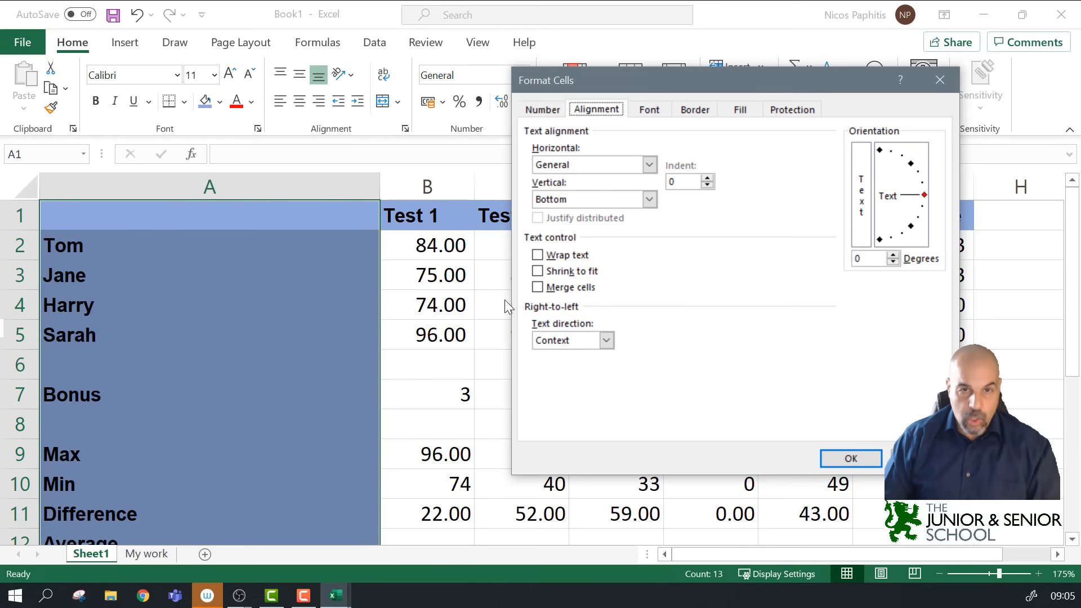
click(538, 255)
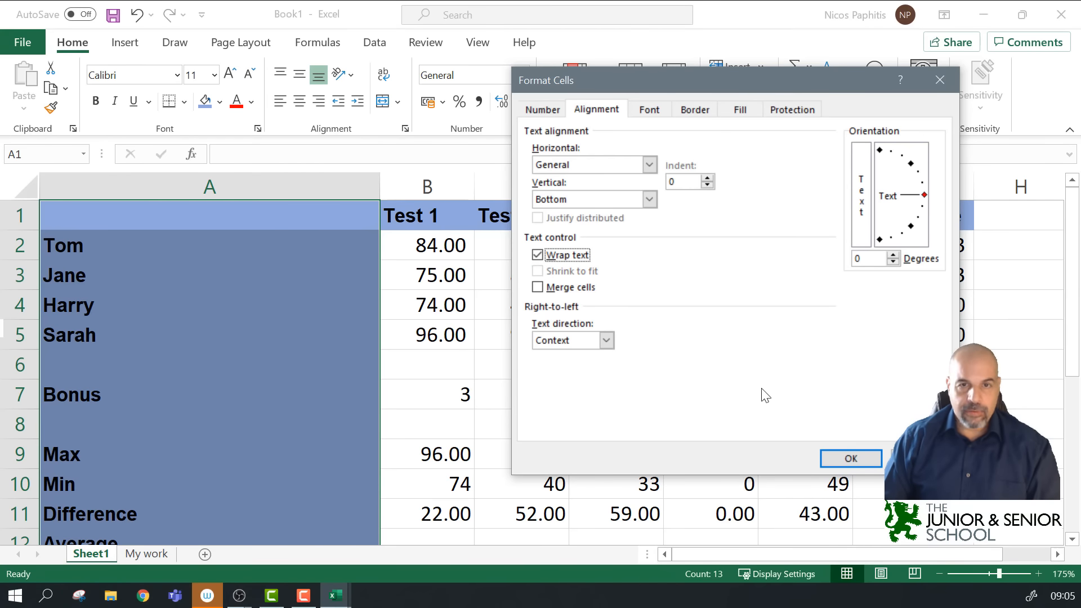
click(850, 459)
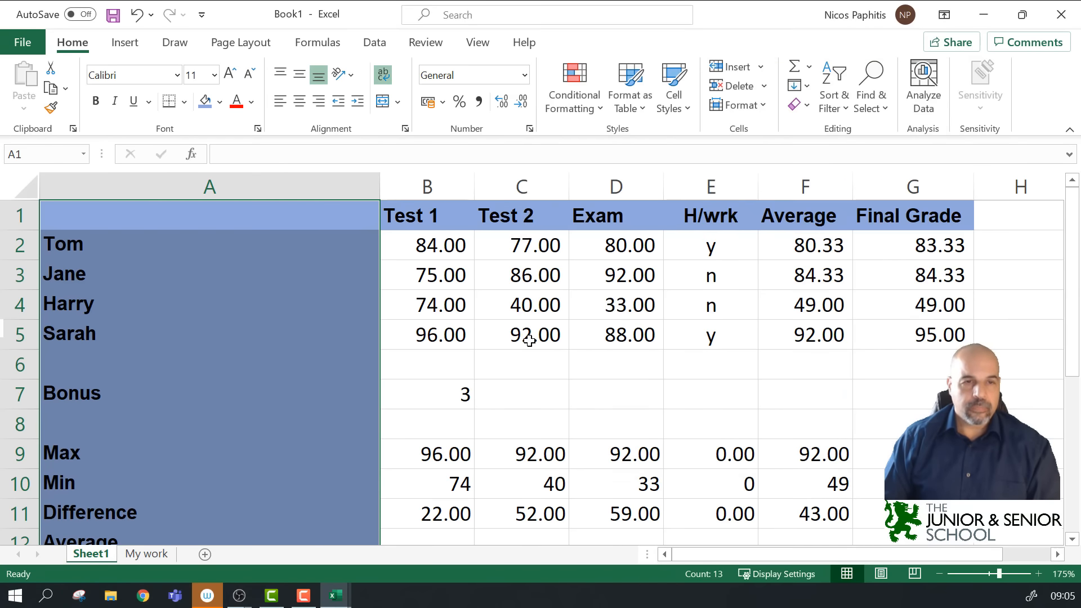
Step: Narrow column A so the long A16 label wraps onto several lines
scroll(529, 341, down, 4)
scroll(529, 341, up, 3)
scroll(529, 341, up, 1)
scroll(529, 340, down, 3)
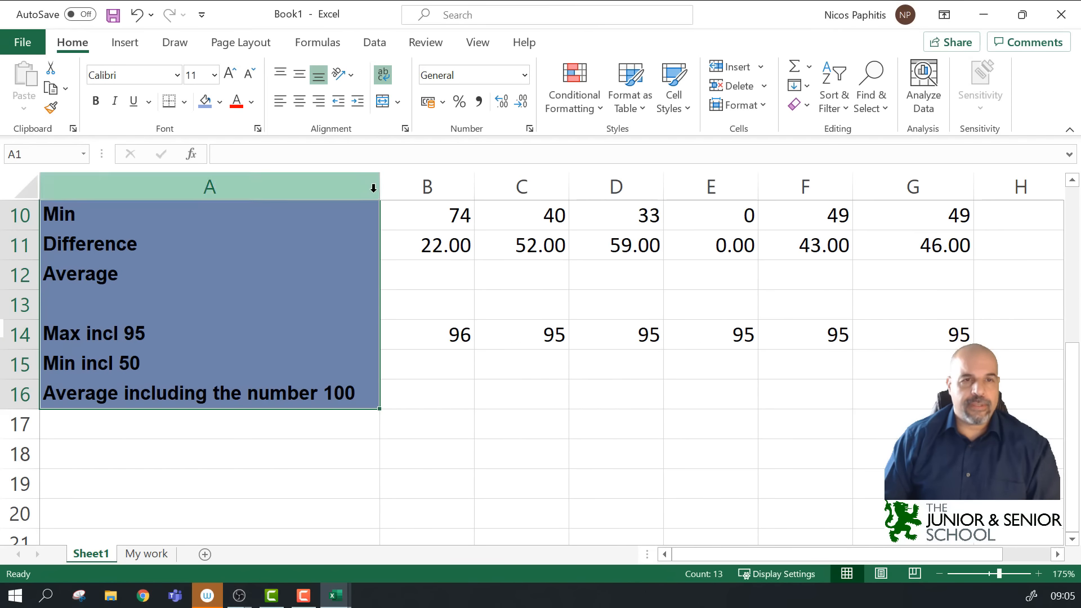
drag(384, 190, 212, 193)
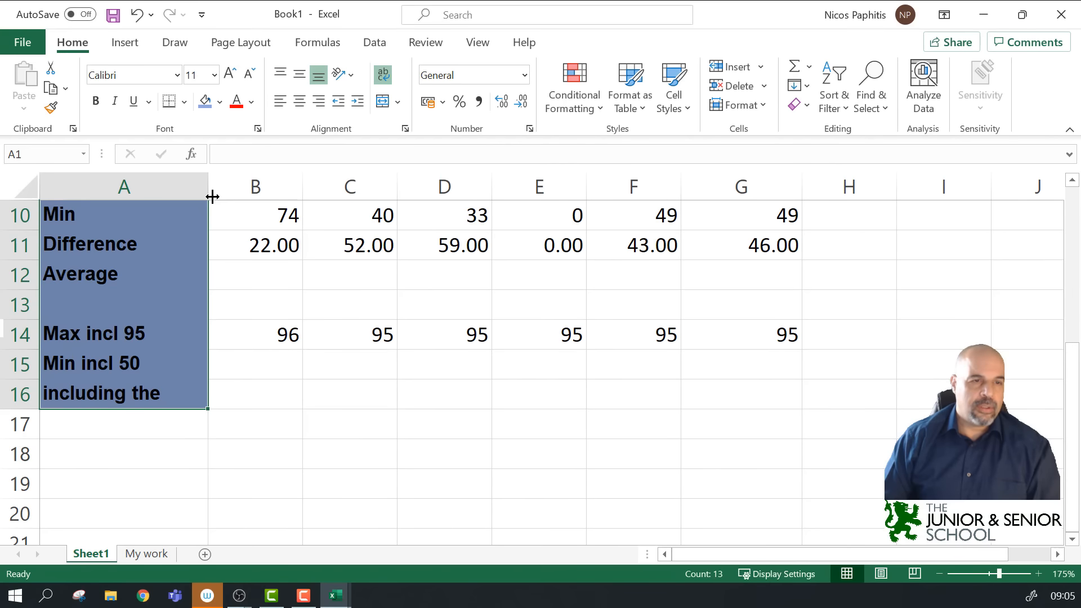
Step: Drag row 16 to about 36.75 height so A16 shows 'Average including the number 100' on three lines
click(338, 424)
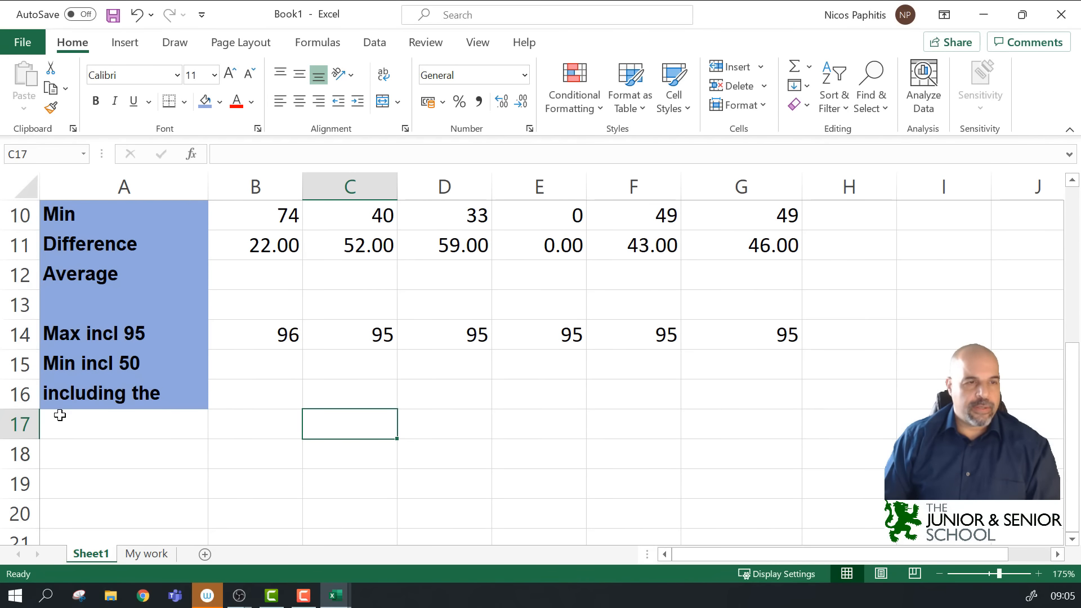
drag(10, 410, 7, 458)
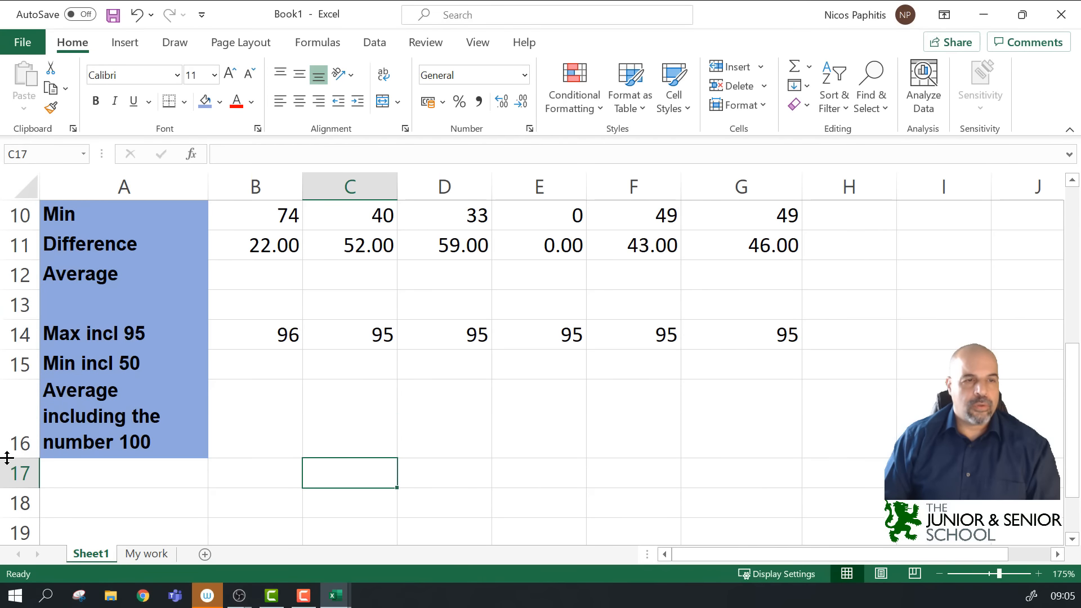
click(113, 408)
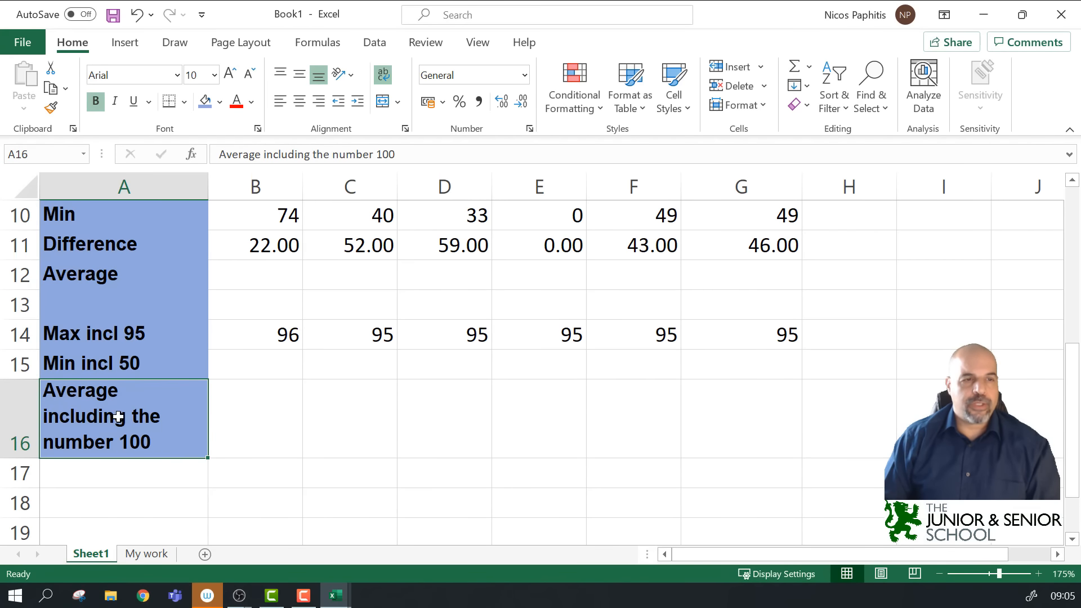
scroll(434, 436, up, 3)
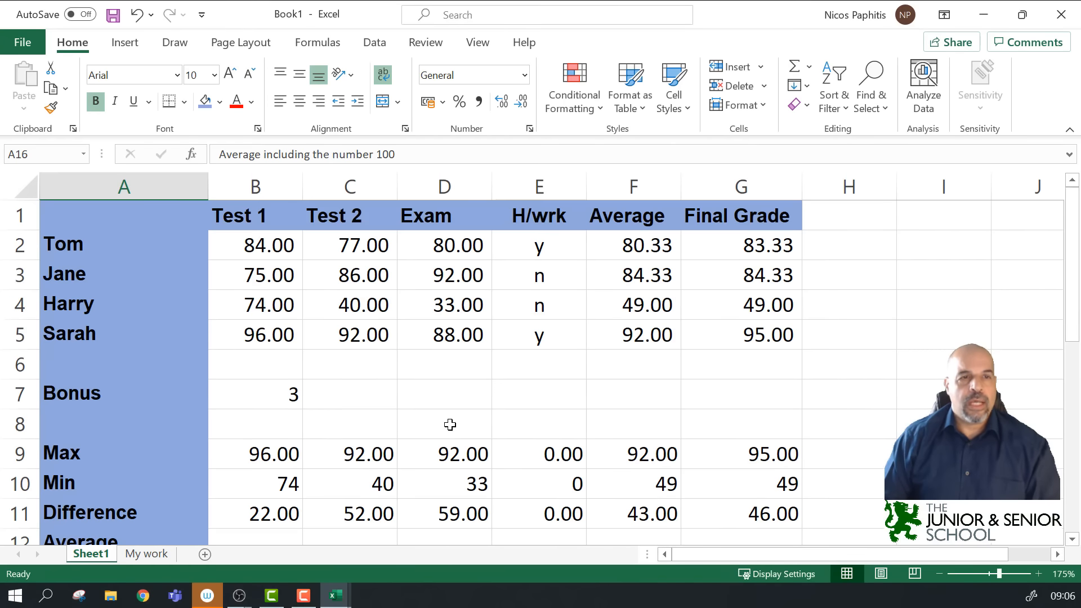
scroll(449, 427, down, 4)
scroll(449, 427, up, 4)
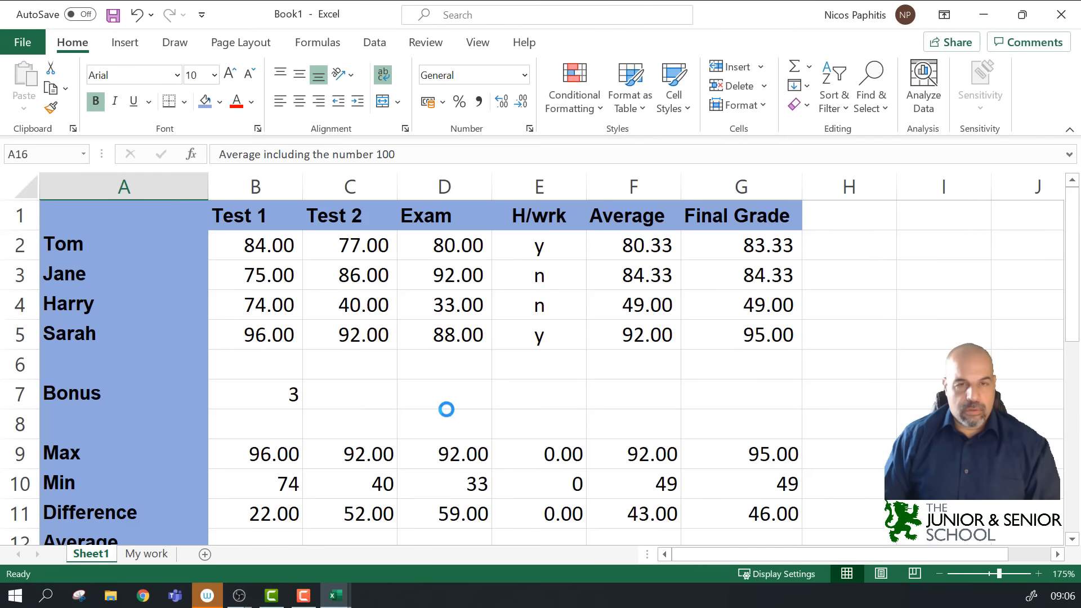
scroll(446, 409, down, 5)
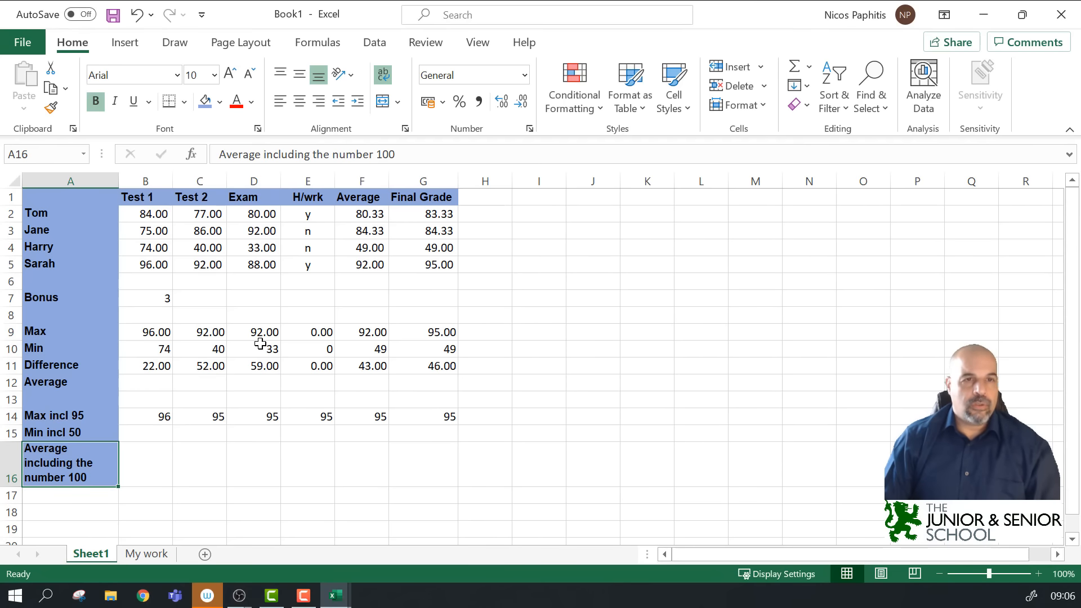
Step: Rotate the A1:G1 headers, Test 1 through Final Grade, to 90 degrees in Format Cells Alignment
ctrl+scroll(106, 251, up, 3)
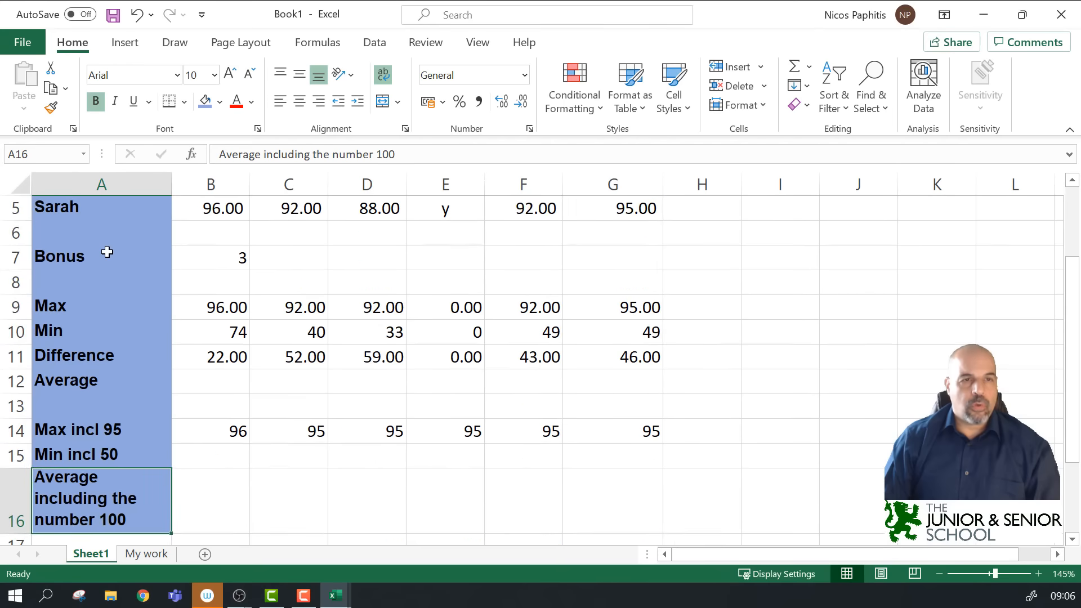
scroll(130, 303, up, 2)
drag(47, 208, 615, 210)
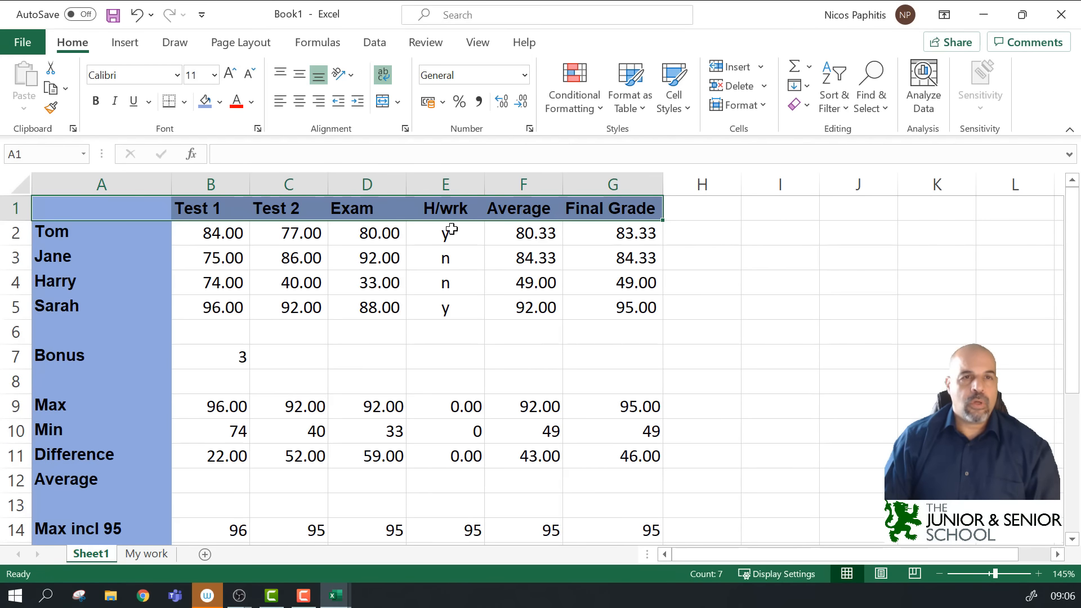
click(405, 129)
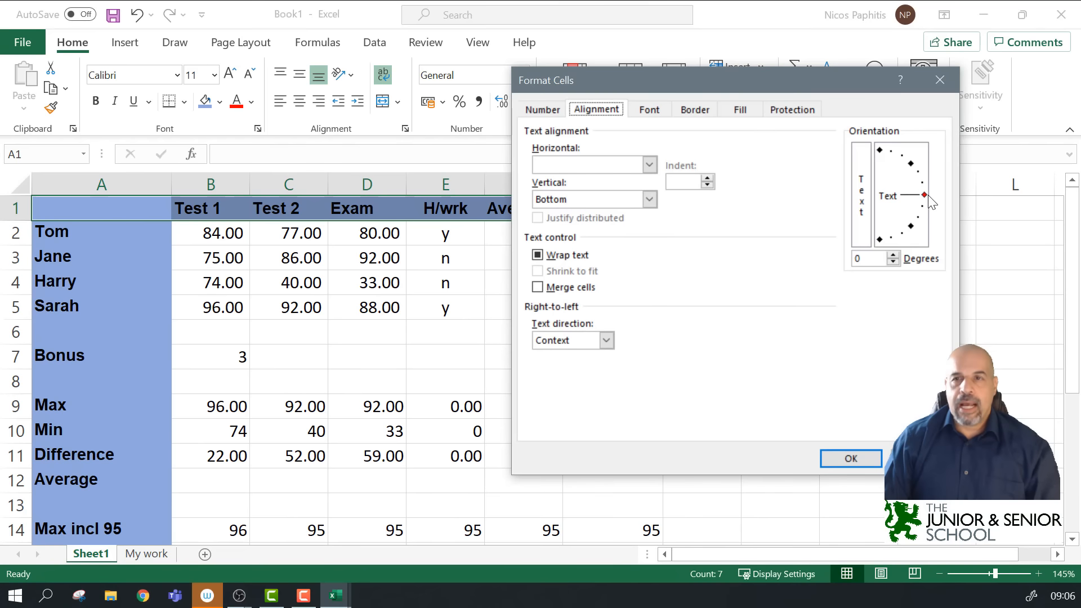
mouse_move(924, 195)
mouse_down()
mouse_move(914, 167)
mouse_move(881, 149)
mouse_up()
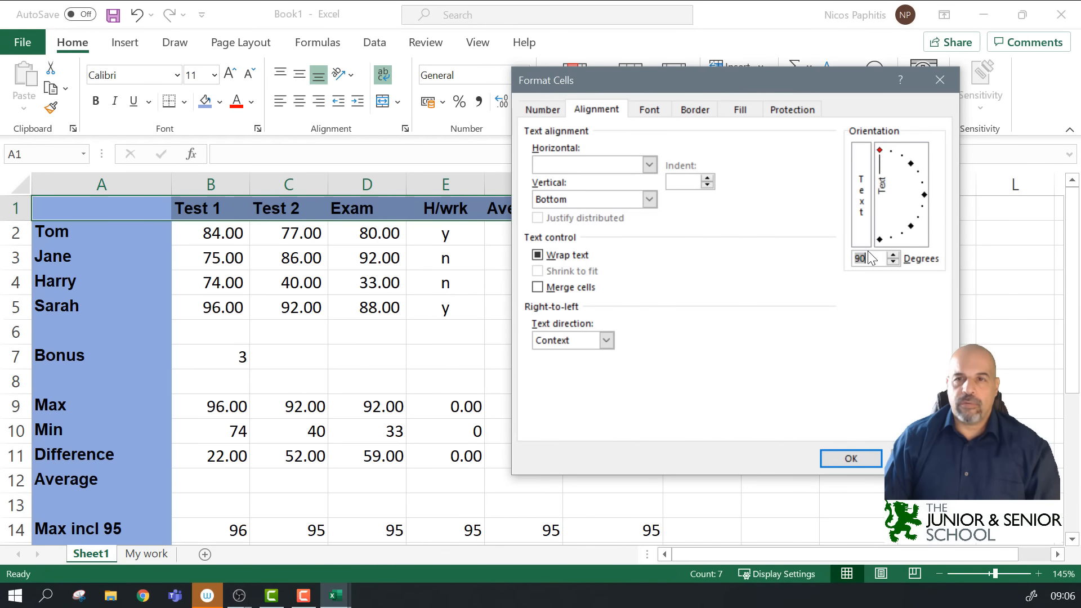
click(845, 457)
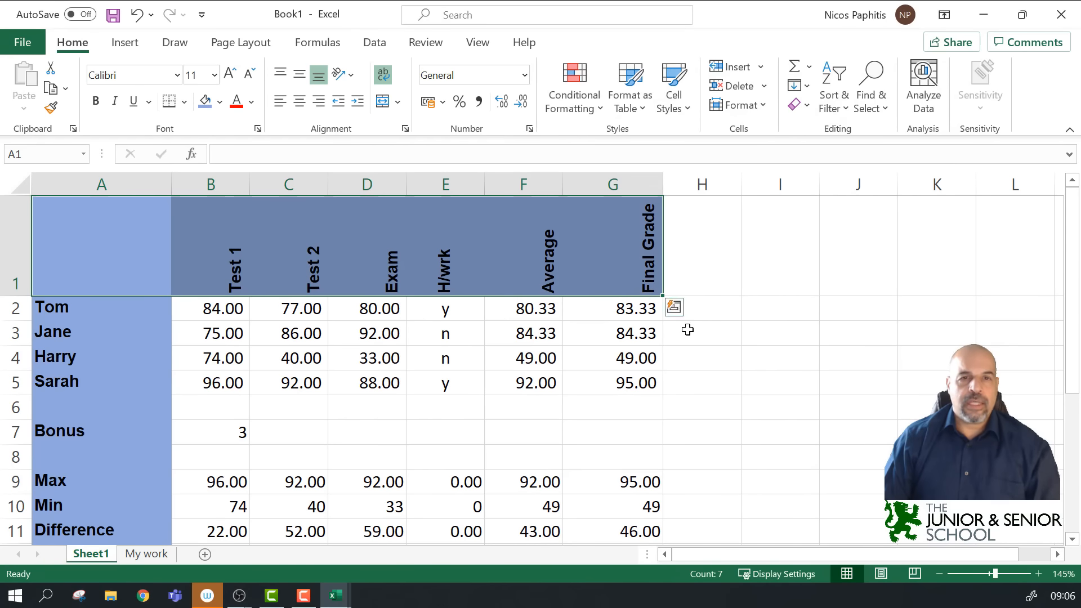
Step: Auto-fit column E, then select columns A through G and auto-fit their widths
drag(93, 180, 639, 176)
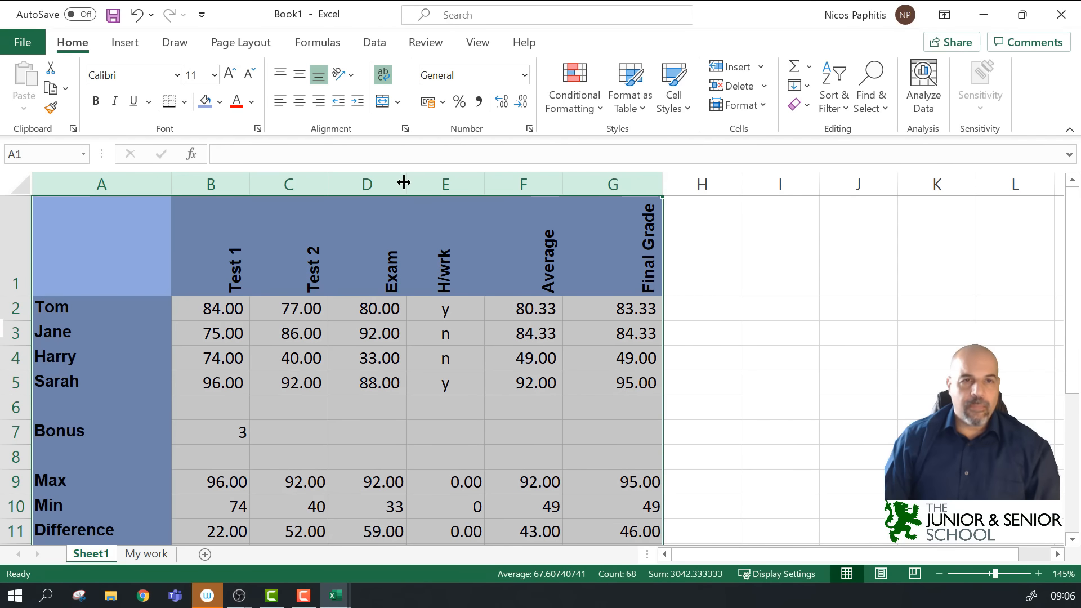
click(781, 309)
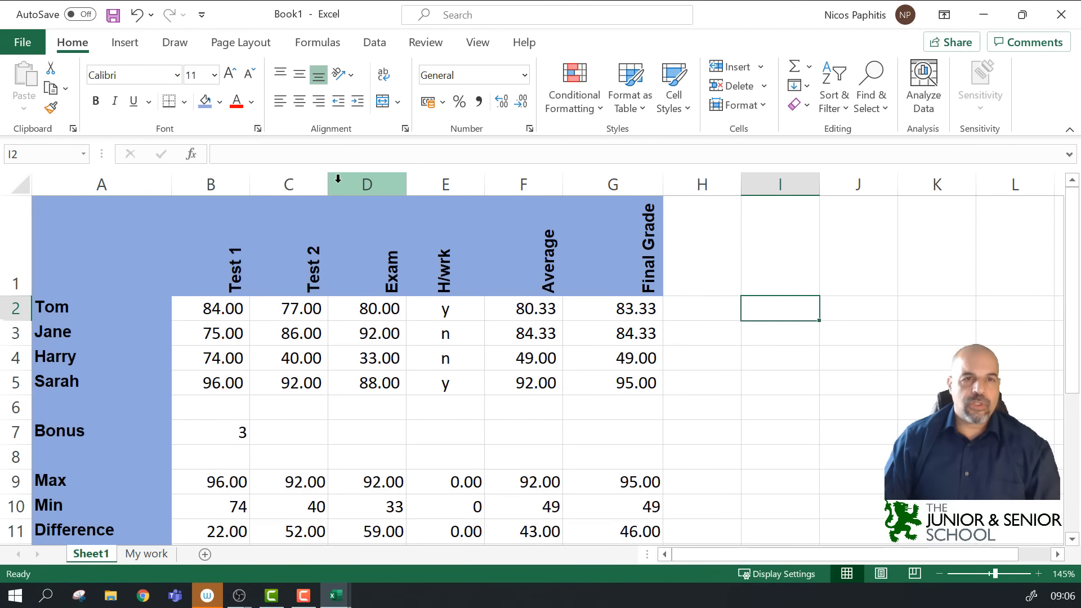
double_click(486, 186)
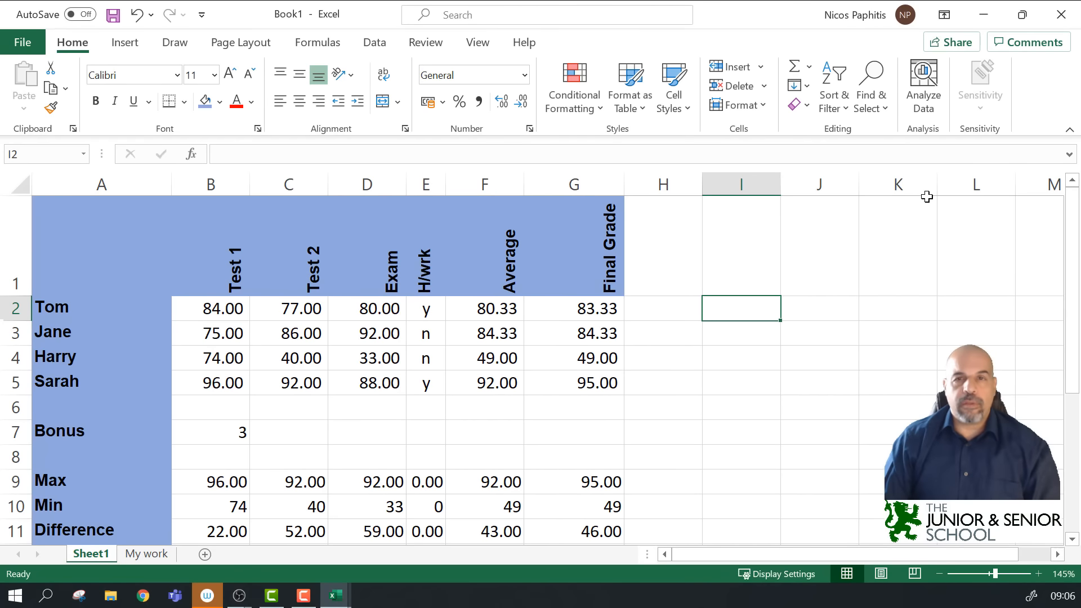
drag(67, 183, 579, 176)
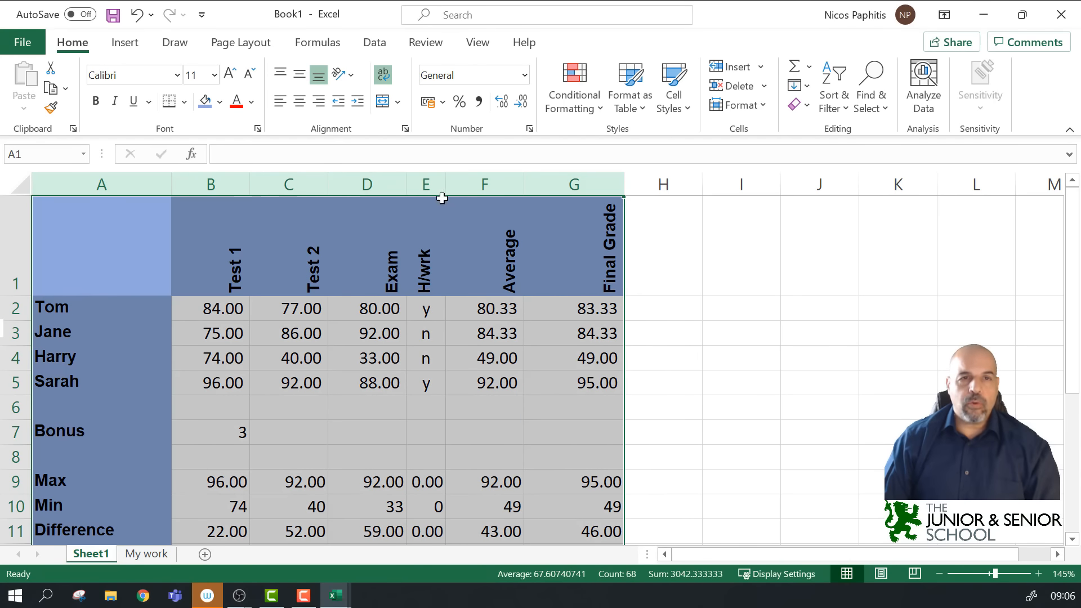
double_click(330, 188)
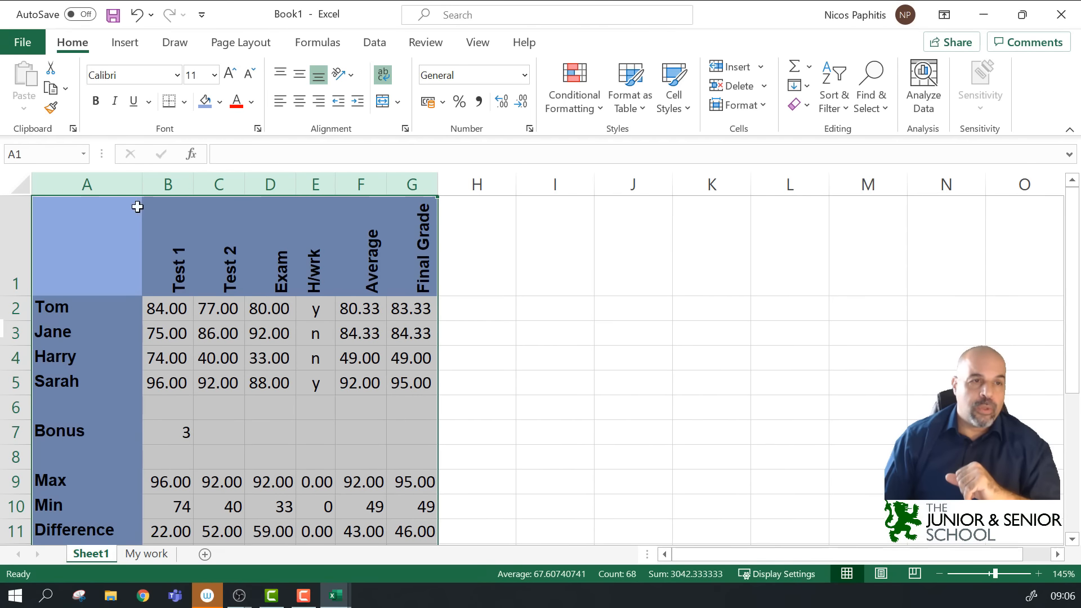
Step: Manually adjust column D's width and narrow column E to 4.43
click(106, 184)
drag(350, 177, 410, 181)
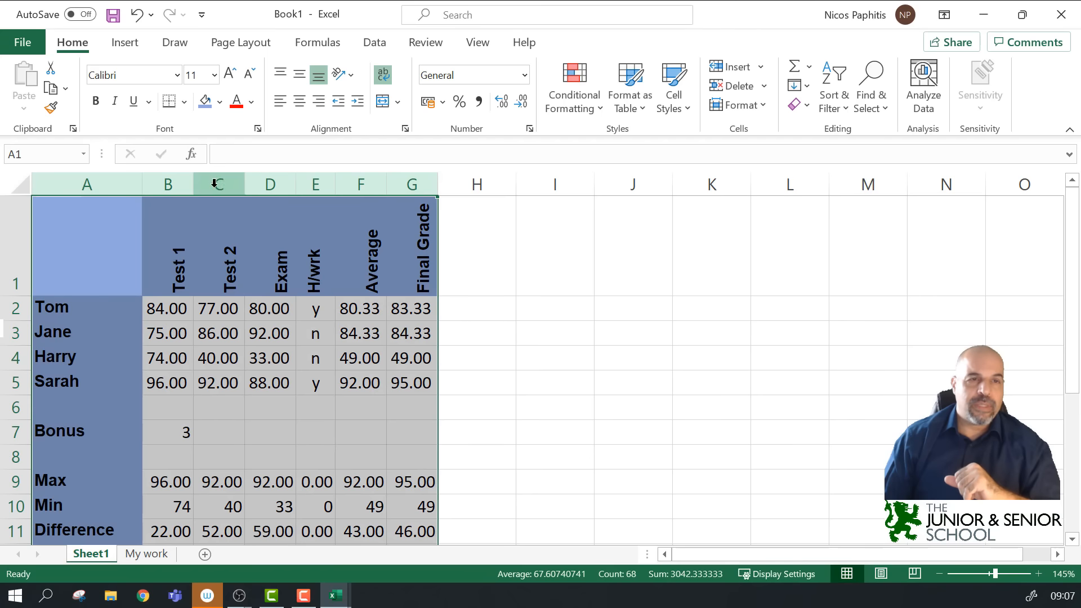
drag(294, 185, 318, 196)
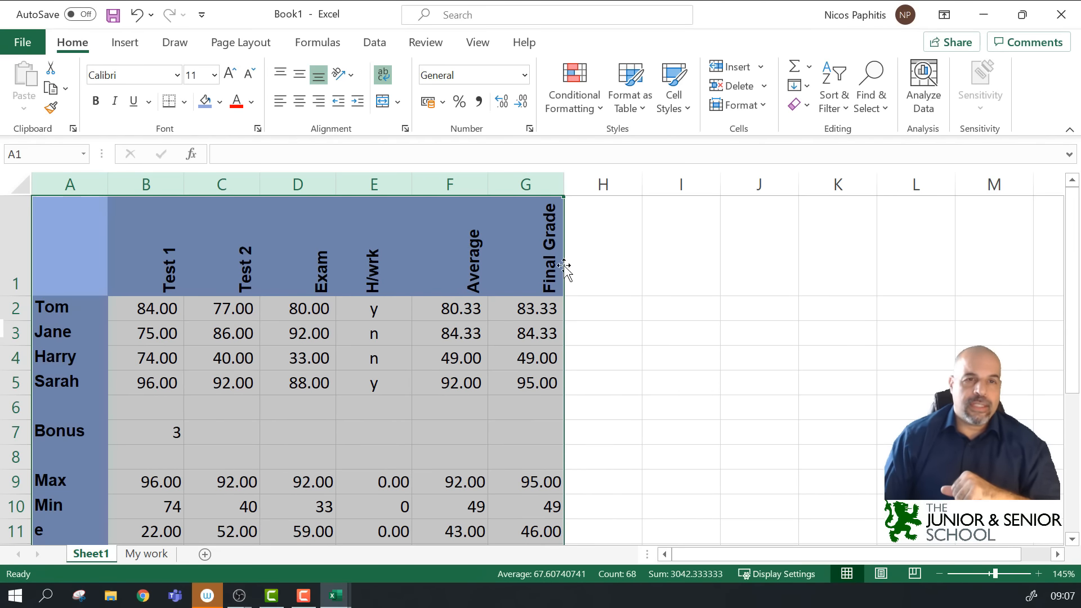
drag(412, 184, 378, 192)
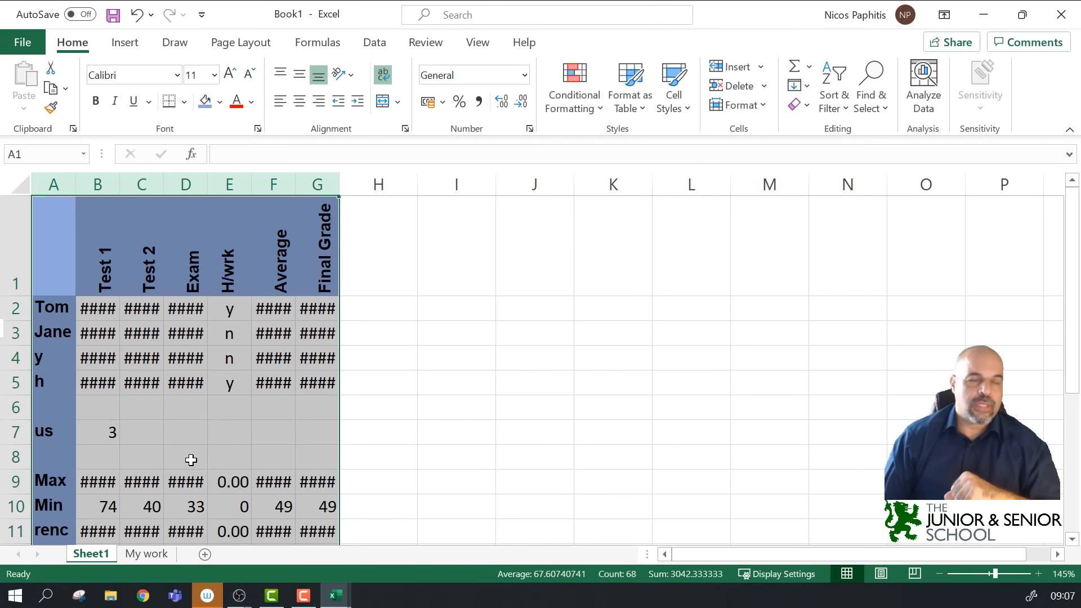
scroll(344, 320, down, 4)
scroll(340, 324, up, 4)
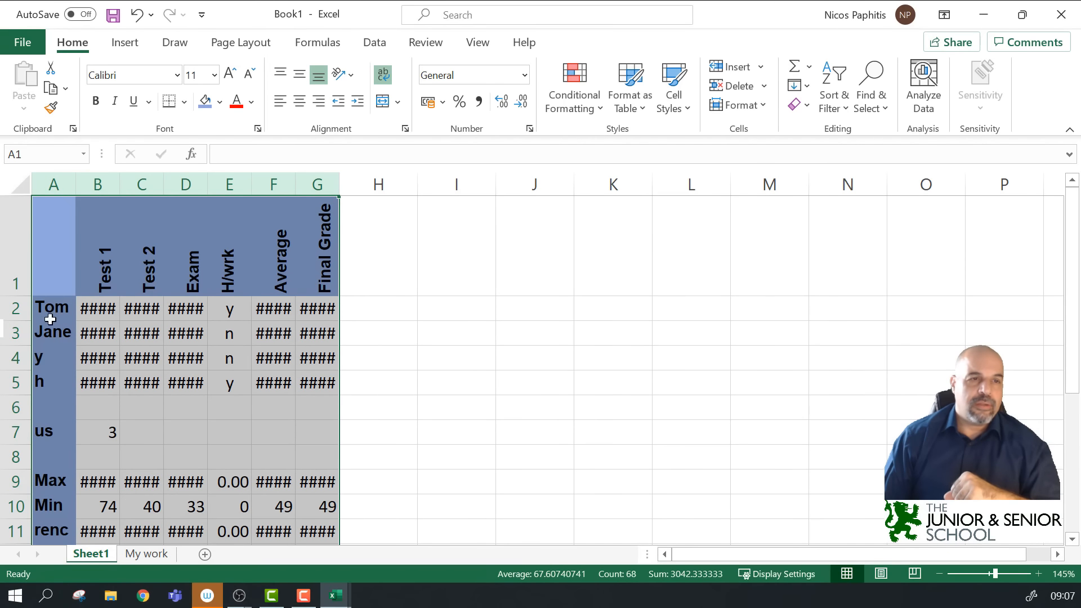
Step: Check the row 2 scores and the F2 and G2 formulas, then auto-fit columns A–G again
click(93, 313)
click(151, 313)
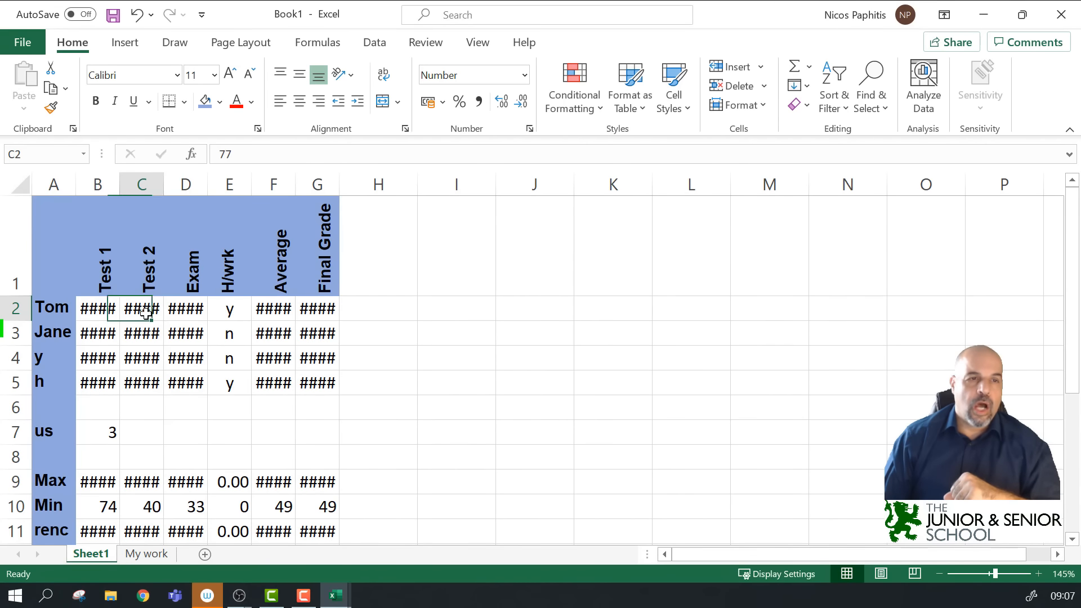
click(200, 313)
click(275, 310)
click(315, 309)
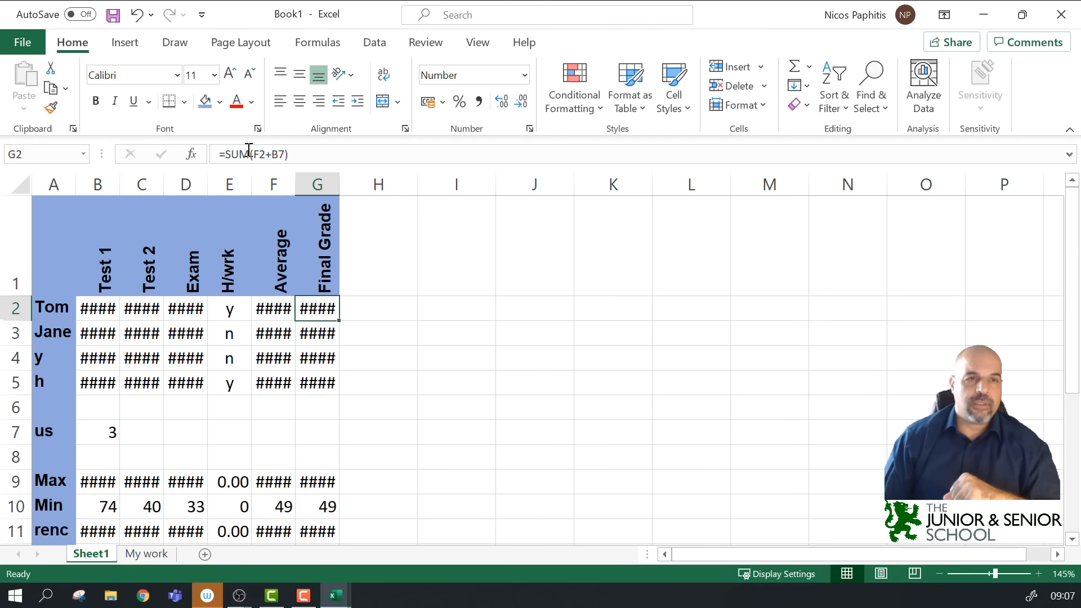
click(281, 317)
click(138, 309)
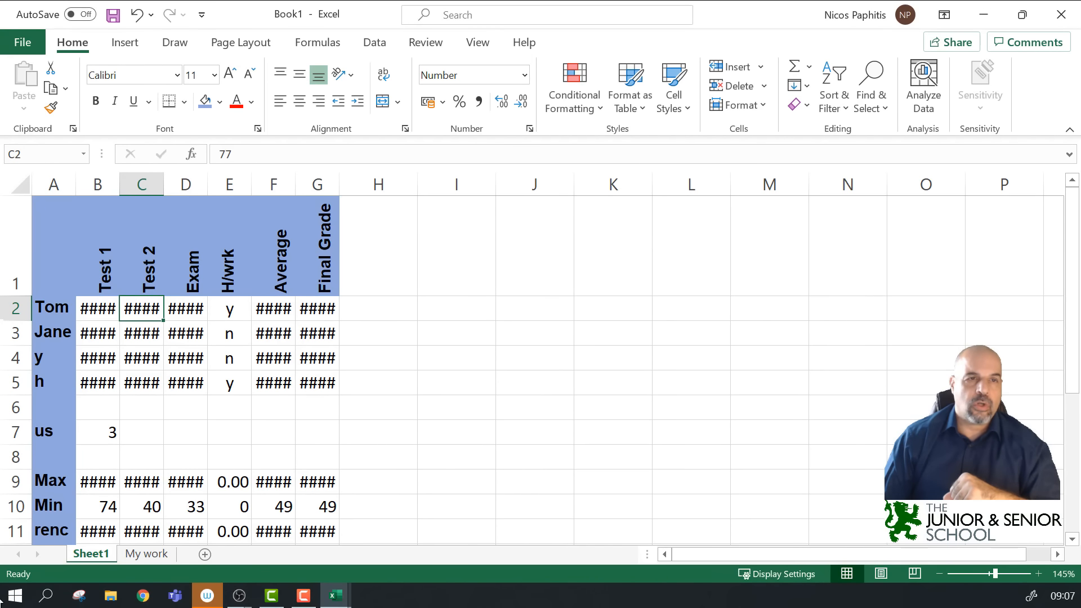
drag(66, 186, 311, 186)
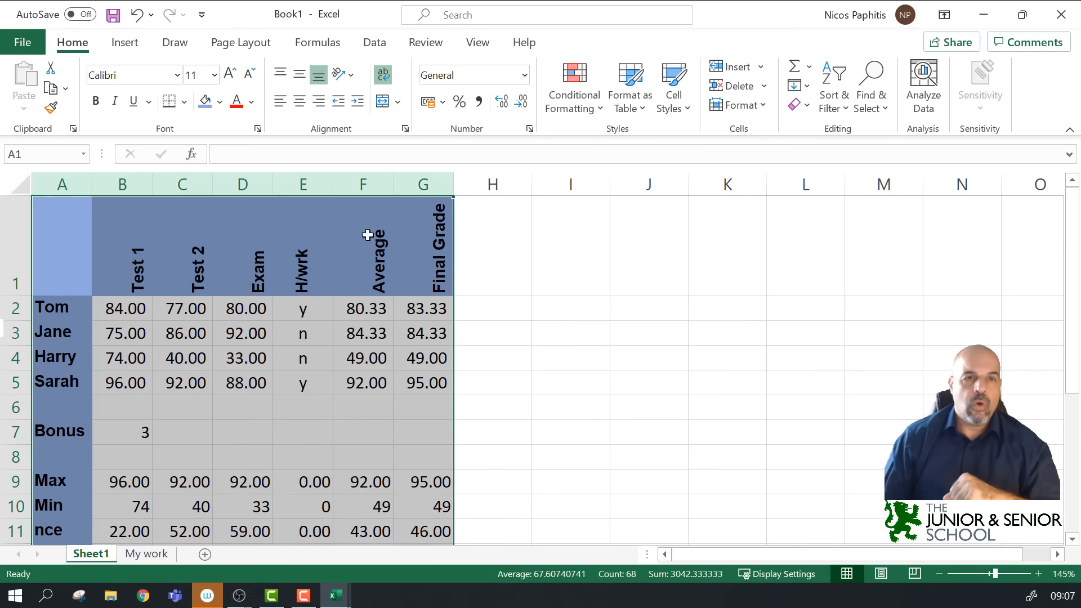
double_click(395, 185)
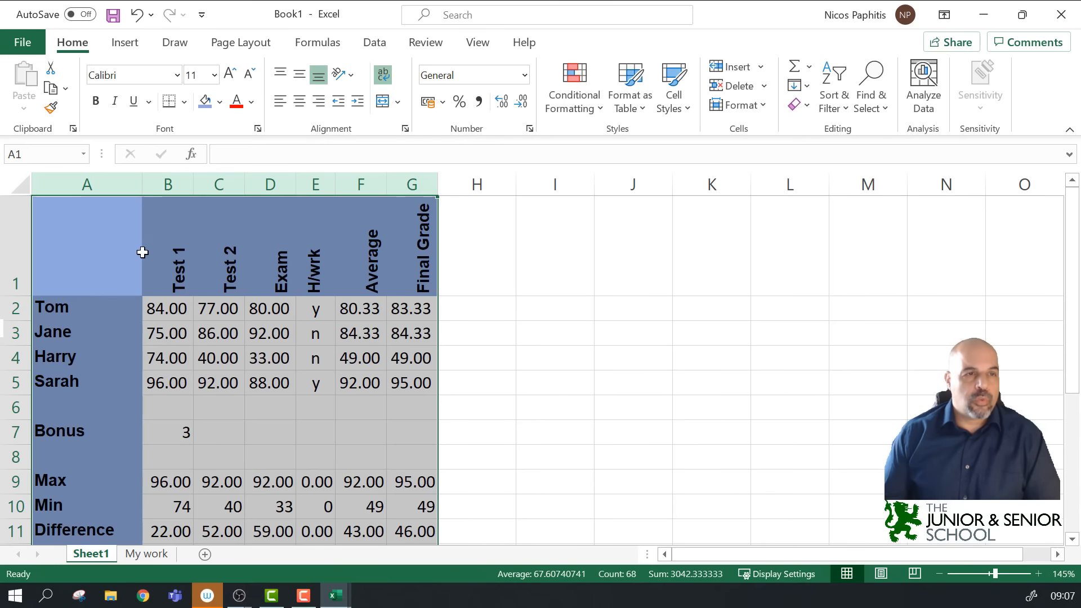
Step: Select the whole worksheet and auto-fit every row height so the vertical row 1 headers show fully
click(9, 184)
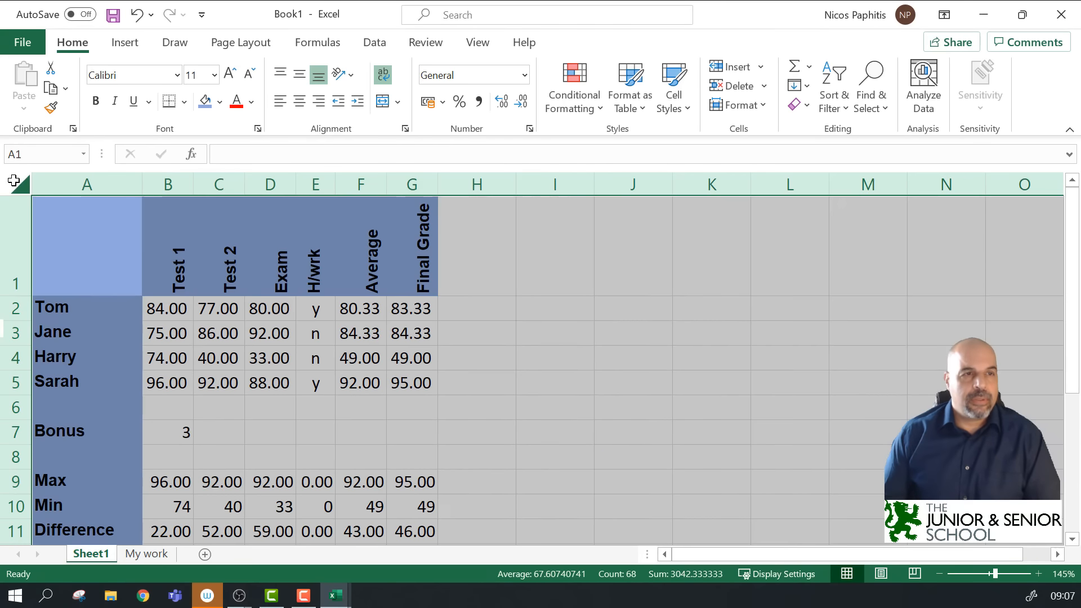
click(508, 350)
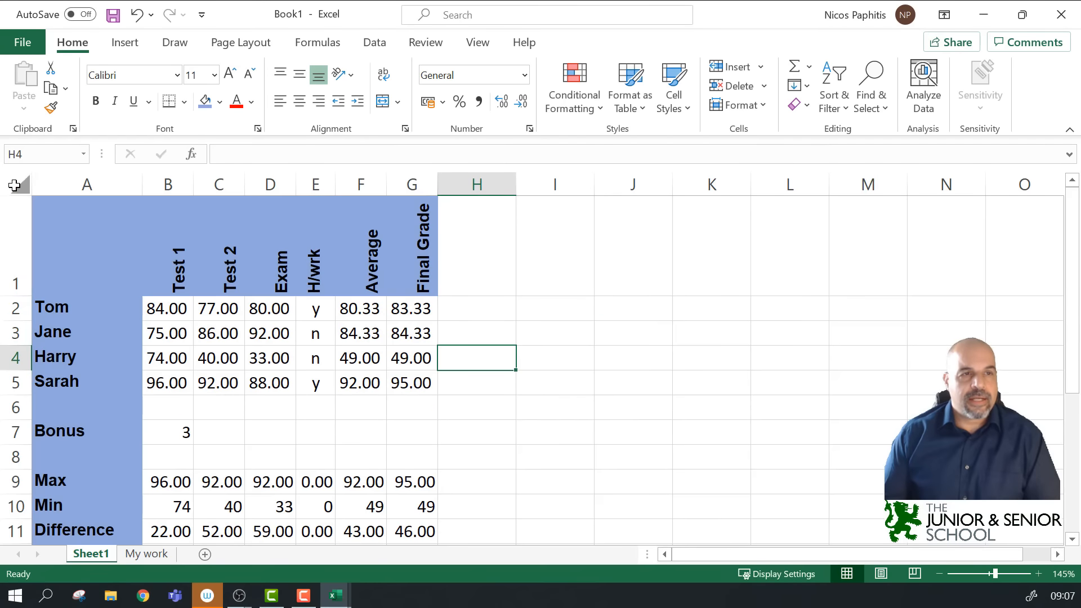
click(14, 185)
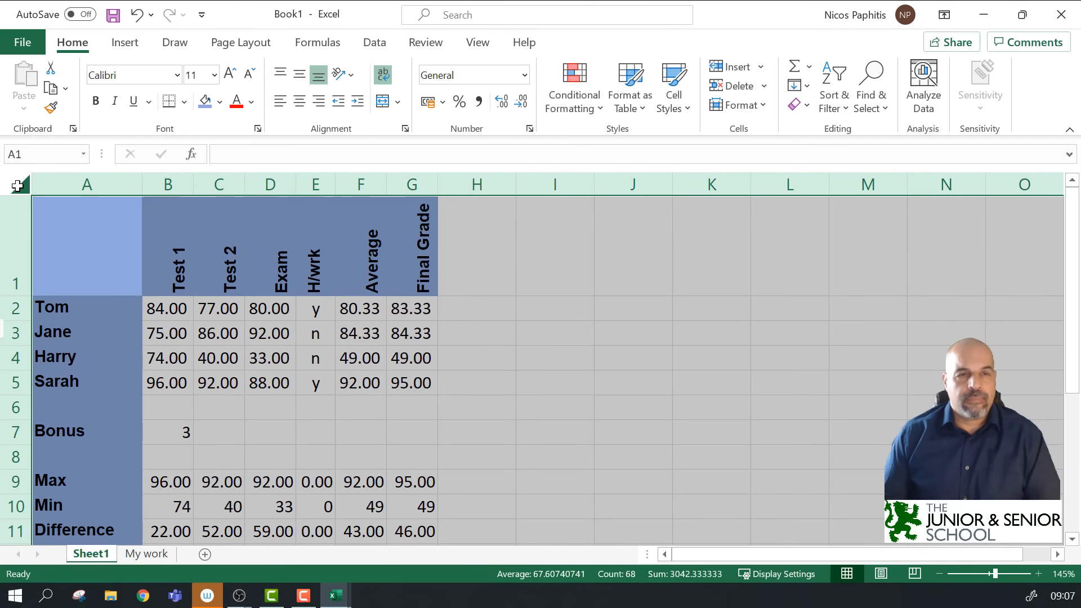
click(497, 309)
key(ctrl+a)
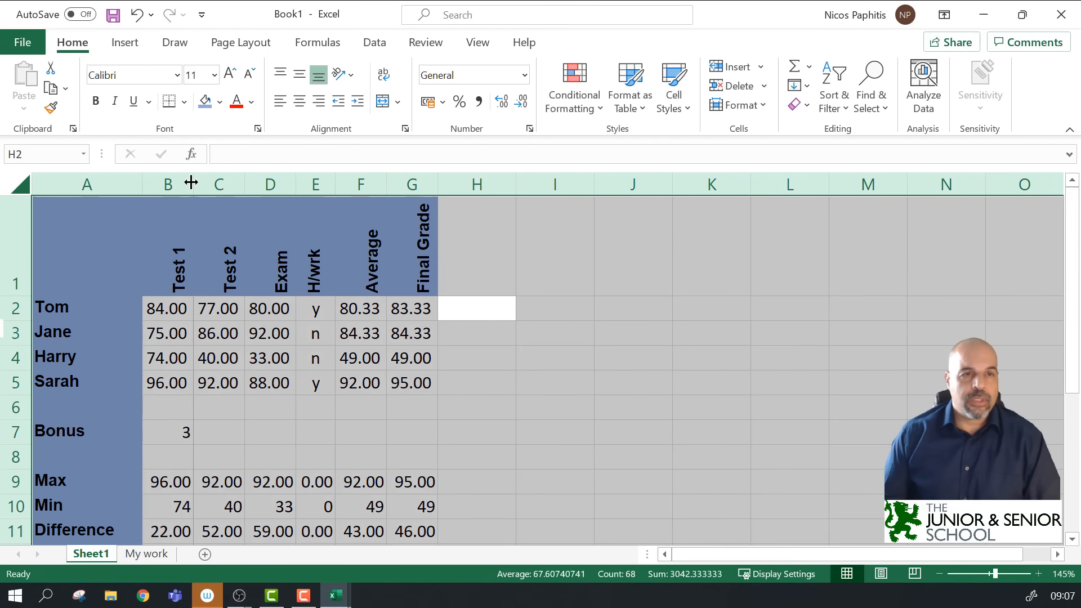
double_click(21, 322)
scroll(50, 367, down, 5)
scroll(50, 367, up, 3)
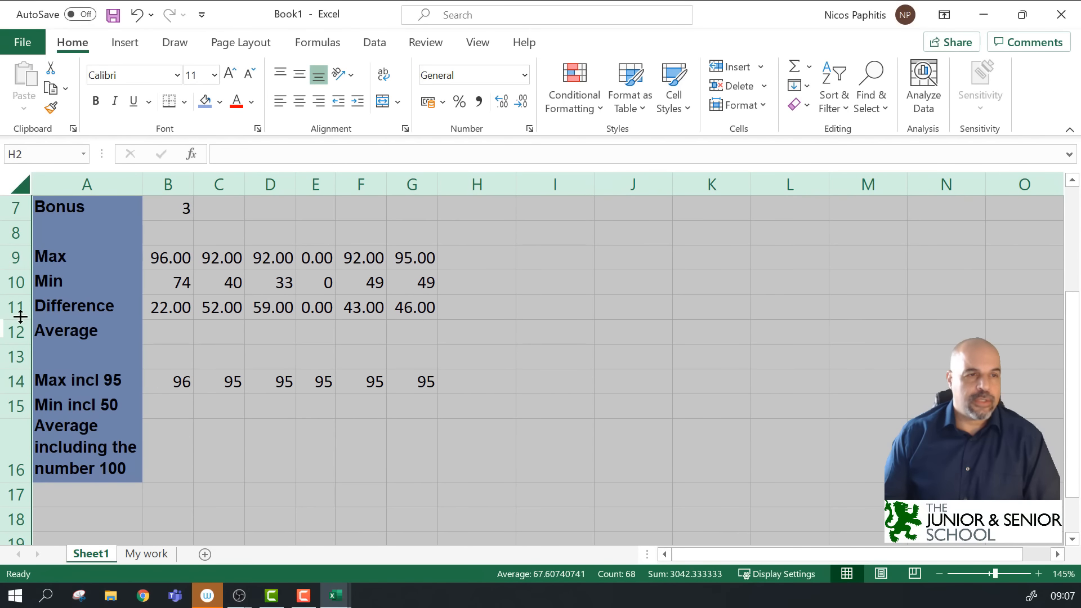
drag(21, 321, 20, 363)
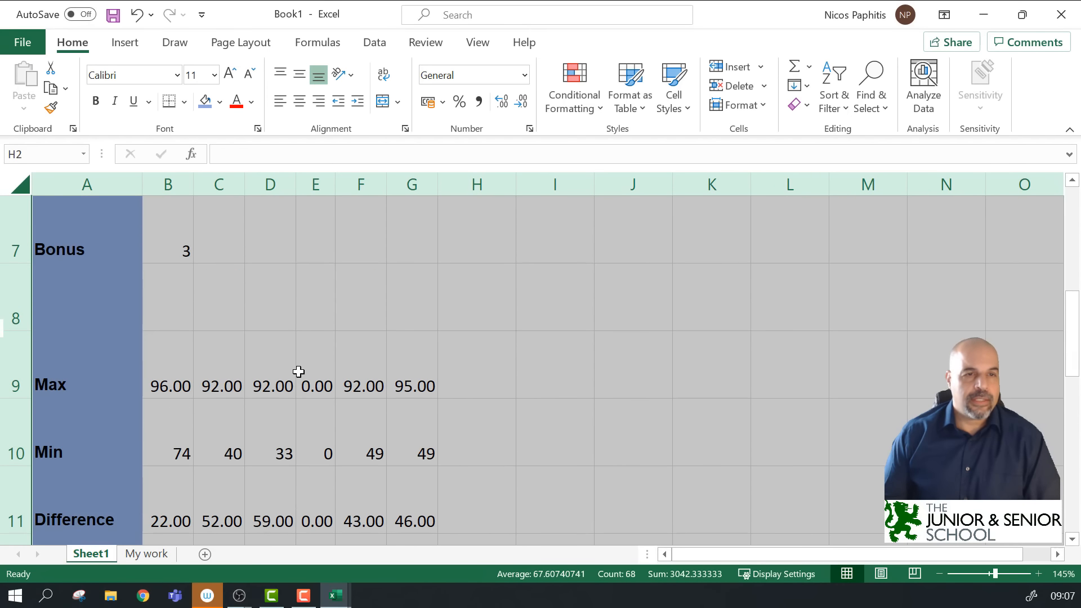
scroll(299, 366, up, 2)
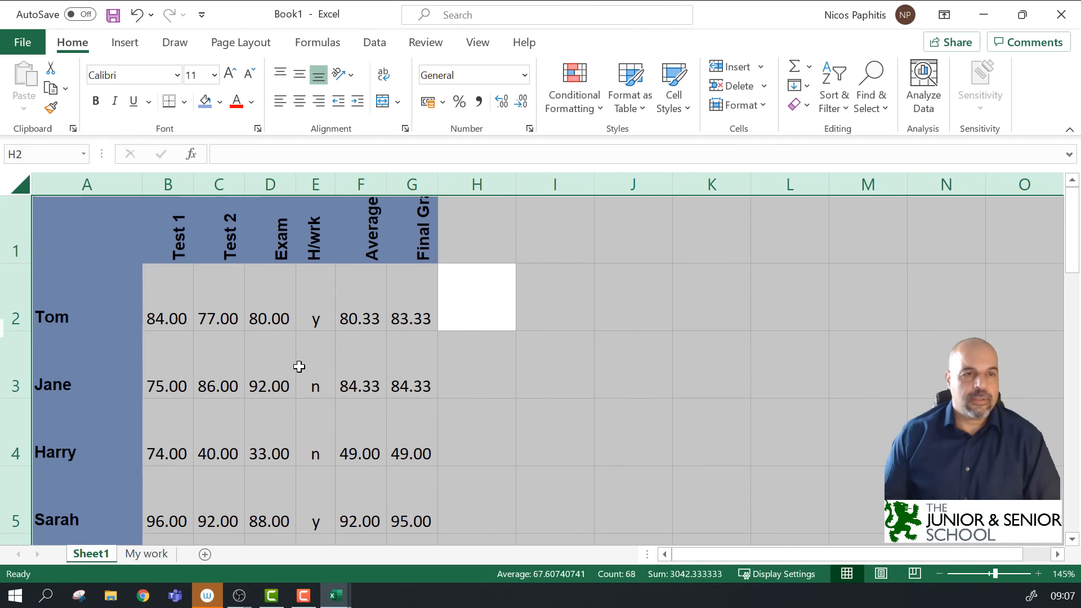
double_click(11, 330)
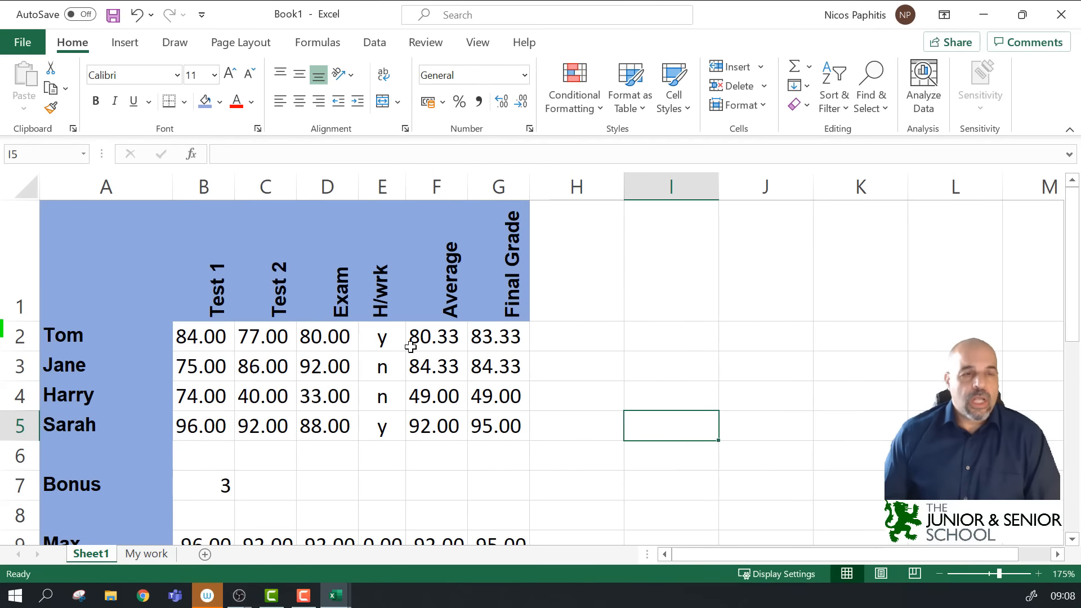
Step: Set the A1:G1 header text orientation back to 0 degrees so labels read horizontally
drag(211, 284, 496, 279)
drag(114, 274, 495, 278)
click(405, 129)
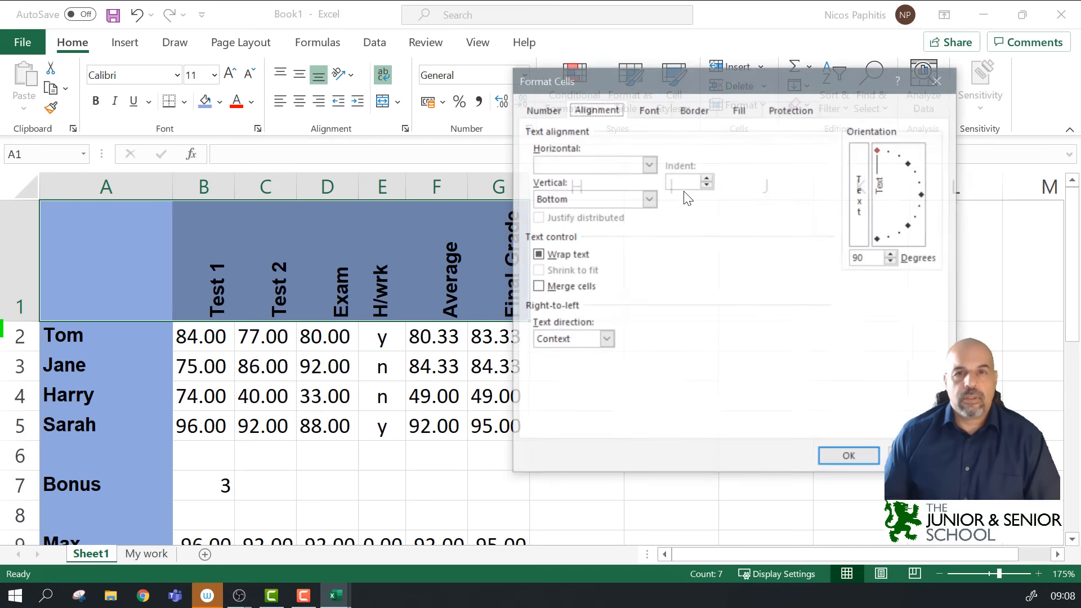
drag(882, 157, 928, 203)
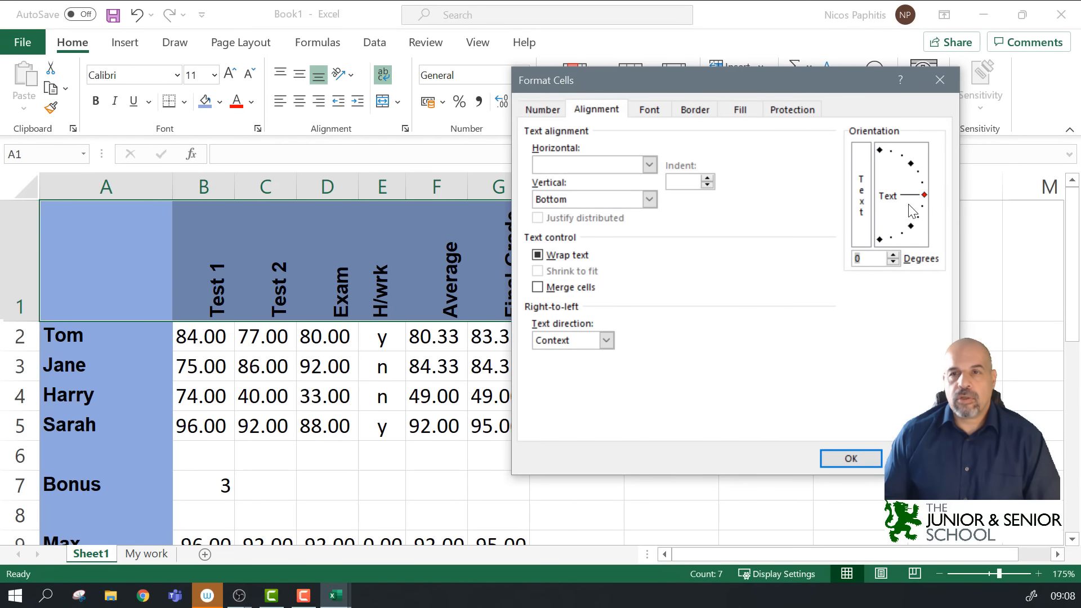
click(857, 457)
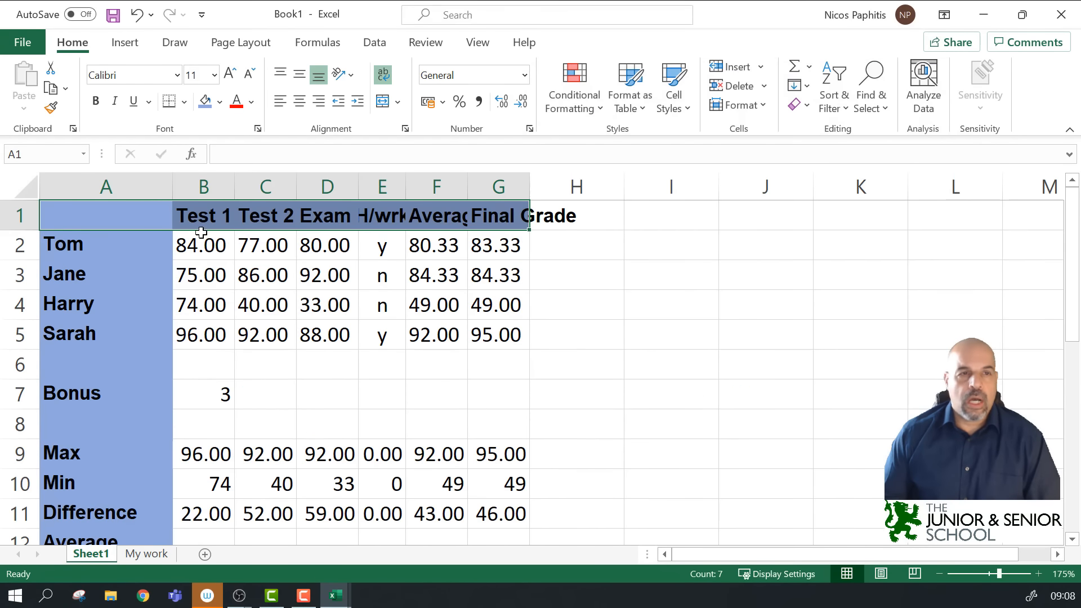
Step: Select the whole sheet and auto-fit all column widths, widening column D to show its numbers
click(22, 187)
double_click(297, 189)
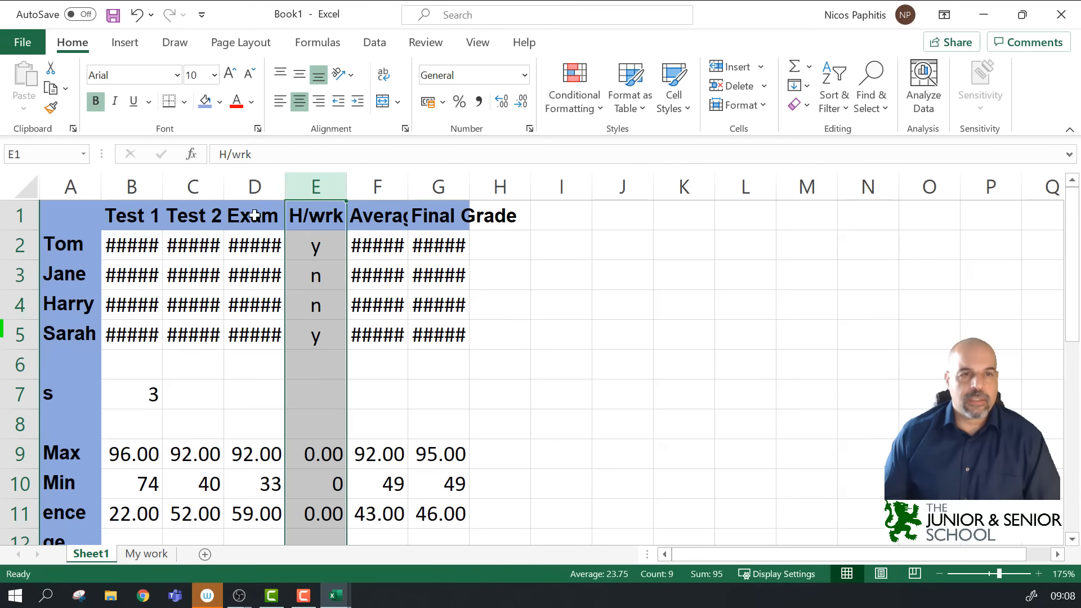
double_click(285, 190)
drag(286, 188, 313, 188)
click(22, 187)
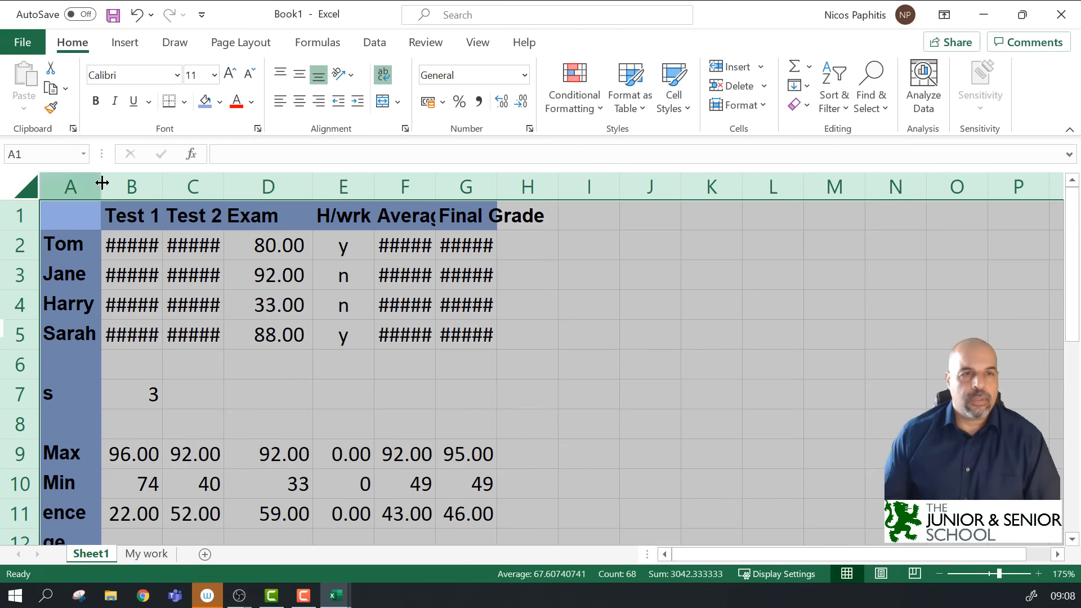
double_click(315, 189)
click(728, 387)
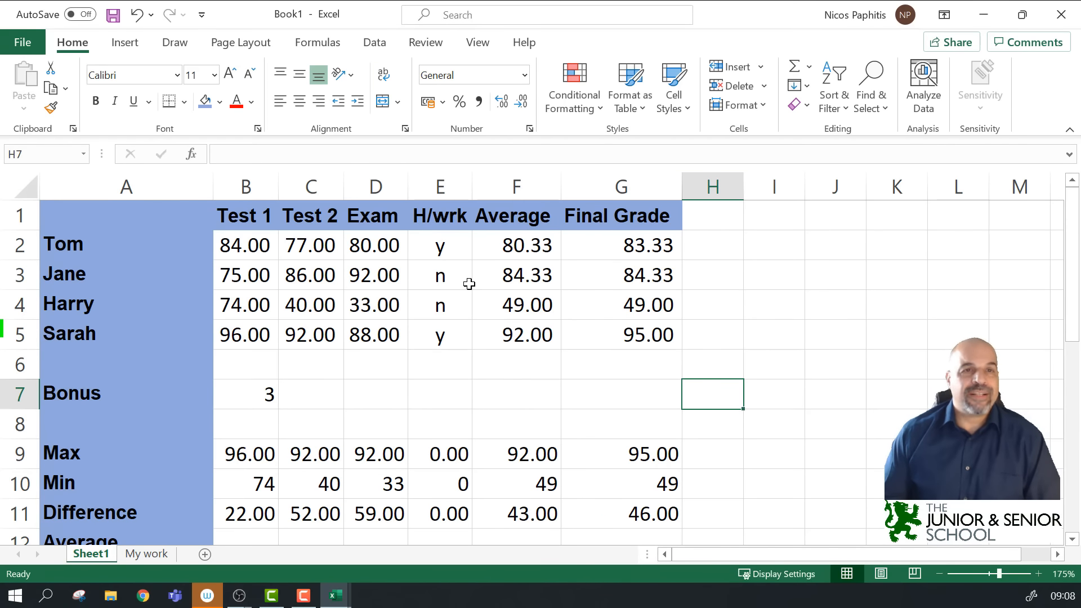
Step: Check in File > Print preview that the grade table fits on one A4 page, then return
scroll(469, 283, down, 3)
scroll(469, 284, up, 3)
scroll(469, 284, down, 3)
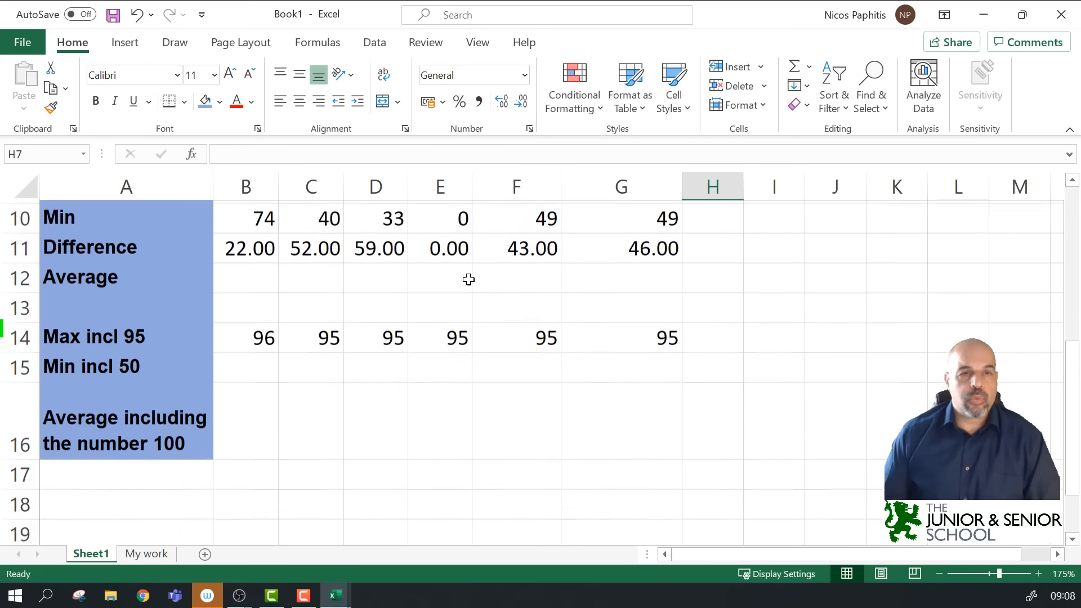
scroll(468, 279, up, 2)
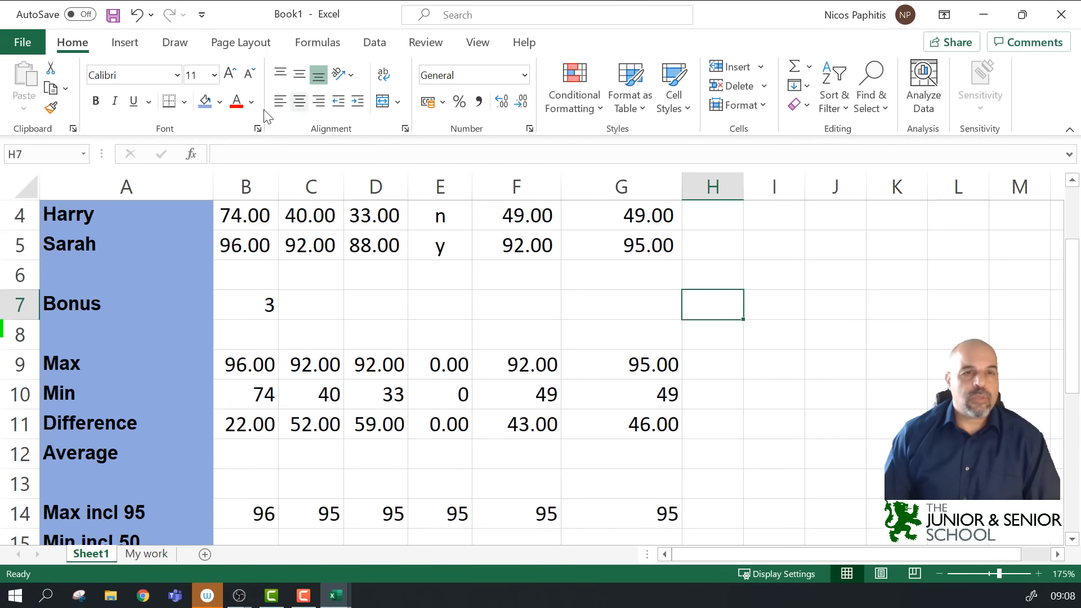
scroll(534, 381, up, 1)
scroll(534, 381, up, 2)
click(19, 49)
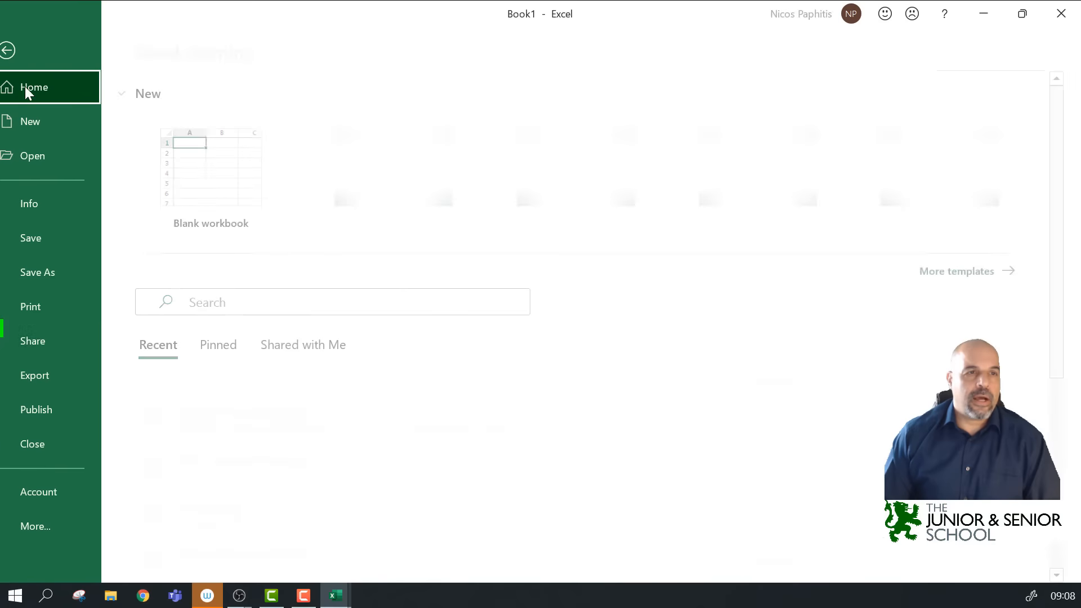
click(74, 309)
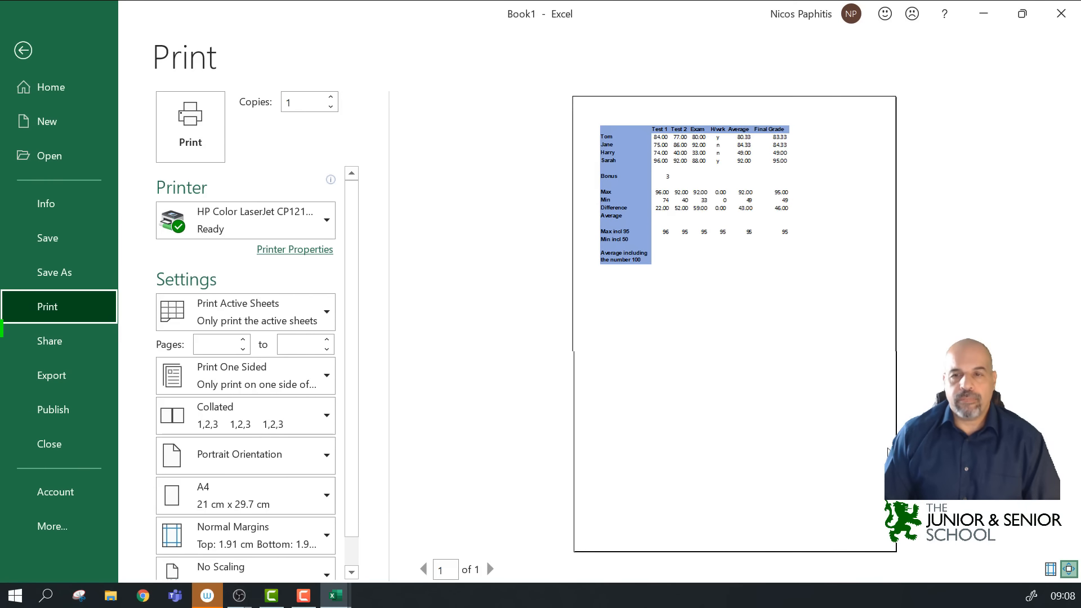
click(760, 338)
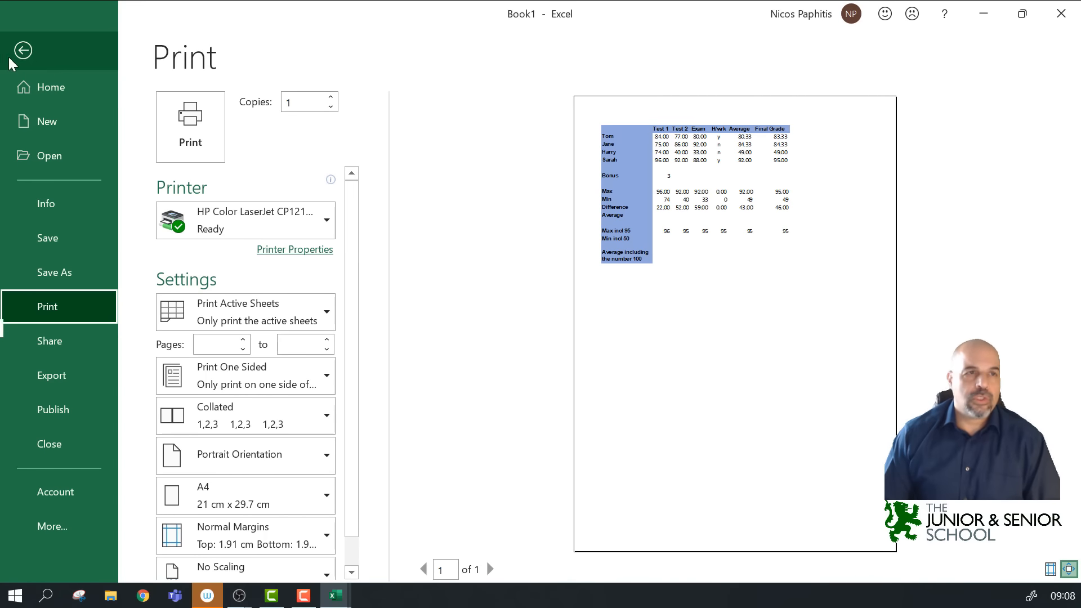
click(24, 52)
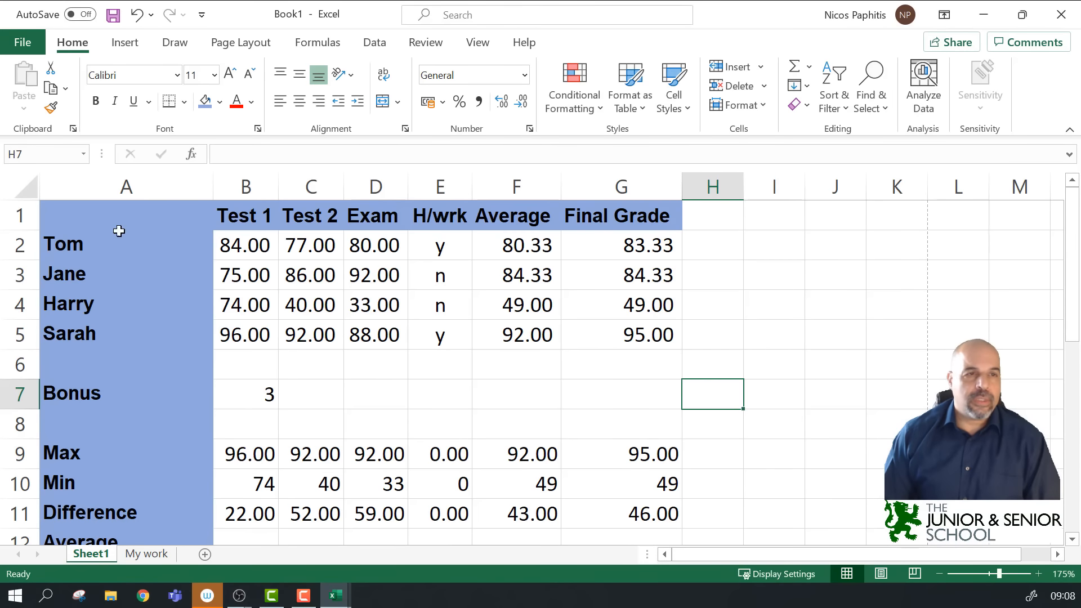
Step: Select the grade table from A1 to G16
scroll(335, 287, down, 1)
scroll(334, 288, up, 1)
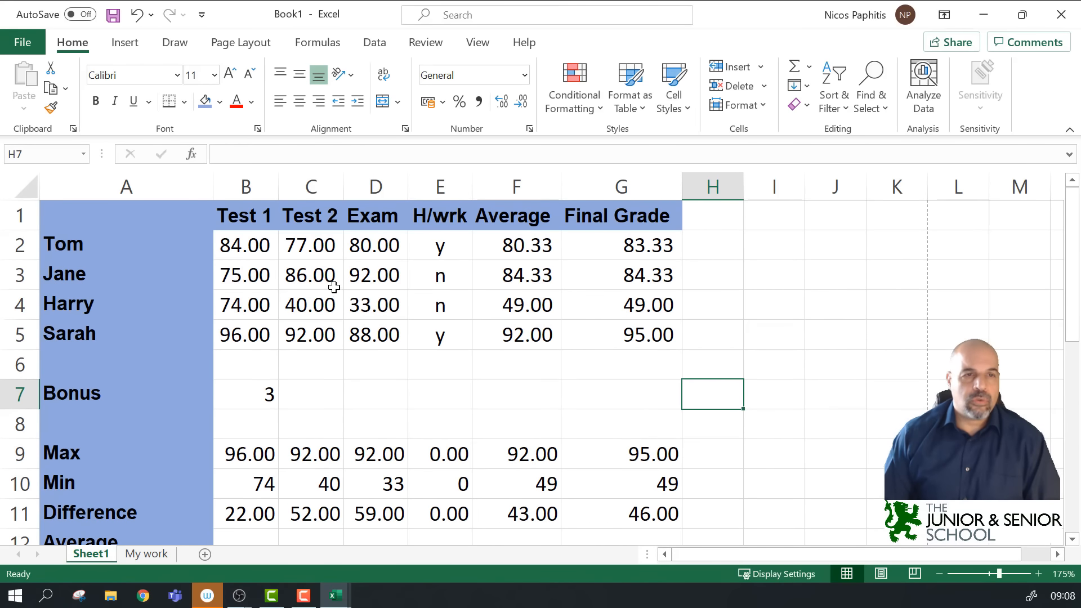
drag(70, 216, 623, 452)
scroll(758, 397, up, 3)
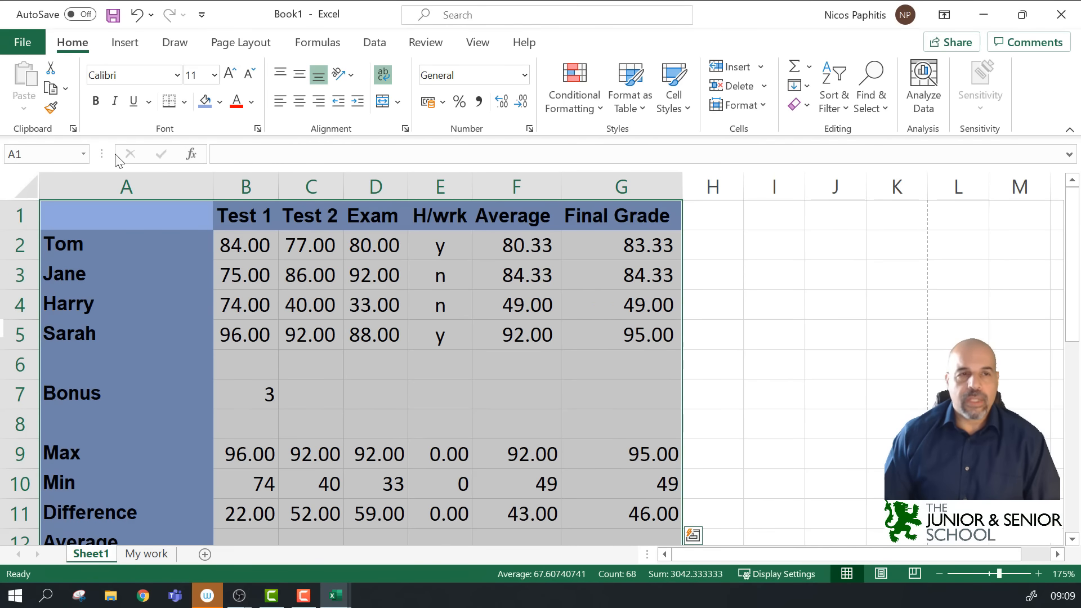
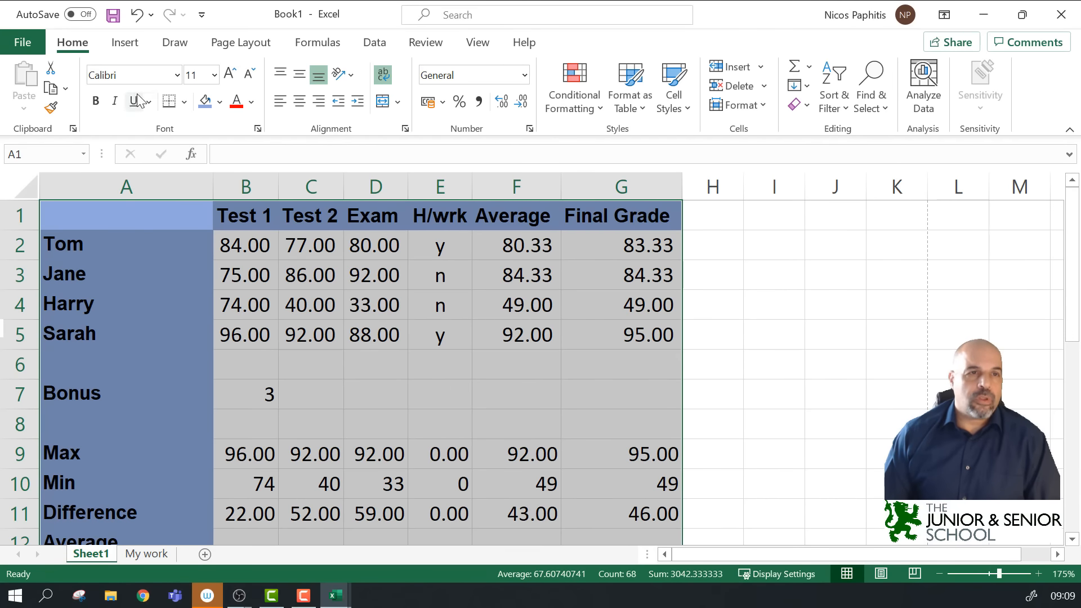
Step: Apply All Borders to every cell of the selected grade table
click(184, 102)
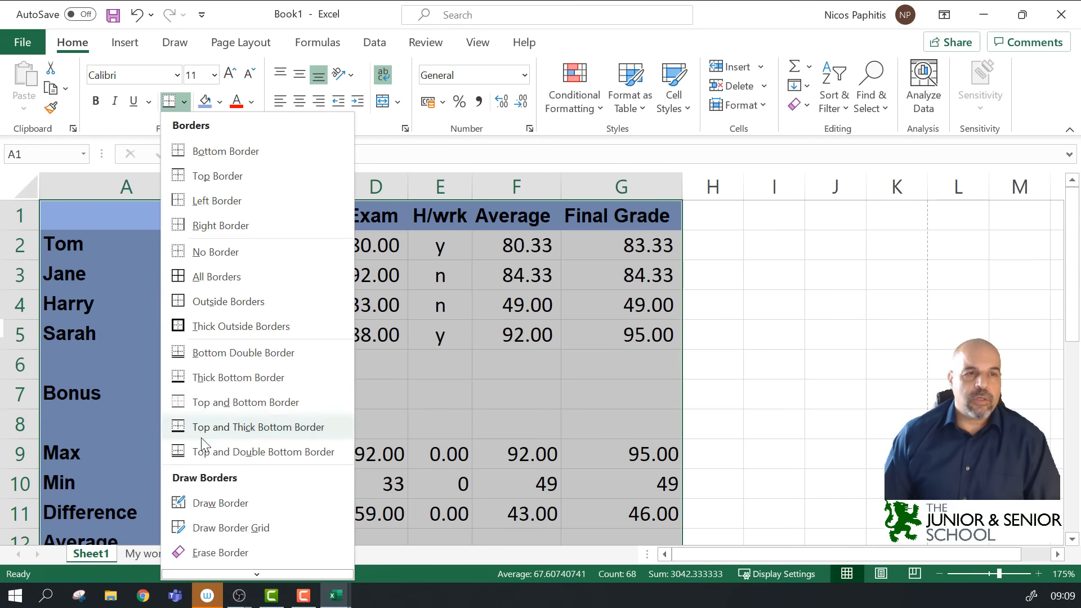
click(184, 276)
click(829, 323)
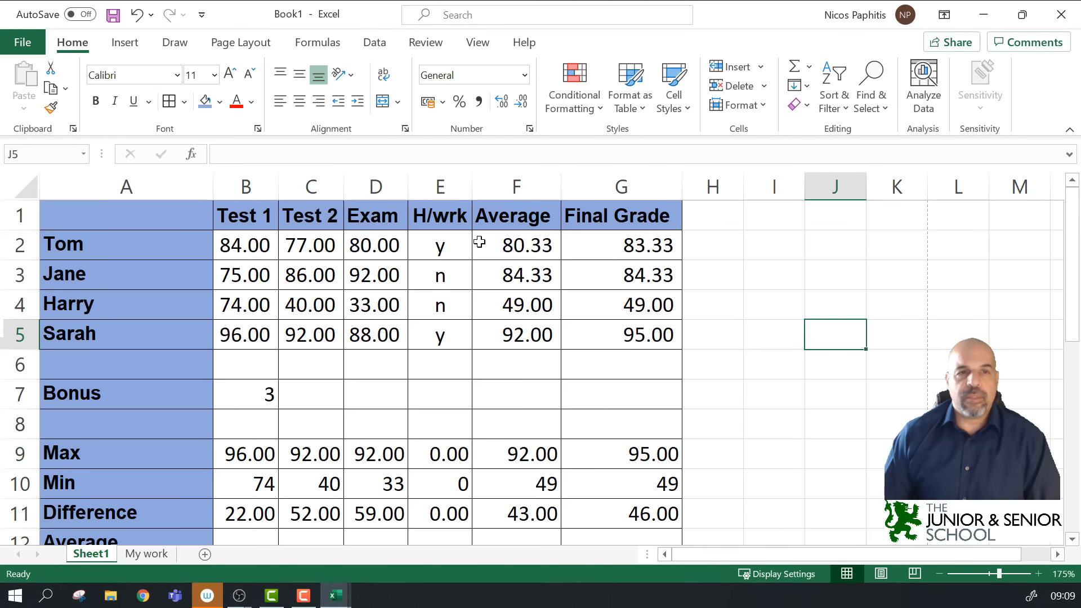
Step: Select the whole grade table from A1 to G16
scroll(441, 246, down, 5)
scroll(441, 245, up, 3)
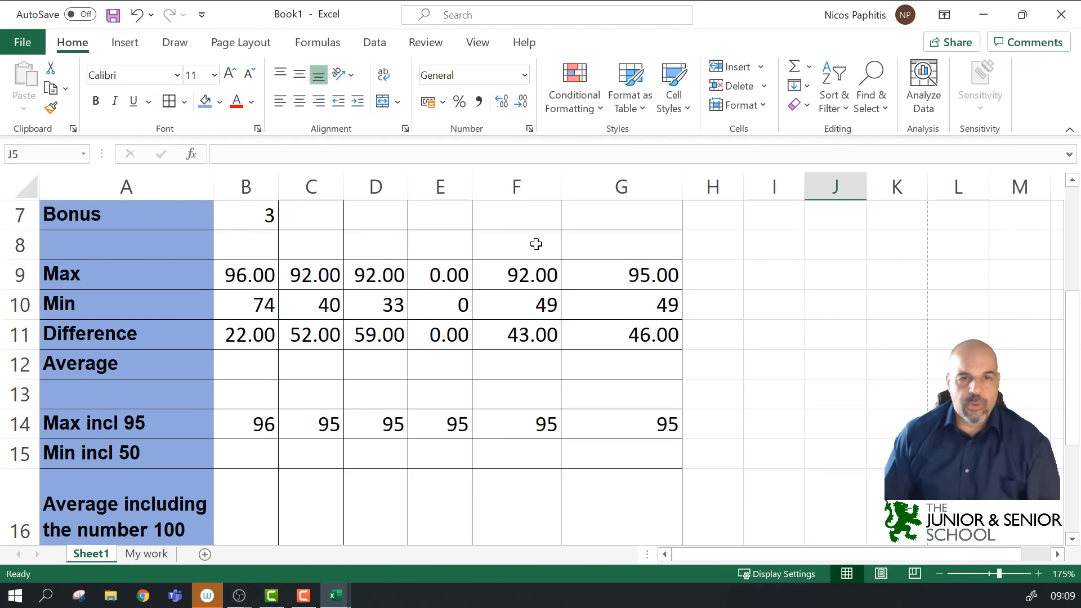
scroll(658, 461, up, 2)
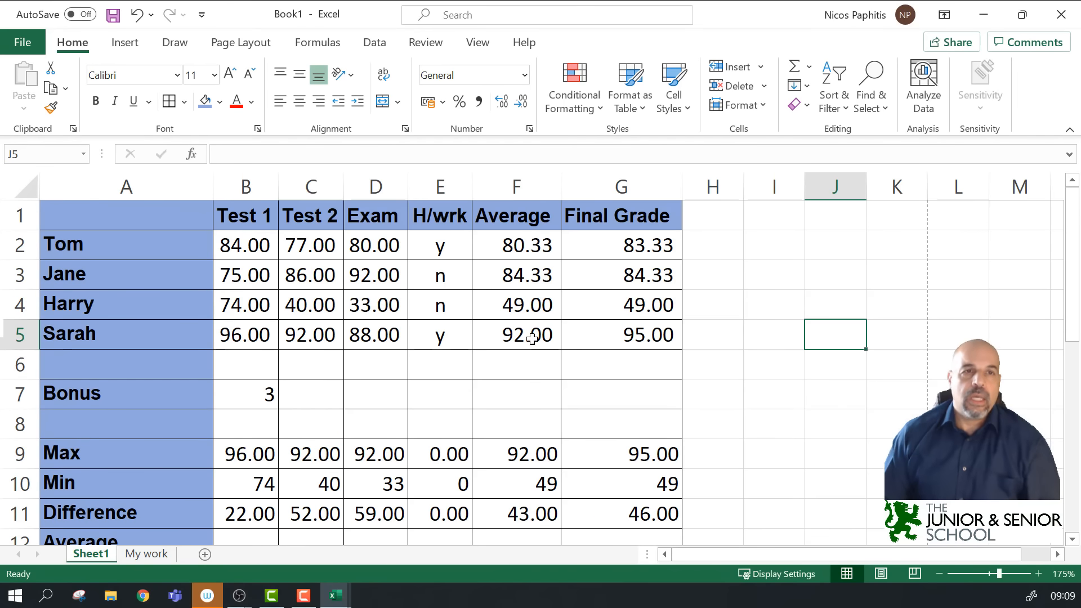
drag(108, 206, 590, 458)
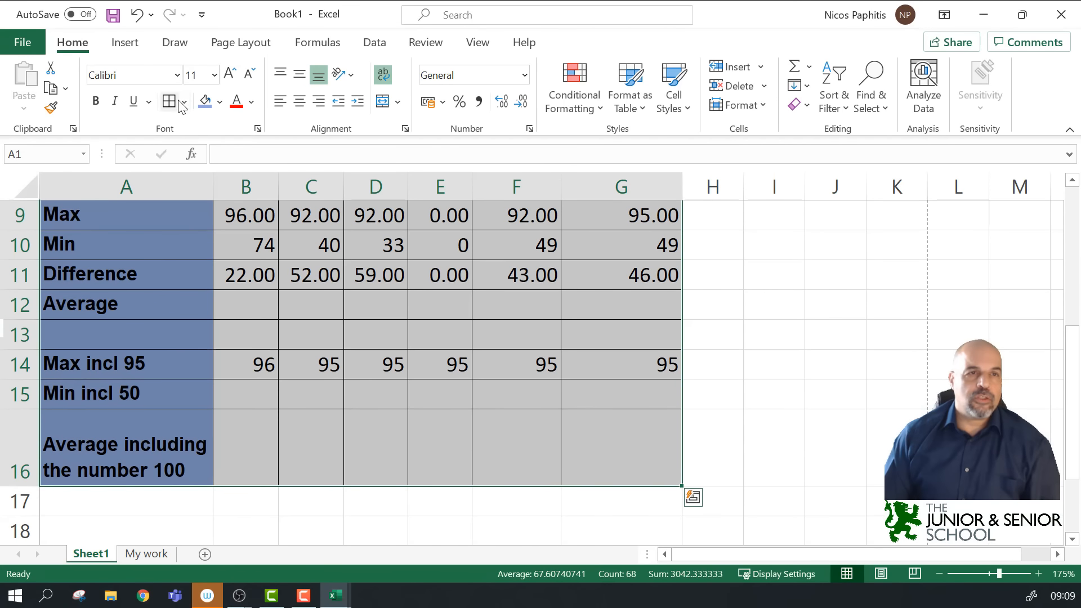
Step: Clear every border from A1:G16 with No Border
click(184, 101)
click(215, 252)
scroll(636, 348, up, 3)
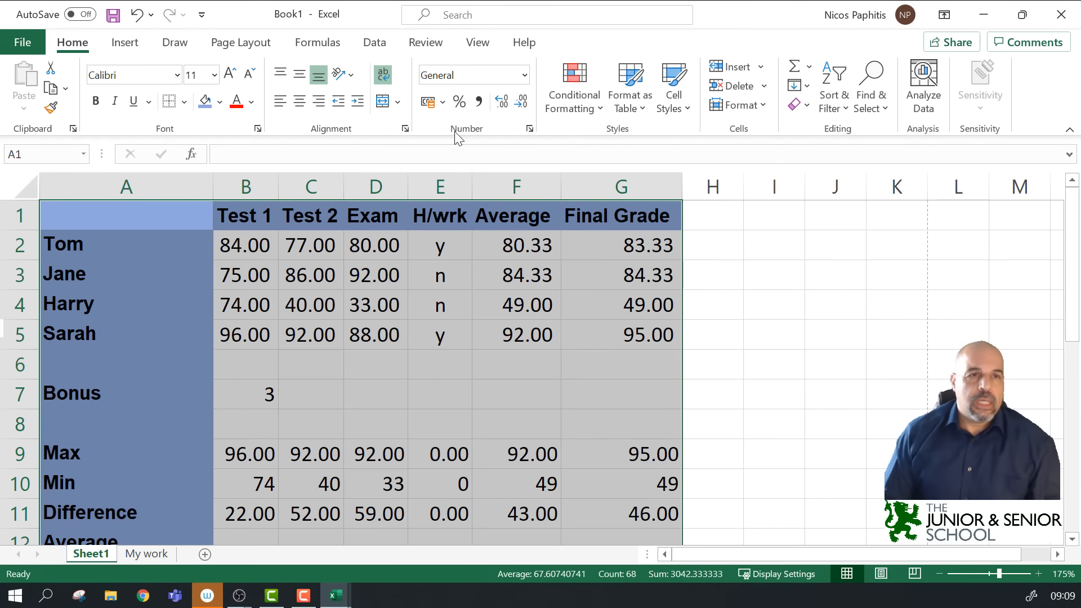
click(184, 102)
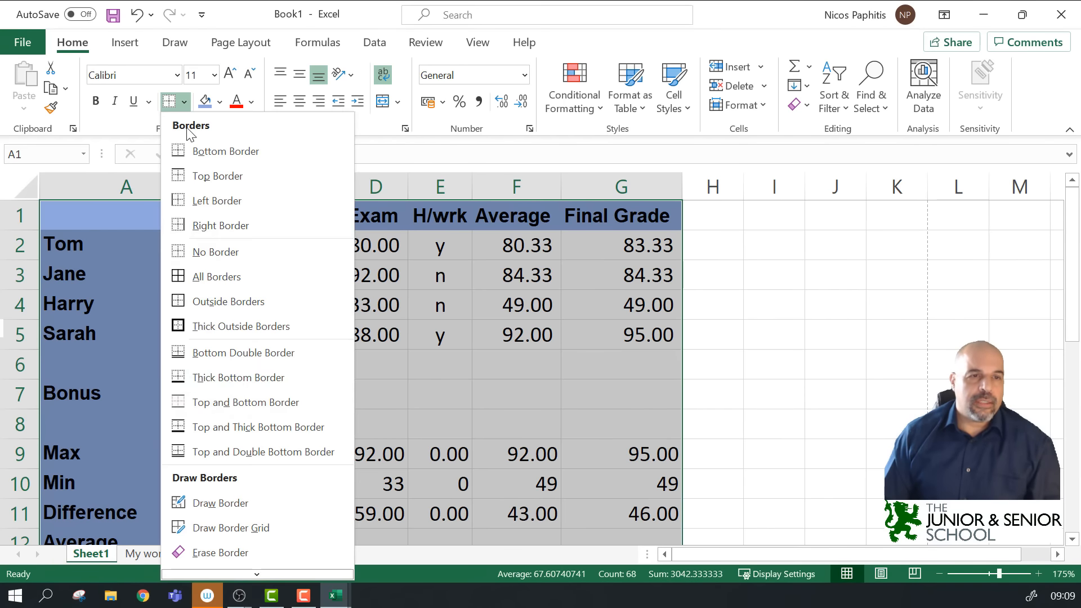
scroll(214, 524, down, 1)
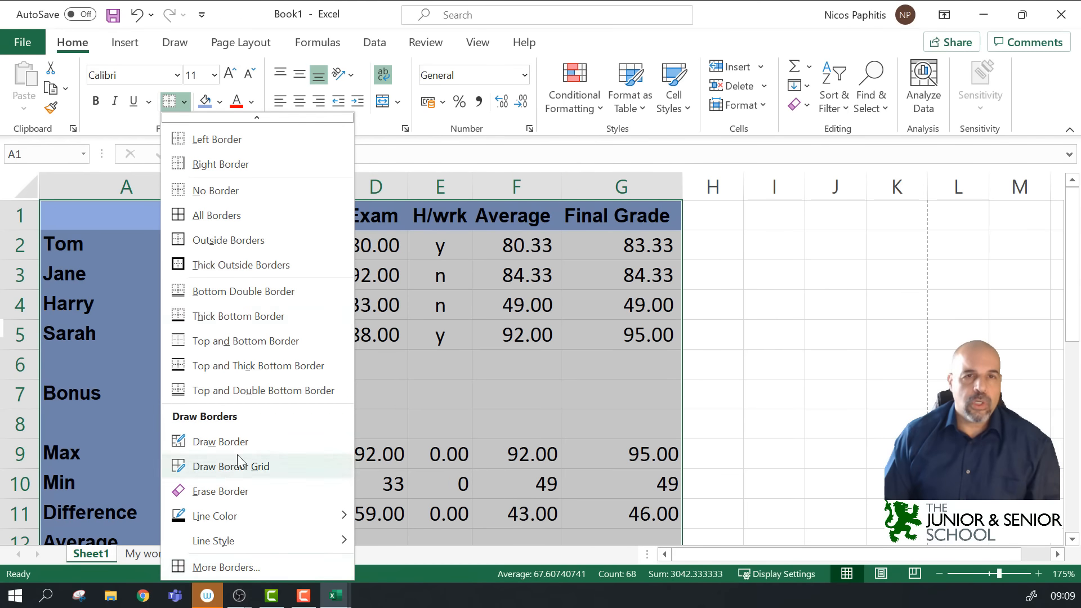
click(493, 140)
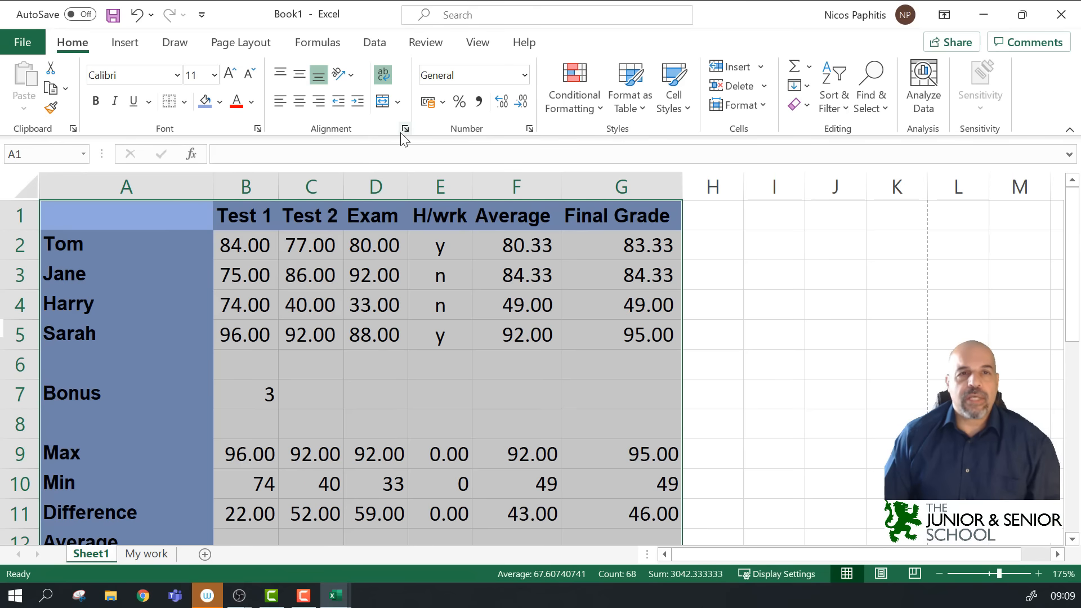
Step: Look at the Format Cells border settings, then close them unchanged
click(530, 129)
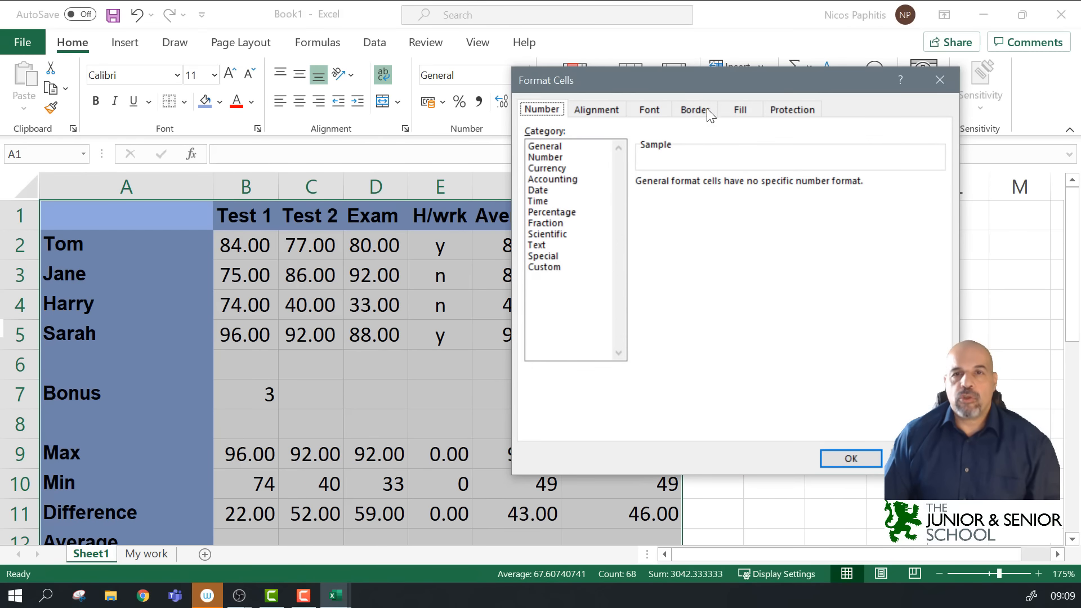
click(696, 110)
mouse_move(741, 80)
mouse_down()
mouse_move(953, 132)
mouse_move(846, 133)
mouse_move(690, 76)
mouse_move(743, 77)
mouse_up()
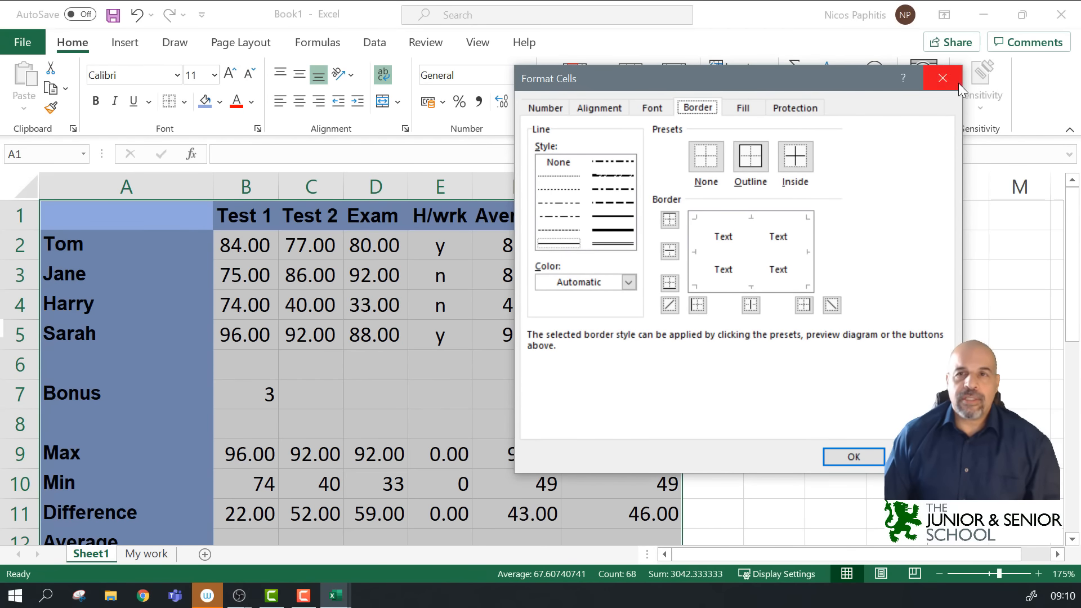
click(943, 78)
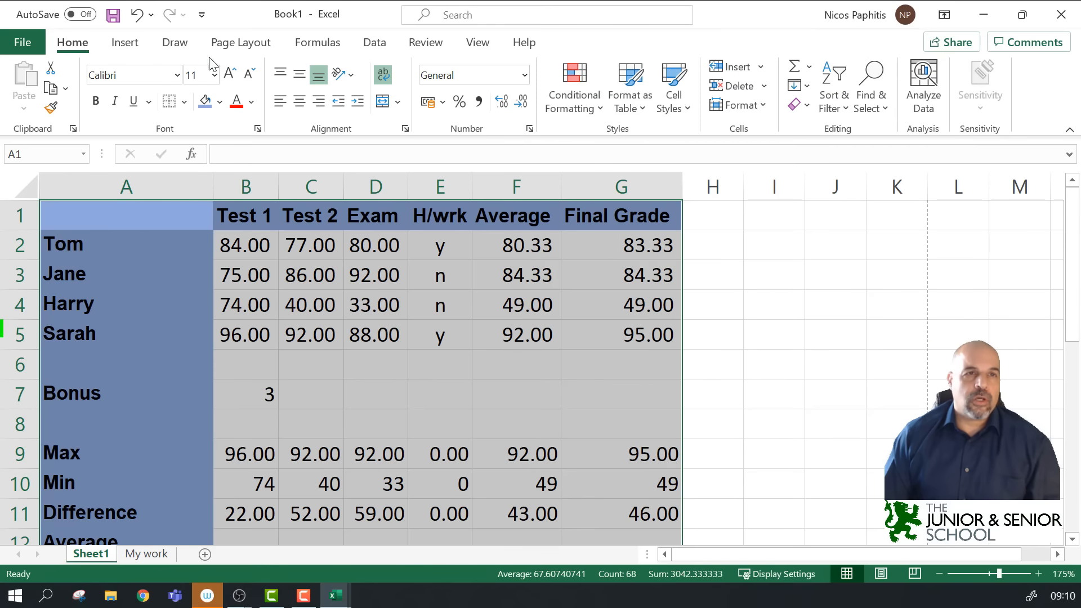
Step: Through More Borders, give the whole table a thick red outline
click(184, 101)
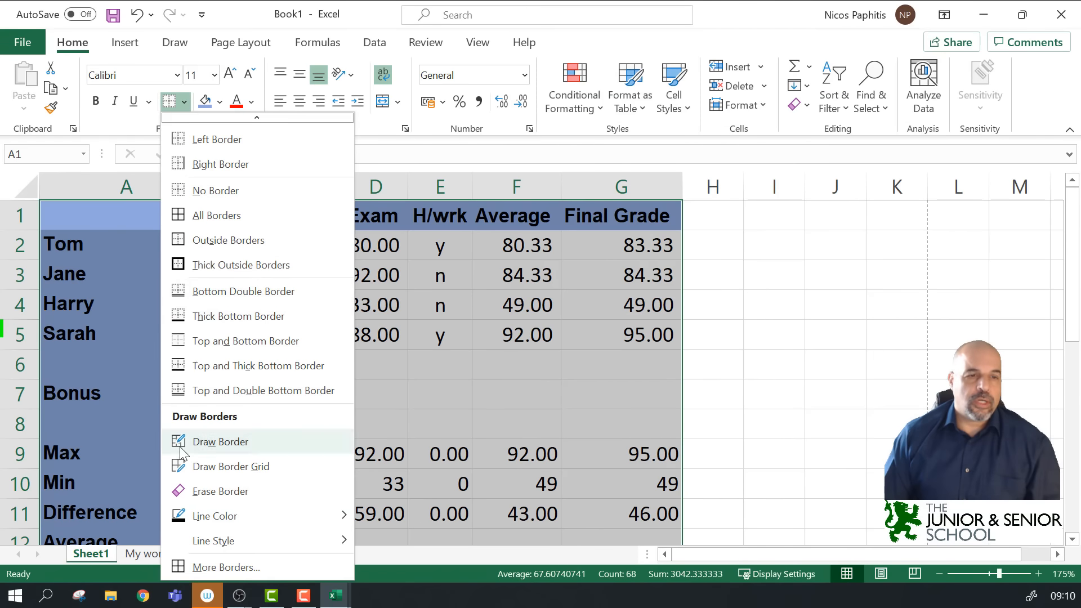
click(225, 566)
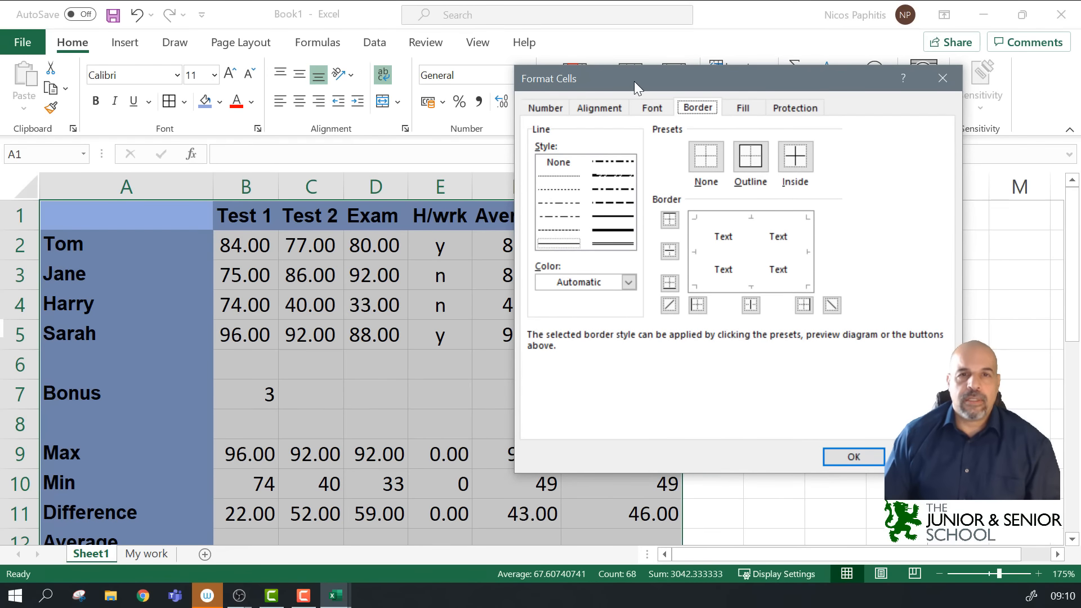
drag(642, 81, 634, 108)
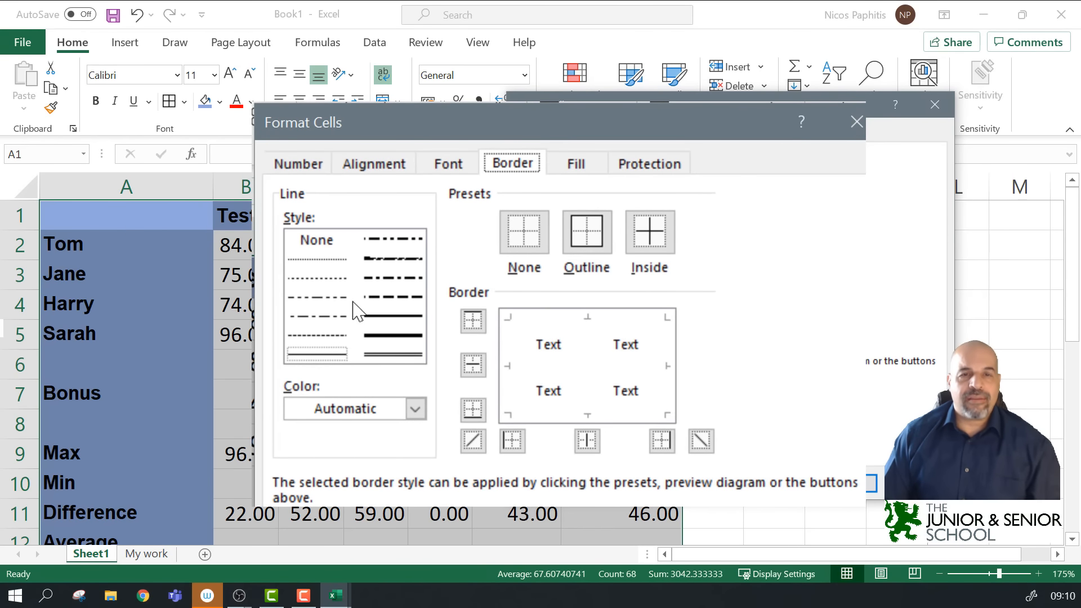
click(409, 337)
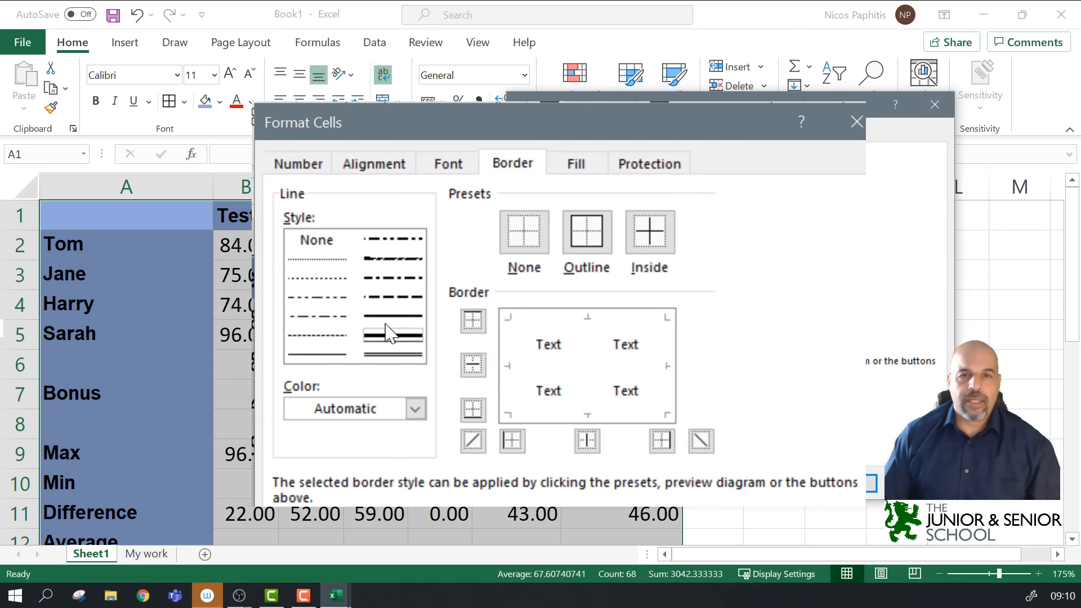
click(414, 409)
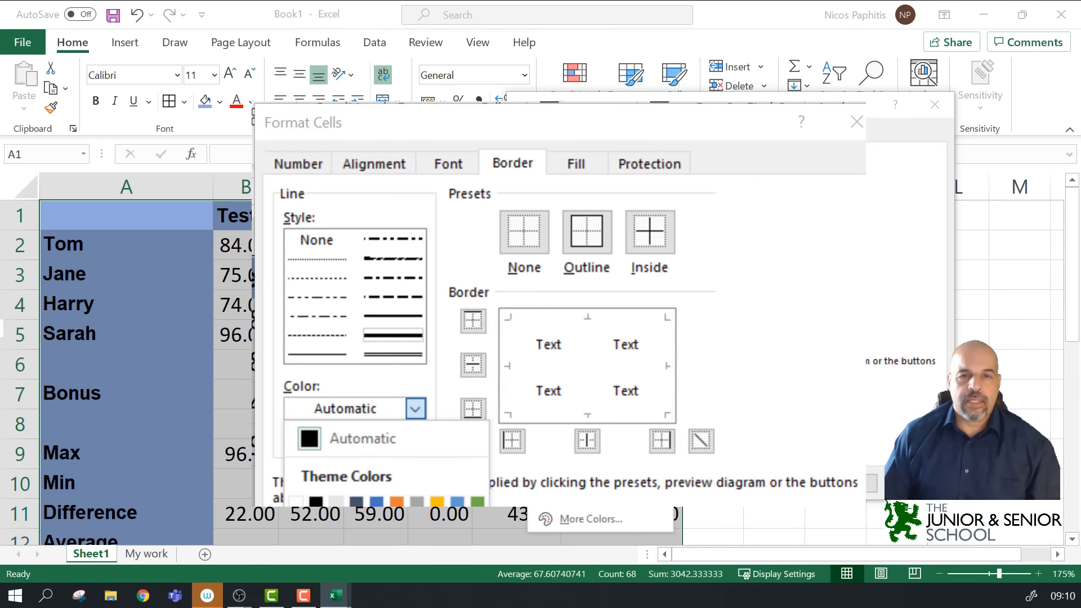
click(549, 499)
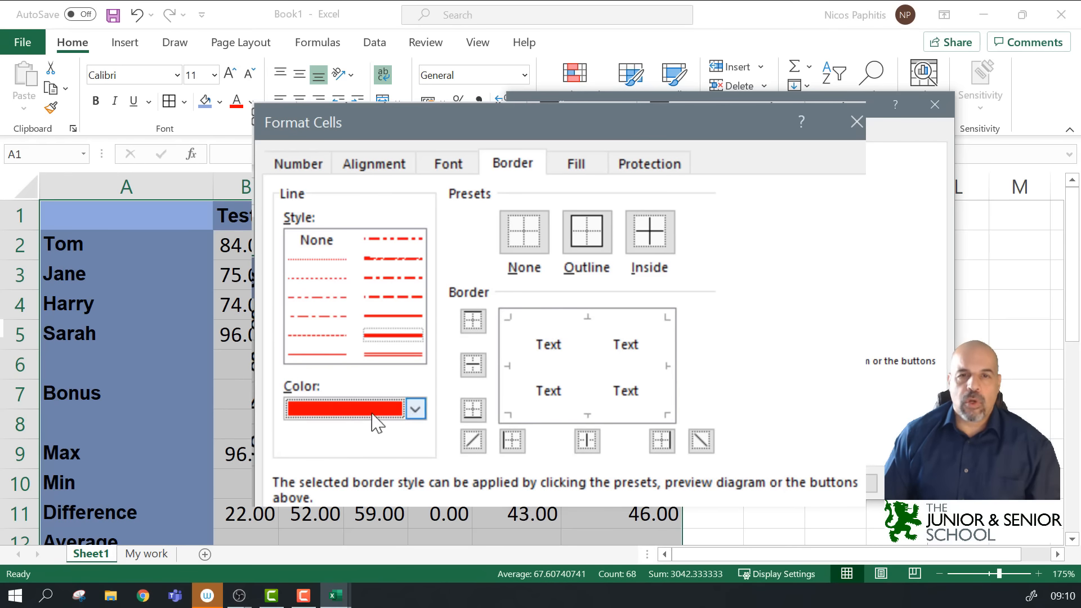
click(510, 389)
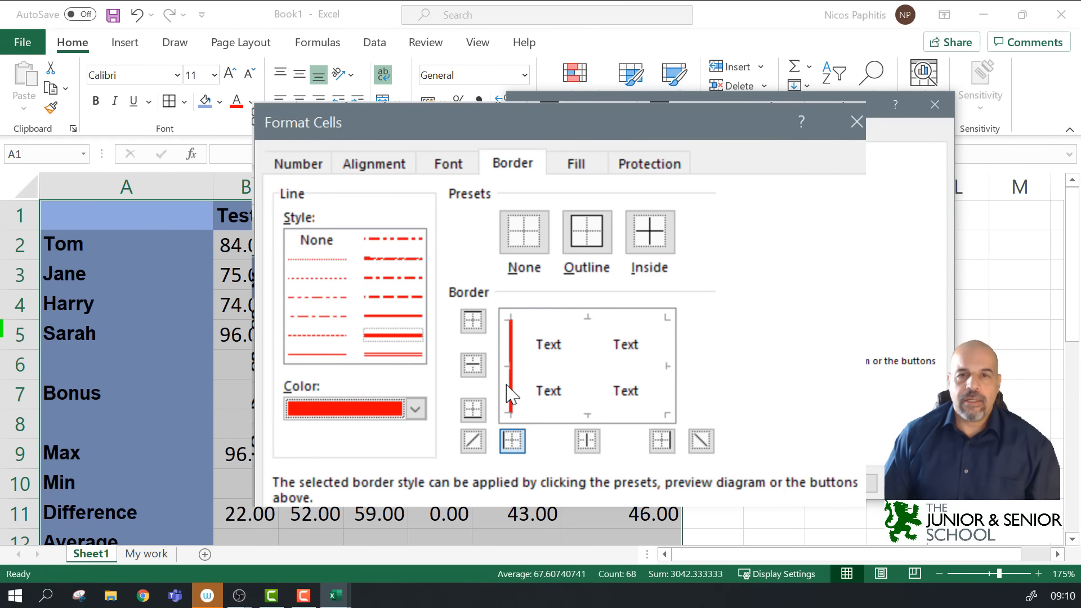
click(561, 321)
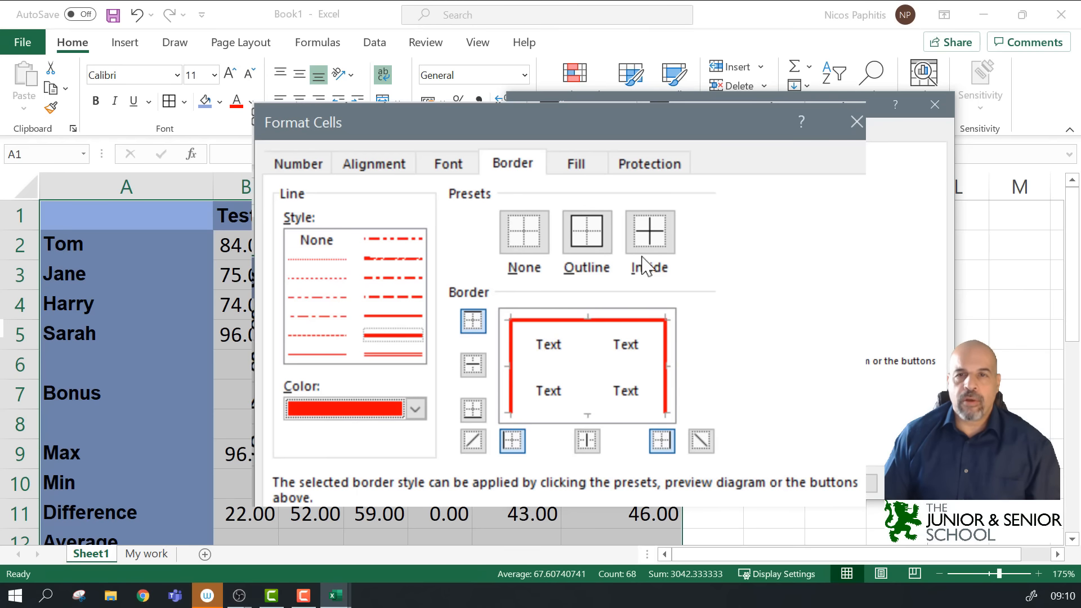
click(586, 232)
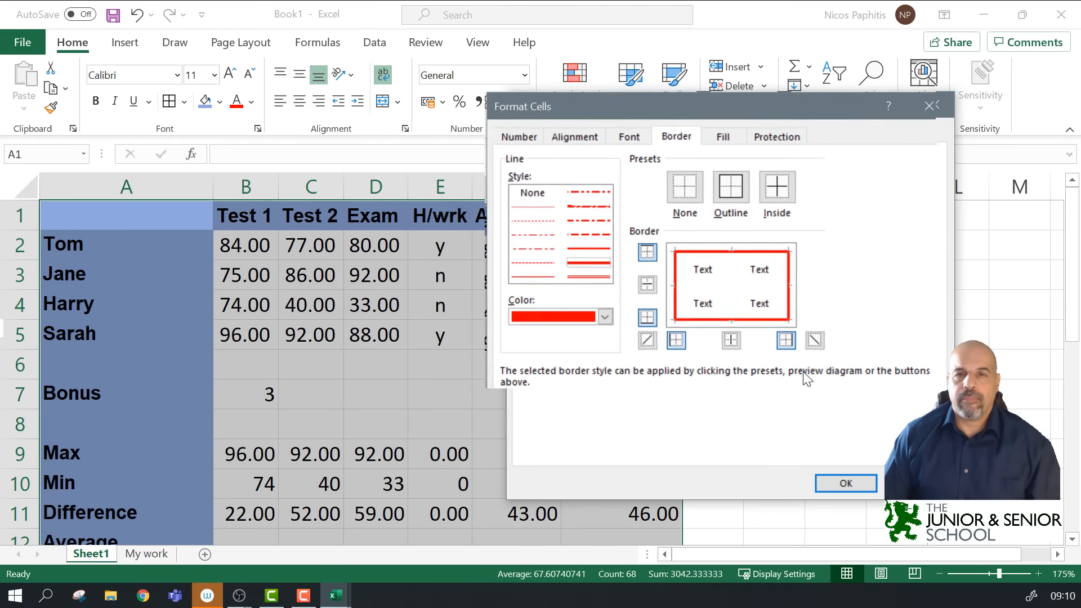
click(843, 483)
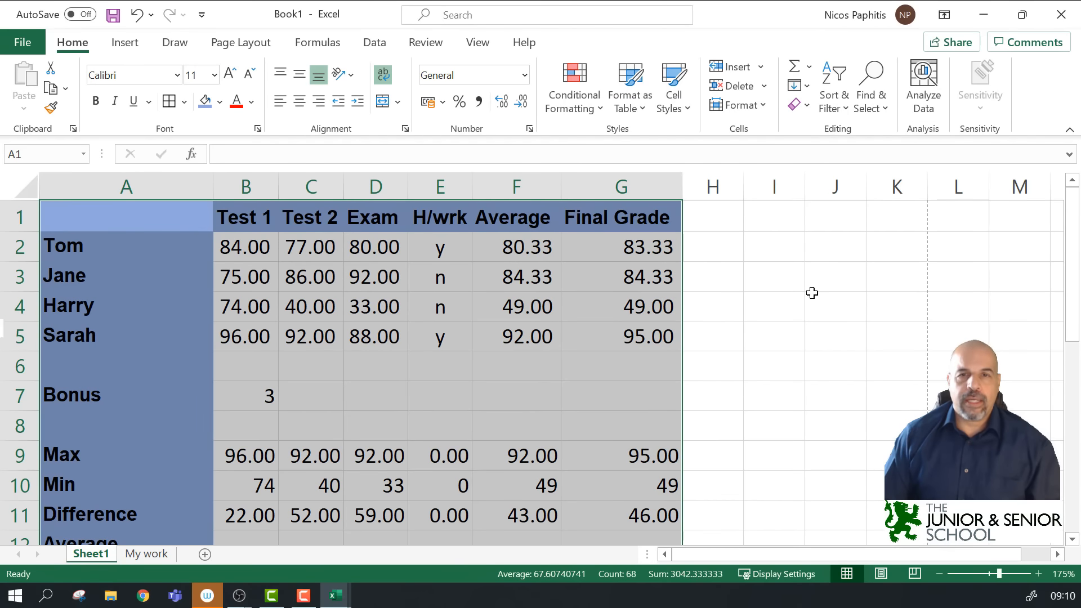
Step: Check the red-outlined table, then reselect A1 through G16
click(812, 293)
scroll(691, 364, down, 4)
scroll(691, 364, up, 3)
ctrl+scroll(691, 364, down, 2)
ctrl+scroll(691, 364, down, 2)
ctrl+scroll(691, 365, up, 3)
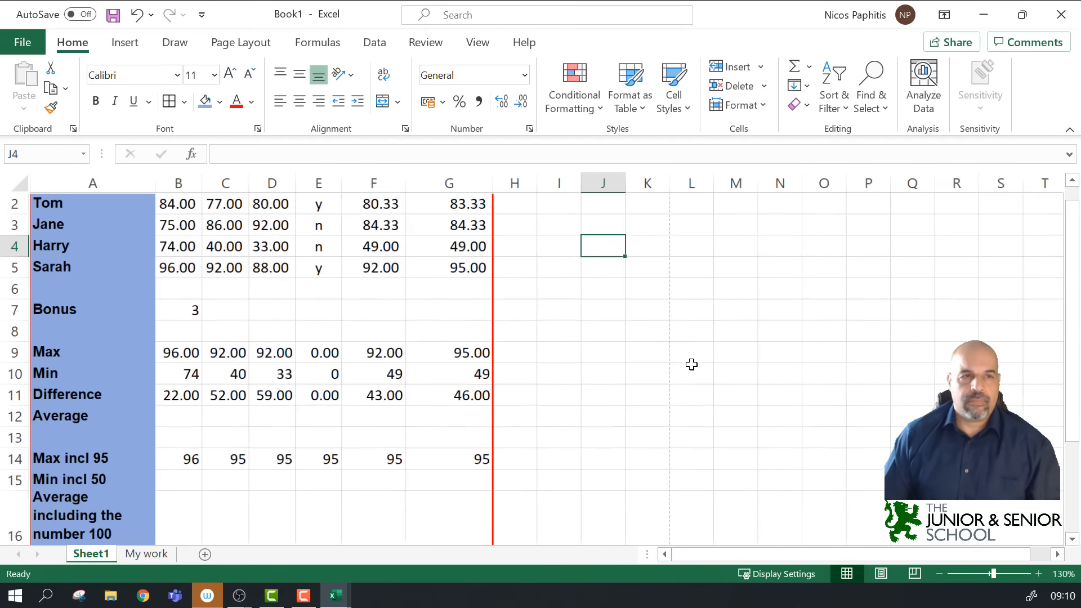
ctrl+scroll(692, 364, down, 5)
ctrl+scroll(691, 364, up, 1)
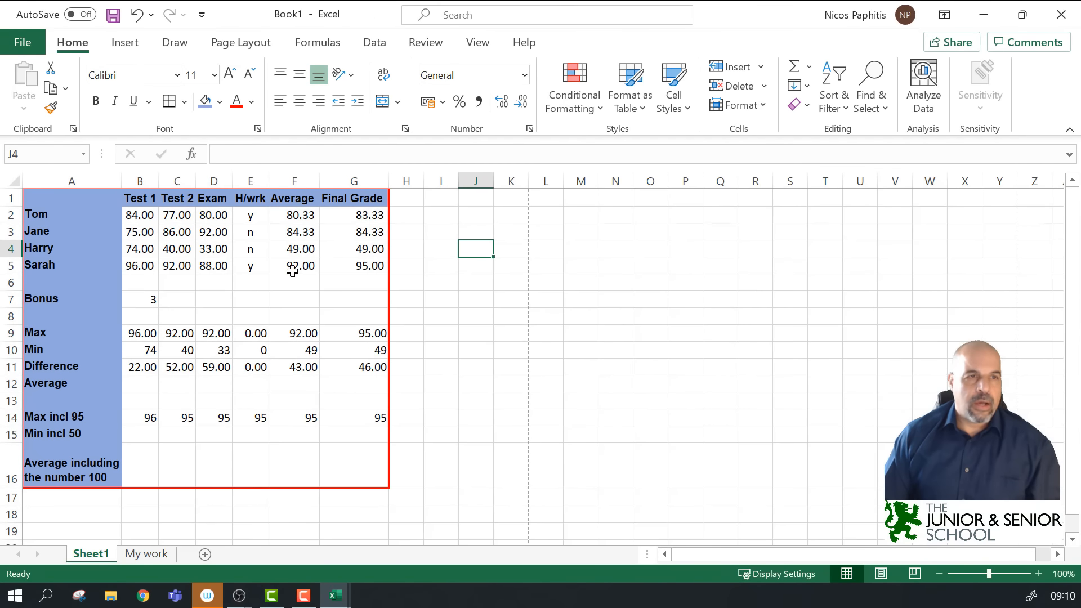
drag(38, 198, 373, 483)
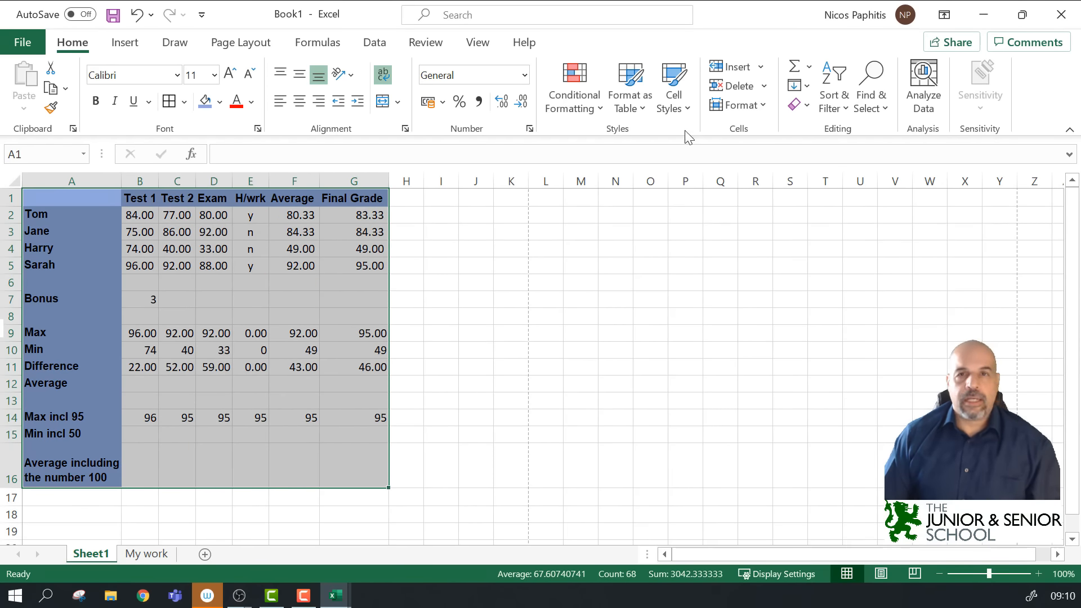
Step: Add dark-blue dashed inside vertical and horizontal borders to A1:G16
click(529, 130)
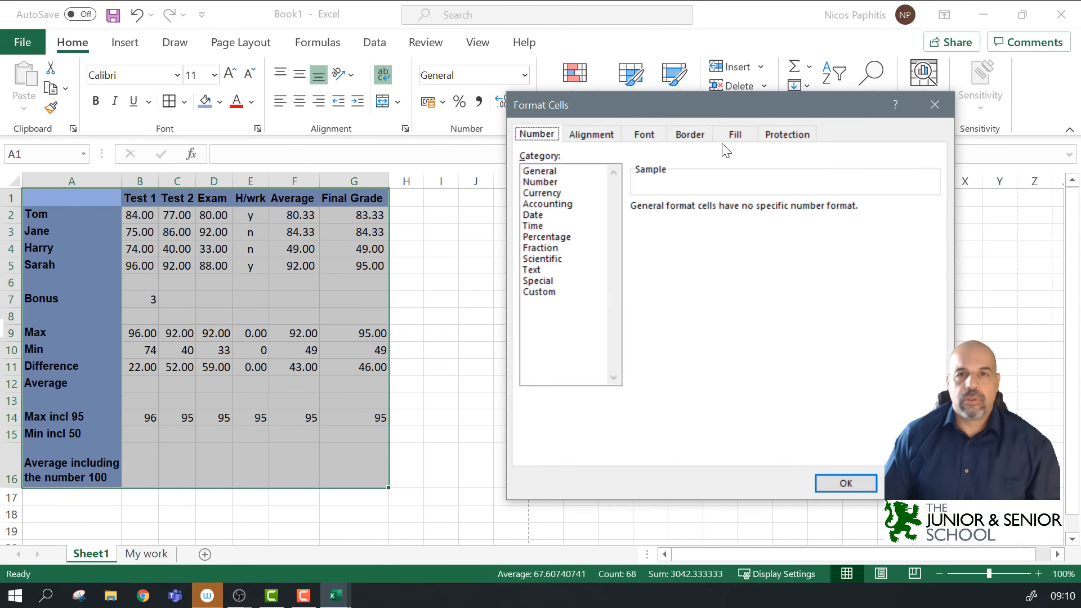
click(689, 134)
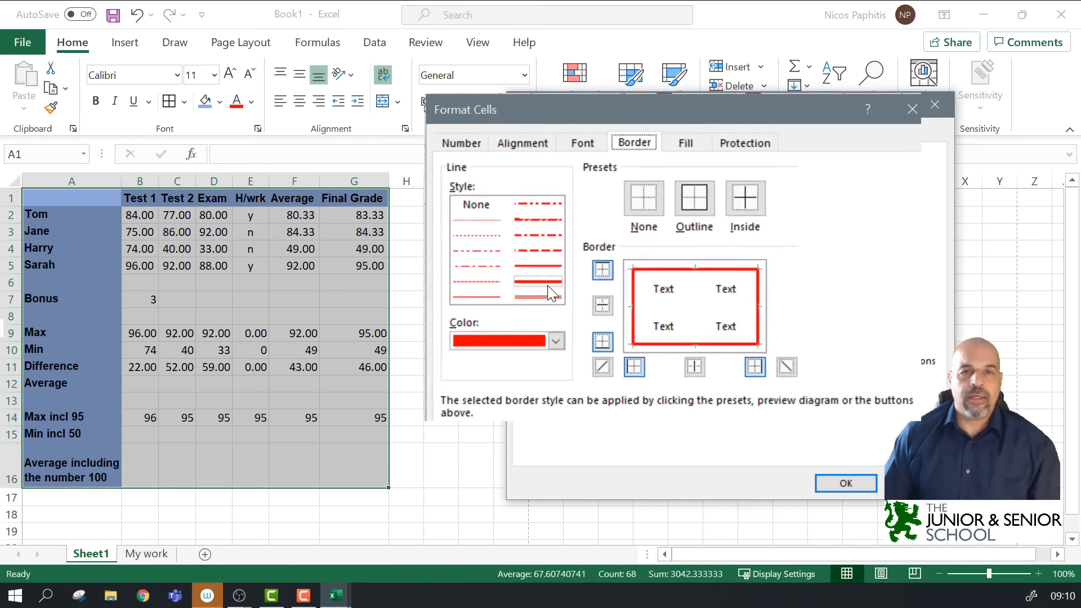
click(555, 341)
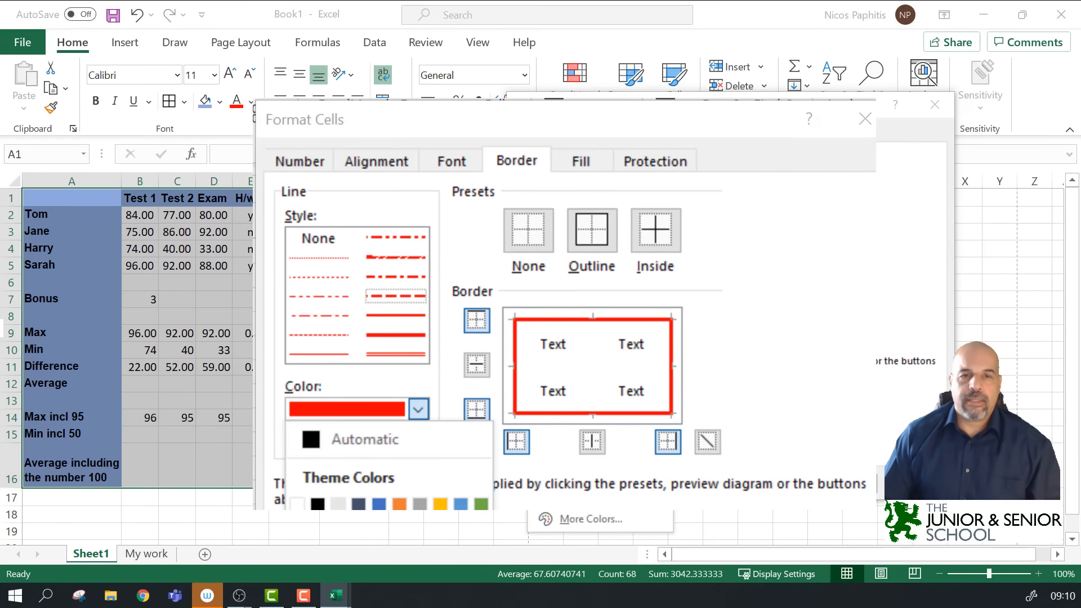
click(593, 432)
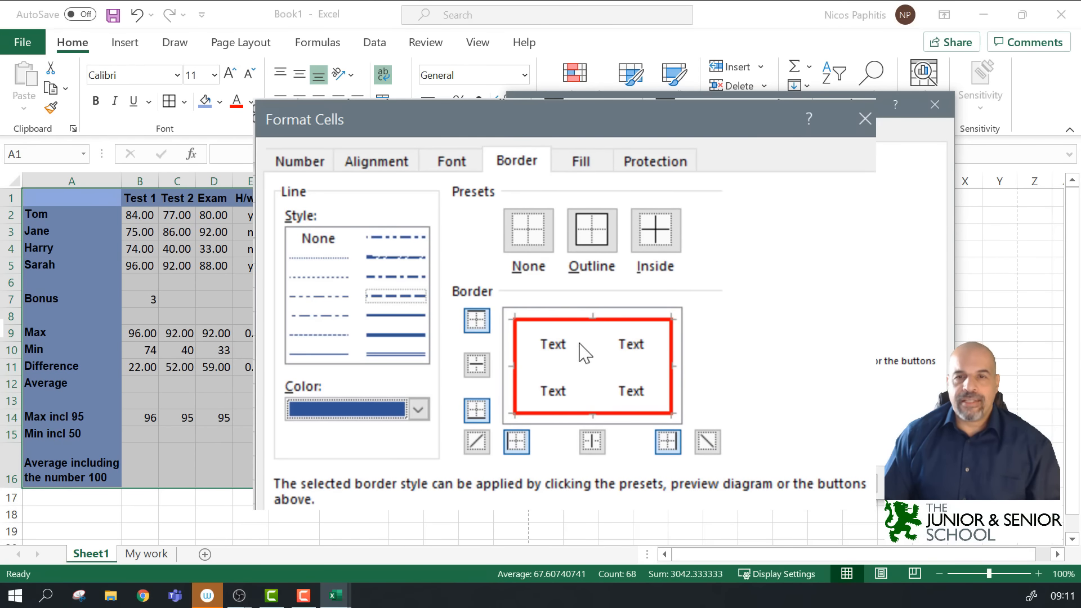
click(594, 444)
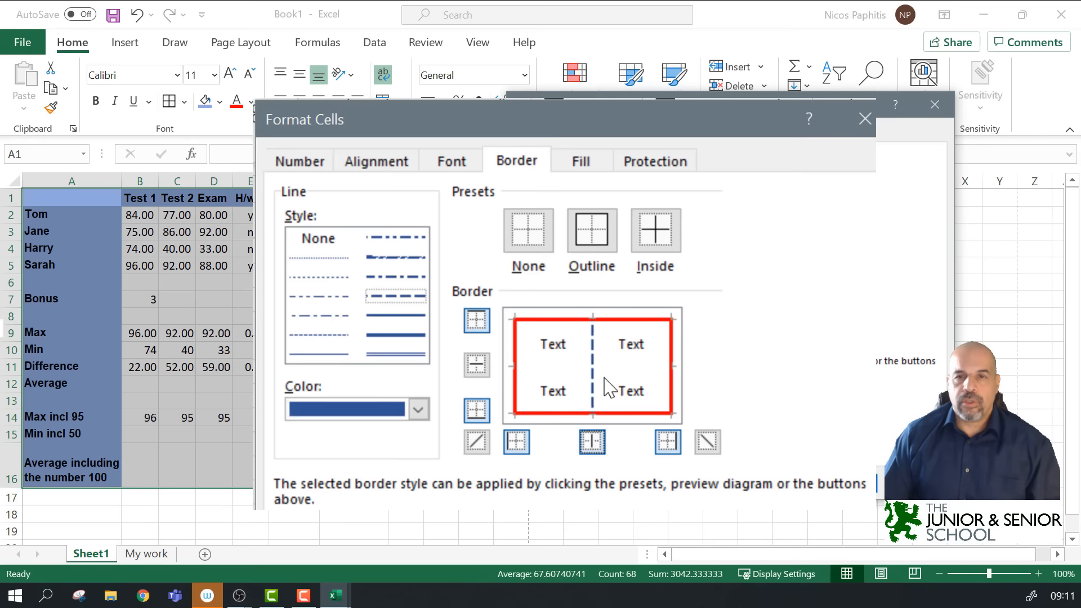
click(623, 368)
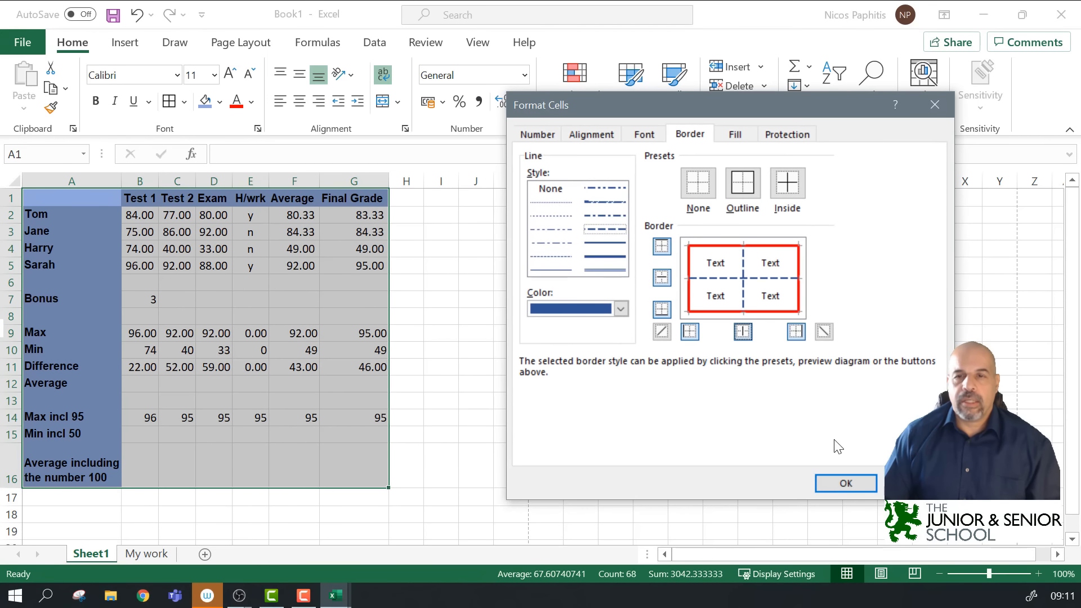
click(846, 482)
ctrl+scroll(528, 326, up, 3)
click(669, 320)
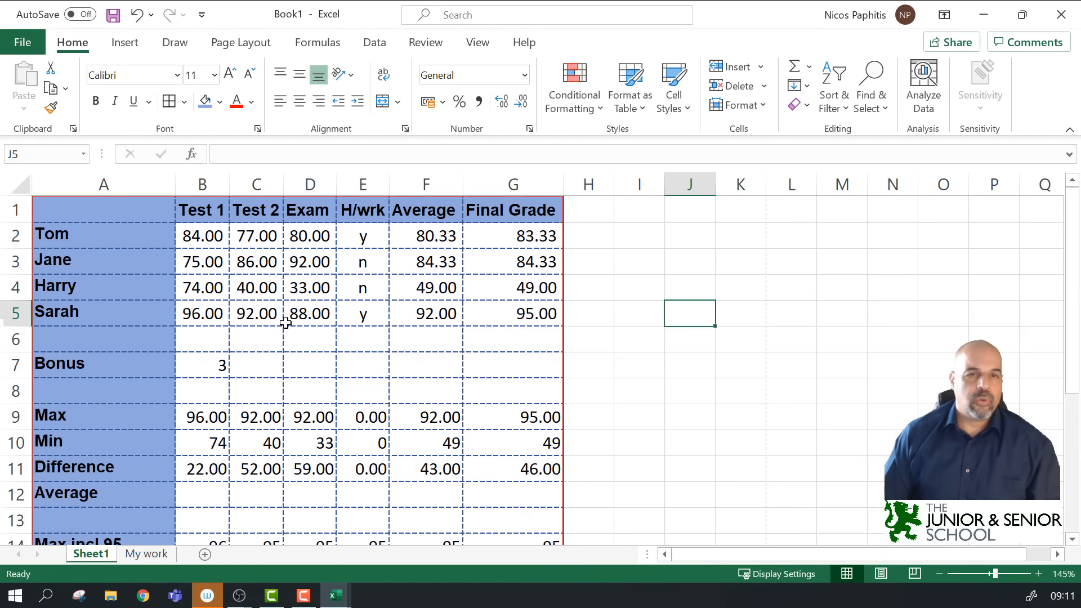
click(19, 35)
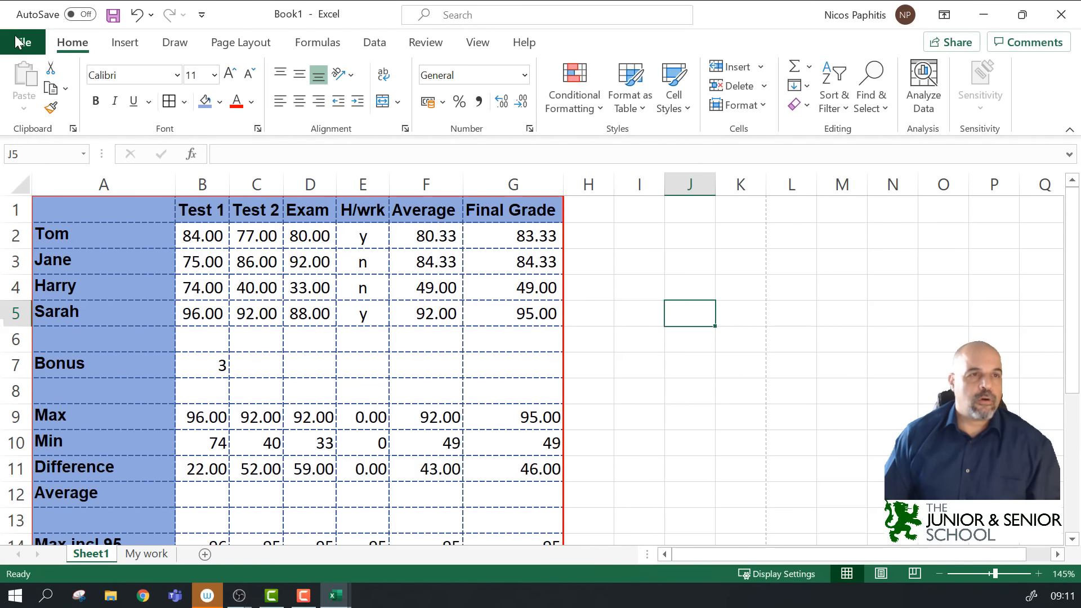
click(71, 308)
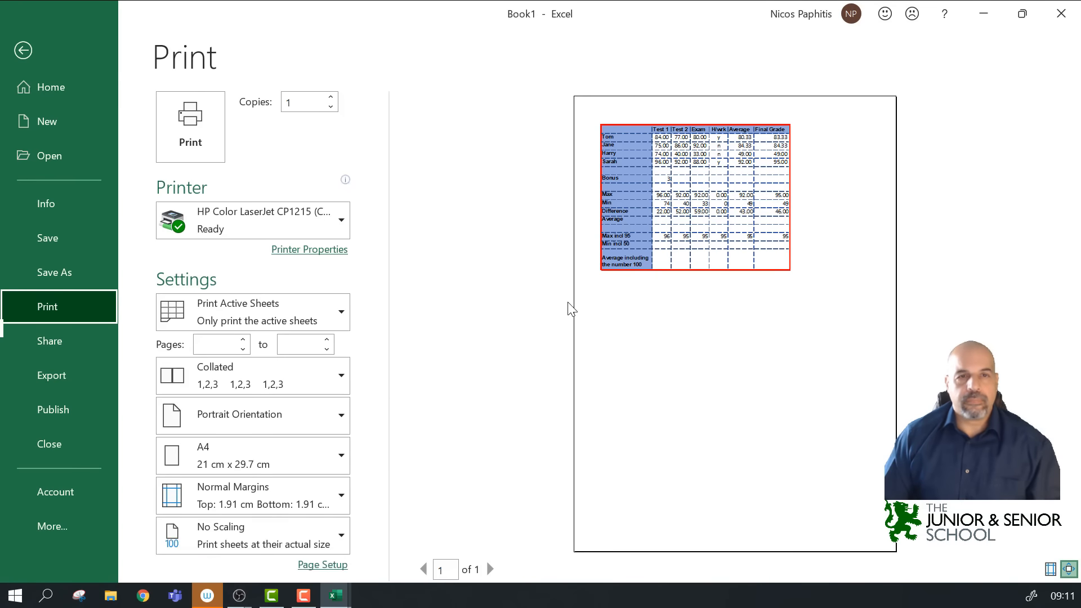
click(739, 223)
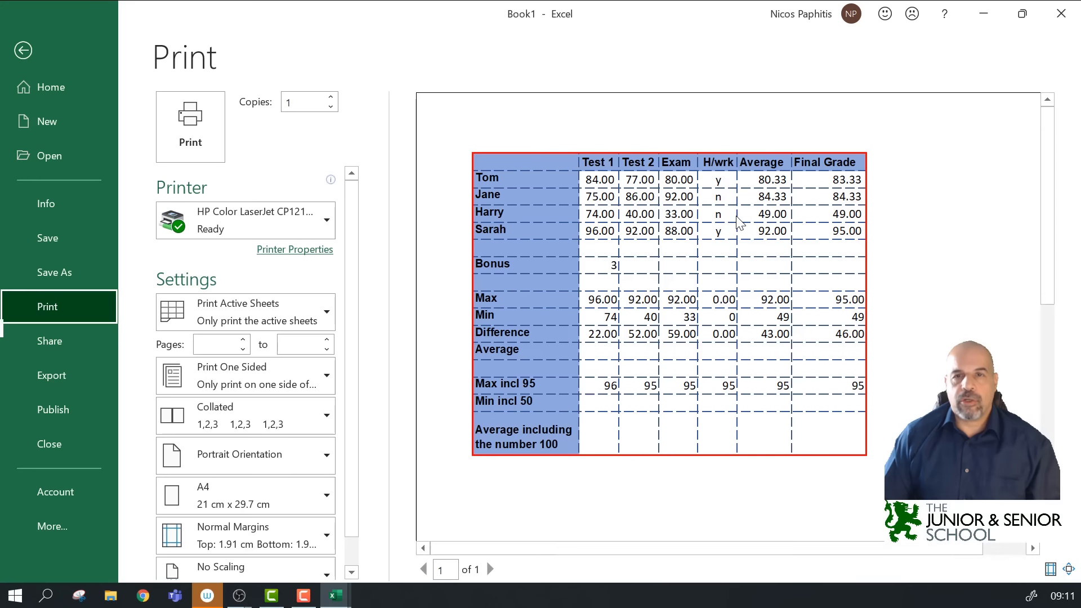
click(739, 290)
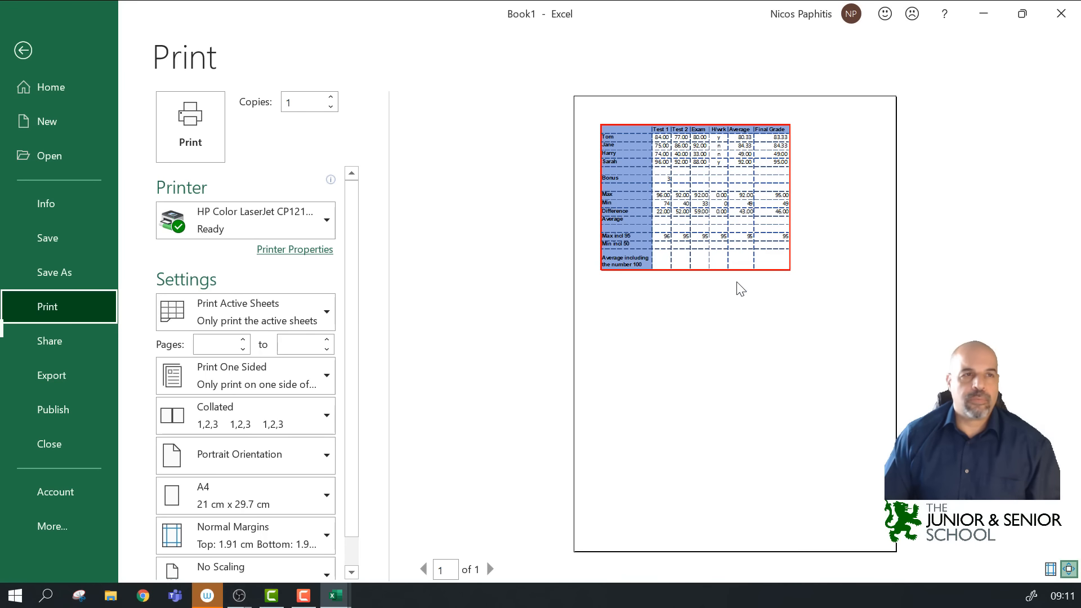
click(23, 50)
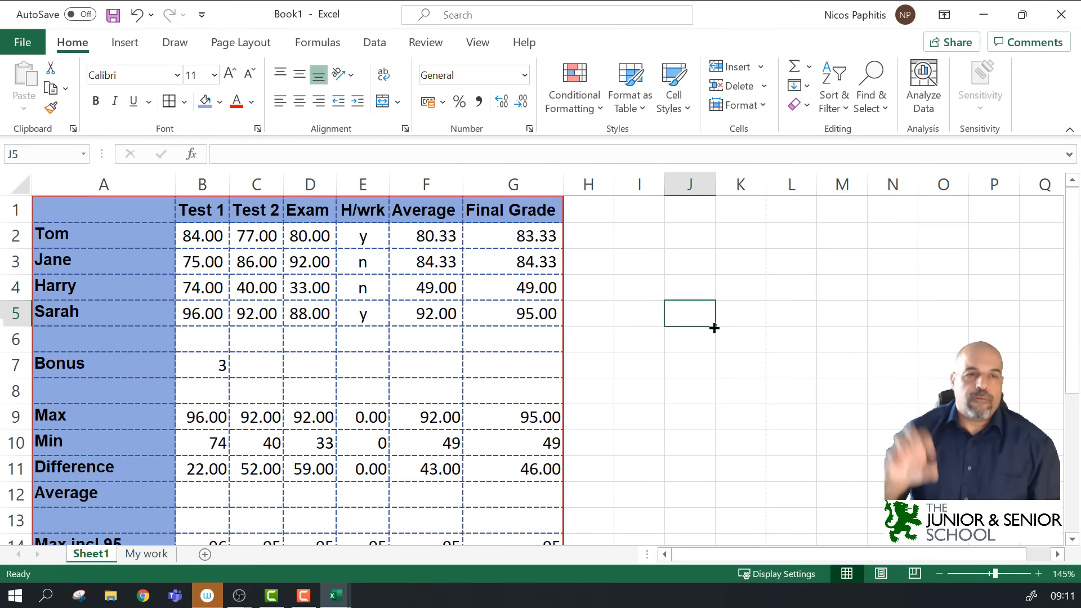
Step: Insert an empty column C between Test 1 and Test 2
scroll(714, 327, down, 1)
click(16, 362)
right_click(258, 180)
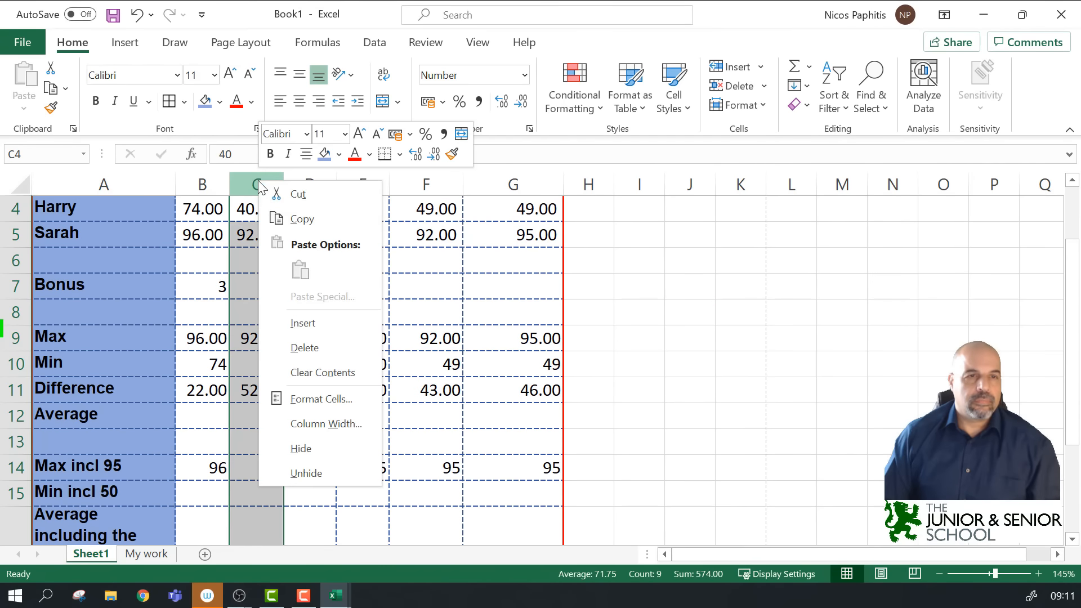
click(332, 337)
scroll(777, 328, up, 1)
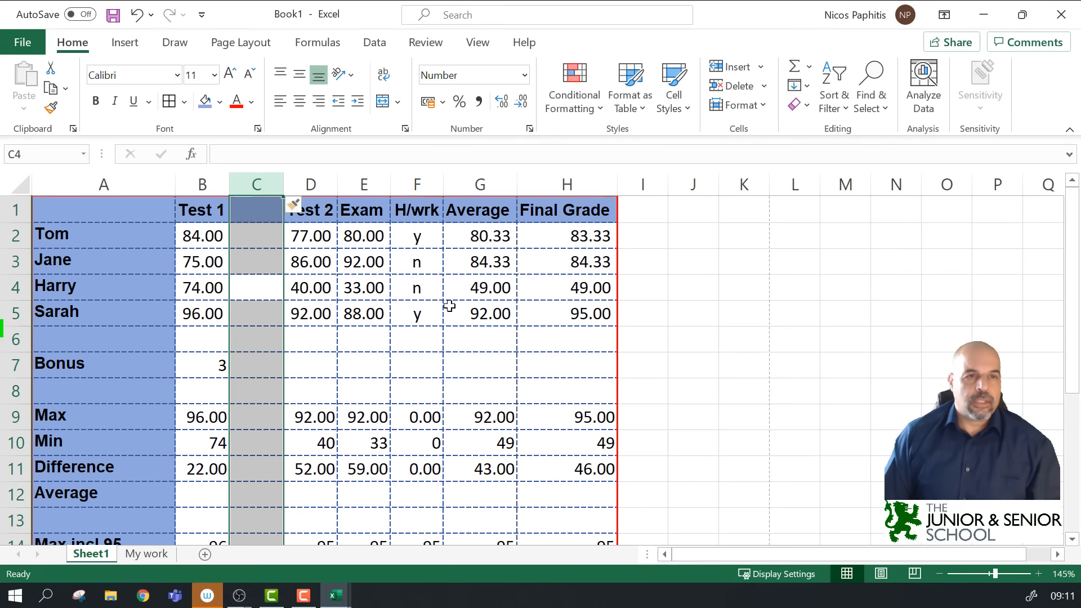
click(857, 313)
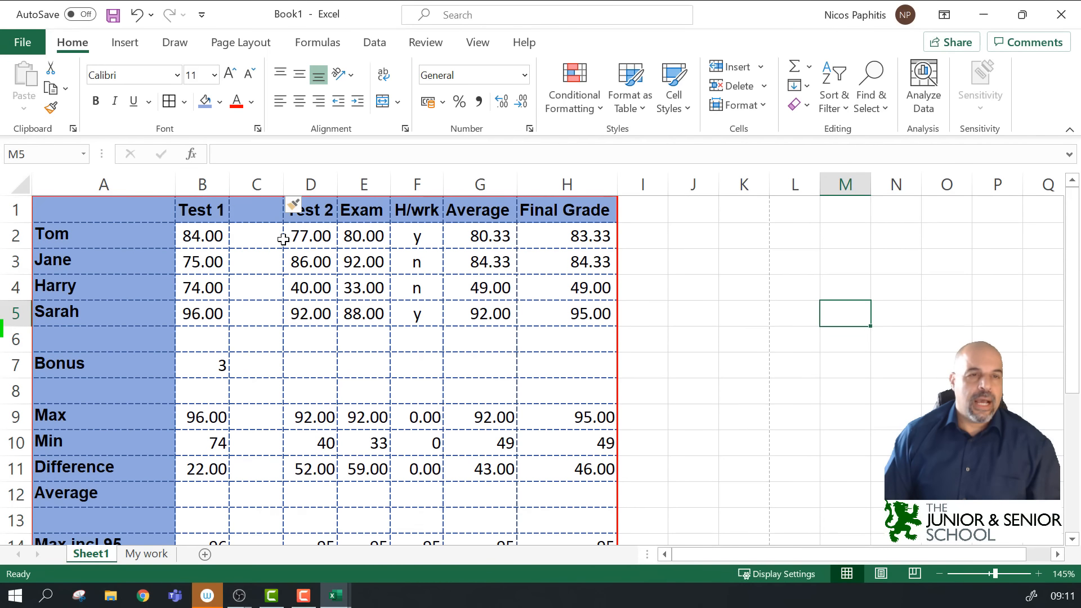
Step: Remove all borders from C1:C16 using None in More Borders
click(260, 212)
drag(260, 212, 250, 474)
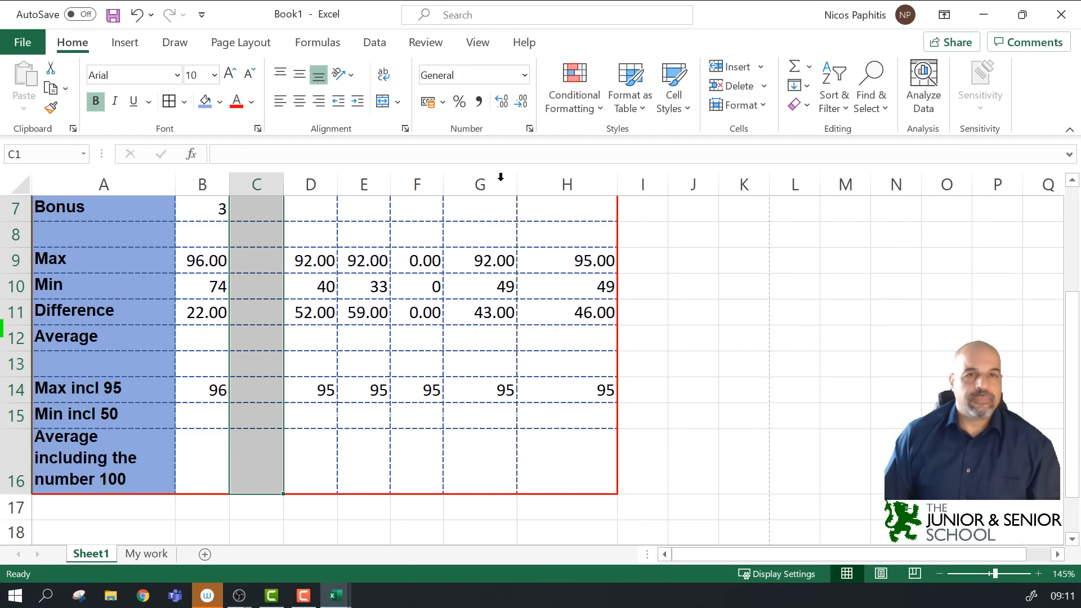
click(184, 102)
scroll(228, 394, down, 3)
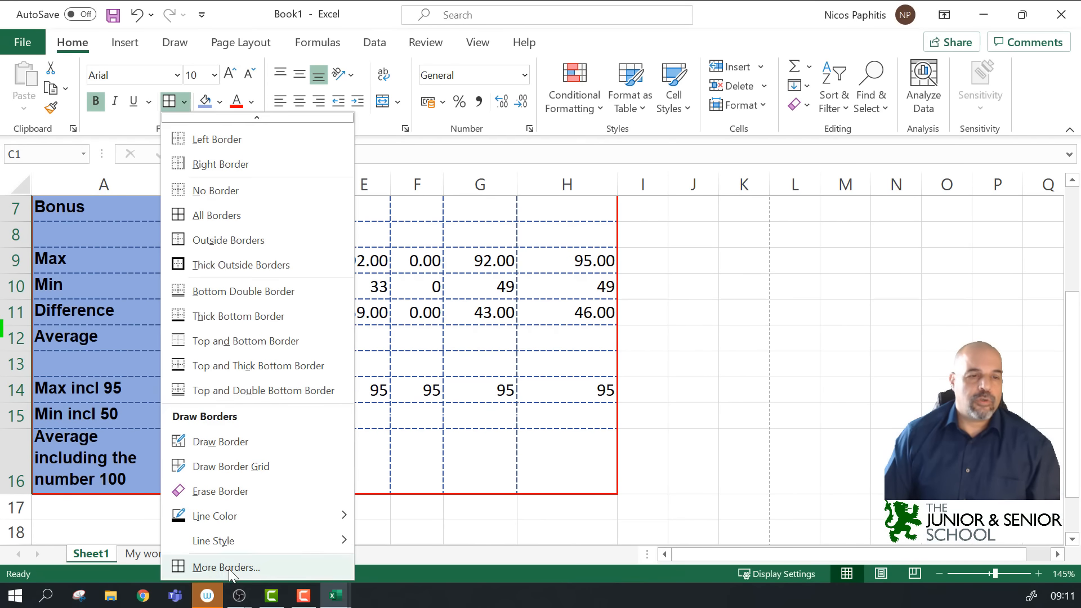
click(227, 567)
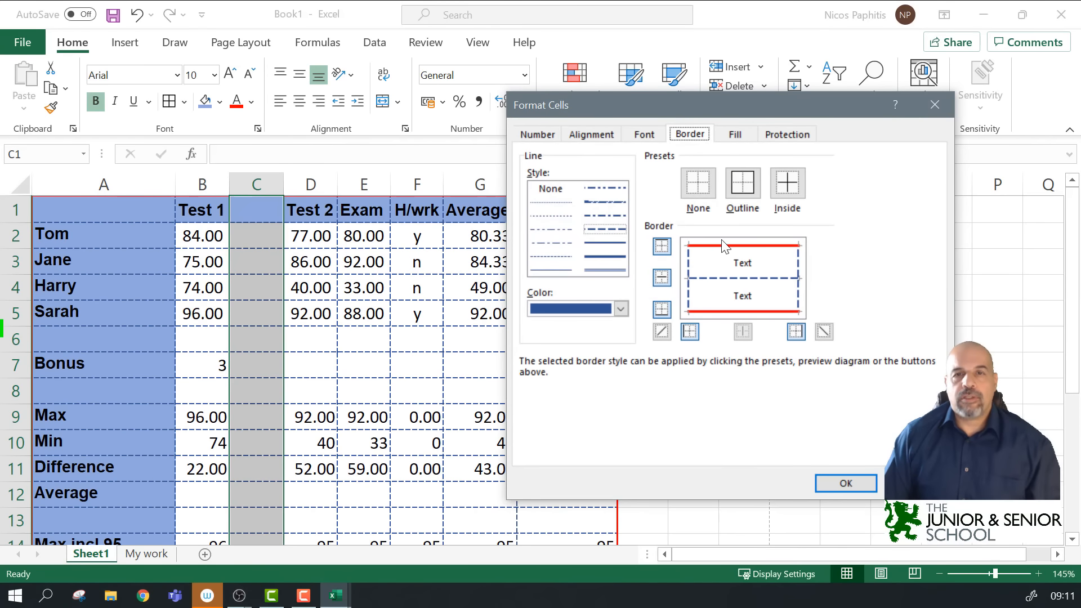
click(702, 193)
click(849, 487)
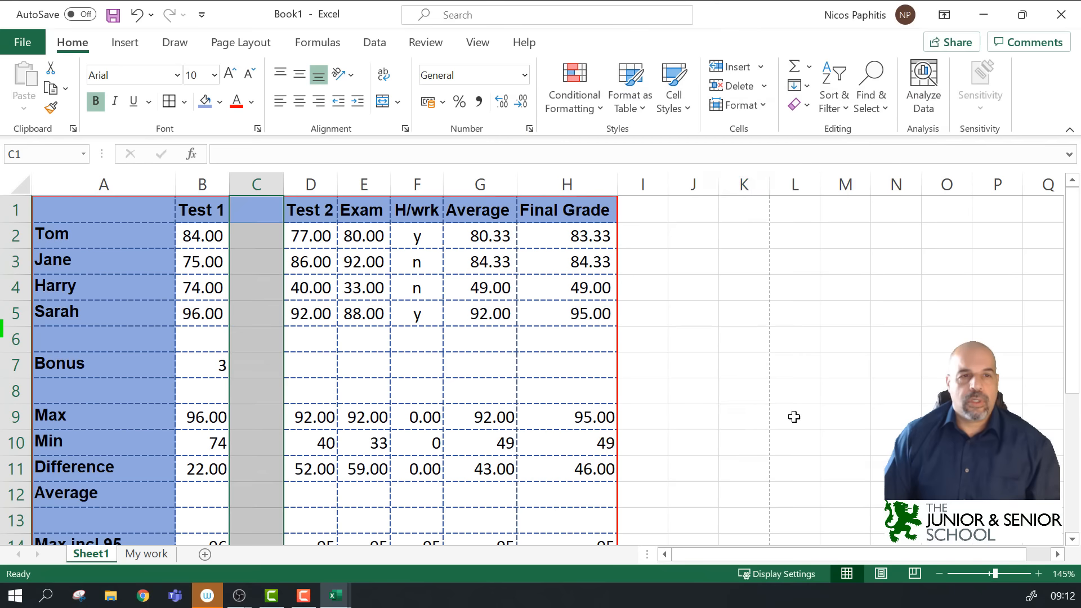
click(744, 418)
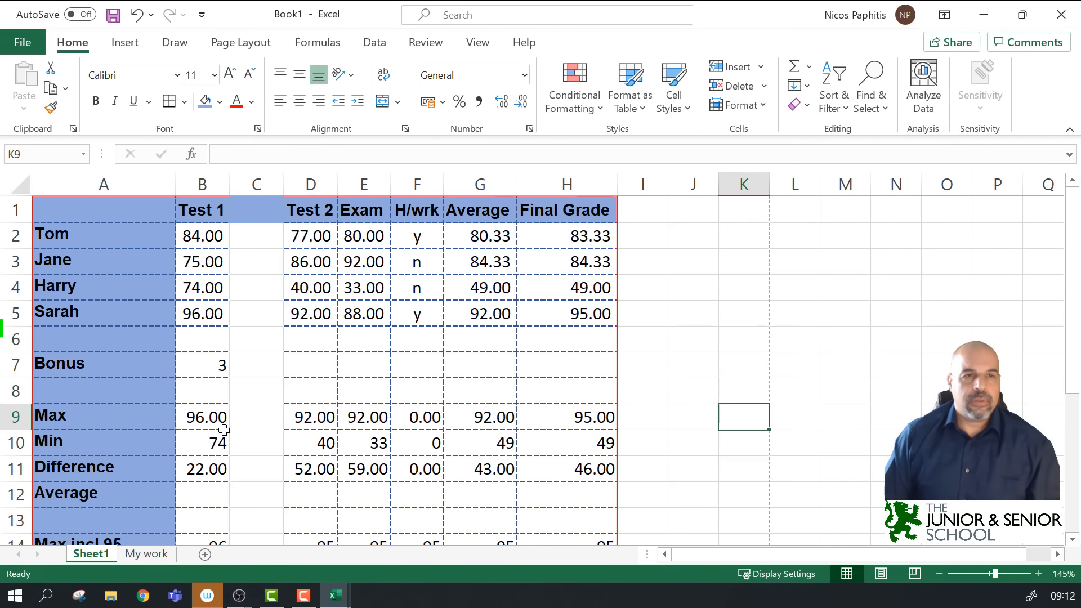
Step: Give the right block D1:H16 its own red outline
drag(311, 209, 558, 444)
scroll(657, 272, up, 2)
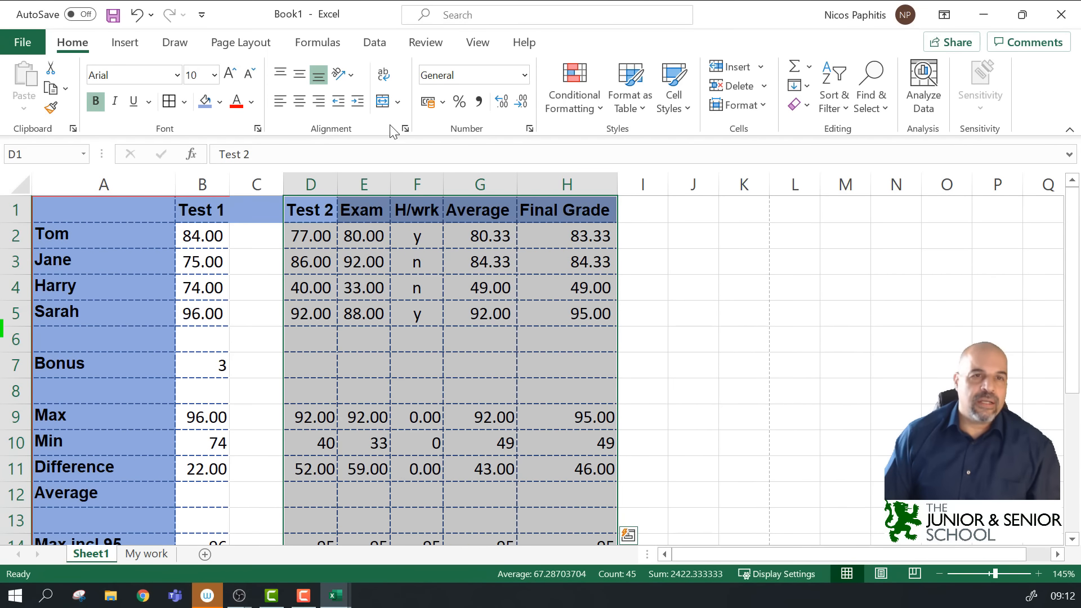
click(529, 128)
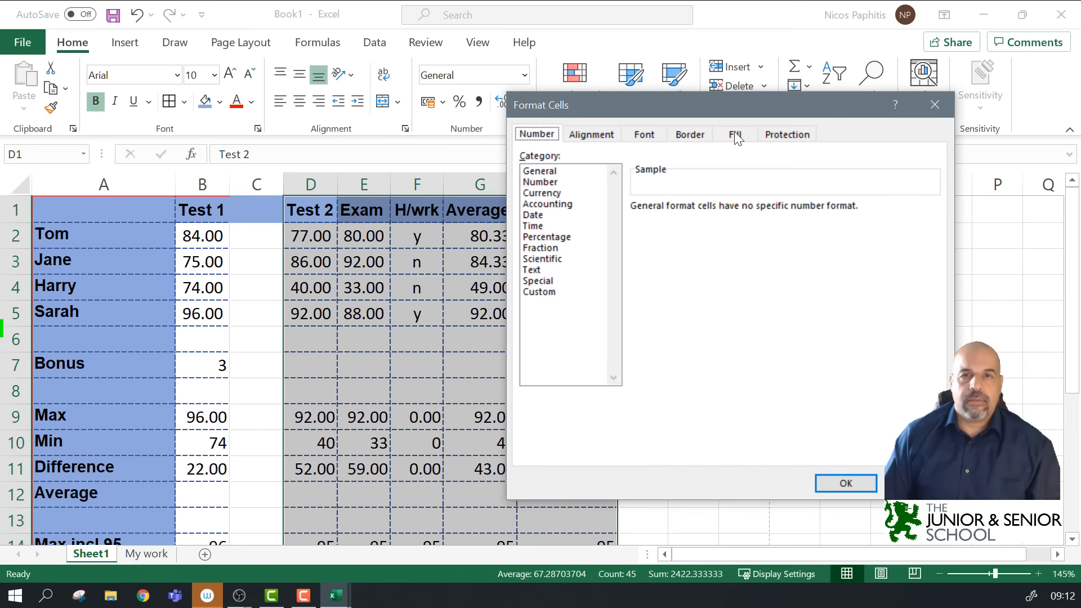
click(703, 141)
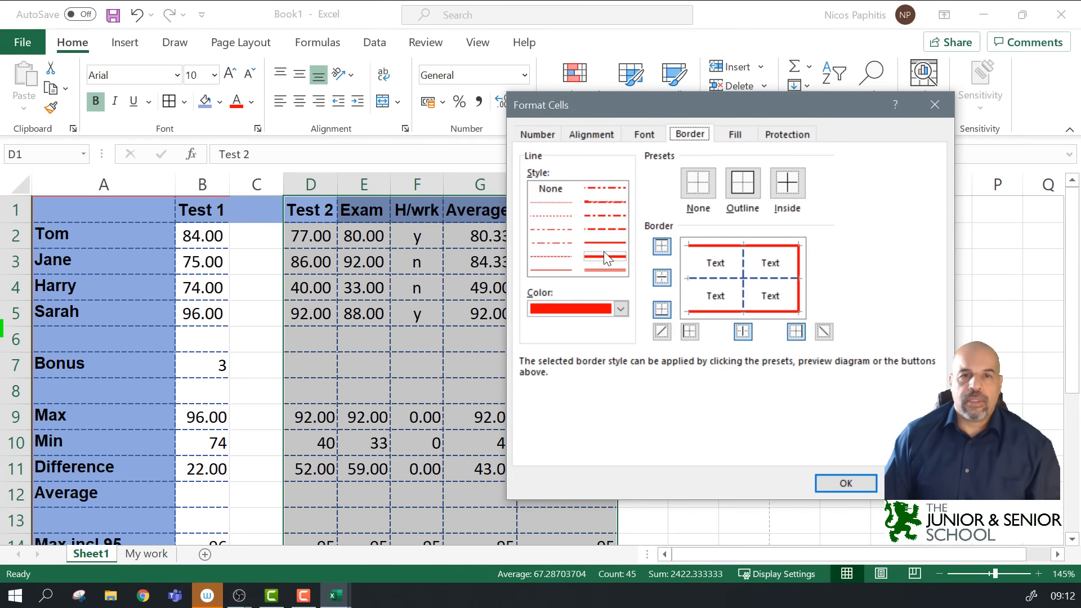
click(689, 265)
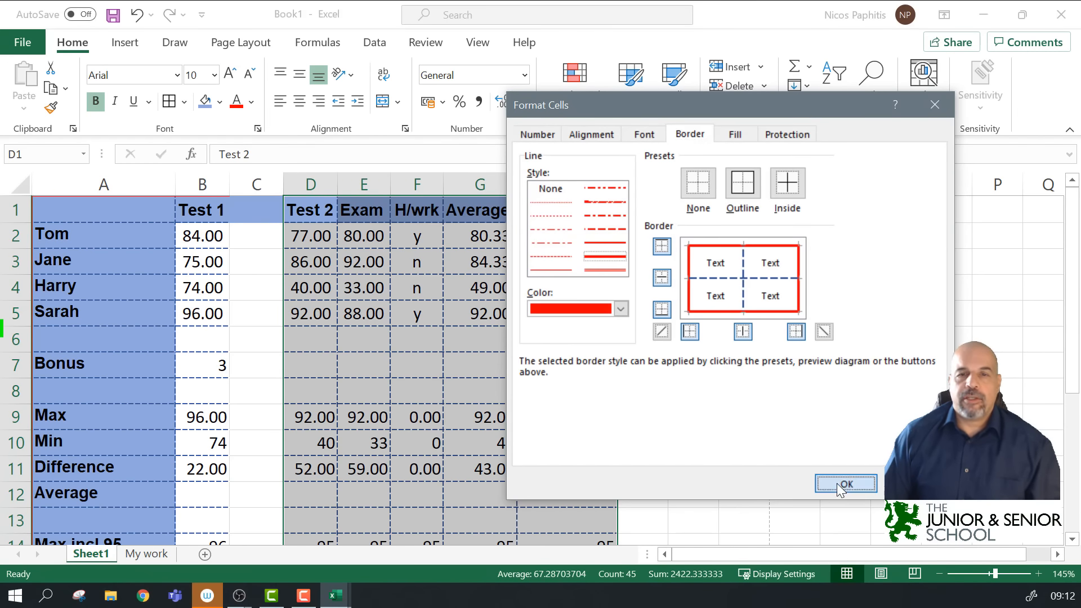
click(844, 483)
click(753, 312)
Step: Give the left block A1:B16 a red outline with dashed inner lines
drag(77, 203, 201, 490)
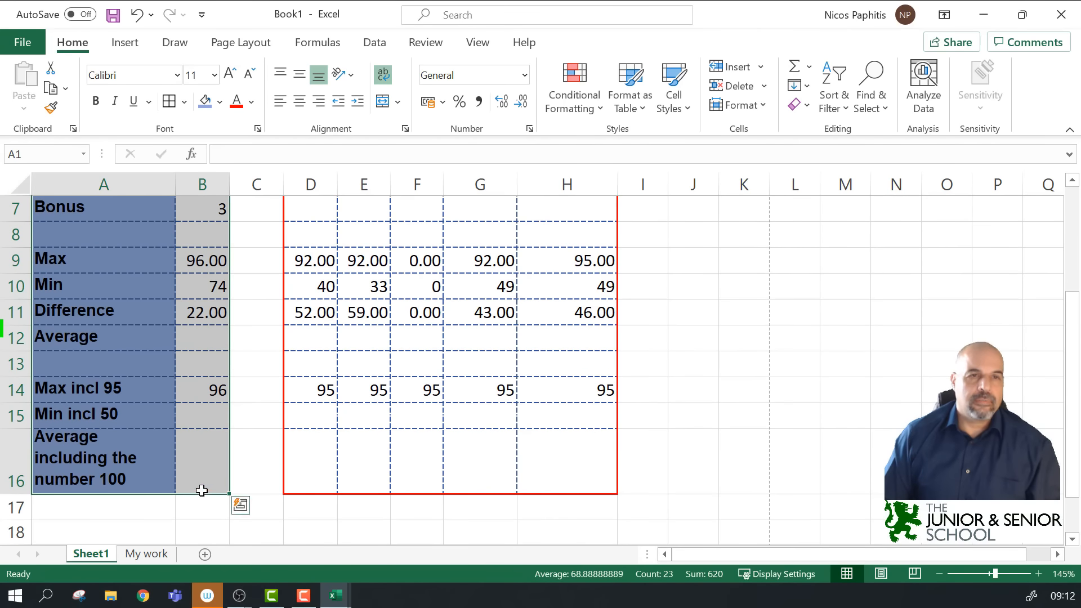
click(405, 128)
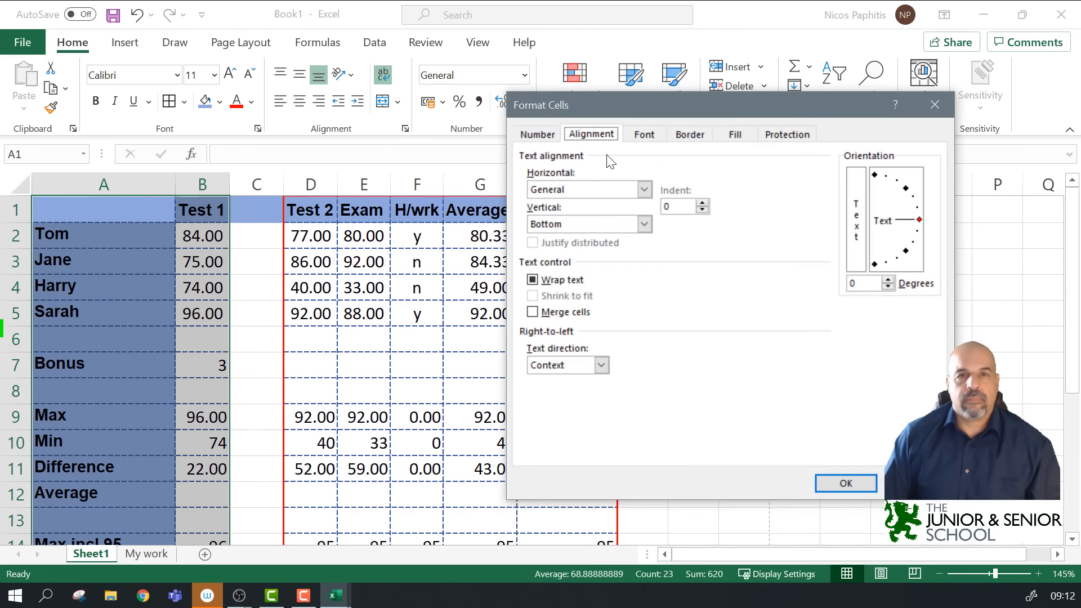
click(691, 135)
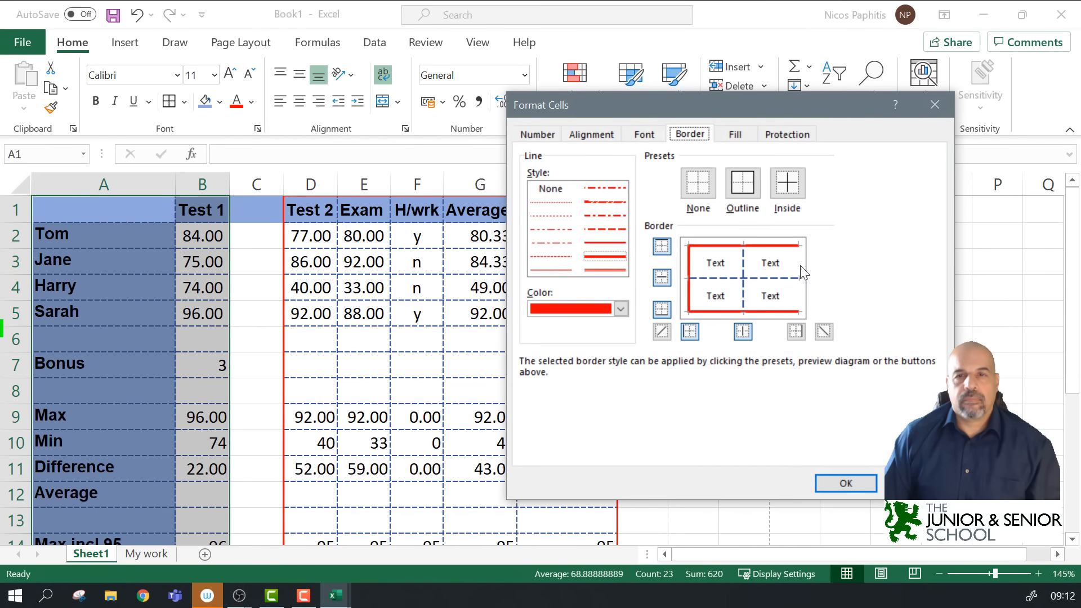
click(846, 483)
click(794, 313)
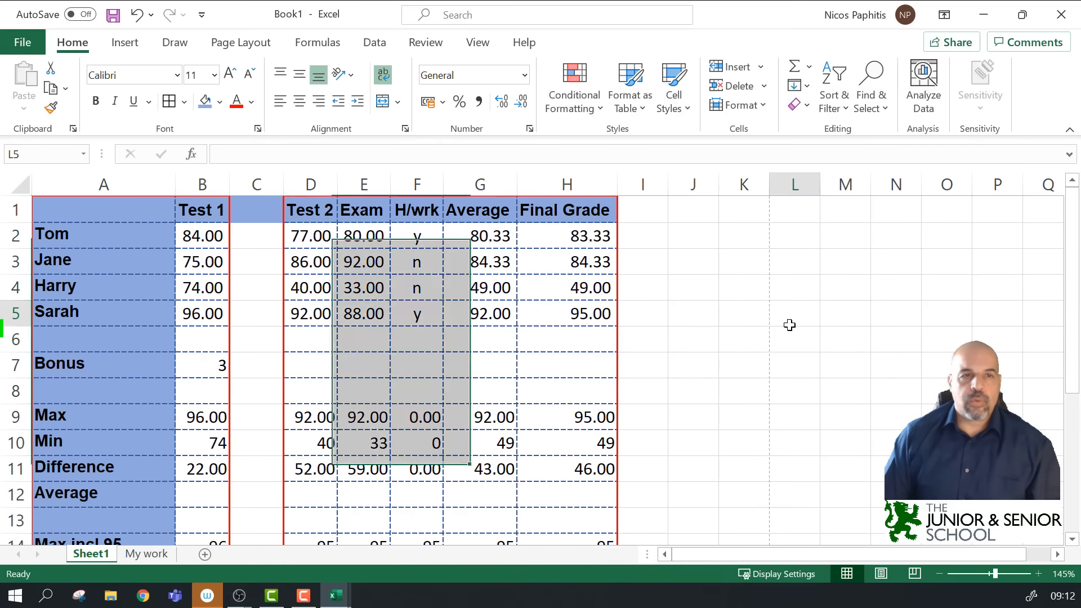
click(256, 209)
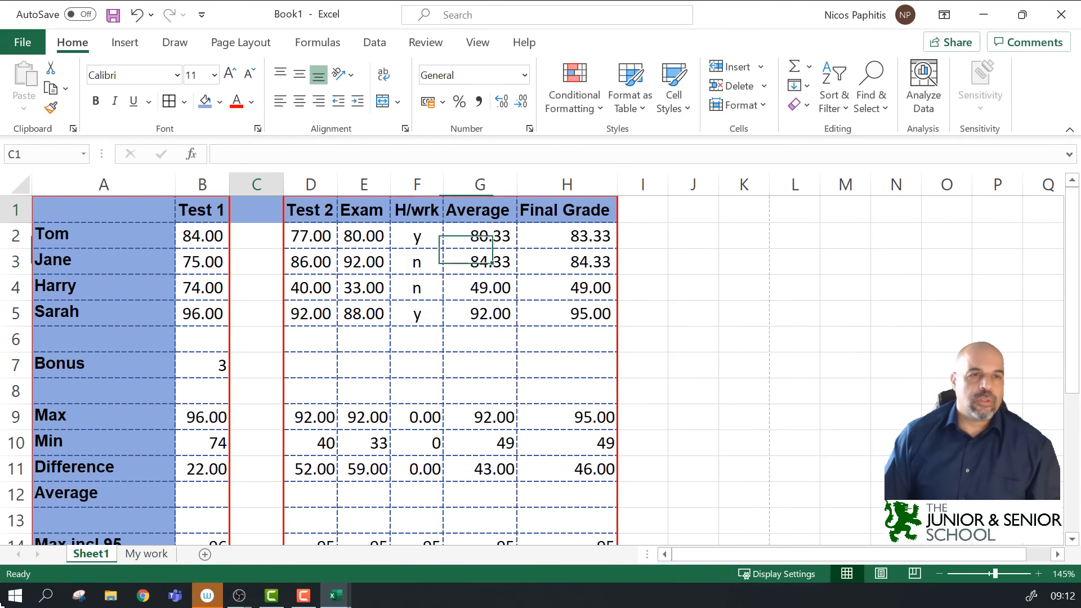
Step: Remove the blue fill from C1 with No Fill
click(220, 102)
click(220, 289)
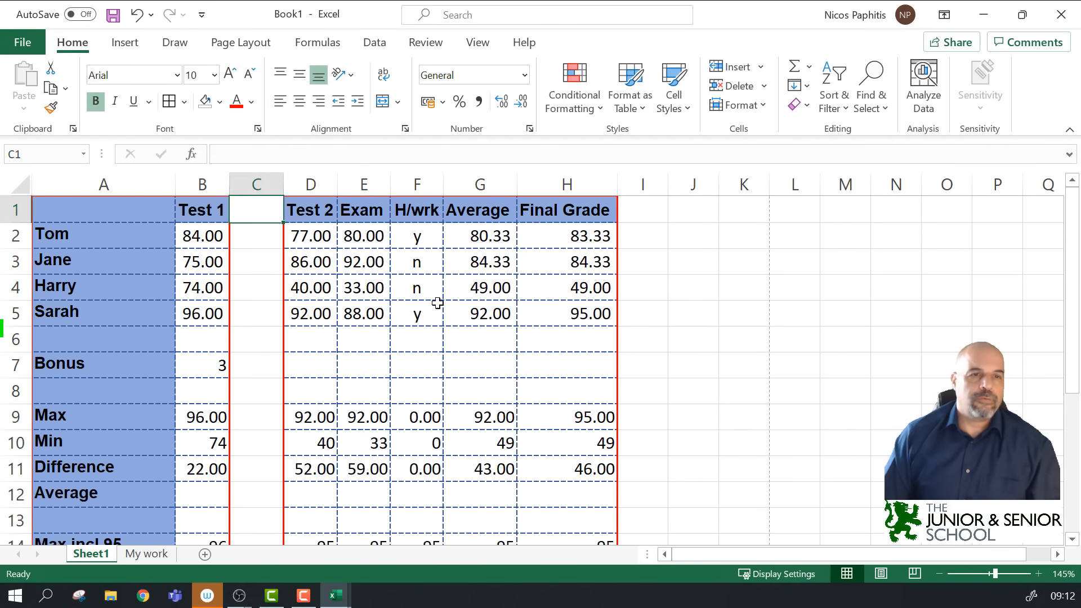
click(693, 313)
scroll(707, 248, down, 5)
scroll(699, 239, up, 5)
Step: Narrow column C to a 3.43-wide gap between the two blocks
drag(283, 184, 264, 184)
scroll(447, 260, down, 3)
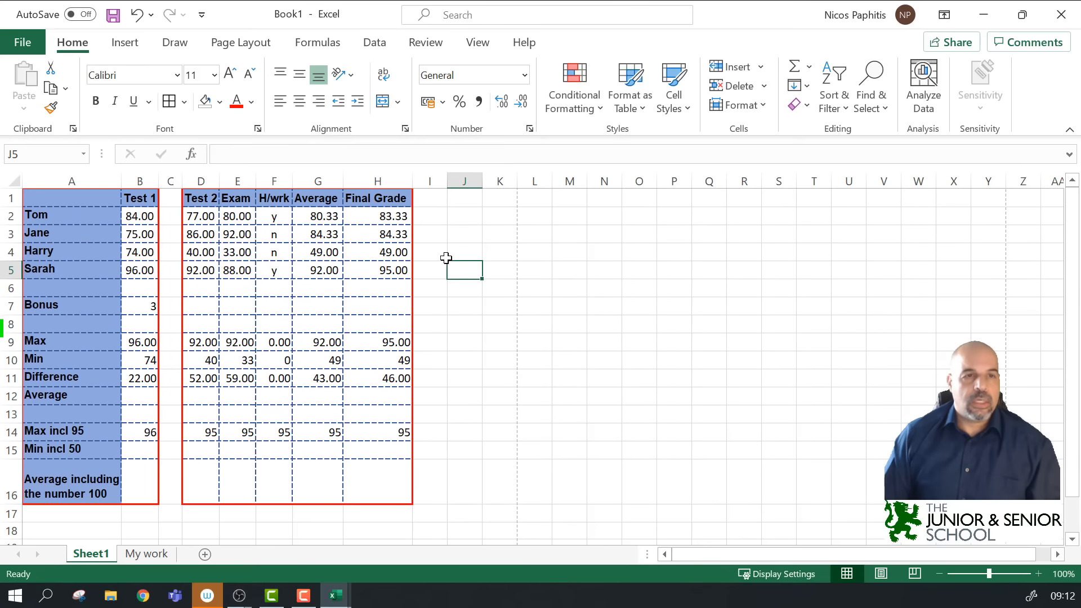
click(608, 276)
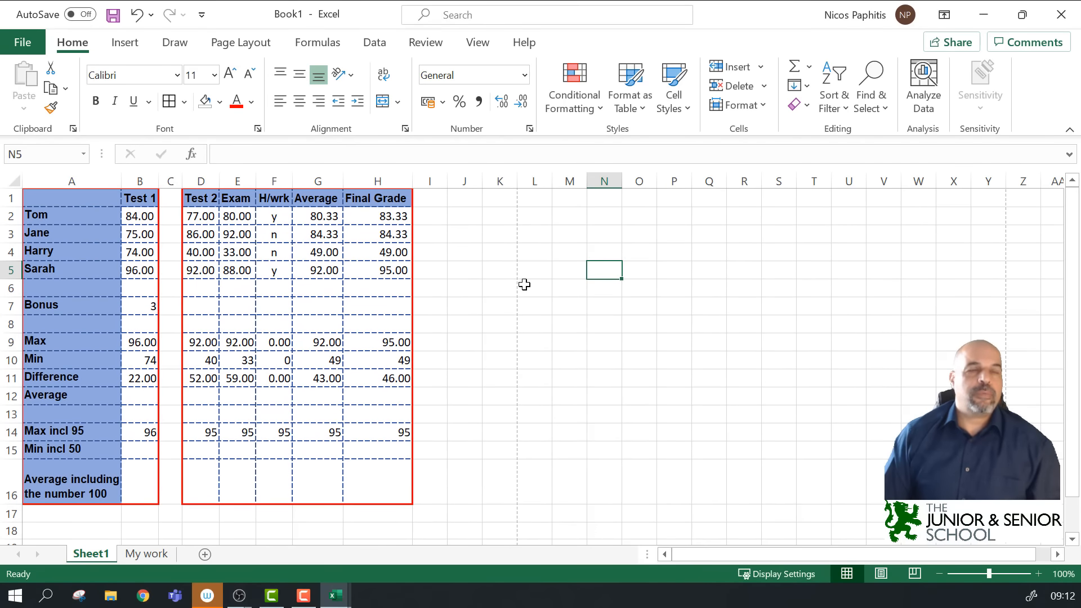
click(170, 180)
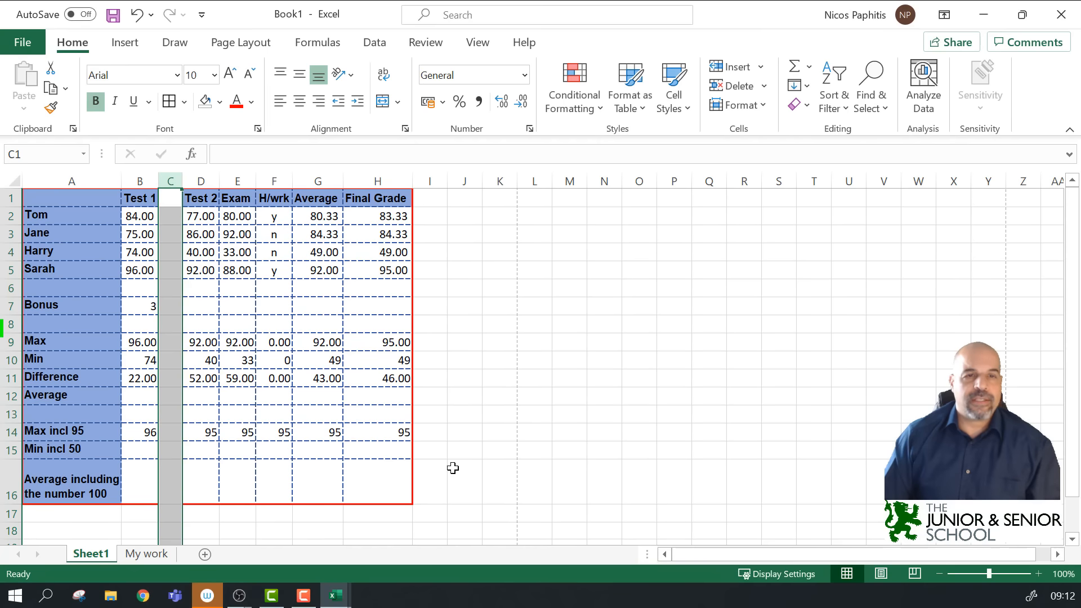
click(539, 316)
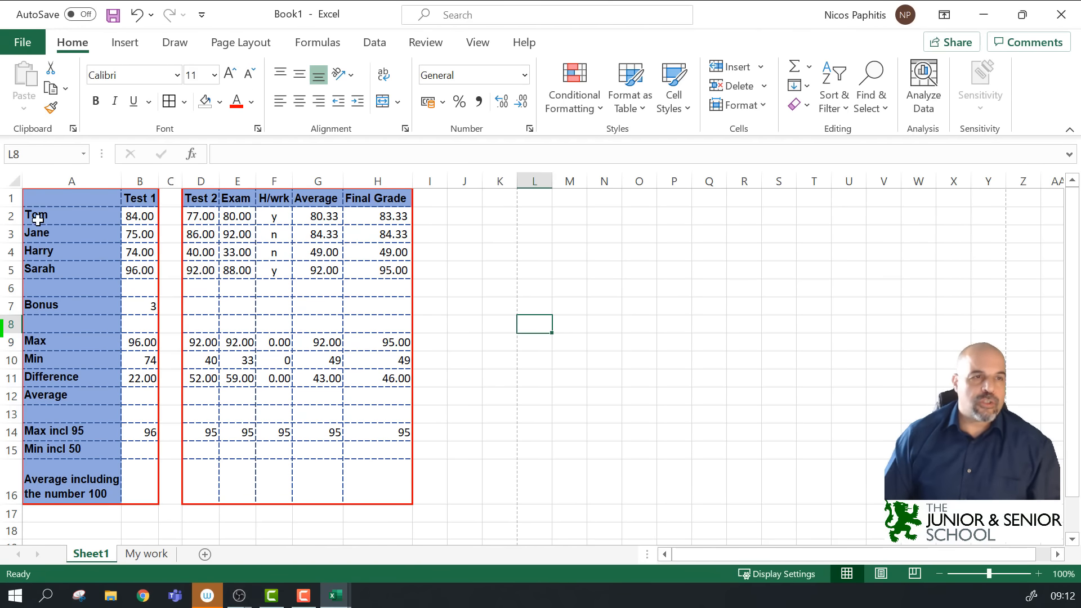
drag(35, 197, 137, 270)
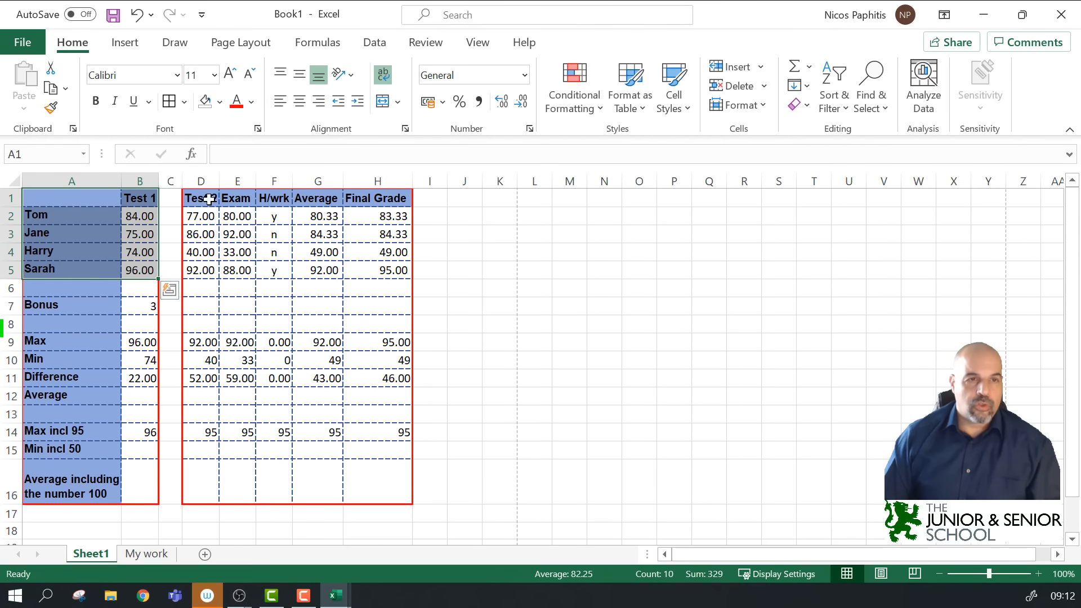
Step: Fill the score cells B2:B5 and D2:H5 light orange
click(170, 290)
drag(139, 214, 137, 272)
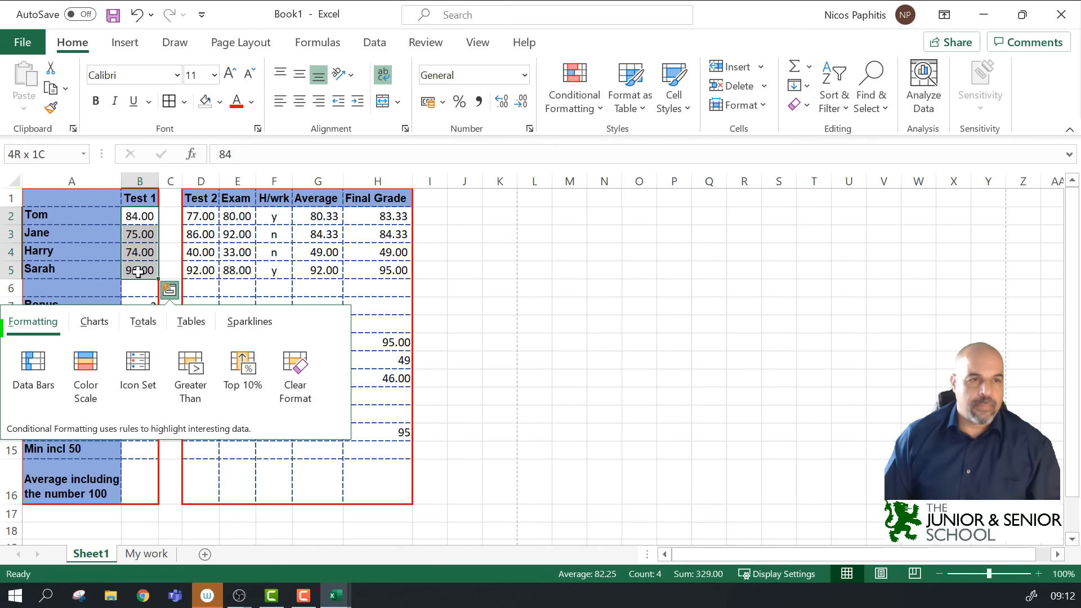
ctrl+drag(197, 216, 387, 269)
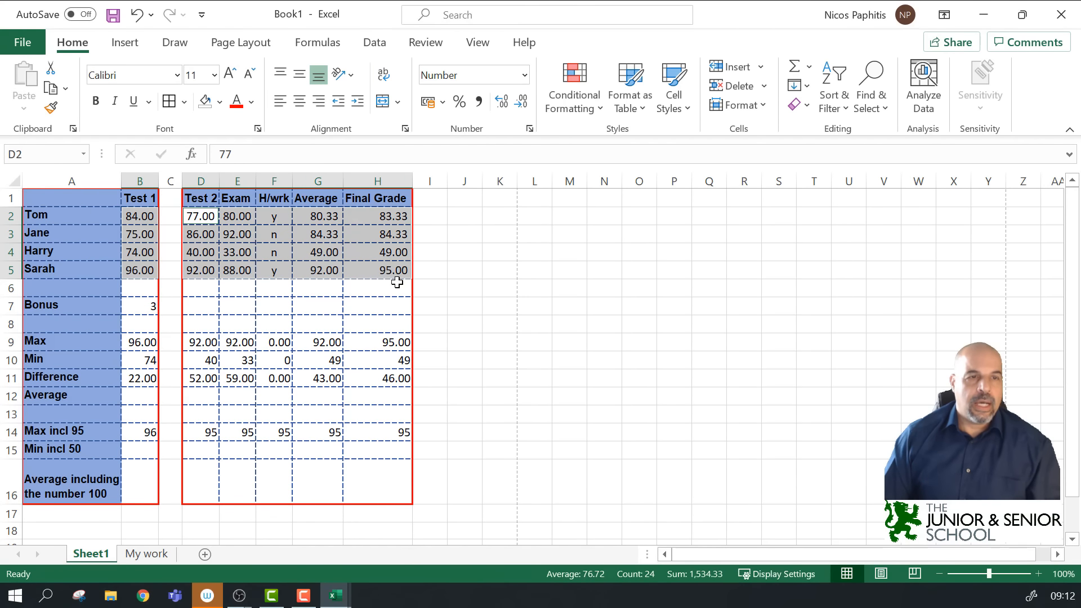
click(220, 101)
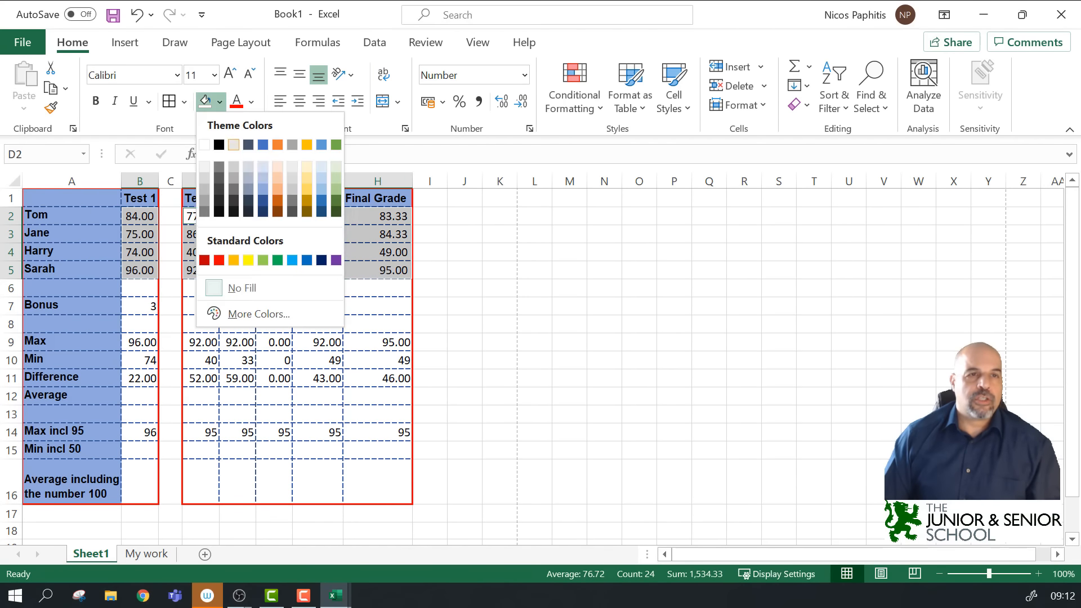
click(278, 176)
click(534, 216)
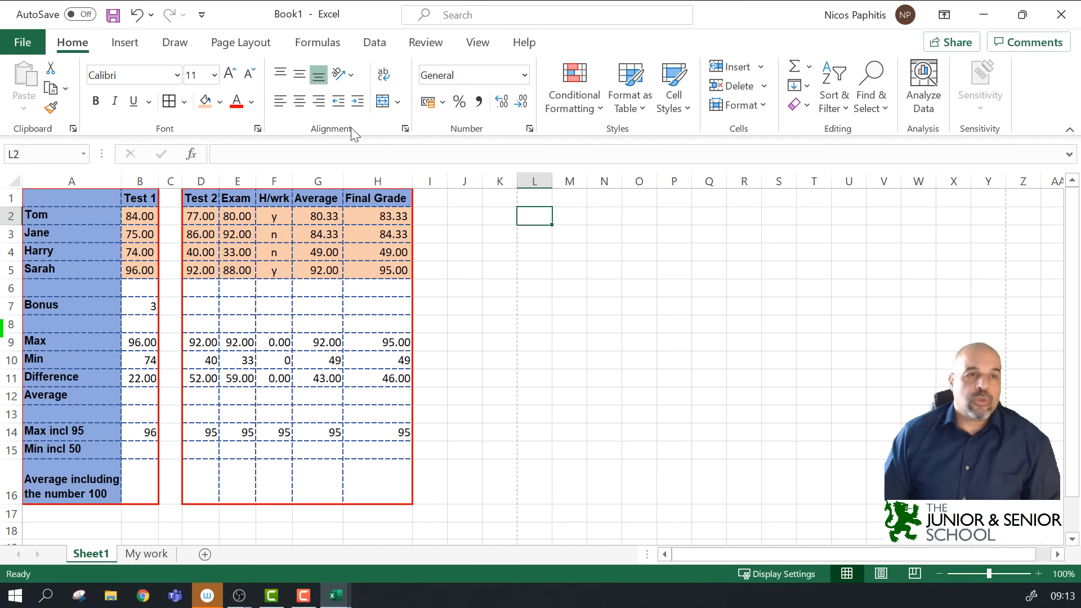
Step: Add green dashed inside borders to B2:B5 and D2:H5
drag(141, 217, 149, 272)
drag(200, 216, 352, 270)
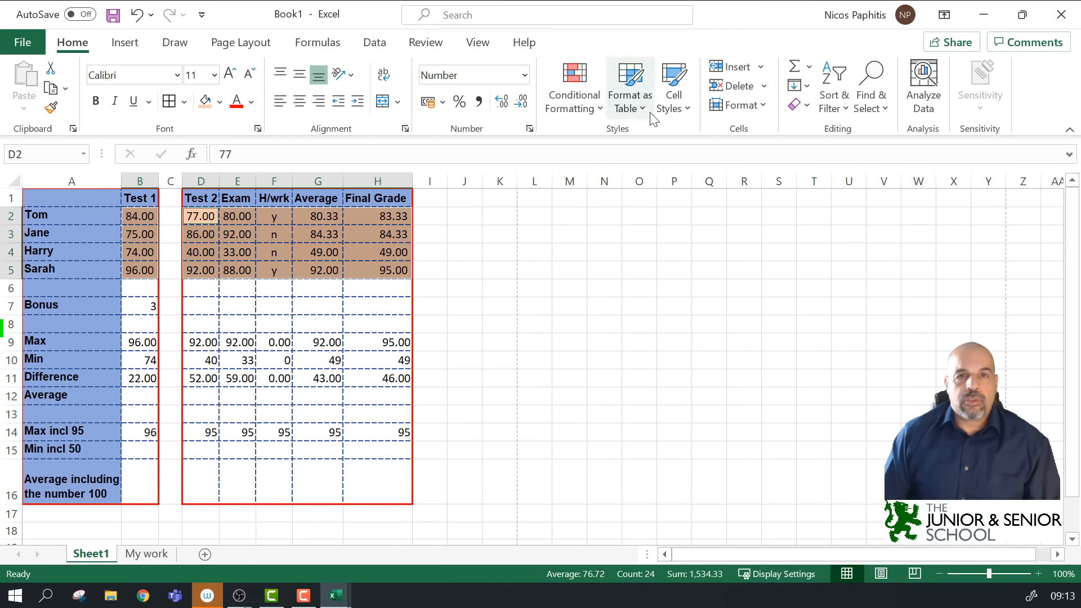
click(405, 130)
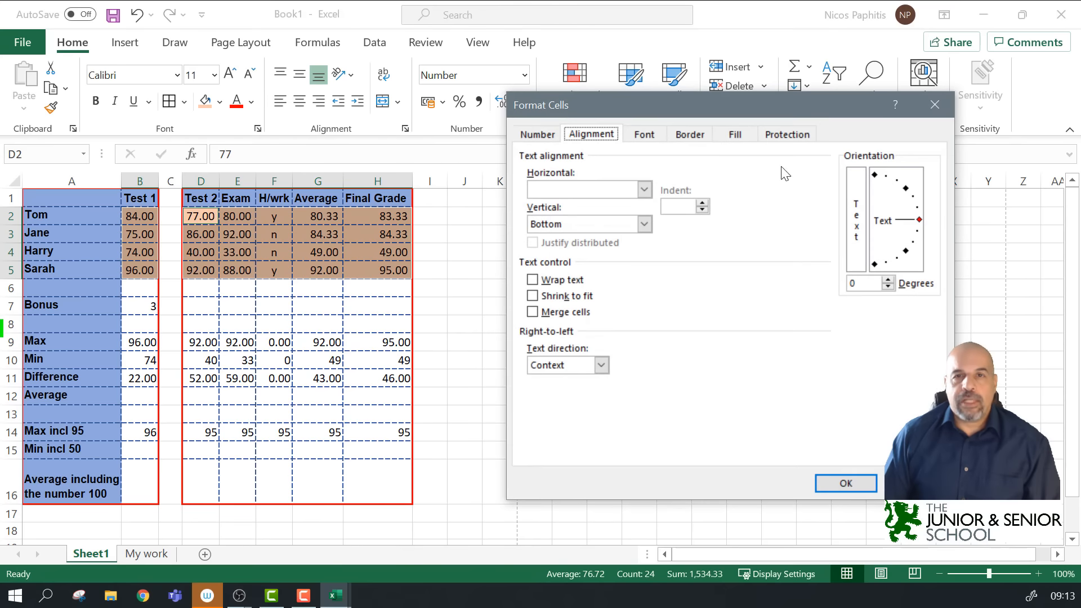
click(690, 135)
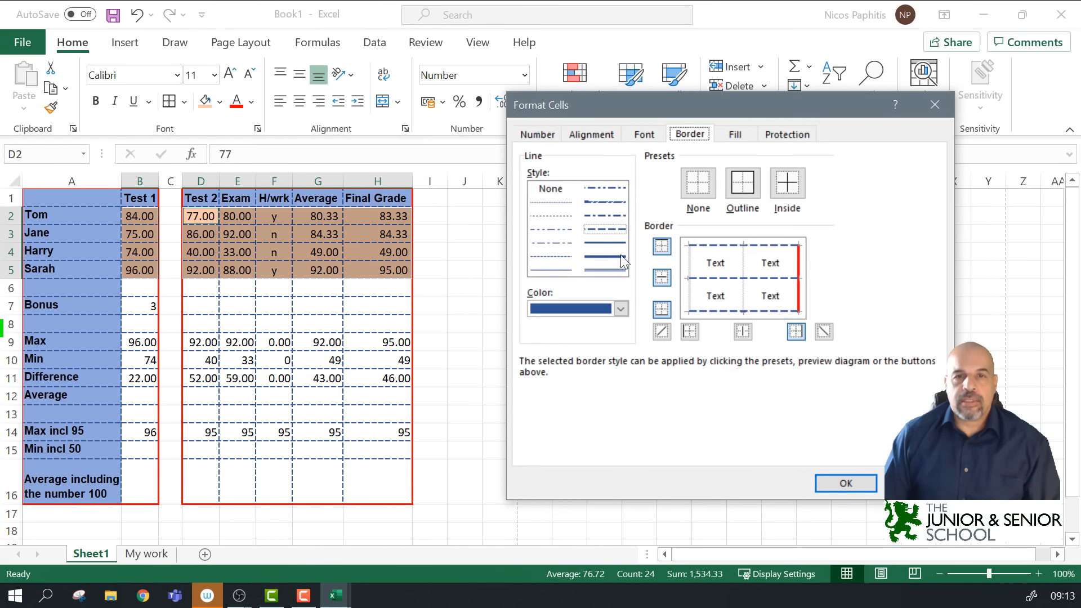
click(622, 309)
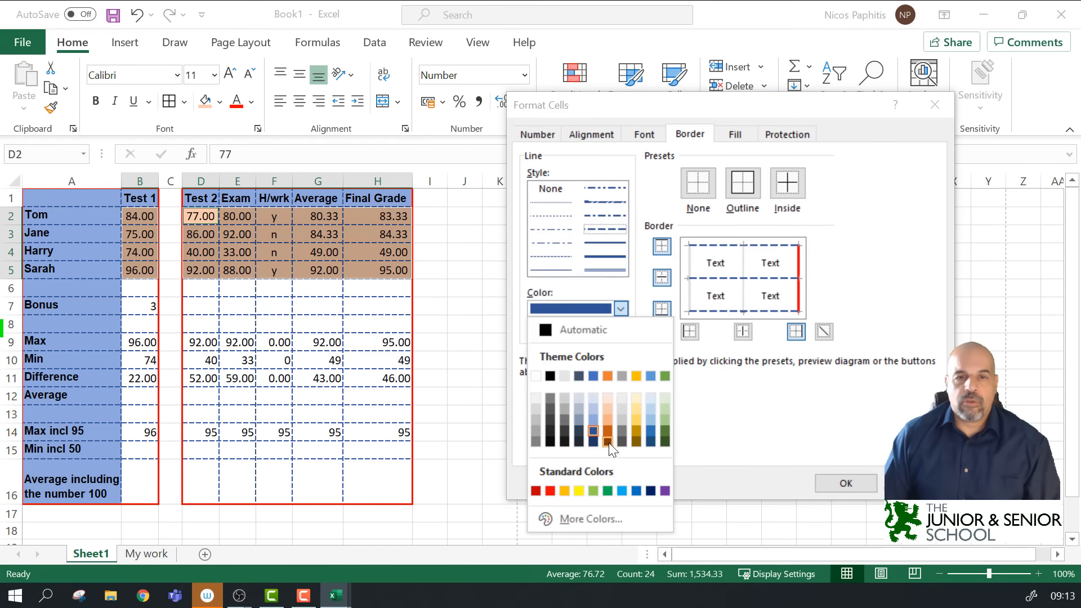
click(663, 431)
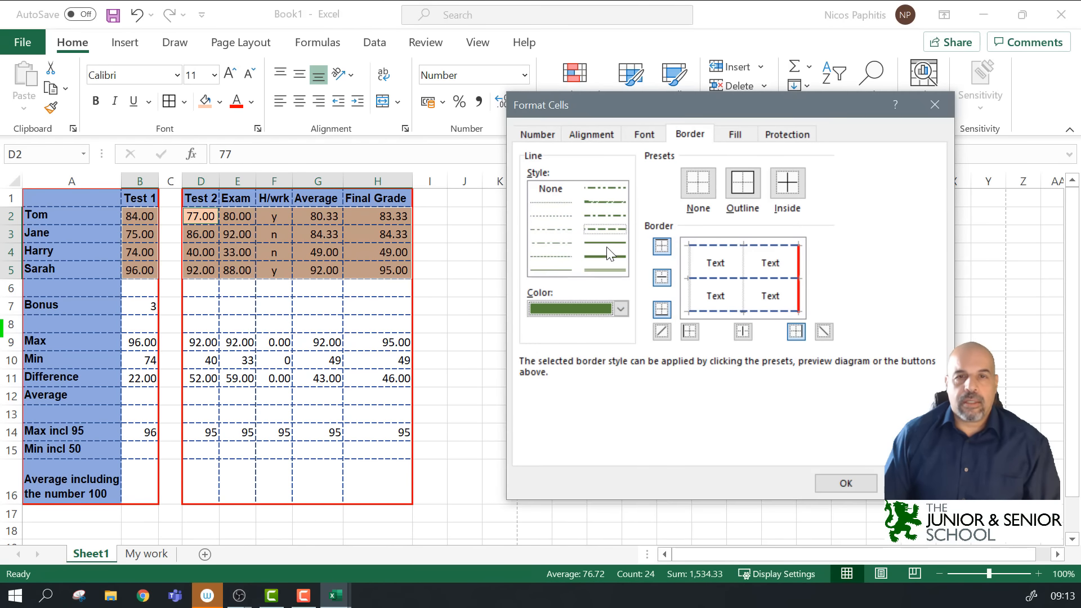
click(742, 191)
click(799, 194)
click(845, 483)
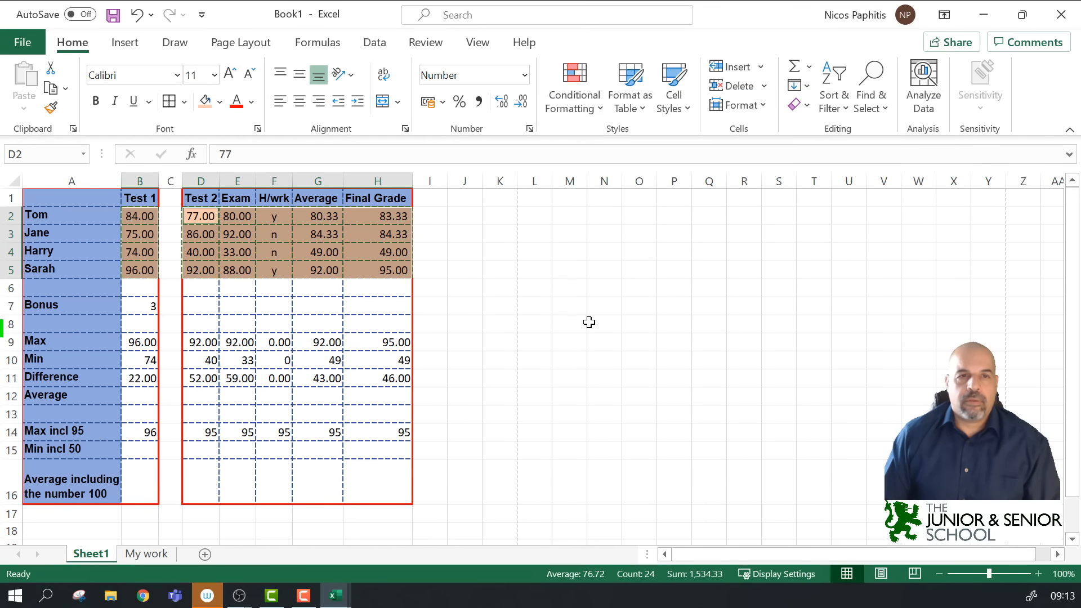
click(584, 313)
click(476, 331)
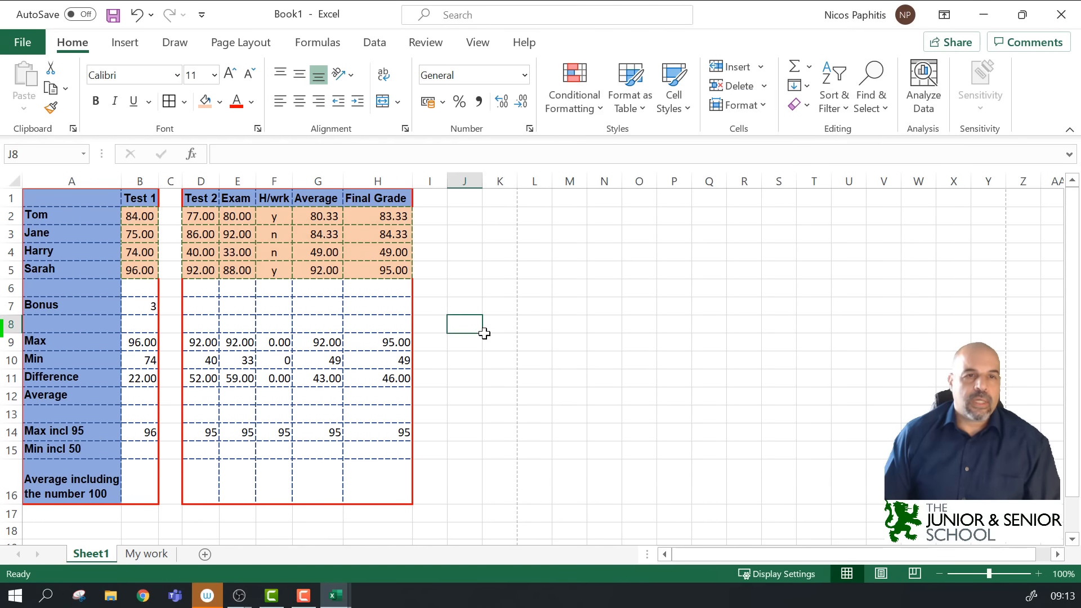
scroll(484, 332, up, 6)
scroll(575, 345, up, 2)
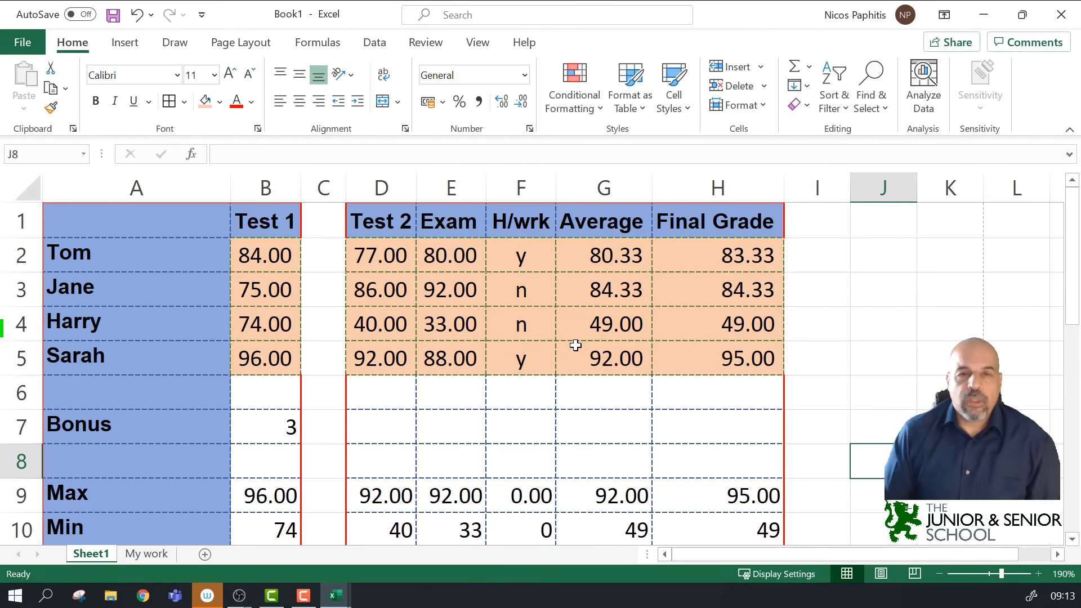